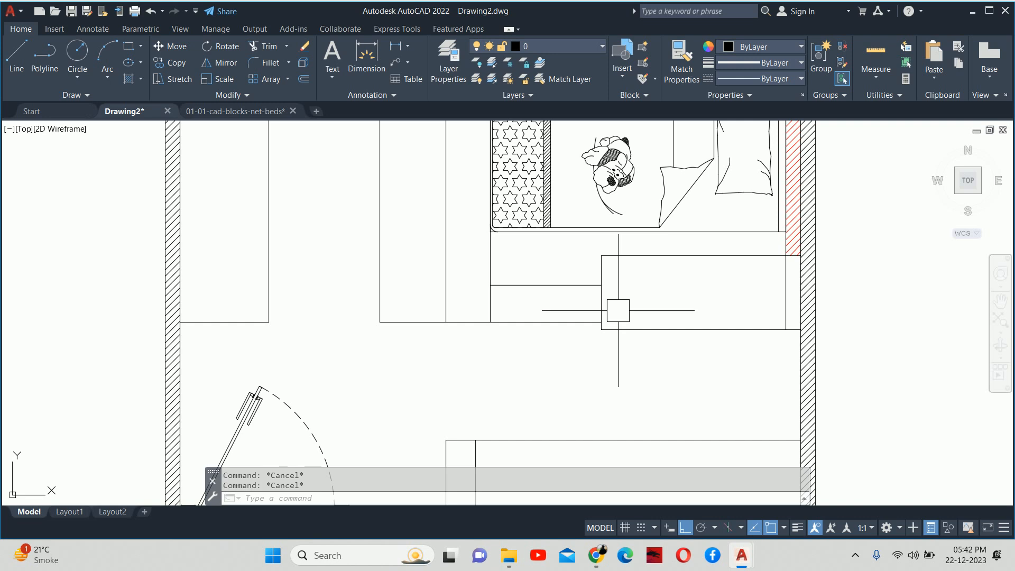
# - Measure the lower edge of the rectangular unit below the bed, from its outer corner to the inner vertical line, with a linear dimension
pyautogui.write('li')
pyautogui.press('Return')
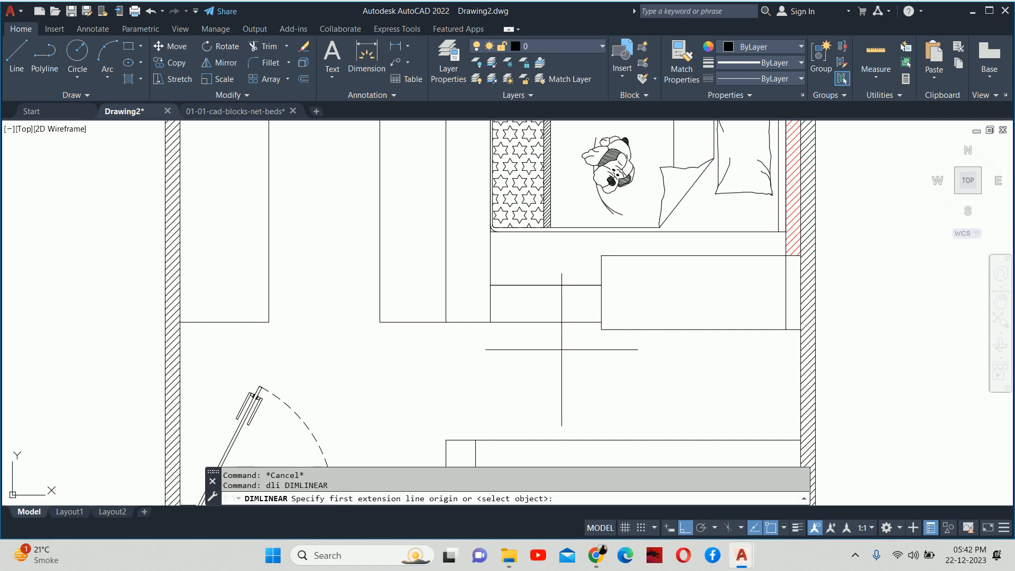
pyautogui.click(602, 330)
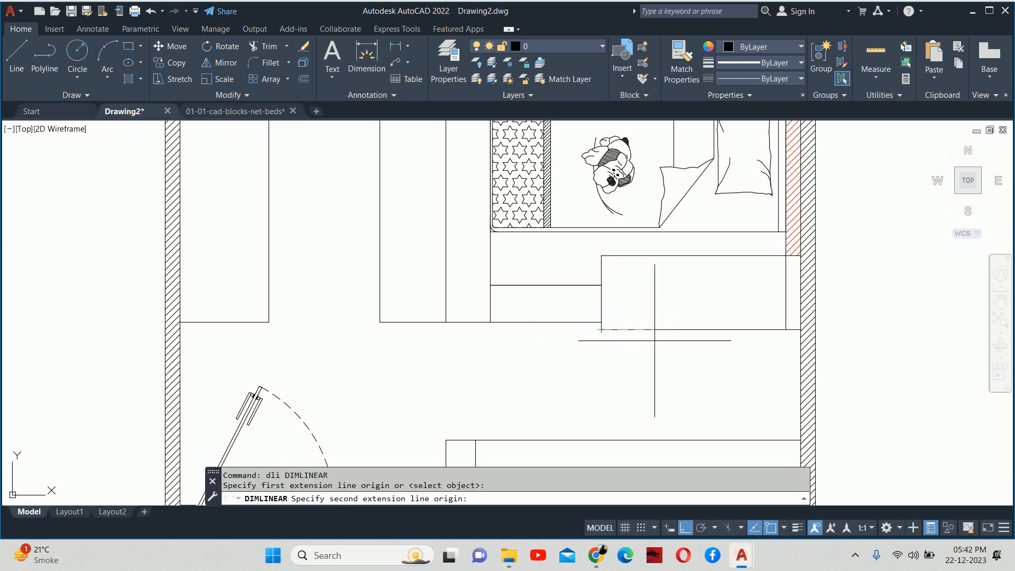
pyautogui.click(786, 330)
pyautogui.scroll(4, 730, 362)
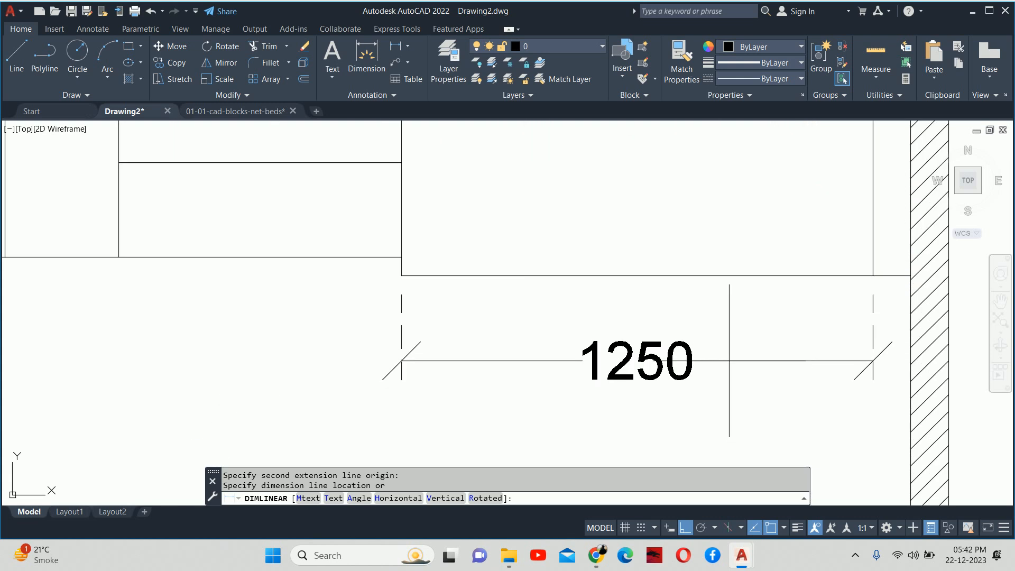
pyautogui.press('Escape')
pyautogui.press('Escape')
pyautogui.moveTo(759, 336); pyautogui.dragTo(774, 380, button='middle')
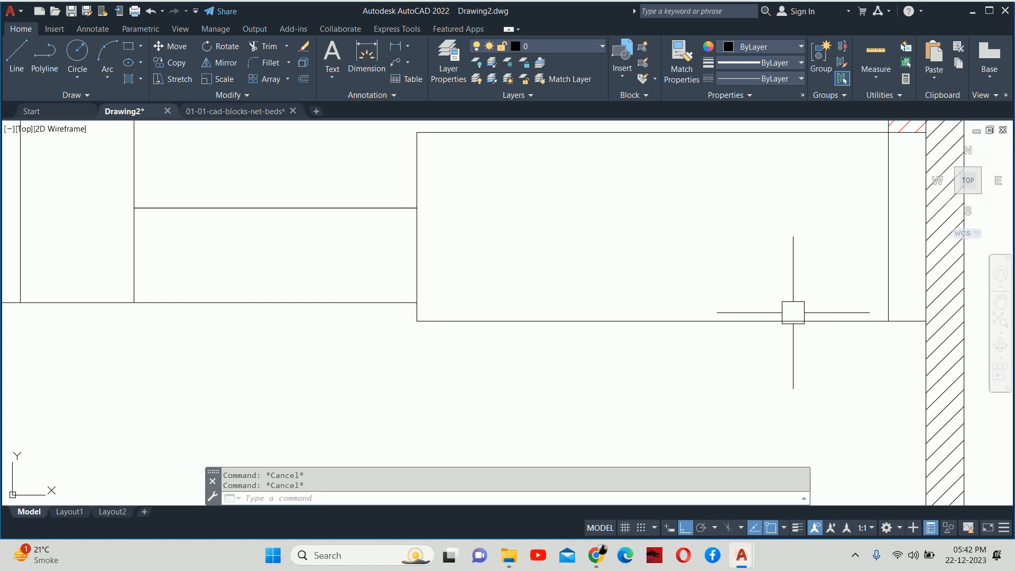
# - Offset the vertical line near the wall end of the rectangular unit by 50 toward the unit's interior
pyautogui.moveTo(798, 306)
pyautogui.mouseDown(button='middle')
pyautogui.moveTo(876, 297)
pyautogui.moveTo(864, 315)
pyautogui.mouseUp(button='middle')
pyautogui.write('o')
pyautogui.press('Return')
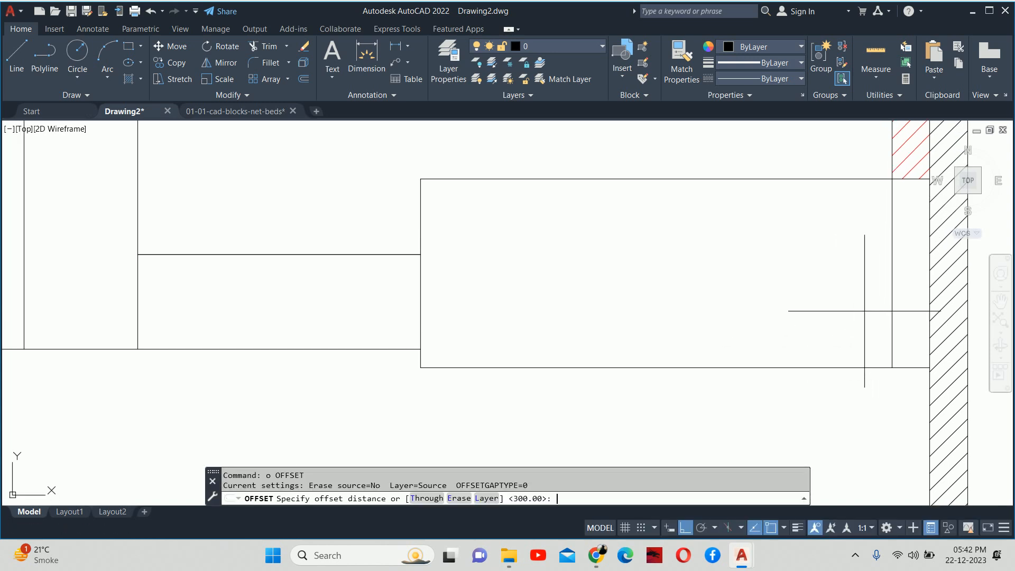
pyautogui.write('50')
pyautogui.press('Return')
pyautogui.click(892, 317)
pyautogui.click(847, 312)
pyautogui.press('Escape')
pyautogui.press('Escape')
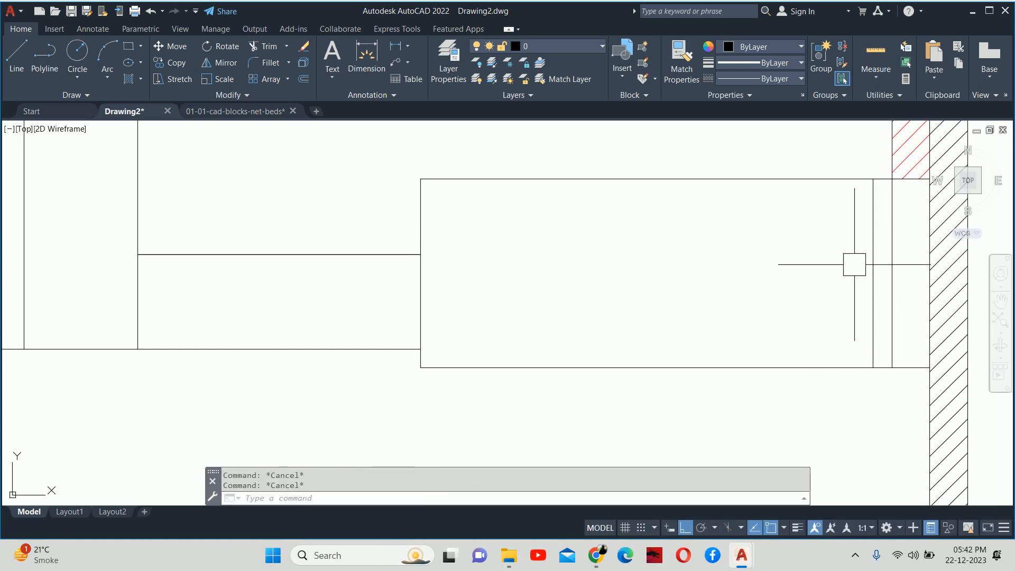
# - Delete the original vertical line between the new offset line and the wall
pyautogui.click(893, 274)
pyautogui.press('Escape')
pyautogui.moveTo(891, 281); pyautogui.dragTo(882, 307, button='middle')
pyautogui.click(882, 320)
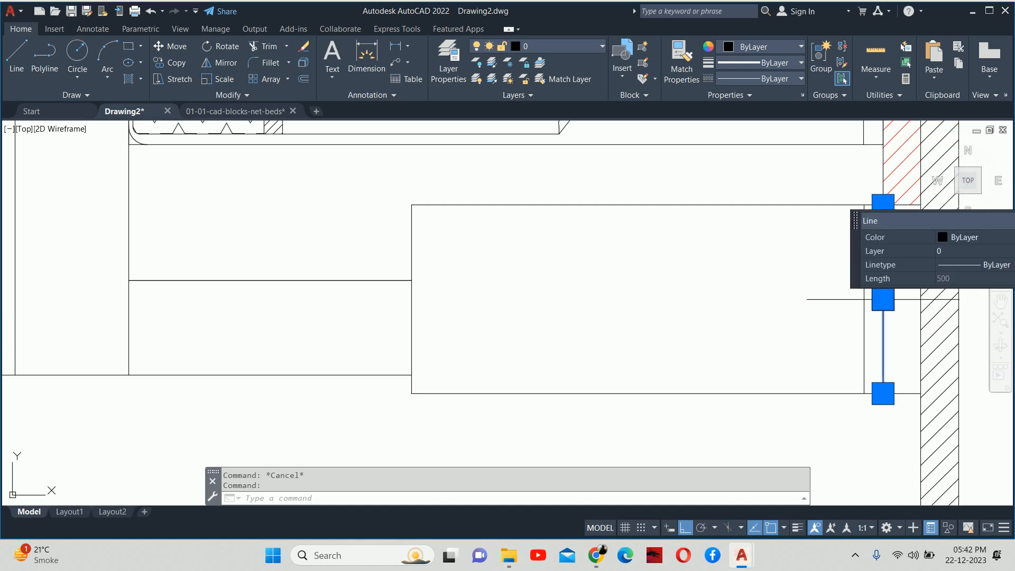
pyautogui.press('Delete')
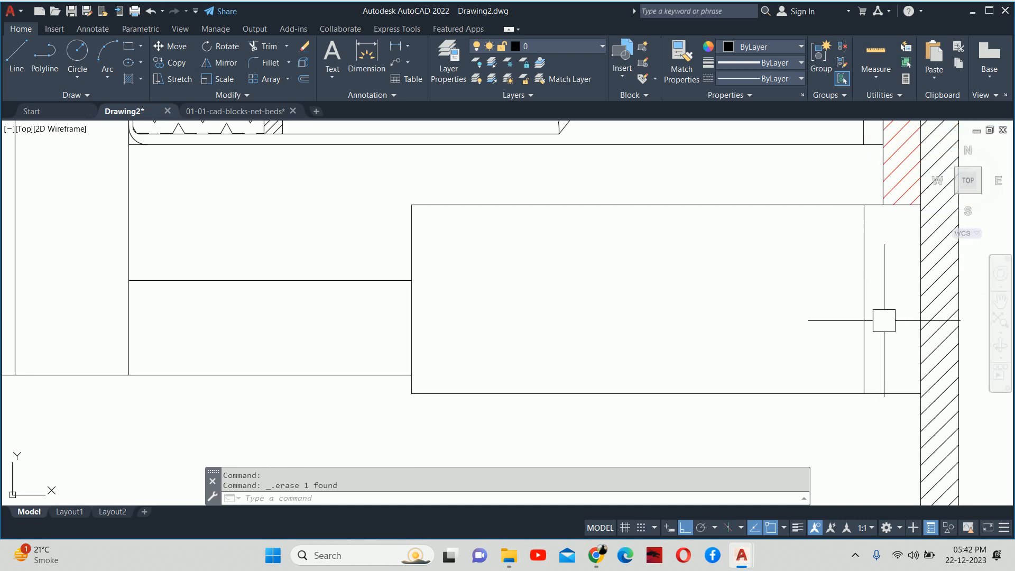
pyautogui.press('Escape')
# - Examine the bedroom floor plan around the bed and rectangular unit, together with the neighbouring section drawing
pyautogui.scroll(-4, 867, 320)
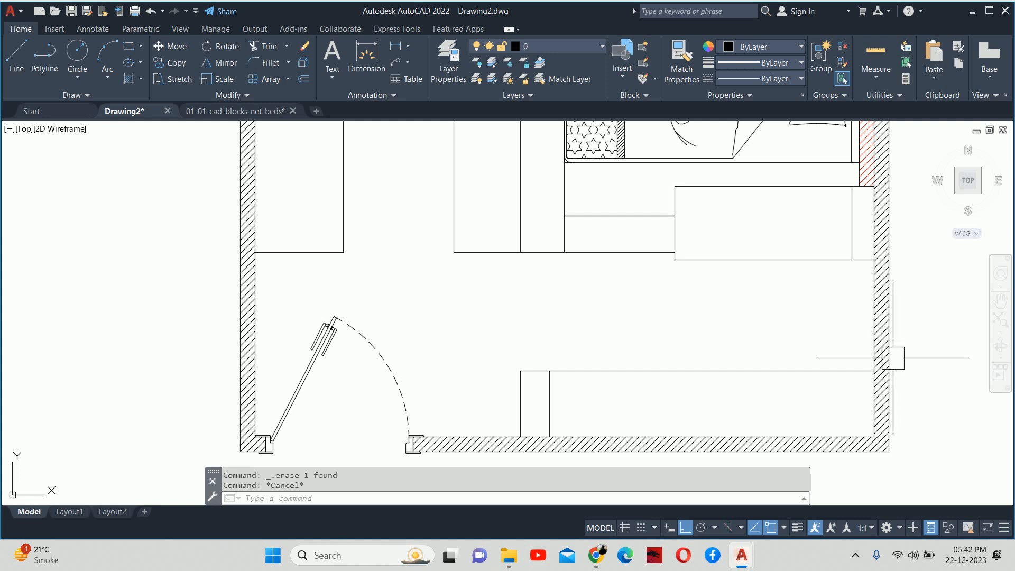
pyautogui.press('Escape')
pyautogui.scroll(-2, 834, 324)
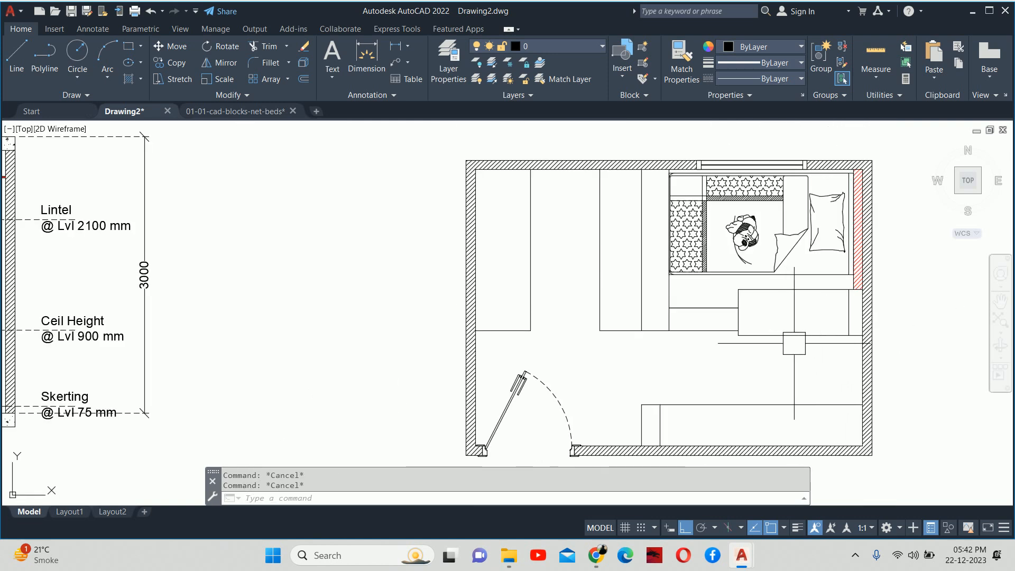
pyautogui.scroll(2, 793, 363)
pyautogui.scroll(-2, 759, 312)
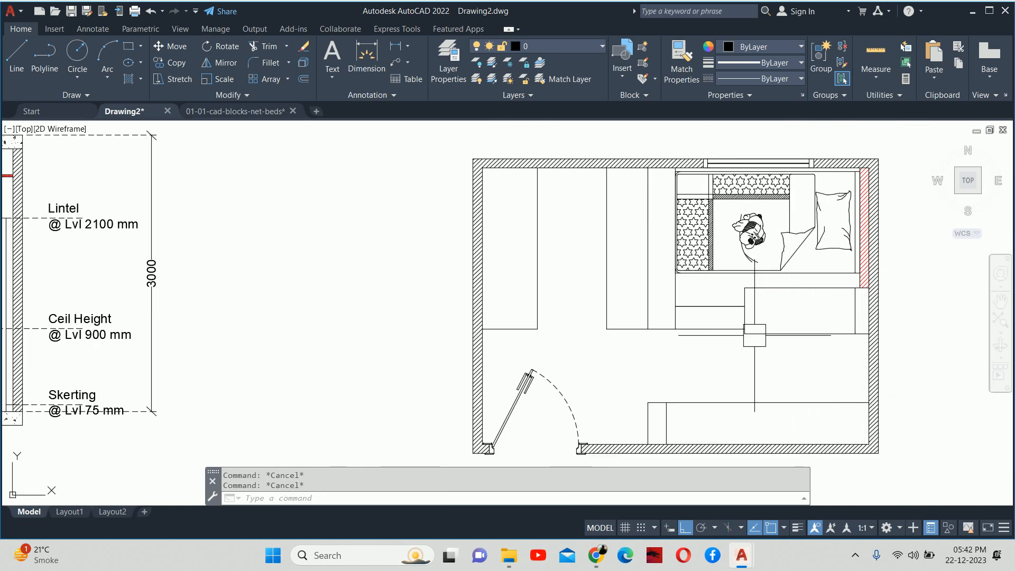
pyautogui.scroll(-2, 756, 343)
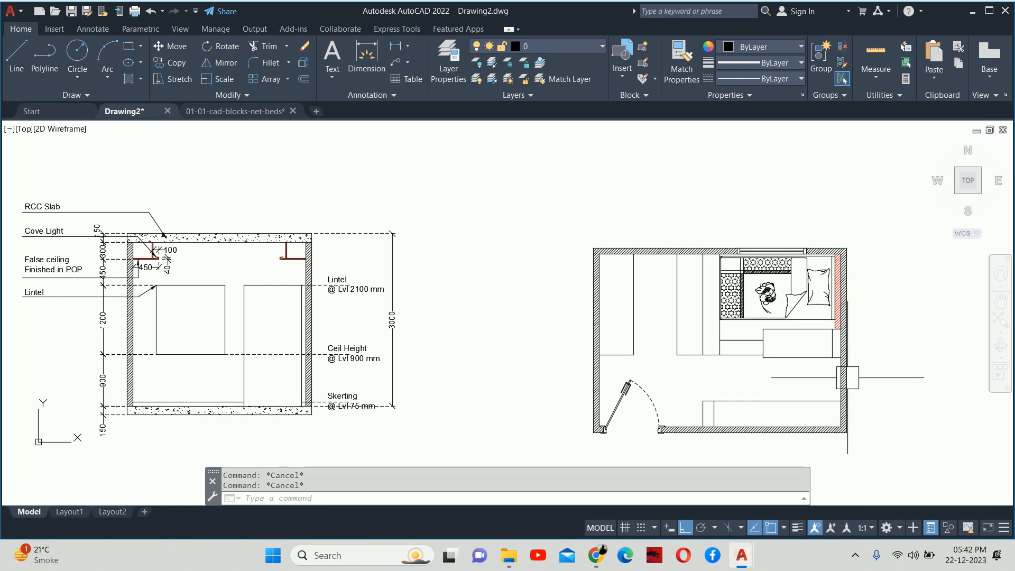
pyautogui.scroll(4, 794, 343)
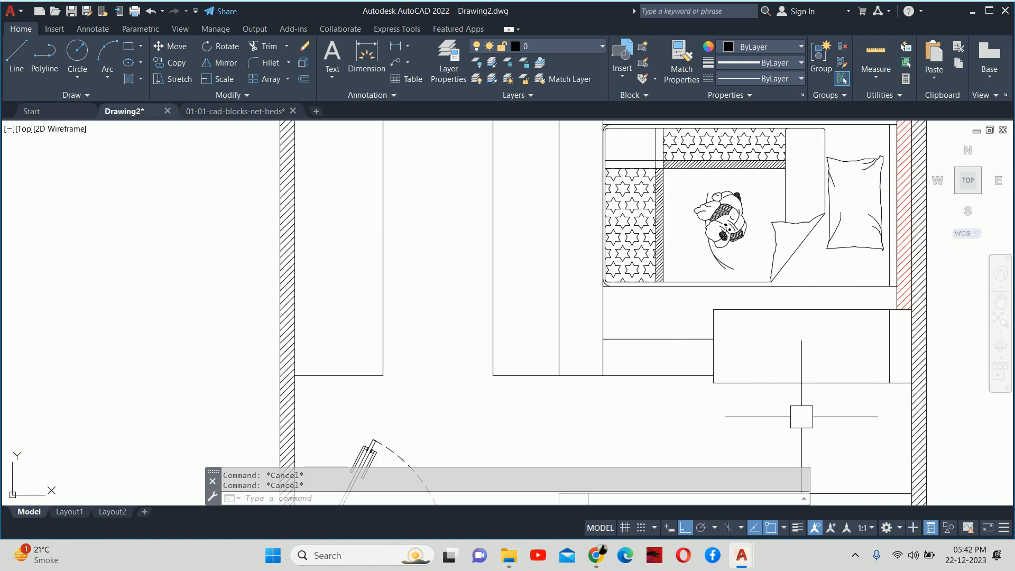
pyautogui.scroll(-3, 802, 417)
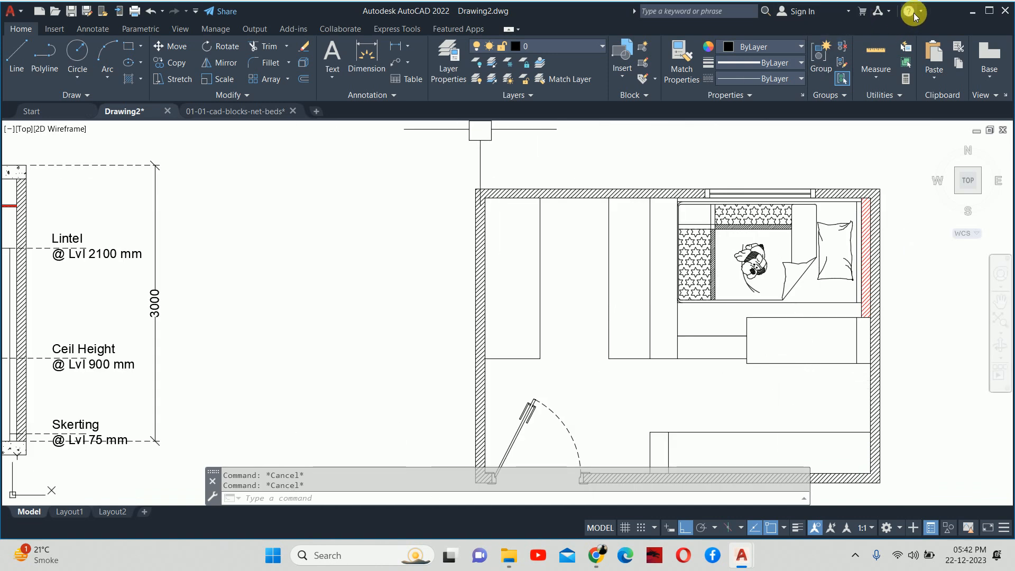
# - Close the 01-01-cad-blocks-net-beds drawing without saving its changes and minimize AutoCAD
pyautogui.click(293, 111)
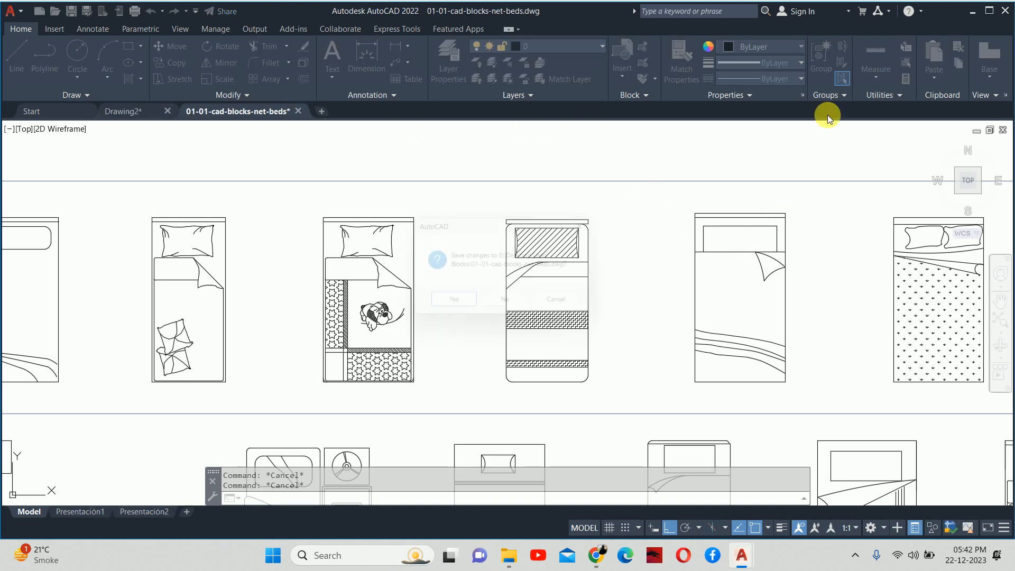
pyautogui.click(526, 308)
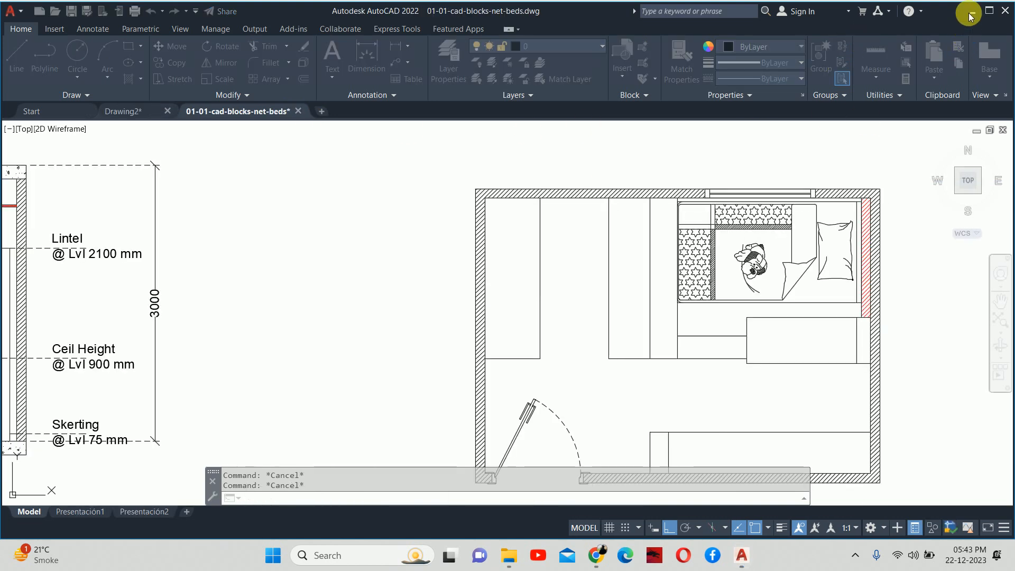
pyautogui.click(971, 12)
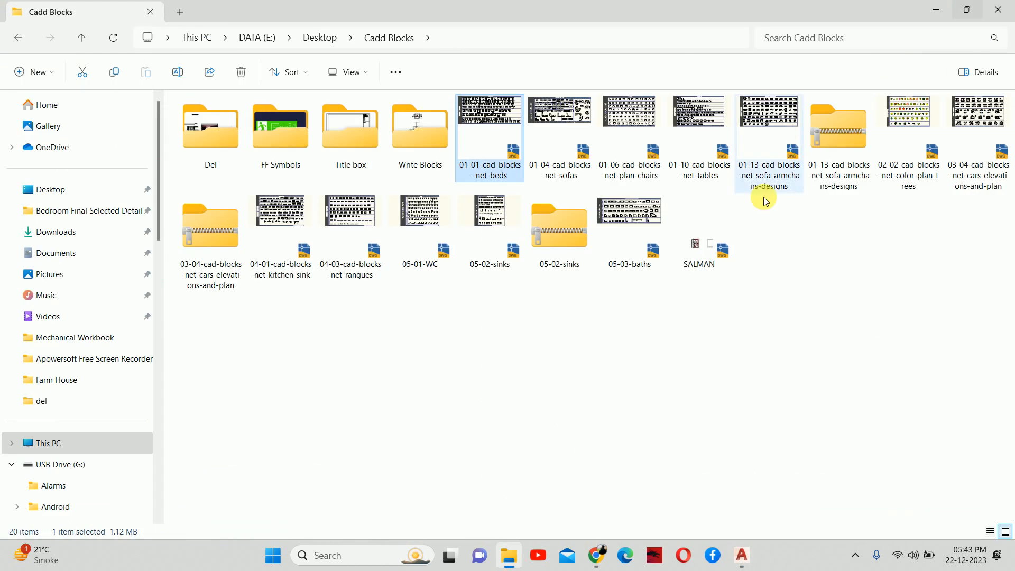
# - Switch to Chrome, search Google for "cad blocks" and open the cad-block.com site
pyautogui.click(597, 556)
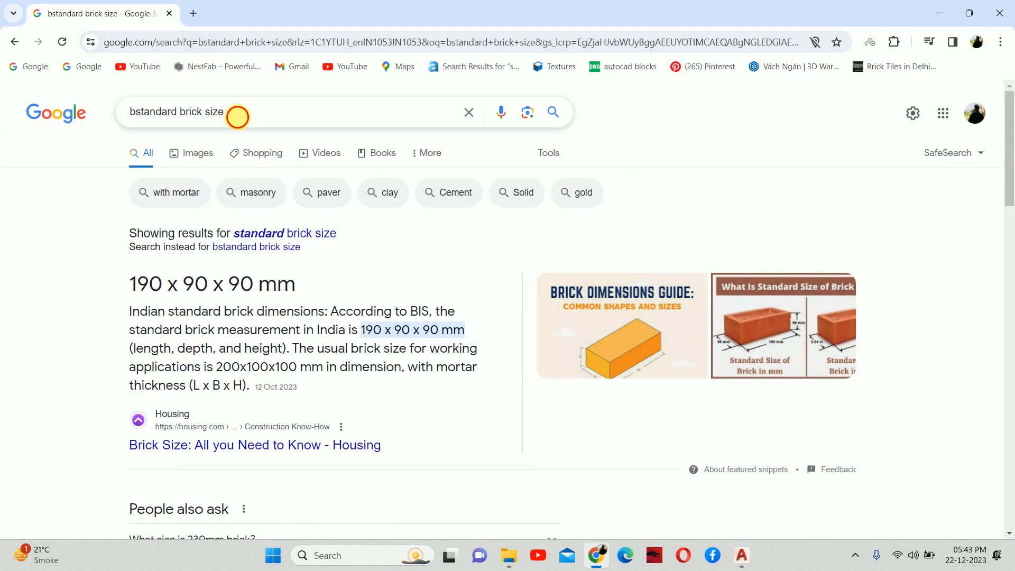
pyautogui.tripleClick(237, 117)
pyautogui.write('cad')
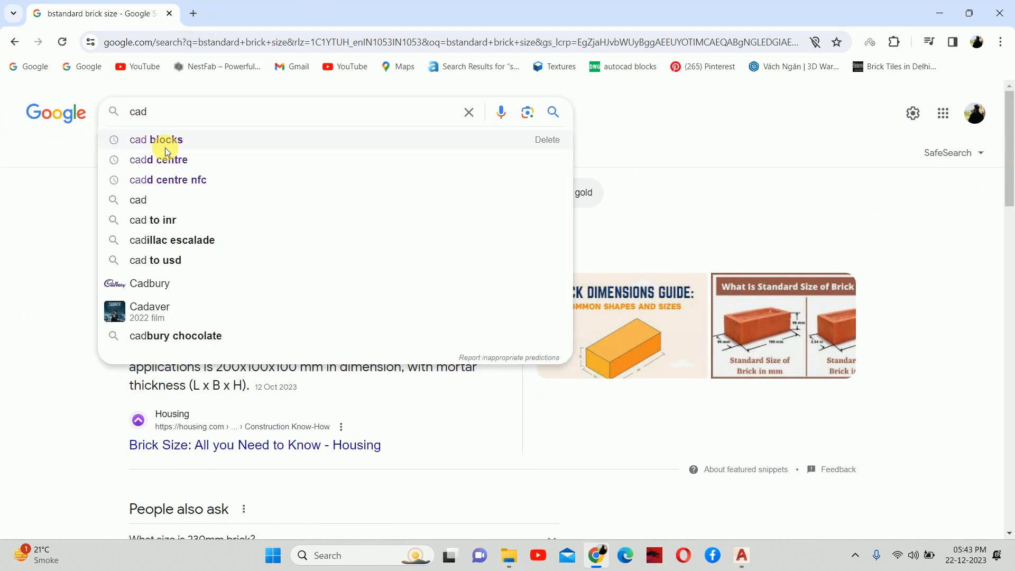
pyautogui.click(167, 140)
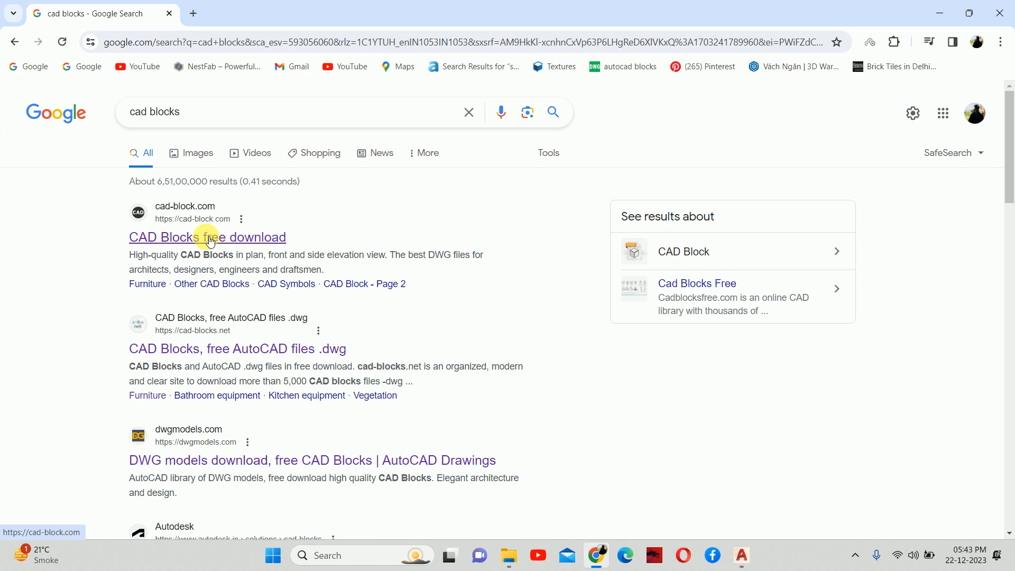
pyautogui.click(210, 242)
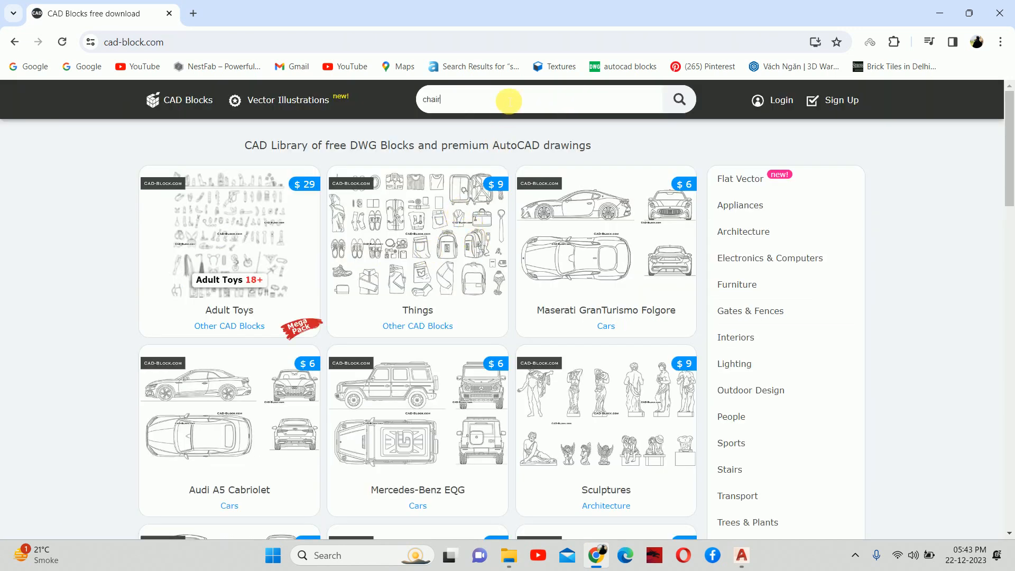
# - Search cad-block.com for "chair" and look through the first page of results
pyautogui.press('Return')
pyautogui.scroll(-5, 481, 312)
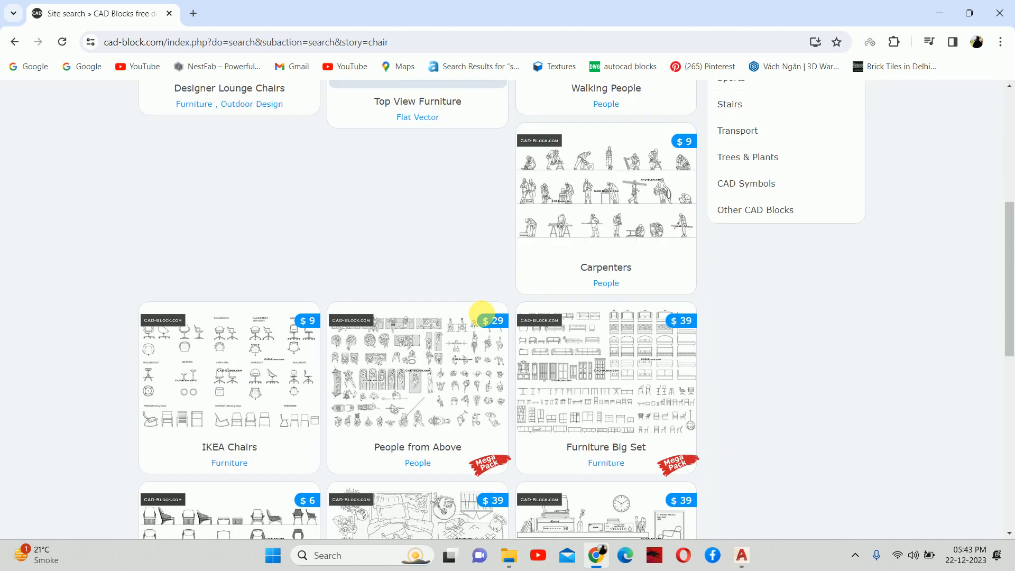
pyautogui.scroll(-3, 541, 348)
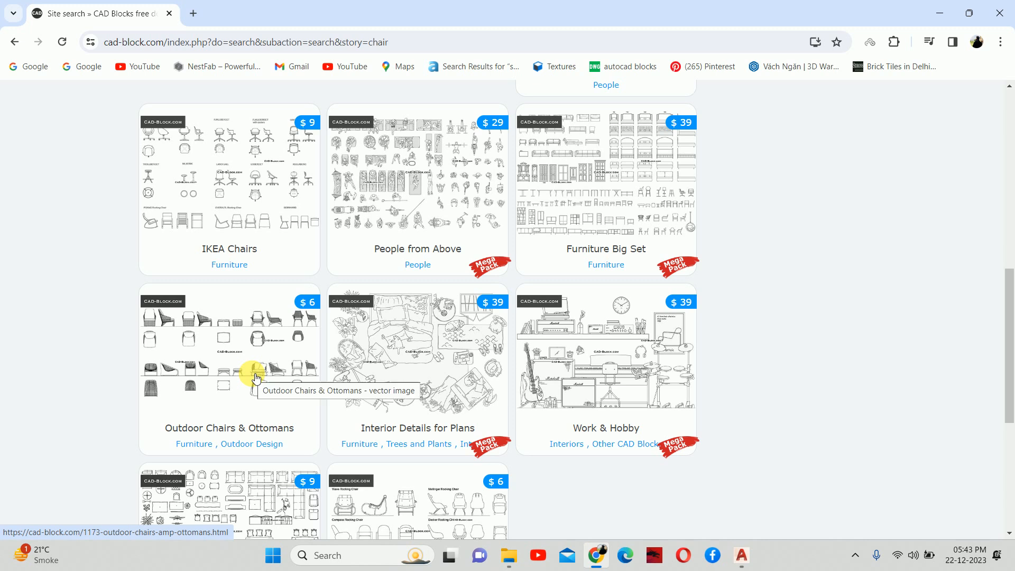
pyautogui.scroll(-5, 263, 378)
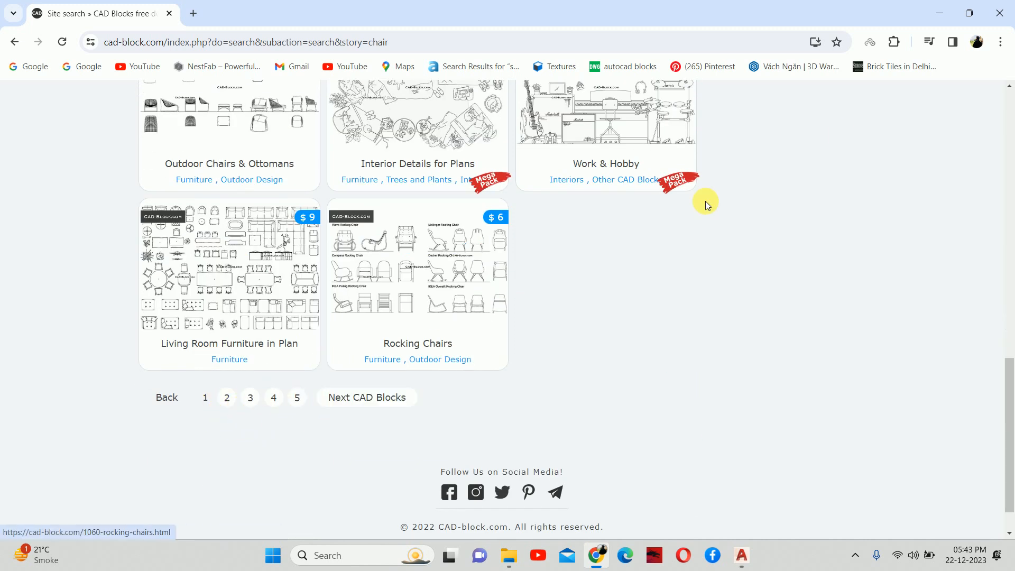
# - Minimize the browser to return to the Cadd Blocks folder and open the 01-06-cad-blocks-net-plan-chairs drawing in AutoCAD
pyautogui.click(966, 11)
pyautogui.click(503, 14)
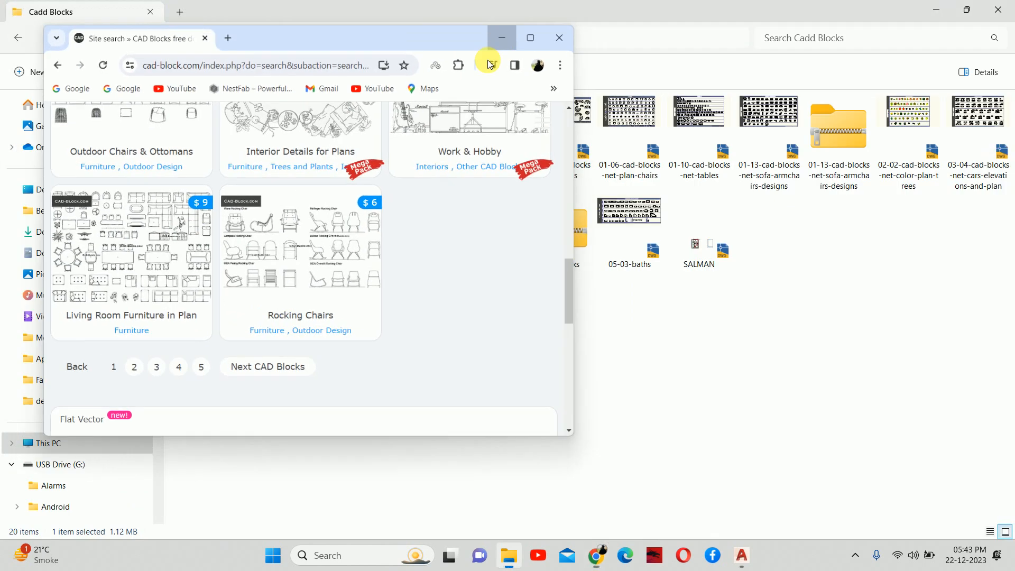
pyautogui.click(562, 351)
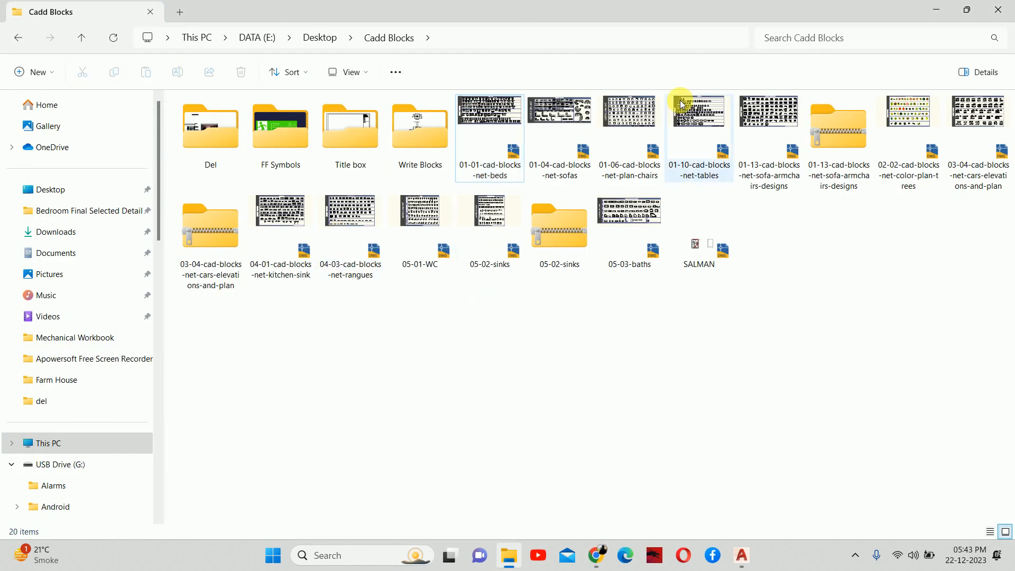
pyautogui.doubleClick(630, 116)
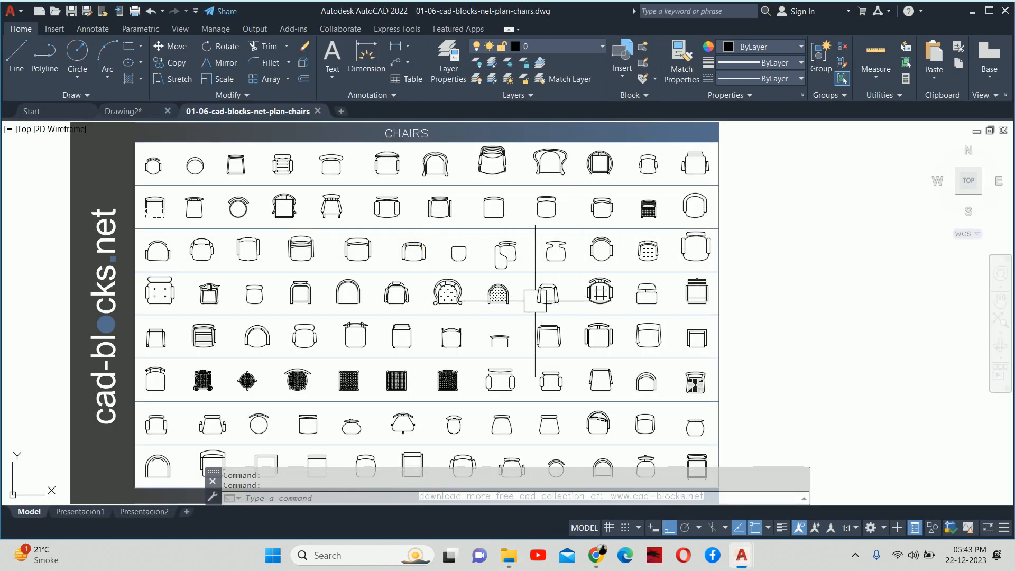
# - Look through the rows of plan-view chairs for a suitable chair block
pyautogui.moveTo(535, 301); pyautogui.dragTo(609, 302, button='middle')
pyautogui.moveTo(545, 338); pyautogui.dragTo(568, 254, button='middle')
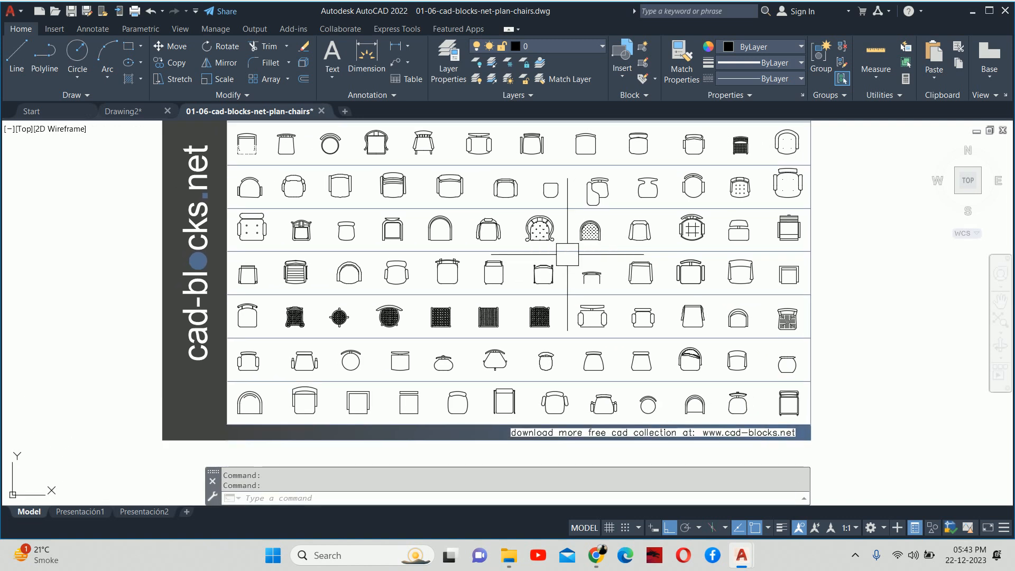
pyautogui.scroll(-1, 540, 335)
pyautogui.scroll(1, 570, 352)
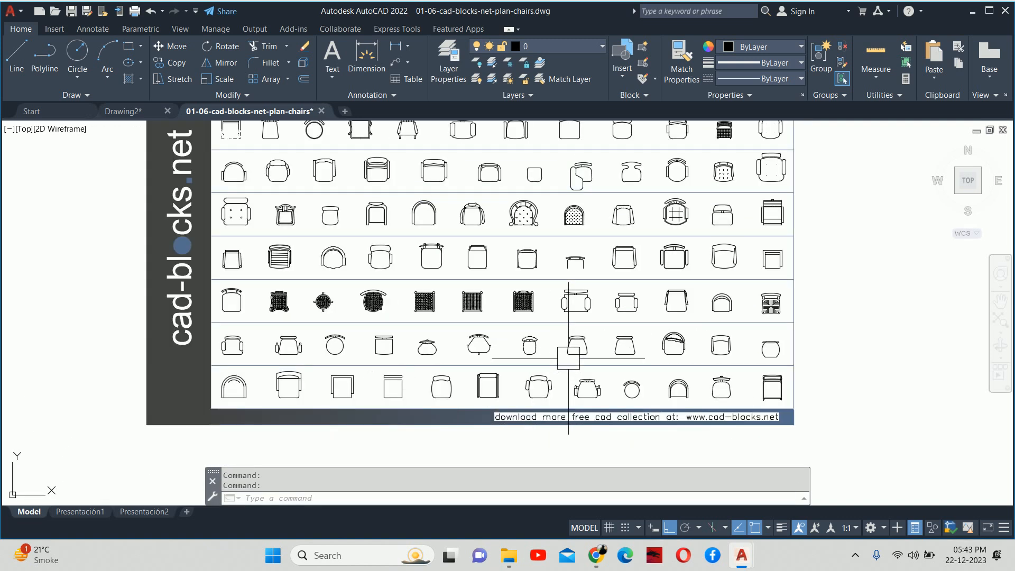
pyautogui.moveTo(433, 311); pyautogui.dragTo(487, 340, button='middle')
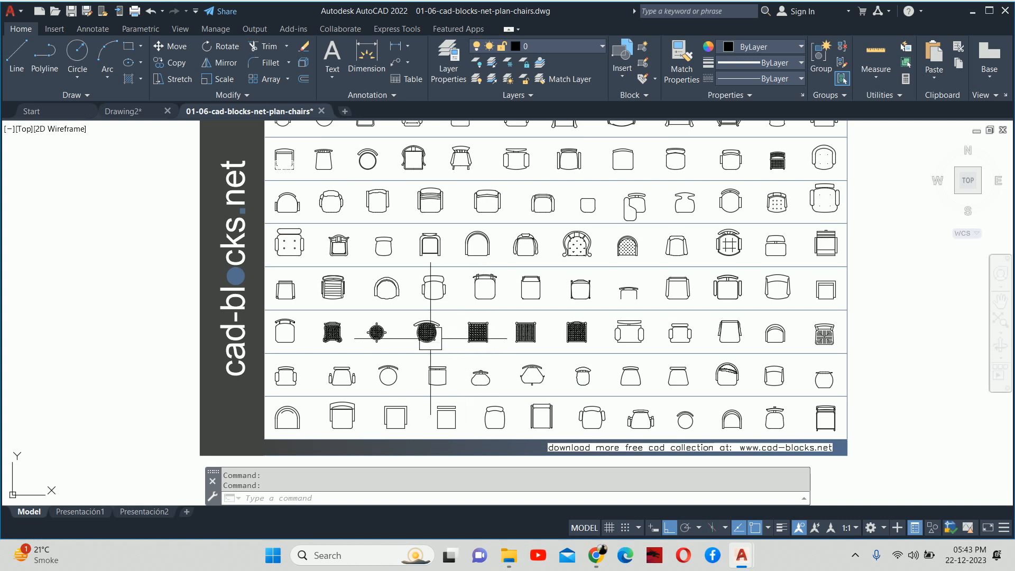
pyautogui.scroll(4, 430, 338)
pyautogui.scroll(-2, 369, 330)
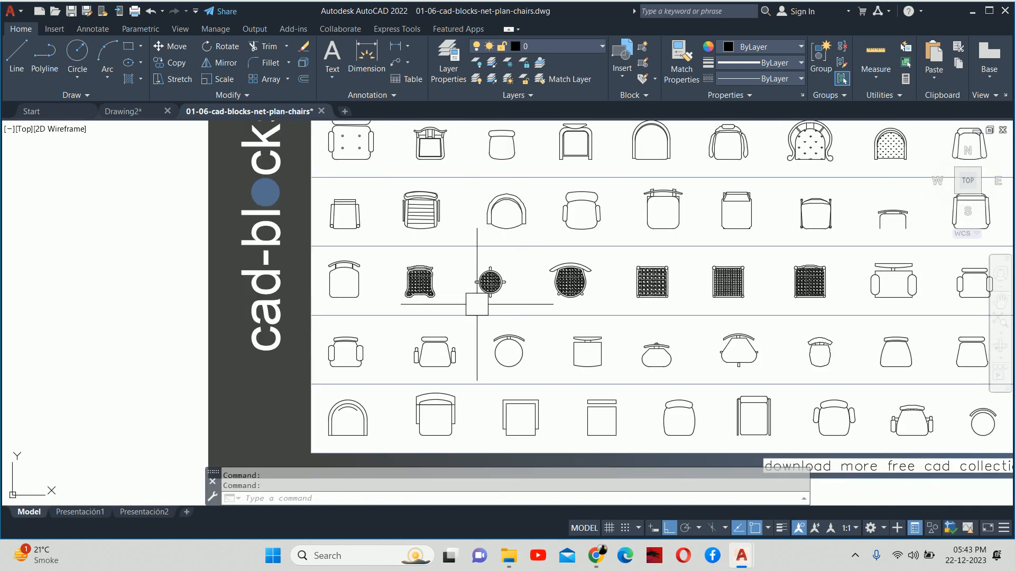
pyautogui.moveTo(534, 298); pyautogui.dragTo(386, 388, button='middle')
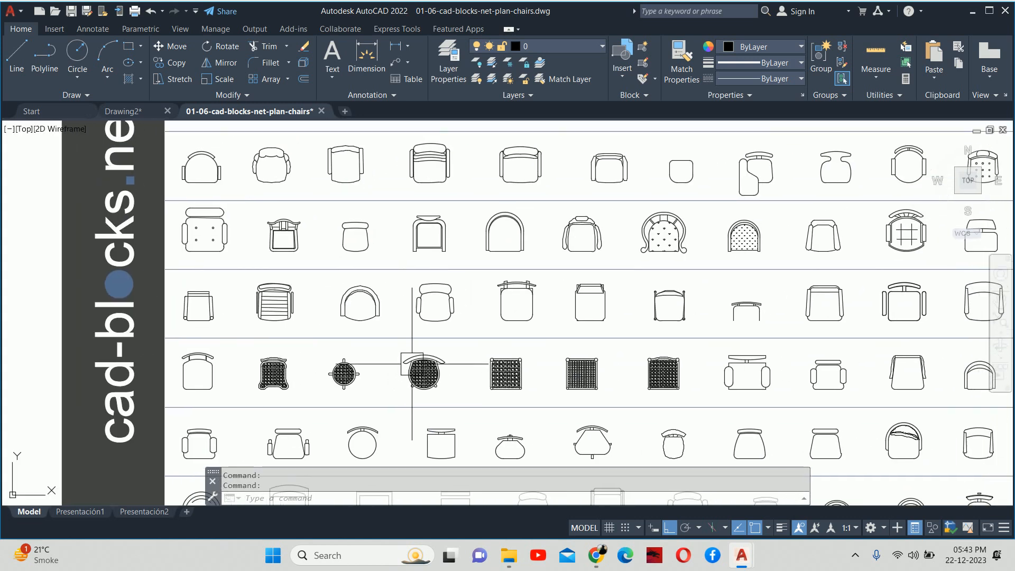
pyautogui.scroll(-2, 538, 322)
pyautogui.moveTo(645, 310); pyautogui.dragTo(575, 284, button='middle')
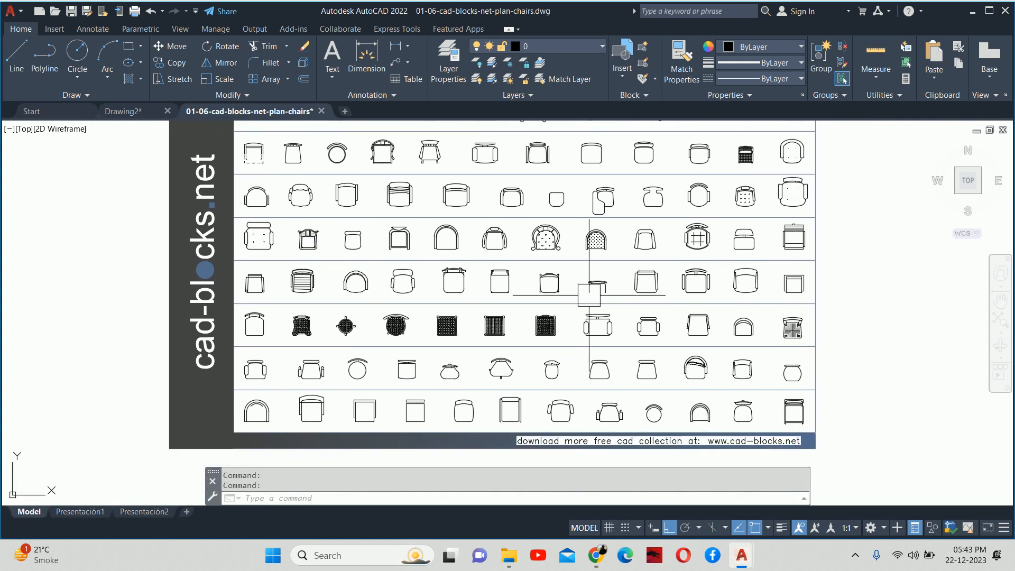
# - Copy the rounded armchair block with the curved back cushion, in the second row from the sheet's lower edge, to the clipboard
pyautogui.scroll(5, 690, 356)
pyautogui.click(704, 352)
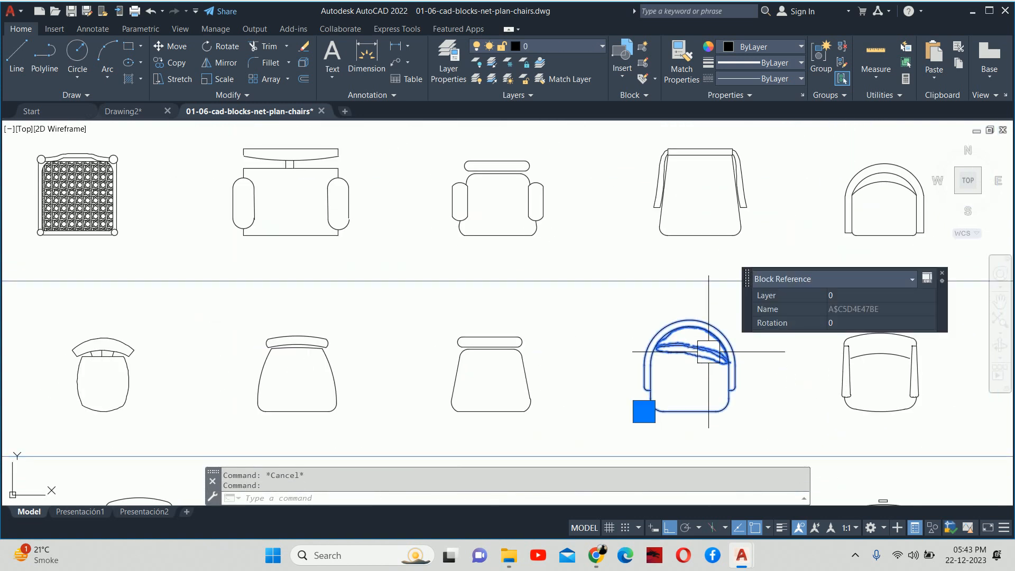
pyautogui.hotkey('ctrl', 'c')
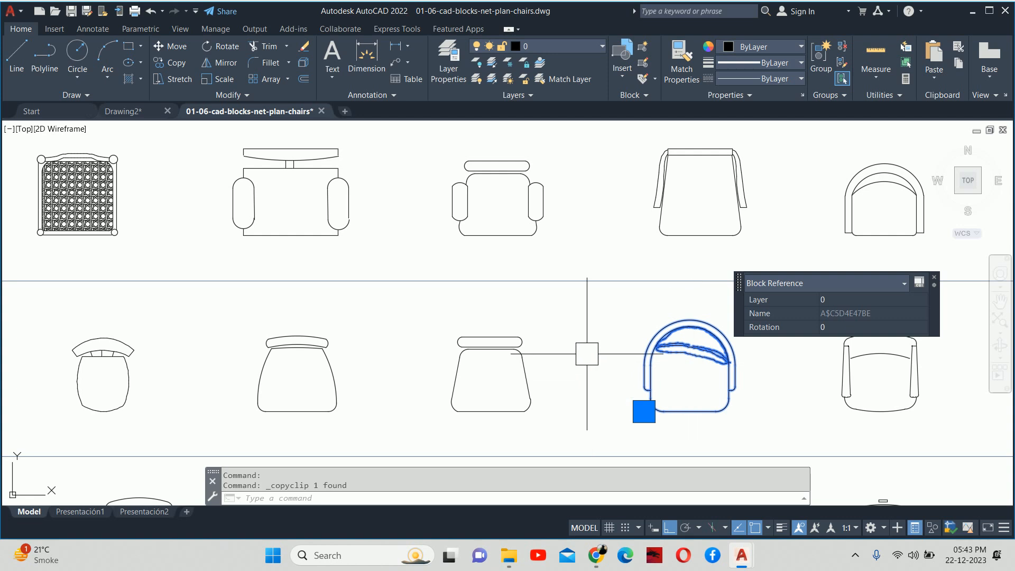
# - Paste the copied armchair block into Drawing2, in the empty space beside the bedroom floor plan
pyautogui.click(124, 111)
pyautogui.scroll(-5, 429, 248)
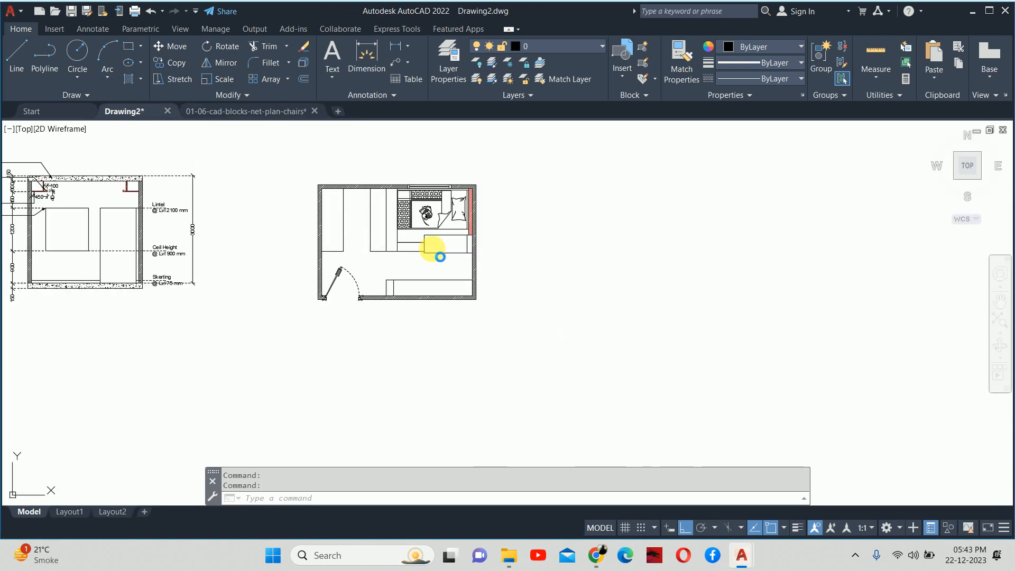
pyautogui.hotkey('ctrl', 'v')
pyautogui.scroll(4, 494, 262)
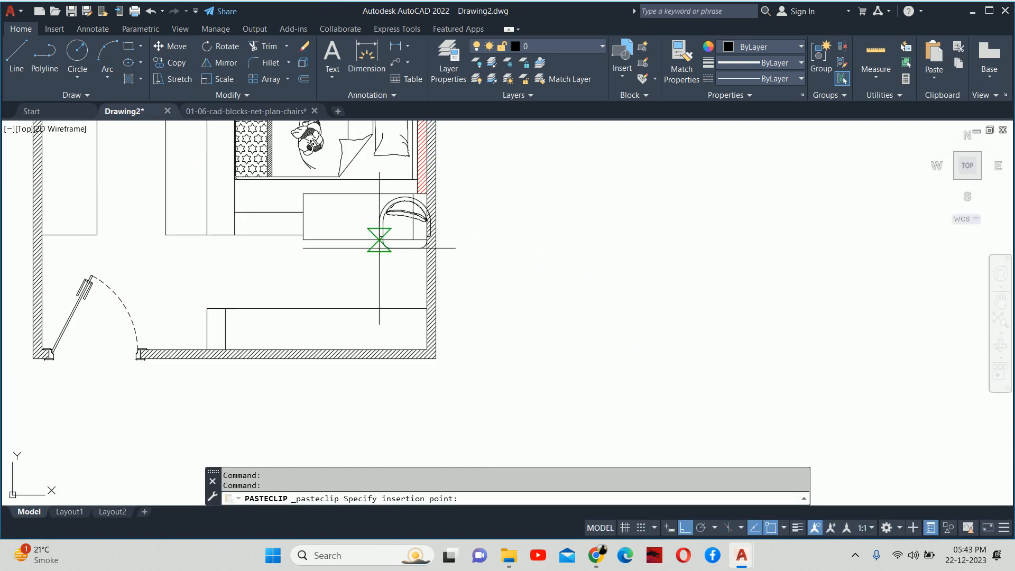
pyautogui.click(538, 242)
# - Mirror the armchair about a horizontal line through its front edge and erase the source object
pyautogui.write('mi')
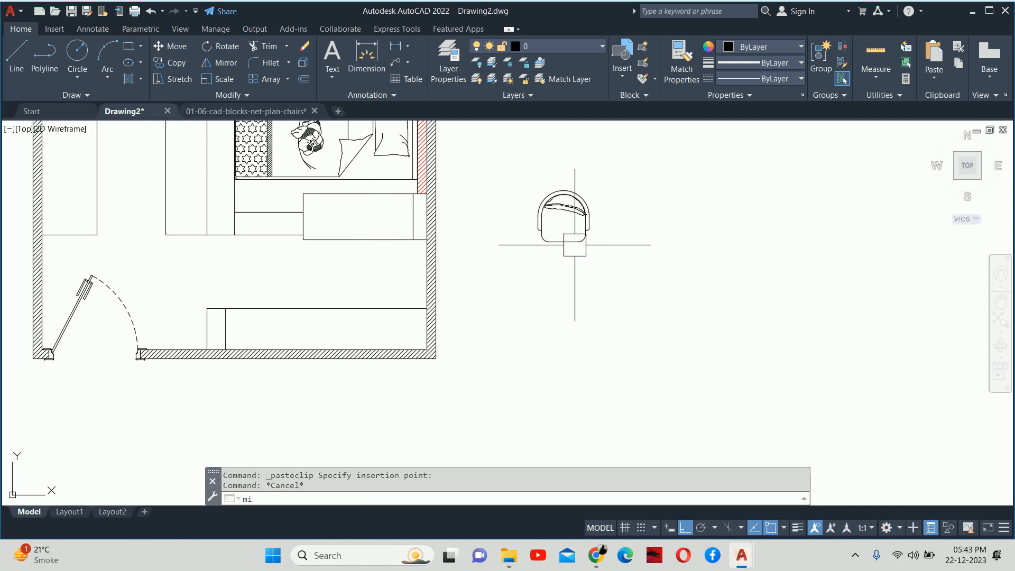
pyautogui.press('Return')
pyautogui.click(577, 234)
pyautogui.press('Return')
pyautogui.click(563, 243)
pyautogui.click(715, 249)
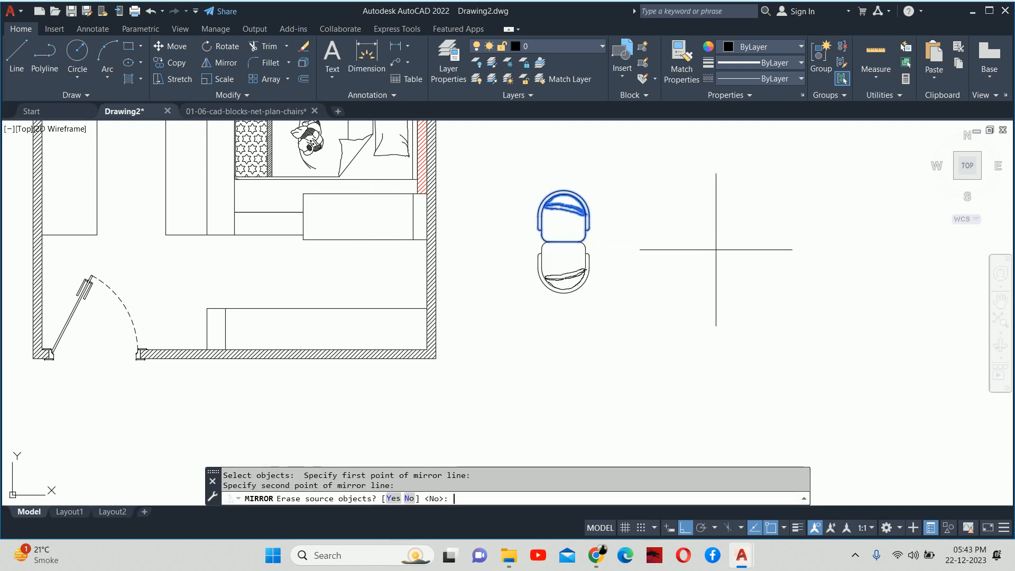
pyautogui.write('y')
pyautogui.press('Return')
pyautogui.press('Escape')
pyautogui.press('Escape')
# - Move the armchair by the midpoint of its front edge onto the desk's lower edge in the bedroom plan
pyautogui.write('m')
pyautogui.press('Return')
pyautogui.click(572, 264)
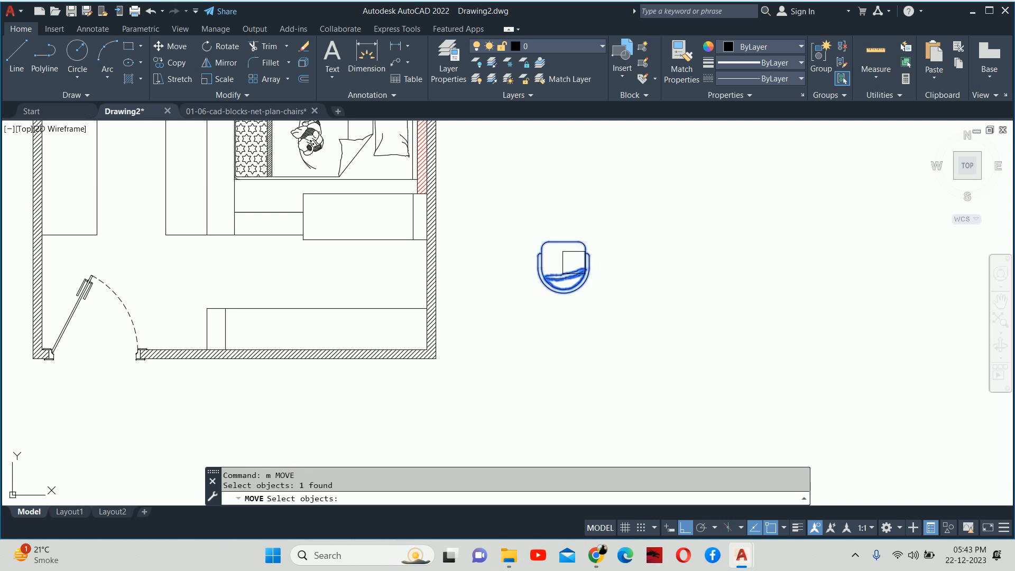
pyautogui.press('Return')
pyautogui.click(563, 242)
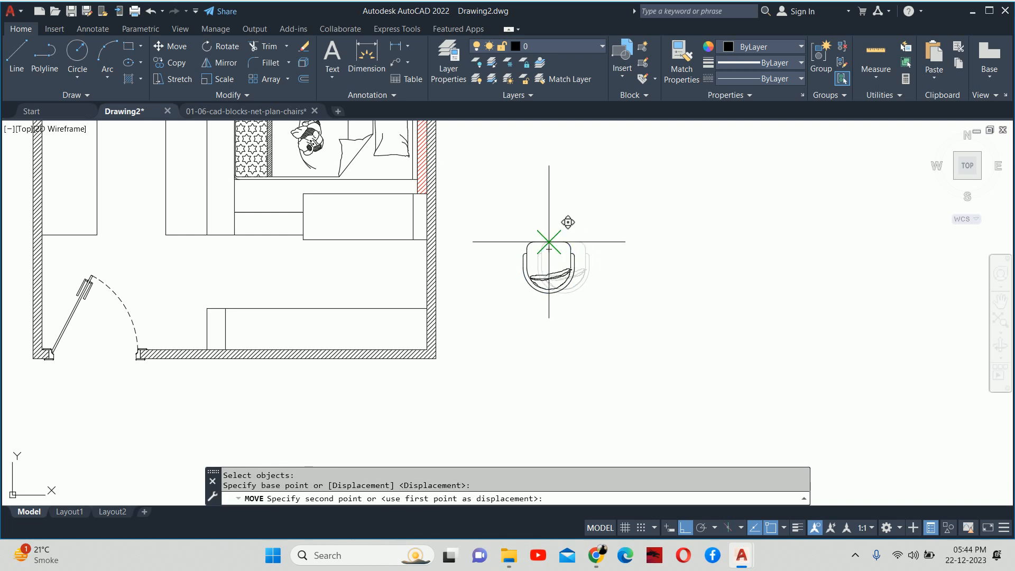
pyautogui.click(364, 240)
pyautogui.press('Escape')
pyautogui.press('Escape')
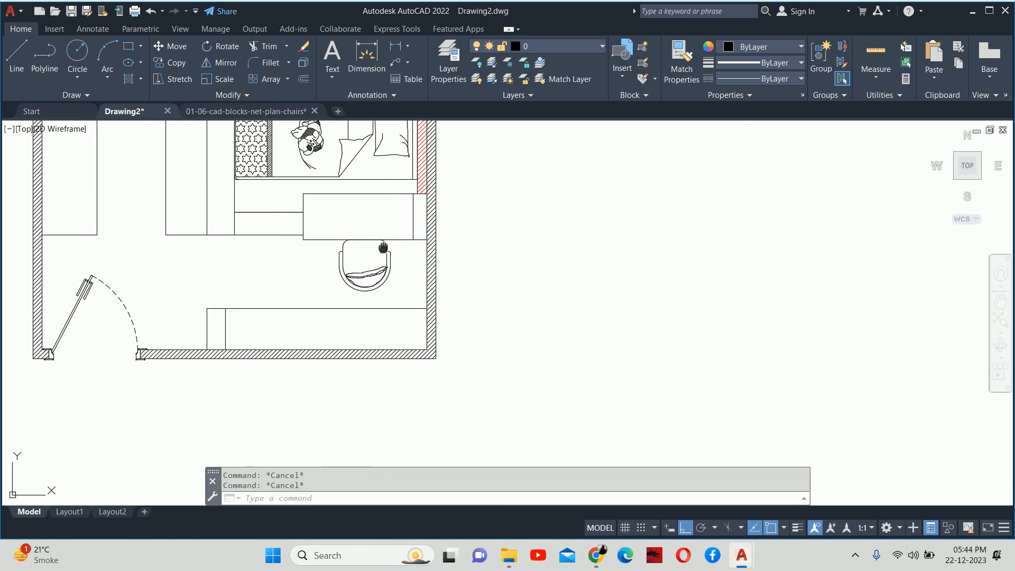
pyautogui.scroll(4, 353, 240)
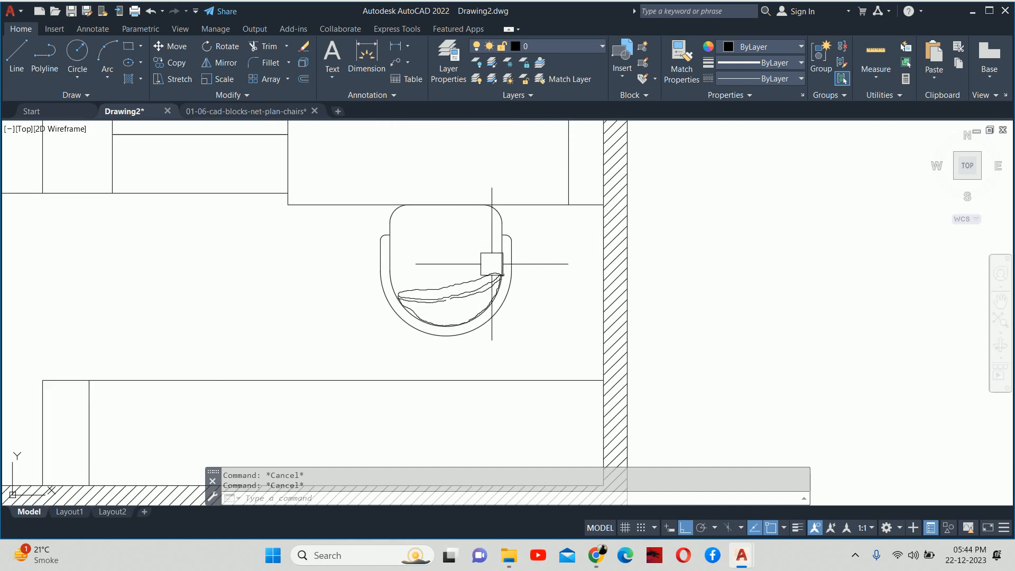
pyautogui.moveTo(485, 262); pyautogui.dragTo(531, 307, button='middle')
pyautogui.moveTo(460, 248); pyautogui.dragTo(468, 281, button='middle')
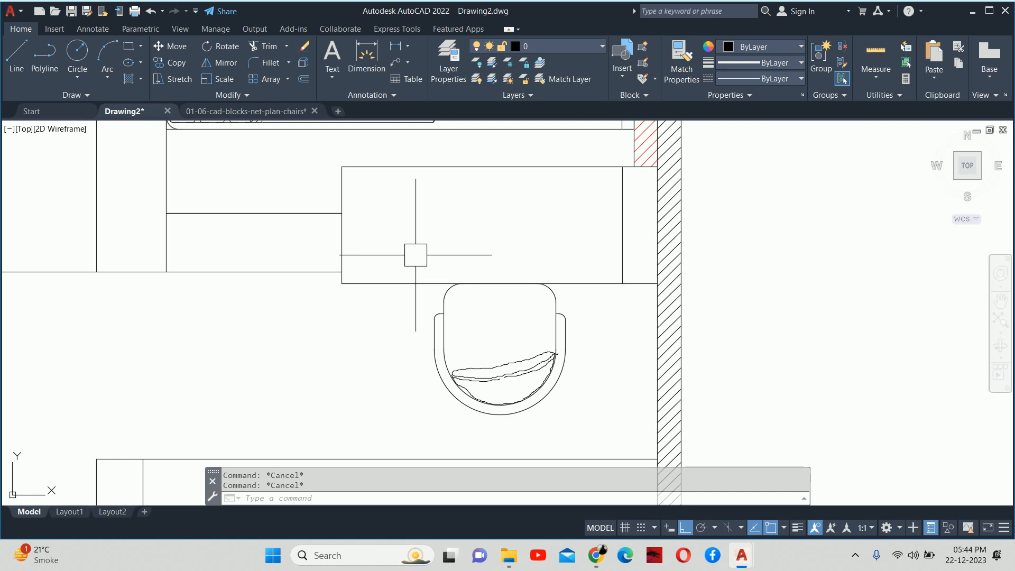
pyautogui.write('rec')
pyautogui.press('Return')
pyautogui.scroll(2, 434, 239)
pyautogui.click(399, 265)
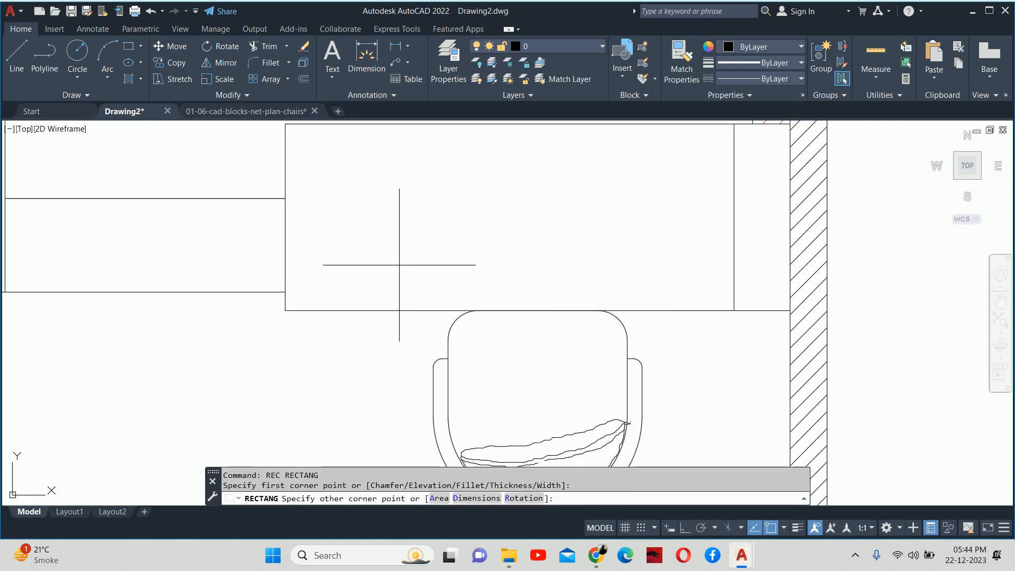
pyautogui.write('d')
pyautogui.press('Return')
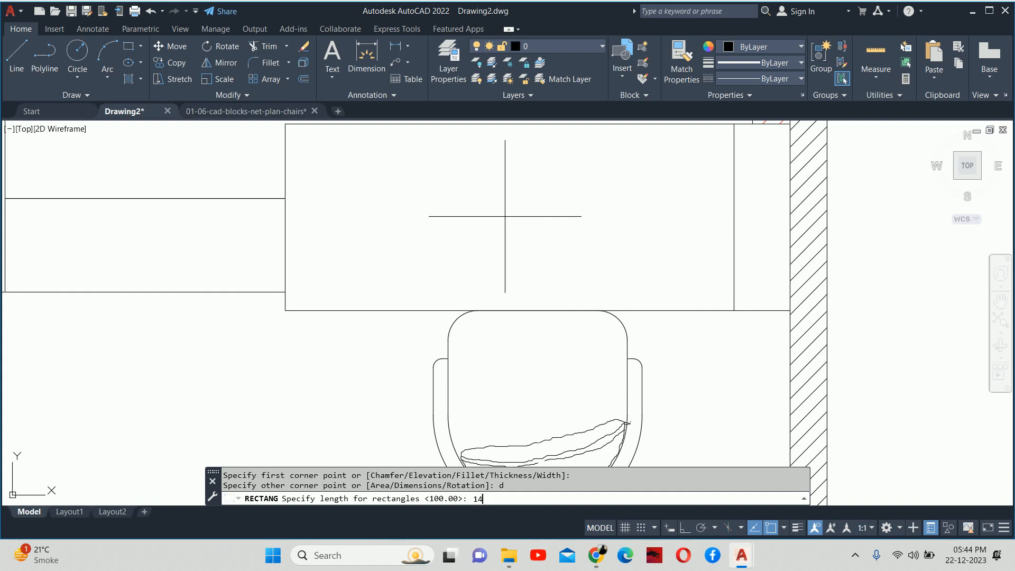
pyautogui.press('Return')
pyautogui.write('10')
pyautogui.press('Return')
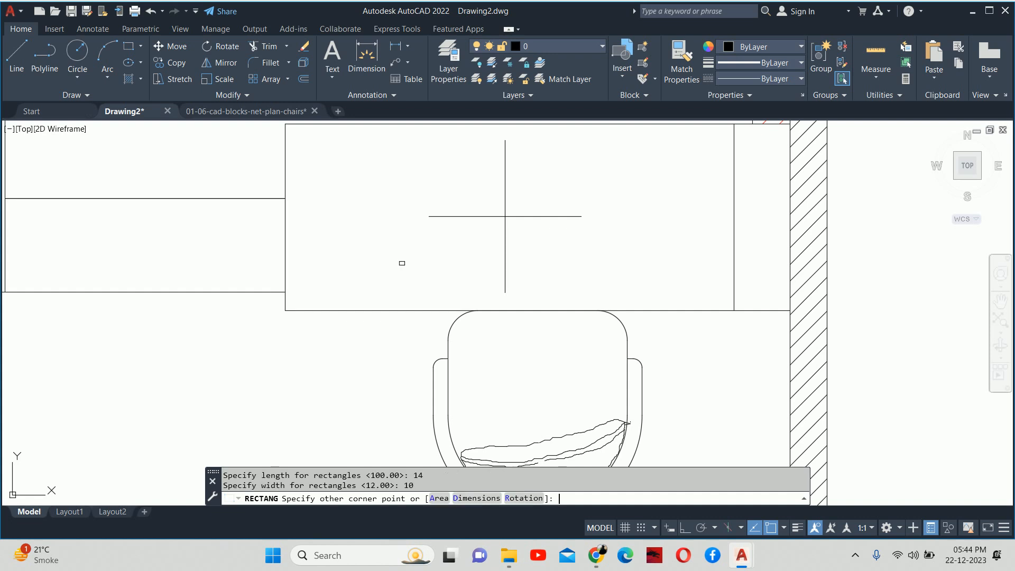
pyautogui.press('Escape')
# - Draw a rectangle 400 long and 250 wide on the desk above the armchair
pyautogui.write('rec')
pyautogui.press('Return')
pyautogui.click(416, 253)
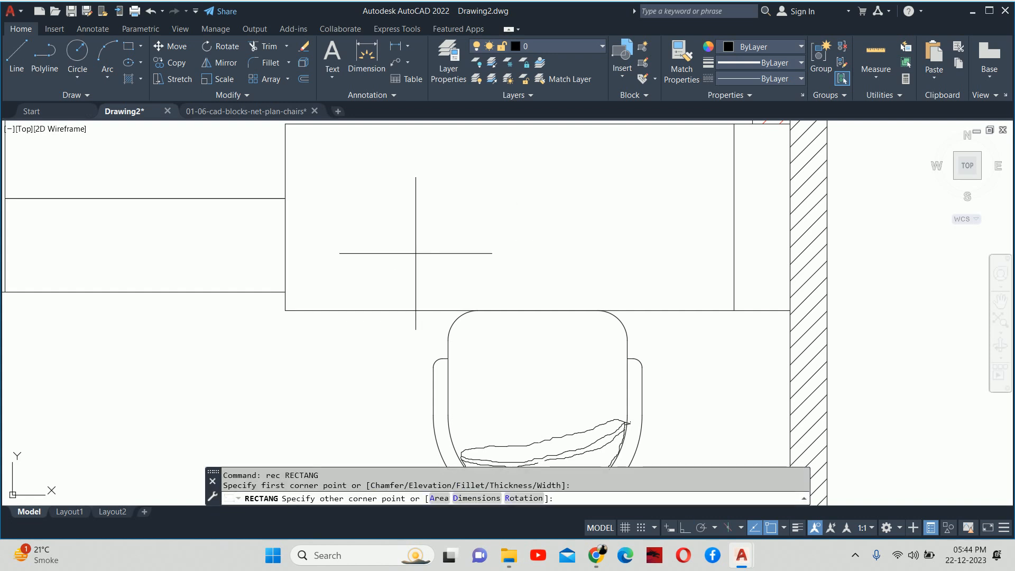
pyautogui.write('d')
pyautogui.press('Return')
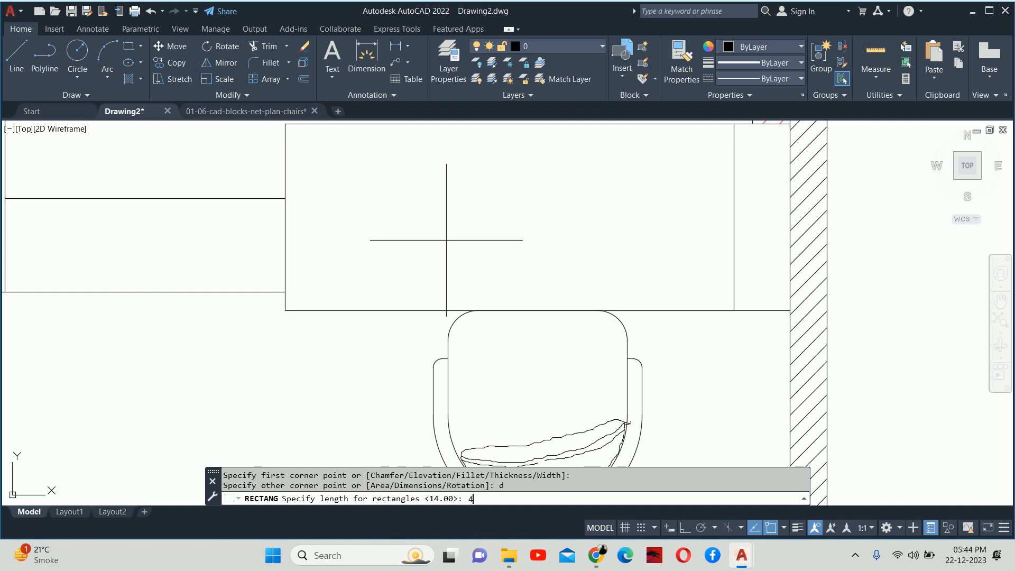
pyautogui.write('400')
pyautogui.press('Return')
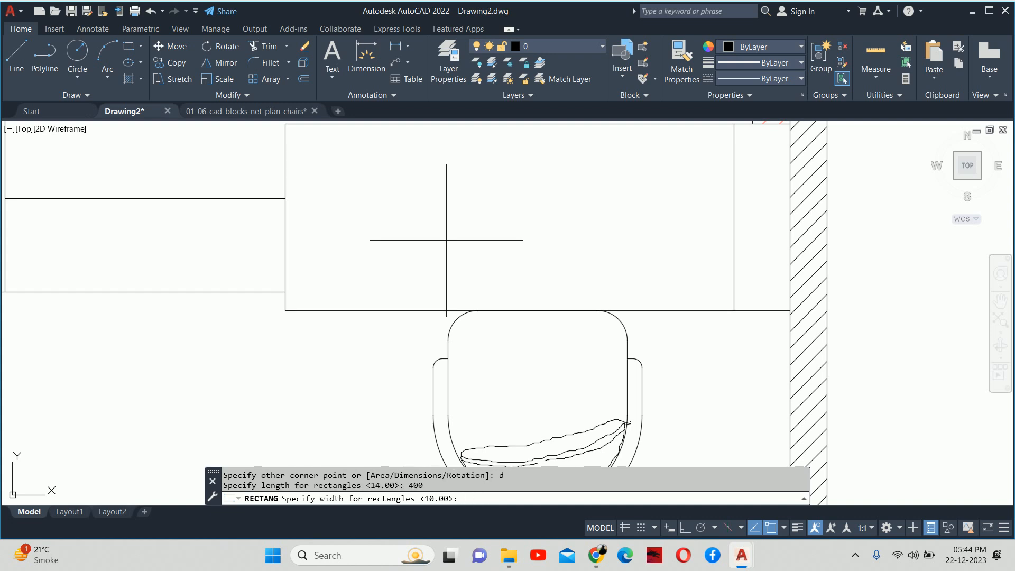
pyautogui.press('Return')
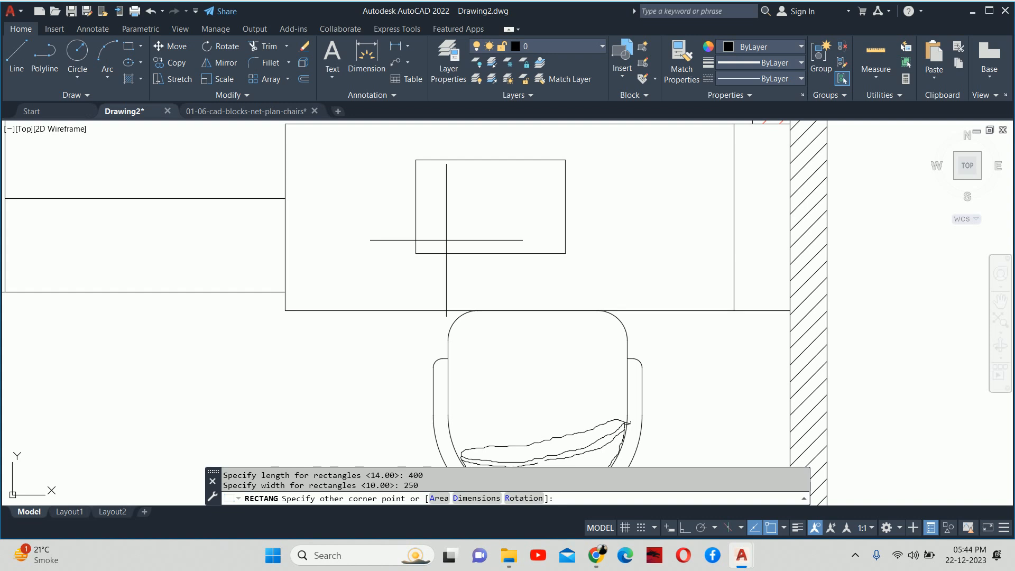
pyautogui.press('Escape')
pyautogui.press('Escape')
# - Stretch the right side of the rectangle on the desk inward by 50
pyautogui.moveTo(453, 263); pyautogui.dragTo(455, 324, button='middle')
pyautogui.write('s')
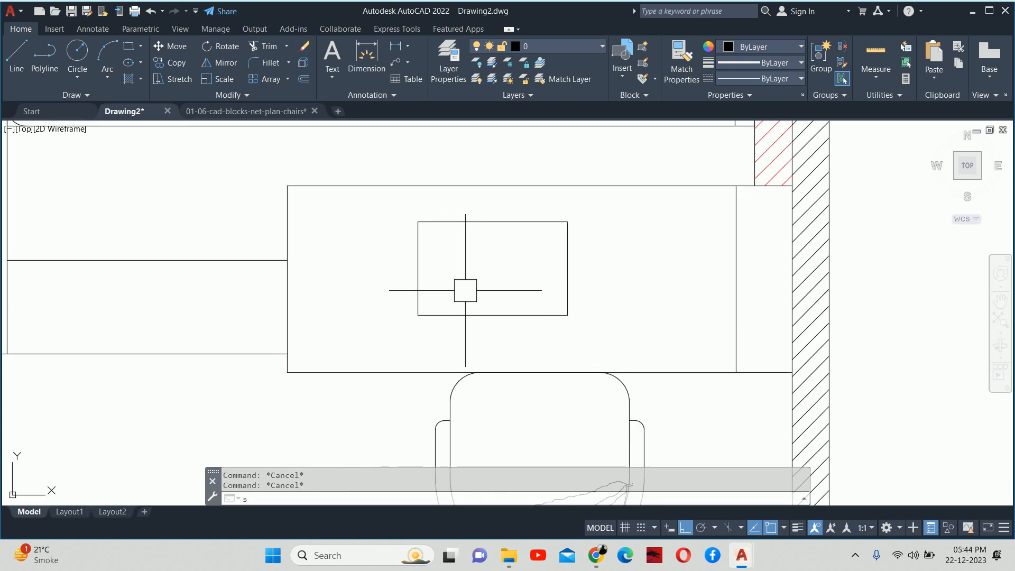
pyautogui.press('Return')
pyautogui.click(599, 342)
pyautogui.click(563, 209)
pyautogui.press('Return')
pyautogui.click(568, 222)
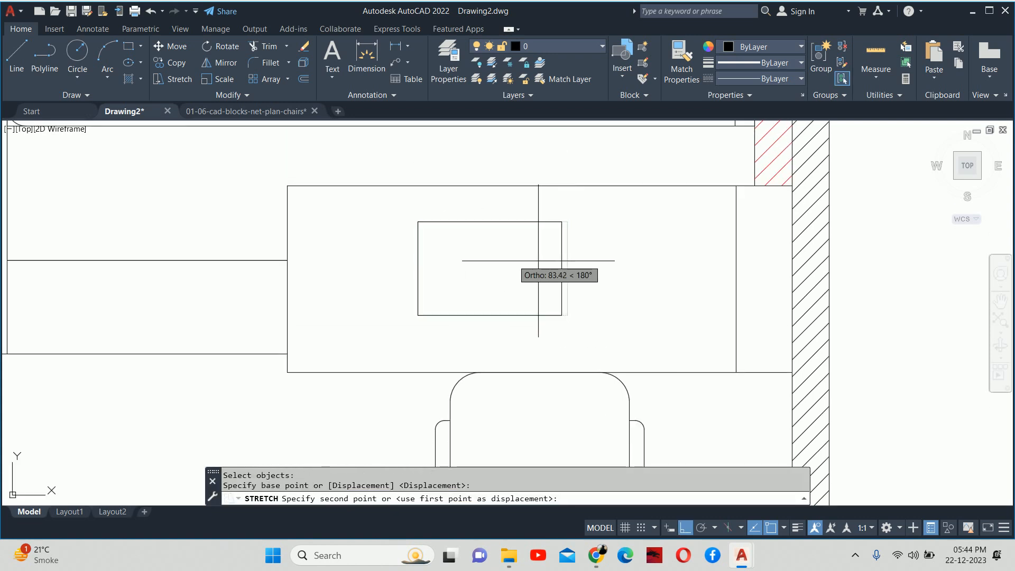
pyautogui.write('5')
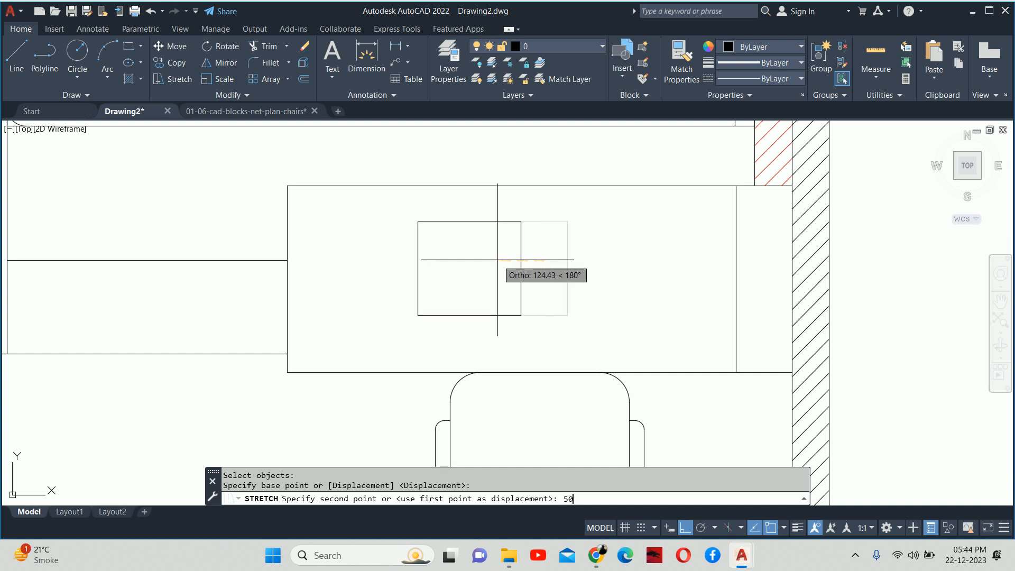
pyautogui.write('0')
pyautogui.press('Return')
# - Stretch the upper side of the rectangle on the desk downward by 50
pyautogui.press('Return')
pyautogui.click(584, 257)
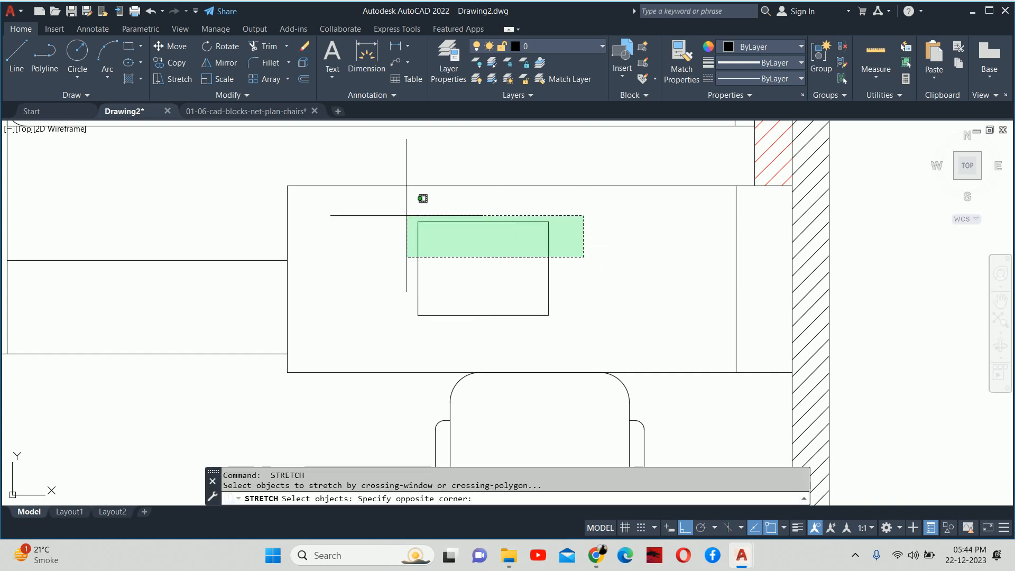
pyautogui.click(407, 215)
pyautogui.press('Return')
pyautogui.click(464, 253)
pyautogui.write('50')
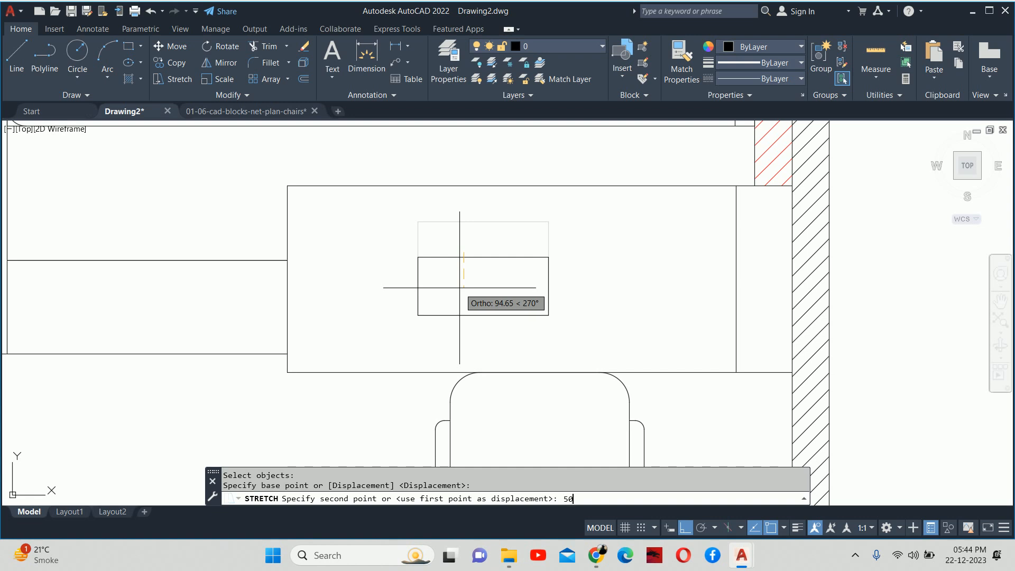
pyautogui.press('Return')
pyautogui.press('Escape')
pyautogui.press('Escape')
# - Rotate the rectangle on the desk by 25 degrees about its lower-left corner
pyautogui.moveTo(491, 281); pyautogui.dragTo(510, 301, button='middle')
pyautogui.write('ro')
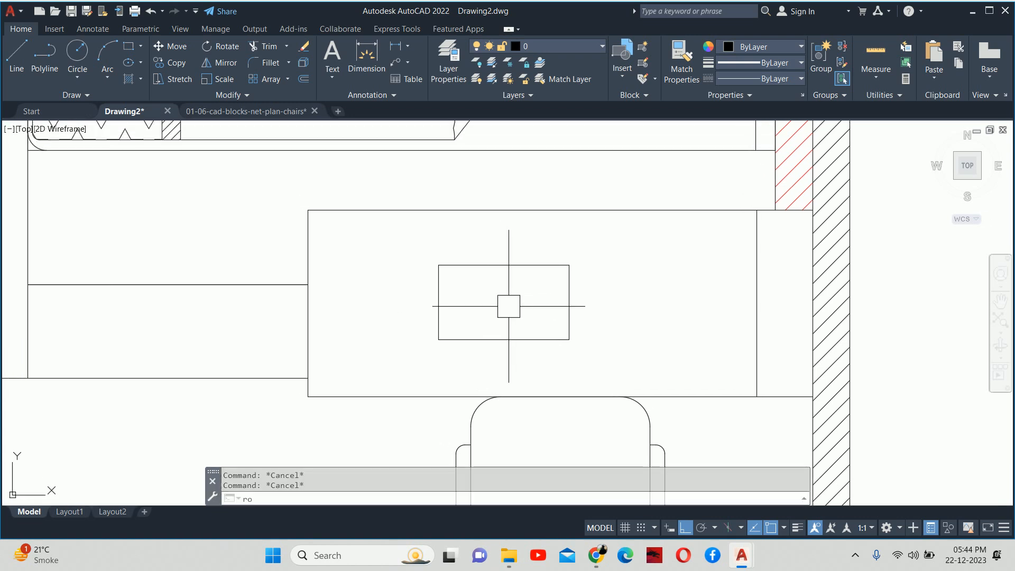
pyautogui.press('Return')
pyautogui.click(492, 340)
pyautogui.press('Return')
pyautogui.click(438, 340)
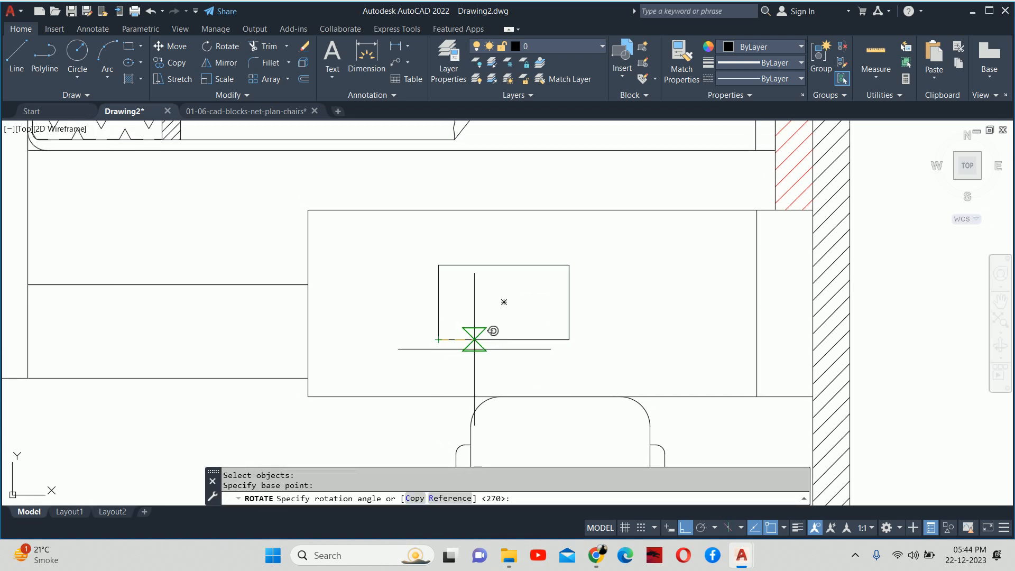
pyautogui.press('Return')
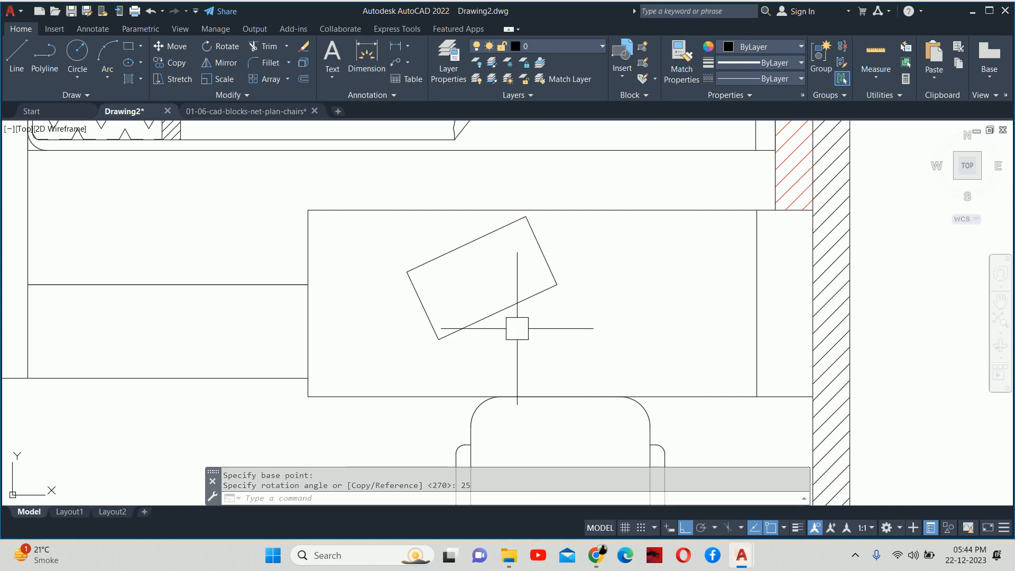
pyautogui.press('Escape')
# - Move the rotated rectangle slightly down on the desk, towards the armchair
pyautogui.scroll(-2, 517, 329)
pyautogui.write('m')
pyautogui.press('Return')
pyautogui.click(537, 348)
pyautogui.click(478, 310)
pyautogui.press('Return')
pyautogui.click(608, 305)
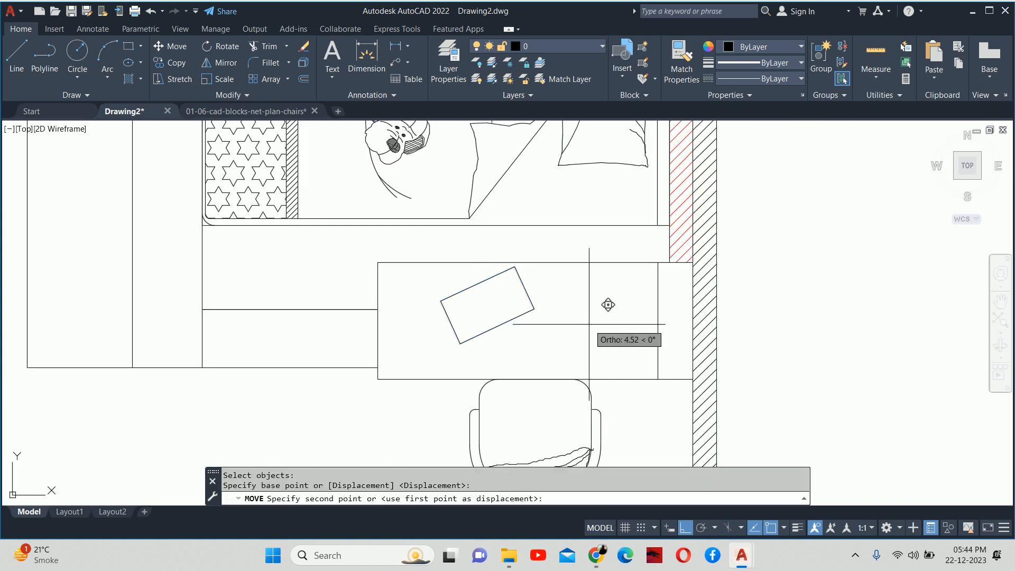
pyautogui.click(611, 327)
pyautogui.press('Escape')
pyautogui.press('Escape')
pyautogui.scroll(2, 479, 312)
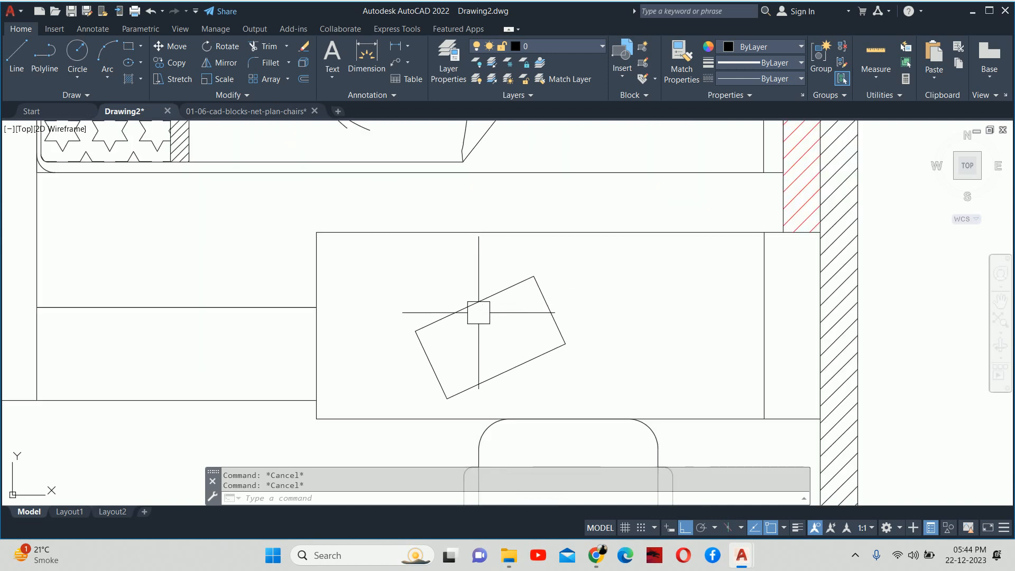
pyautogui.write('l')
pyautogui.press('Return')
pyautogui.scroll(4, 424, 338)
pyautogui.press('Escape')
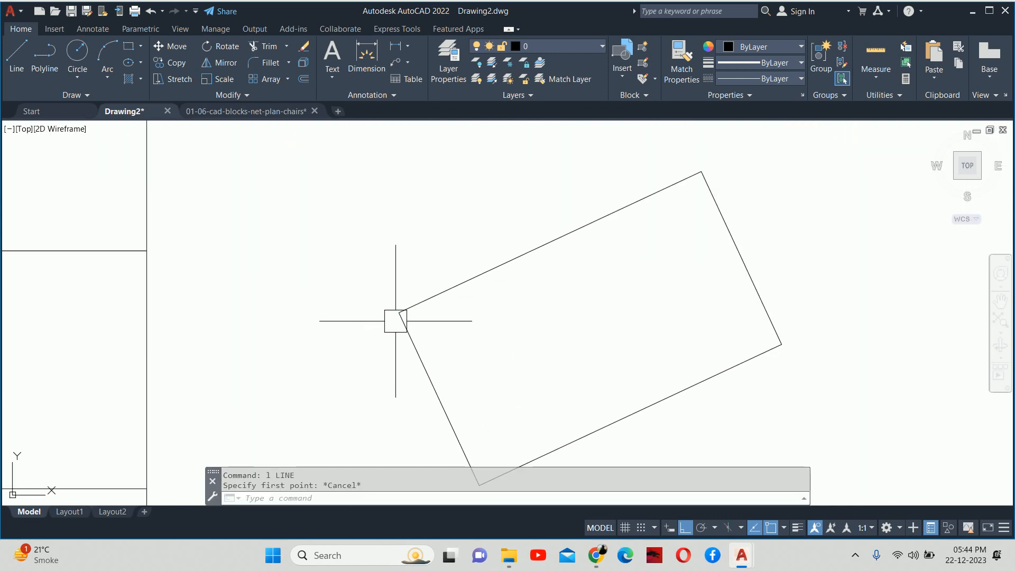
# - Explode the rotated rectangle into separate lines
pyautogui.write('x')
pyautogui.press('Return')
pyautogui.click(463, 293)
pyautogui.press('Return')
pyautogui.press('Escape')
pyautogui.press('Escape')
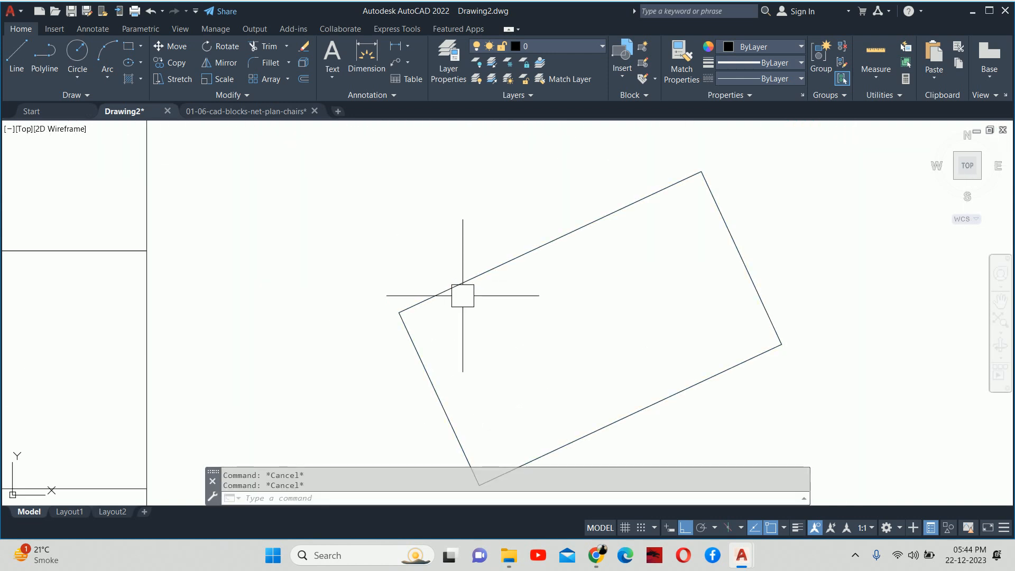
# - Offset the upper long edge of the rotated rectangle inward by 5
pyautogui.write('o')
pyautogui.press('Return')
pyautogui.write('5')
pyautogui.press('Return')
pyautogui.click(459, 285)
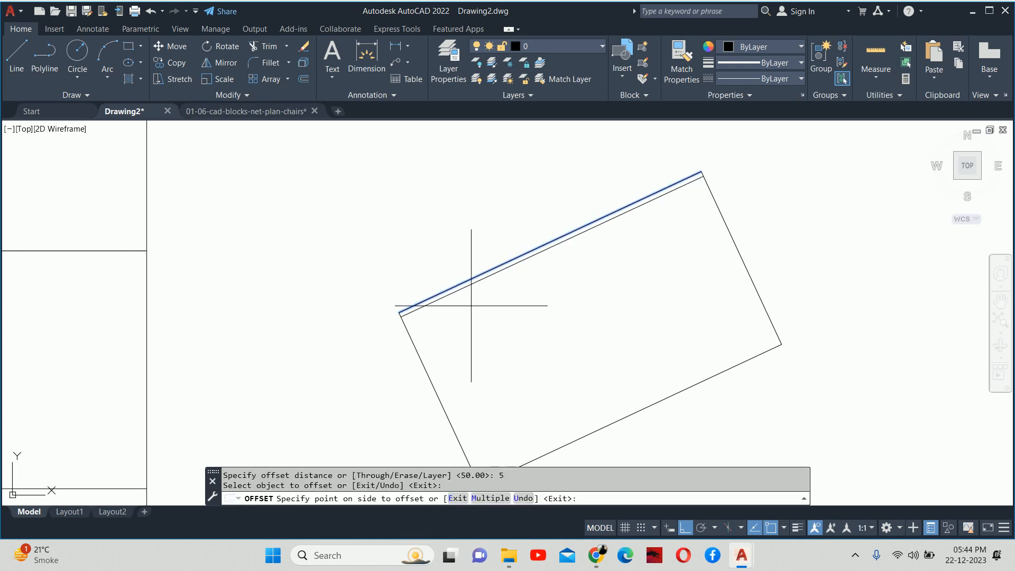
pyautogui.click(485, 303)
pyautogui.press('Escape')
pyautogui.press('Escape')
pyautogui.scroll(-5, 569, 291)
pyautogui.scroll(2, 569, 291)
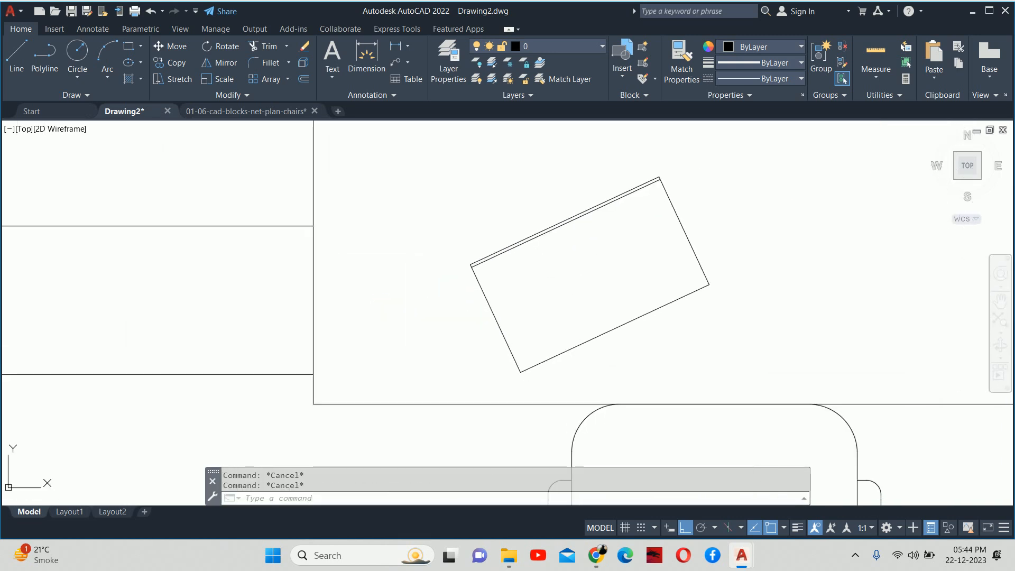
pyautogui.write('rec')
pyautogui.press('Return')
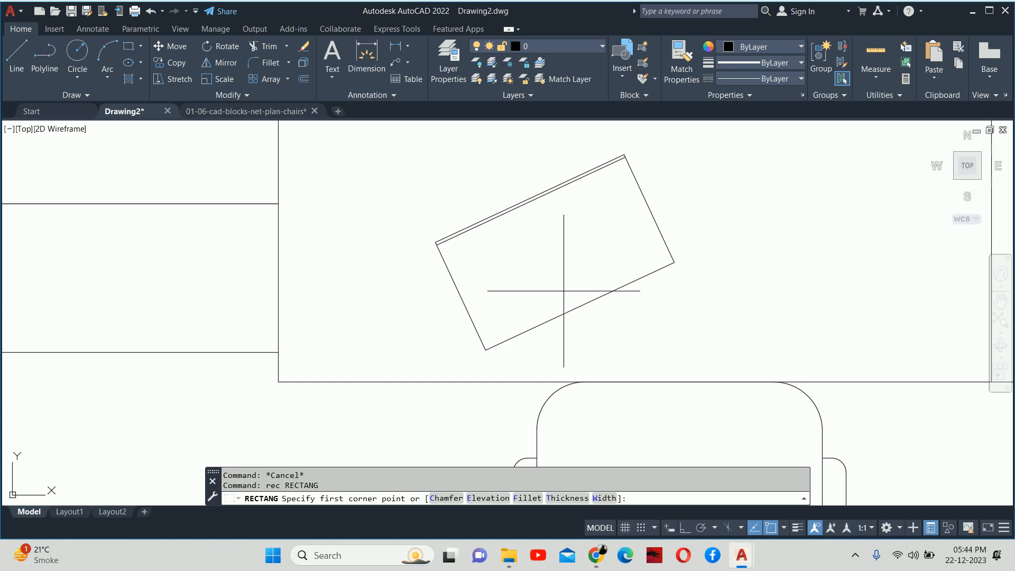
pyautogui.hotkey('ctrl', 'z')
pyautogui.press('Escape')
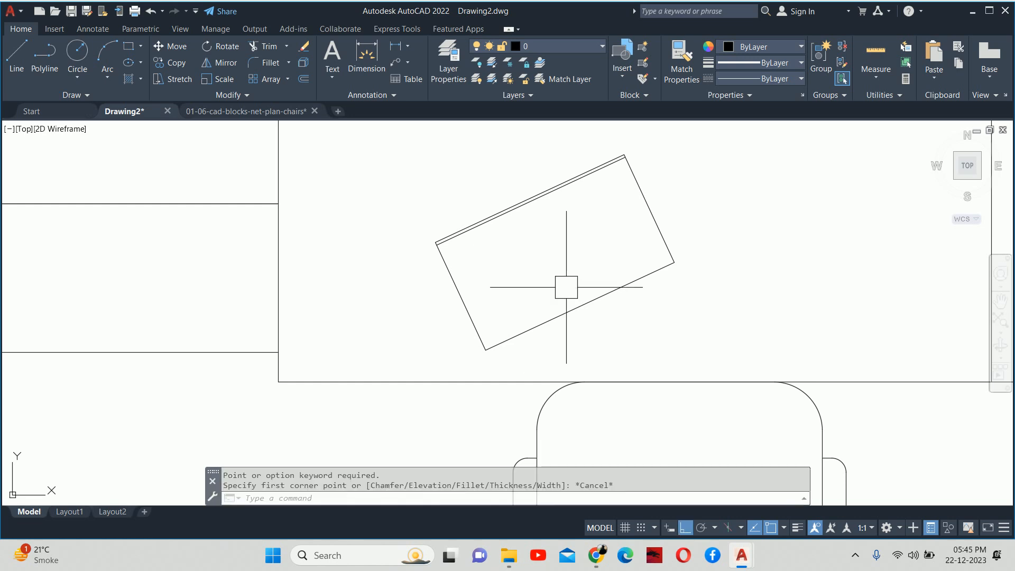
# - Undo the edge offset, explode, move and rotation of the rectangle on the desk
pyautogui.hotkey('ctrl', 'z')
pyautogui.hotkey('ctrl', 'z')
pyautogui.hotkey('ctrl', 'z')
pyautogui.hotkey('ctrl', 'z')
pyautogui.hotkey('ctrl', 'z')
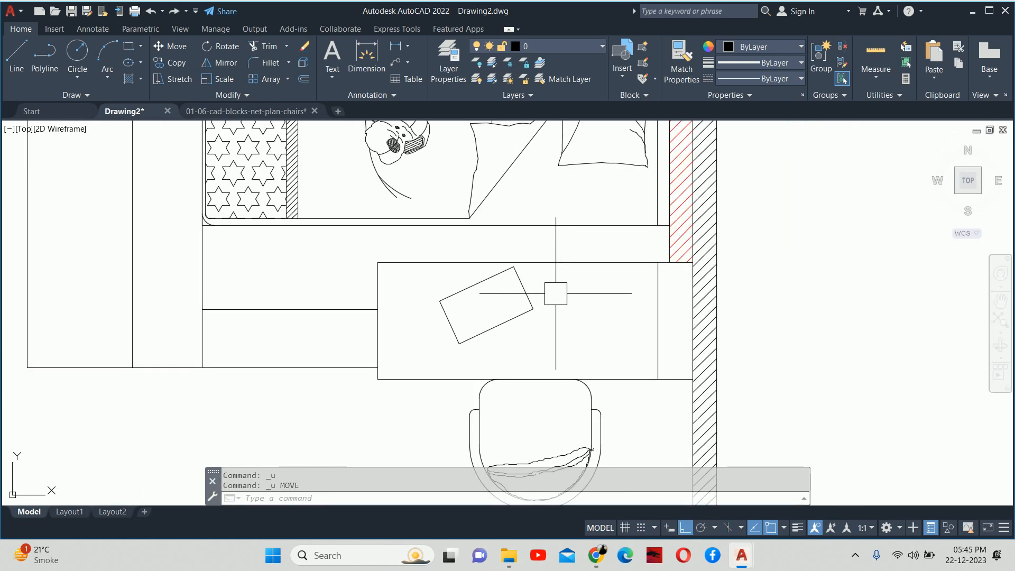
pyautogui.press('Escape')
pyautogui.press('Escape')
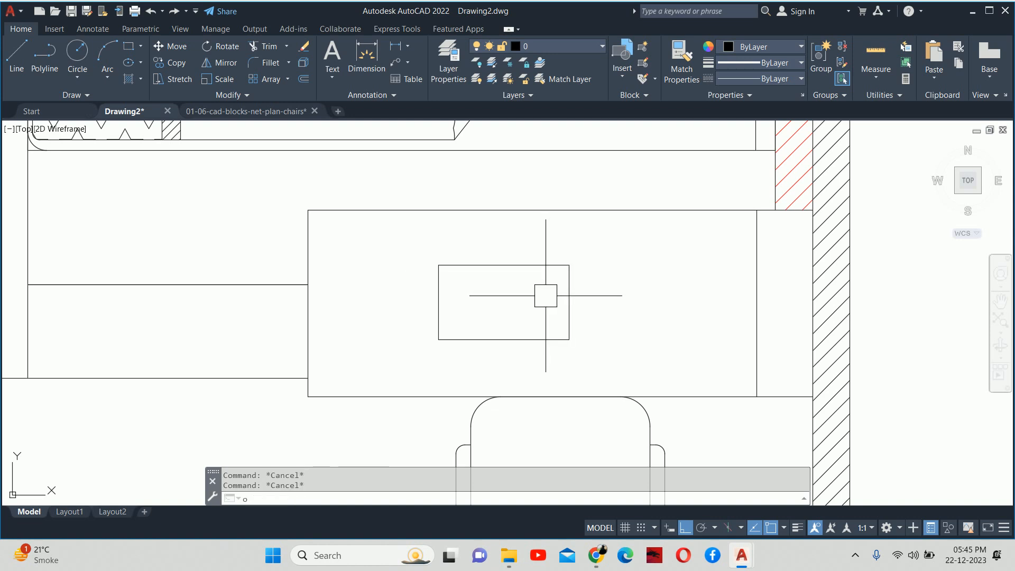
# - Offset the unrotated rectangle on the desk inward by 5
pyautogui.write('o')
pyautogui.press('Return')
pyautogui.press('Return')
pyautogui.click(528, 266)
pyautogui.click(508, 297)
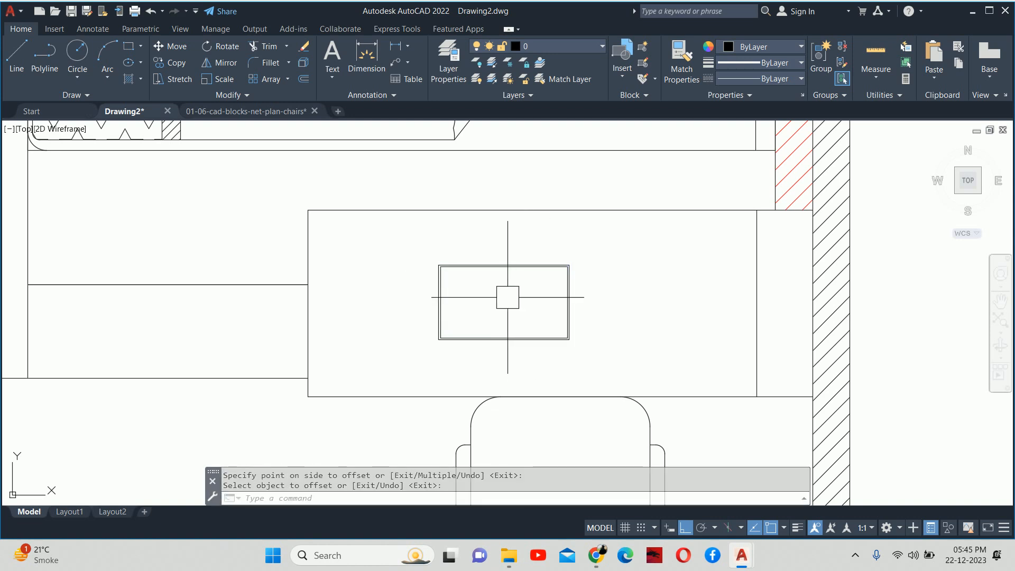
# - Undo the inward offset and explode the rectangle on the desk into separate lines
pyautogui.press('Escape')
pyautogui.press('Escape')
pyautogui.write('x')
pyautogui.press('Return')
pyautogui.click(563, 283)
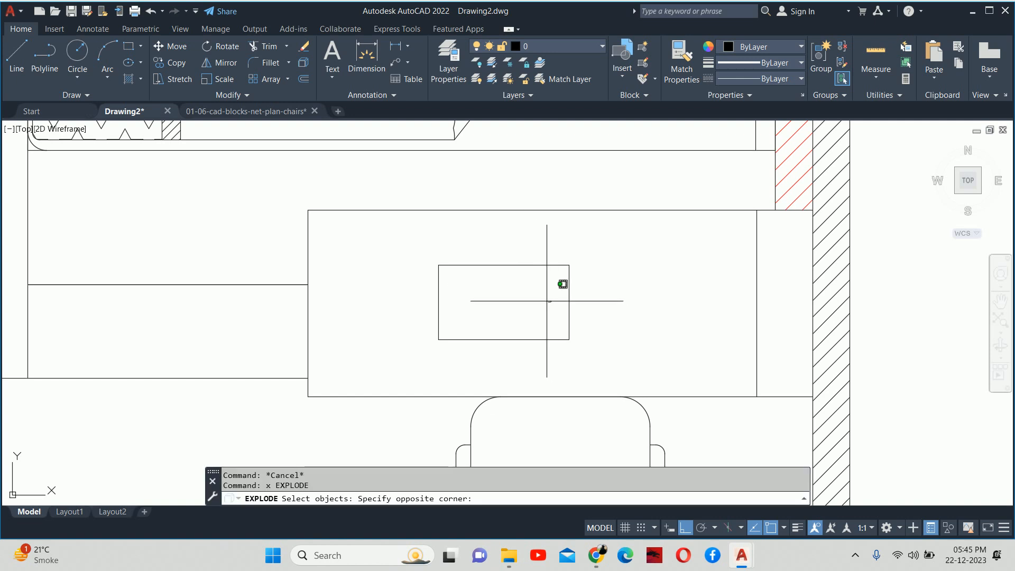
pyautogui.click(496, 268)
pyautogui.click(483, 264)
pyautogui.press('Return')
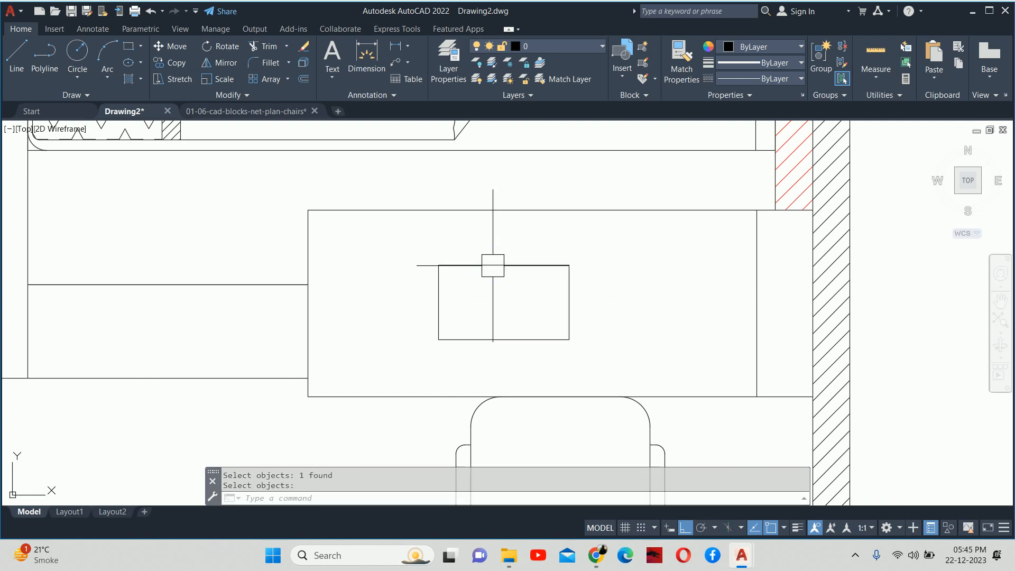
# - Offset the upper long edge of the exploded rectangle inward by 10
pyautogui.write('o')
pyautogui.press('Return')
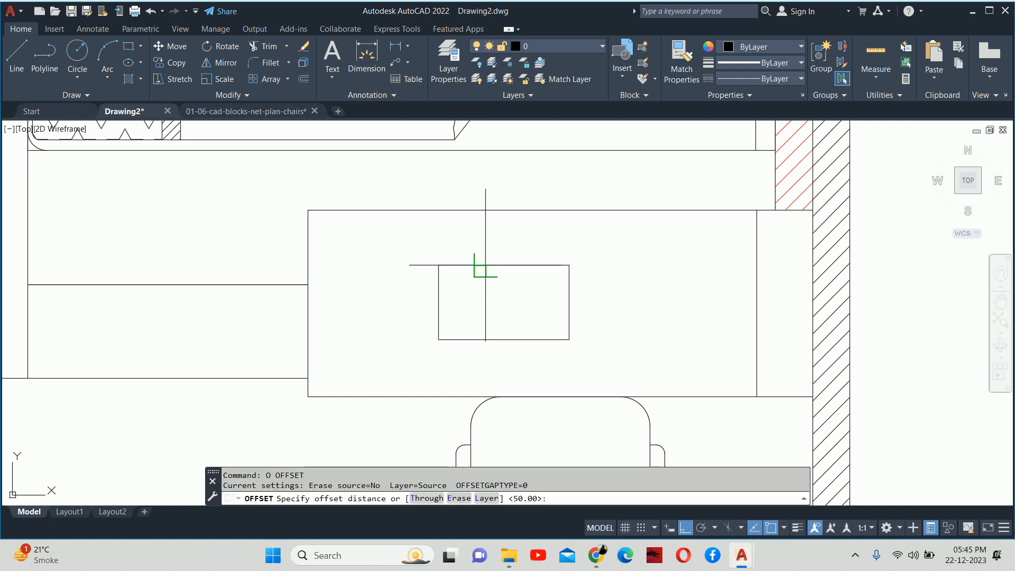
pyautogui.press('Return')
pyautogui.click(494, 267)
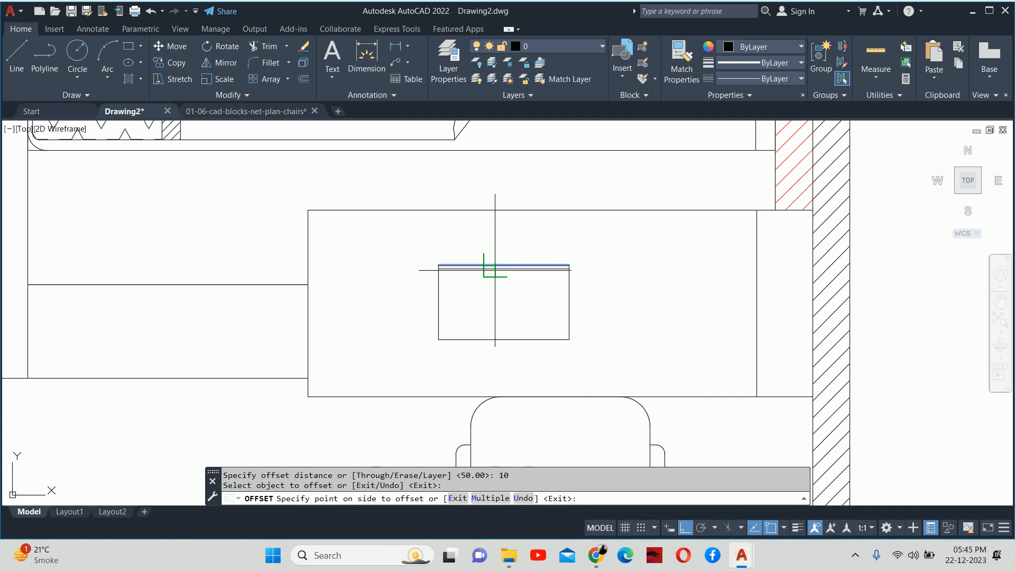
pyautogui.press('Escape')
pyautogui.press('Escape')
pyautogui.scroll(4, 509, 249)
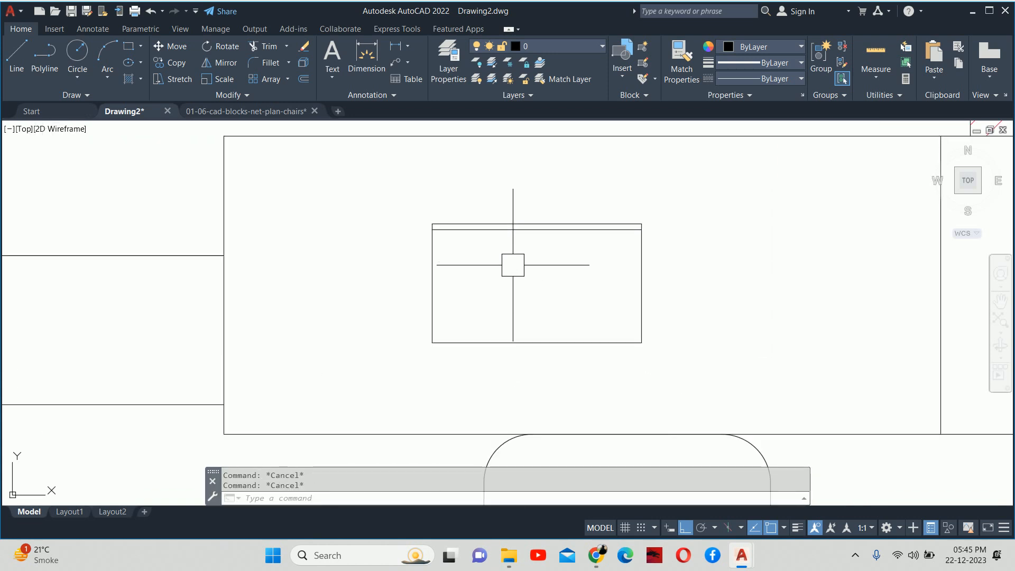
# - Draw a 40 by 30 rectangle inside the desk item, near the middle of its lower edge
pyautogui.write('rec RECTANG')
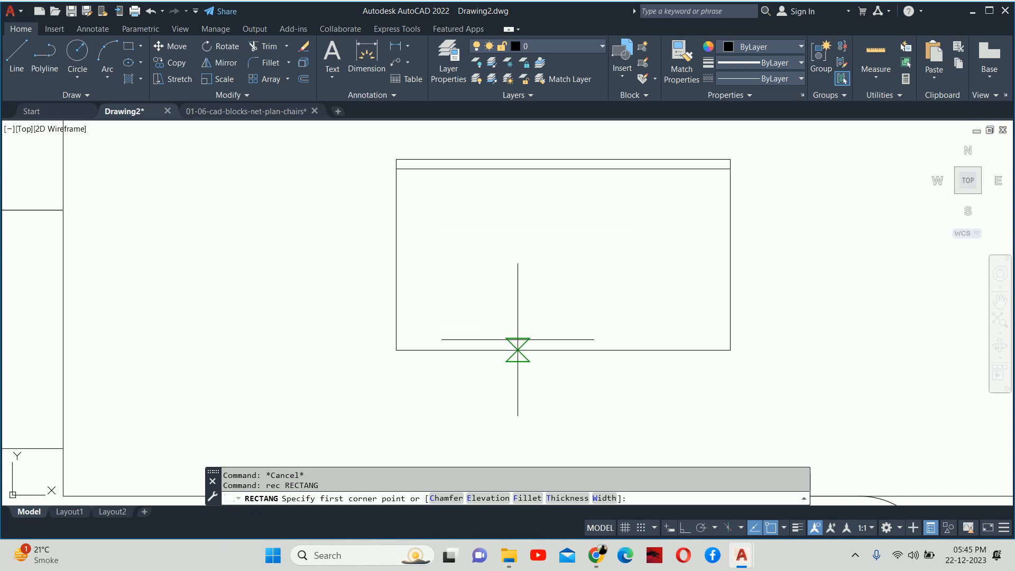
pyautogui.click(519, 329)
pyautogui.write('d')
pyautogui.press('Return')
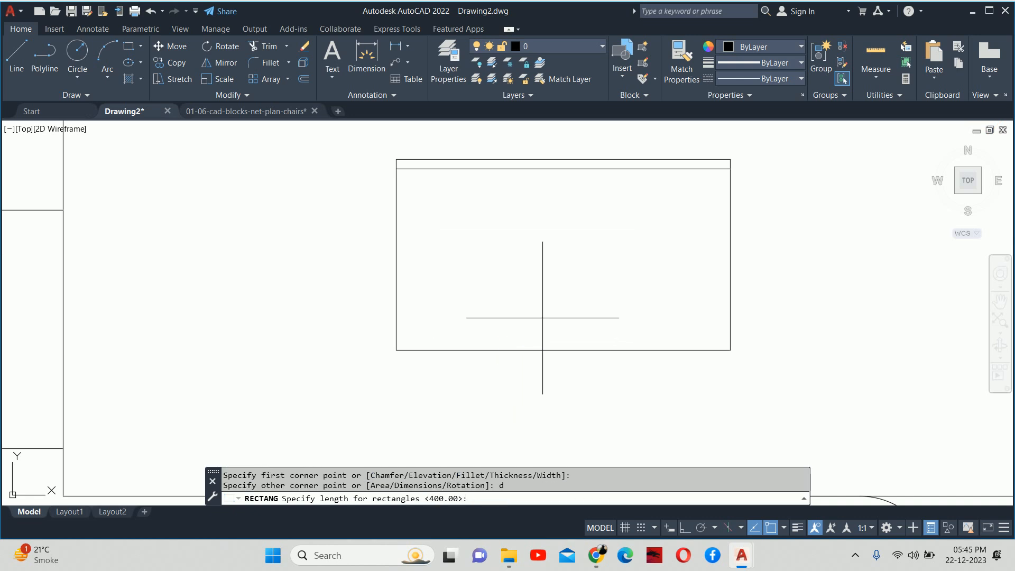
pyautogui.write('40')
pyautogui.press('Return')
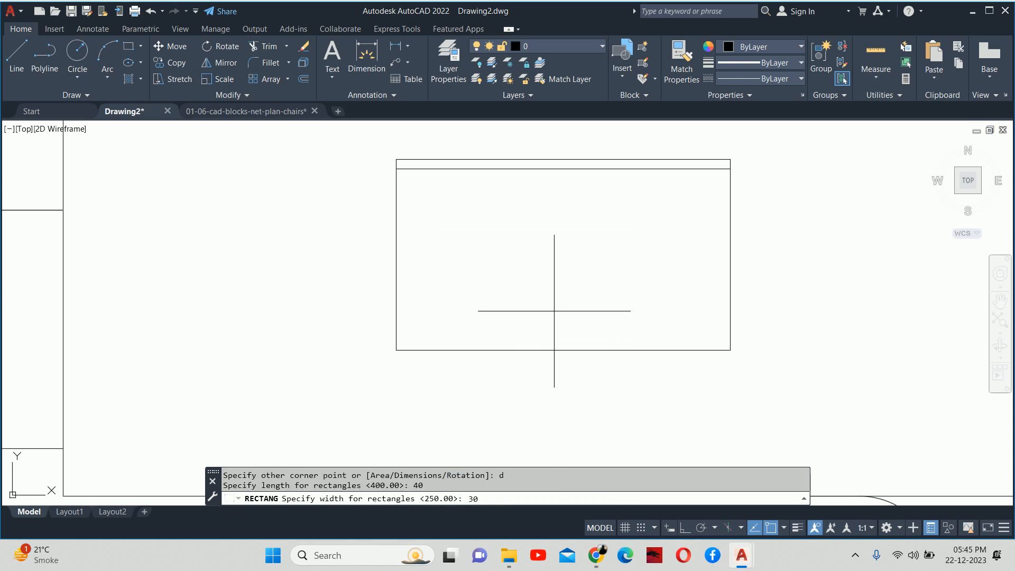
pyautogui.write('30')
pyautogui.press('Return')
pyautogui.click(554, 311)
pyautogui.press('Escape')
pyautogui.press('Escape')
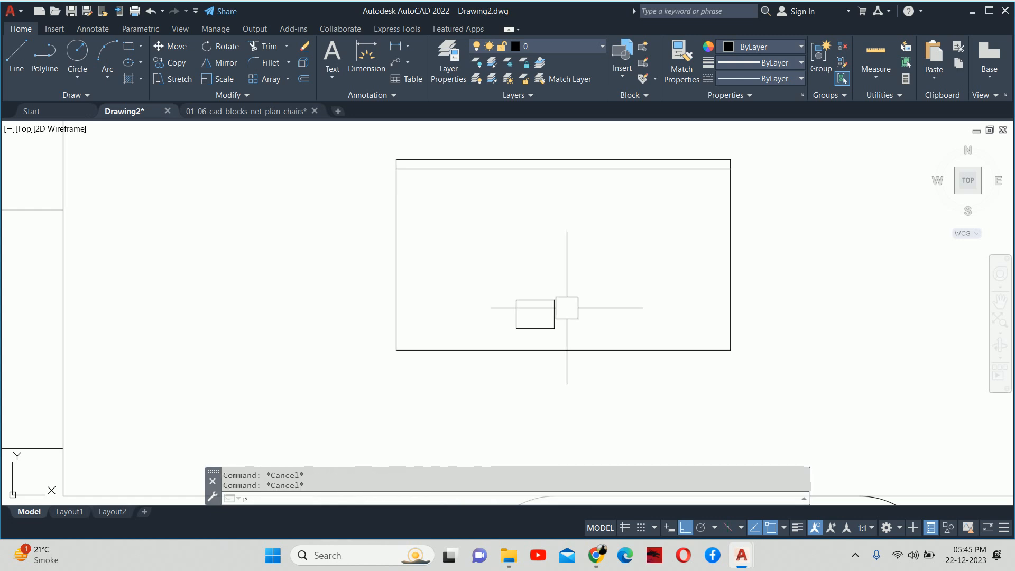
pyautogui.write('m')
pyautogui.press('Return')
pyautogui.click(516, 328)
pyautogui.press('Return')
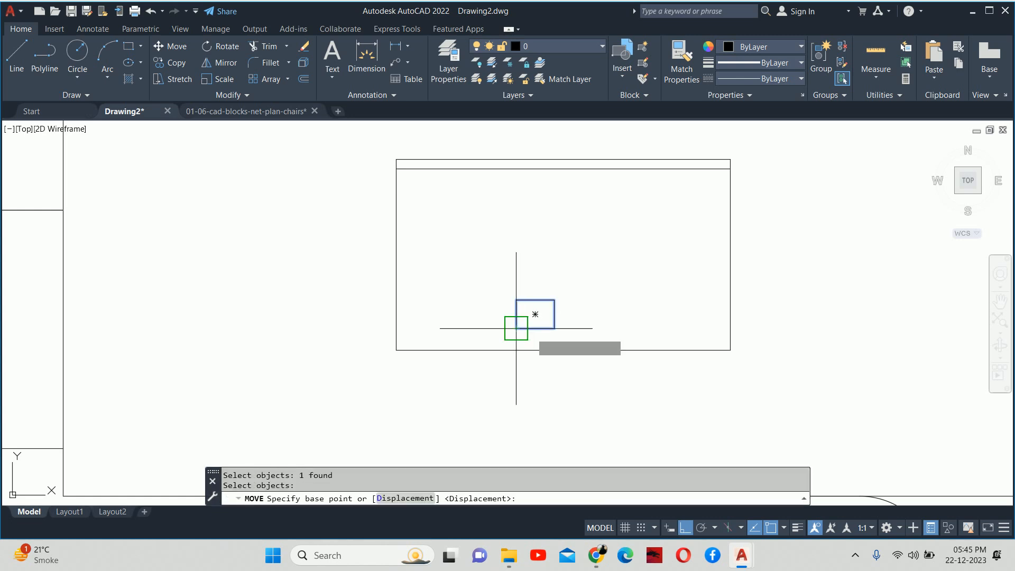
pyautogui.click(552, 328)
pyautogui.press('Escape')
pyautogui.click(561, 340)
pyautogui.click(536, 315)
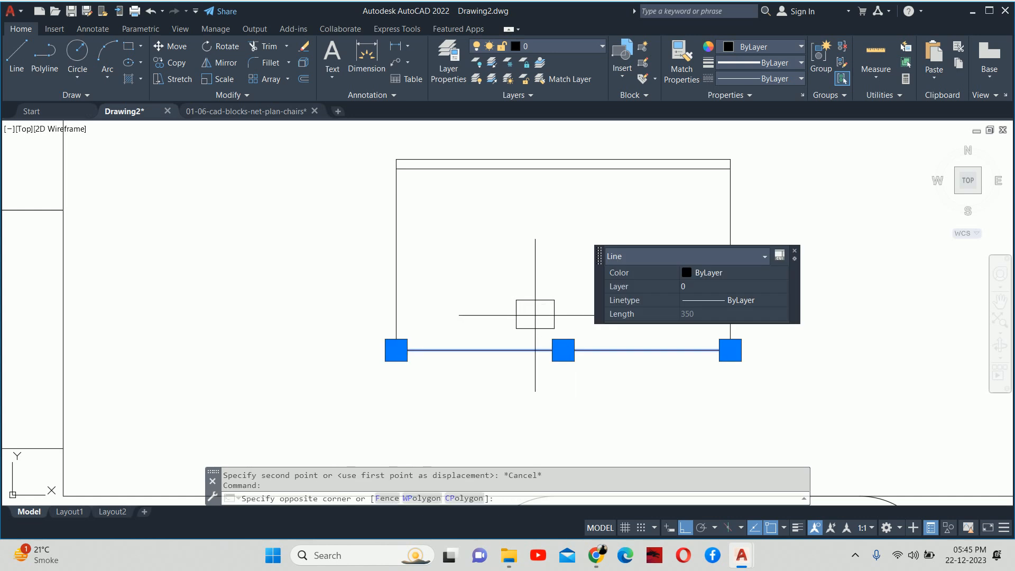
pyautogui.press('Escape')
pyautogui.press('Escape')
pyautogui.press('Escape')
# - Move the small rectangle by its lower-right corner onto the midpoint of the desk item's lower edge
pyautogui.click(542, 319)
pyautogui.write('m')
pyautogui.press('Return')
pyautogui.click(555, 329)
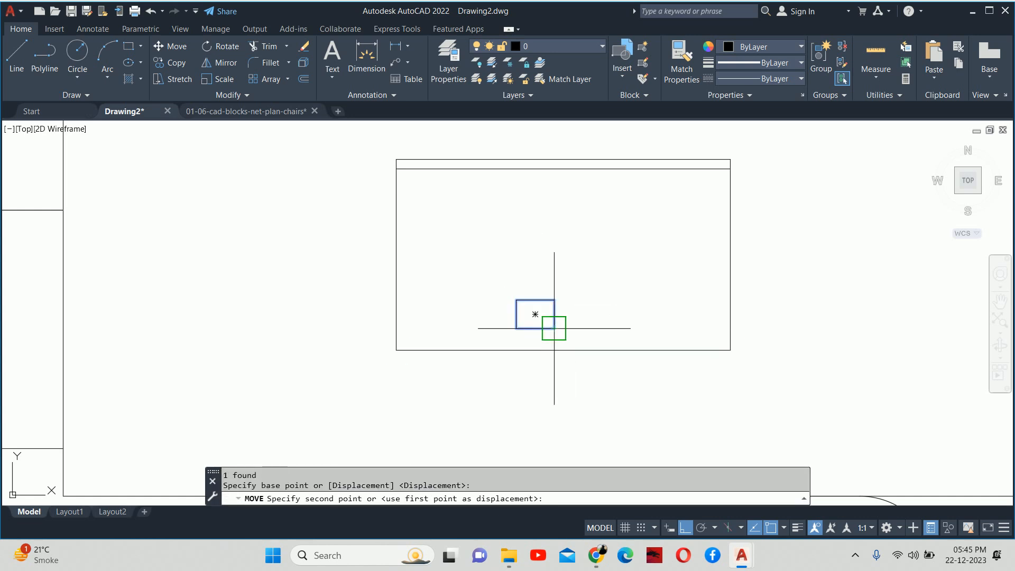
pyautogui.click(564, 350)
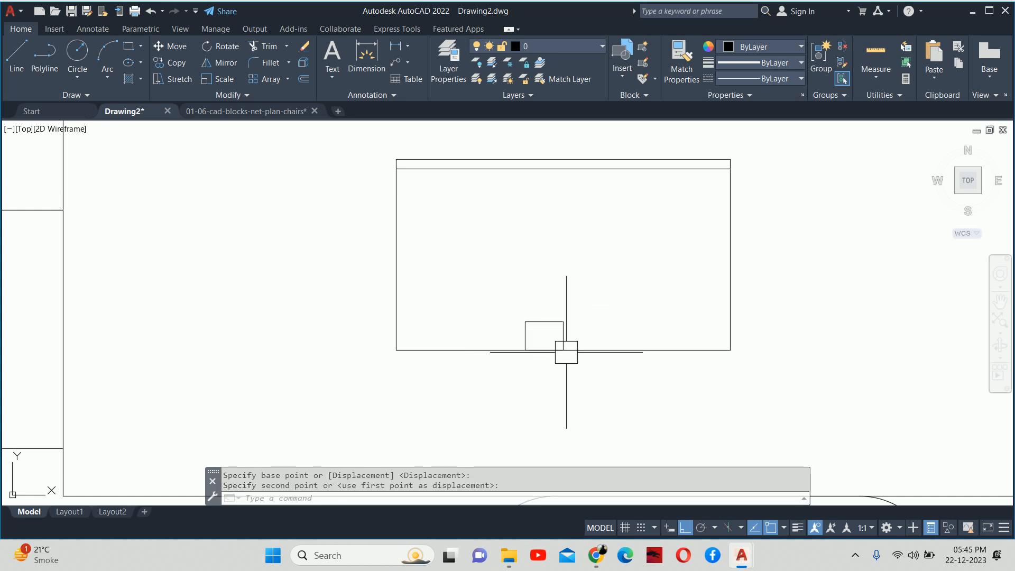
# - Move the small rectangle straight up by 5 from the lower edge
pyautogui.press('Escape')
pyautogui.press('Escape')
pyautogui.write('m')
pyautogui.press('Return')
pyautogui.click(563, 335)
pyautogui.press('Return')
pyautogui.click(560, 331)
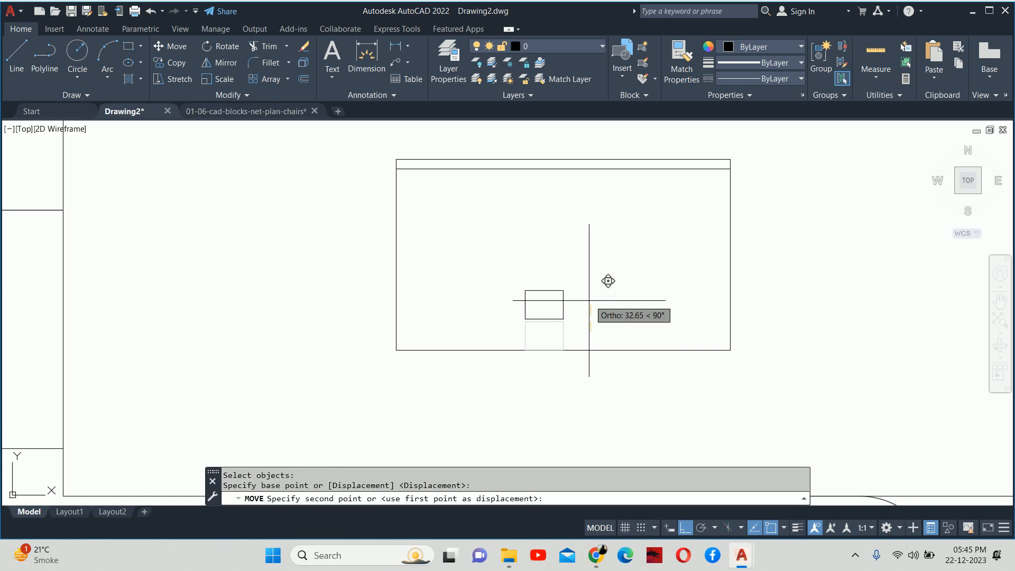
pyautogui.write('6')
pyautogui.press('Return')
pyautogui.press('Escape')
pyautogui.press('Escape')
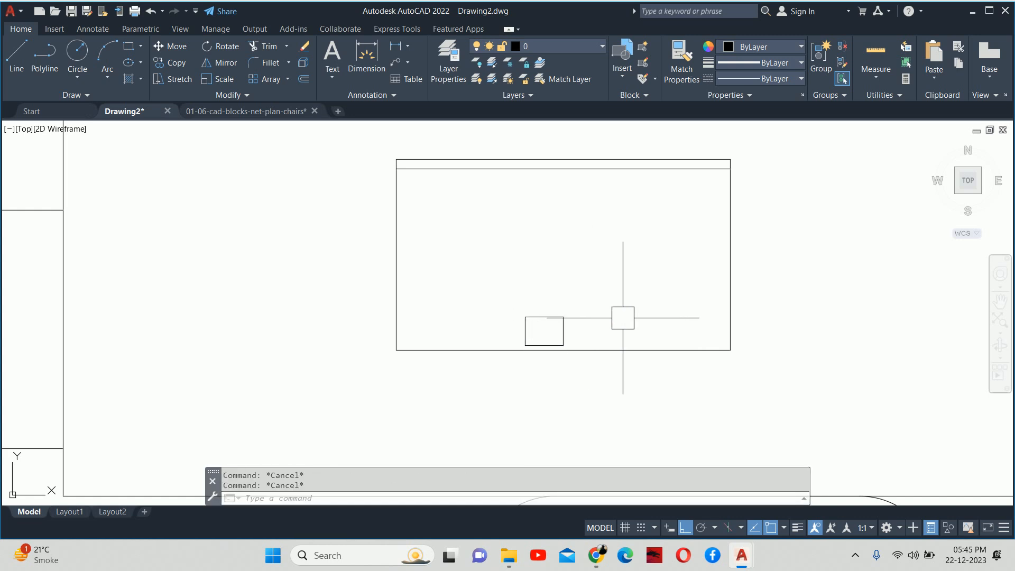
# - Chamfer the lower-left corner of the desk item with distances 25 along the lower edge and 5 along the side
pyautogui.write('cha')
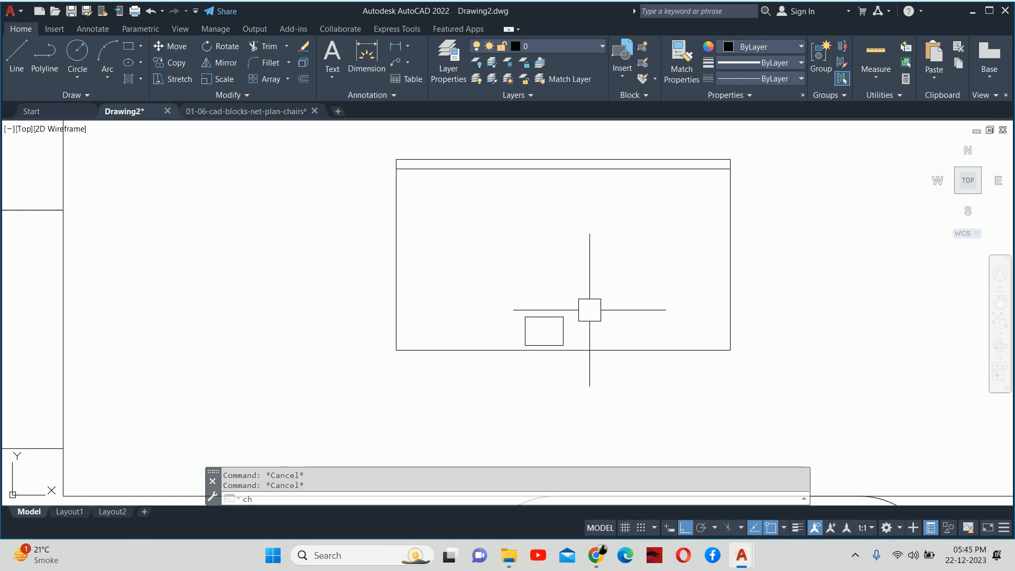
pyautogui.press('Return')
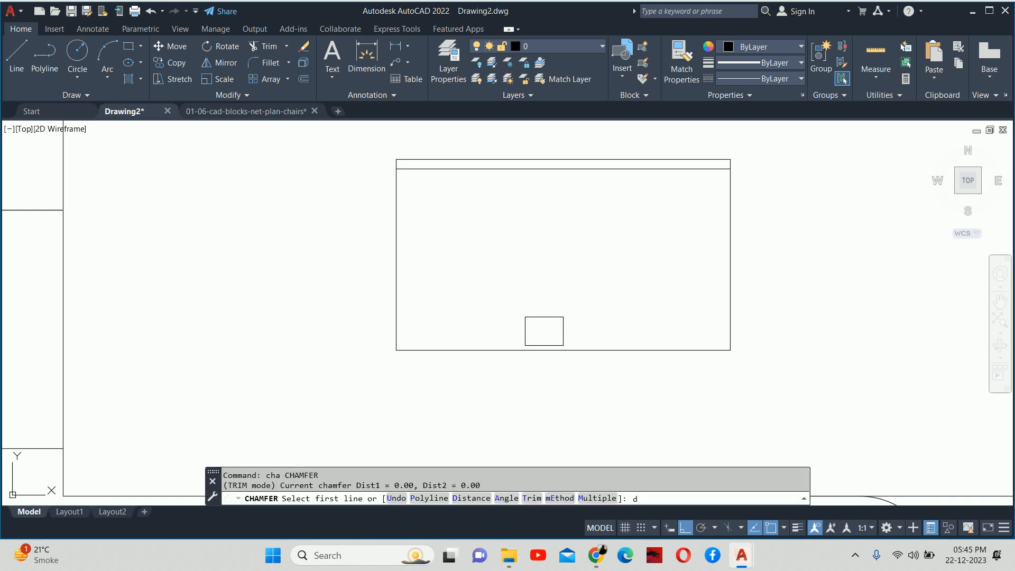
pyautogui.write('d')
pyautogui.press('Return')
pyautogui.write('2')
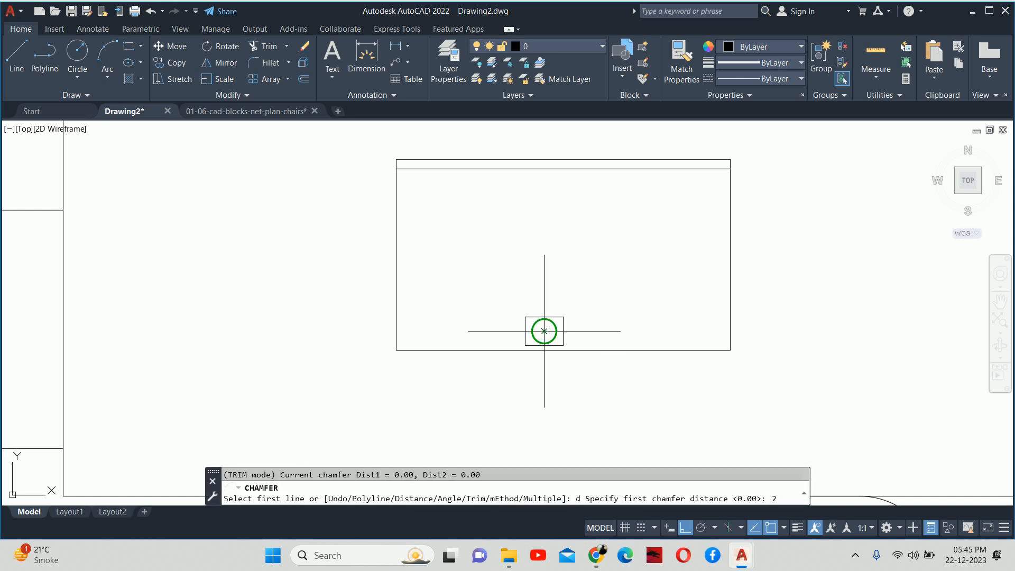
pyautogui.write('5')
pyautogui.press('Return')
pyautogui.press('Return')
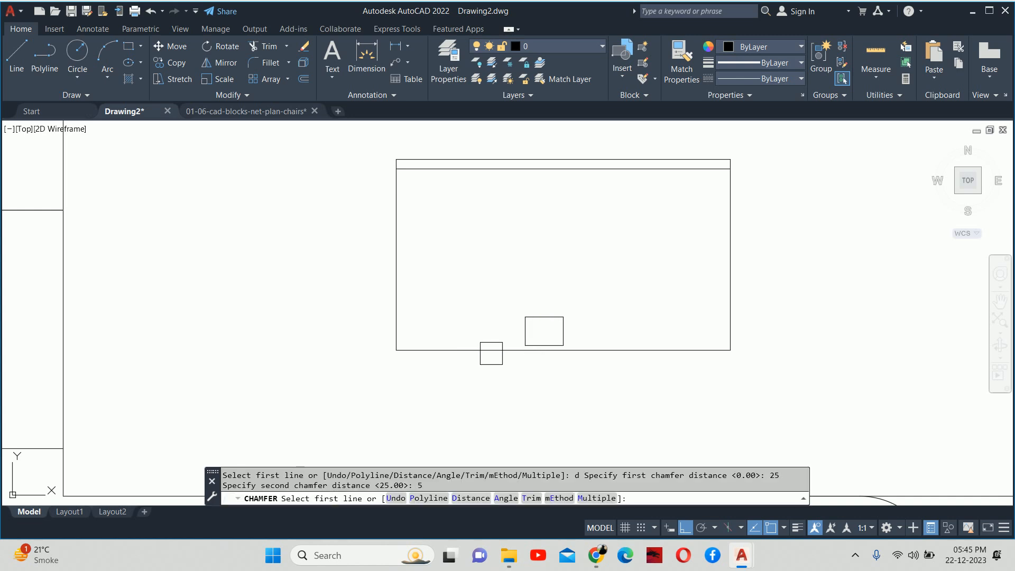
pyautogui.click(451, 350)
pyautogui.click(392, 306)
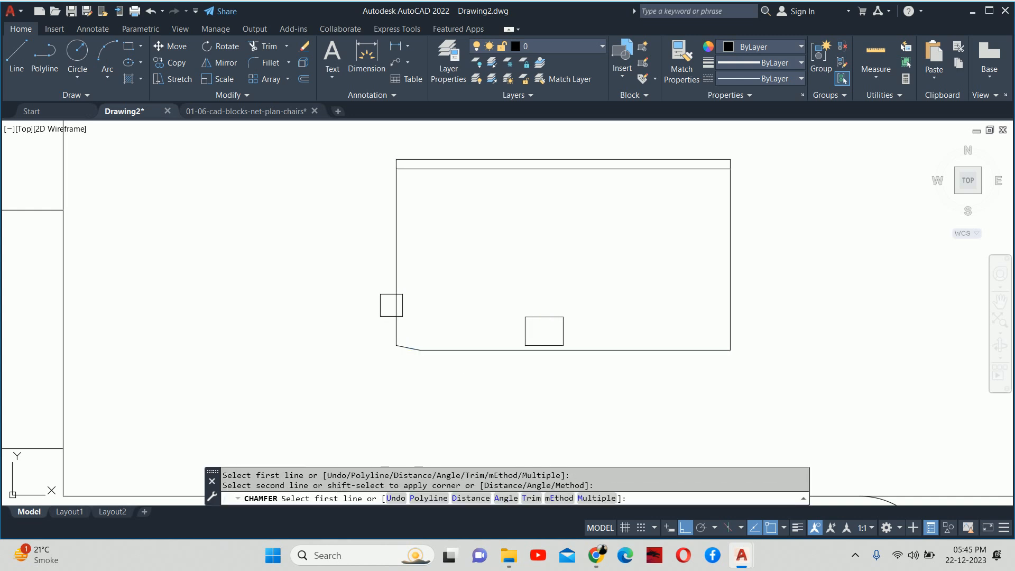
pyautogui.press('Escape')
pyautogui.press('Return')
pyautogui.press('Escape')
# - Chamfer the desk item's lower-left corner again with distances 40 along the lower edge and 5 along the side
pyautogui.write('cha')
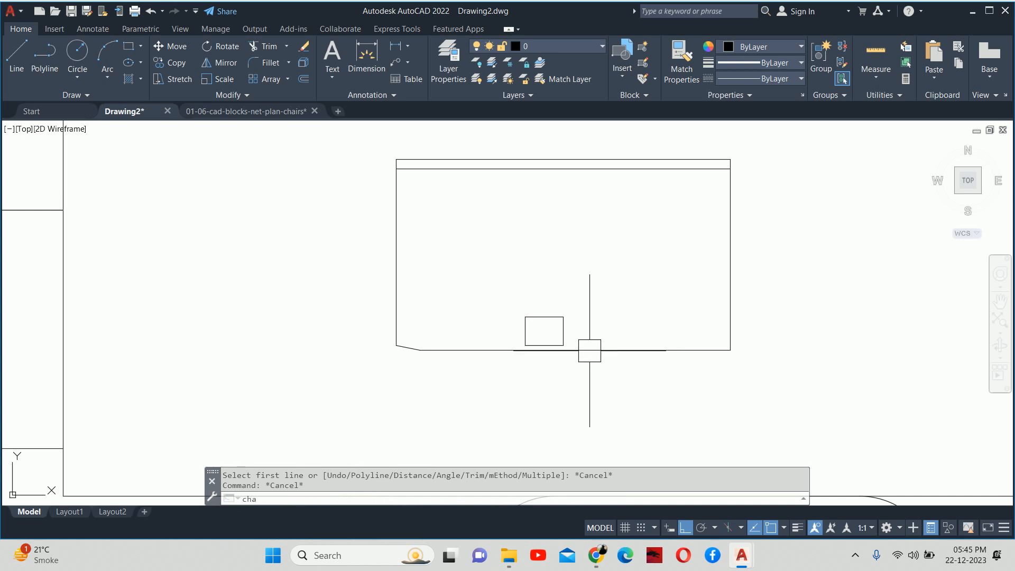
pyautogui.press('Return')
pyautogui.write('d')
pyautogui.press('Return')
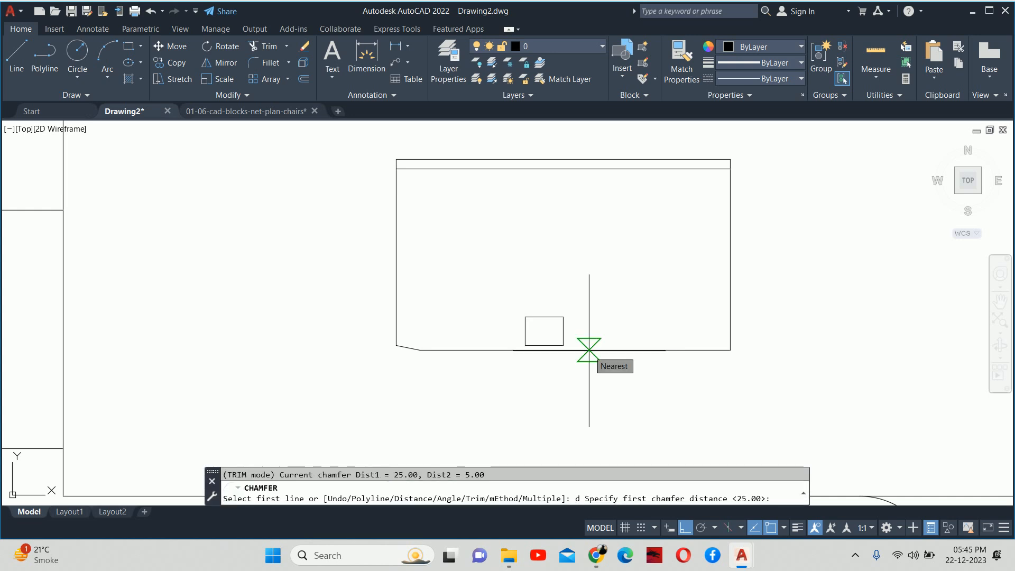
pyautogui.write('40')
pyautogui.press('Return')
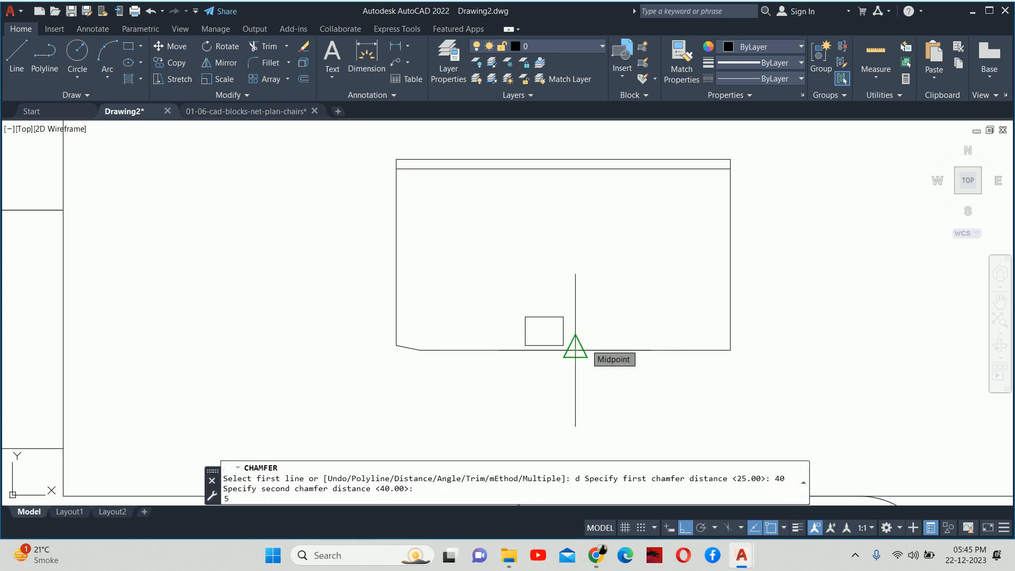
pyautogui.press('Return')
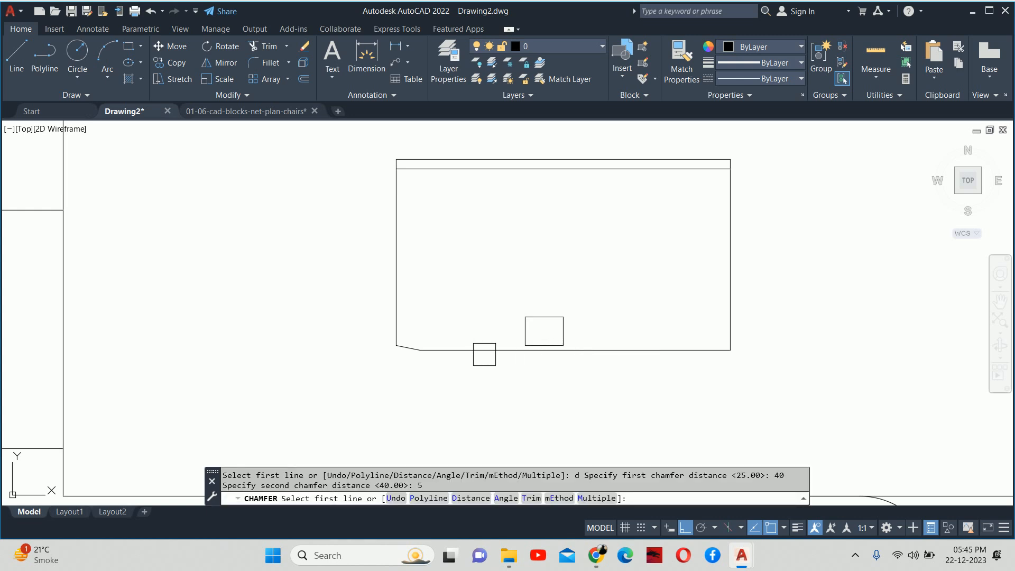
pyautogui.click(485, 352)
pyautogui.click(396, 298)
# - Chamfer the desk item's lower-right corner with the same 40 and 5 distances
pyautogui.press('Return')
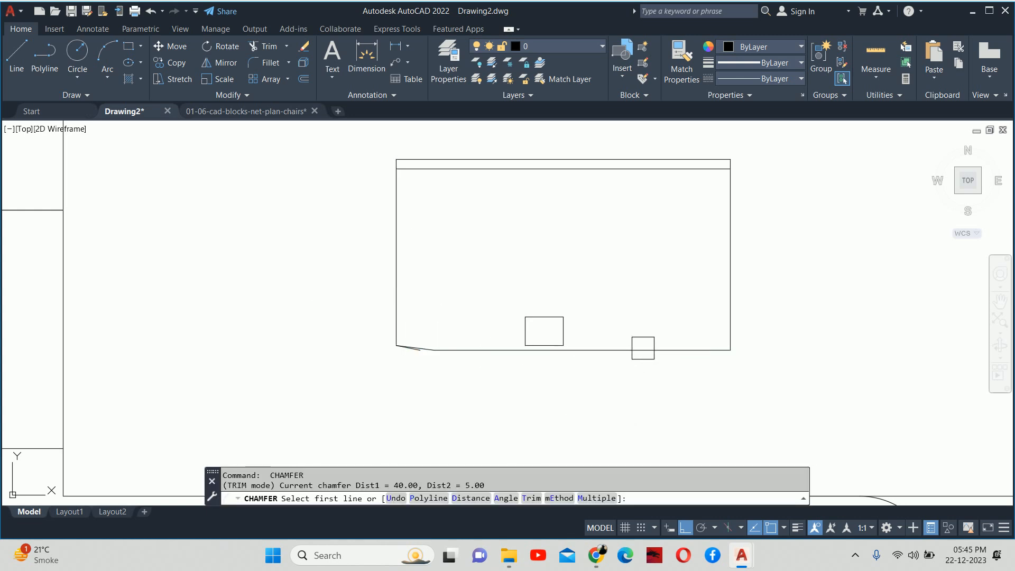
pyautogui.click(643, 351)
pyautogui.press('Escape')
pyautogui.press('Escape')
# - Delete the leftover shorter chamfer line at the desk item's lower-left corner
pyautogui.scroll(4, 422, 360)
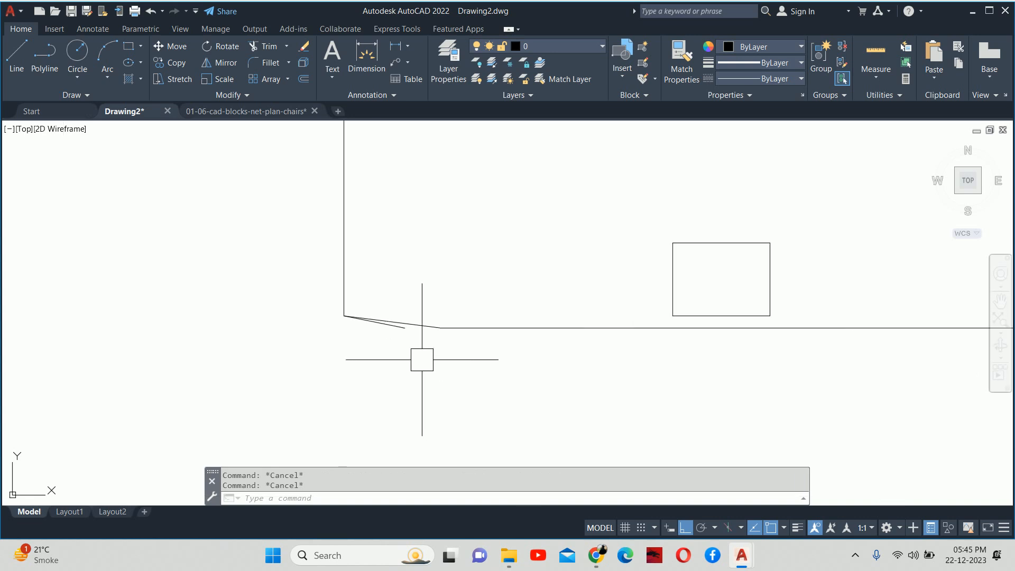
pyautogui.click(405, 328)
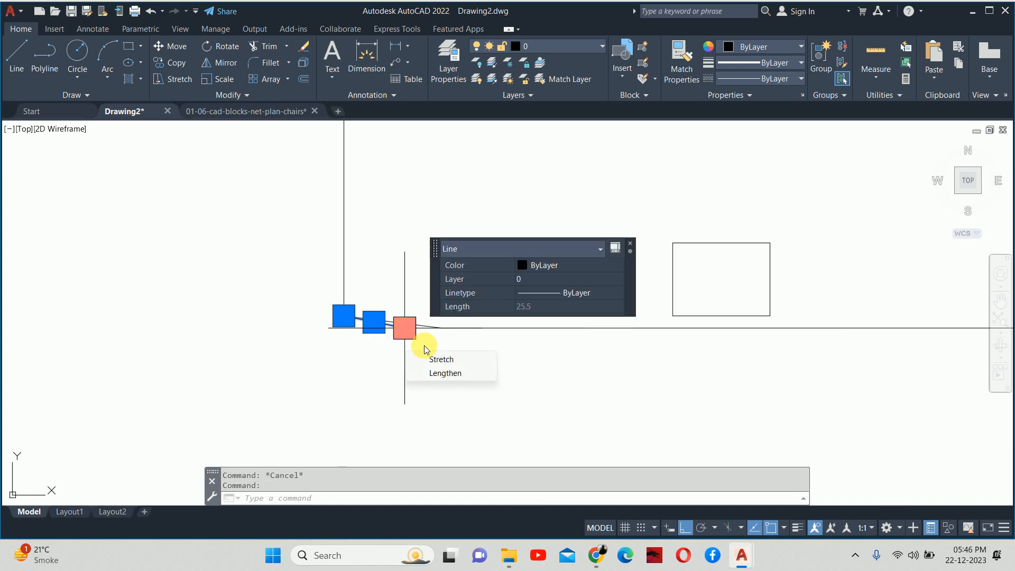
pyautogui.scroll(-3, 539, 339)
pyautogui.press('Delete')
pyautogui.scroll(-4, 565, 324)
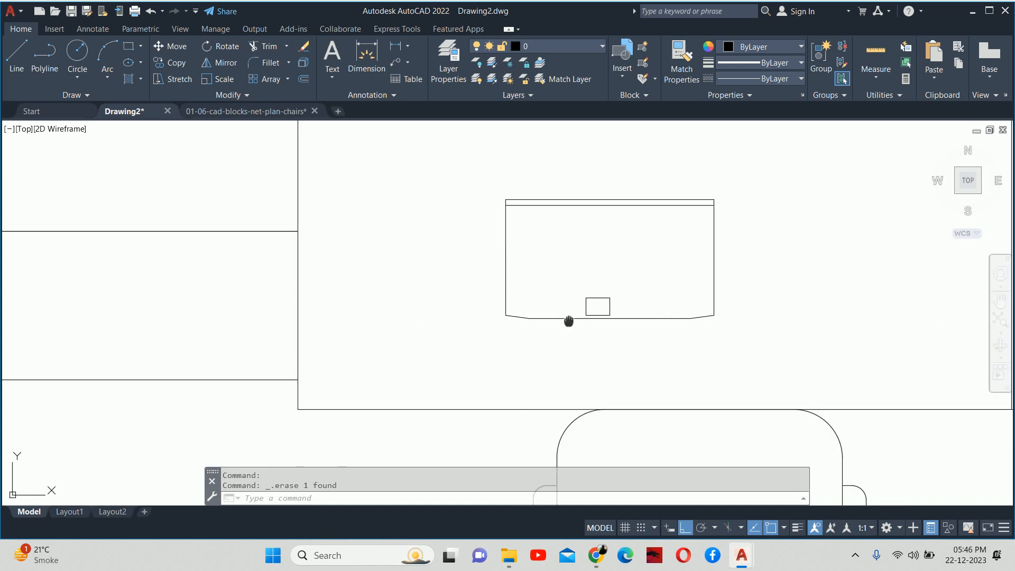
# - Move the small rectangle up by another 5 from the desk item's lower edge
pyautogui.moveTo(568, 321); pyautogui.dragTo(553, 360, button='middle')
pyautogui.press('Escape')
pyautogui.press('Escape')
pyautogui.scroll(4, 590, 355)
pyautogui.write('m')
pyautogui.press('Return')
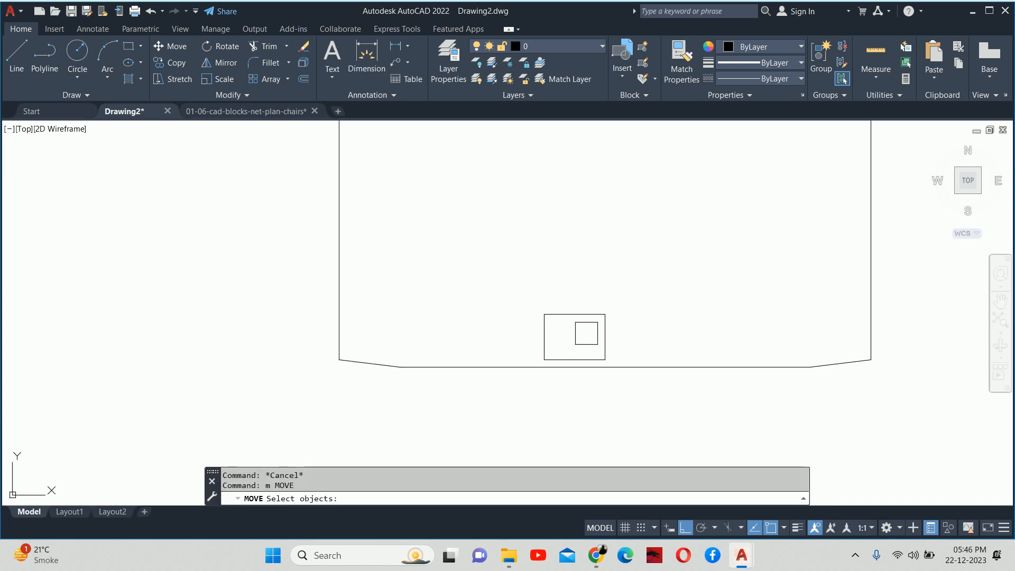
pyautogui.click(604, 333)
pyautogui.press('Return')
pyautogui.click(643, 334)
pyautogui.press('Escape')
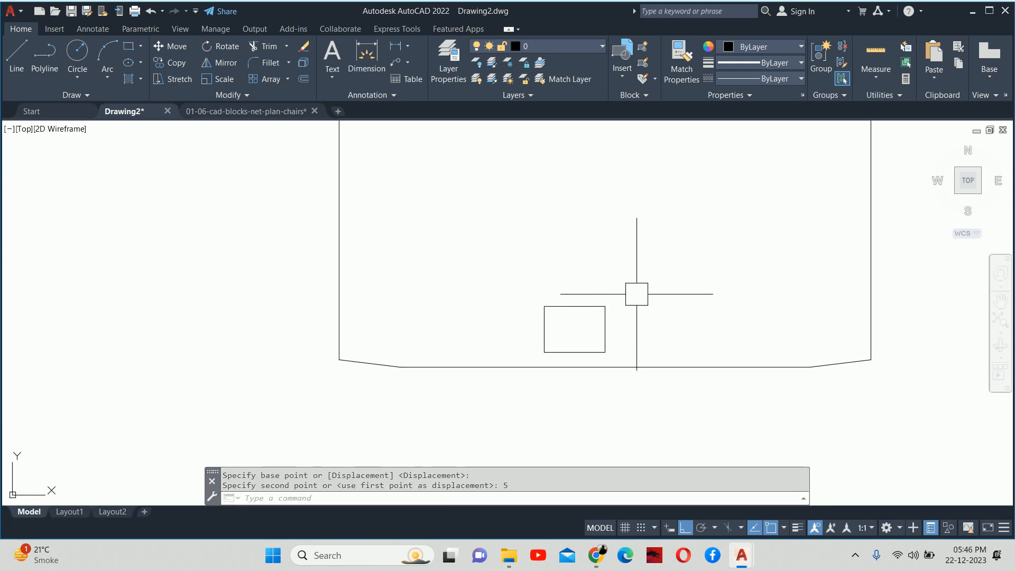
pyautogui.press('Escape')
pyautogui.press('Escape')
# - Copy the small rectangle from its lower-left corner to its lower-right corner, so the two sit side by side
pyautogui.write('co')
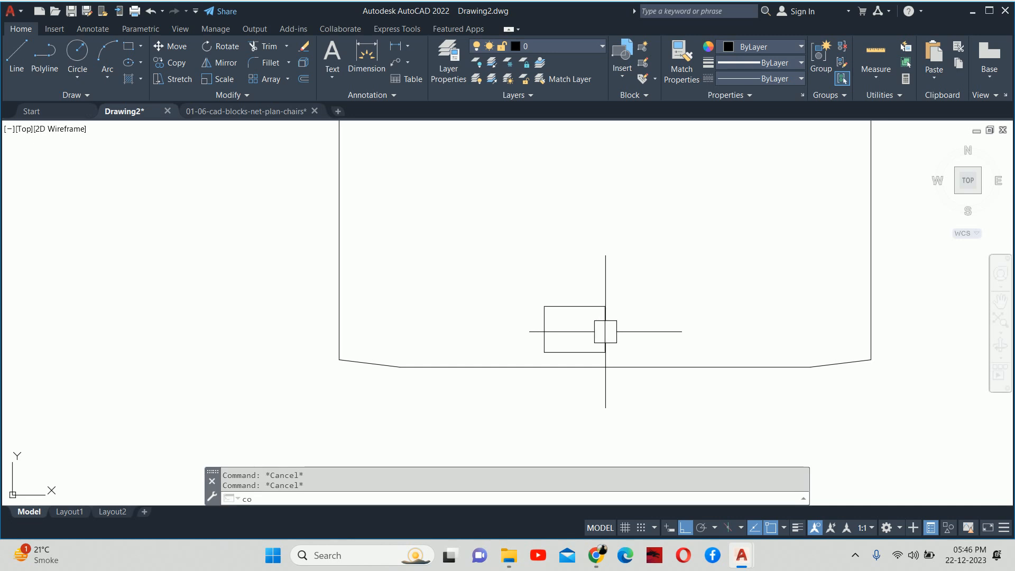
pyautogui.press('Return')
pyautogui.click(547, 321)
pyautogui.press('Return')
pyautogui.click(544, 352)
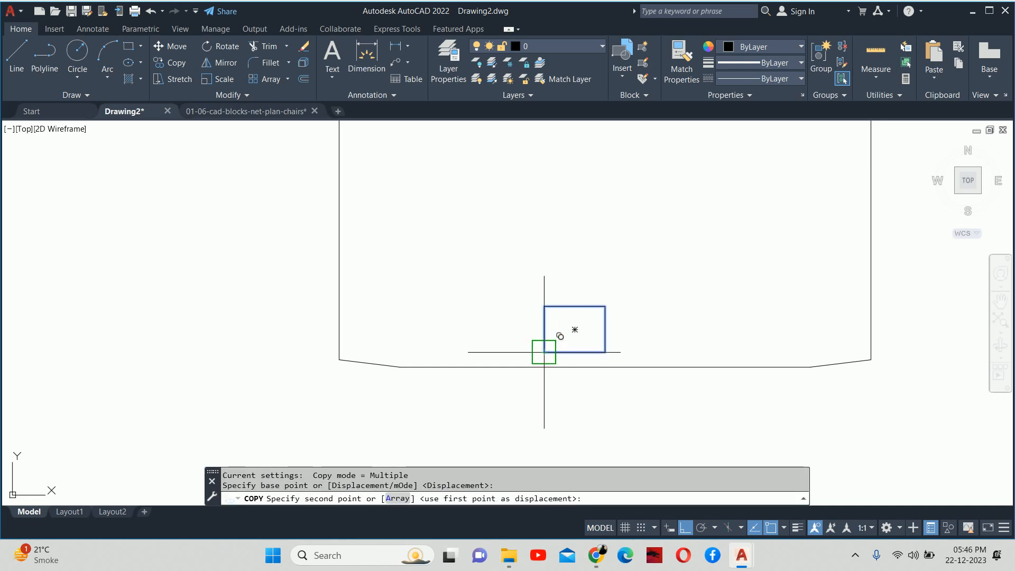
pyautogui.click(605, 351)
pyautogui.press('Escape')
pyautogui.press('Escape')
pyautogui.press('Escape')
pyautogui.write('m')
pyautogui.press('Return')
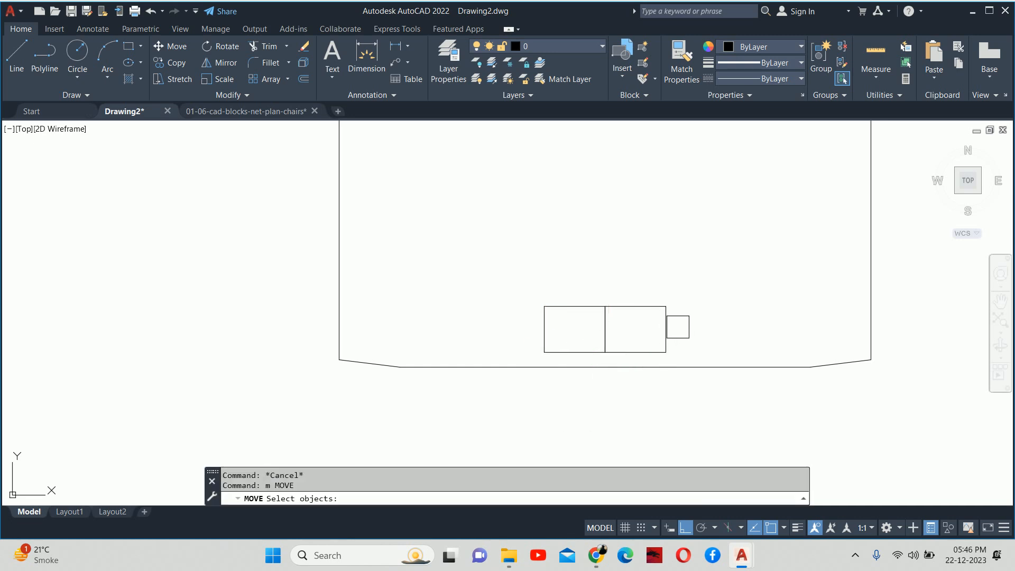
pyautogui.click(676, 327)
pyautogui.press('Return')
pyautogui.click(718, 330)
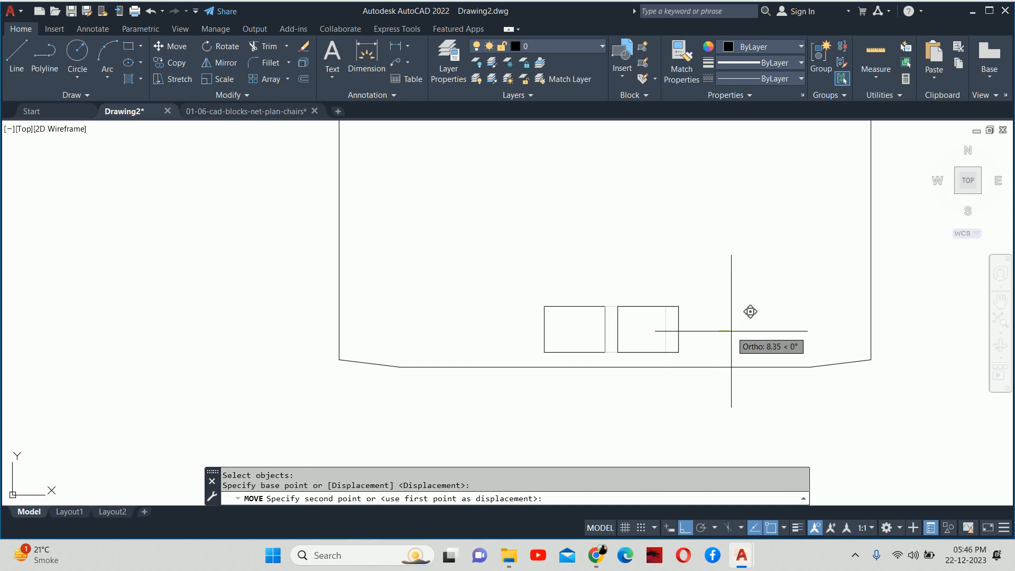
pyautogui.press('Escape')
pyautogui.press('Escape')
# - Delete the copied small rectangle beside the original one near the desk item's lower edge
pyautogui.click(643, 306)
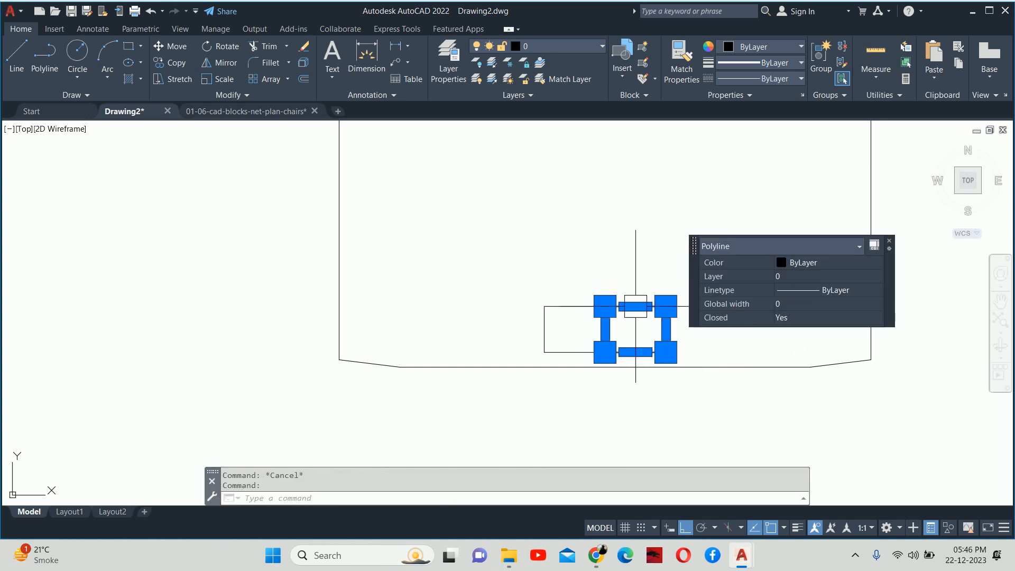
pyautogui.press('Delete')
pyautogui.scroll(-2, 629, 413)
pyautogui.press('Escape')
pyautogui.press('Escape')
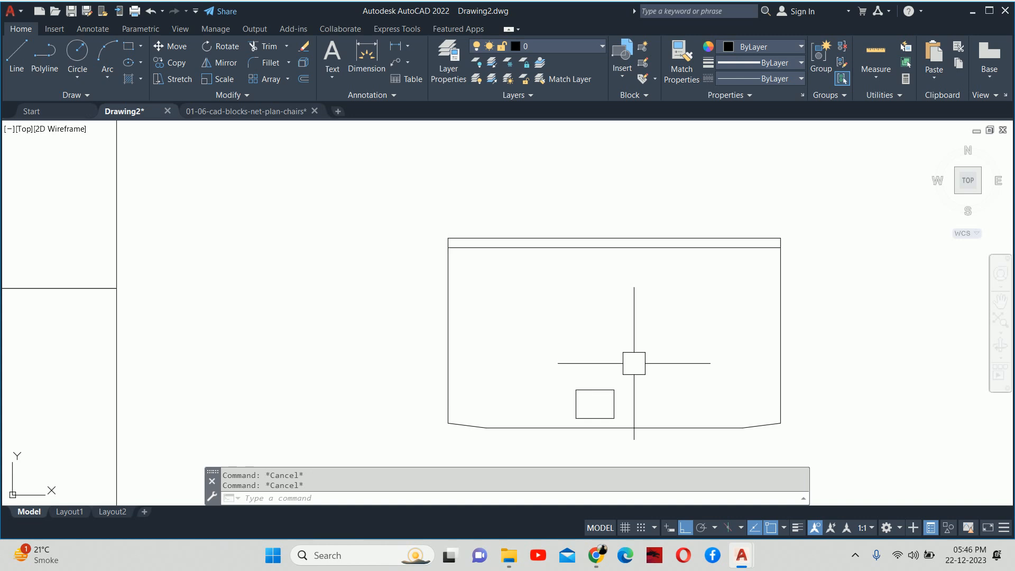
# - Rotate the entire laptop-like item on the desk by 20 degrees about the midpoint of its left edge
pyautogui.scroll(-3, 634, 364)
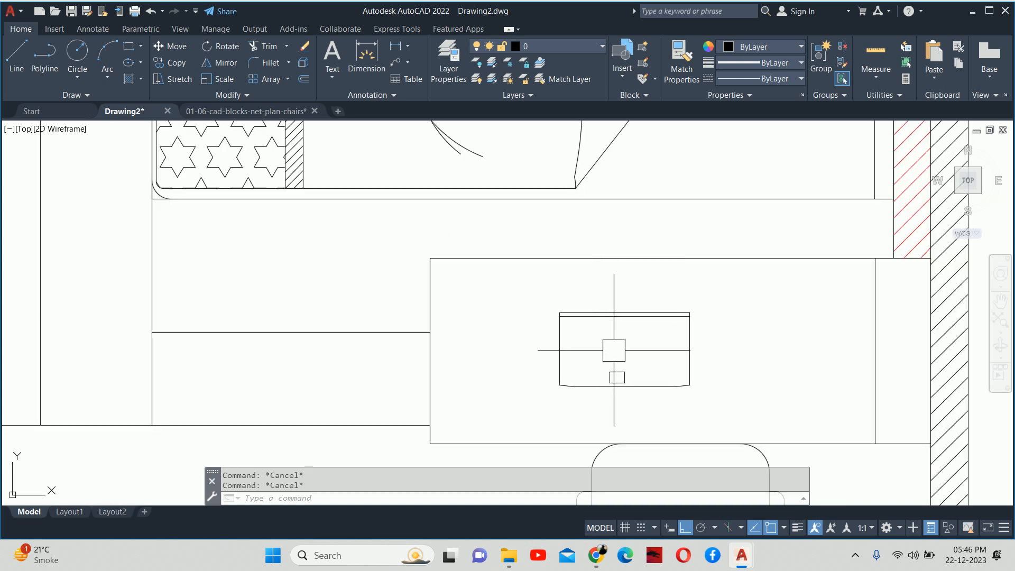
pyautogui.write('ro')
pyautogui.press('Return')
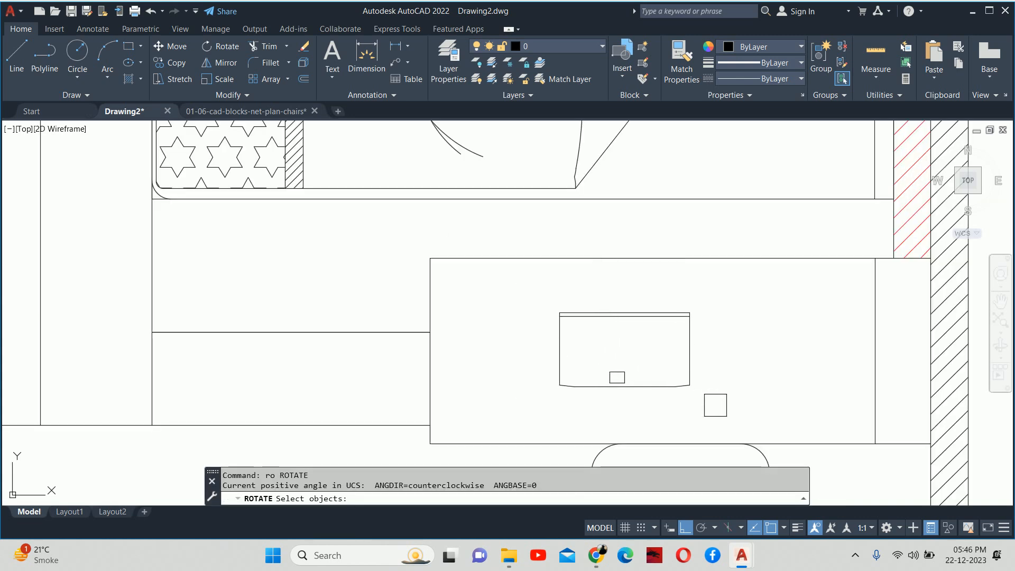
pyautogui.click(716, 405)
pyautogui.click(559, 306)
pyautogui.press('Return')
pyautogui.click(559, 348)
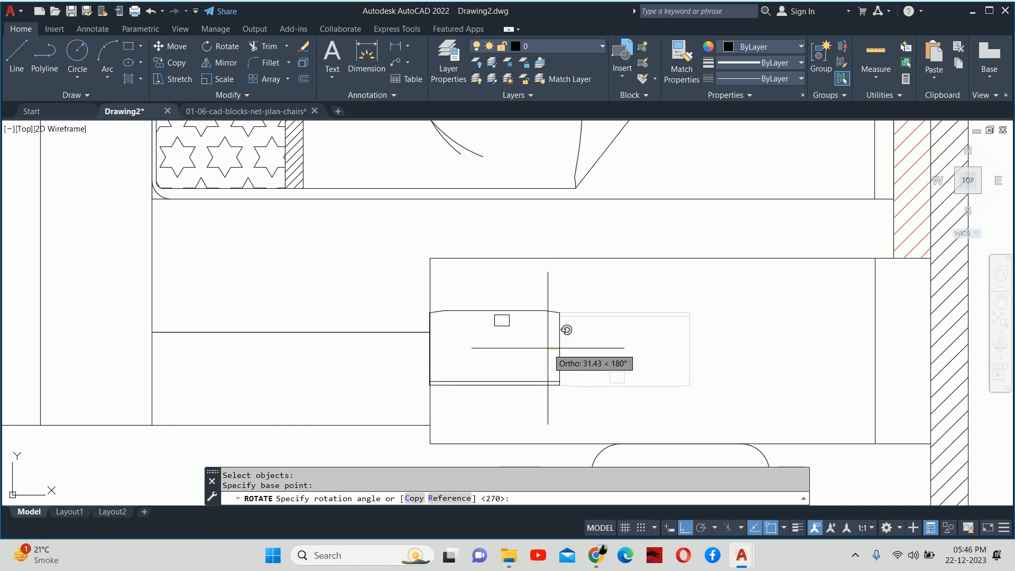
pyautogui.write('20')
pyautogui.press('Return')
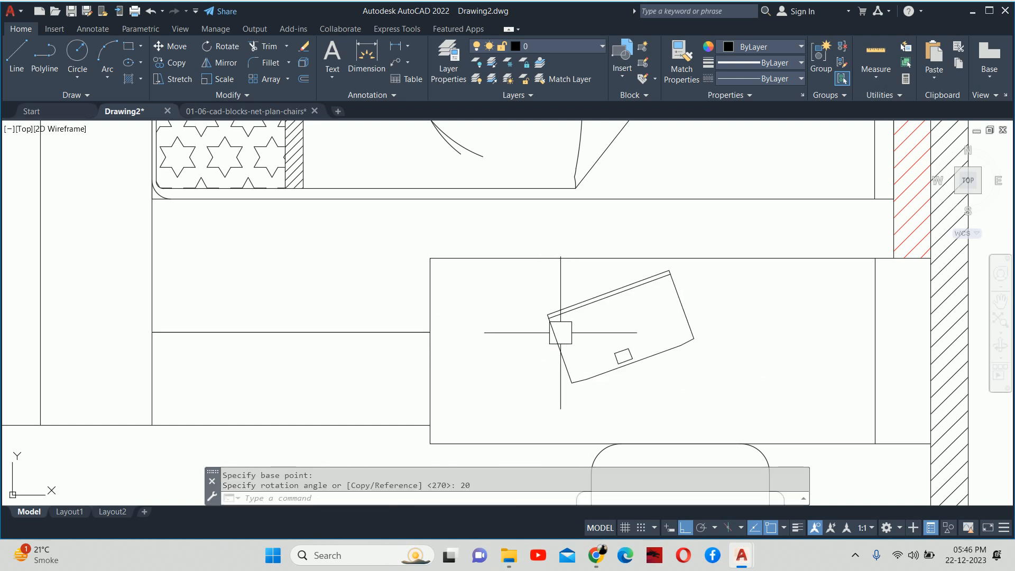
pyautogui.press('Escape')
pyautogui.press('Escape')
# - Move the rotated laptop straight down towards the chair side of the desk
pyautogui.moveTo(585, 344); pyautogui.dragTo(566, 353, button='middle')
pyautogui.write('m')
pyautogui.press('Return')
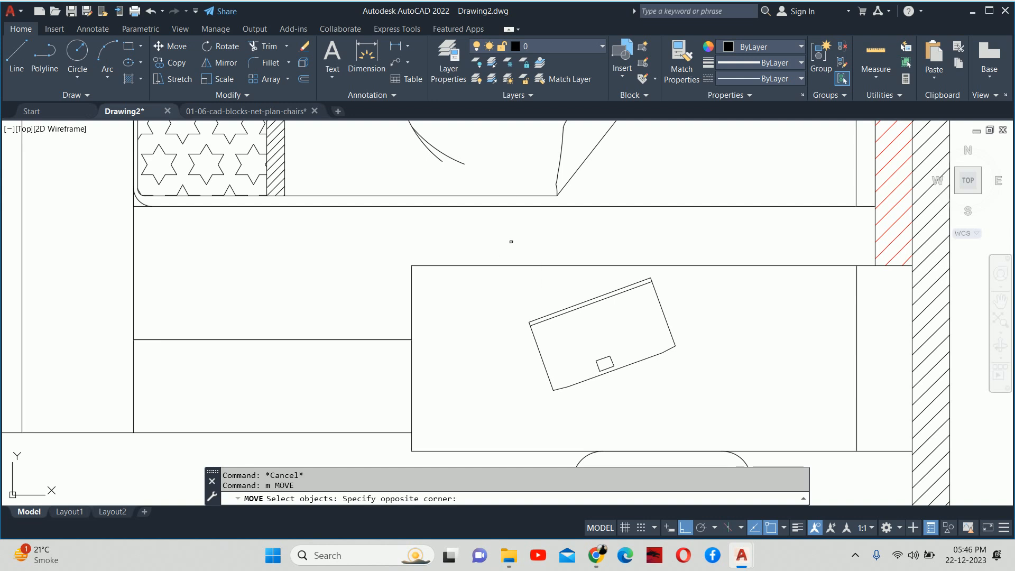
pyautogui.click(705, 376)
pyautogui.press('Return')
pyautogui.click(722, 342)
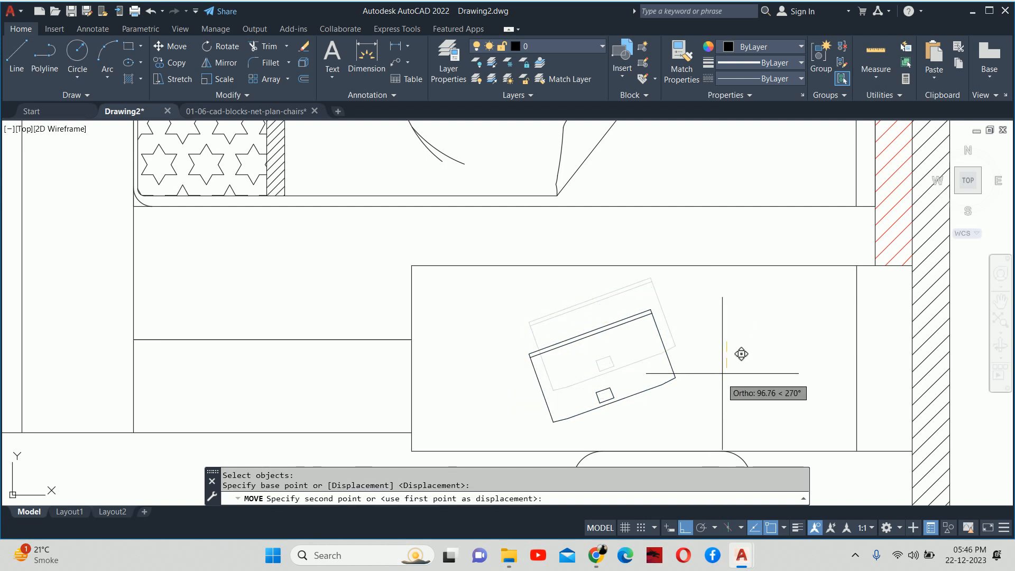
pyautogui.click(719, 381)
pyautogui.press('Escape')
# - Draw a small closed four-point spline as an oval mouse shape to the right of the laptop, with Ortho off
pyautogui.moveTo(718, 381); pyautogui.dragTo(650, 403, button='middle')
pyautogui.write('r')
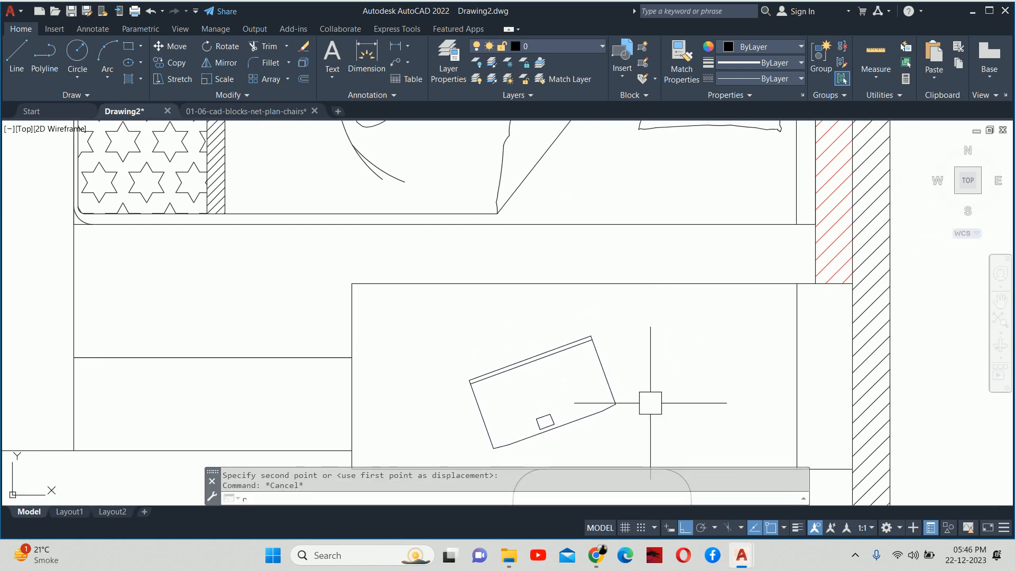
pyautogui.press('Escape')
pyautogui.write('spl')
pyautogui.press('Return')
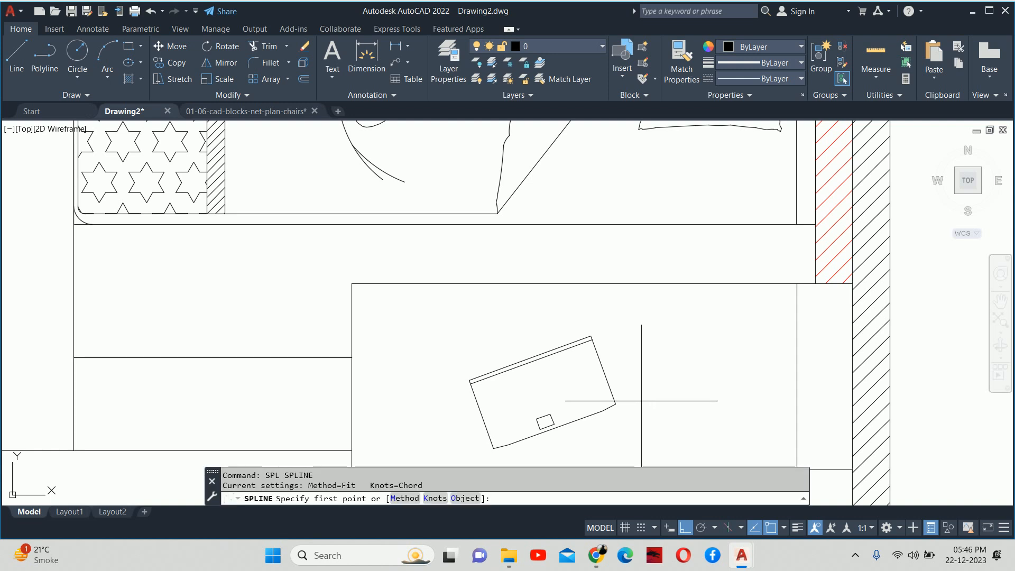
pyautogui.scroll(2, 642, 414)
pyautogui.moveTo(651, 405); pyautogui.dragTo(620, 290, button='middle')
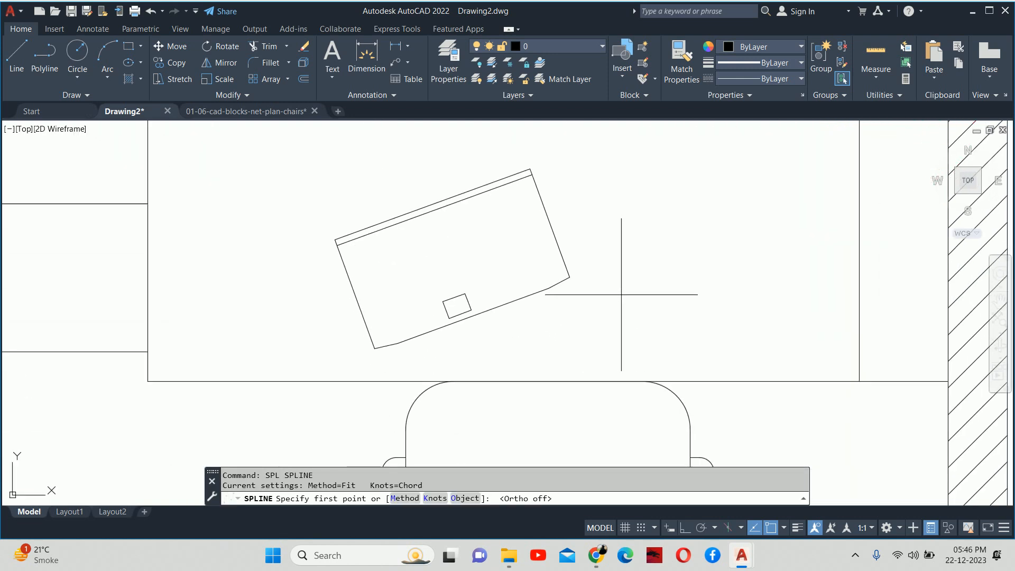
pyautogui.click(631, 277)
pyautogui.scroll(4, 617, 295)
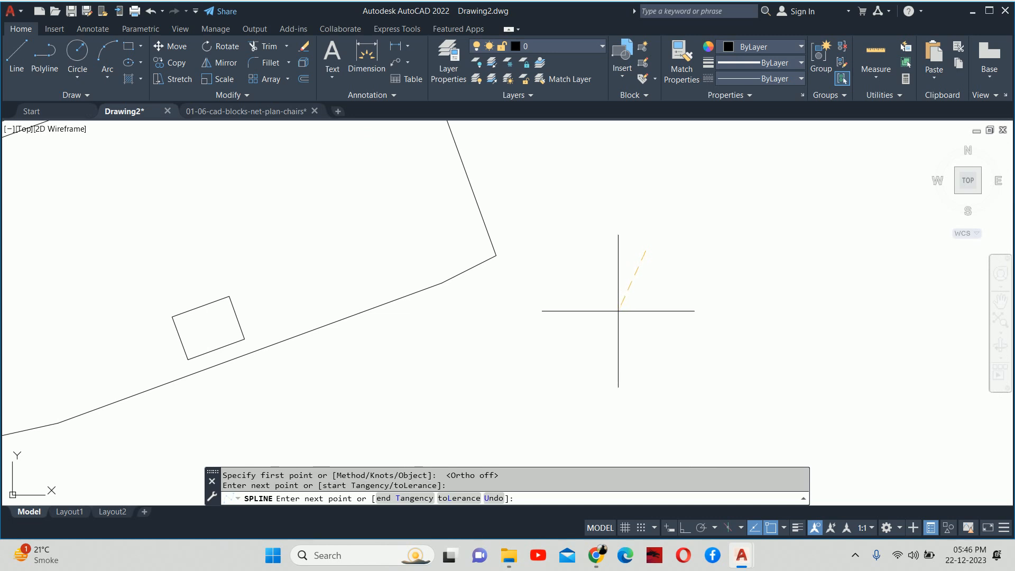
pyautogui.click(619, 311)
pyautogui.click(657, 341)
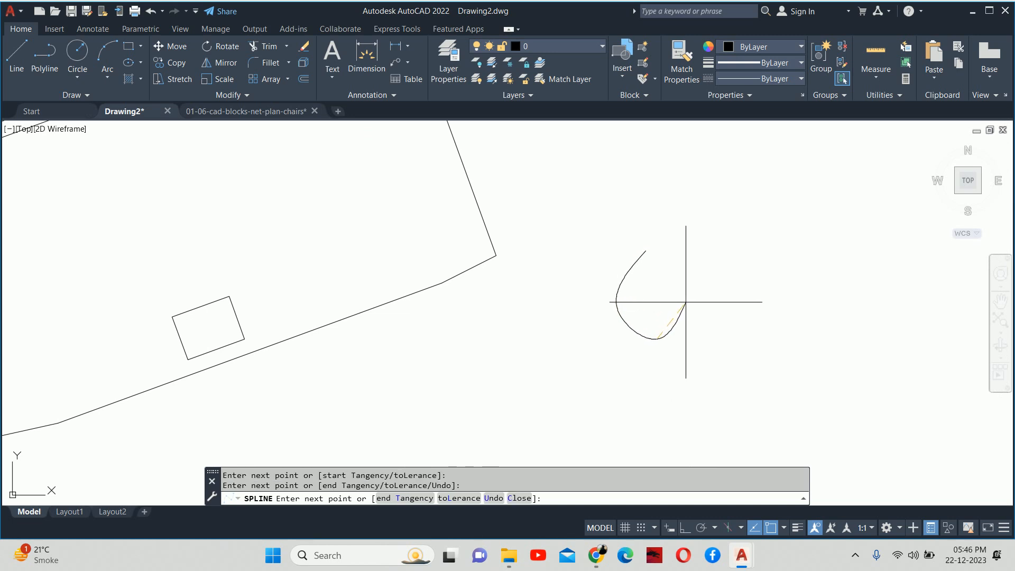
pyautogui.click(685, 301)
pyautogui.write('c')
pyautogui.press('Return')
# - Shift the oval spline's bottom fit point slightly left and switch the spline to Control Vertices
pyautogui.click(662, 256)
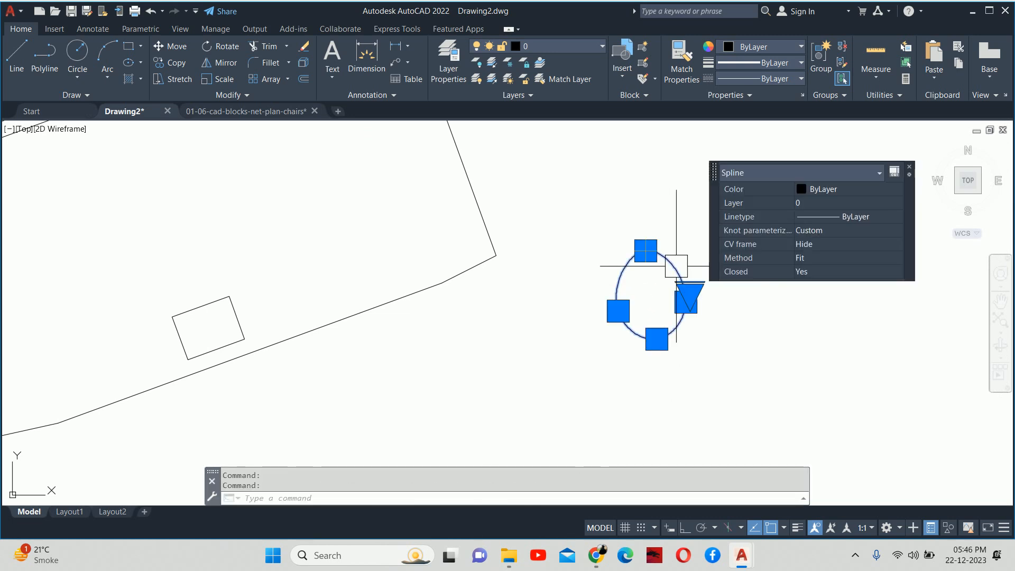
pyautogui.scroll(4, 680, 286)
pyautogui.moveTo(691, 324)
pyautogui.click(619, 405)
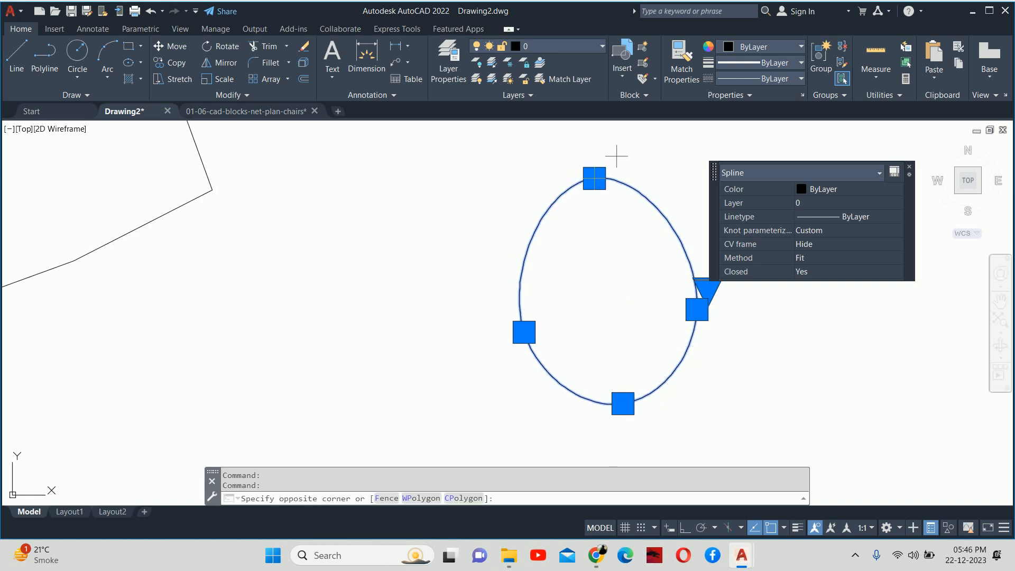
pyautogui.click(616, 404)
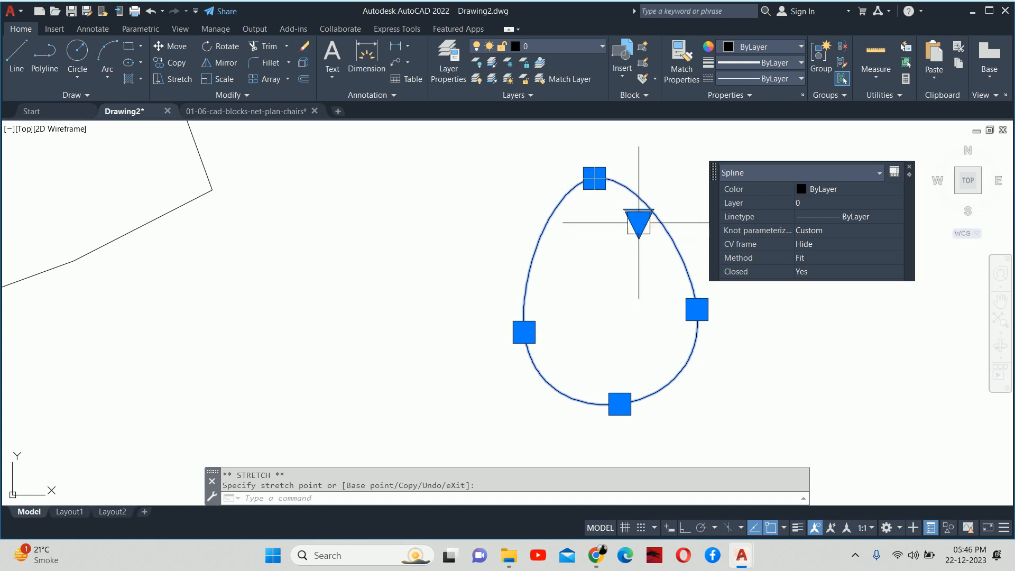
pyautogui.moveTo(639, 223)
pyautogui.click(698, 247)
pyautogui.scroll(-5, 680, 260)
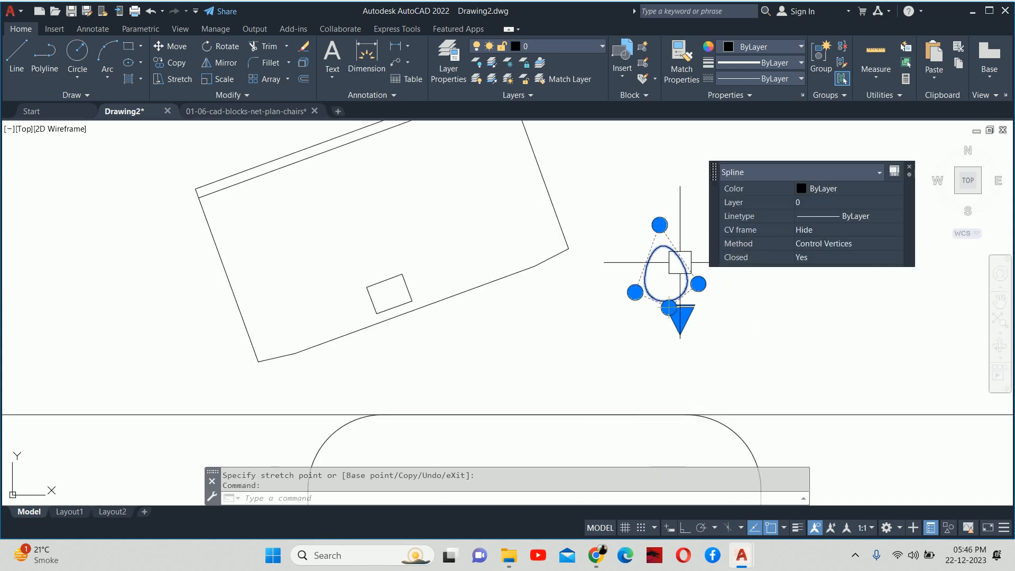
pyautogui.press('Escape')
pyautogui.scroll(3, 661, 280)
pyautogui.scroll(-6, 656, 280)
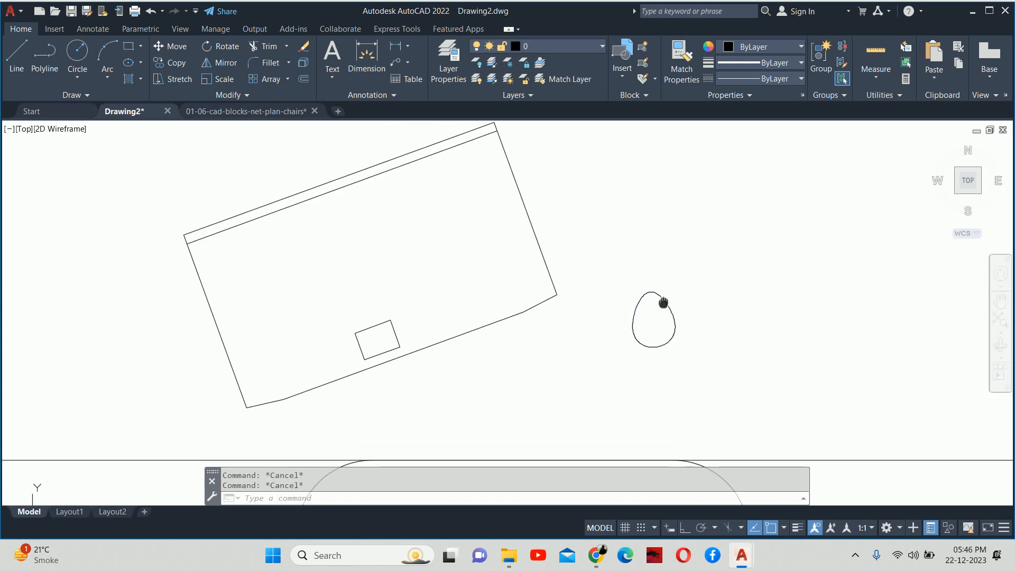
# - Draw a circle on the desktop, up and to the right of the mouse shape
pyautogui.moveTo(648, 296)
pyautogui.mouseDown(button='middle')
pyautogui.moveTo(607, 347)
pyautogui.moveTo(574, 310)
pyautogui.mouseUp(button='middle')
pyautogui.write('c')
pyautogui.press('Return')
pyautogui.scroll(2, 614, 308)
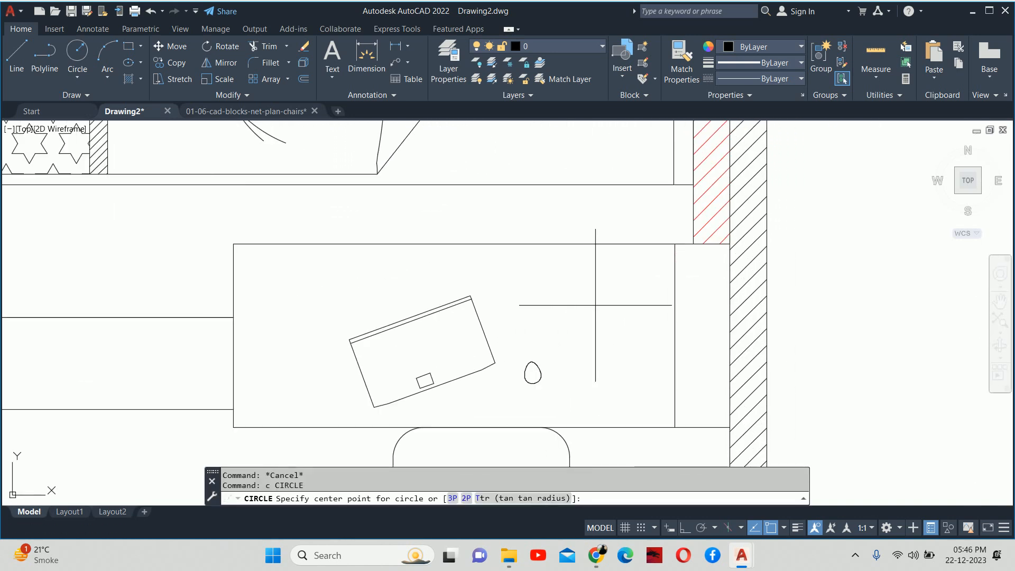
pyautogui.click(611, 311)
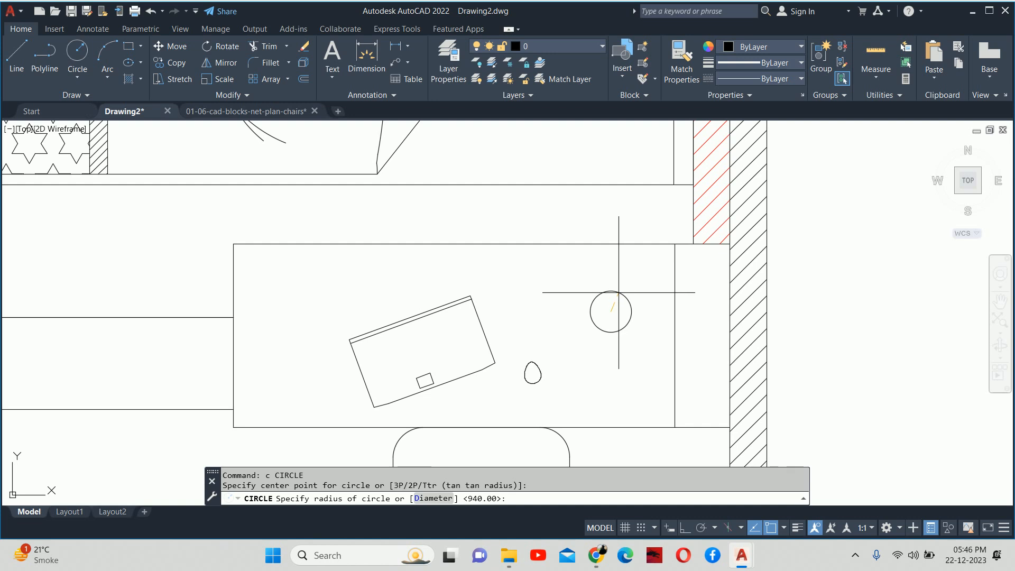
pyautogui.press('Escape')
# - Offset the desktop circle inward using the Through option to create a smaller concentric circle
pyautogui.write('o')
pyautogui.press('Return')
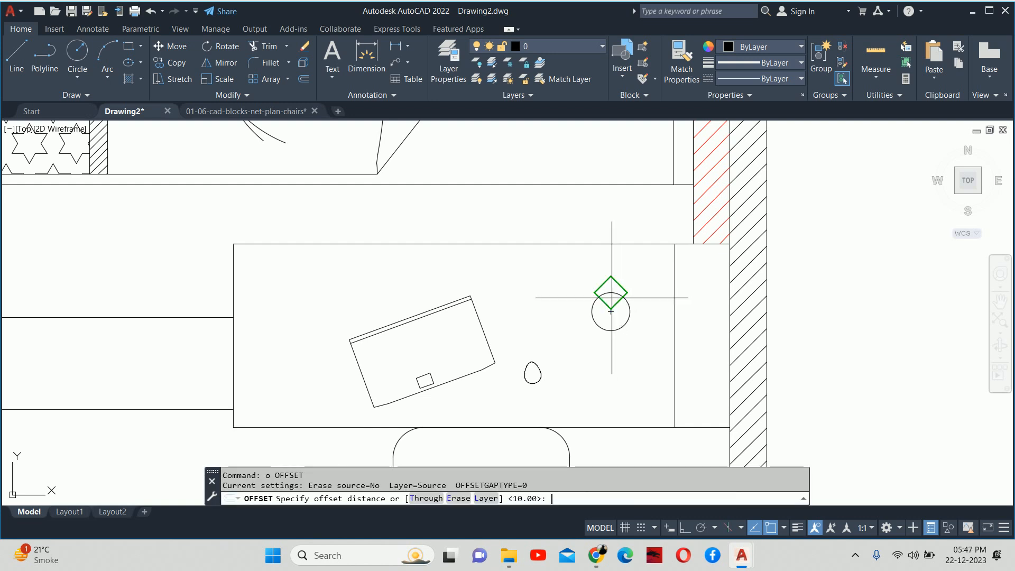
pyautogui.write('t')
pyautogui.press('Return')
pyautogui.scroll(4, 614, 301)
pyautogui.click(626, 264)
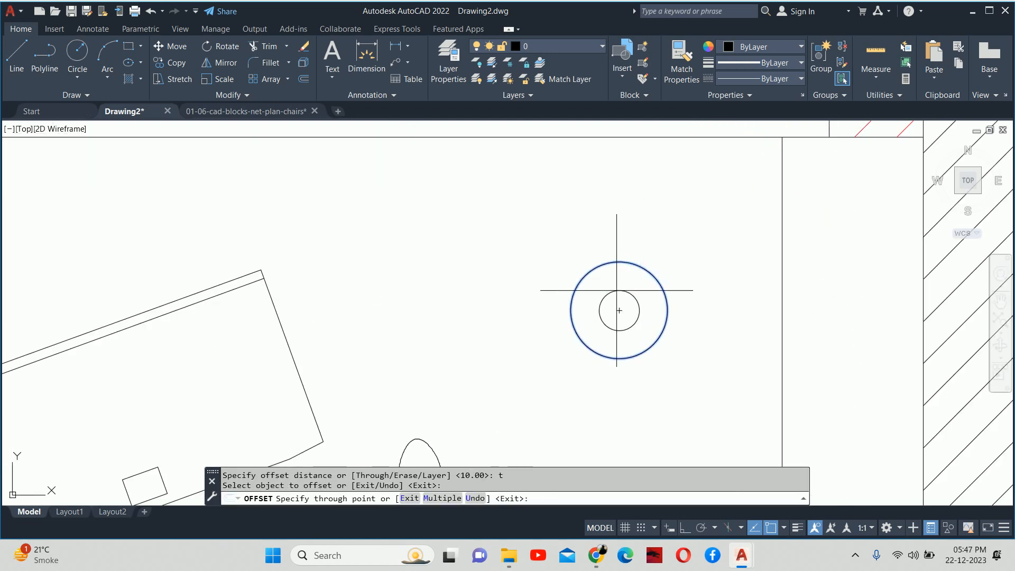
pyautogui.press('Escape')
pyautogui.press('Escape')
pyautogui.scroll(-2, 635, 299)
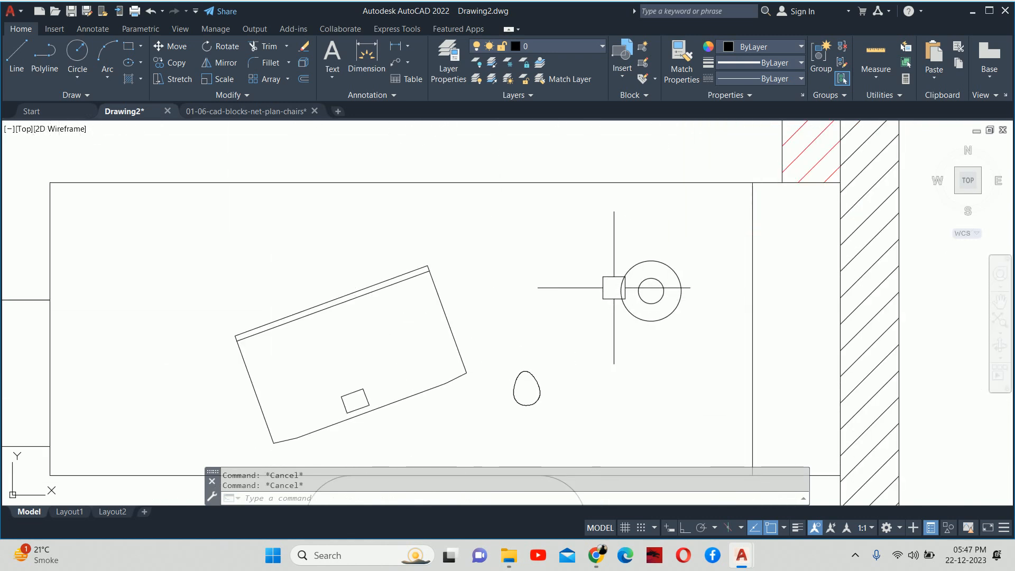
# - Enlarge the inner circle by stretching its top quadrant outward, leaving a narrower ring inside the outer circle
pyautogui.scroll(4, 644, 287)
pyautogui.click(662, 266)
pyautogui.click(662, 265)
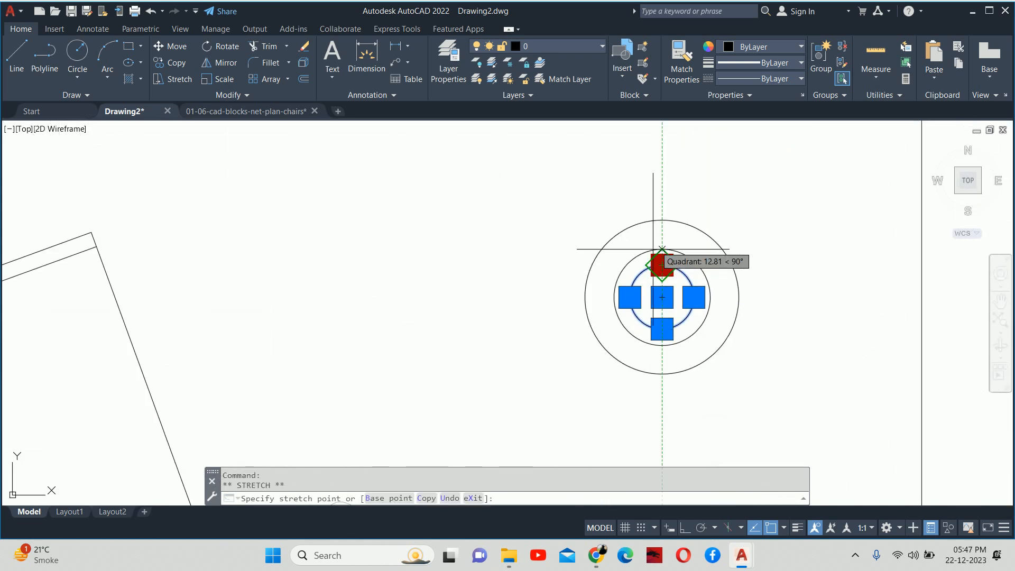
pyautogui.press('Escape')
pyautogui.press('Escape')
# - Examine the furnished desk area and the overall bedroom plan layout
pyautogui.scroll(-6, 656, 296)
pyautogui.moveTo(569, 314); pyautogui.dragTo(668, 325, button='middle')
pyautogui.scroll(-5, 746, 296)
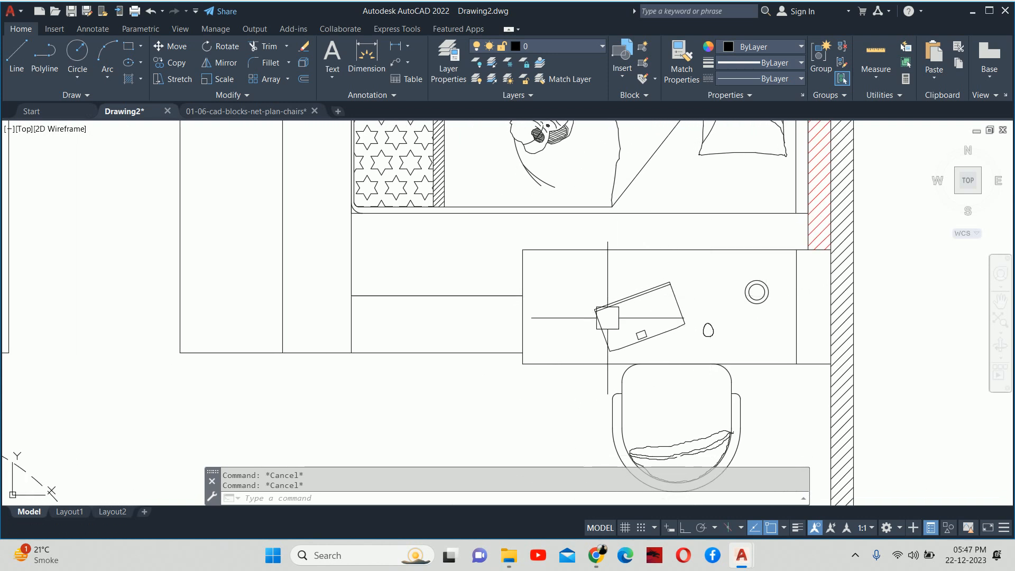
pyautogui.moveTo(612, 345)
pyautogui.mouseDown(button='middle')
pyautogui.moveTo(622, 314)
pyautogui.moveTo(659, 306)
pyautogui.moveTo(662, 335)
pyautogui.mouseUp(button='middle')
pyautogui.scroll(-2, 658, 304)
pyautogui.scroll(2, 490, 233)
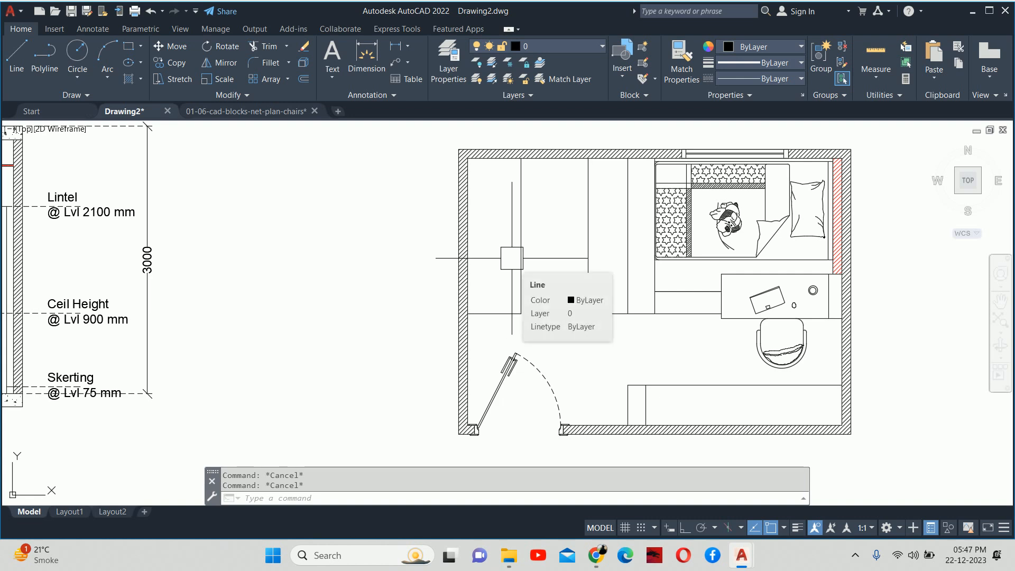
# - Measure the height from the floor to the underside of the false ceiling in the section with a linear dimension
pyautogui.scroll(-3, 512, 258)
pyautogui.scroll(4, 364, 299)
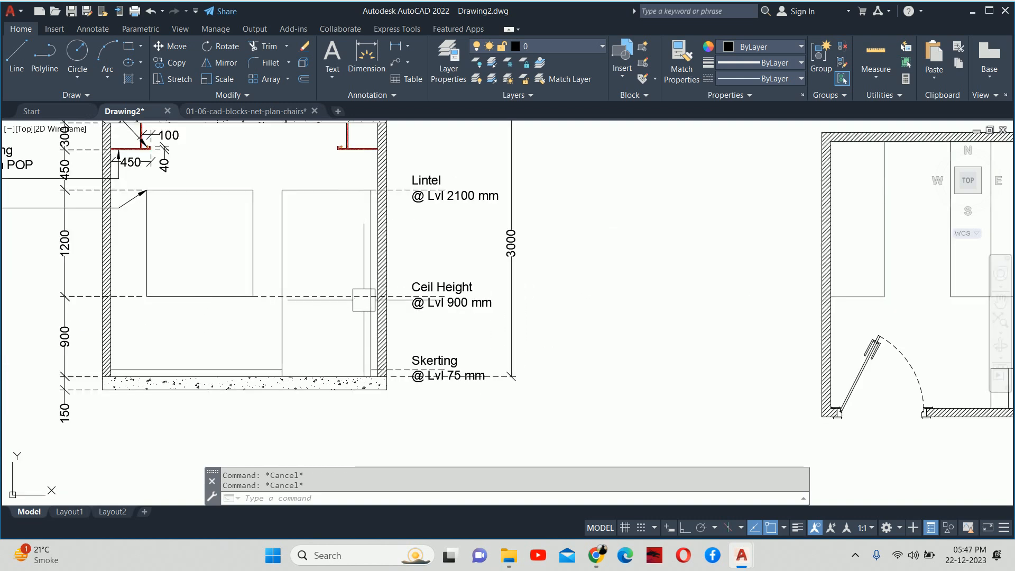
pyautogui.moveTo(145, 151); pyautogui.dragTo(376, 174, button='middle')
pyautogui.write('dli')
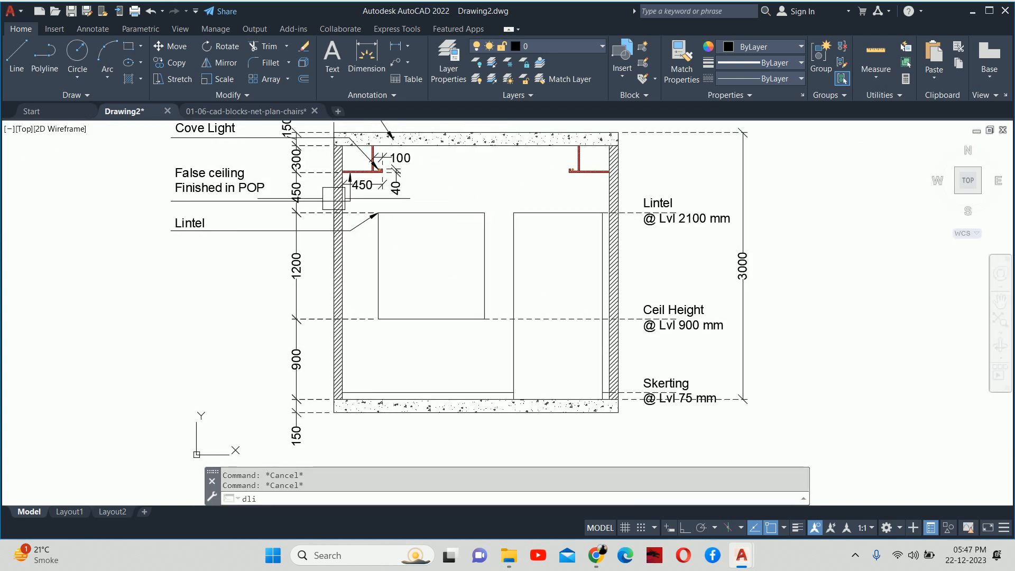
pyautogui.press('Return')
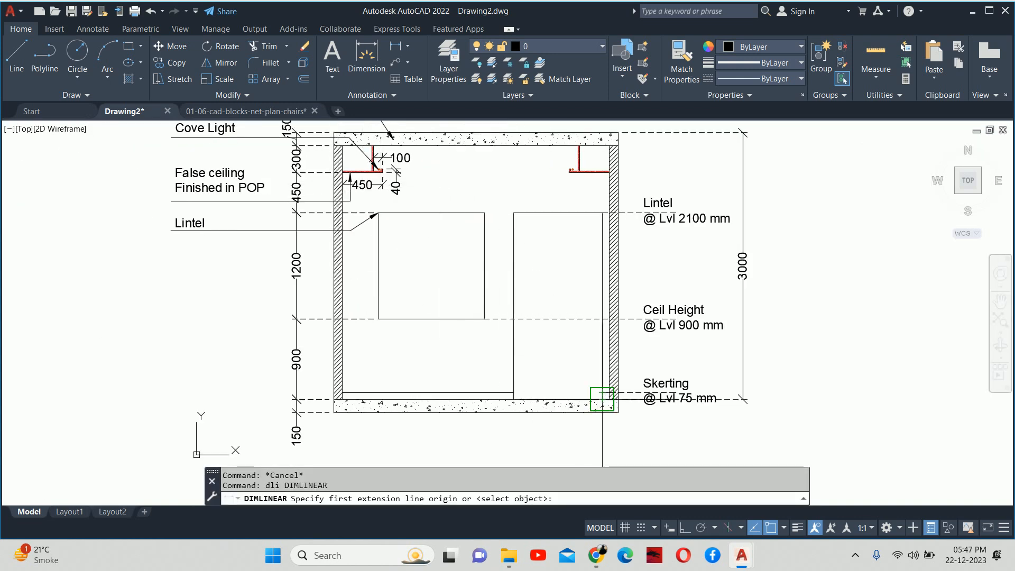
pyautogui.click(602, 400)
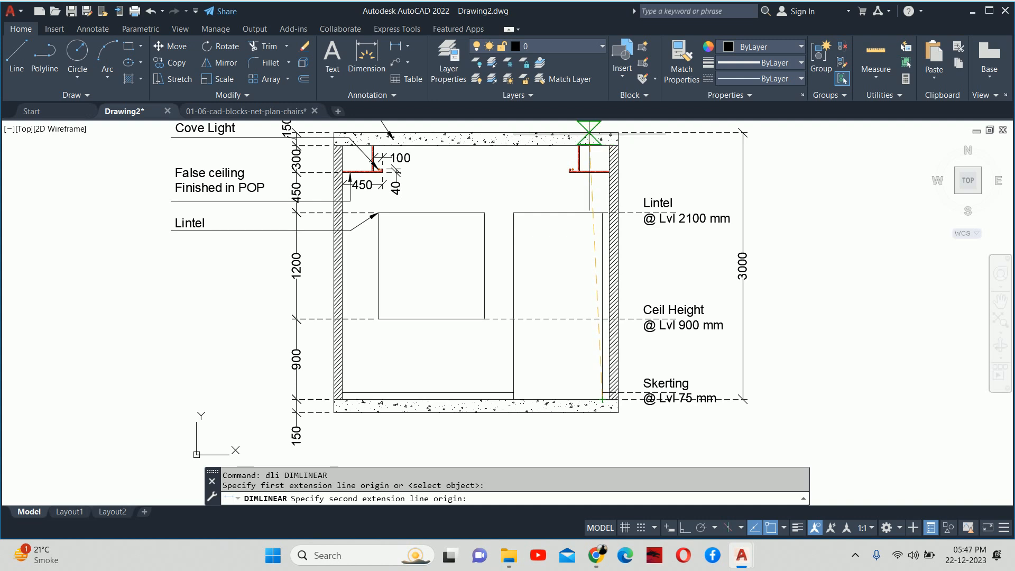
pyautogui.scroll(2, 587, 148)
pyautogui.click(622, 185)
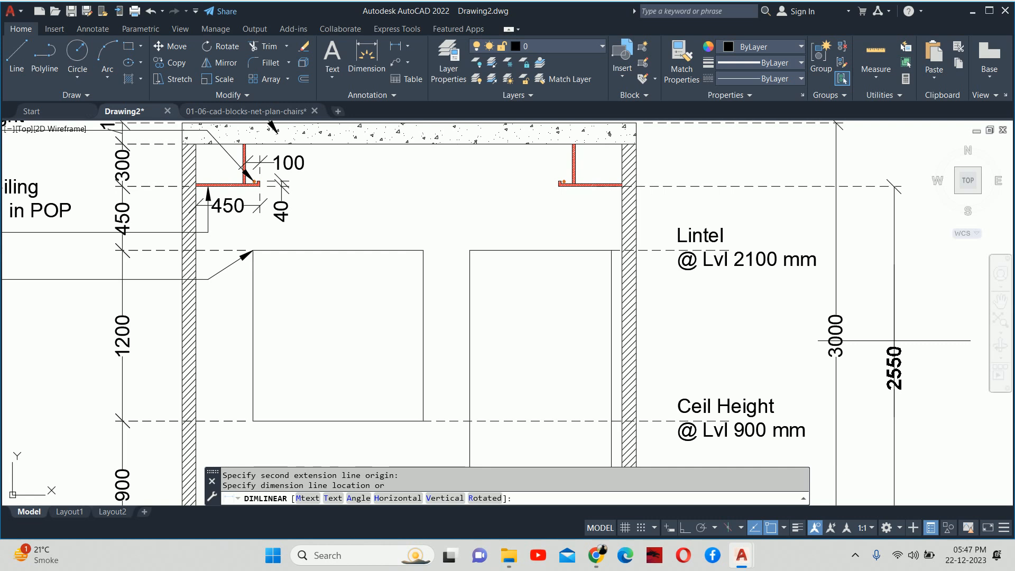
pyautogui.press('Escape')
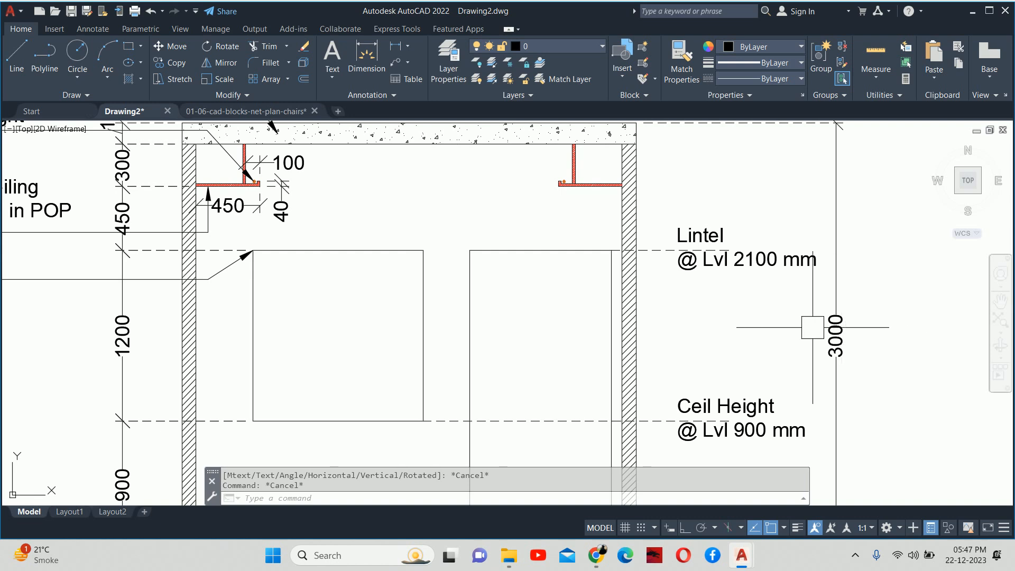
pyautogui.scroll(-3, 779, 314)
pyautogui.press('Escape')
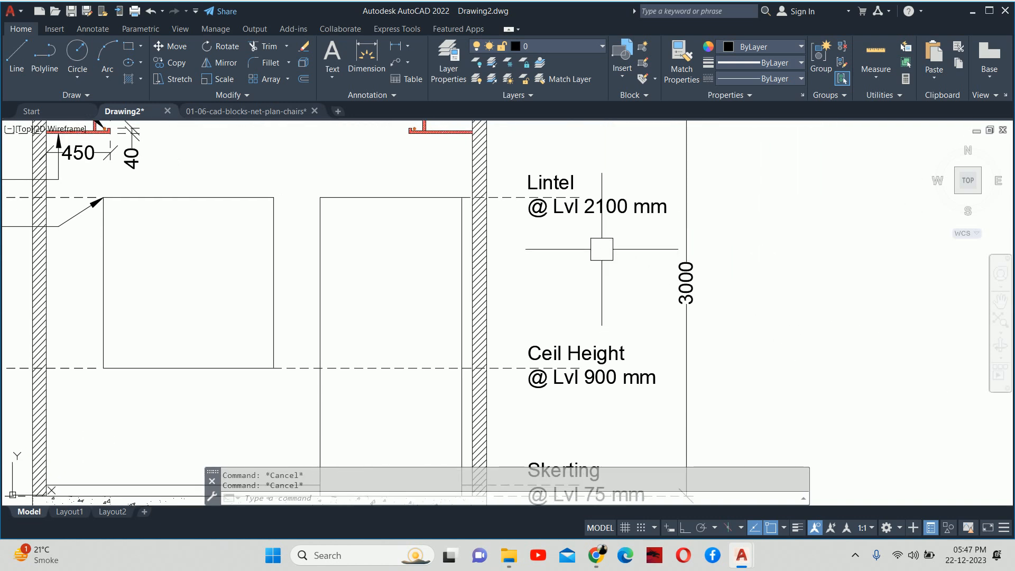
pyautogui.scroll(-2, 621, 241)
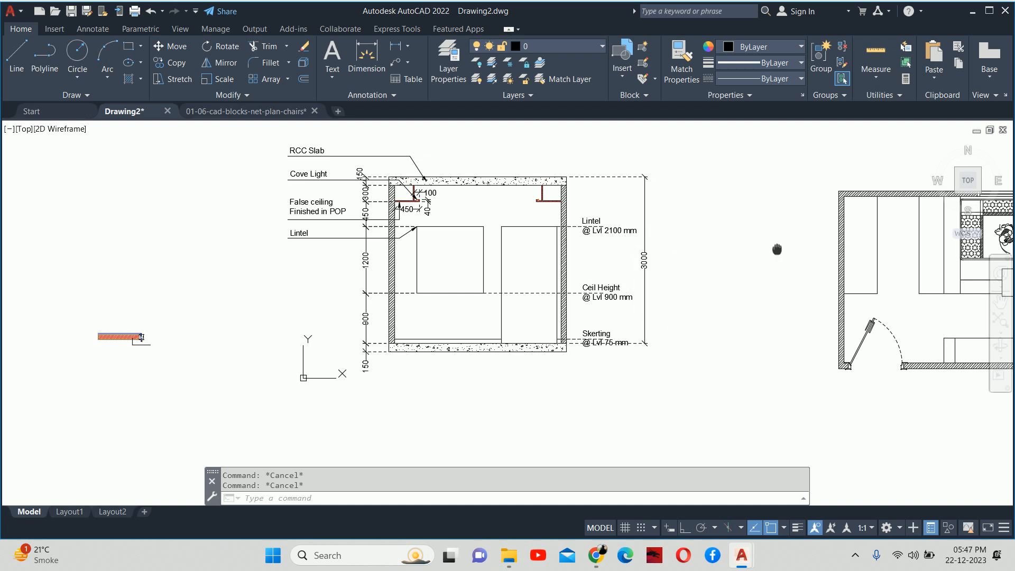
pyautogui.moveTo(714, 249); pyautogui.dragTo(381, 309, button='middle')
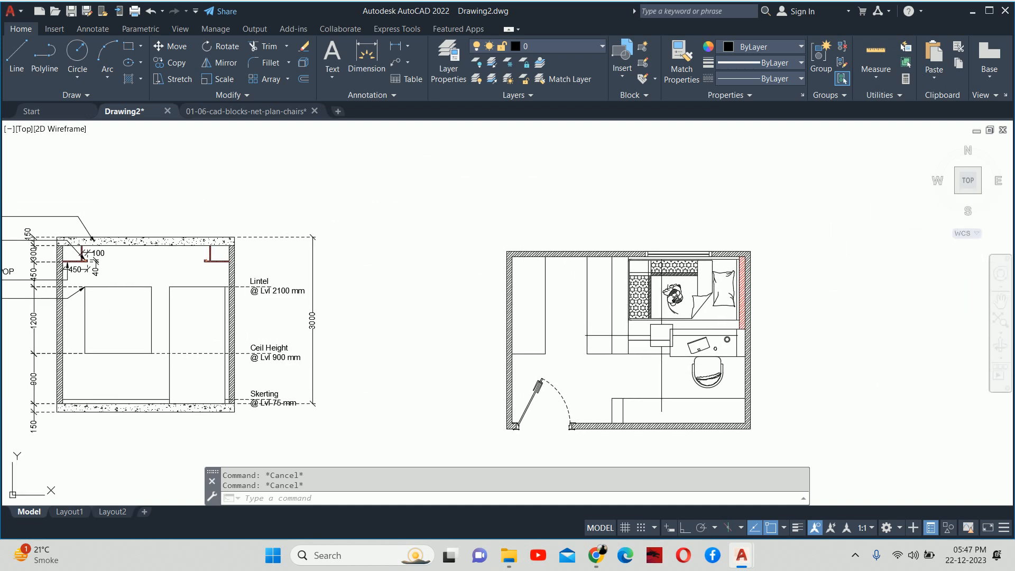
pyautogui.scroll(4, 688, 378)
pyautogui.write('t')
pyautogui.press('Return')
pyautogui.scroll(2, 646, 360)
pyautogui.press('Escape')
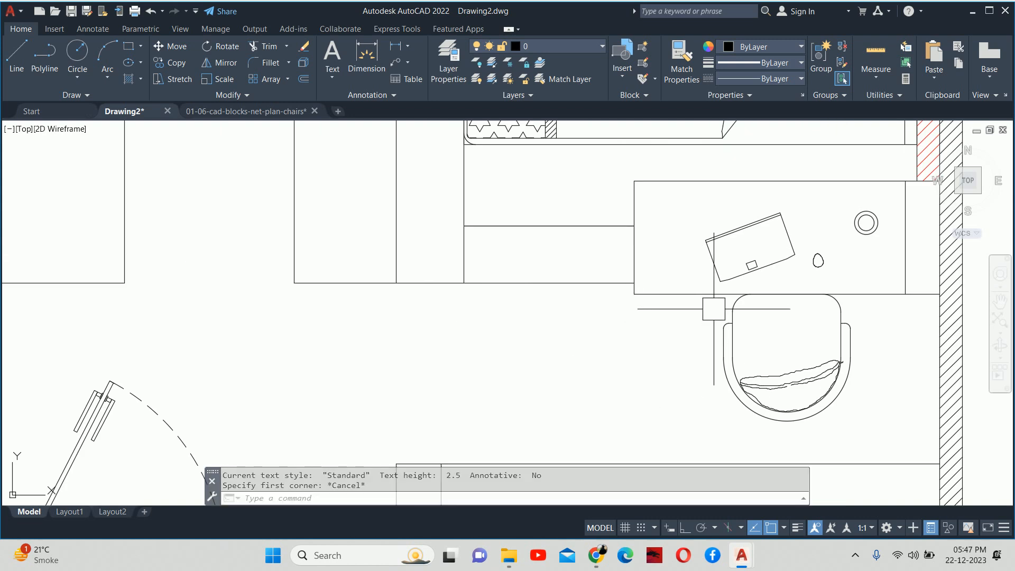
pyautogui.scroll(-2, 714, 308)
pyautogui.moveTo(687, 309); pyautogui.dragTo(511, 394, button='middle')
pyautogui.write('l')
pyautogui.press('Escape')
# - Draw a horizontal leader about 1410 mm long from the strip between the bed and the desk out past the outer wall
pyautogui.write('le')
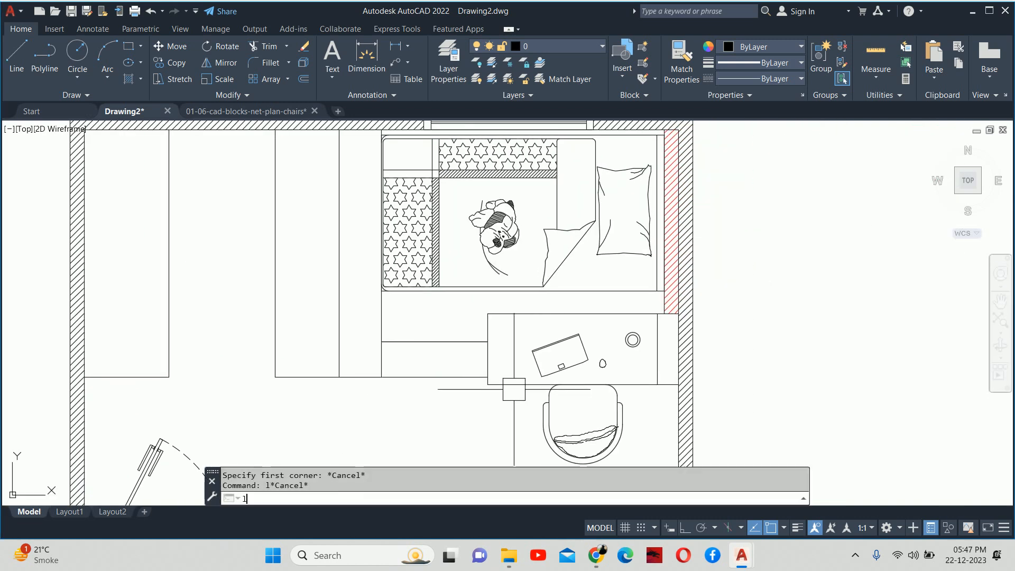
pyautogui.press('Return')
pyautogui.scroll(2, 632, 300)
pyautogui.scroll(2, 612, 361)
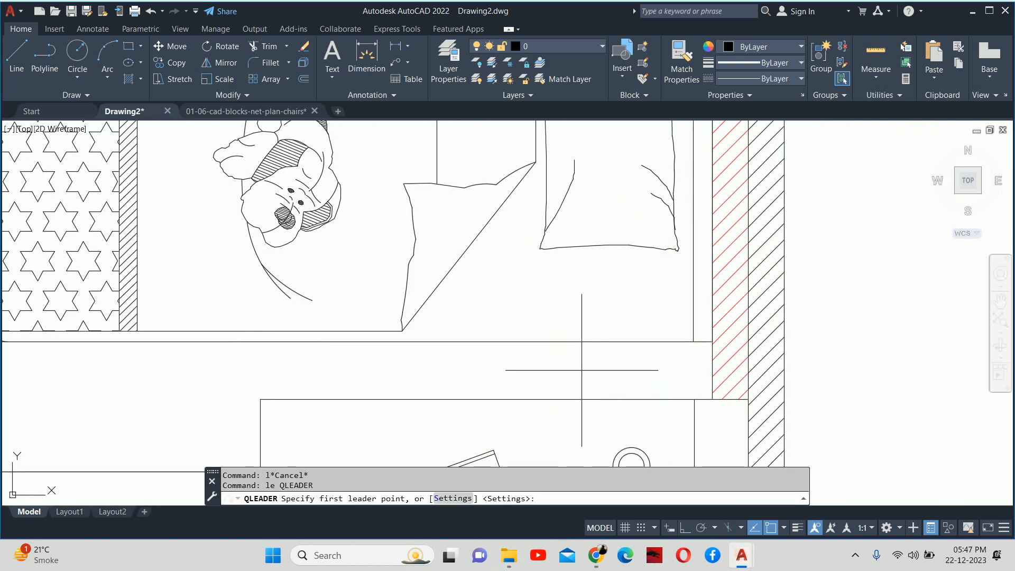
pyautogui.click(592, 369)
pyautogui.scroll(-4, 786, 368)
pyautogui.moveTo(786, 369); pyautogui.dragTo(536, 363, button='middle')
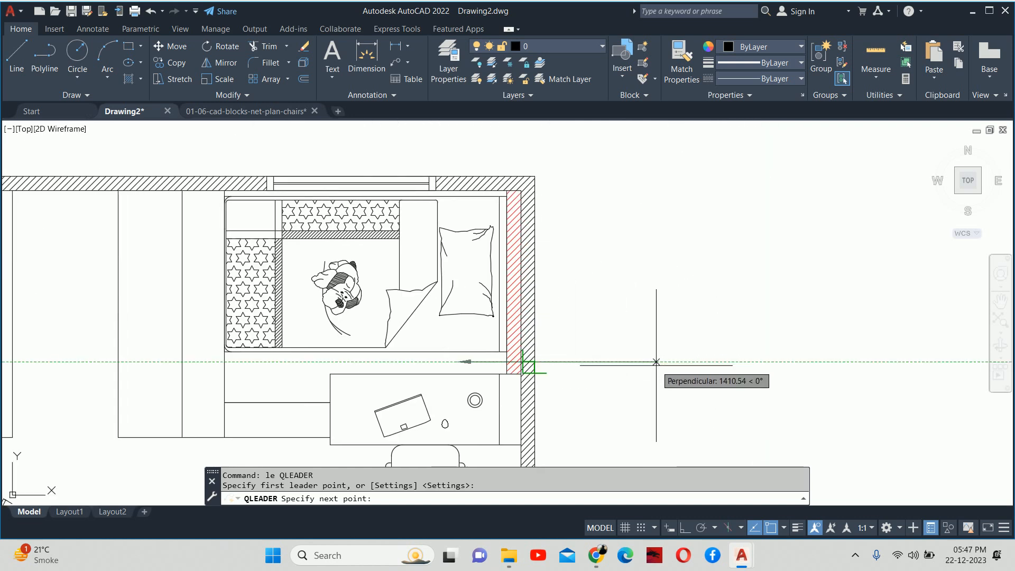
pyautogui.press('Escape')
pyautogui.press('Escape')
# - Start a multiline text outside the wall above the leader line and set its text height to 100
pyautogui.write('t')
pyautogui.press('Return')
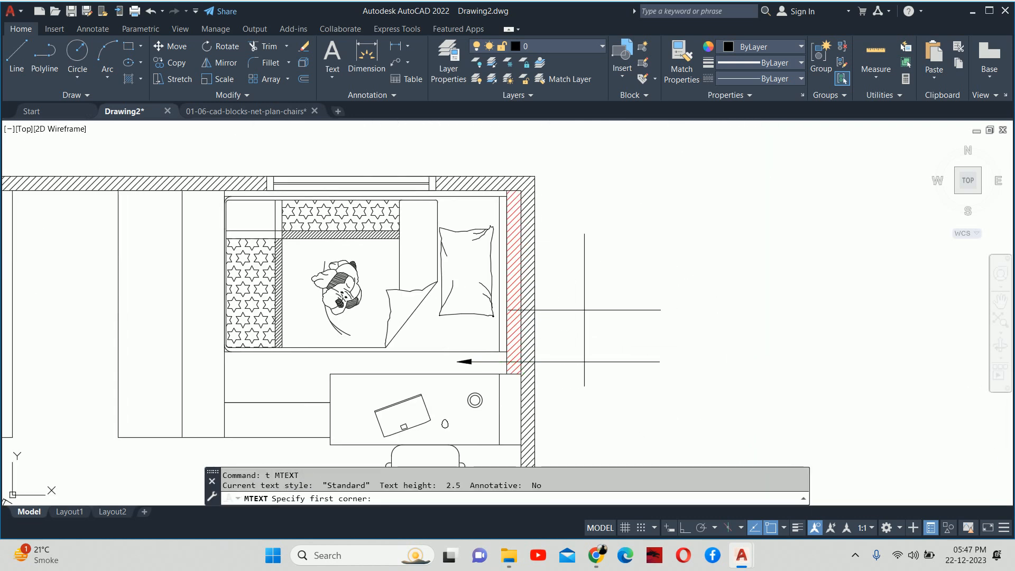
pyautogui.click(570, 319)
pyautogui.click(741, 360)
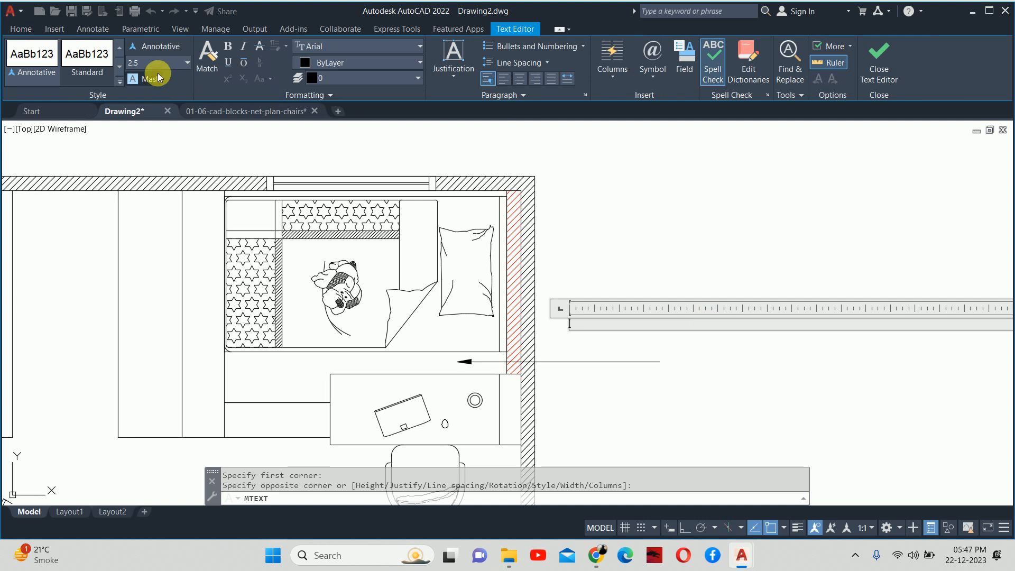
pyautogui.press('Return')
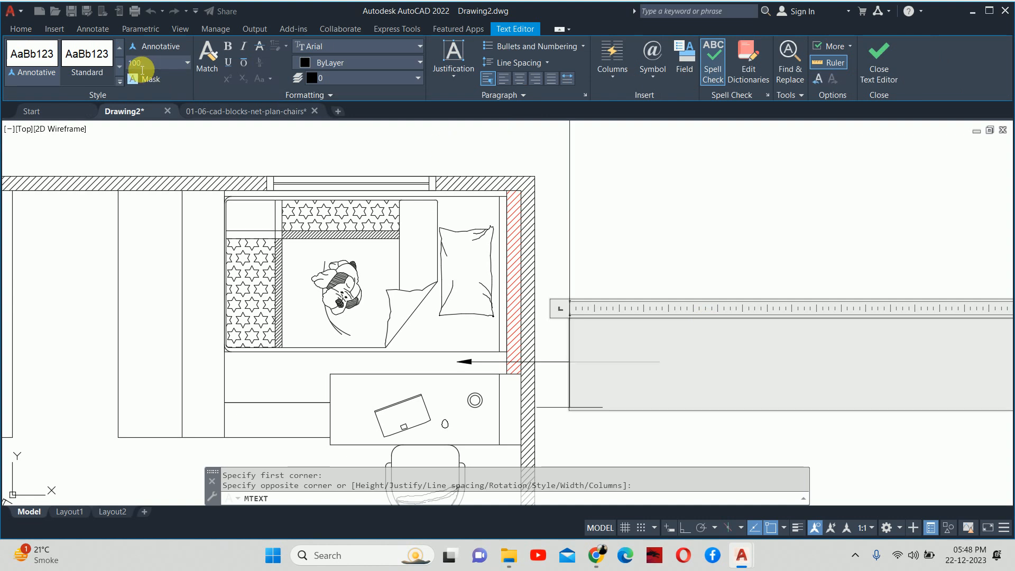
# - Write "Bedfllor @ Lvl 450" in the text box and finish the text
pyautogui.write('bed')
pyautogui.press('BackSpace')
pyautogui.press('BackSpace')
pyautogui.press('BackSpace')
pyautogui.write('B')
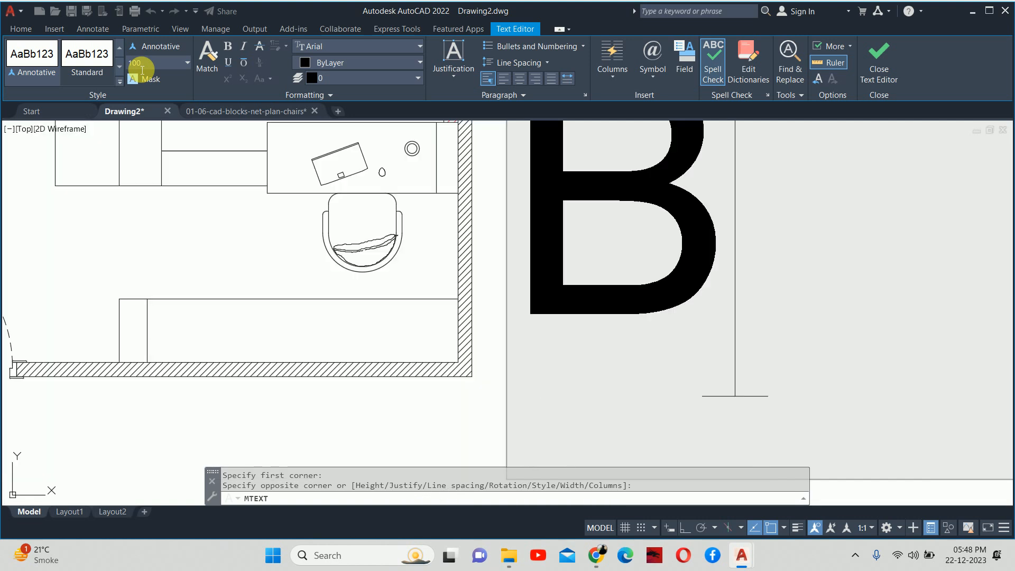
pyautogui.write('edtllo')
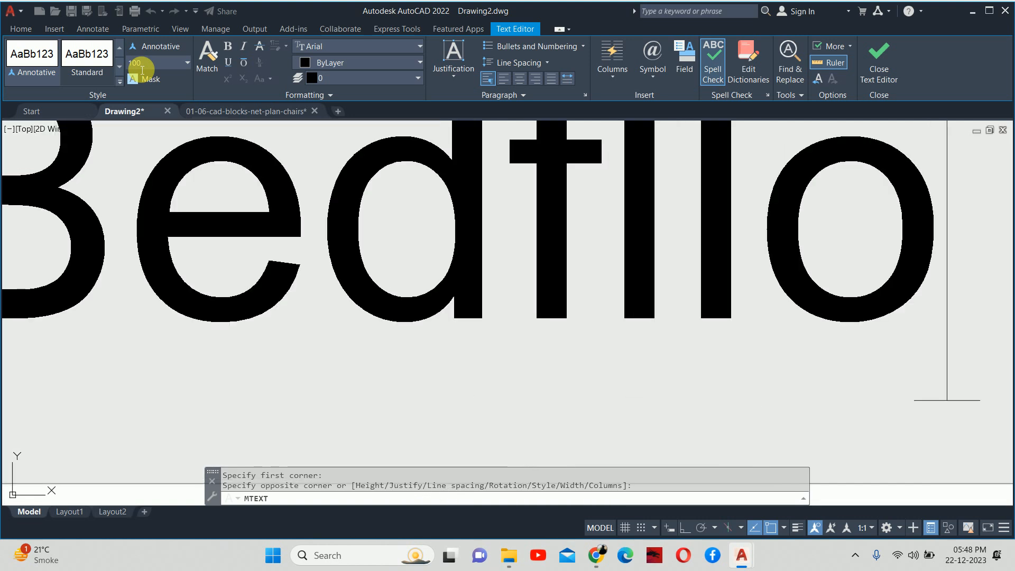
pyautogui.write('r')
pyautogui.write(' @ L')
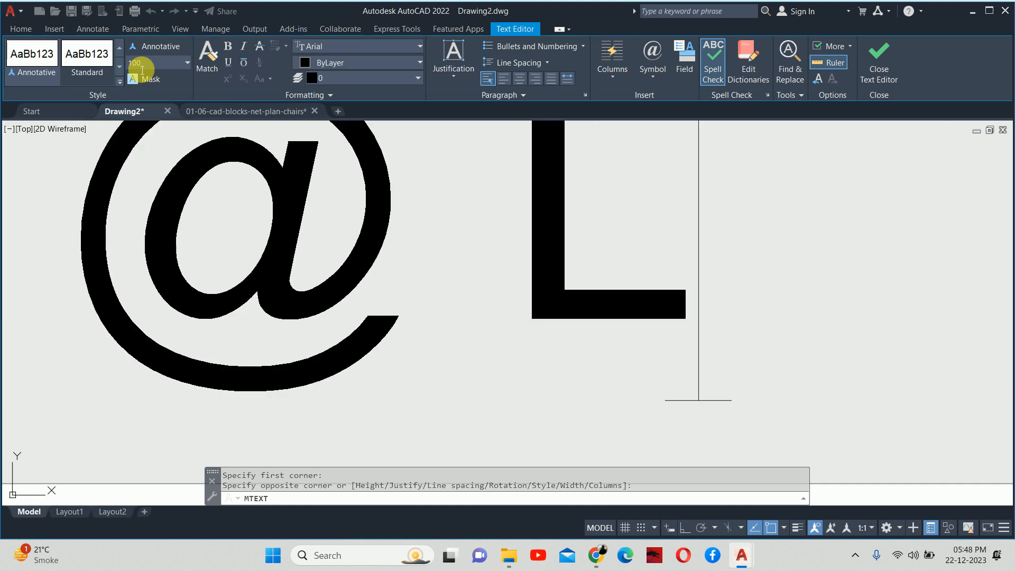
pyautogui.write('vl')
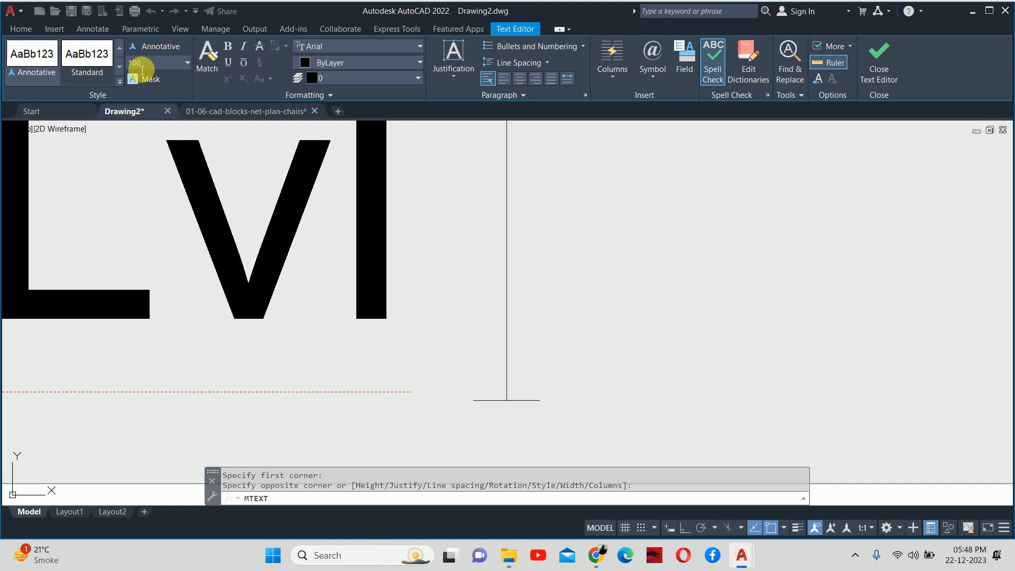
pyautogui.write(' 450')
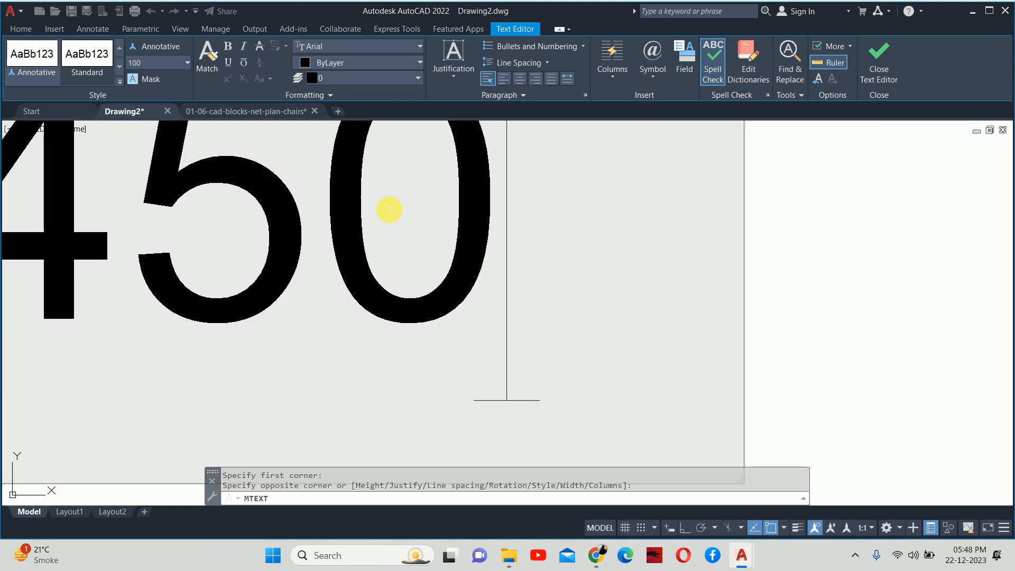
pyautogui.scroll(-5, 398, 224)
pyautogui.click(506, 291)
pyautogui.press('Escape')
pyautogui.moveTo(341, 305); pyautogui.dragTo(726, 336, button='middle')
pyautogui.press('Escape')
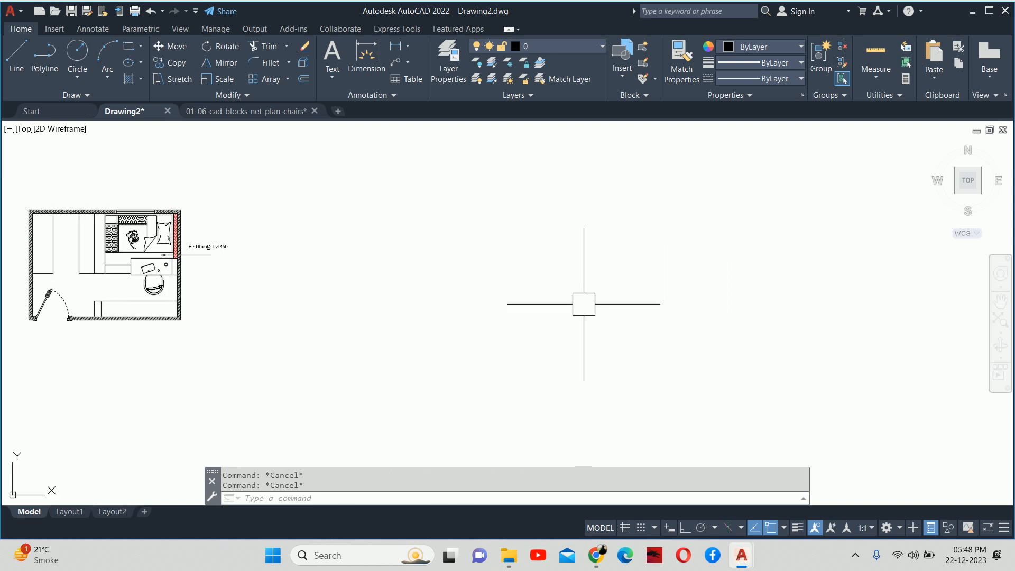
# - Move the level label straight down so it sits just above the leader line
pyautogui.scroll(3, 263, 283)
pyautogui.moveTo(229, 272); pyautogui.dragTo(365, 290, button='middle')
pyautogui.write('m')
pyautogui.press('Return')
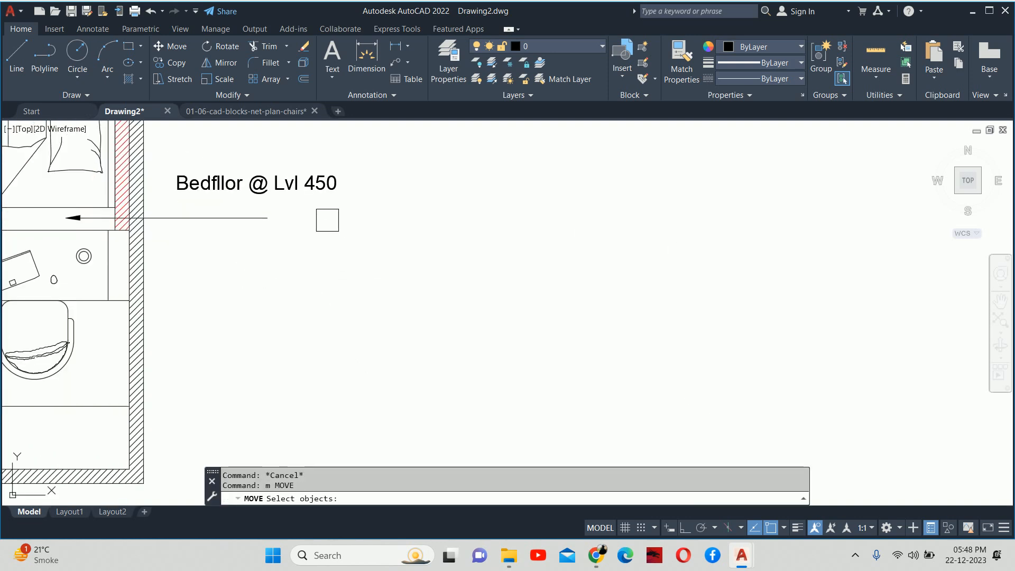
pyautogui.click(314, 191)
pyautogui.press('Return')
pyautogui.click(338, 229)
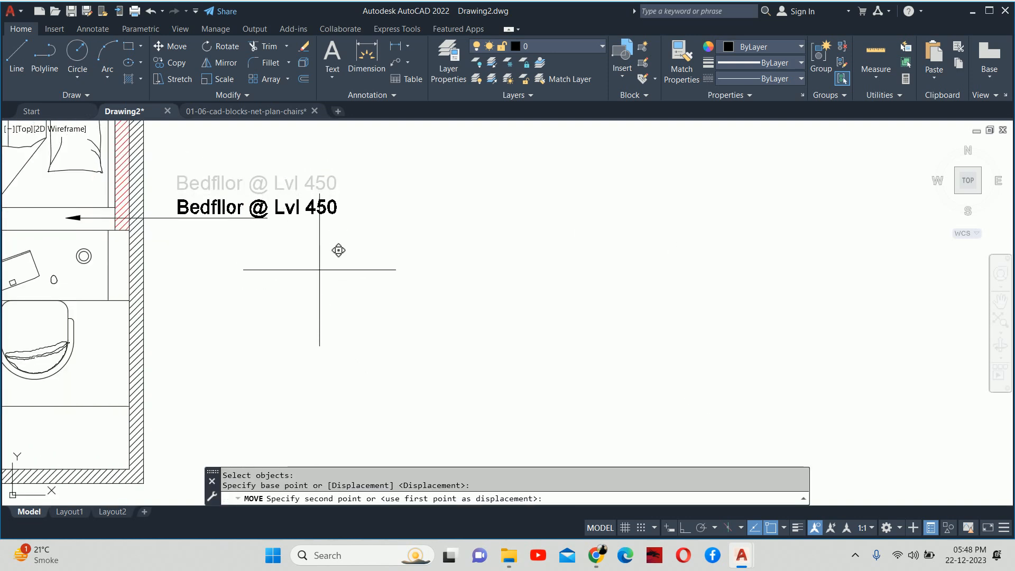
pyautogui.click(338, 251)
pyautogui.press('Escape')
pyautogui.press('Escape')
# - Correct the label's spelling so it reads "Bedfloor @ Lvl 450"
pyautogui.scroll(4, 248, 231)
pyautogui.doubleClick(185, 168)
pyautogui.moveTo(181, 173); pyautogui.dragTo(187, 174)
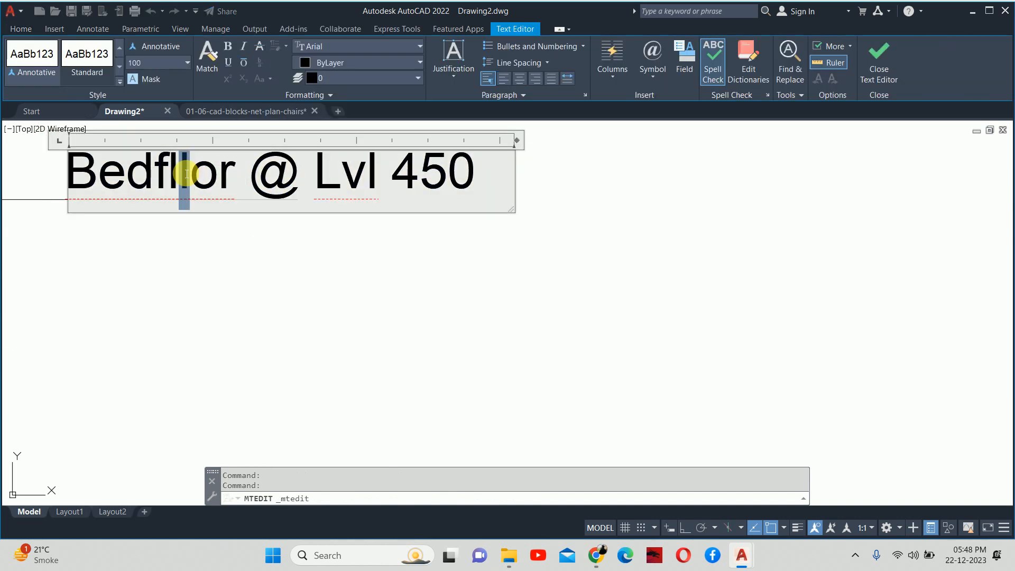
pyautogui.write('o')
pyautogui.click(331, 311)
pyautogui.press('Escape')
pyautogui.press('Escape')
pyautogui.scroll(-4, 326, 306)
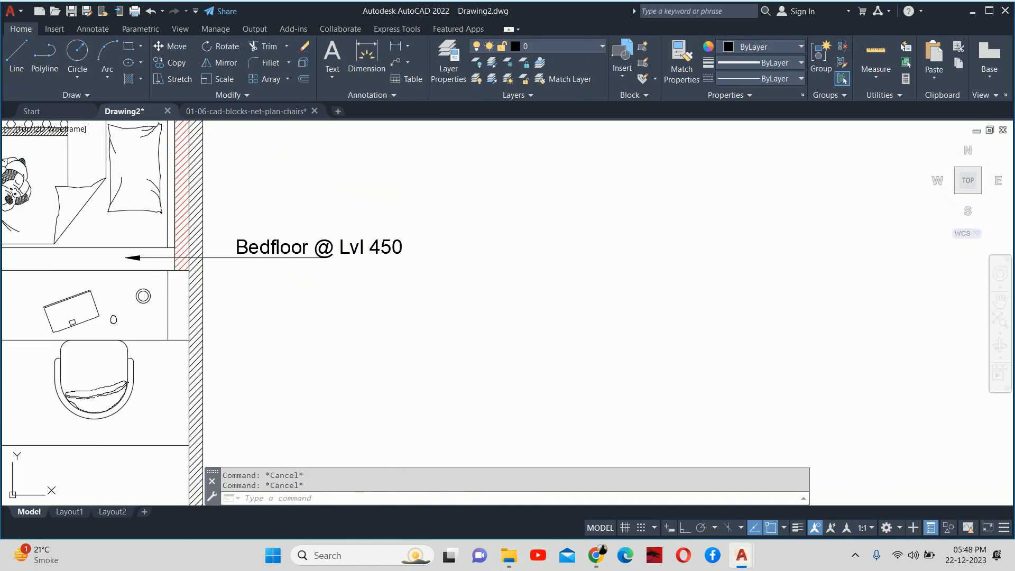
pyautogui.moveTo(258, 322); pyautogui.dragTo(669, 304, button='middle')
pyautogui.moveTo(353, 344); pyautogui.dragTo(559, 329, button='middle')
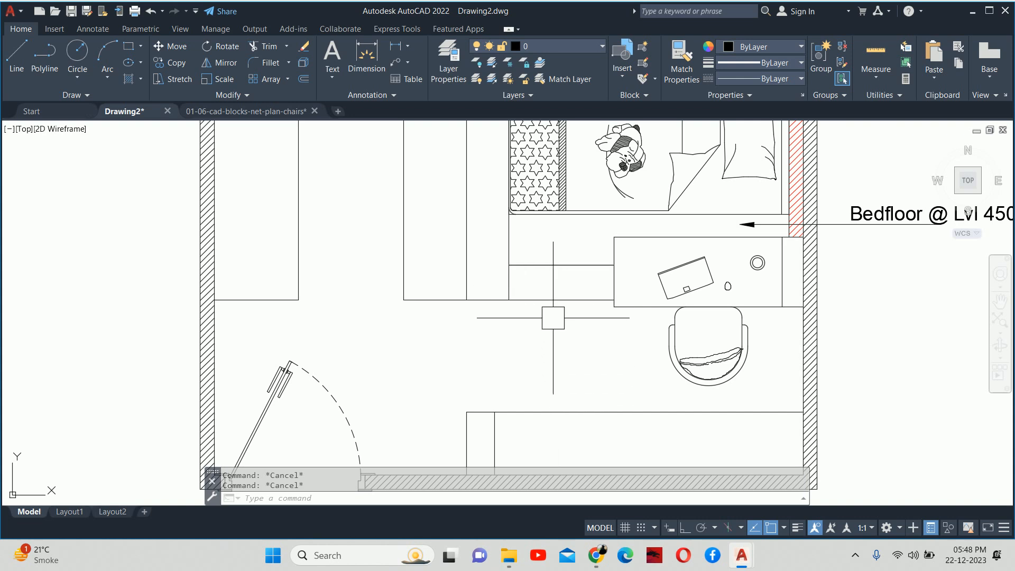
pyautogui.moveTo(567, 239)
pyautogui.mouseDown(button='middle')
pyautogui.moveTo(572, 295)
pyautogui.moveTo(527, 361)
pyautogui.mouseUp(button='middle')
pyautogui.write('o')
pyautogui.press('Return')
pyautogui.write('25')
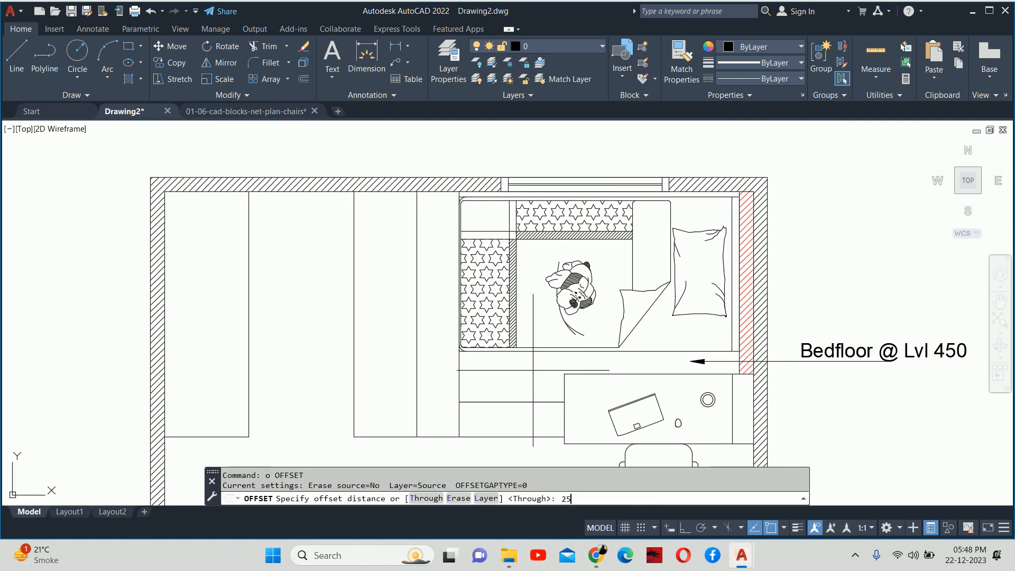
pyautogui.press('Return')
pyautogui.click(516, 402)
pyautogui.press('Escape')
pyautogui.press('Escape')
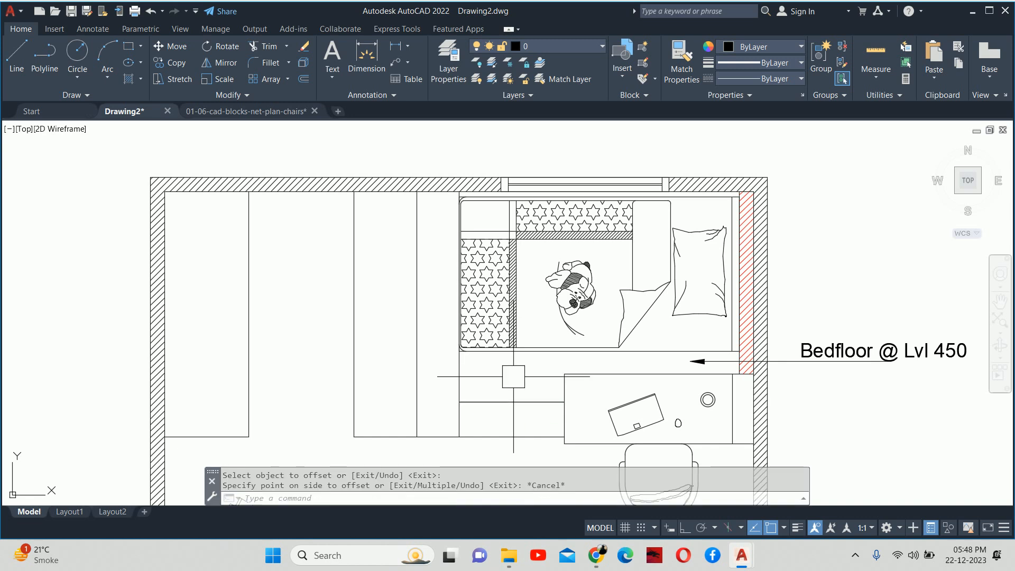
# - Draw a horizontal line from the desk's upper-left corner to the vertical line at the bed's left end
pyautogui.write('l')
pyautogui.press('Return')
pyautogui.click(564, 374)
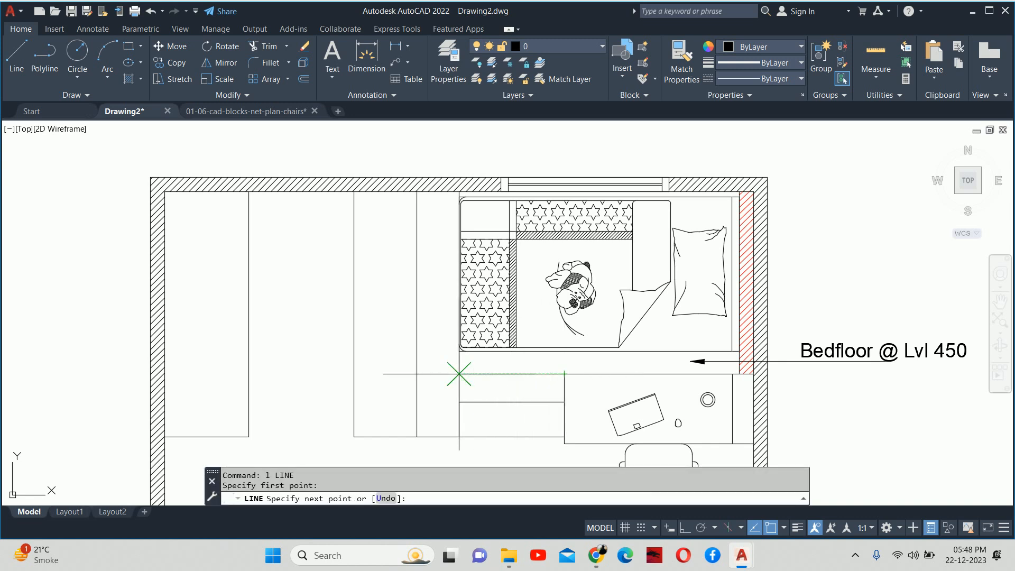
pyautogui.press('Escape')
pyautogui.press('Escape')
# - Delete the two overlapping horizontal step lines to the left of the desk
pyautogui.click(492, 379)
pyautogui.click(477, 404)
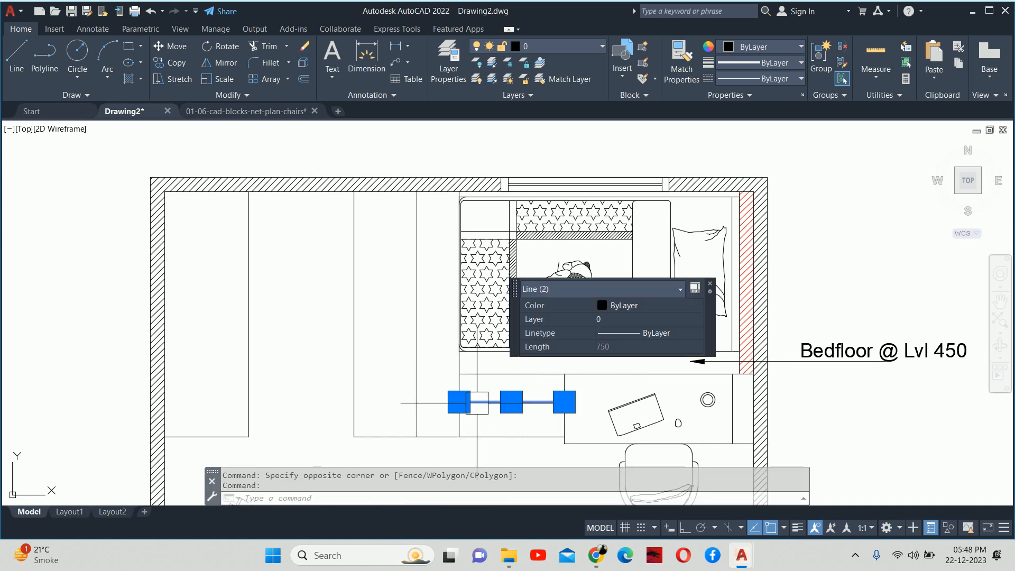
pyautogui.press('Escape')
# - Draw a vertical guide line from the midpoint of the new horizontal line down to the lower edge beside the desk
pyautogui.write('l')
pyautogui.press('Return')
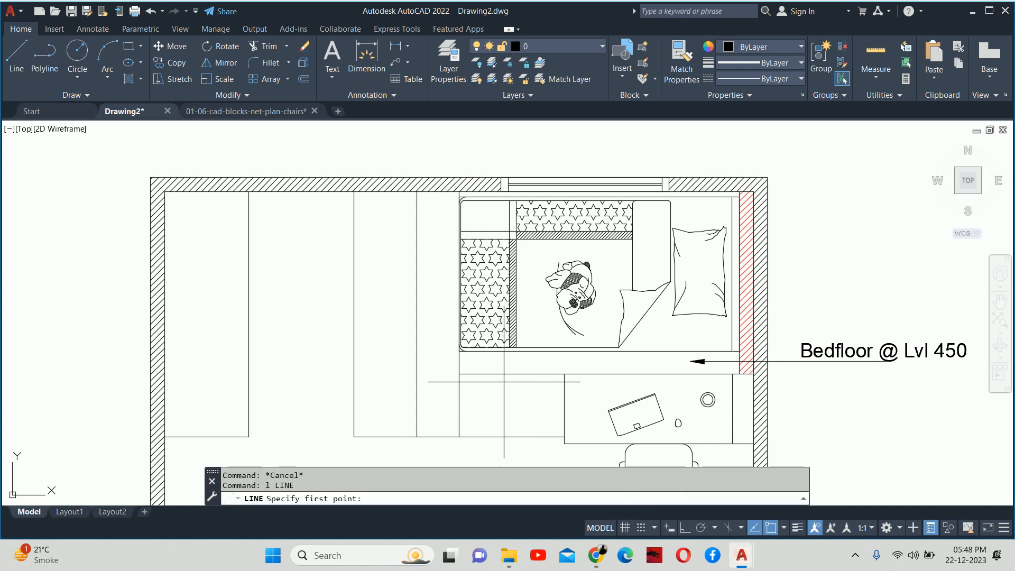
pyautogui.click(511, 374)
pyautogui.click(511, 437)
pyautogui.press('Escape')
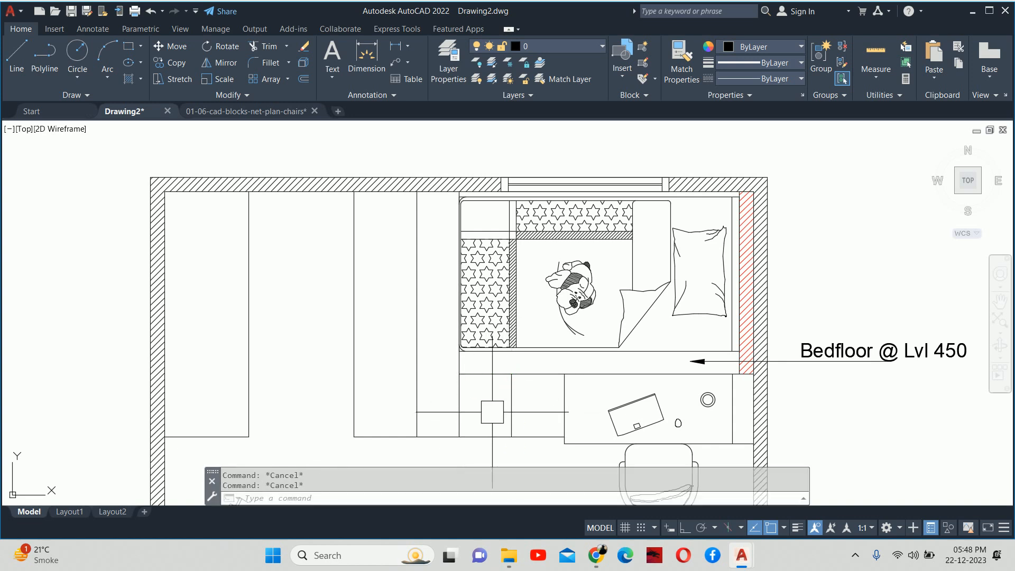
pyautogui.write('di')
pyautogui.press('Return')
pyautogui.press('Escape')
pyautogui.press('Escape')
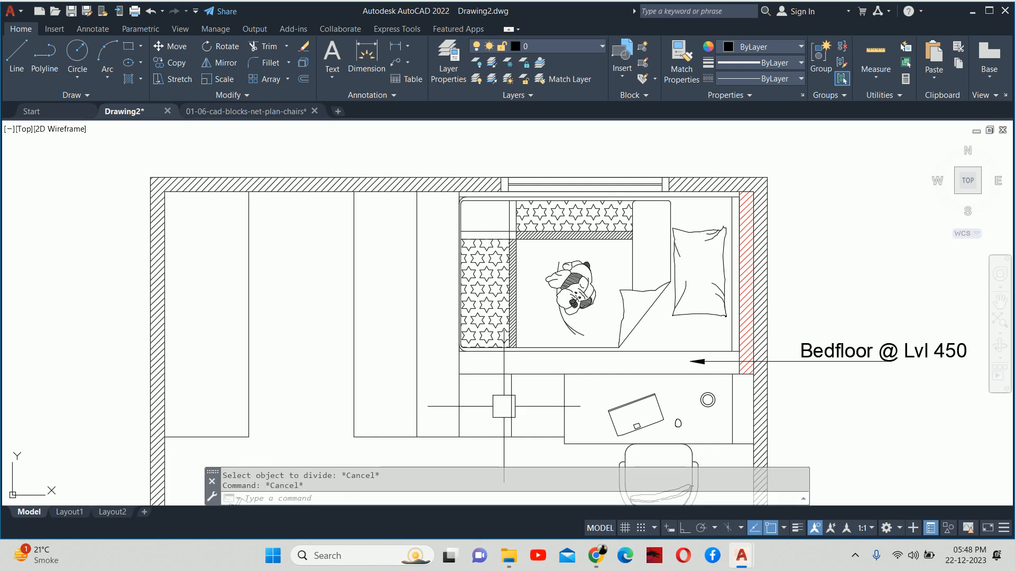
pyautogui.press('Escape')
# - Draw a horizontal line from the guide line's midpoint to the vertical line at the bed's left end
pyautogui.write('l')
pyautogui.press('Return')
pyautogui.click(510, 412)
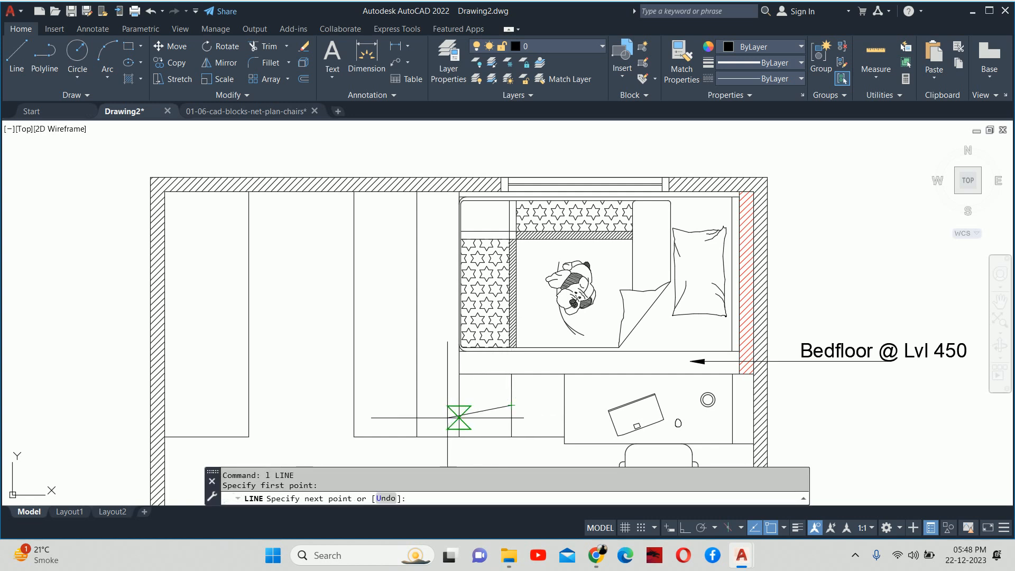
pyautogui.click(459, 412)
pyautogui.press('Escape')
pyautogui.press('Escape')
# - Extend the new middle line to the desk's left side and delete the vertical guide line
pyautogui.write('ex')
pyautogui.press('Return')
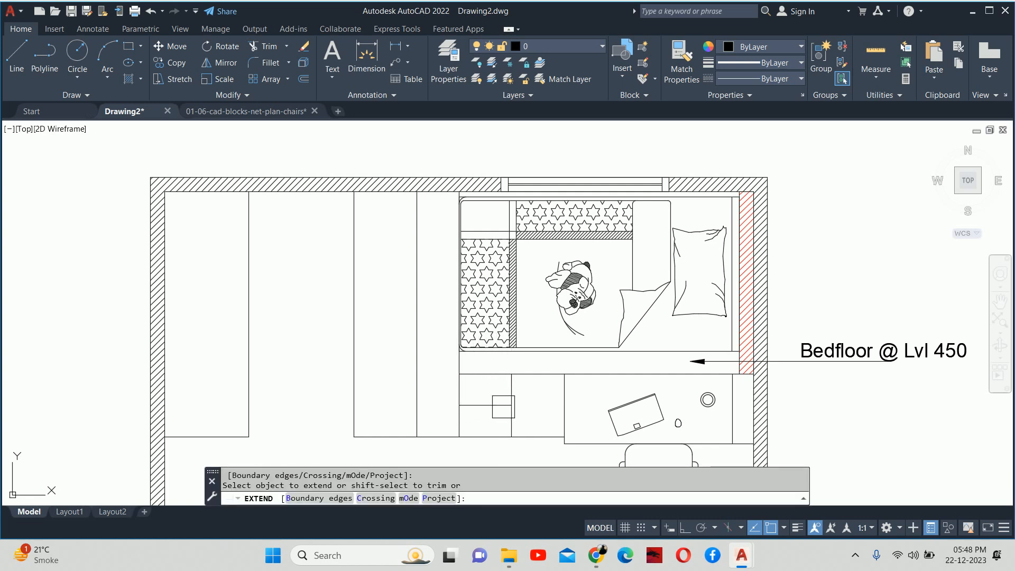
pyautogui.press('Escape')
pyautogui.press('Escape')
pyautogui.click(507, 394)
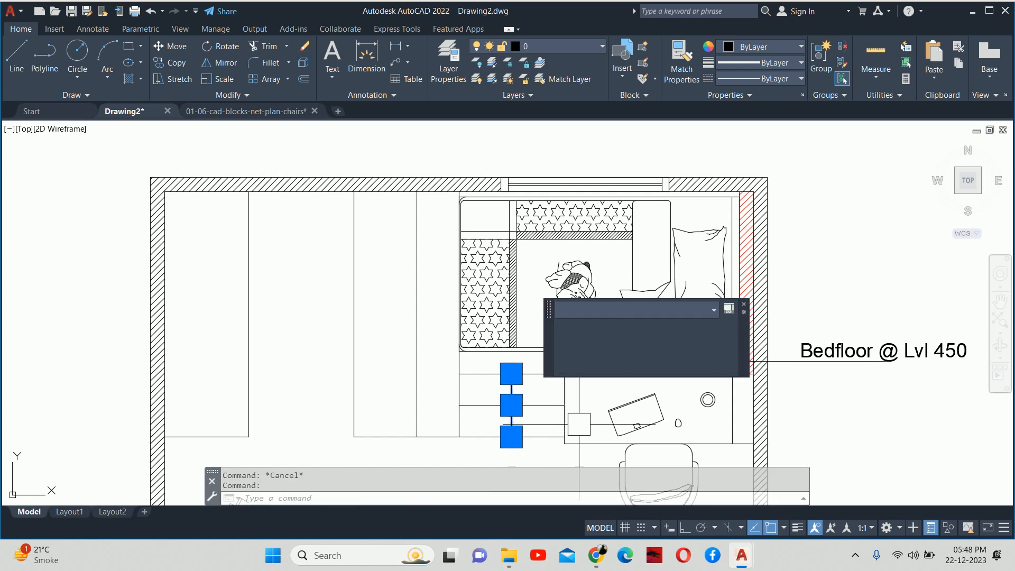
pyautogui.press('Delete')
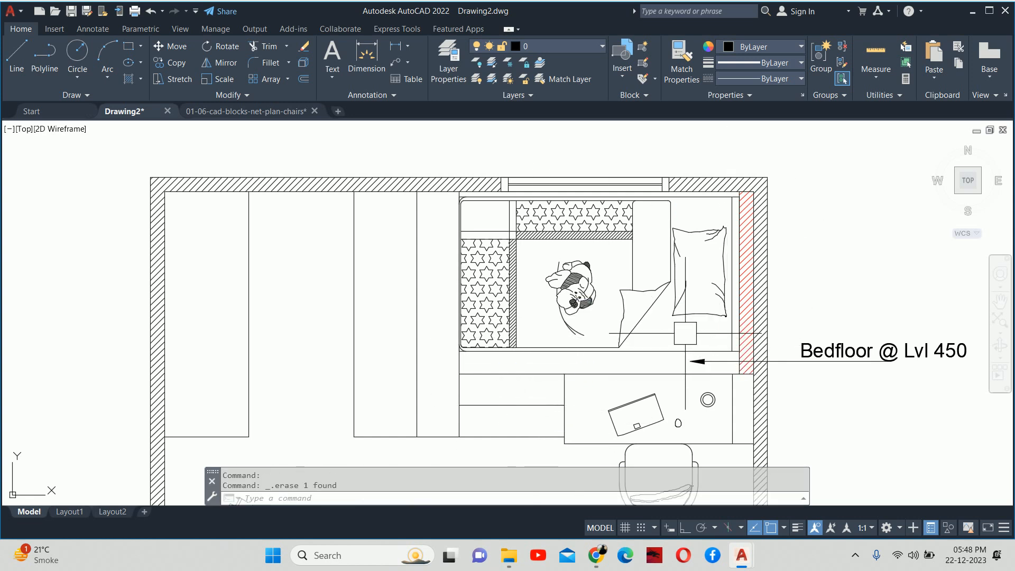
# - Change the bed floor level label to read "Bedfloor @ Lvl +450 from Floor"
pyautogui.scroll(-2, 687, 335)
pyautogui.moveTo(749, 298); pyautogui.dragTo(627, 282, button='middle')
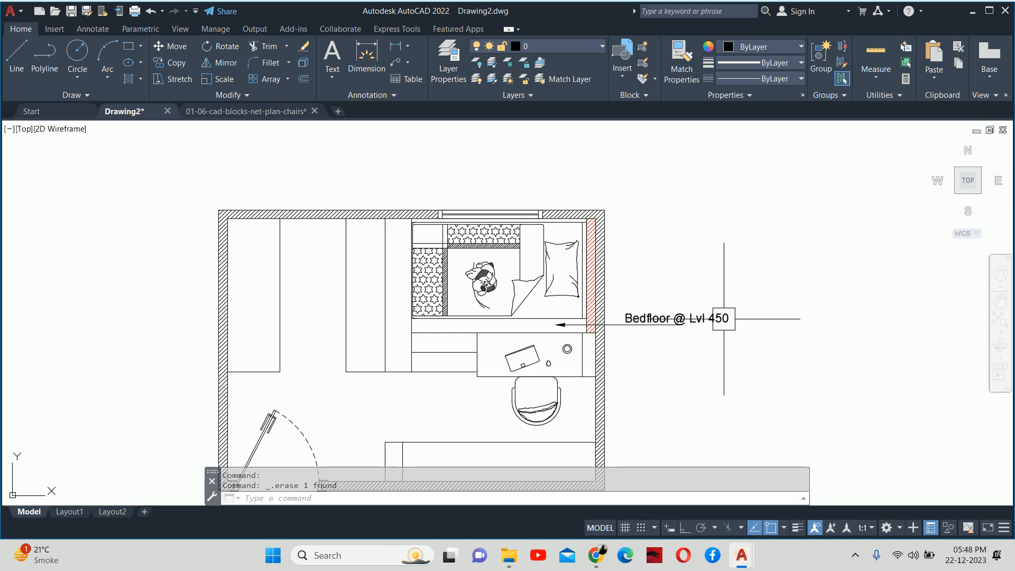
pyautogui.click(704, 312)
pyautogui.scroll(4, 704, 312)
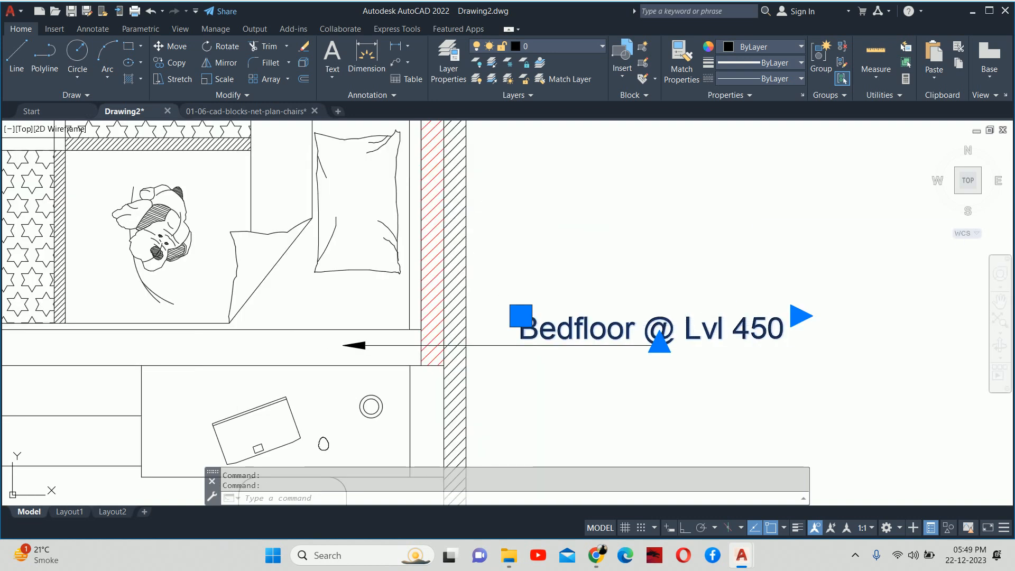
pyautogui.doubleClick(740, 334)
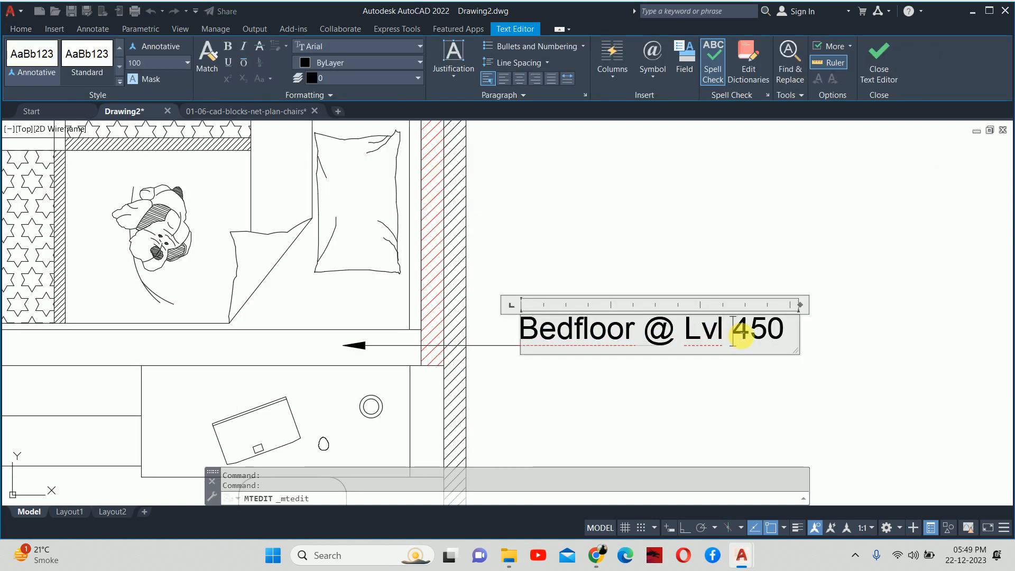
pyautogui.write('+')
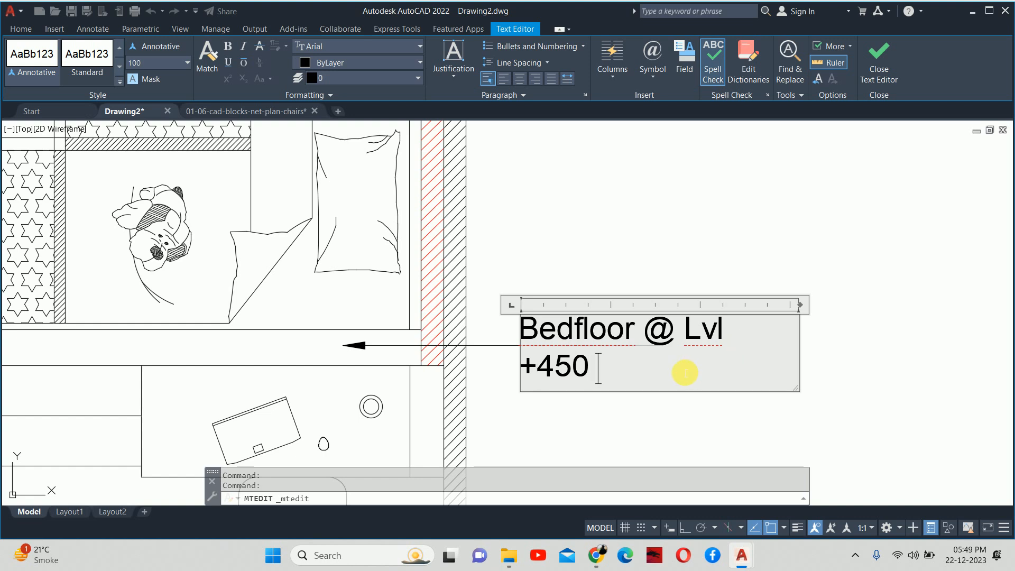
pyautogui.write(' Gr')
pyautogui.press('BackSpace')
pyautogui.press('BackSpace')
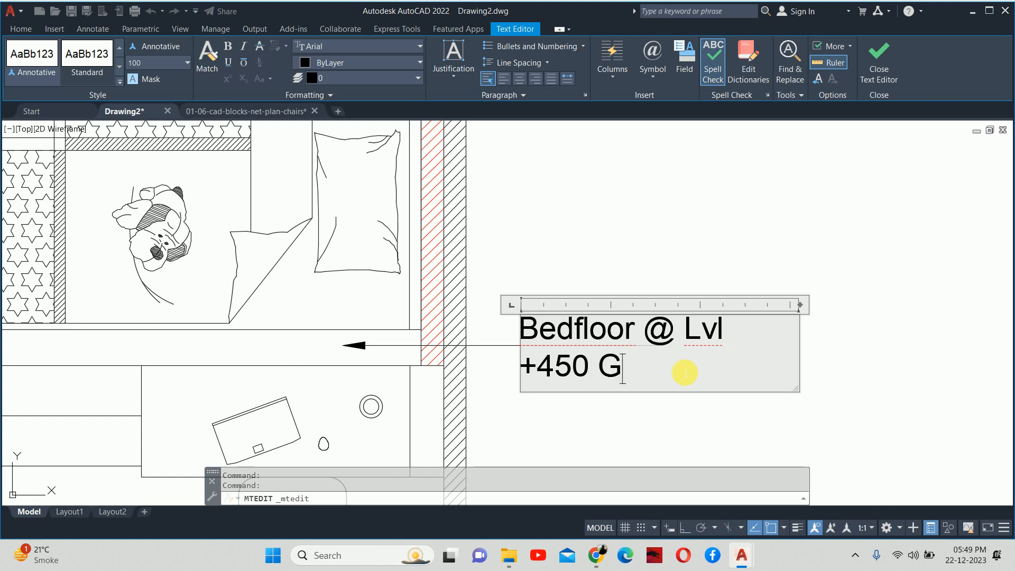
pyautogui.write('from ')
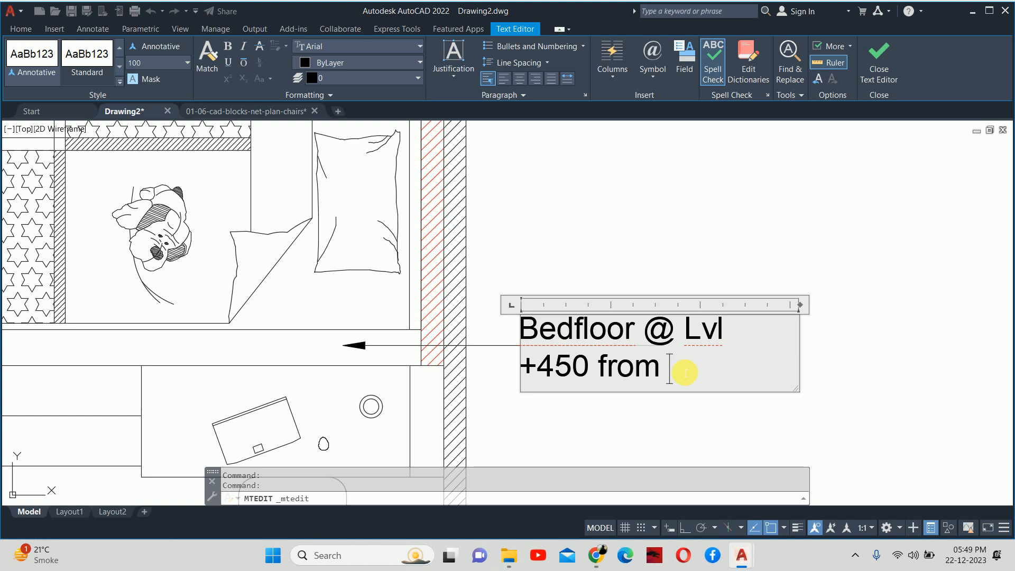
pyautogui.write('Fllo')
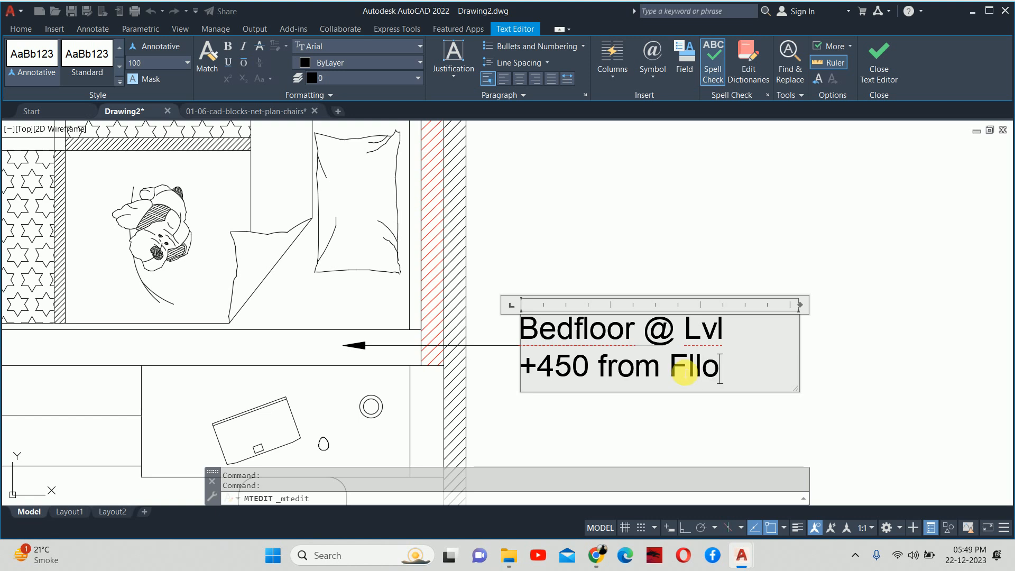
pyautogui.press('BackSpace')
pyautogui.press('BackSpace')
pyautogui.press('BackSpace')
pyautogui.write('loor')
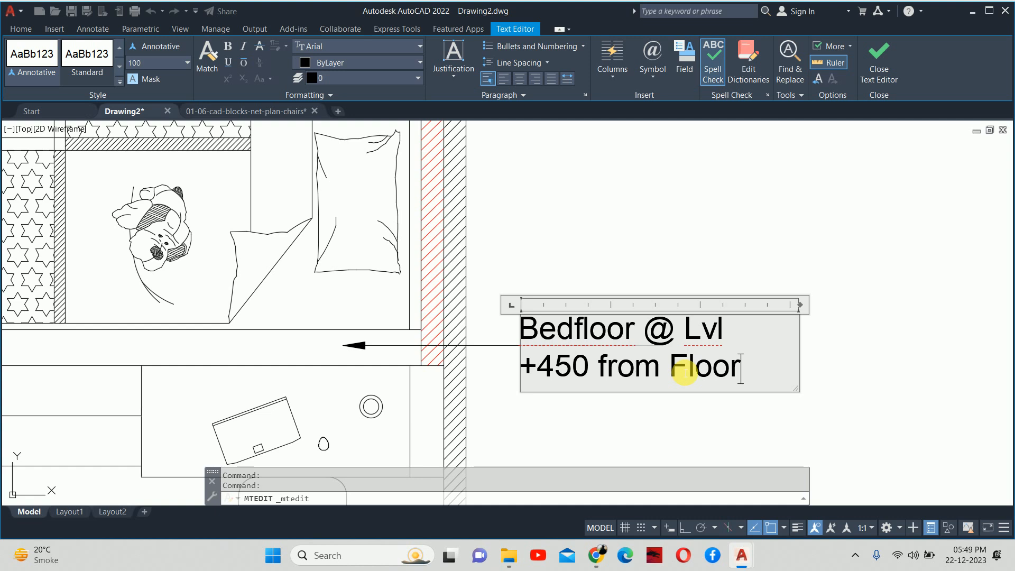
# - Extend the label's ending to "from Ground Floor Level" and finish editing the text
pyautogui.click(669, 369)
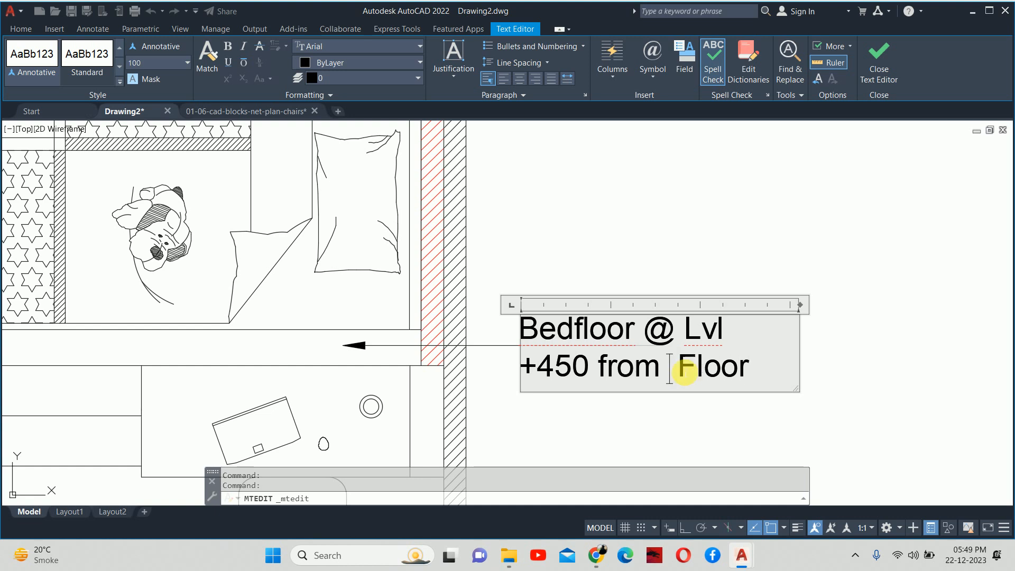
pyautogui.write('Gro')
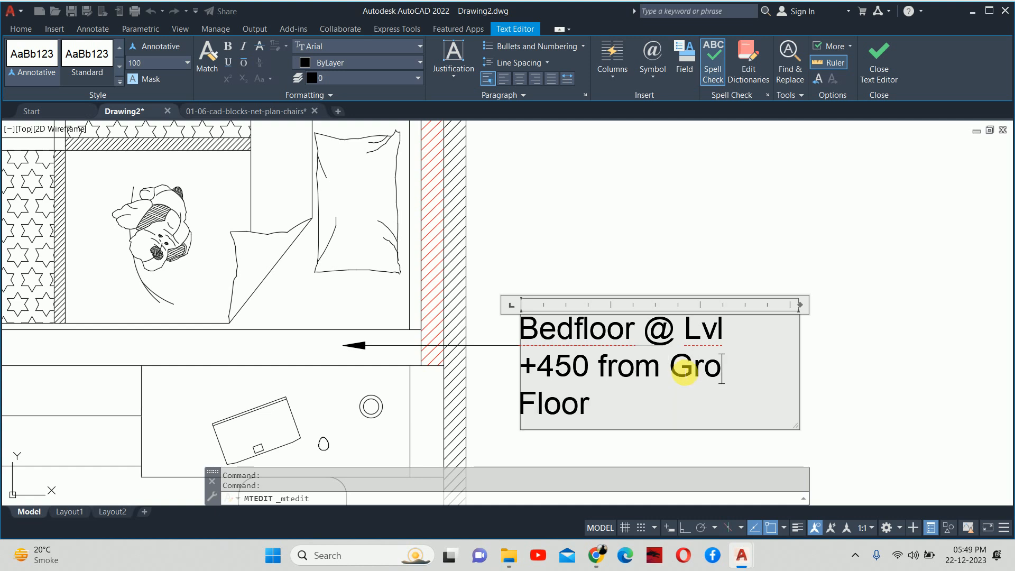
pyautogui.write('unf')
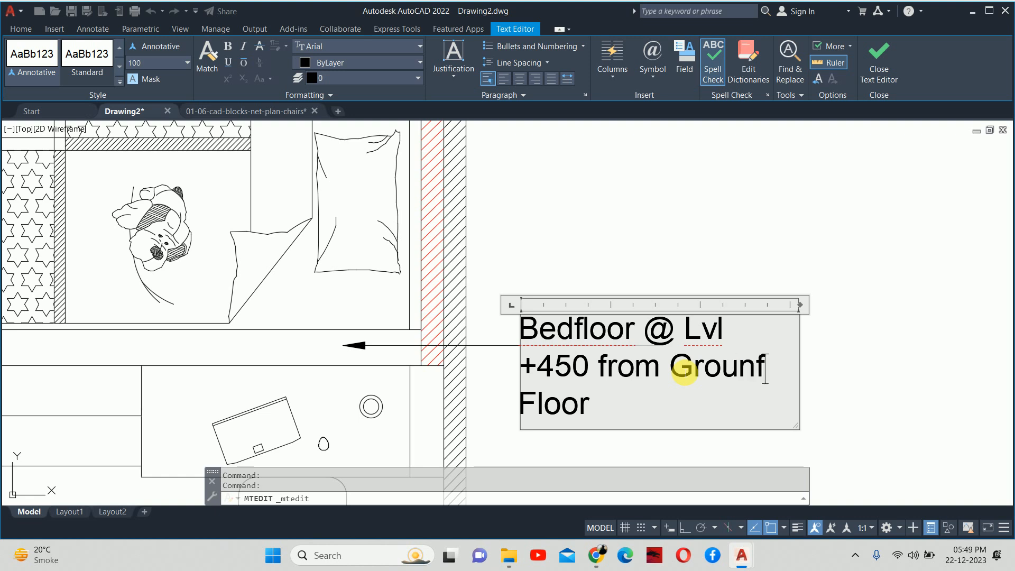
pyautogui.press('BackSpace')
pyautogui.write('d')
pyautogui.write(' Floor Level')
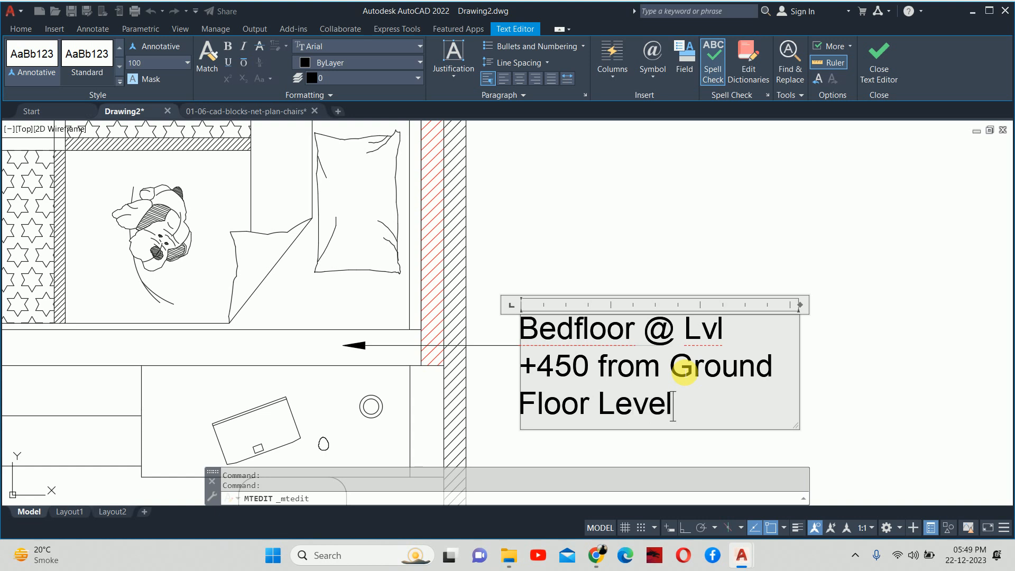
pyautogui.click(673, 286)
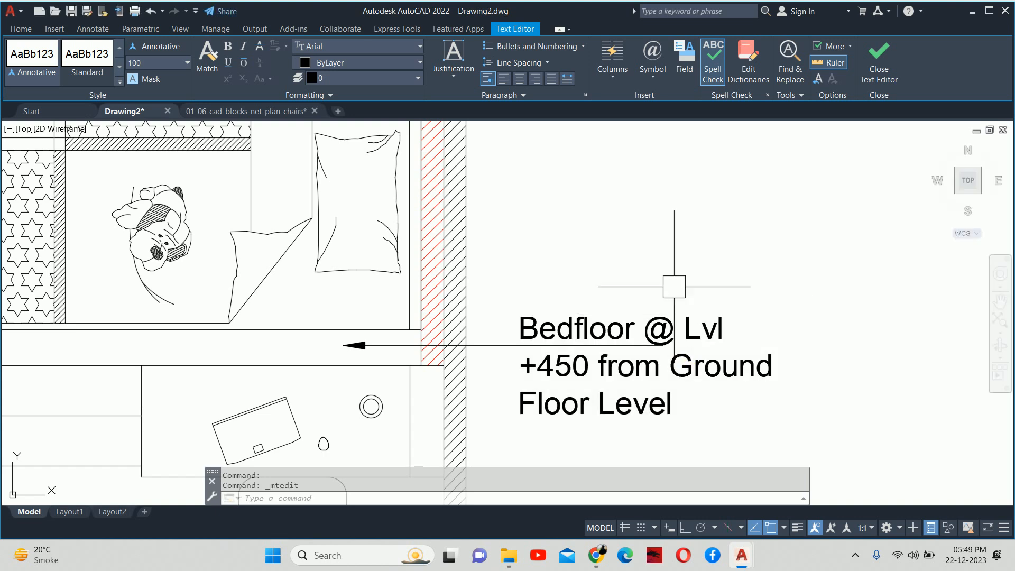
# - Set the bed floor label's text height to 50
pyautogui.scroll(-2, 626, 325)
pyautogui.click(766, 294)
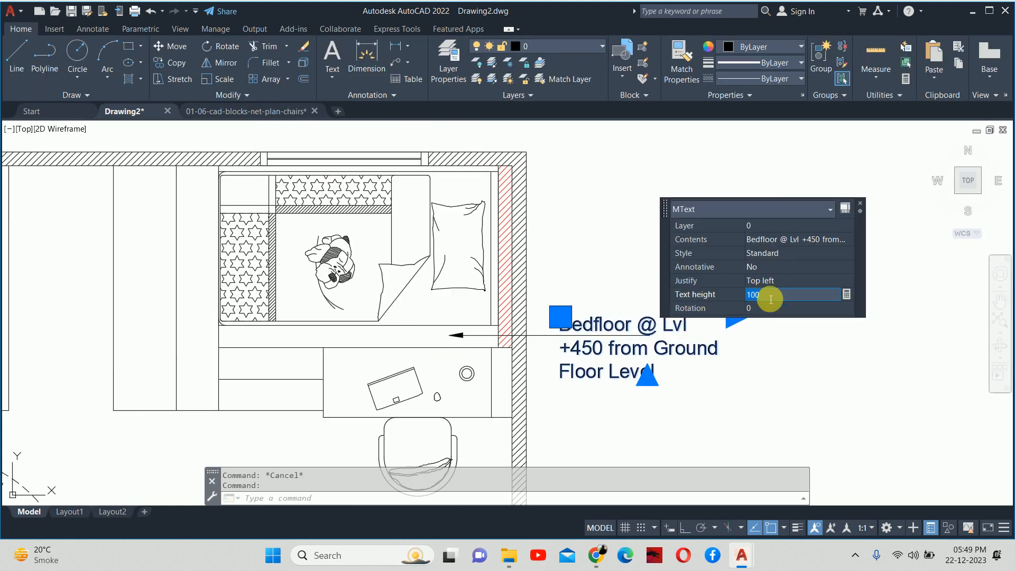
pyautogui.write('50')
pyautogui.click(703, 309)
pyautogui.press('Escape')
pyautogui.click(662, 316)
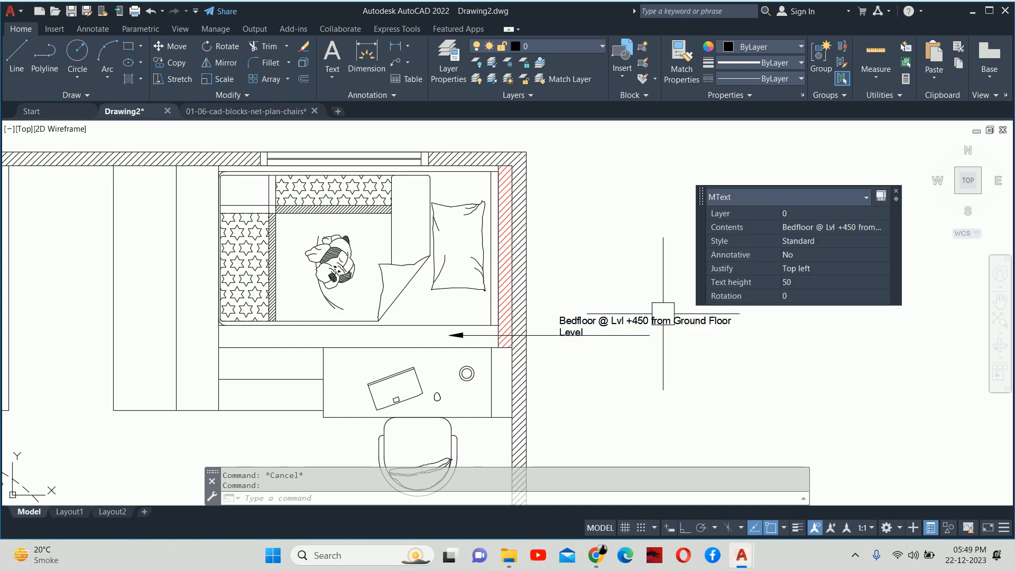
# - Narrow the bed floor label's text frame so it wraps into two lines after "+450"
pyautogui.moveTo(662, 316); pyautogui.dragTo(589, 339, button='middle')
pyautogui.click(661, 339)
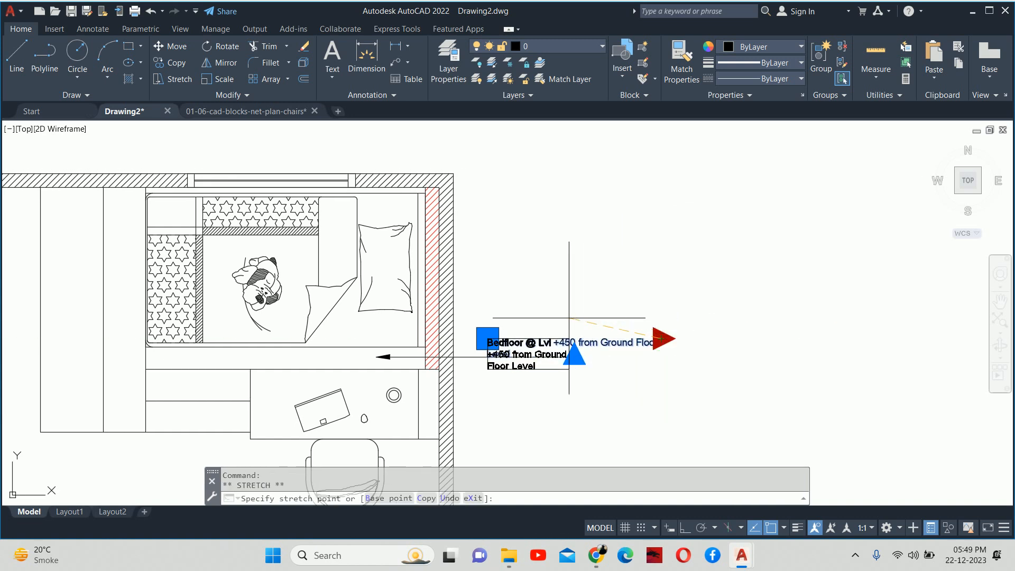
pyautogui.press('Escape')
pyautogui.press('Escape')
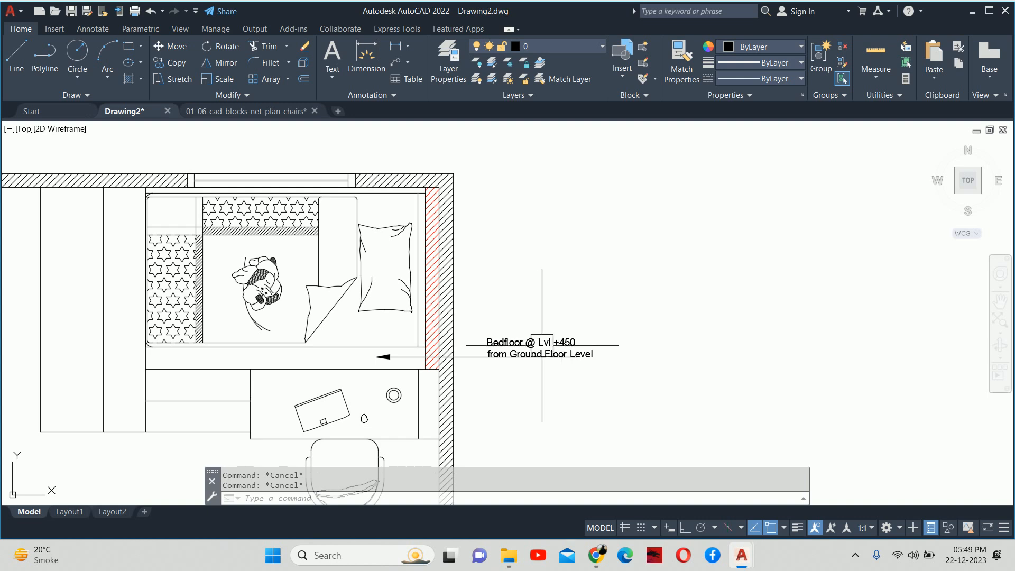
# - Move the bed floor label so the leader line runs between its two text lines
pyautogui.write('m')
pyautogui.press('Return')
pyautogui.click(532, 343)
pyautogui.press('Return')
pyautogui.scroll(6, 514, 371)
pyautogui.click(519, 370)
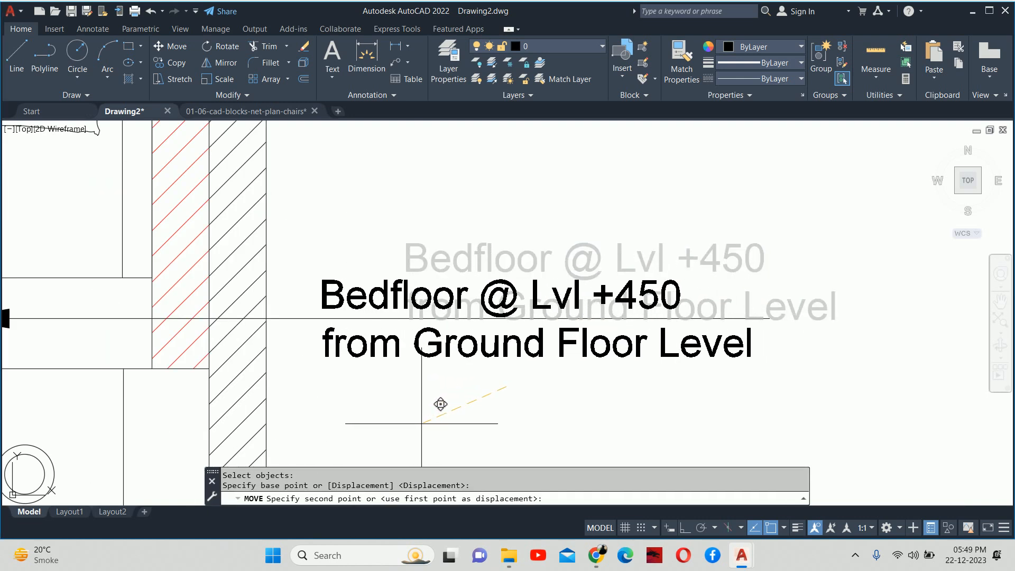
pyautogui.press('Escape')
pyautogui.press('Escape')
pyautogui.scroll(-5, 430, 404)
pyautogui.scroll(-5, 553, 335)
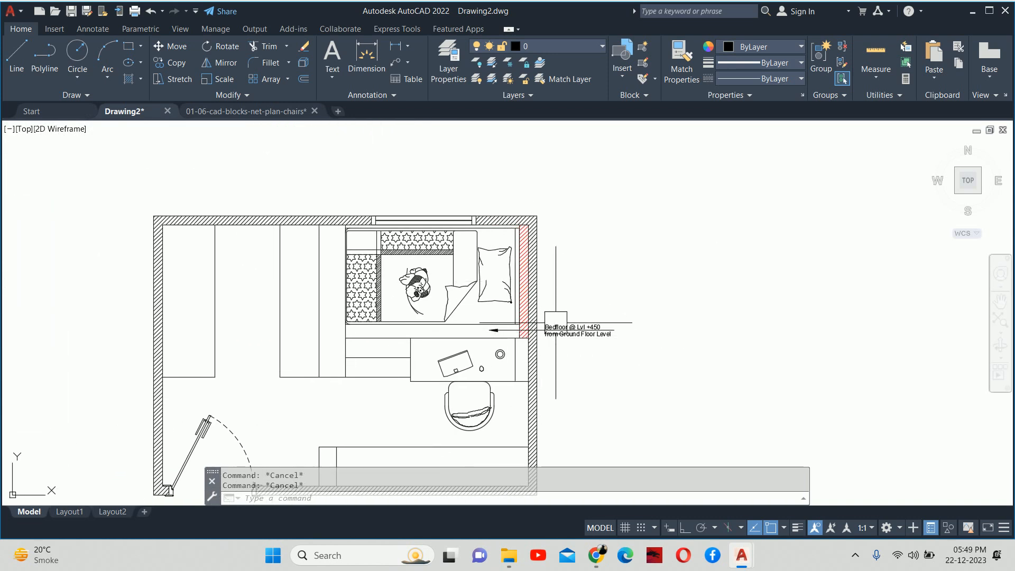
# - Draw a horizontal leader without text from the red hatched wall behind the bed out past the outer wall, with Ortho on
pyautogui.write('co')
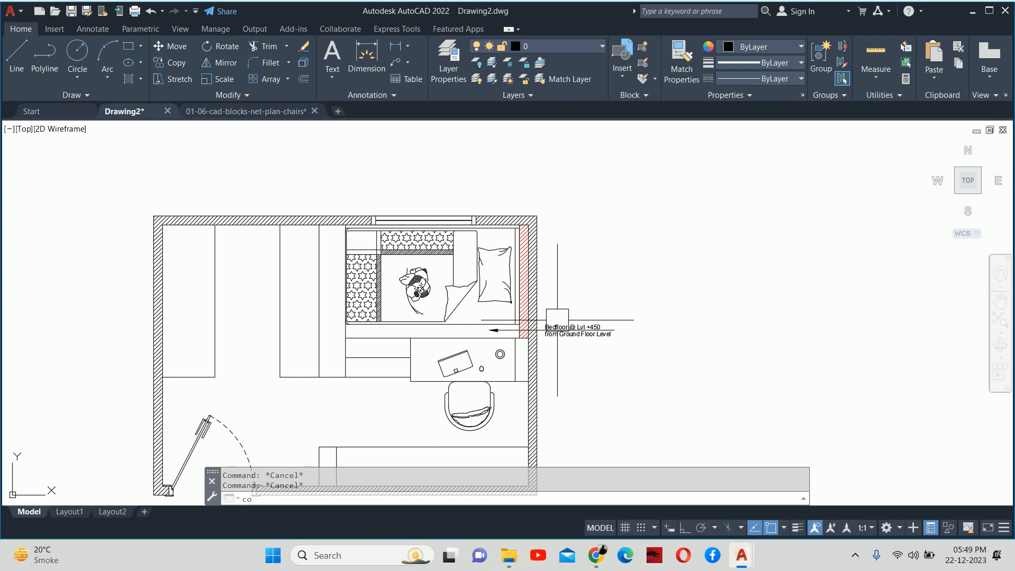
pyautogui.press('Escape')
pyautogui.write('le')
pyautogui.press('Return')
pyautogui.scroll(6, 538, 264)
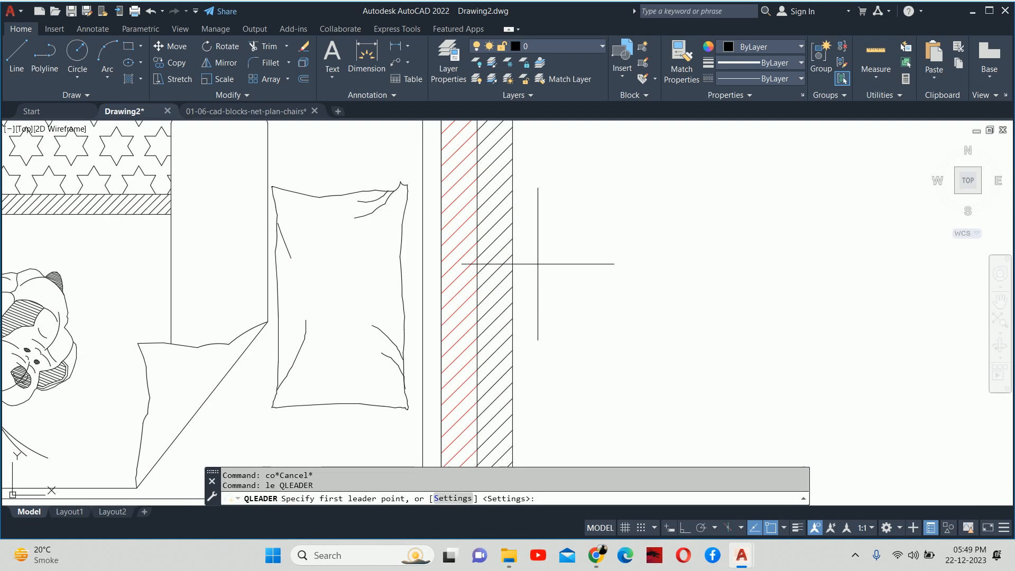
pyautogui.click(483, 276)
pyautogui.scroll(-6, 638, 325)
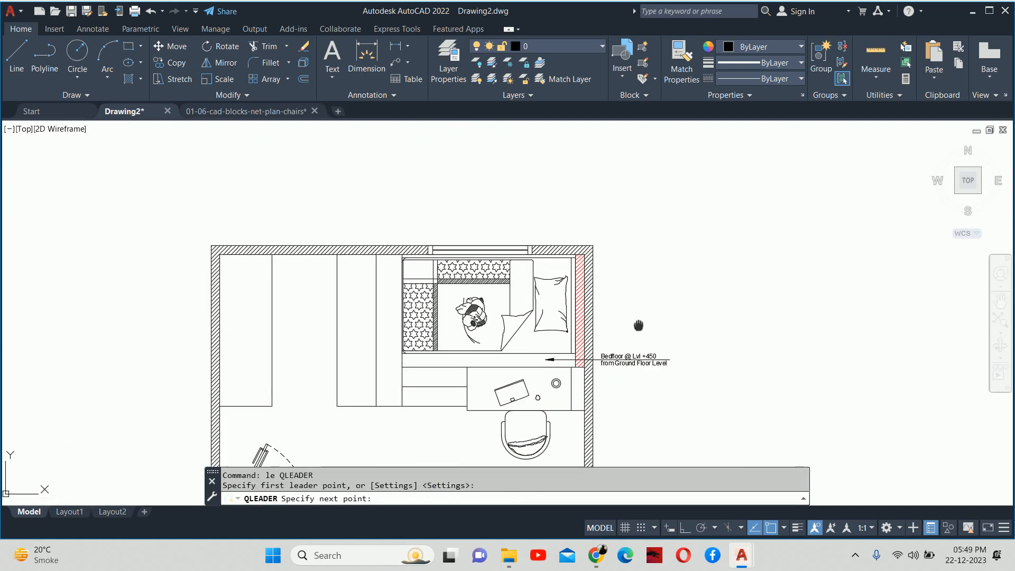
pyautogui.moveTo(639, 326); pyautogui.dragTo(539, 281, button='middle')
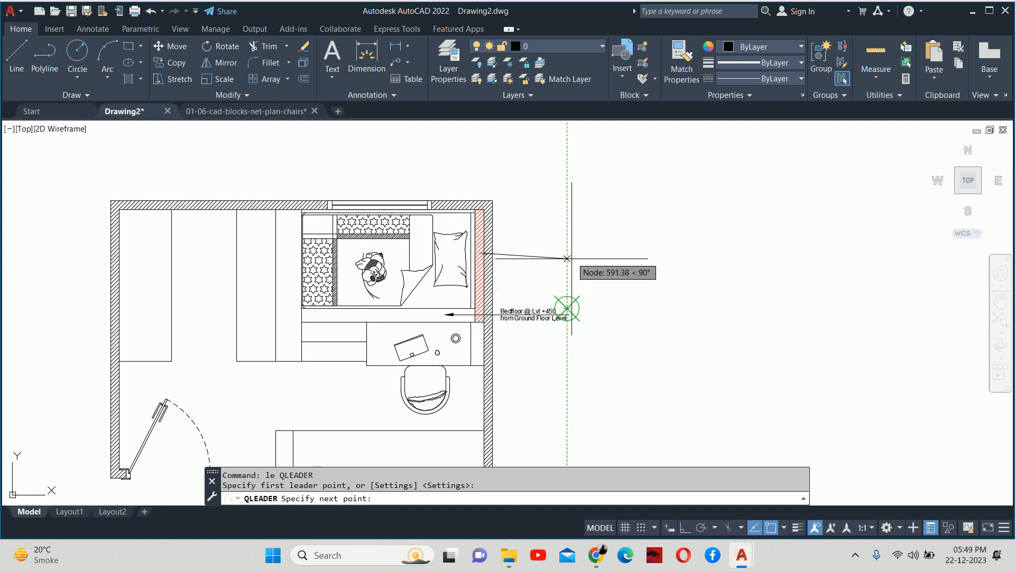
pyautogui.press('F8')
pyautogui.press('Escape')
pyautogui.press('Escape')
pyautogui.press('Escape')
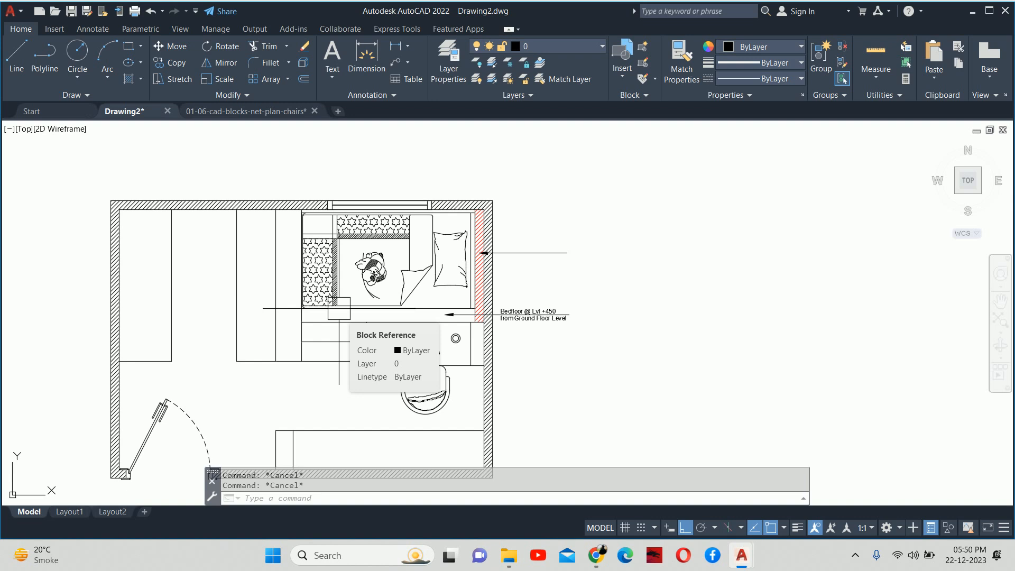
# - Copy the bed floor label straight up onto the new leader at the red hatched wall
pyautogui.write('co')
pyautogui.press('Return')
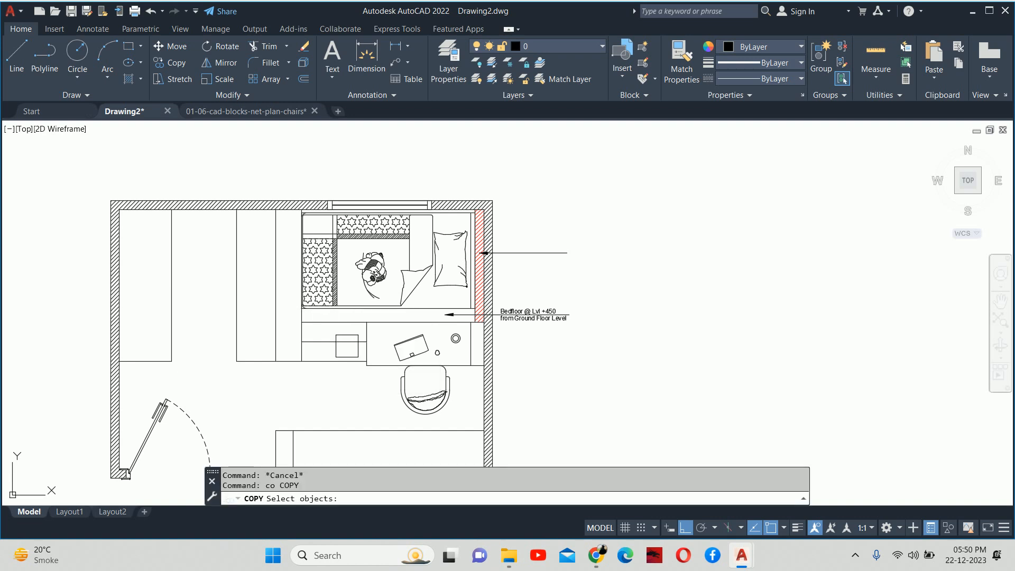
pyautogui.click(518, 316)
pyautogui.press('Return')
pyautogui.scroll(4, 571, 293)
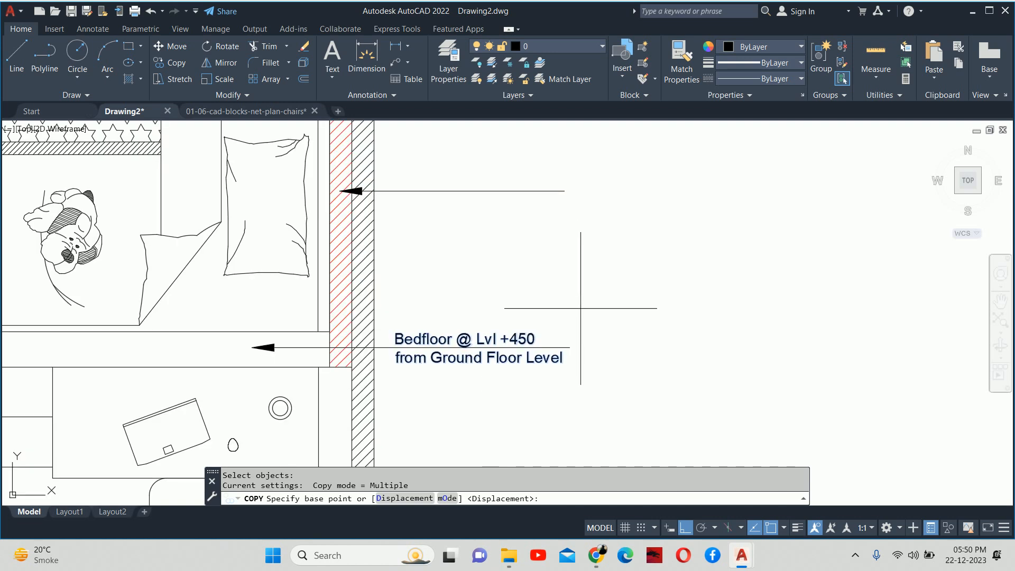
pyautogui.click(570, 346)
pyautogui.click(586, 189)
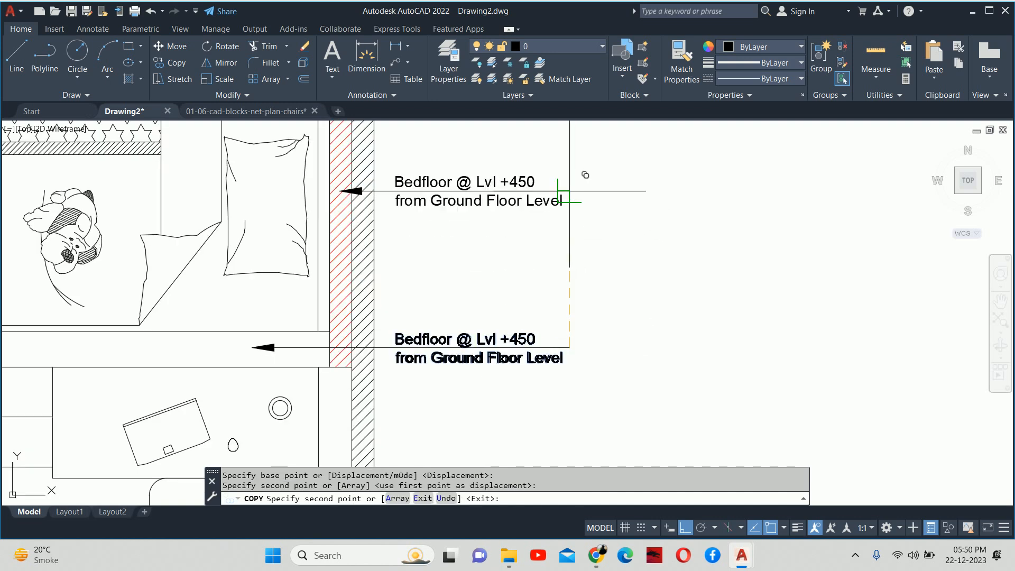
pyautogui.press('Escape')
# - Replace "Bedfloor" in the copied label with "Ledge wall behind Bed"
pyautogui.doubleClick(443, 198)
pyautogui.moveTo(456, 183); pyautogui.dragTo(352, 185)
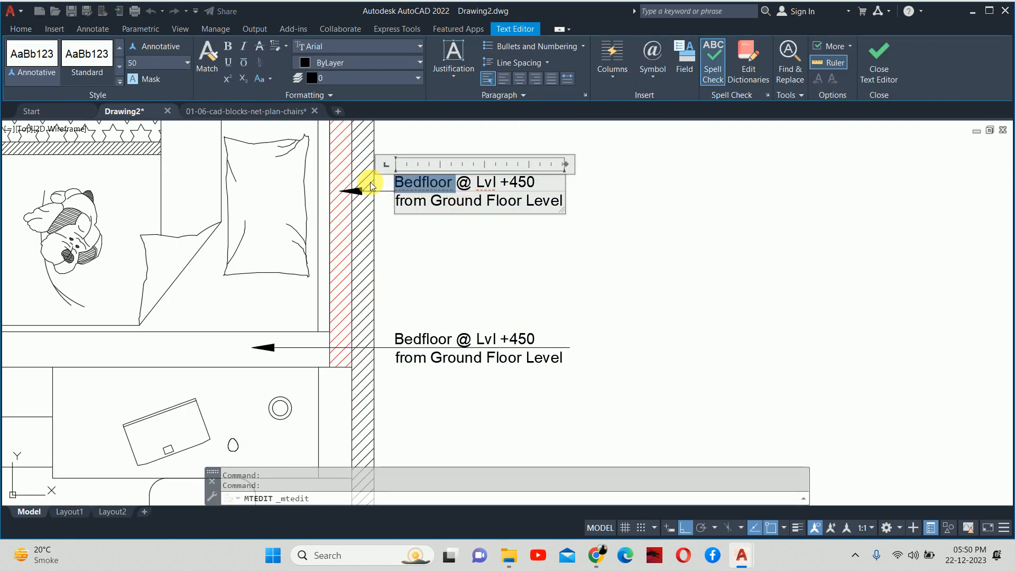
pyautogui.write('Ledge wa')
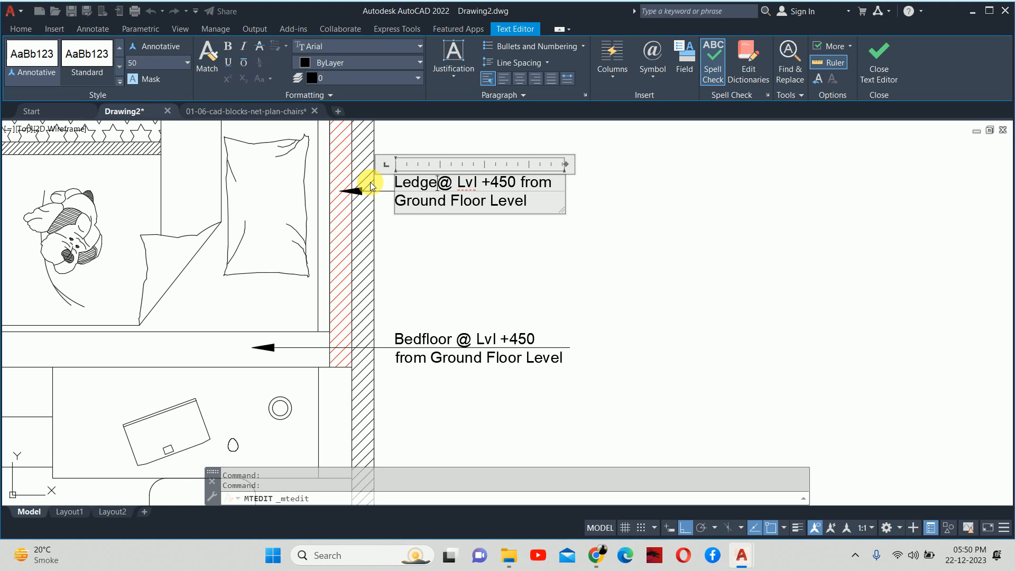
pyautogui.write('ll ')
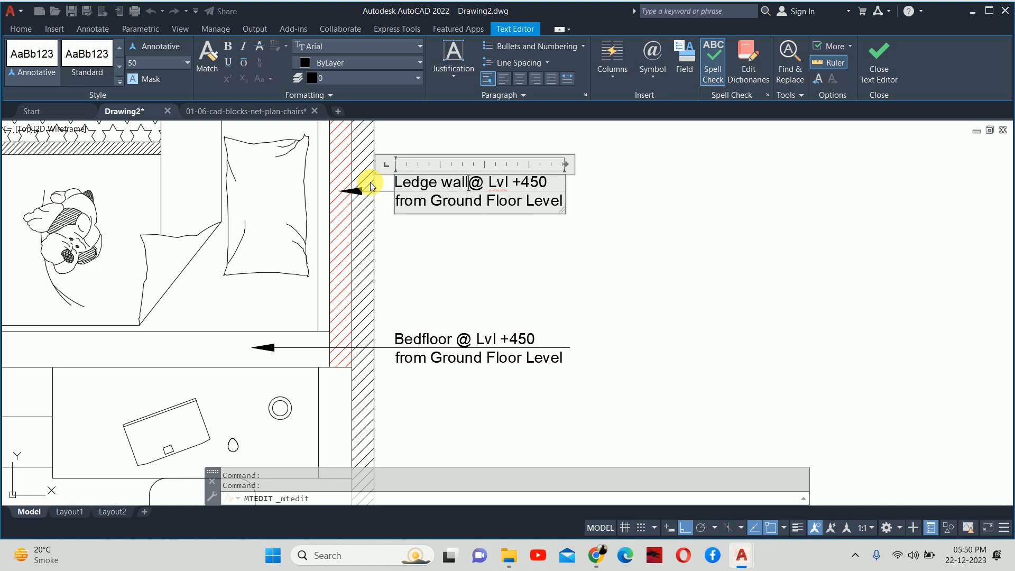
pyautogui.write('behind ')
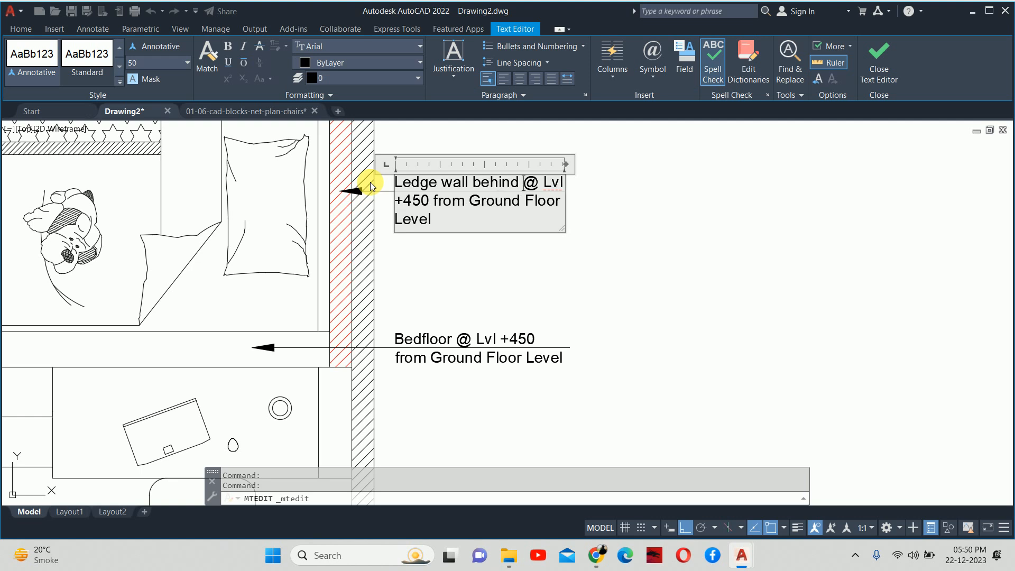
pyautogui.write('Bed')
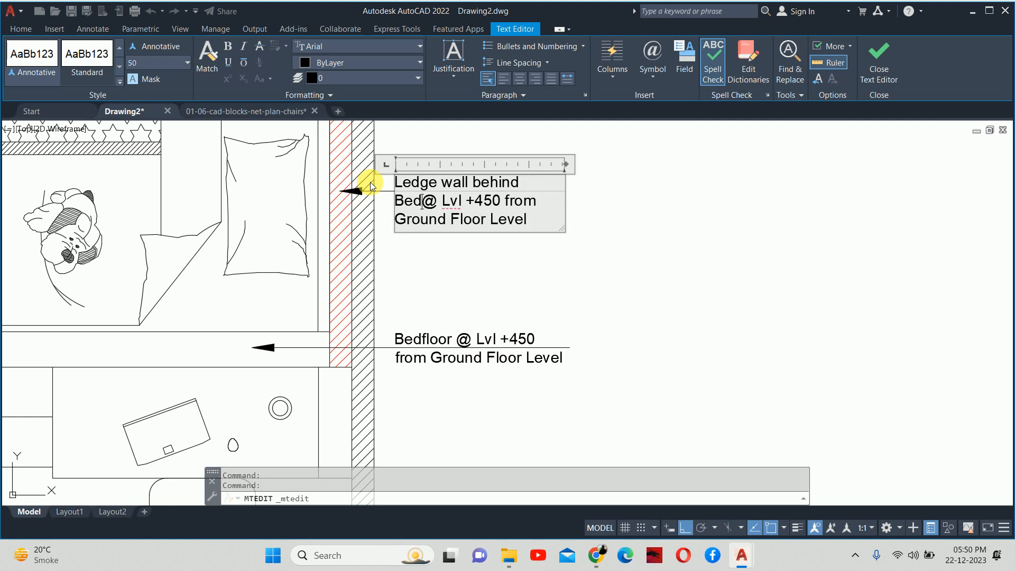
# - Replace the text after "Bed" in the ledge wall label with "of +1200 from Ground Floor Level", starting on a new line
pyautogui.press('Delete')
pyautogui.press('Delete')
pyautogui.press('Delete')
pyautogui.press('Delete')
pyautogui.press('Delete')
pyautogui.press('Delete')
pyautogui.press('Delete')
pyautogui.press('Delete')
pyautogui.press('Delete')
pyautogui.press('Delete')
pyautogui.press('Delete')
pyautogui.press('Delete')
pyautogui.press('Delete')
pyautogui.press('Delete')
pyautogui.press('Delete')
pyautogui.press('Delete')
pyautogui.press('Delete')
pyautogui.press('Delete')
pyautogui.press('Delete')
pyautogui.press('Delete')
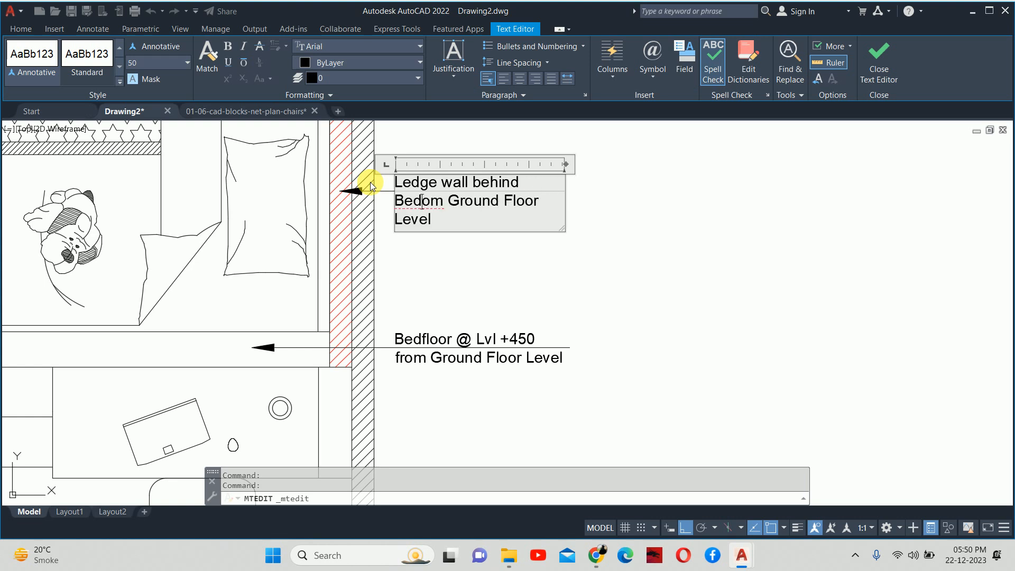
pyautogui.press('Return')
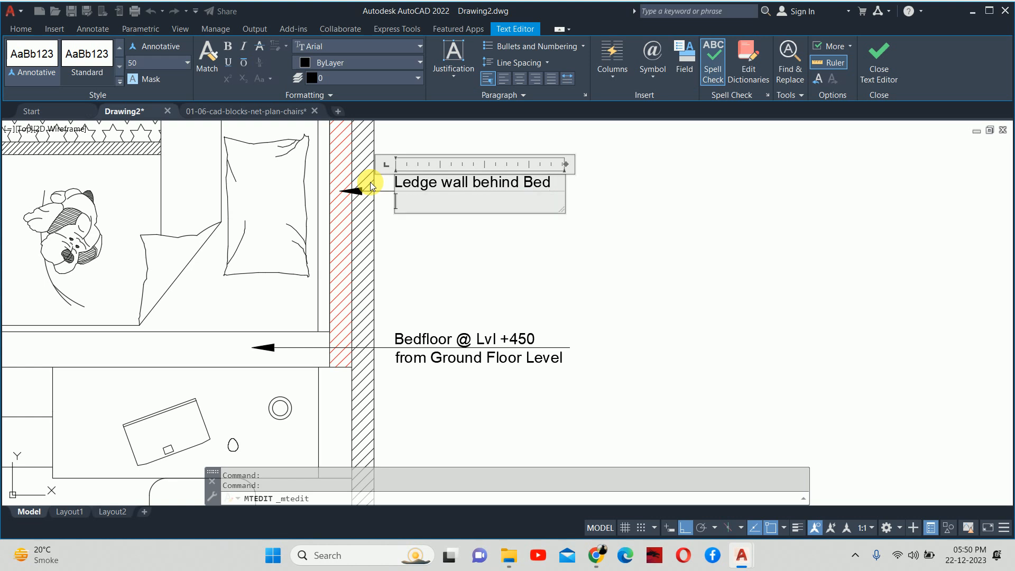
pyautogui.write('of +1200 from')
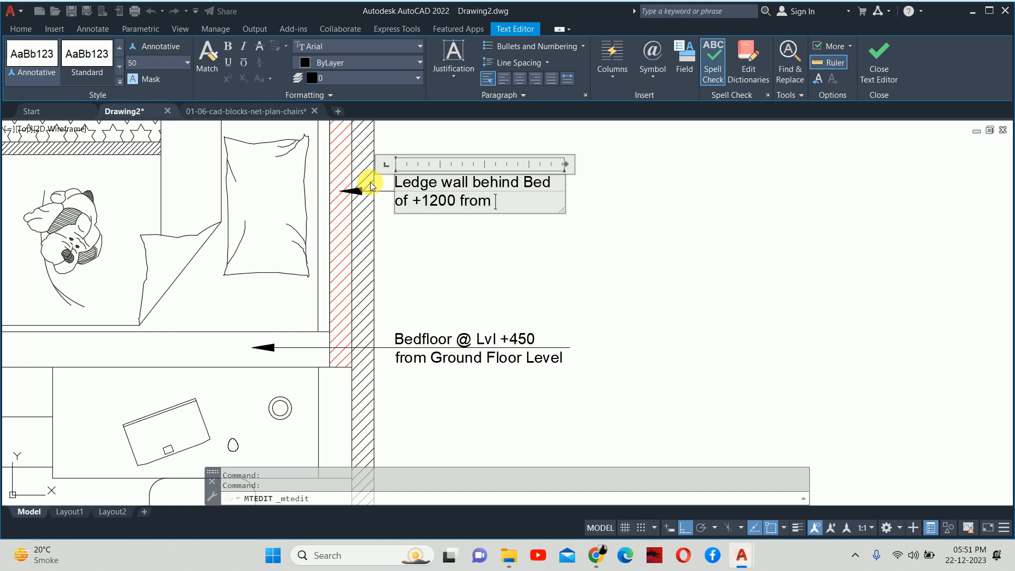
pyautogui.write(' Ground FLoo')
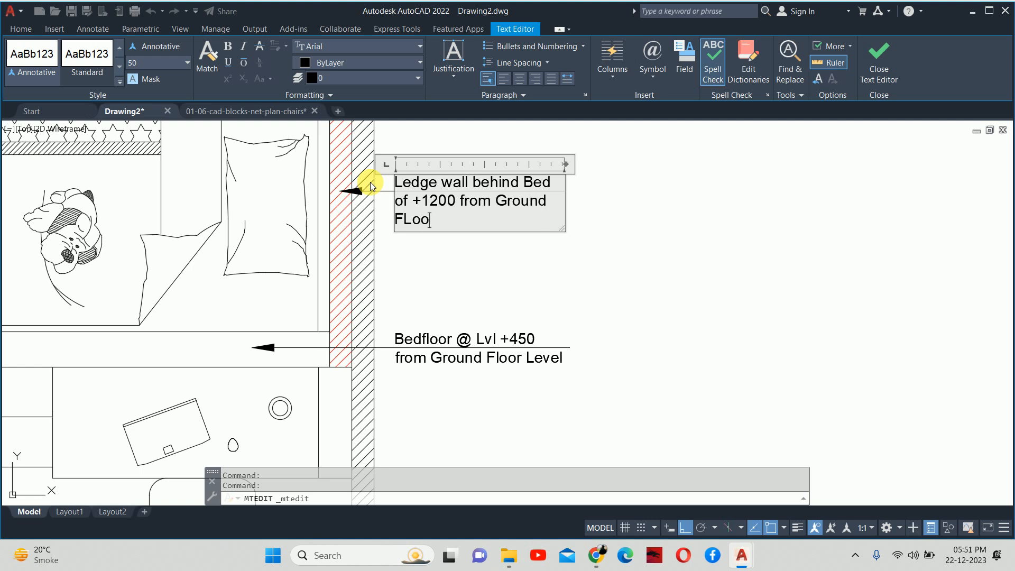
pyautogui.press('BackSpace')
pyautogui.press('BackSpace')
pyautogui.press('BackSpace')
pyautogui.write('loor Level')
pyautogui.press('Escape')
pyautogui.press('Escape')
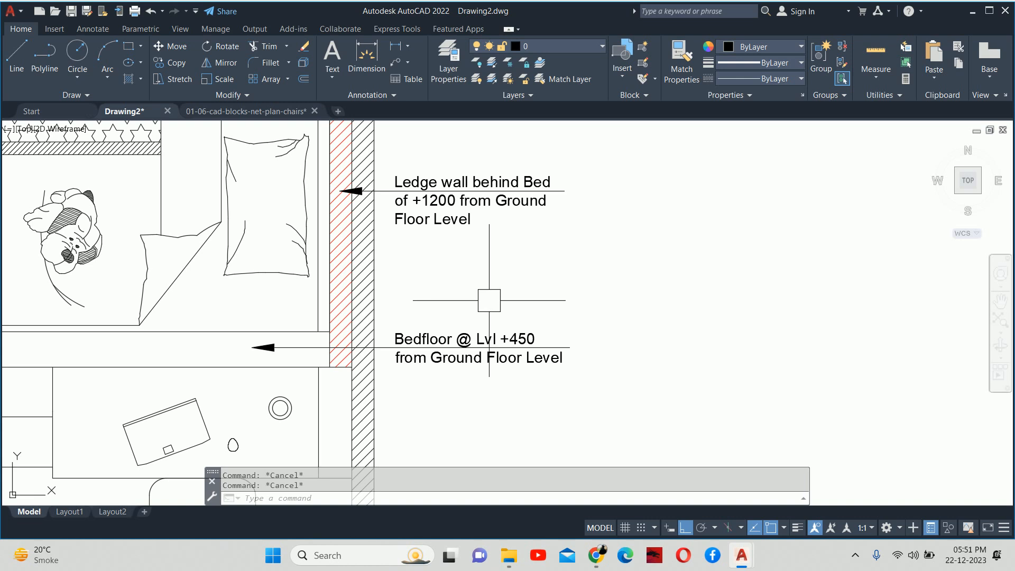
# - Draw a horizontal leader without text from the long shelf unit along the lower wall out past the outer wall beside the bed labels
pyautogui.scroll(-6, 486, 298)
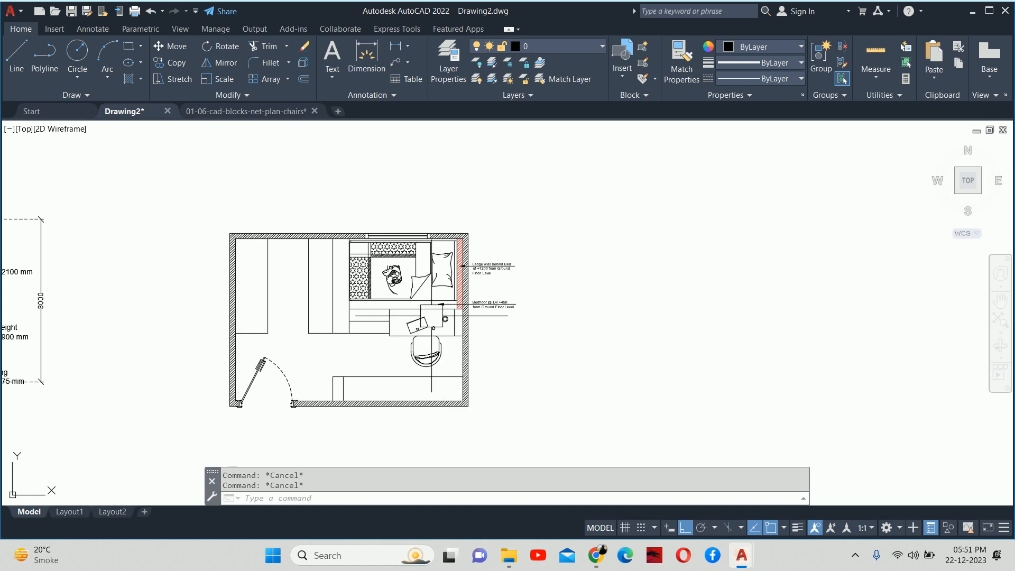
pyautogui.scroll(4, 447, 294)
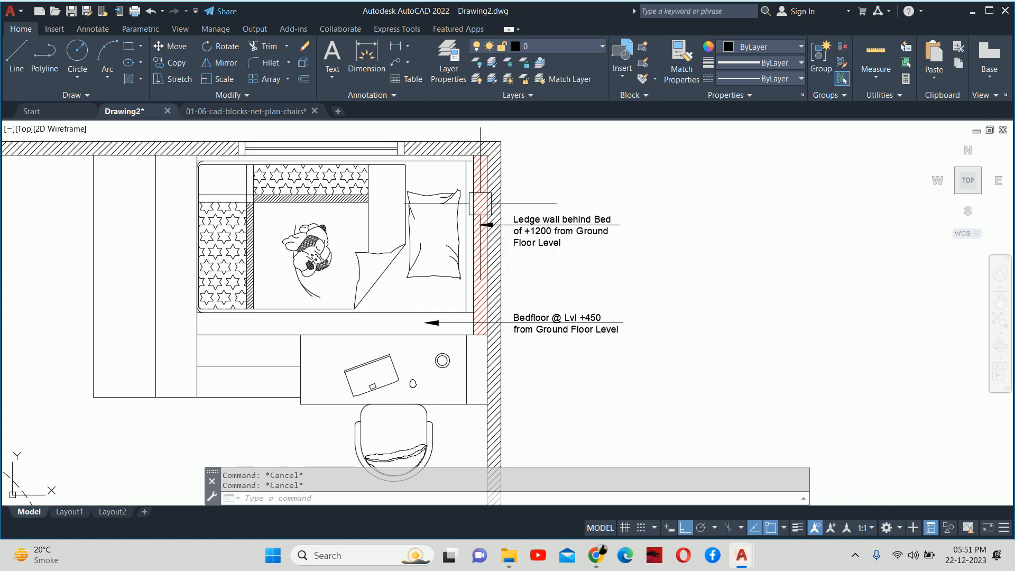
pyautogui.scroll(-2, 427, 211)
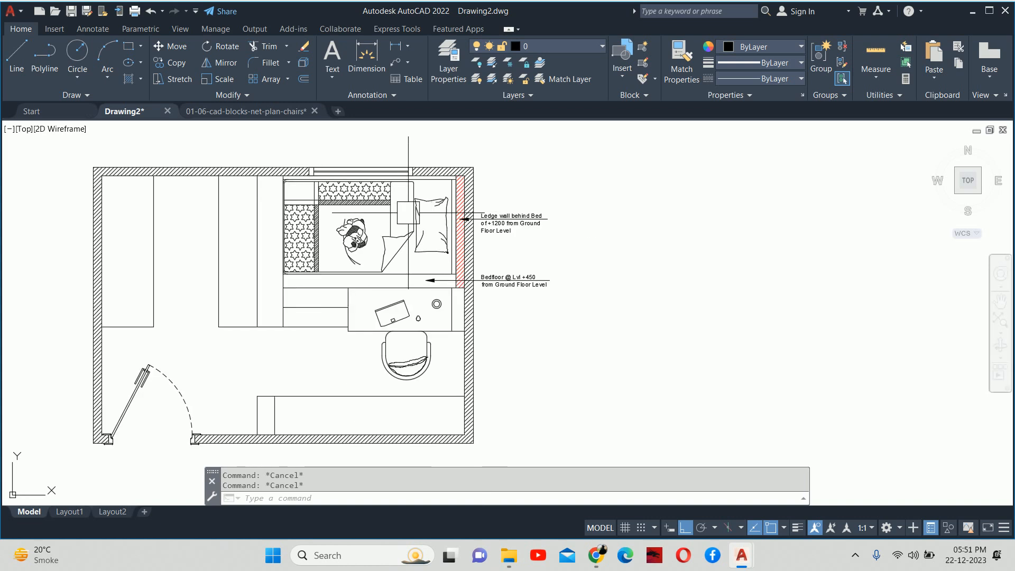
pyautogui.moveTo(408, 212); pyautogui.dragTo(554, 183, button='middle')
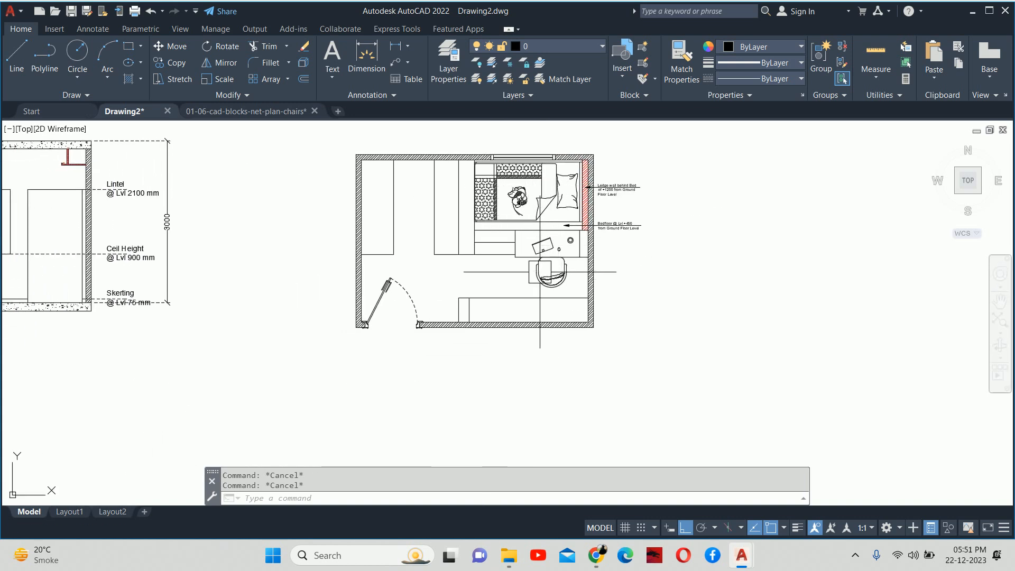
pyautogui.write('le')
pyautogui.press('Return')
pyautogui.scroll(2, 539, 278)
pyautogui.click(558, 317)
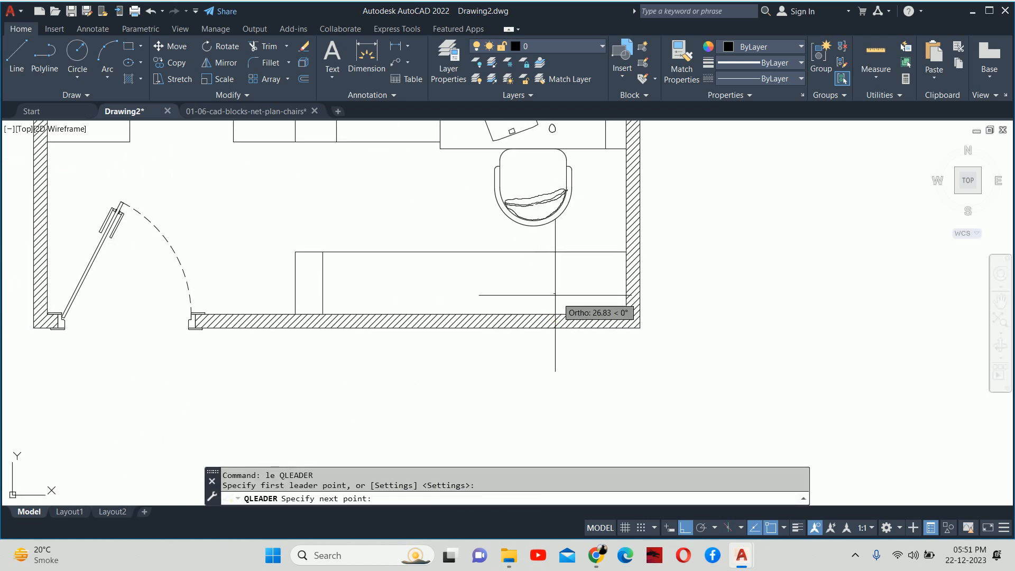
pyautogui.scroll(-1, 730, 298)
pyautogui.moveTo(731, 299); pyautogui.dragTo(639, 328, button='middle')
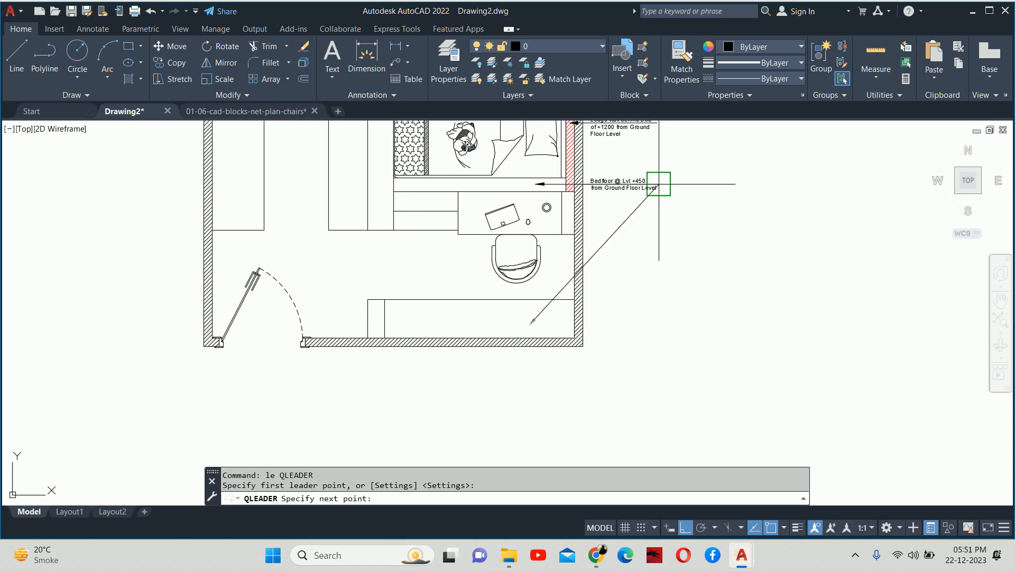
pyautogui.click(659, 326)
pyautogui.press('Escape')
pyautogui.press('Escape')
# - Copy the bed floor label straight down onto the new leader at the shelf unit
pyautogui.write('co')
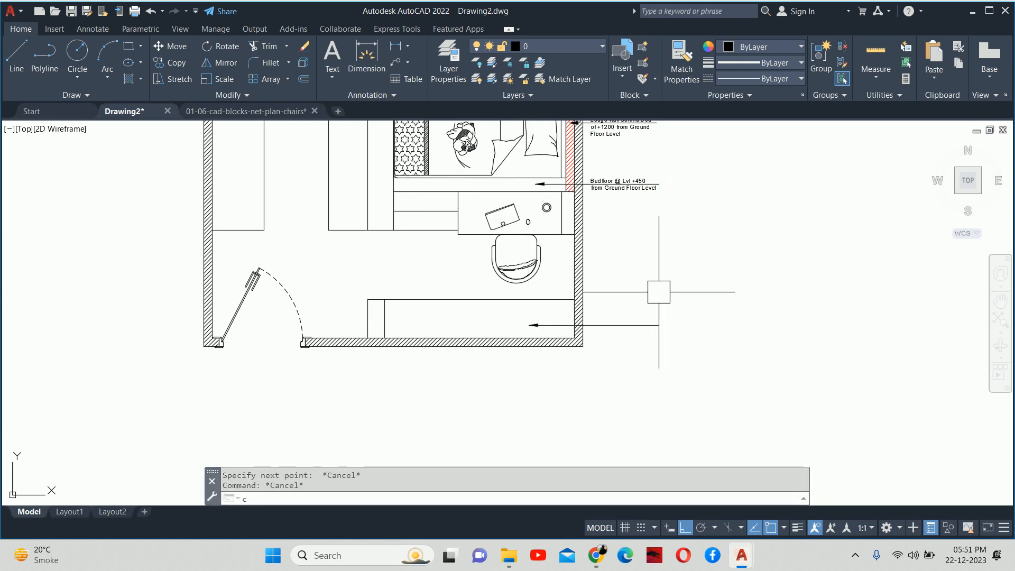
pyautogui.press('Return')
pyautogui.click(637, 185)
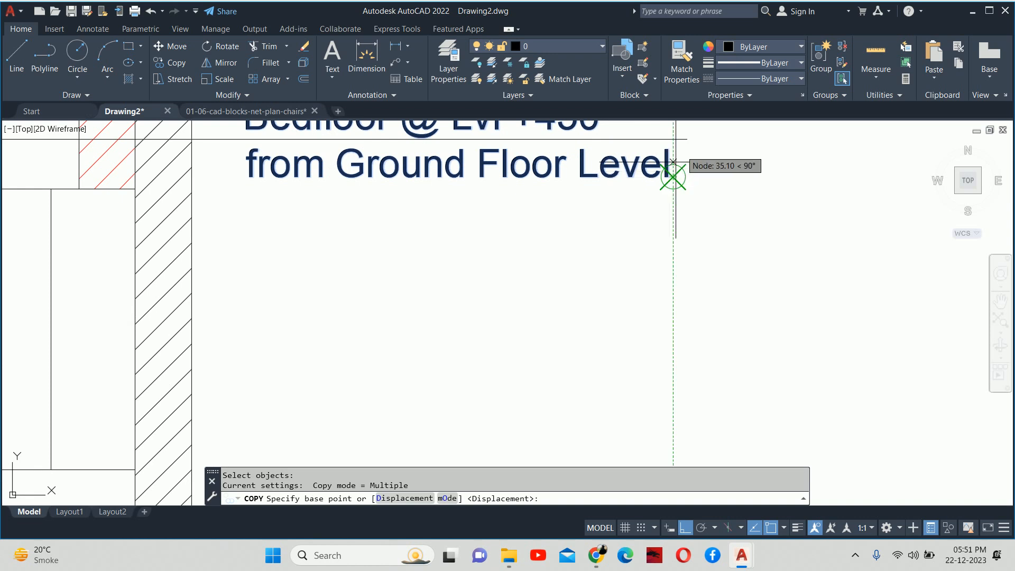
pyautogui.click(674, 172)
pyautogui.scroll(-3, 659, 314)
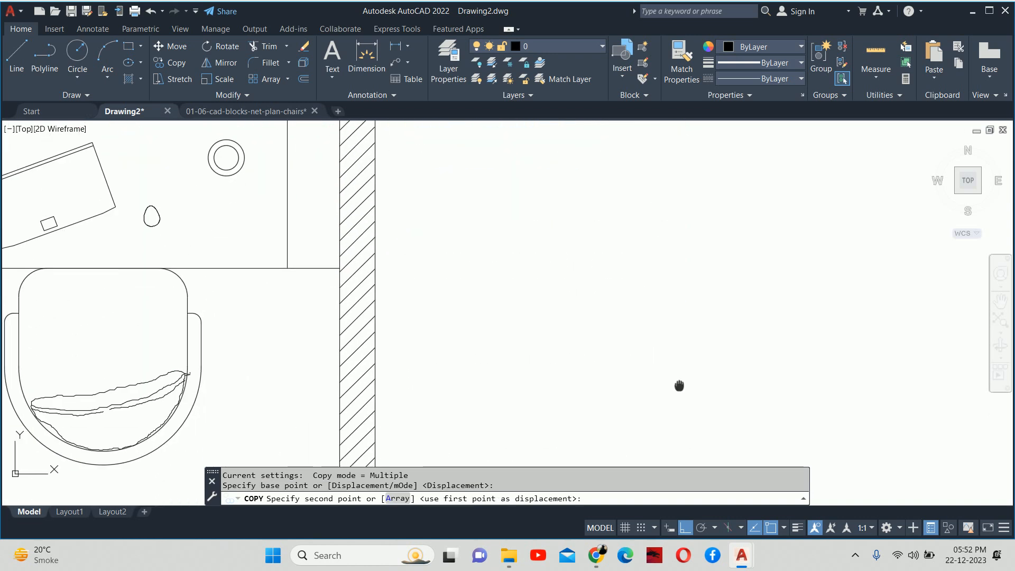
pyautogui.scroll(-2, 685, 344)
pyautogui.click(683, 405)
pyautogui.press('Return')
# - Replace the copied label's text at the shelf unit with "Full Heighted Shelves"
pyautogui.click(585, 413)
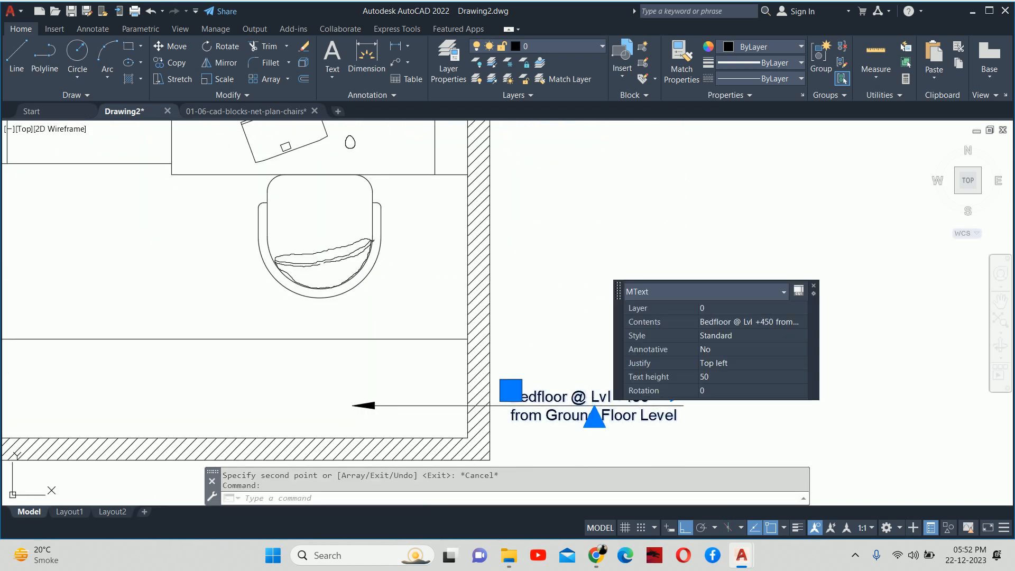
pyautogui.doubleClick(585, 413)
pyautogui.write('Fu')
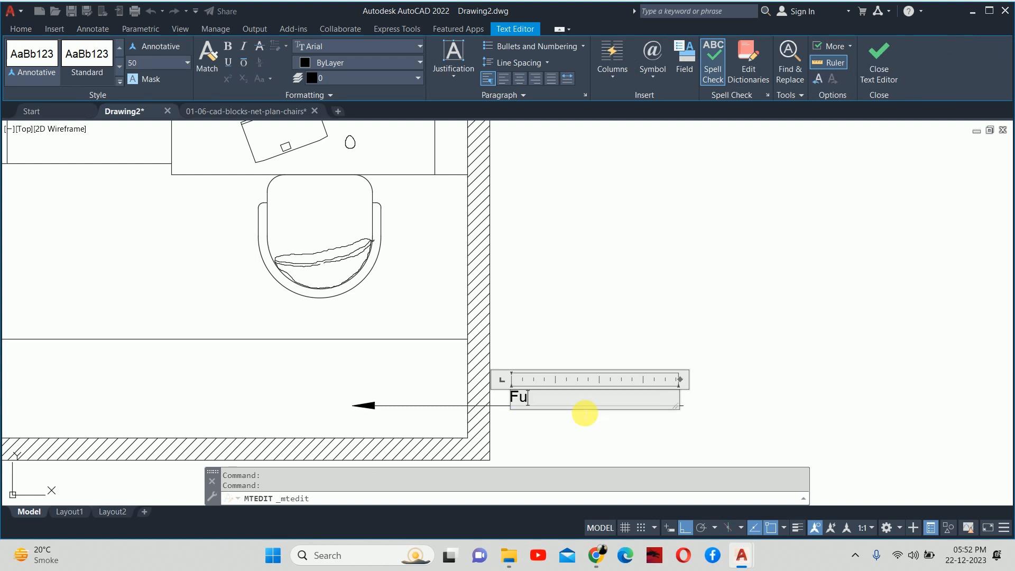
pyautogui.write('ll Heighted')
pyautogui.press('BackSpace')
pyautogui.press('BackSpace')
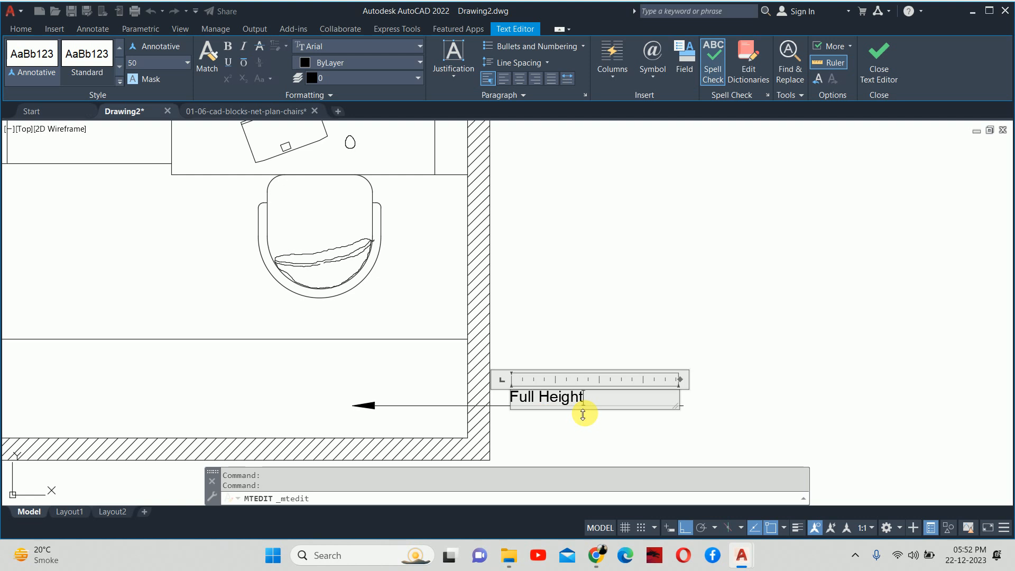
pyautogui.write('ed Shelves')
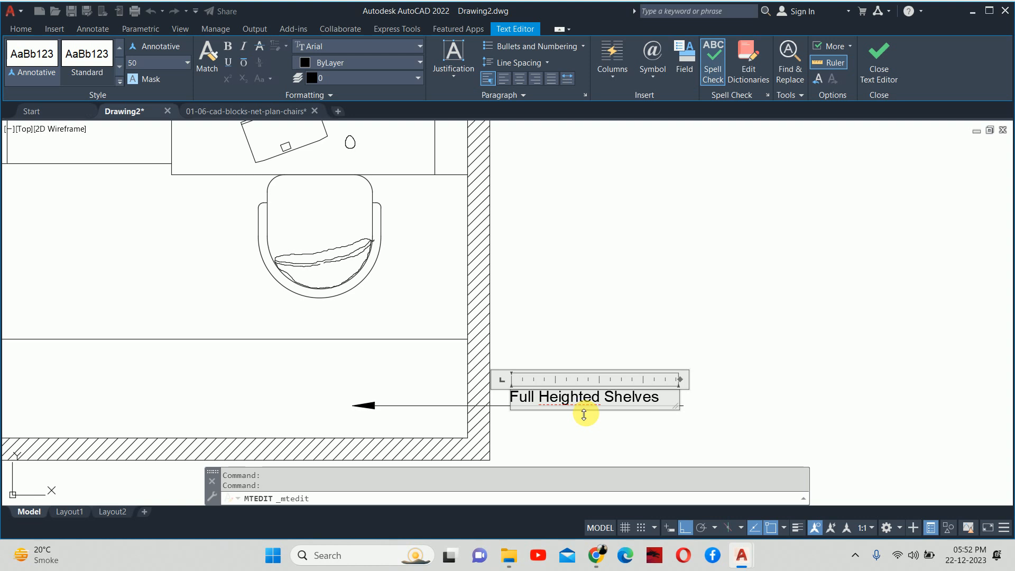
pyautogui.click(629, 336)
pyautogui.press('Escape')
pyautogui.press('Escape')
pyautogui.scroll(-5, 431, 317)
pyautogui.moveTo(362, 313); pyautogui.dragTo(477, 327, button='middle')
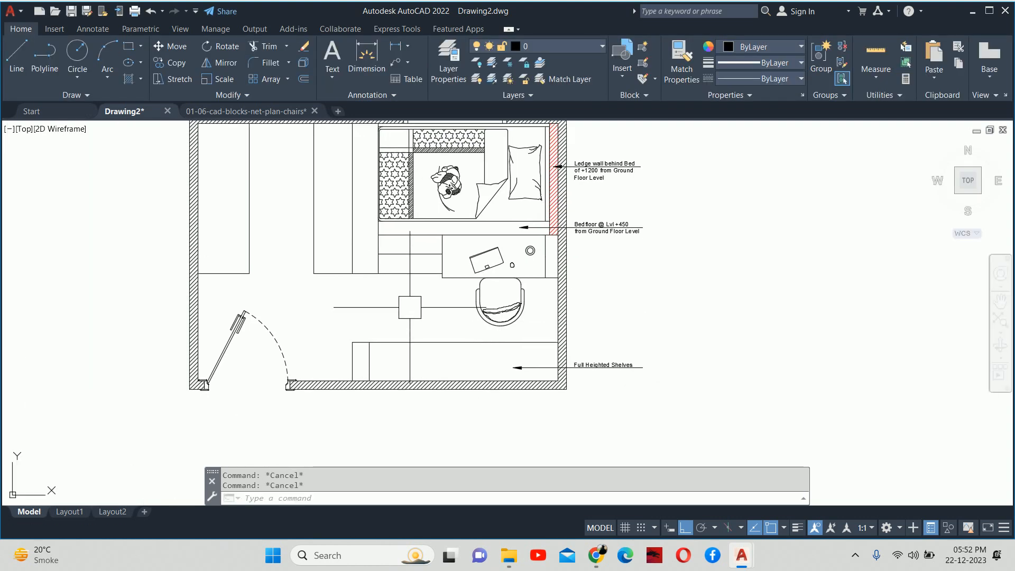
pyautogui.moveTo(362, 313)
pyautogui.mouseDown(button='middle')
pyautogui.moveTo(586, 378)
pyautogui.moveTo(563, 362)
pyautogui.mouseUp(button='middle')
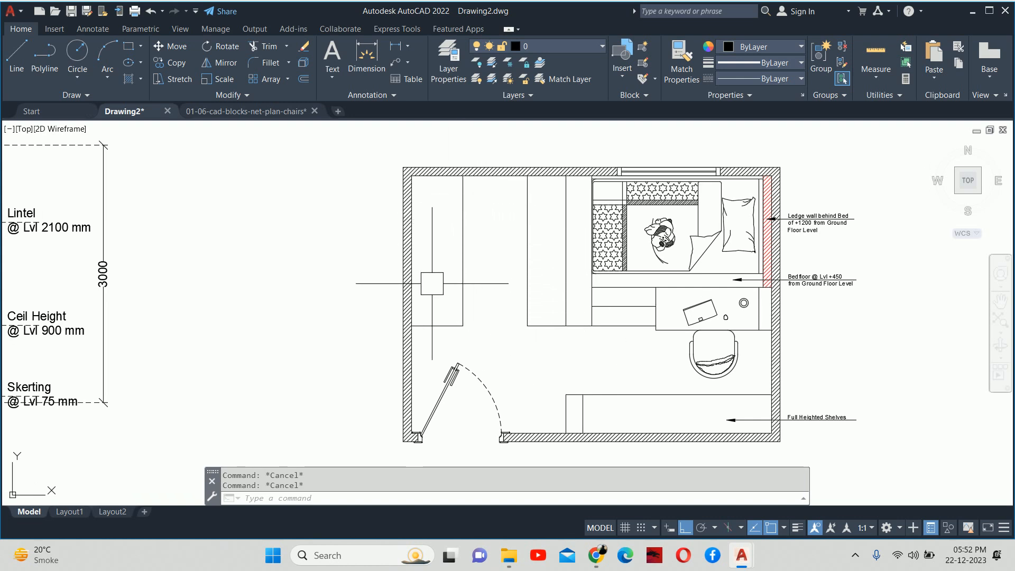
pyautogui.write('c')
pyautogui.press('Escape')
pyautogui.press('Escape')
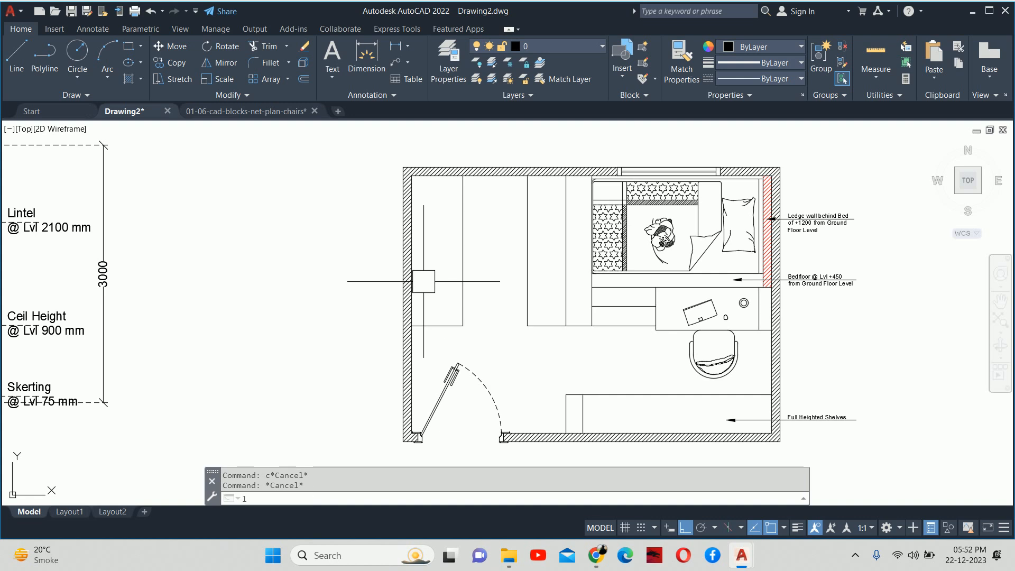
# - Draw a horizontal leader about 1210 mm long without text from inside the wardrobe out past the adjacent outer wall
pyautogui.write('le')
pyautogui.press('Return')
pyautogui.scroll(2, 428, 286)
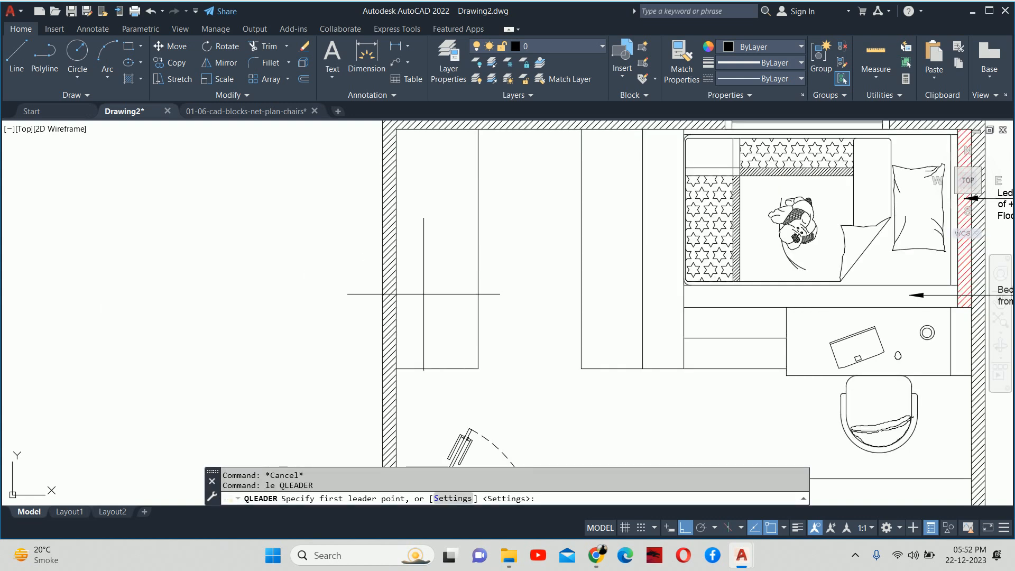
pyautogui.click(422, 298)
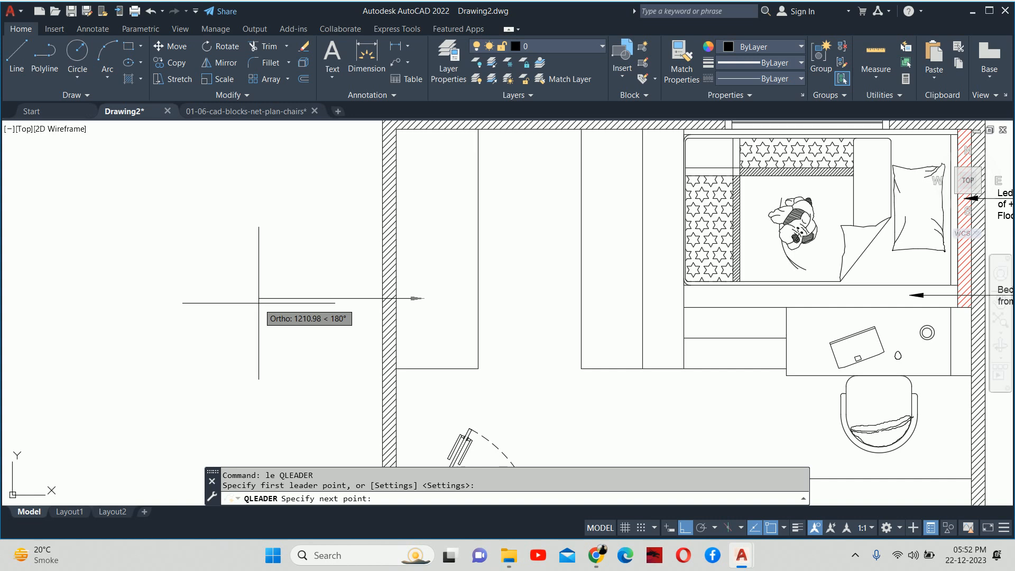
pyautogui.click(257, 303)
pyautogui.press('Escape')
pyautogui.press('Escape')
pyautogui.press('Escape')
pyautogui.moveTo(341, 298)
pyautogui.mouseDown(button='middle')
pyautogui.moveTo(322, 318)
pyautogui.moveTo(337, 283)
pyautogui.mouseUp(button='middle')
pyautogui.write('dli')
pyautogui.press('Return')
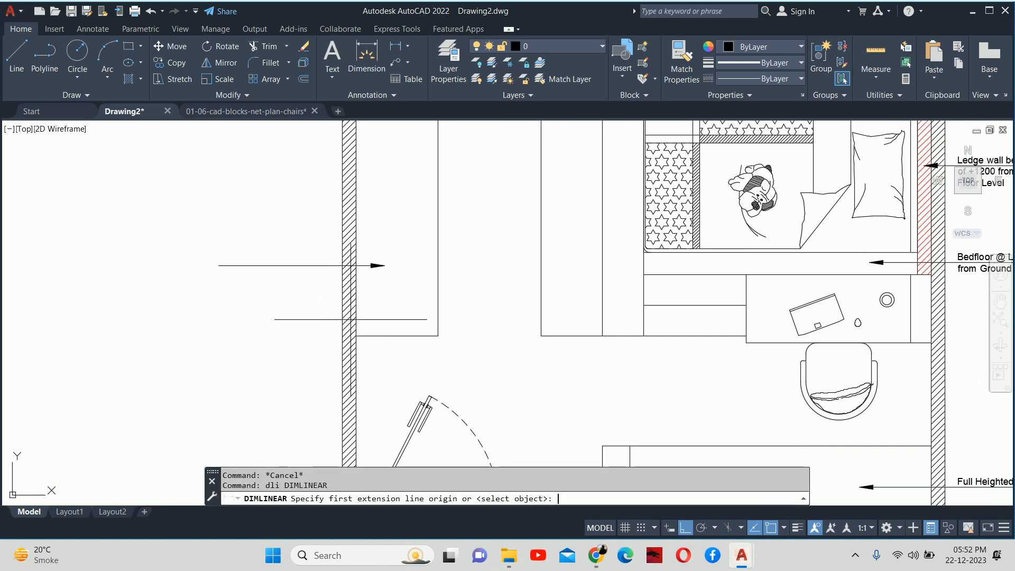
pyautogui.press('Return')
pyautogui.press('Escape')
pyautogui.press('Escape')
# - Copy the bed floor label straight across the plan onto the leader at the wardrobe
pyautogui.scroll(-4, 358, 305)
pyautogui.write('co')
pyautogui.press('Return')
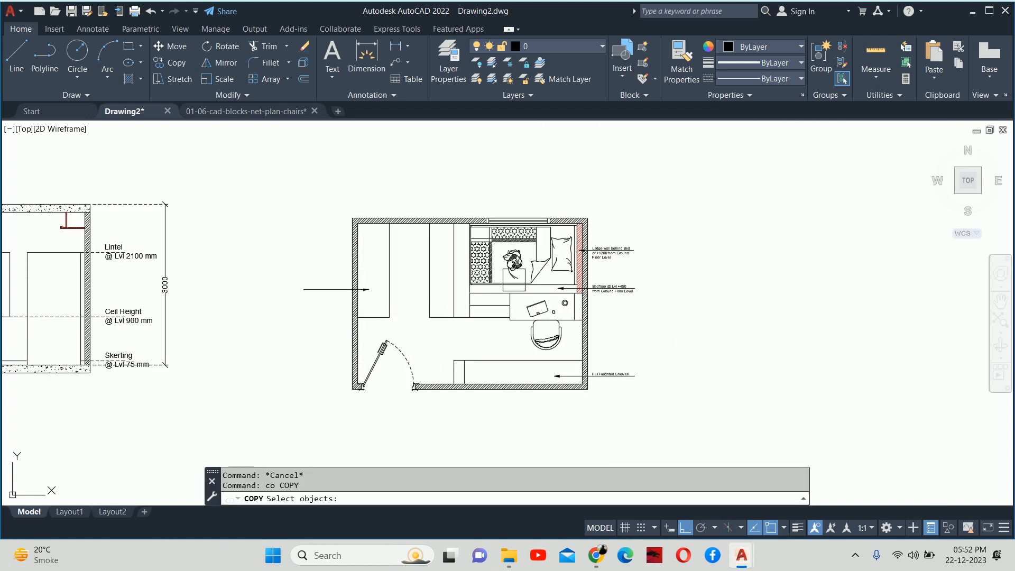
pyautogui.click(607, 288)
pyautogui.scroll(6, 607, 291)
pyautogui.press('Return')
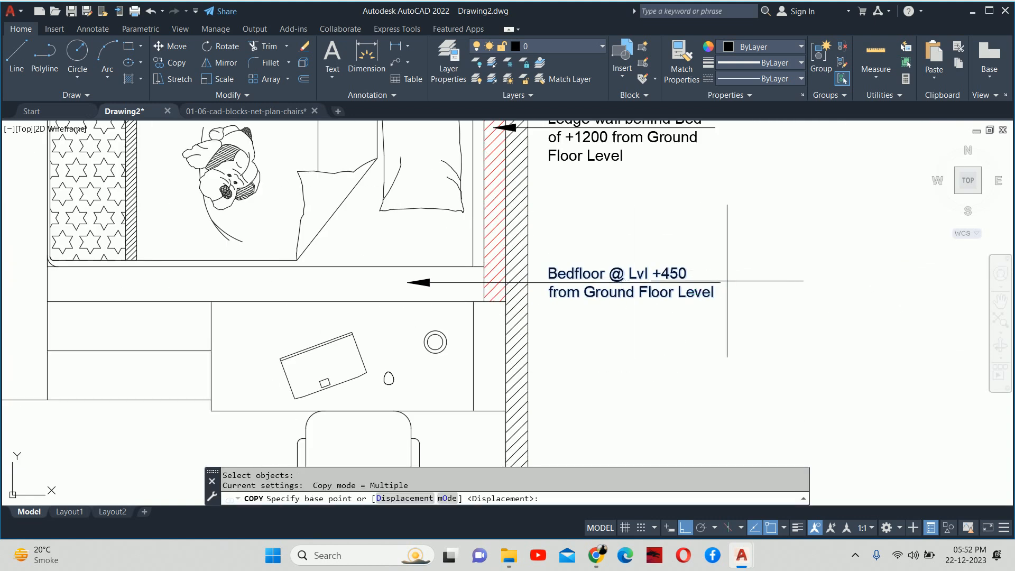
pyautogui.click(720, 282)
pyautogui.moveTo(55, 288); pyautogui.dragTo(1014, 368, button='middle')
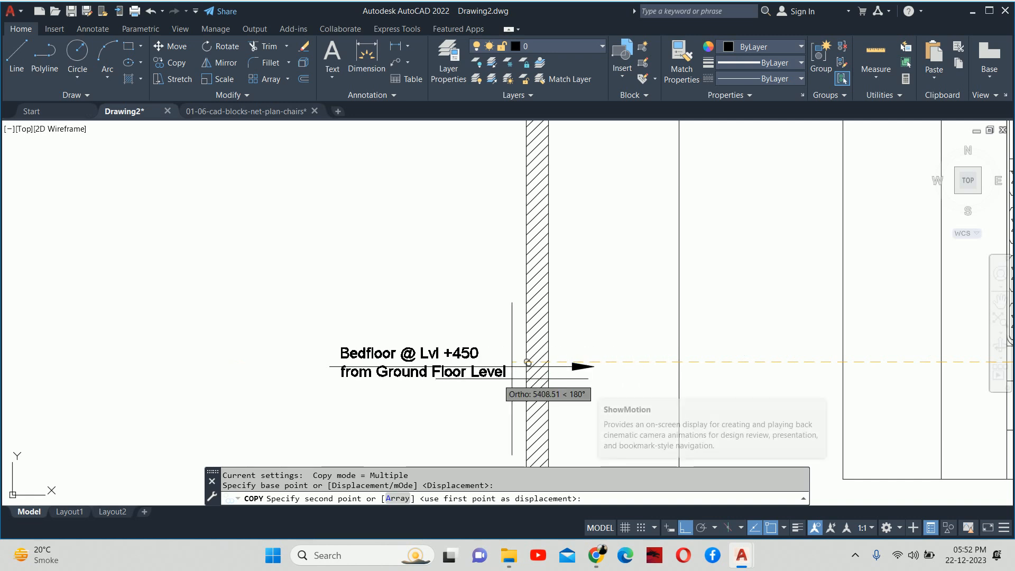
pyautogui.click(519, 363)
pyautogui.press('Escape')
pyautogui.press('Escape')
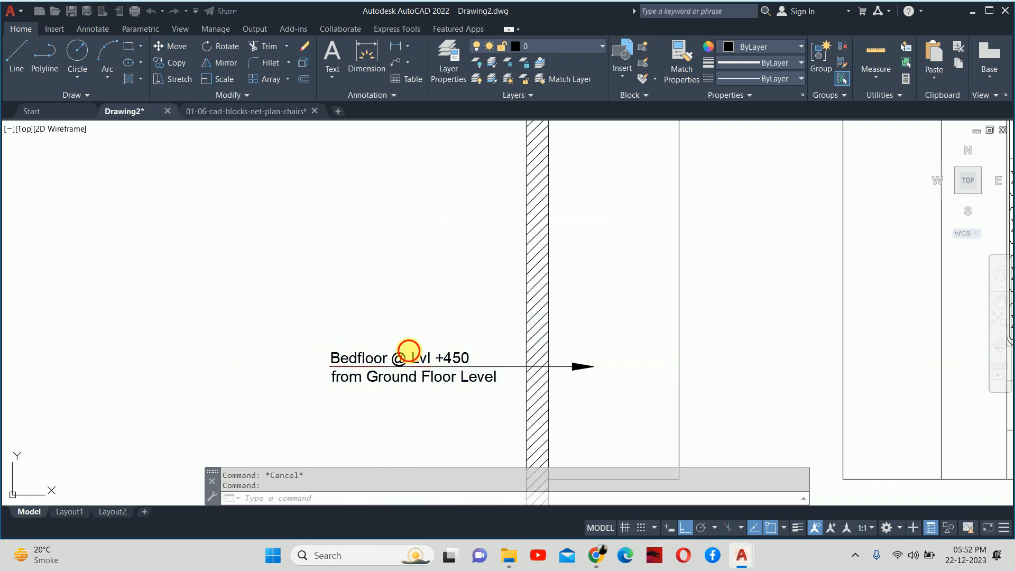
# - Replace the copied label's text at the wardrobe with "Full Heighted" and "Wardrobe" on two lines
pyautogui.doubleClick(409, 358)
pyautogui.write('W')
pyautogui.press('BackSpace')
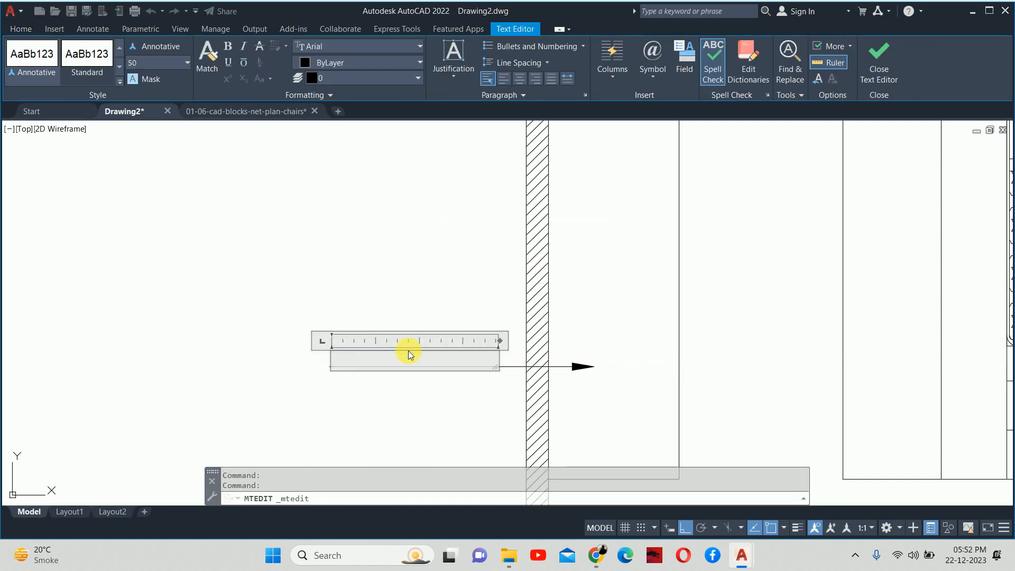
pyautogui.write('Full Heighted')
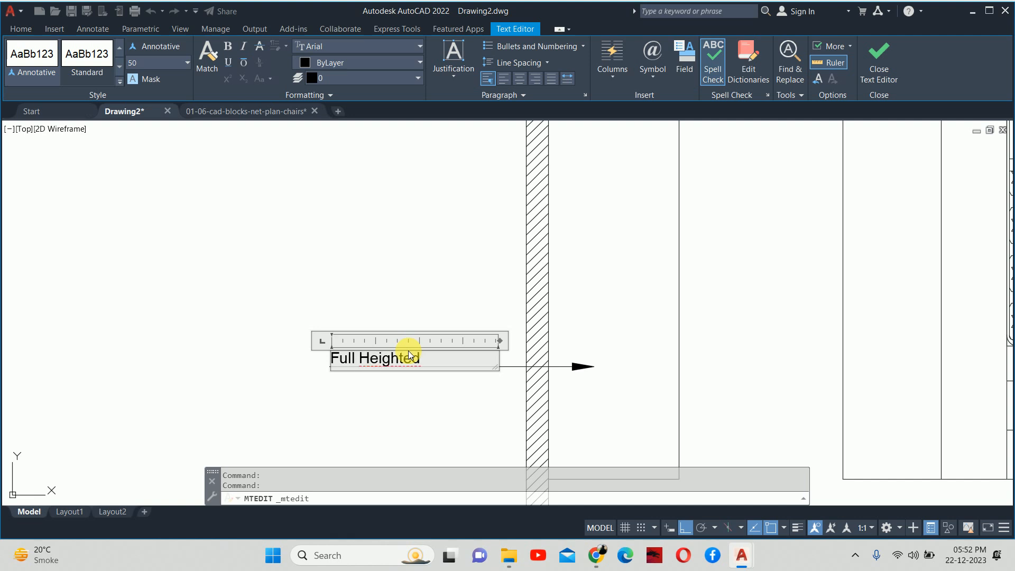
pyautogui.press('Return')
pyautogui.write('Wa')
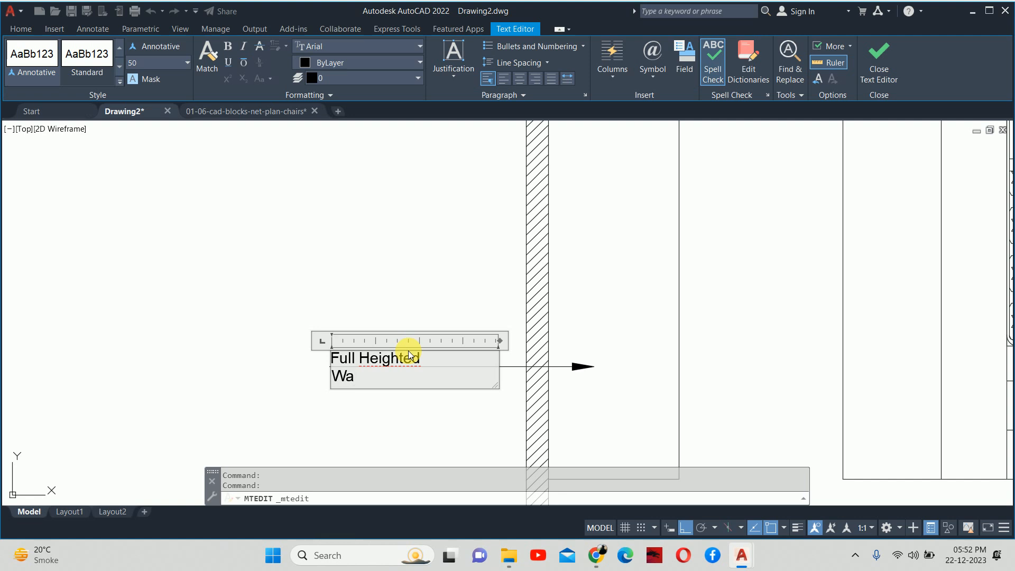
pyautogui.write('e')
pyautogui.press('BackSpace')
pyautogui.write('rf')
pyautogui.press('BackSpace')
pyautogui.press('BackSpace')
pyautogui.write('rdrobe')
pyautogui.press('Escape')
pyautogui.press('Escape')
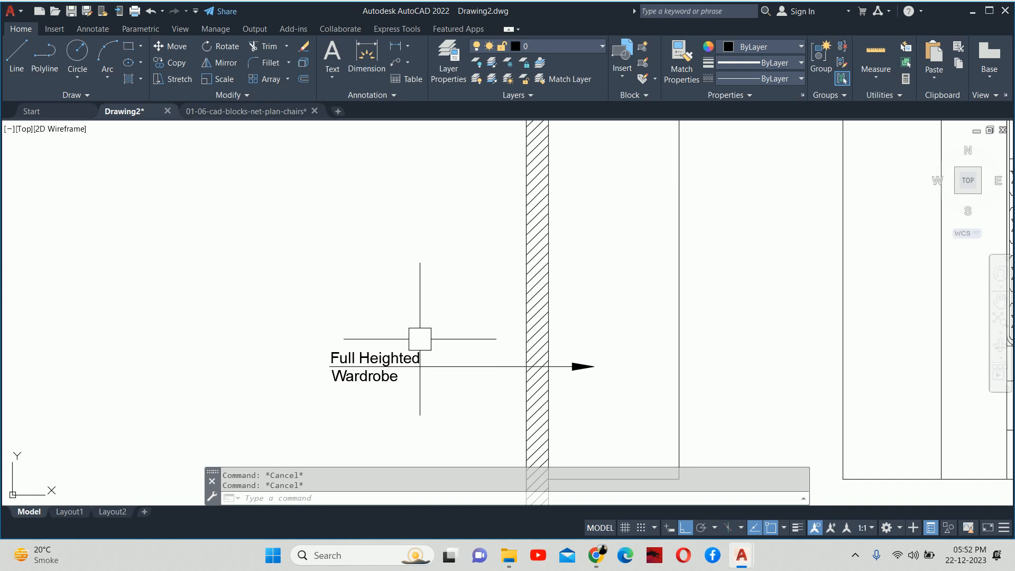
# - Stretch the wardrobe label and the tail of its leader horizontally toward the outer wall to shorten the leader
pyautogui.write('s')
pyautogui.press('space')
pyautogui.click(442, 422)
pyautogui.click(227, 313)
pyautogui.press('space')
pyautogui.click(208, 283)
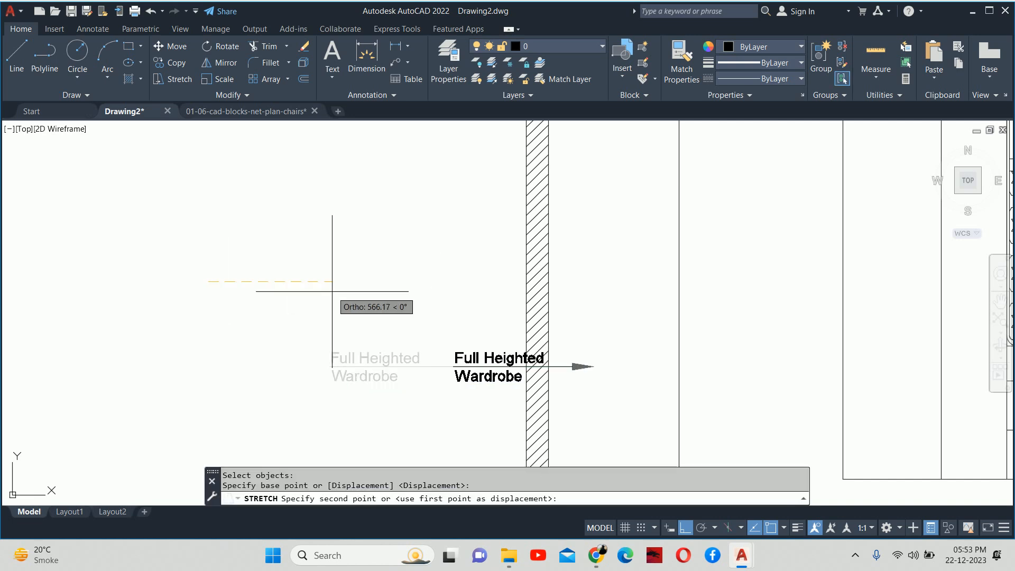
pyautogui.click(283, 288)
pyautogui.press('Escape')
pyautogui.press('Escape')
# - Measure the wardrobe's length with a temporary linear dimension, and examine the lintel and overall height levels in the room section
pyautogui.scroll(-4, 317, 286)
pyautogui.write('dli')
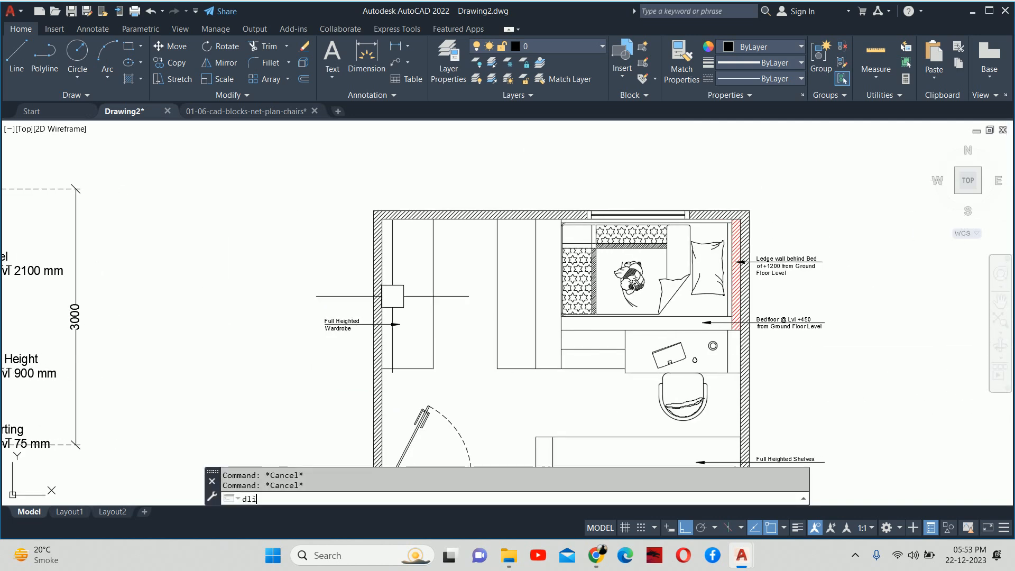
pyautogui.press('space')
pyautogui.press('space')
pyautogui.click(433, 288)
pyautogui.scroll(4, 453, 288)
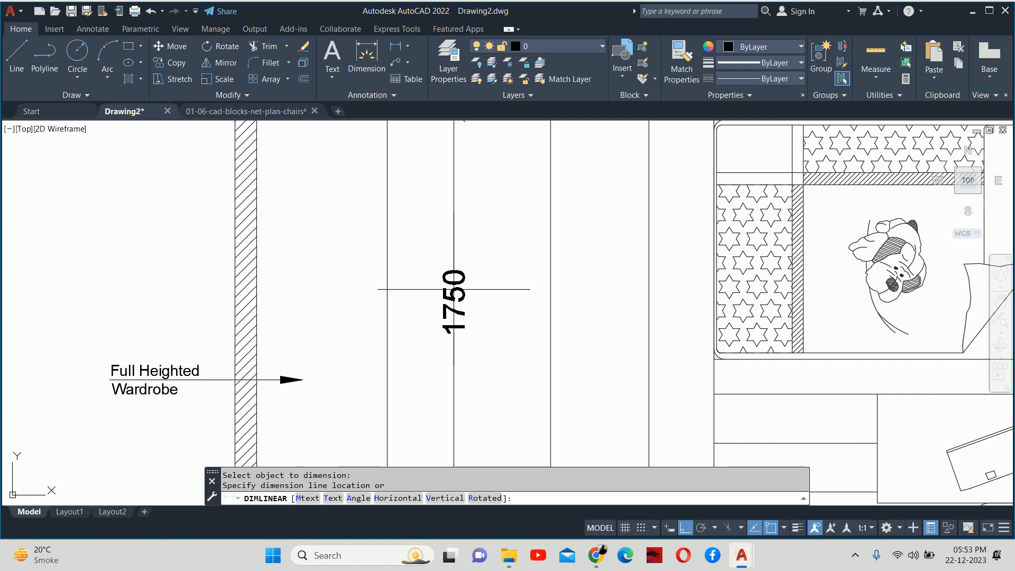
pyautogui.press('Escape')
pyautogui.press('Escape')
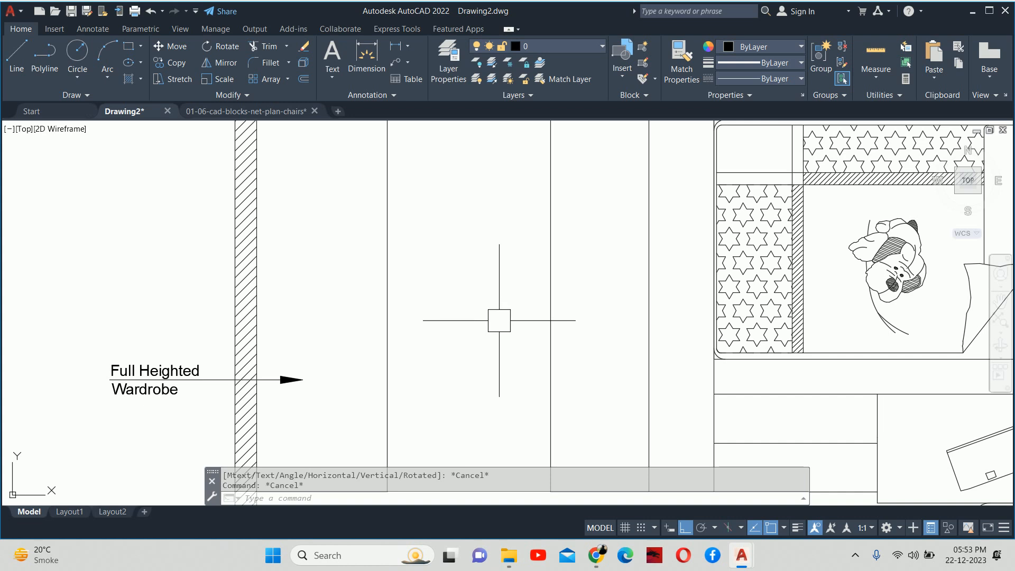
pyautogui.scroll(-5, 478, 322)
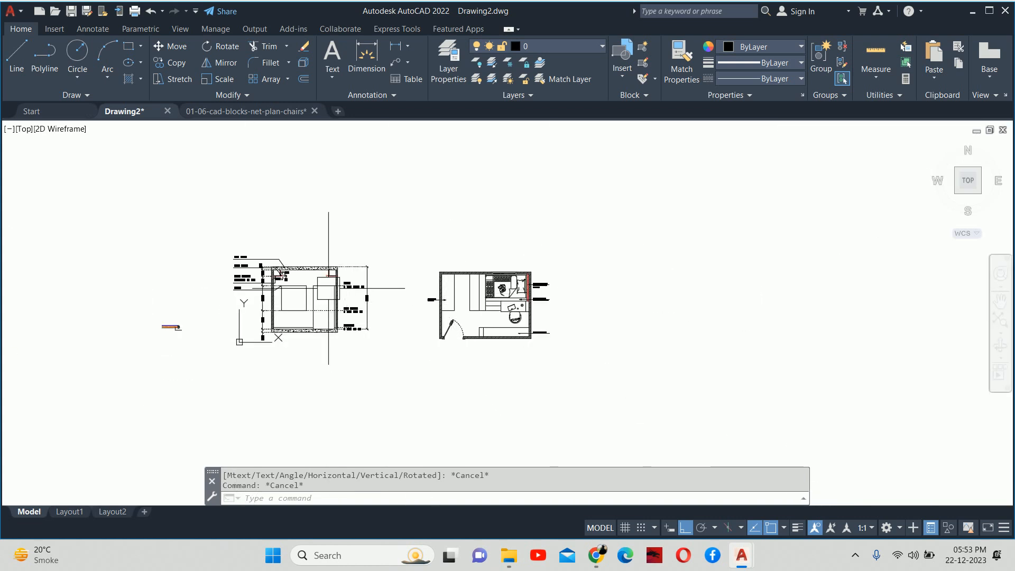
pyautogui.scroll(6, 333, 250)
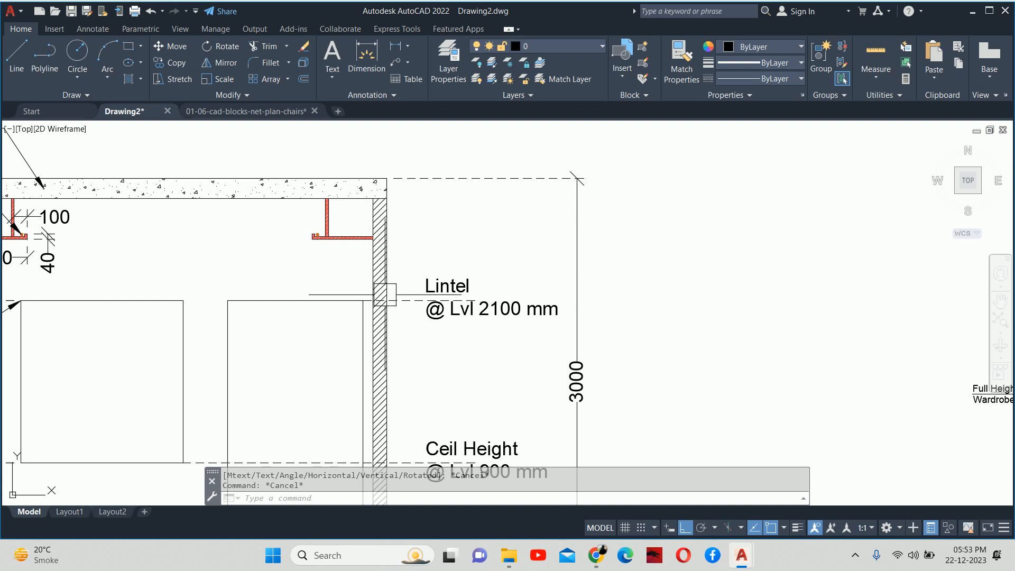
pyautogui.scroll(-4, 381, 294)
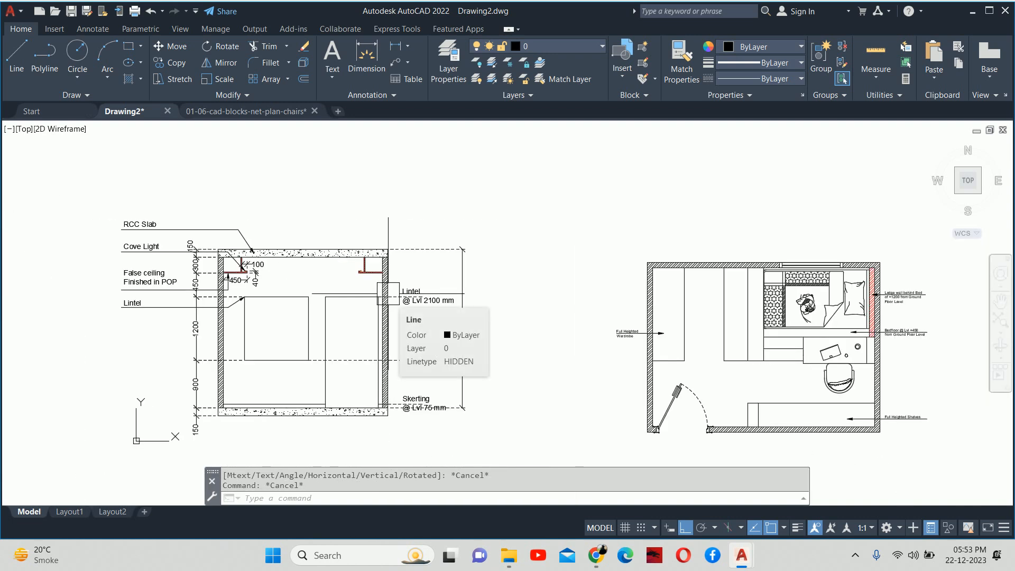
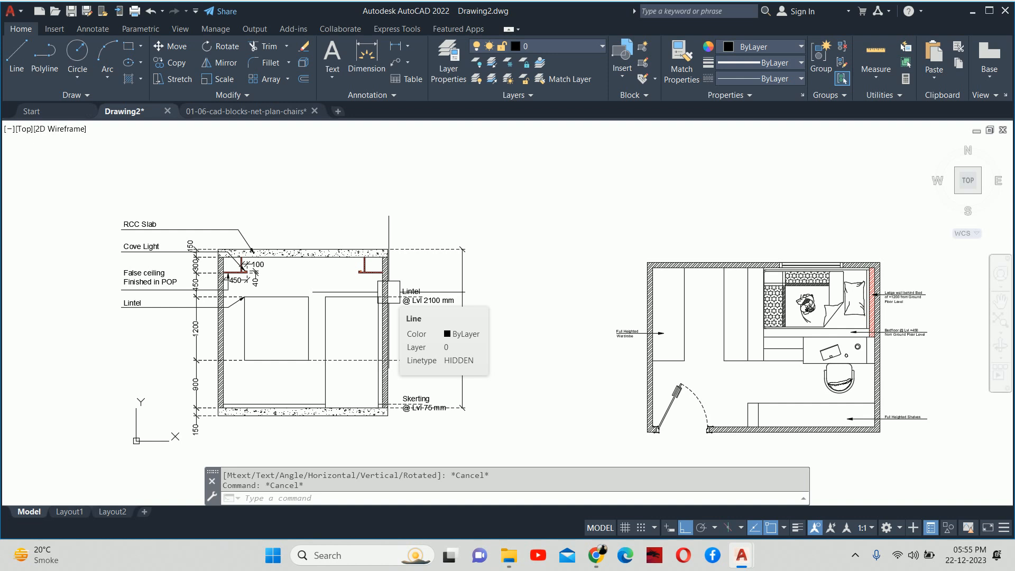
# - Switch to Chrome, maximize its window and open a new tab, closing the Edge window opened by mistake
pyautogui.click(596, 555)
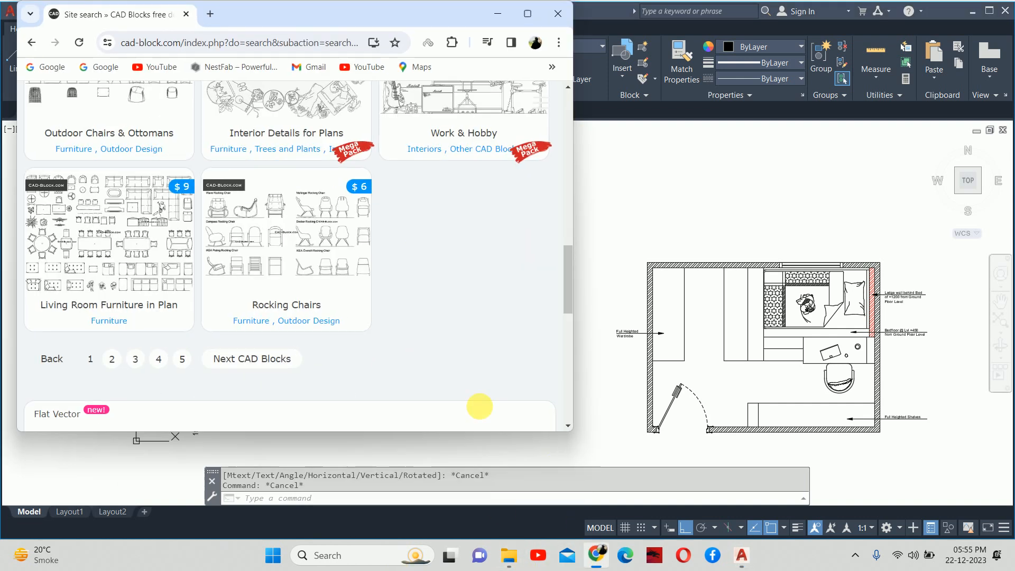
pyautogui.click(527, 13)
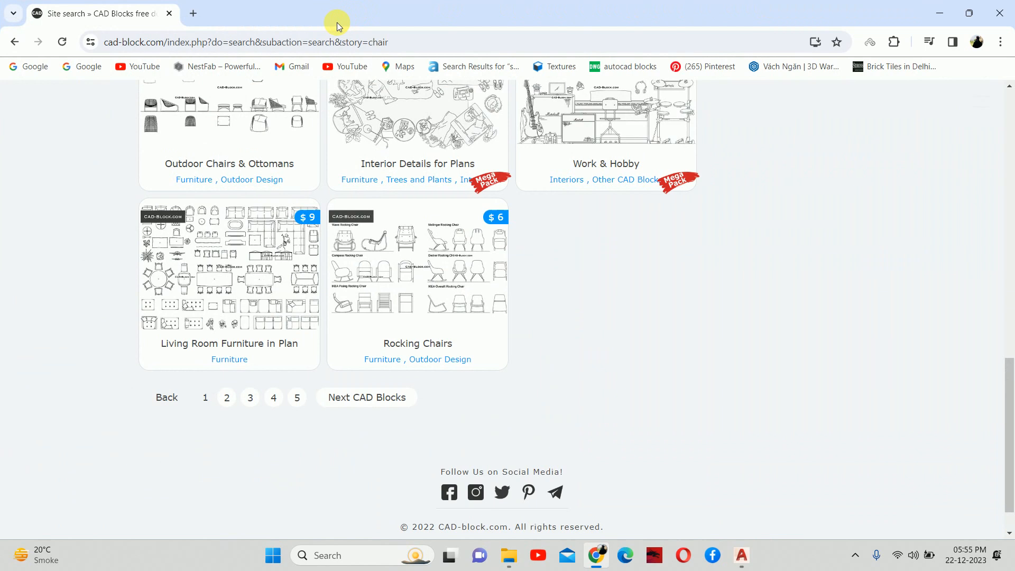
pyautogui.click(197, 17)
pyautogui.click(424, 294)
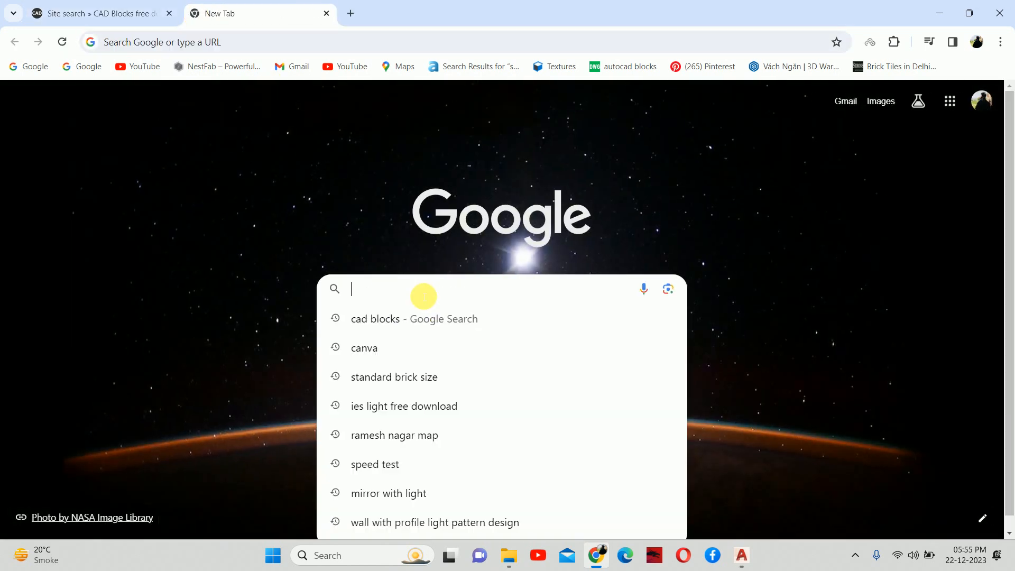
pyautogui.press('Escape')
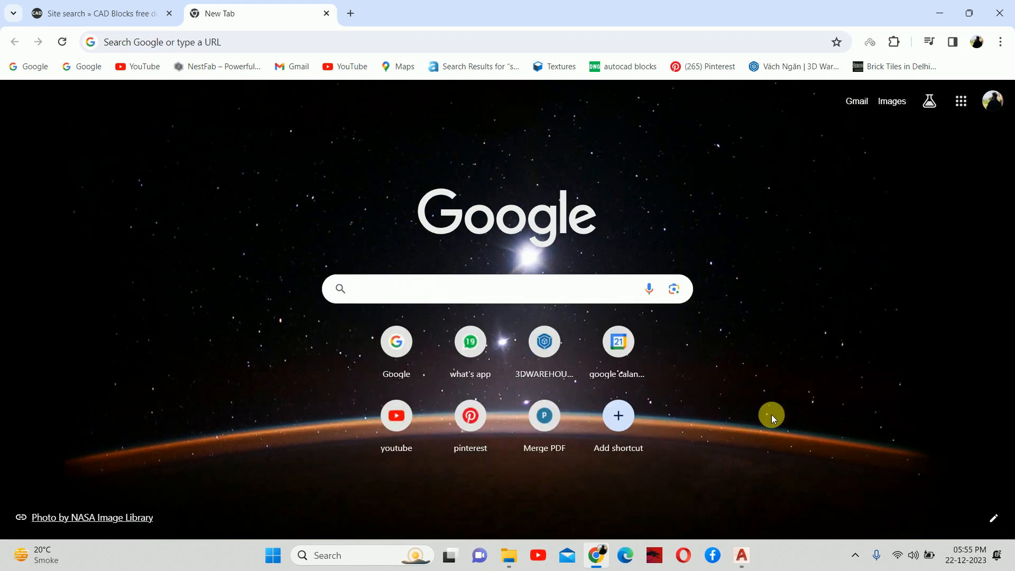
pyautogui.click(530, 559)
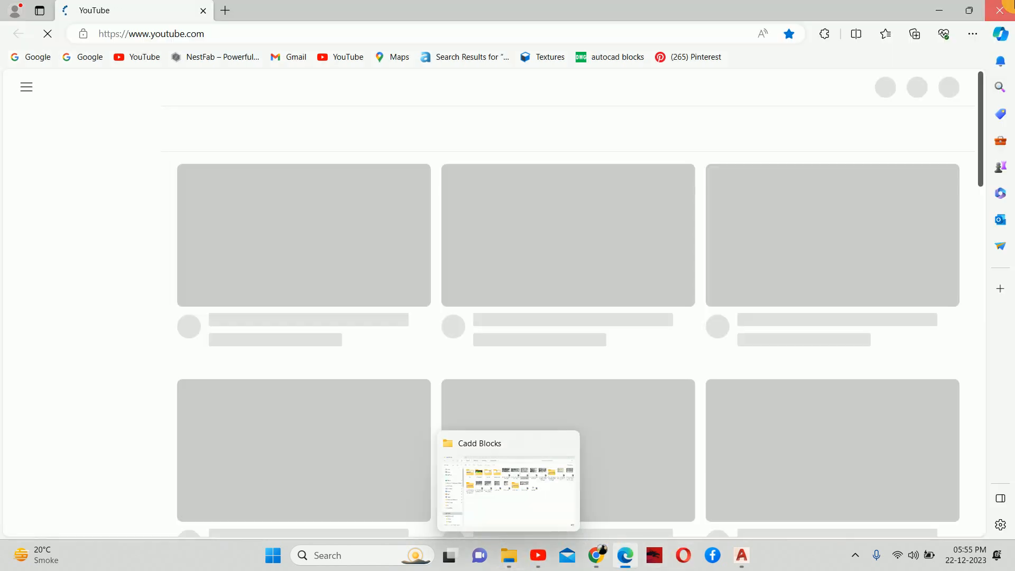
pyautogui.click(1007, 8)
# - Switch to File Explorer and open the image "30 jaw-dropping cabinetry ideas for your home" from the Downloads folder
pyautogui.click(509, 551)
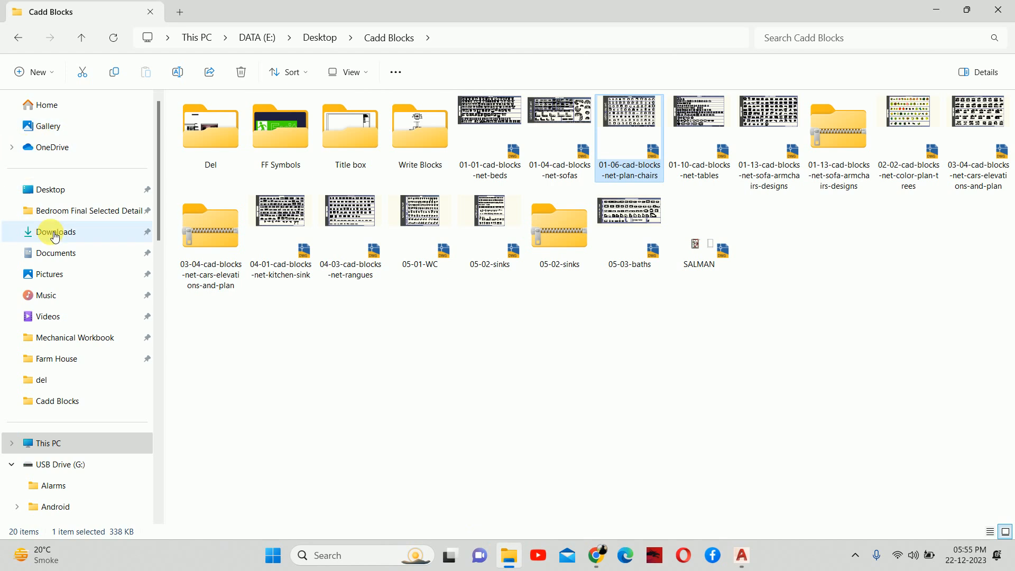
pyautogui.click(48, 232)
pyautogui.scroll(-5, 427, 247)
pyautogui.scroll(-5, 427, 247)
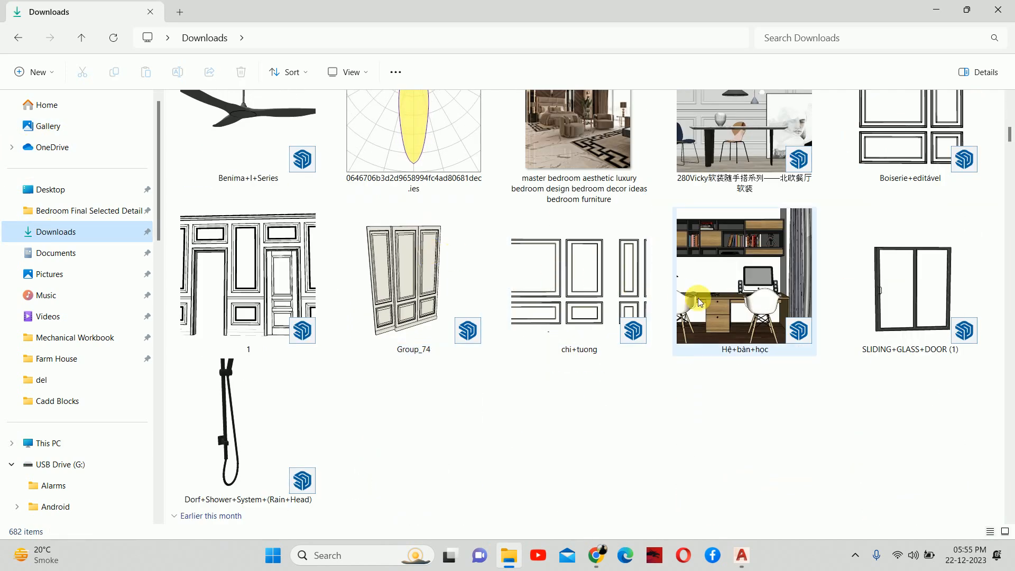
pyautogui.scroll(-5, 706, 300)
pyautogui.scroll(-6, 706, 300)
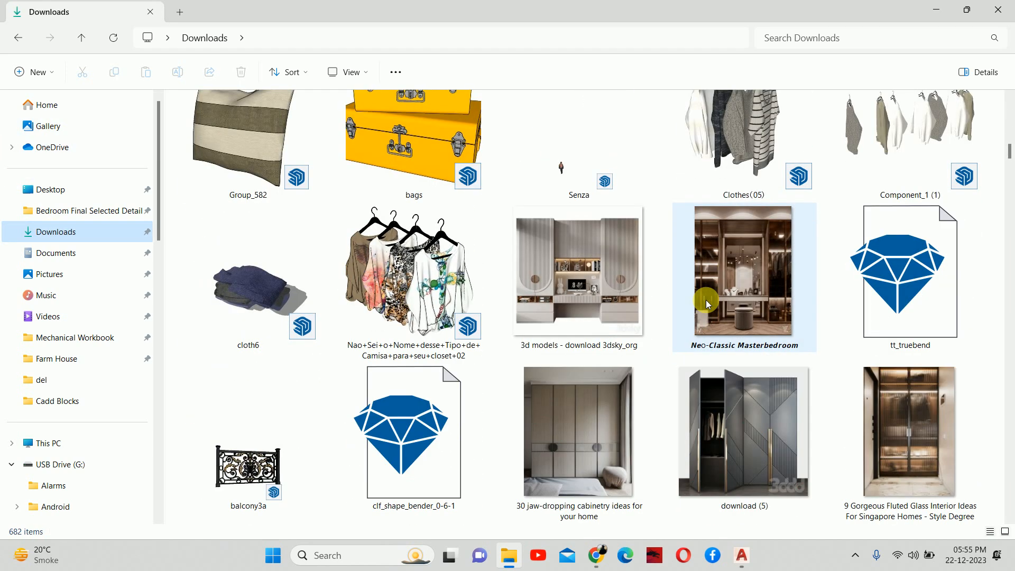
pyautogui.click(568, 424)
pyautogui.doubleClick(568, 424)
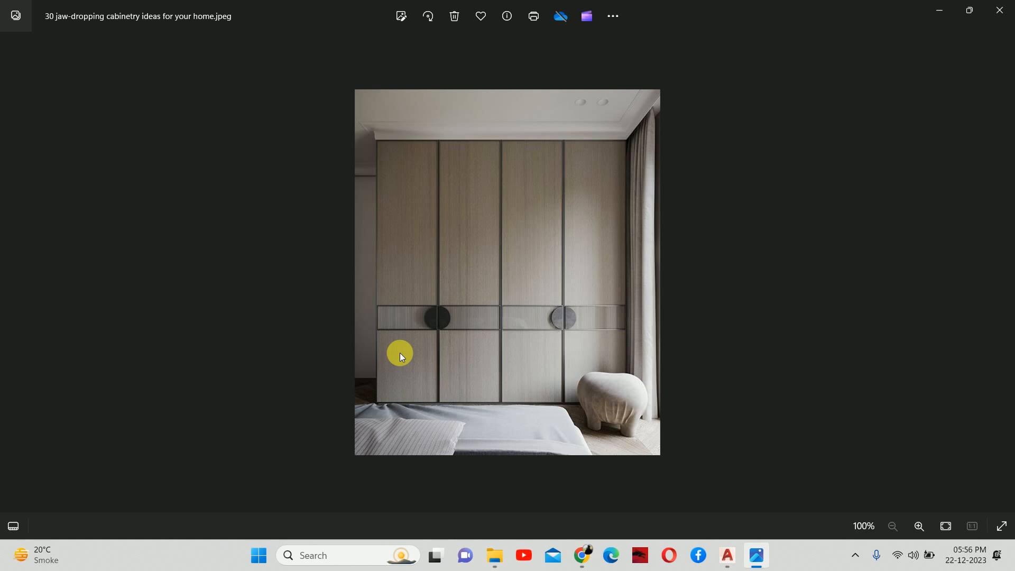
# - Examine the door designs, handles and interiors in the wardrobe reference images that follow, and close the photo viewer
pyautogui.press('Right')
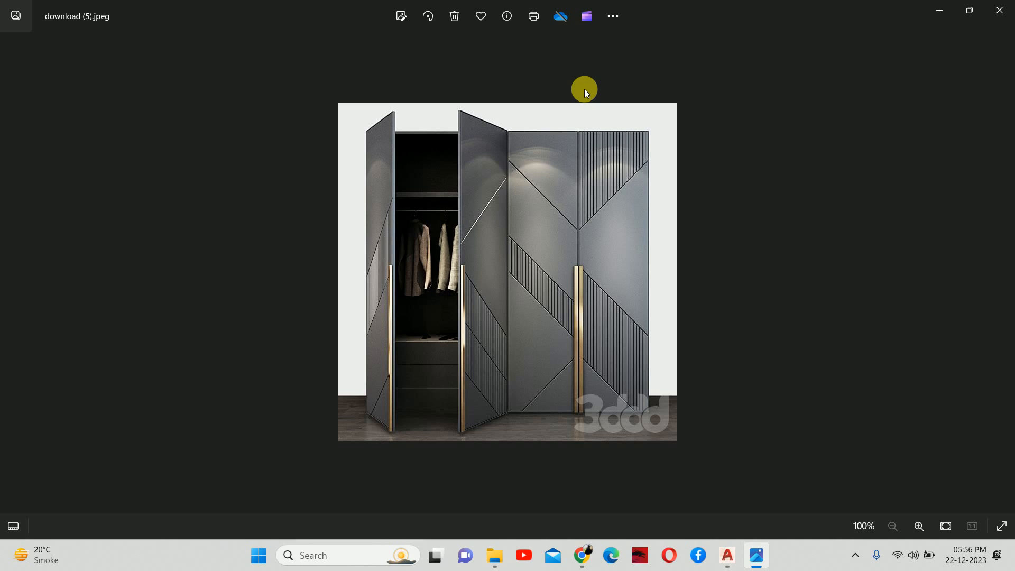
pyautogui.press('Right')
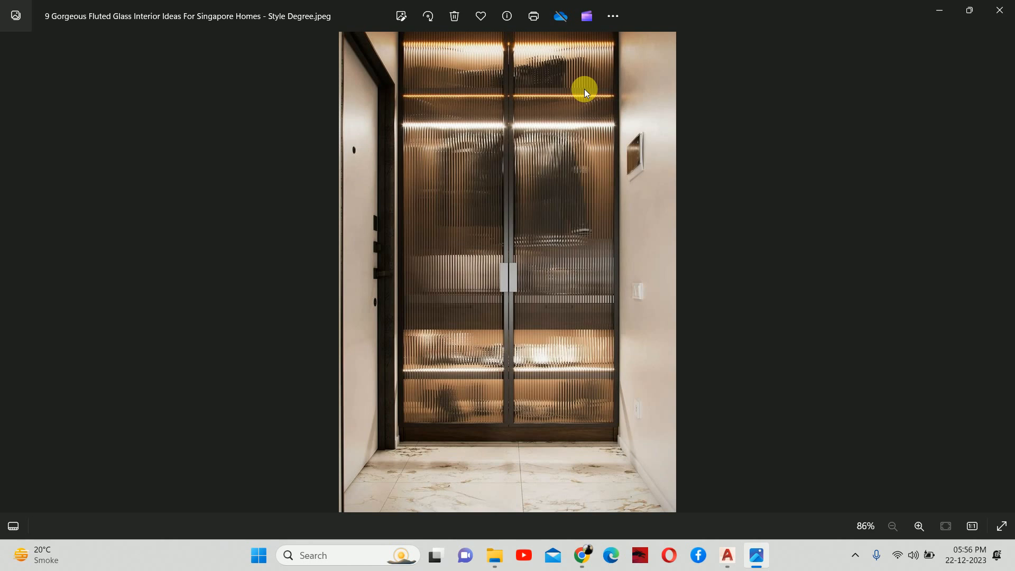
pyautogui.press('Right')
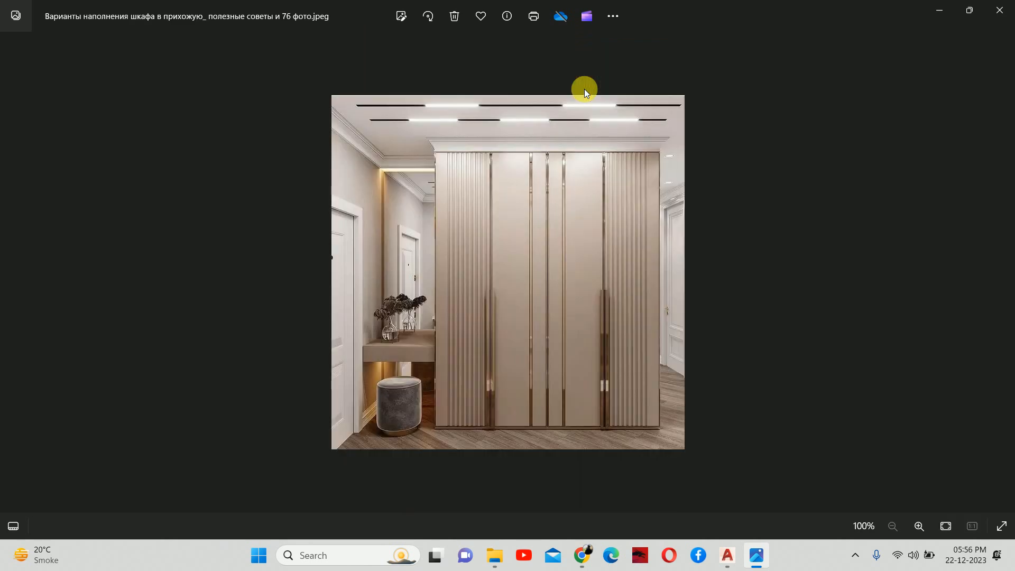
pyautogui.press('Right')
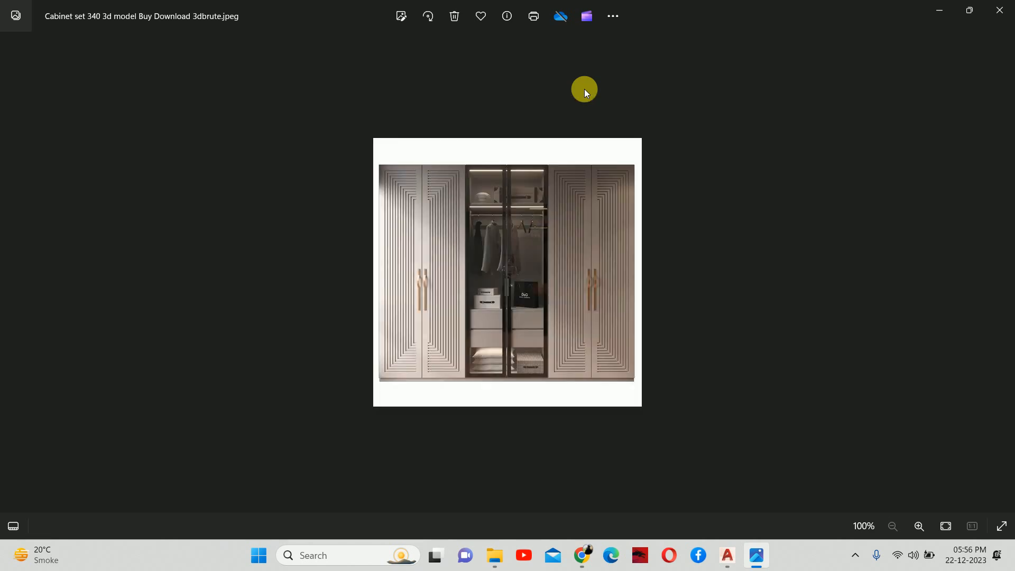
pyautogui.press('Left')
pyautogui.press('Right')
pyautogui.press('Left')
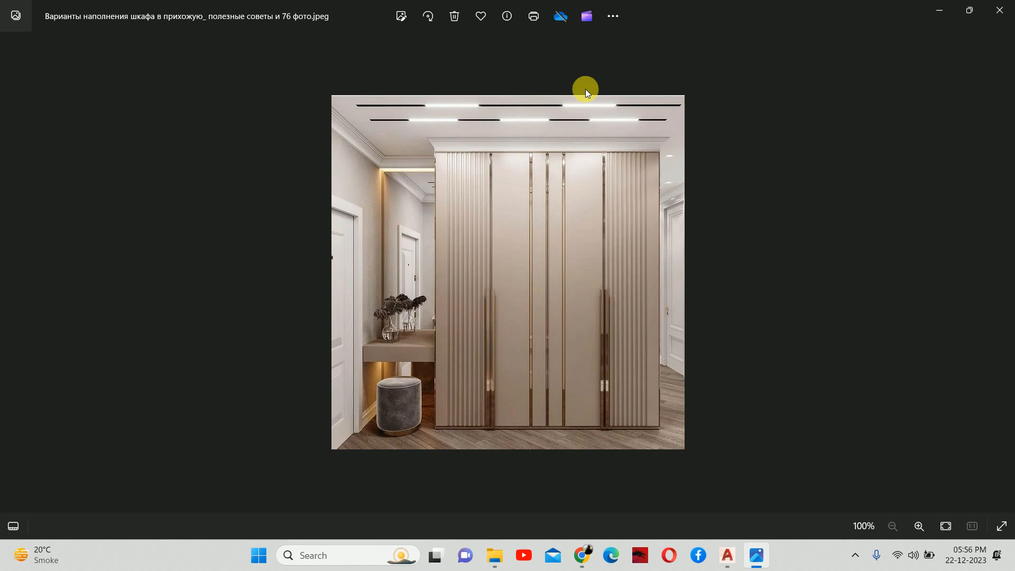
pyautogui.press('Right')
pyautogui.press('Right')
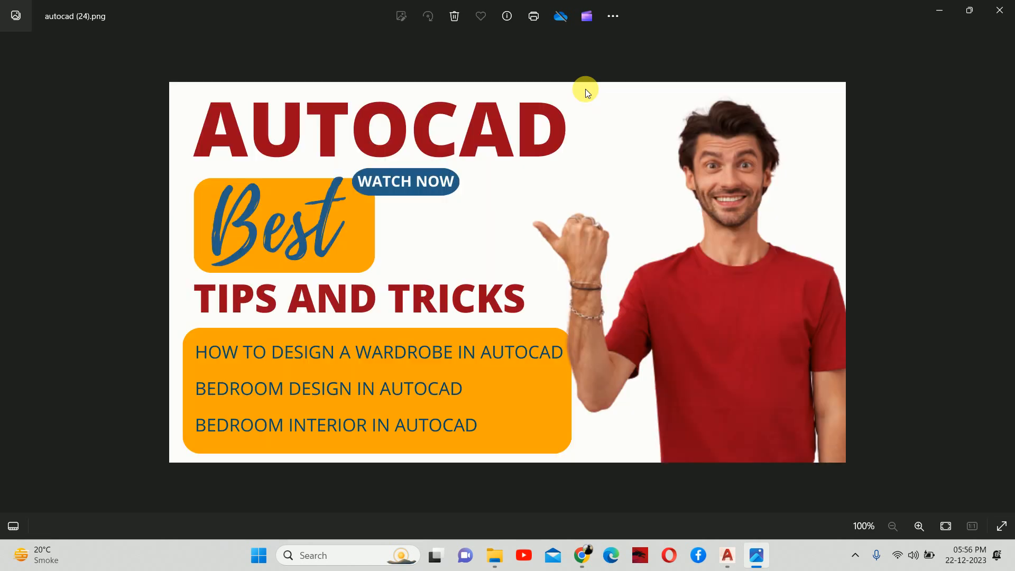
pyautogui.hotkey('alt', 'F4')
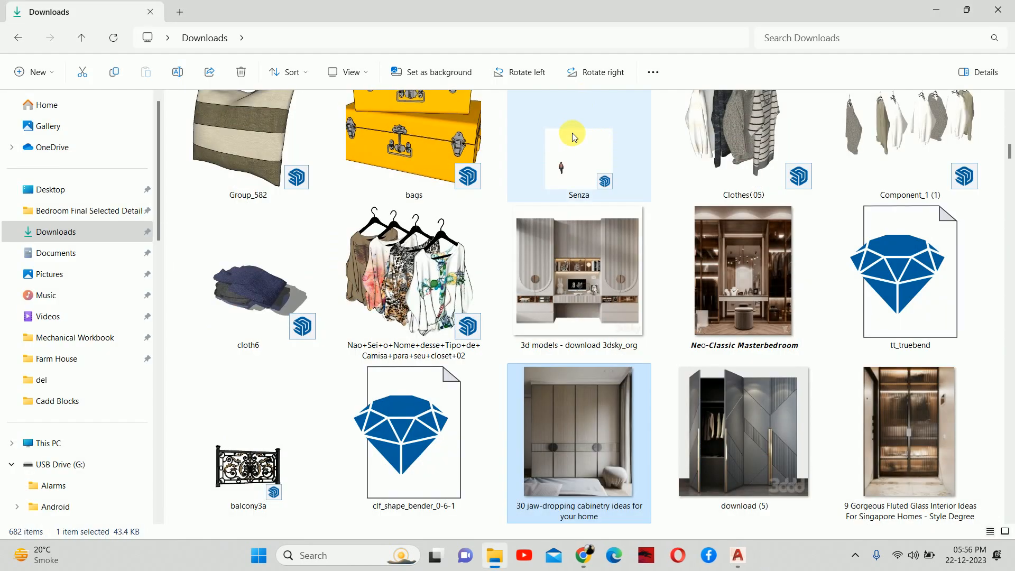
# - View the "Neo-Classic Masterbedroom" image alongside the "3d models - download 3dsky_org" wardrobe image, and close the photo viewer
pyautogui.doubleClick(727, 280)
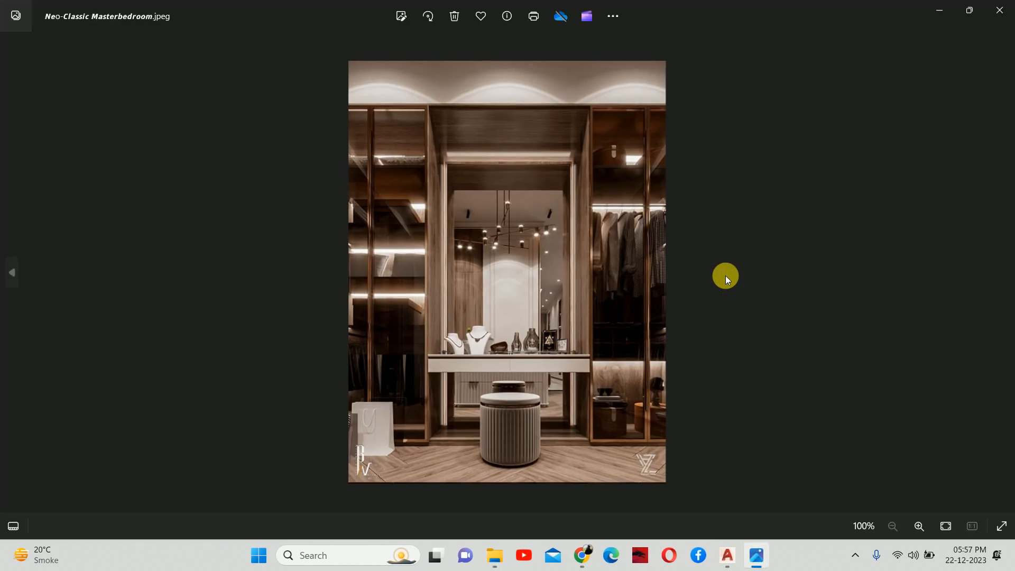
pyautogui.press('Right')
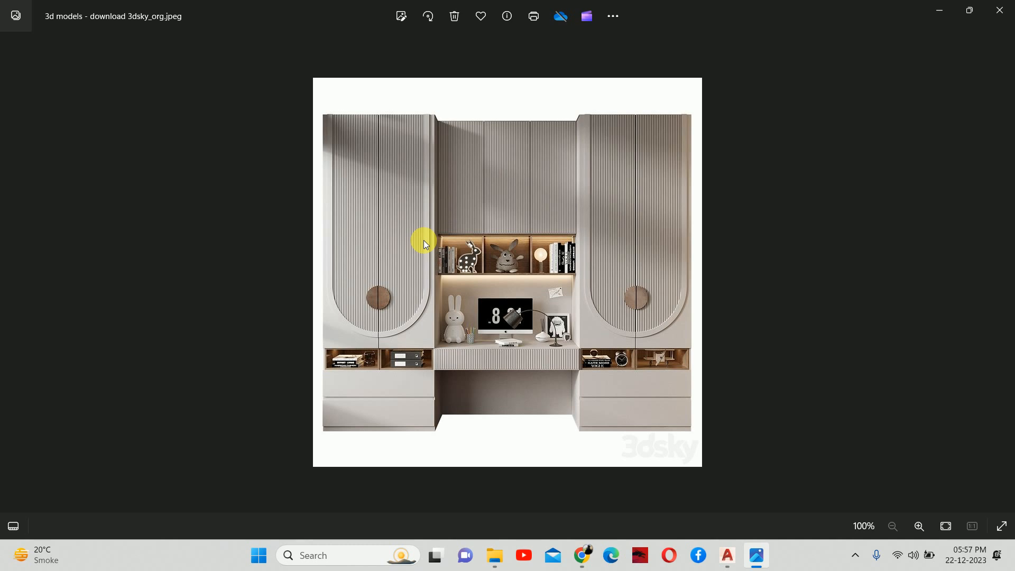
pyautogui.press('Right')
pyautogui.press('Left')
pyautogui.press('Right')
pyautogui.press('Right')
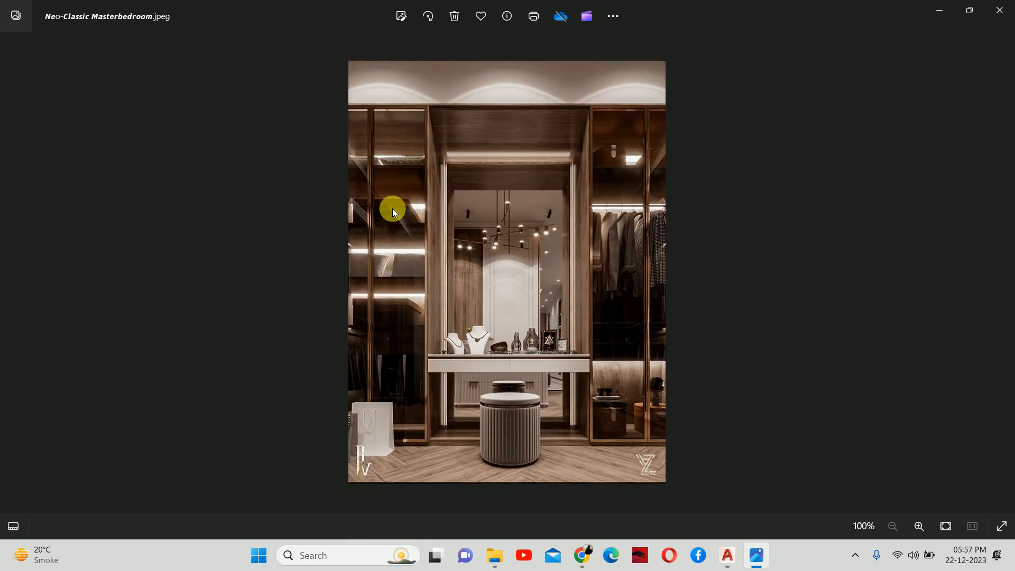
pyautogui.hotkey('alt', 'F4')
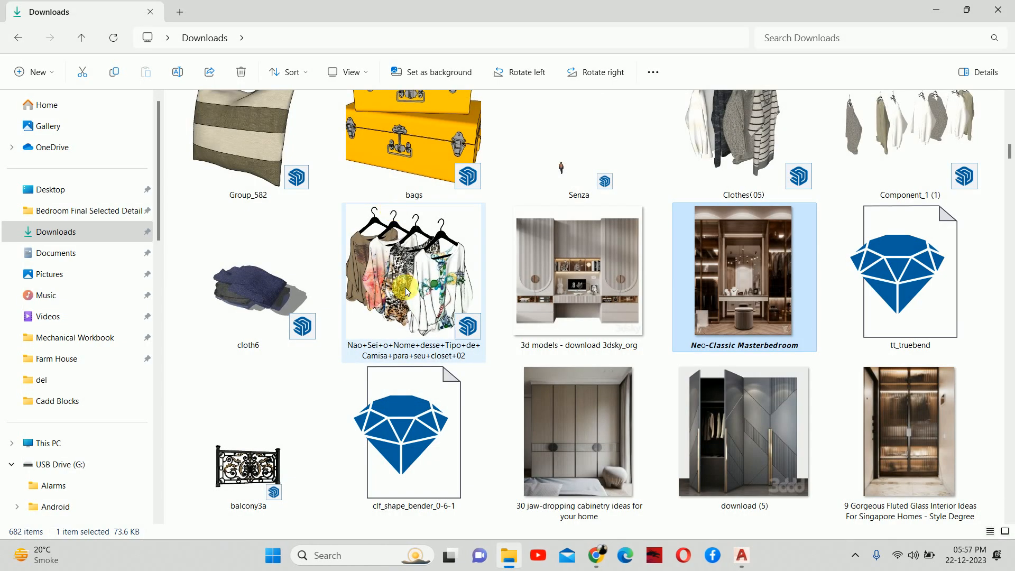
# - Switch to Chrome, open Pinterest and search for "wardrobe with loft design"
pyautogui.click(596, 556)
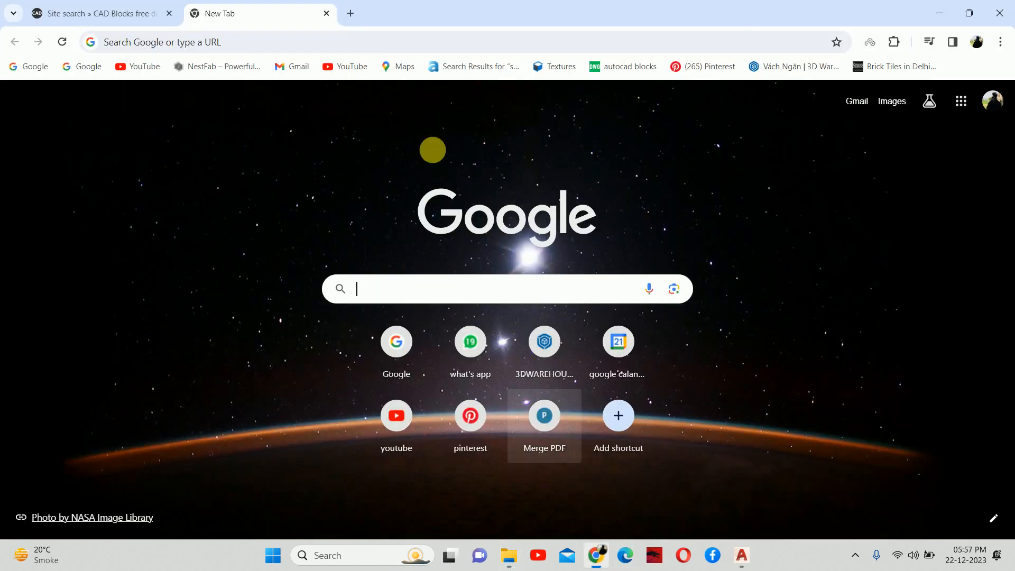
pyautogui.click(477, 419)
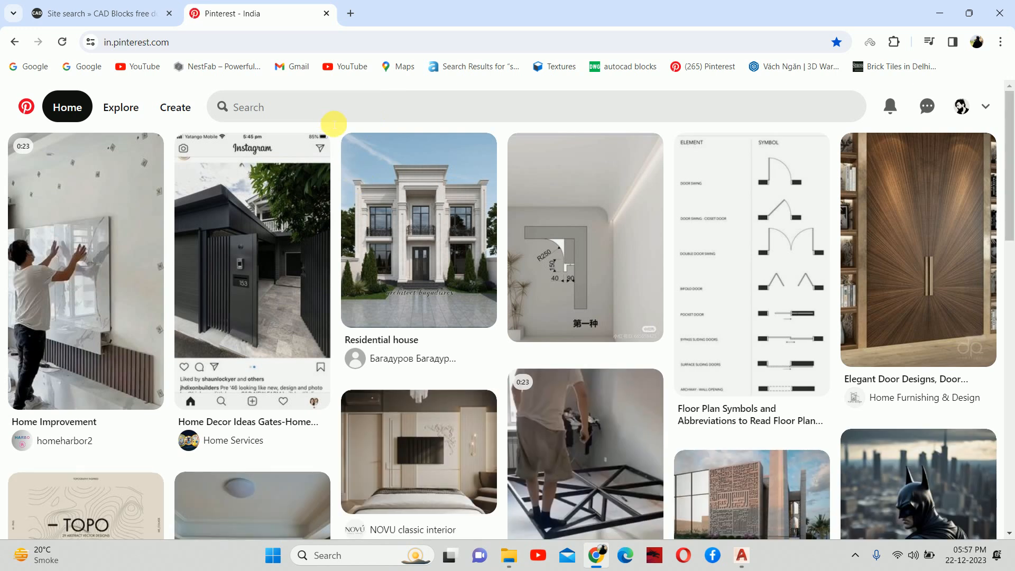
pyautogui.click(350, 123)
pyautogui.write('wardro')
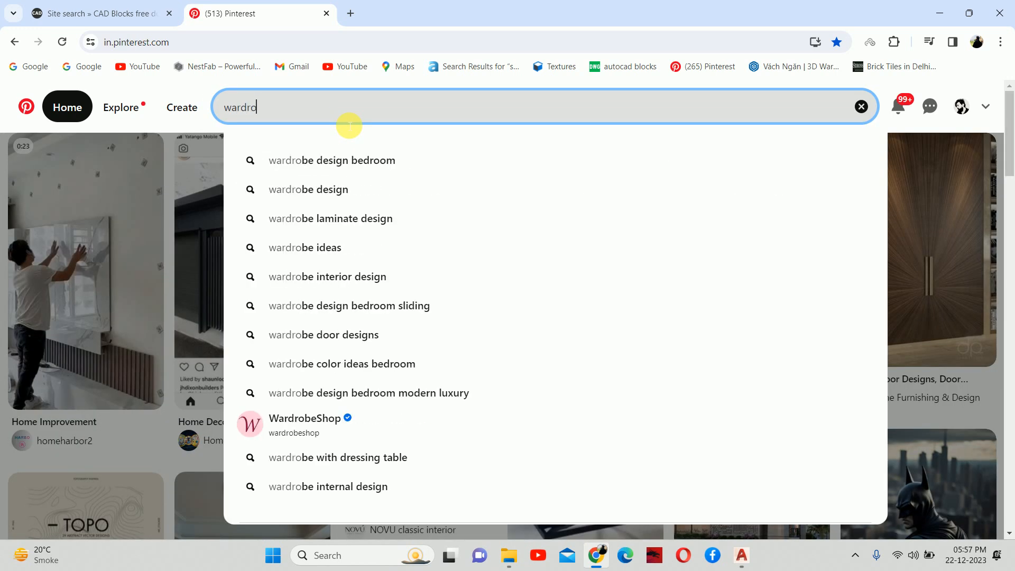
pyautogui.write('be with loft')
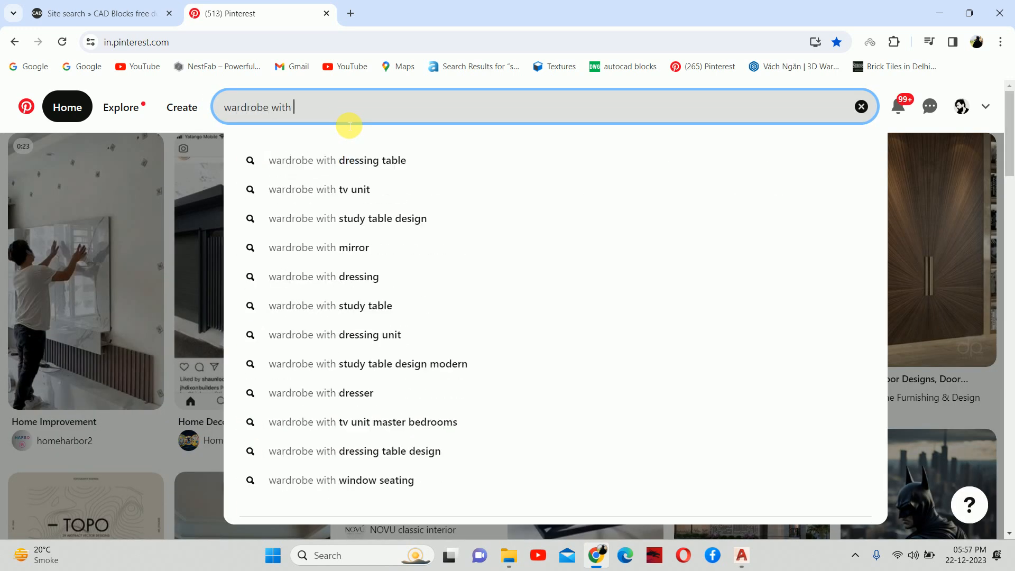
pyautogui.press('Down')
pyautogui.press('Down')
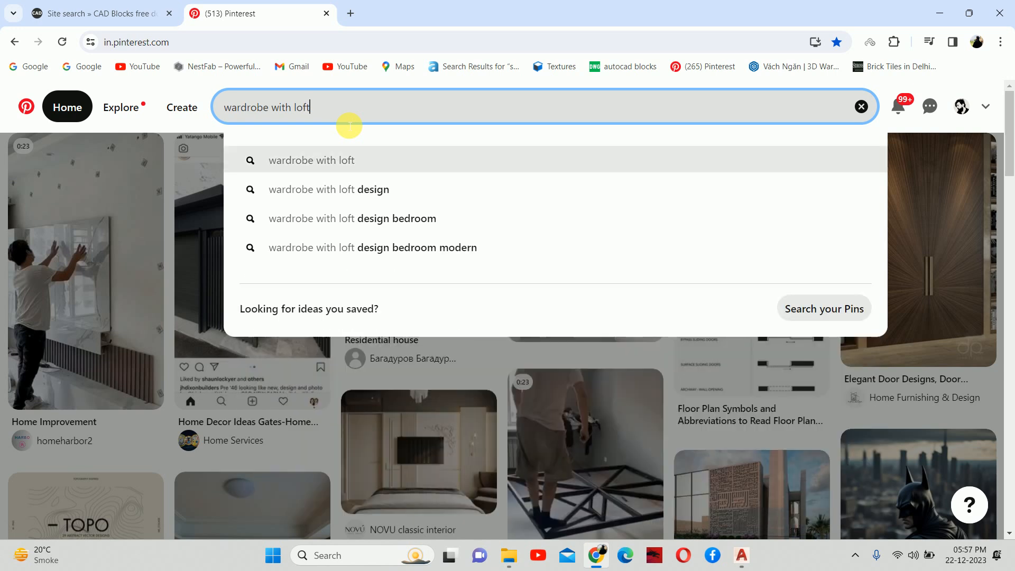
pyautogui.press('Return')
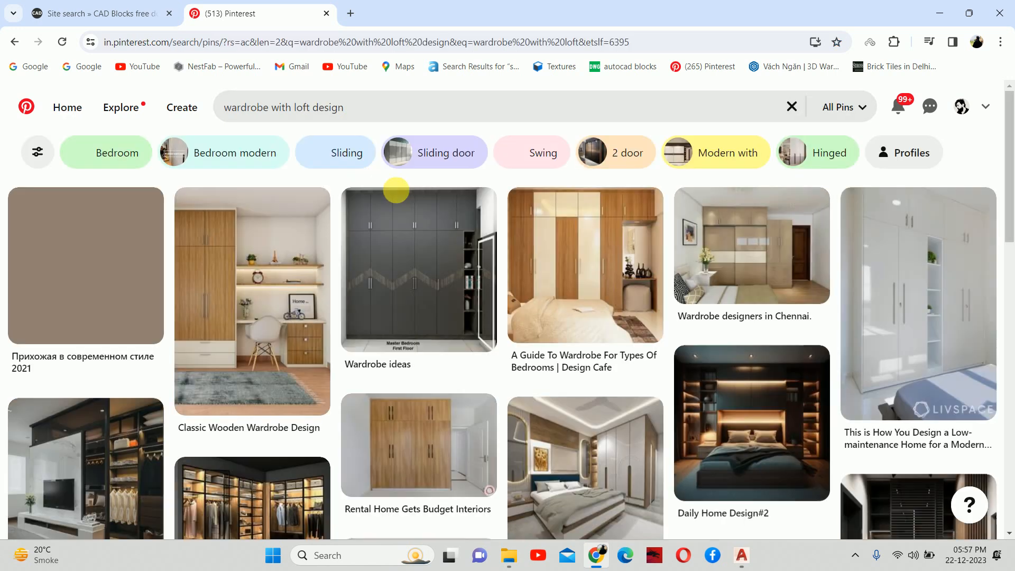
# - Open the dark grey "Wardrobe ideas" pin and browse the related wardrobe designs under it
pyautogui.click(396, 249)
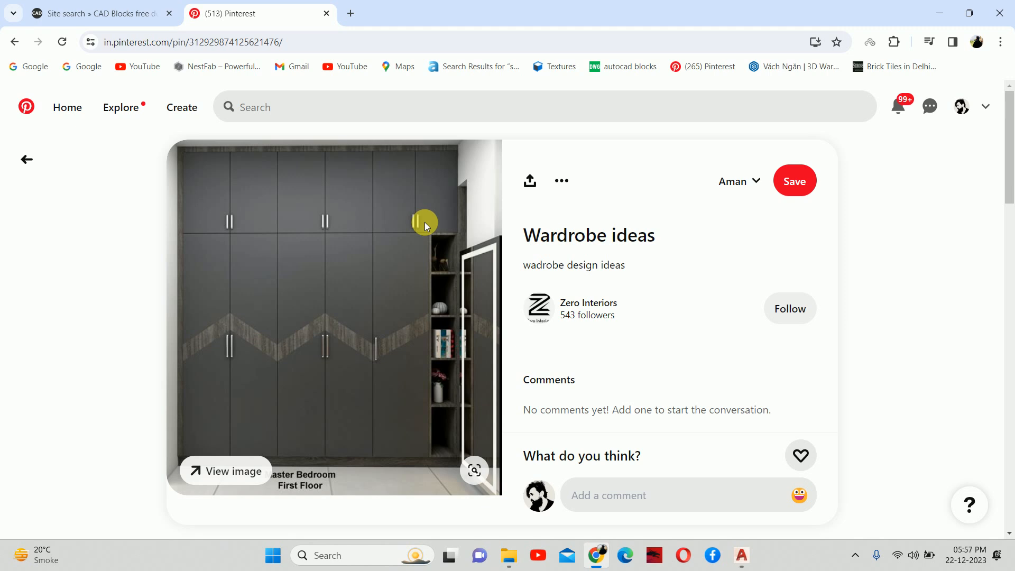
pyautogui.scroll(-5, 426, 233)
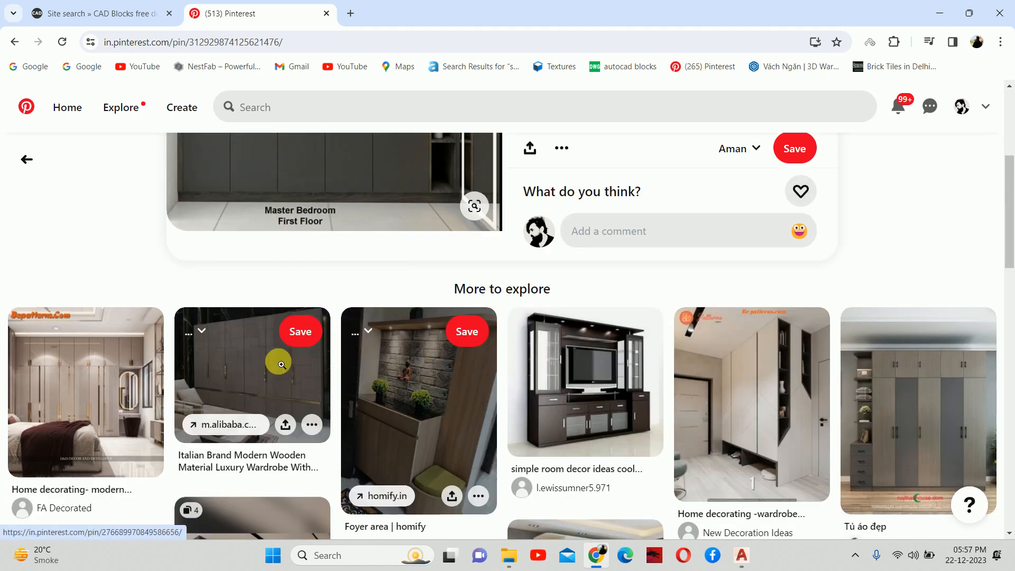
pyautogui.scroll(-5, 296, 354)
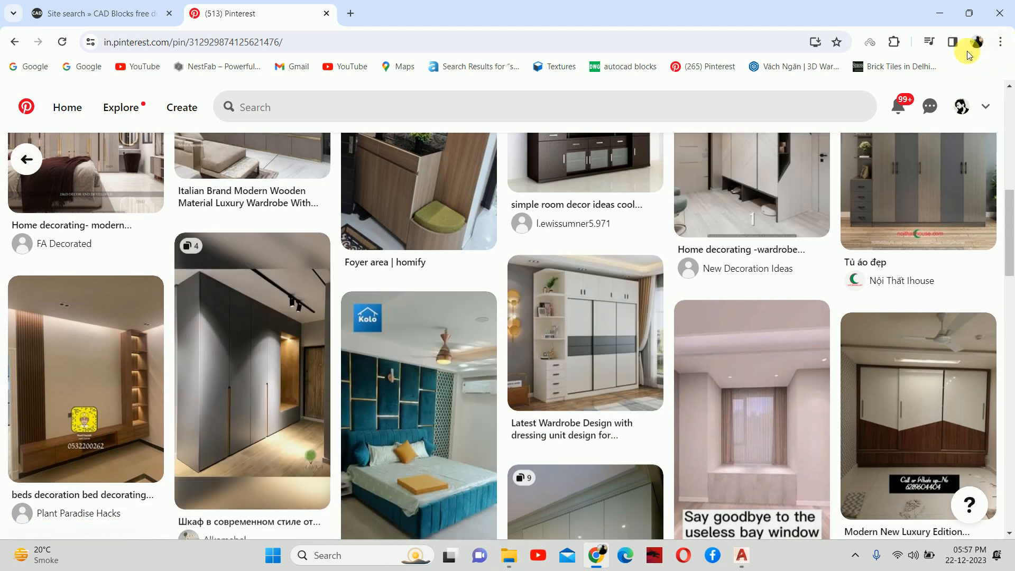
# - Minimize Chrome and File Explorer to switch back to the Drawing2 floor plan in AutoCAD
pyautogui.click(957, 9)
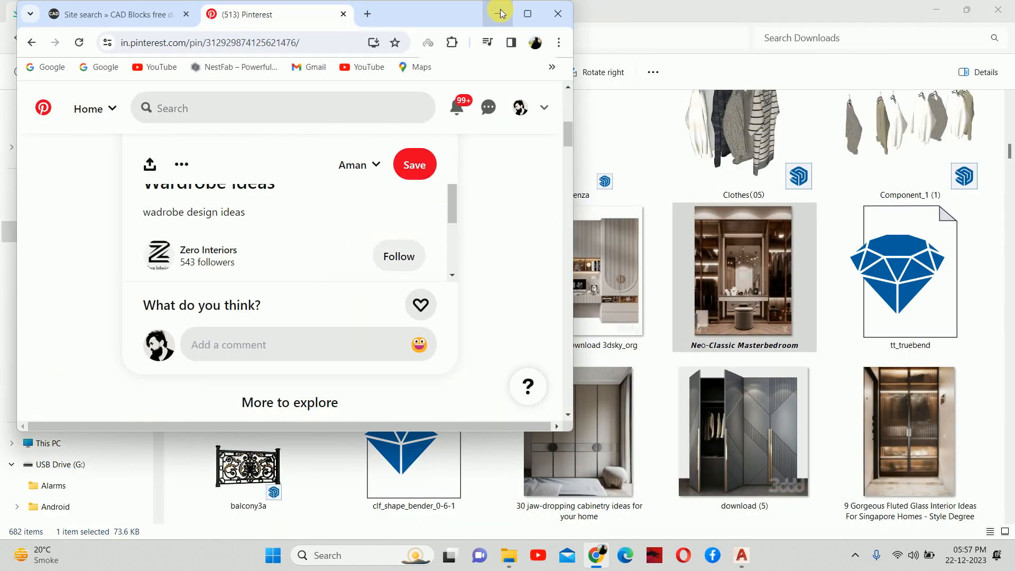
pyautogui.click(500, 12)
pyautogui.click(935, 8)
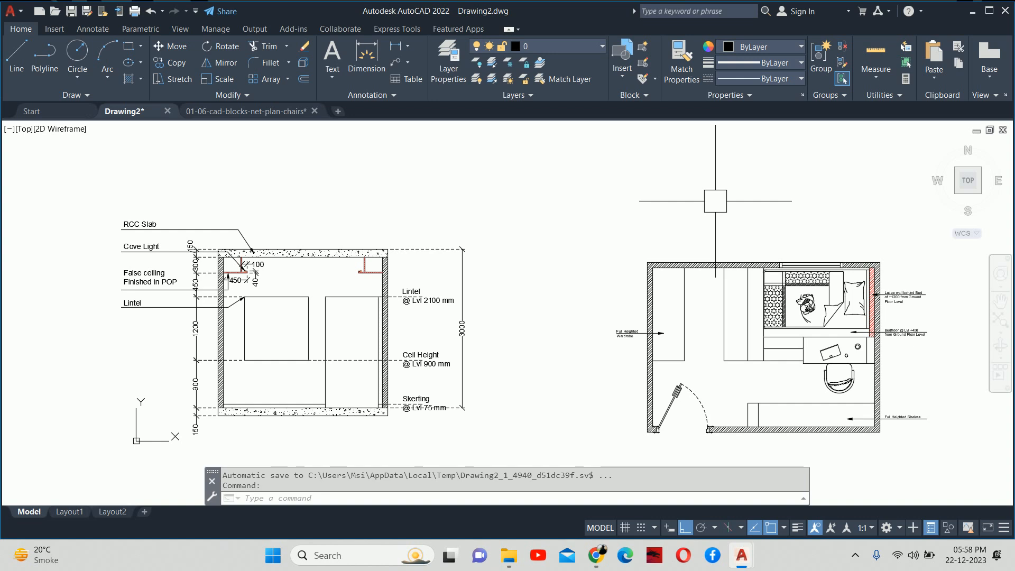
pyautogui.press('Escape')
pyautogui.press('Escape')
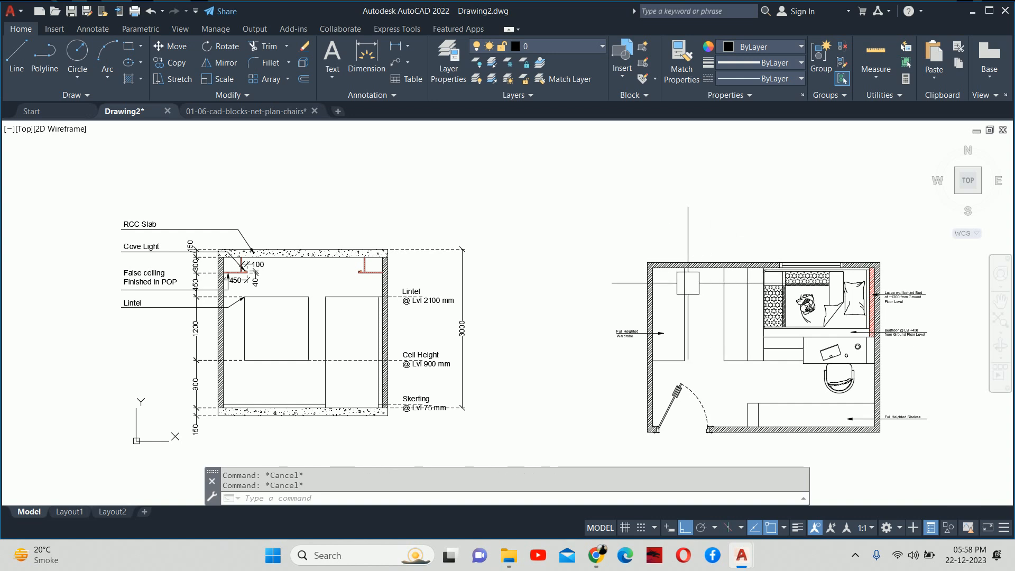
# - Check the full-height wardrobe's length along its front edge in the plan with a temporary linear dimension
pyautogui.scroll(-5, 477, 279)
pyautogui.scroll(5, 478, 280)
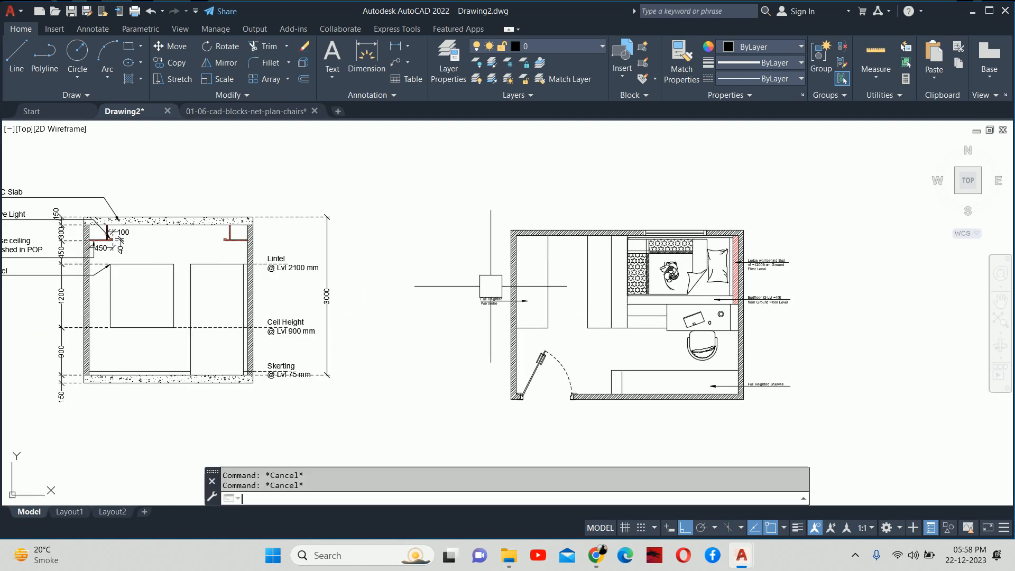
pyautogui.write('dli')
pyautogui.press('Return')
pyautogui.press('Return')
pyautogui.click(547, 299)
pyautogui.scroll(6, 576, 298)
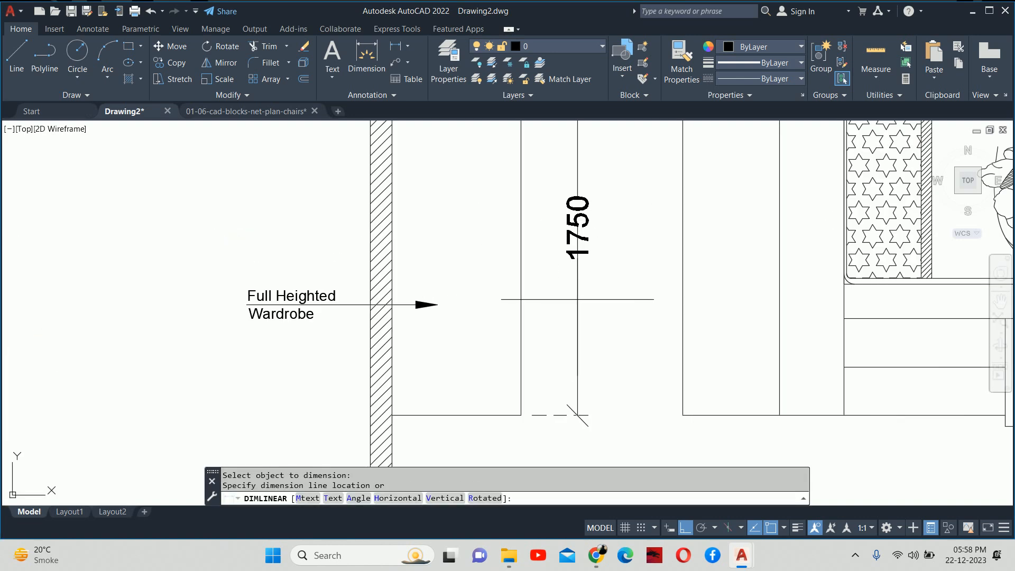
pyautogui.press('Escape')
# - Check the full-height wardrobe's depth along its lower edge with a temporary linear dimension
pyautogui.moveTo(576, 298); pyautogui.dragTo(576, 242, button='middle')
pyautogui.press('Return')
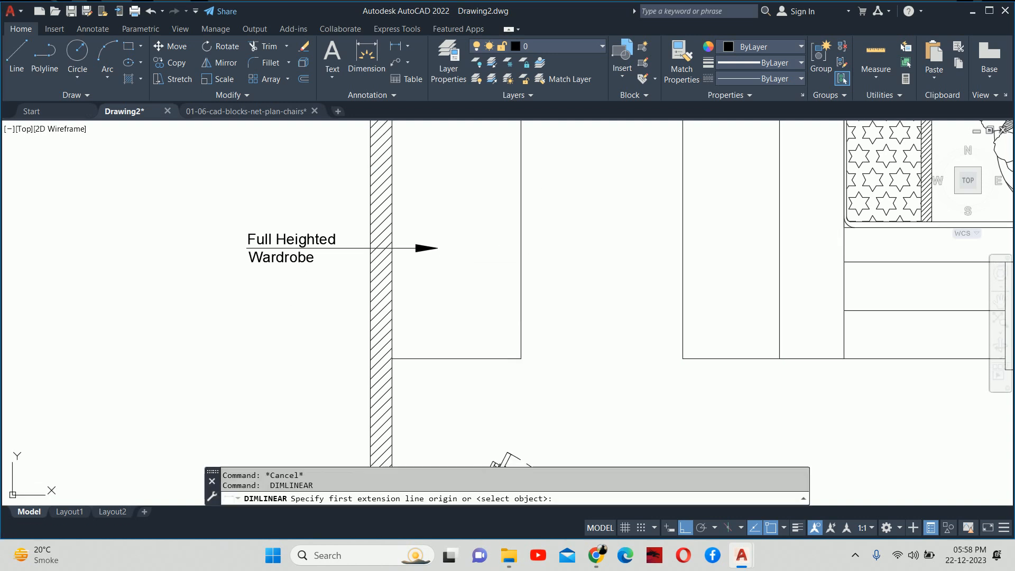
pyautogui.press('Return')
pyautogui.click(479, 358)
pyautogui.press('Escape')
pyautogui.press('Escape')
pyautogui.scroll(-8, 483, 380)
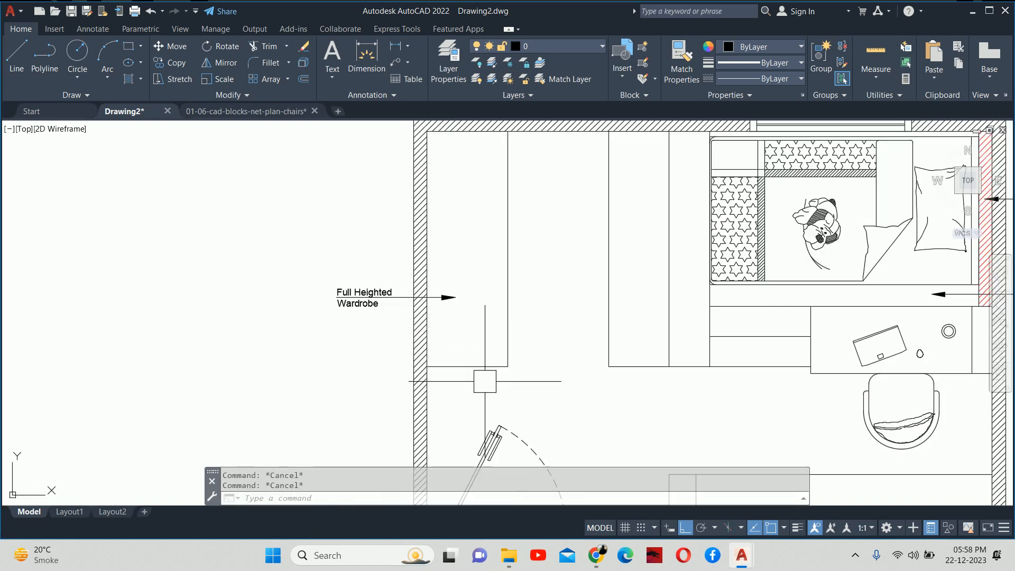
# - Draw a wardrobe outline rectangle 1750 mm long and 600 mm wide in the empty space to the right of the floor plan
pyautogui.write('rc')
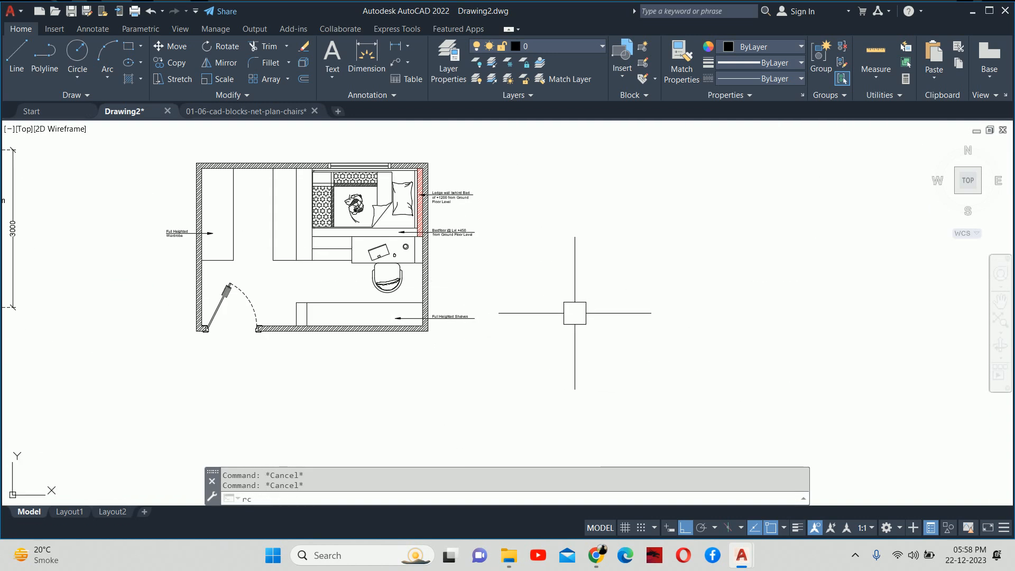
pyautogui.press('Escape')
pyautogui.write('rec')
pyautogui.press('Return')
pyautogui.click(574, 301)
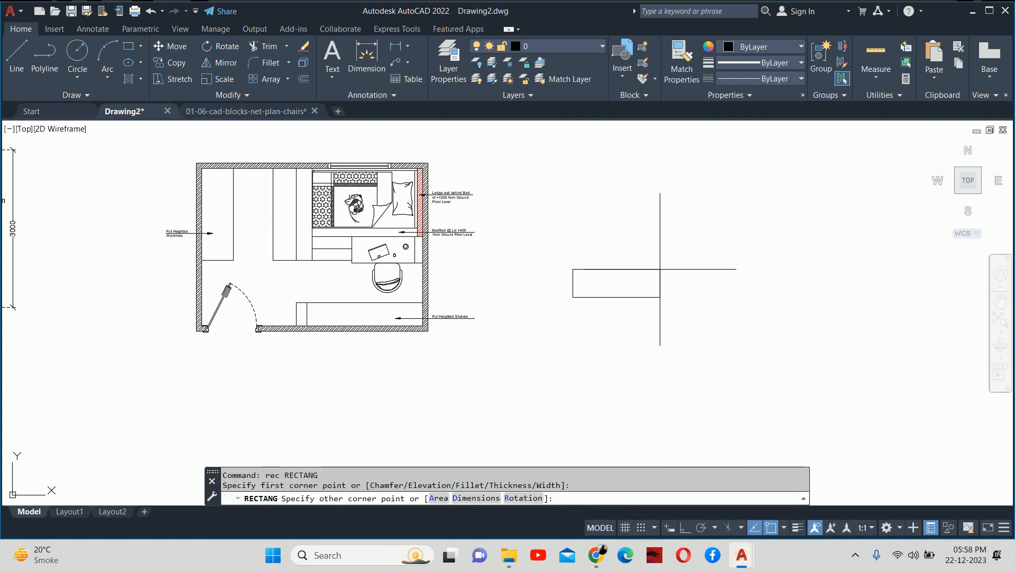
pyautogui.write('d')
pyautogui.press('Return')
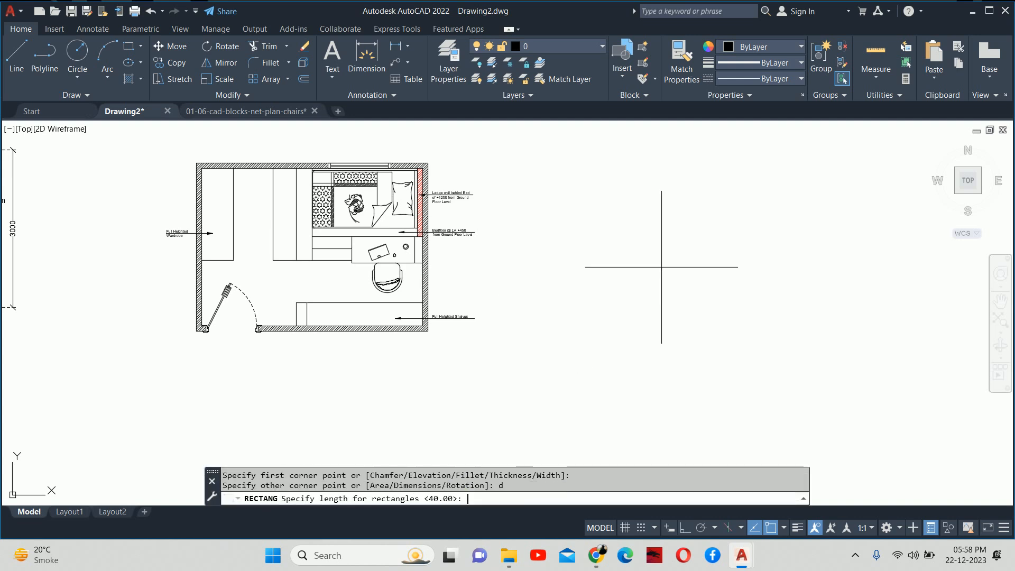
pyautogui.write('1750')
pyautogui.press('Return')
pyautogui.write('600')
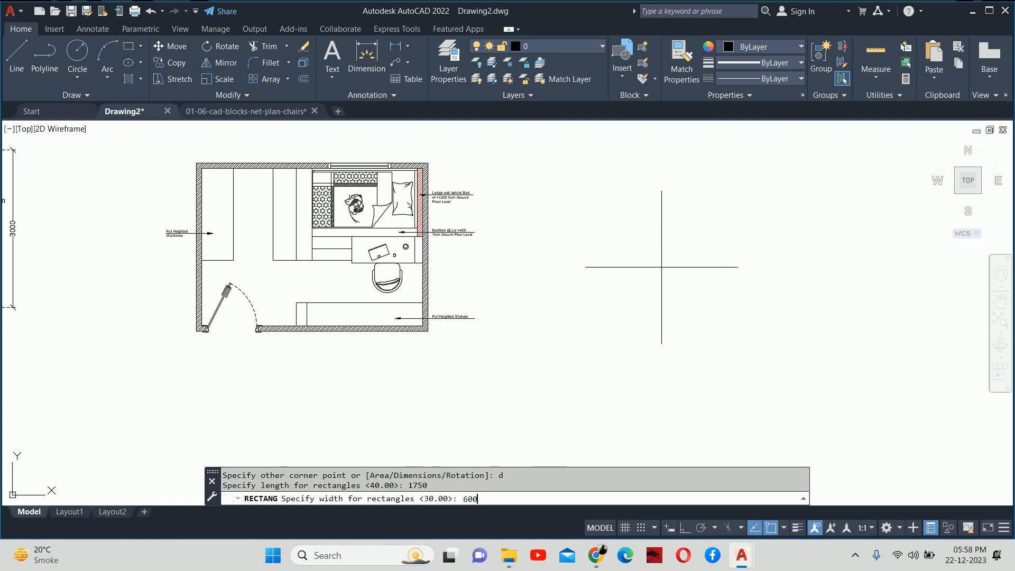
pyautogui.press('Return')
pyautogui.press('Escape')
pyautogui.press('Escape')
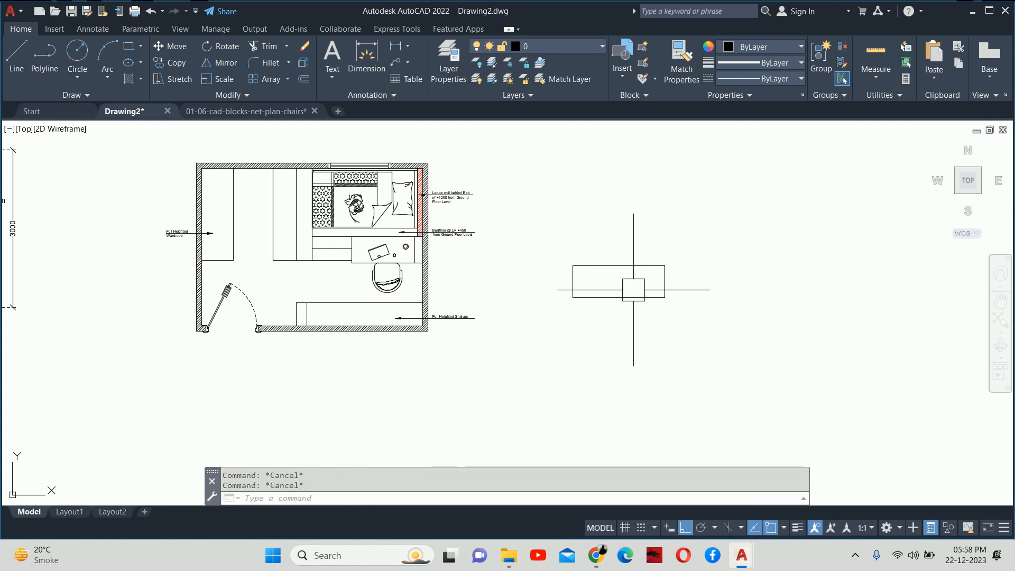
# - Add a linear dimension above the long upper edge of the new wardrobe rectangle
pyautogui.scroll(4, 635, 288)
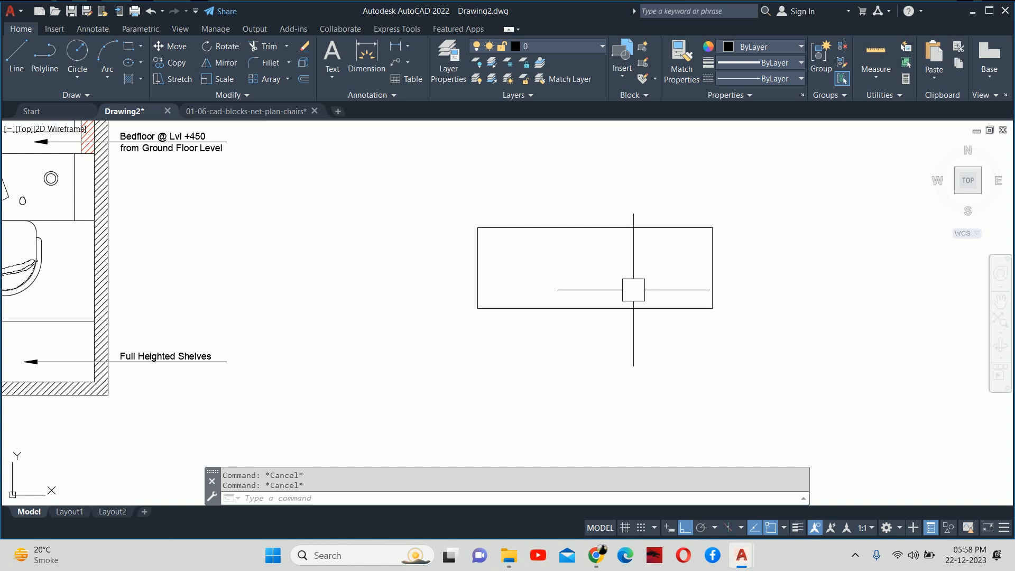
pyautogui.write('dli')
pyautogui.press('Return')
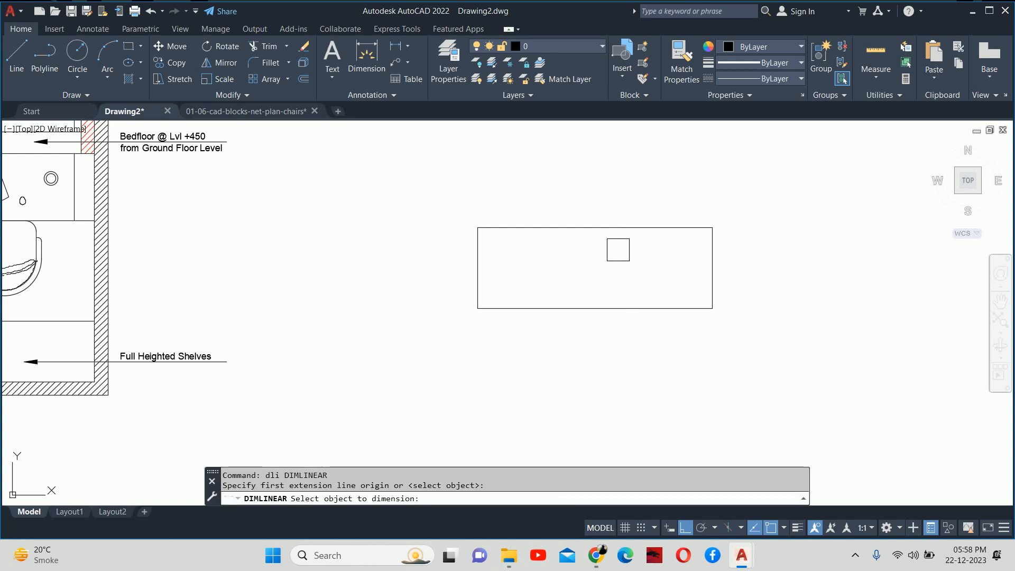
pyautogui.click(620, 231)
pyautogui.scroll(2, 622, 217)
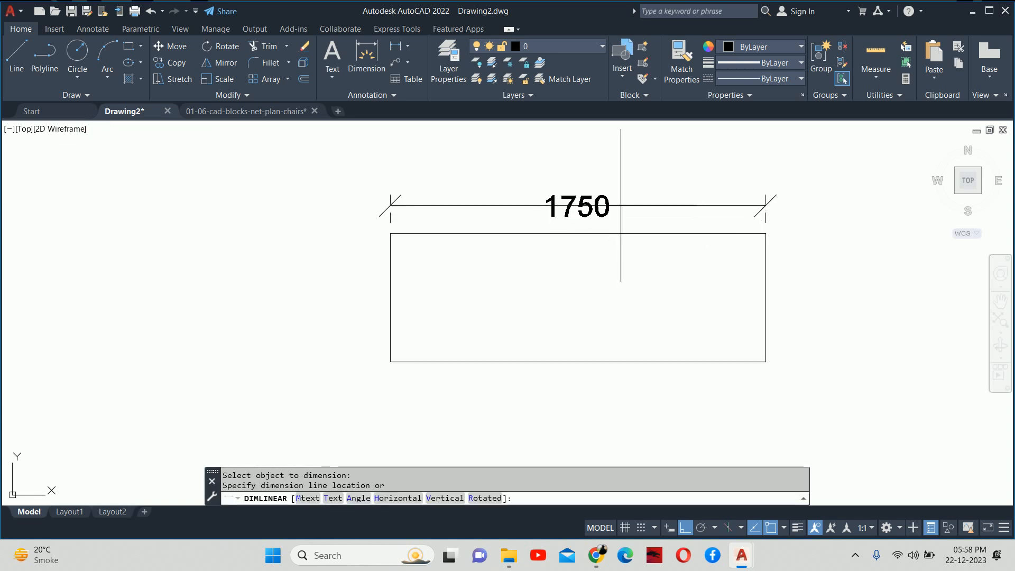
pyautogui.click(618, 199)
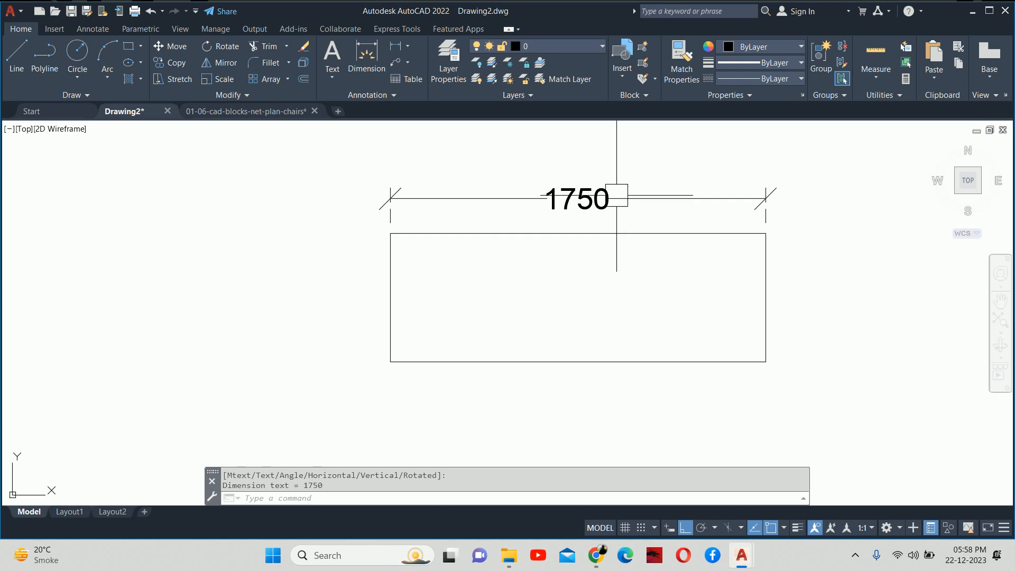
# - Check the clear gap between the full-height wardrobe and the unit beside the bed with a temporary linear dimension
pyautogui.scroll(-3, 644, 206)
pyautogui.scroll(-2, 740, 319)
pyautogui.moveTo(447, 319); pyautogui.dragTo(688, 365, button='middle')
pyautogui.scroll(2, 574, 324)
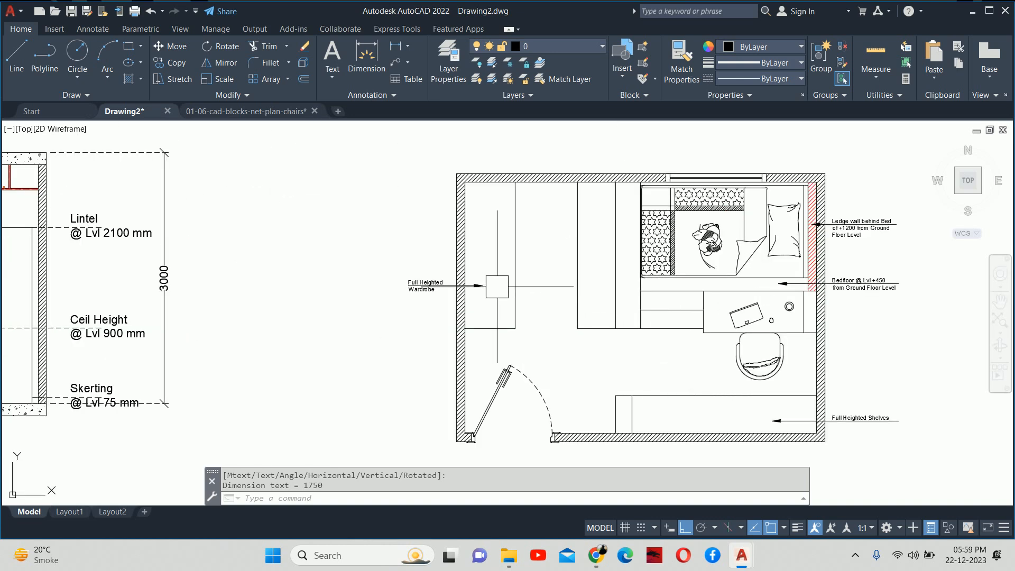
pyautogui.write('dli')
pyautogui.press('Return')
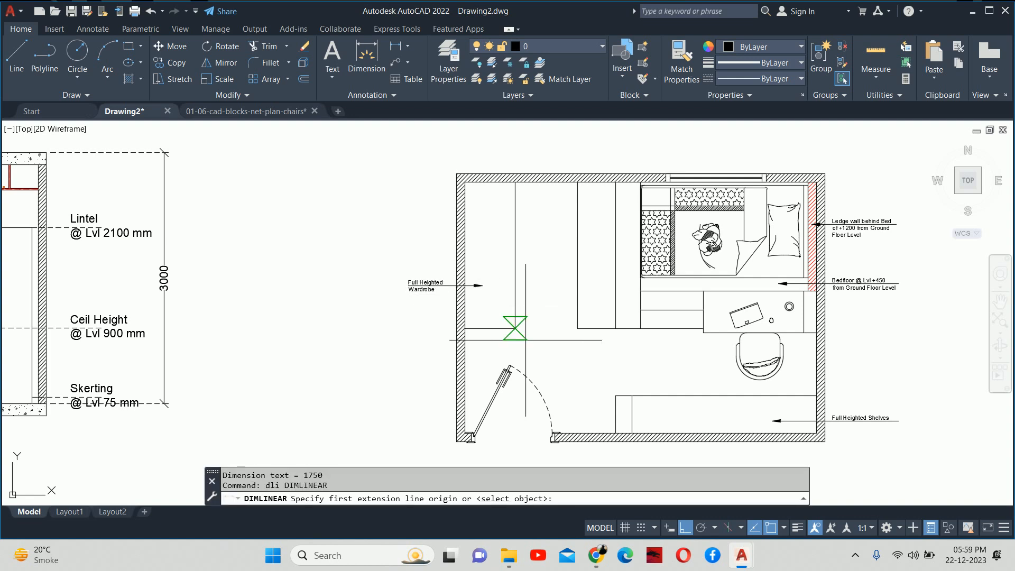
pyautogui.click(515, 328)
pyautogui.click(577, 328)
pyautogui.scroll(3, 543, 312)
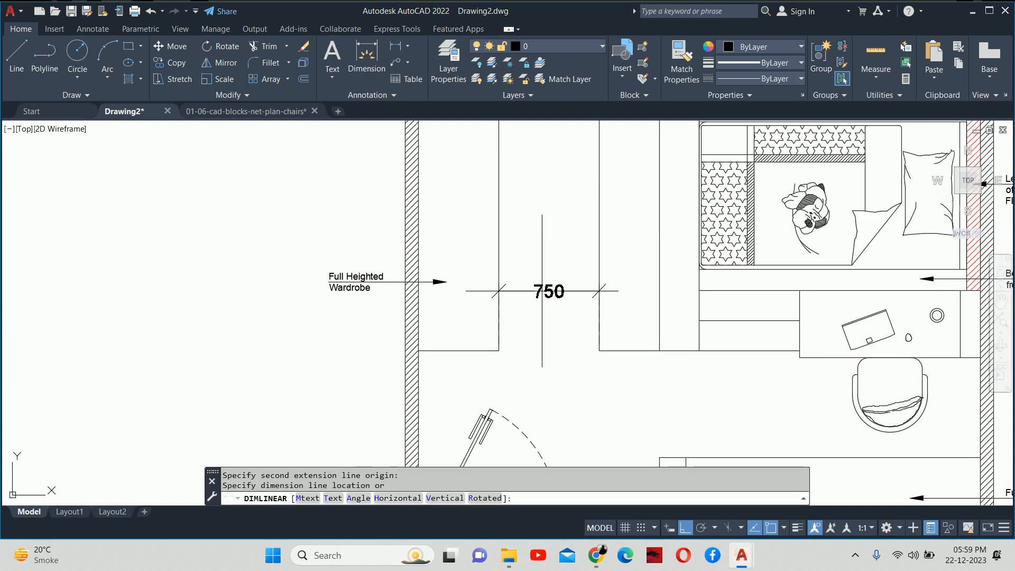
pyautogui.press('Escape')
pyautogui.press('Escape')
pyautogui.scroll(-6, 540, 292)
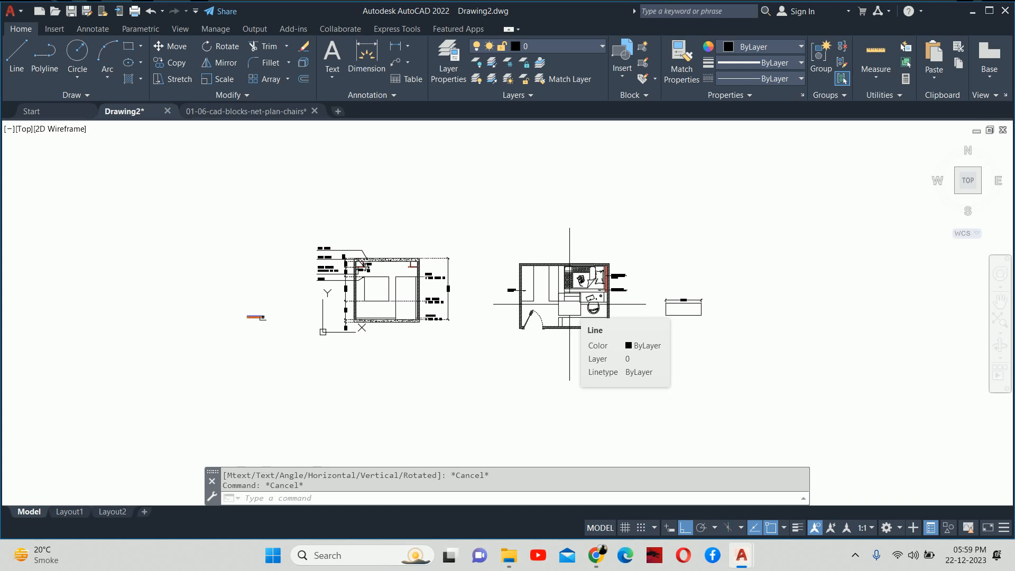
# - Offset the separate wardrobe rectangle 20 mm inward to form the panel thickness
pyautogui.scroll(5, 661, 297)
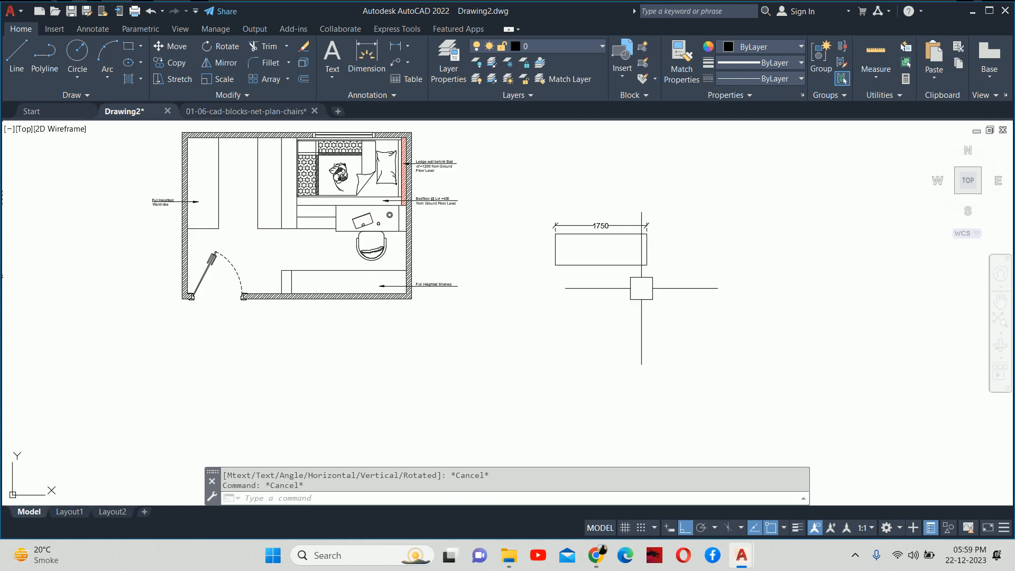
pyautogui.press('Escape')
pyautogui.scroll(4, 624, 250)
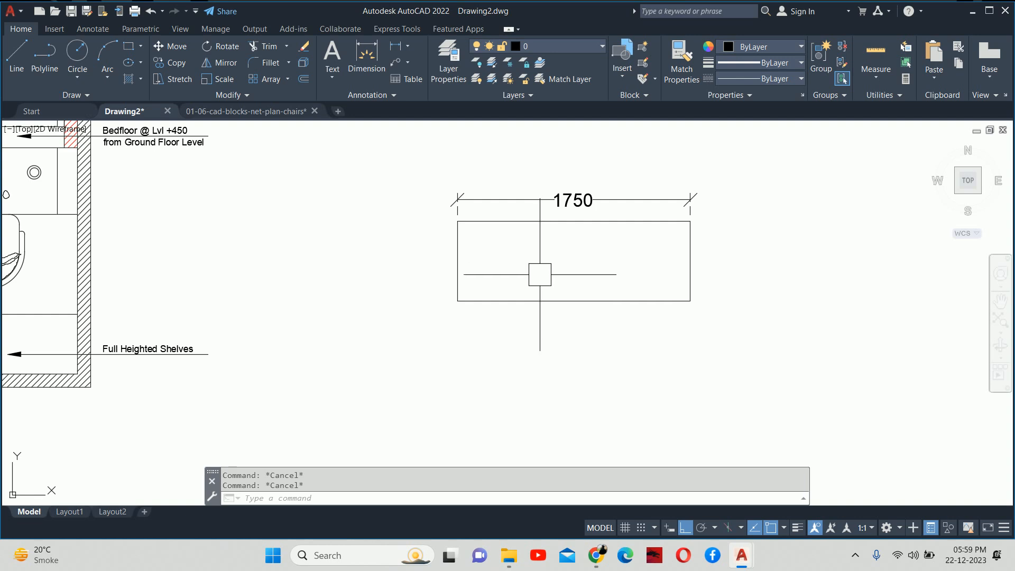
pyautogui.write('o')
pyautogui.press('Return')
pyautogui.write('20')
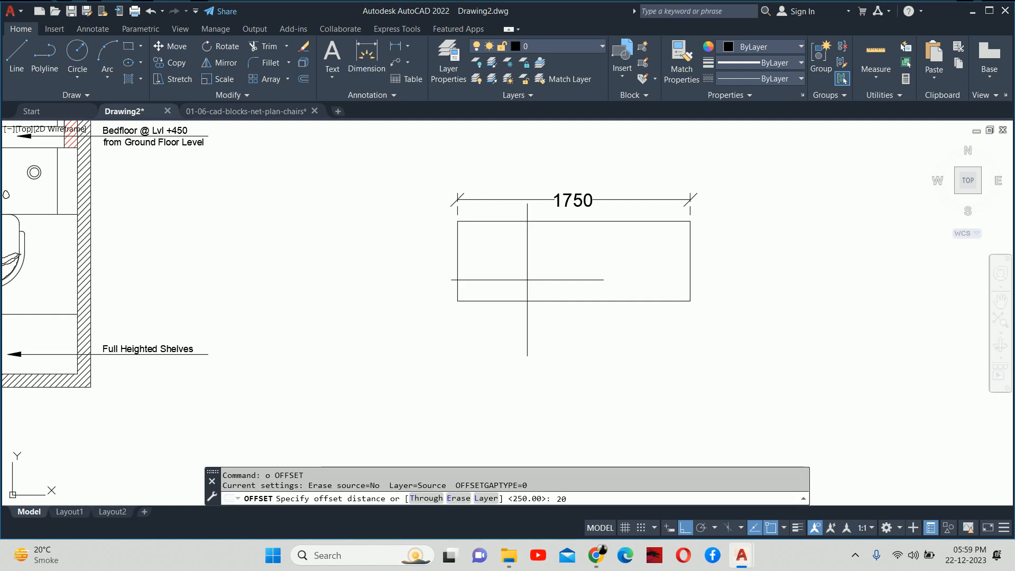
pyautogui.press('Return')
pyautogui.click(544, 222)
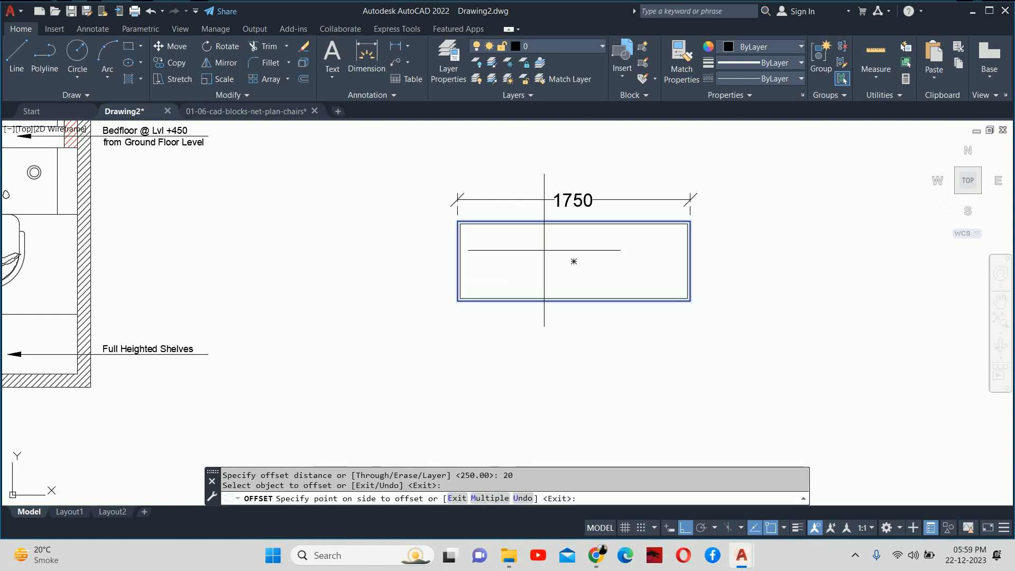
pyautogui.click(543, 258)
pyautogui.press('Escape')
pyautogui.press('Escape')
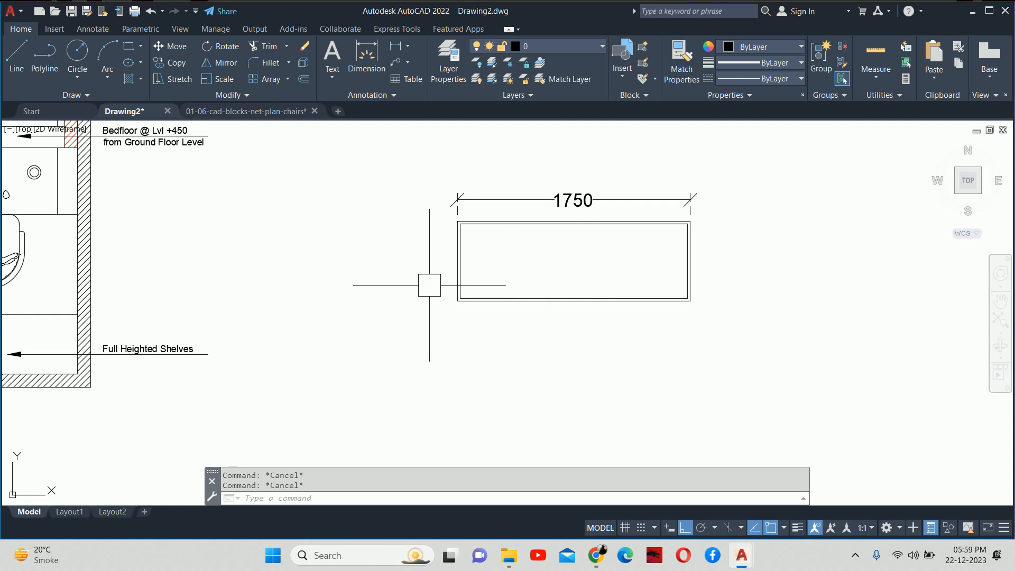
# - Examine the full-height wardrobe's position in the floor plan and compare it with the separate wardrobe outline
pyautogui.scroll(-1, 397, 272)
pyautogui.moveTo(396, 272); pyautogui.dragTo(834, 281, button='middle')
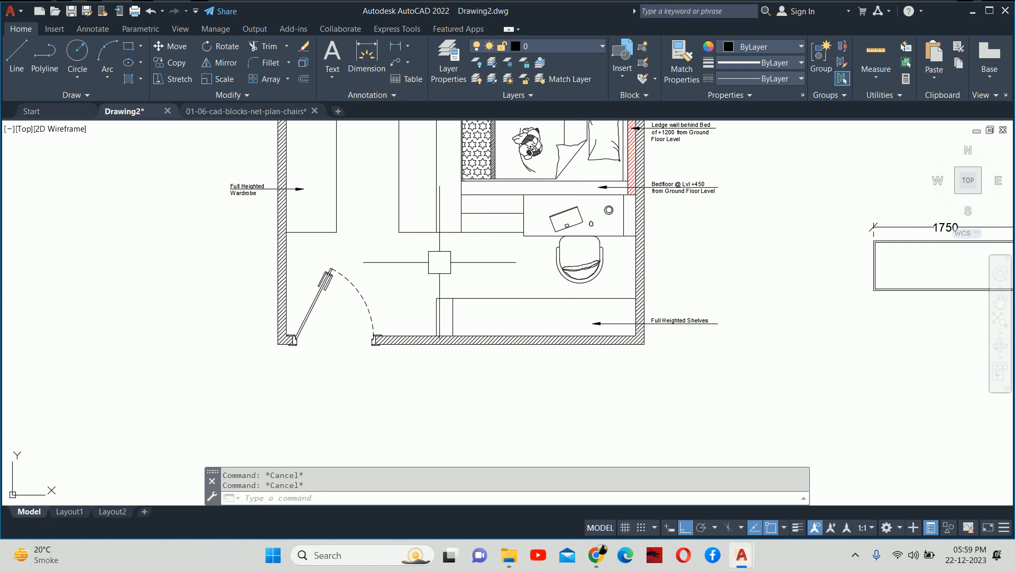
pyautogui.moveTo(324, 189); pyautogui.dragTo(397, 374, button='middle')
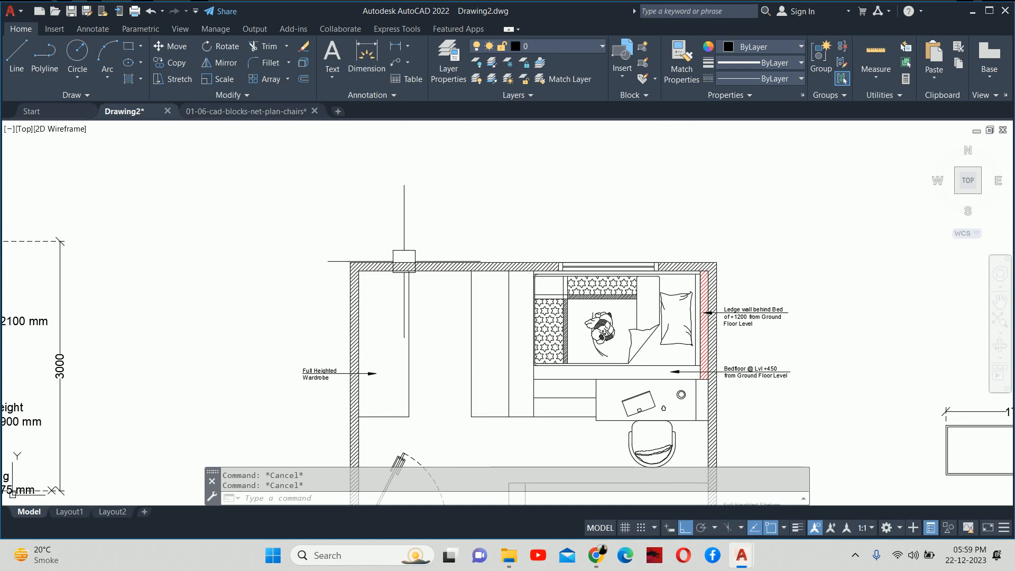
pyautogui.scroll(-2, 415, 271)
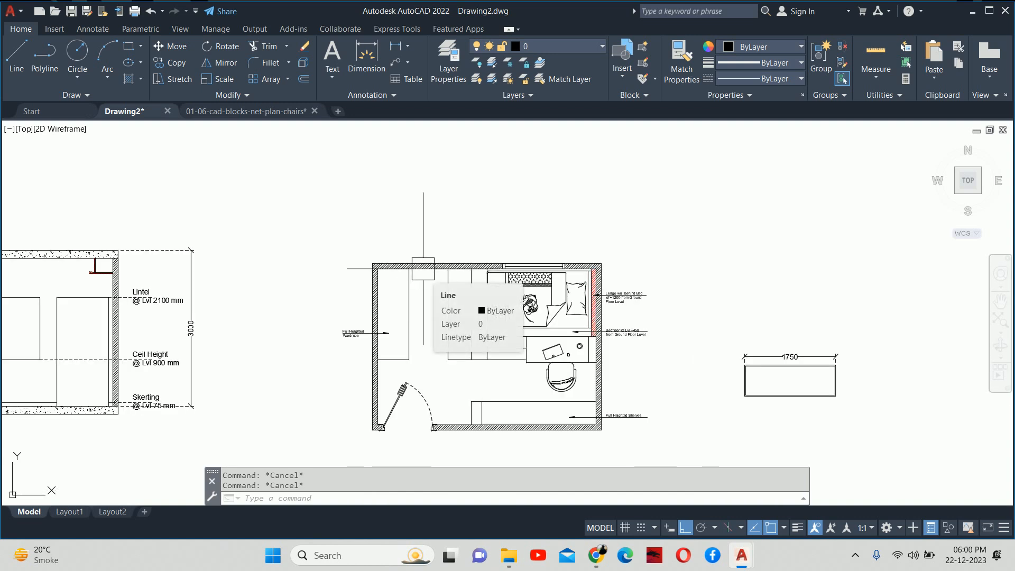
pyautogui.scroll(-3, 535, 308)
pyautogui.scroll(3, 571, 310)
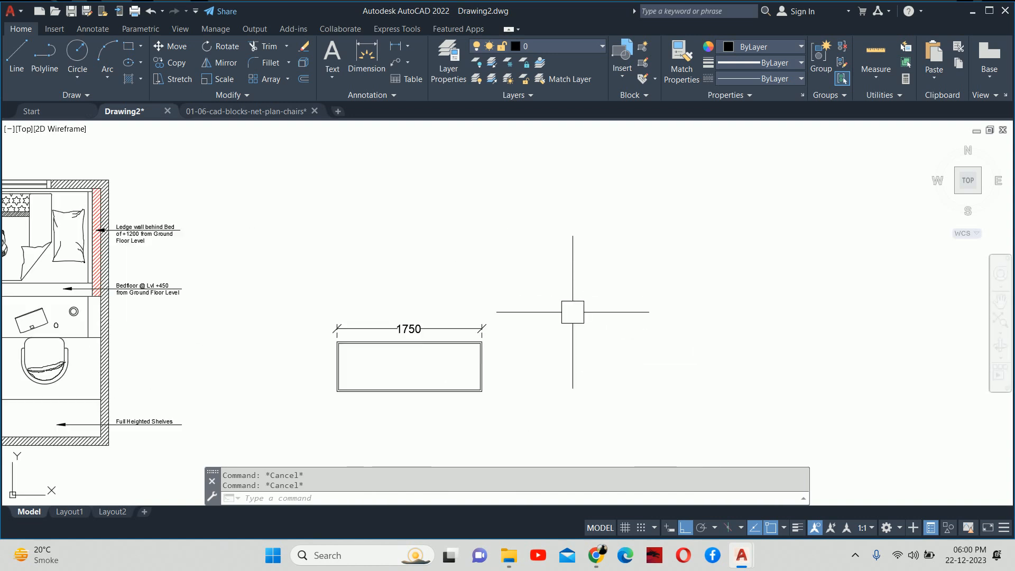
pyautogui.scroll(2, 462, 338)
pyautogui.scroll(2, 250, 399)
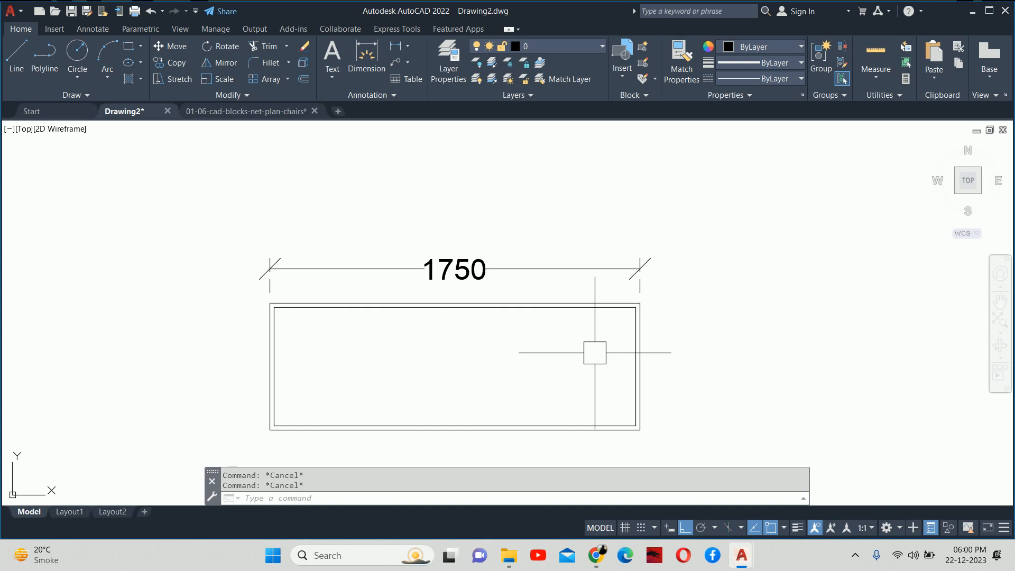
# - Stretch the upper edge of the wardrobe's inner rectangle 14 mm outward toward the outer outline
pyautogui.scroll(4, 471, 312)
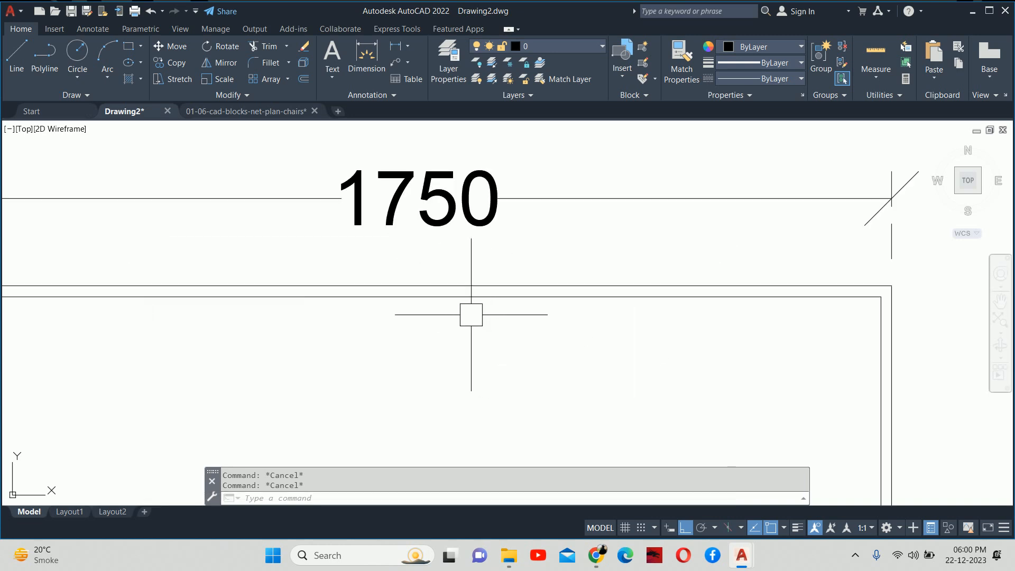
pyautogui.moveTo(471, 312); pyautogui.dragTo(529, 328, button='middle')
pyautogui.click(529, 323)
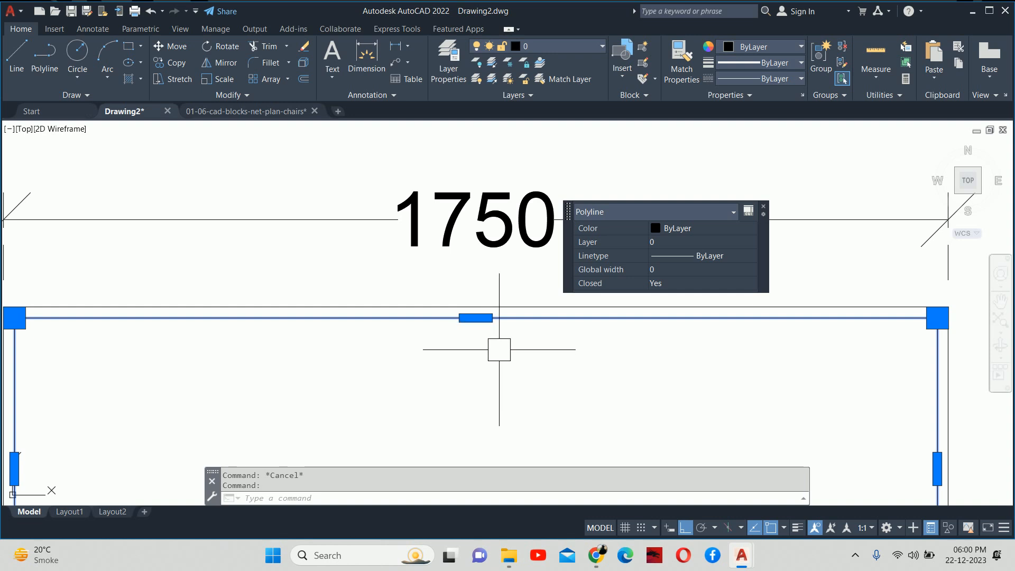
pyautogui.scroll(2, 471, 326)
pyautogui.click(479, 308)
pyautogui.scroll(5, 476, 307)
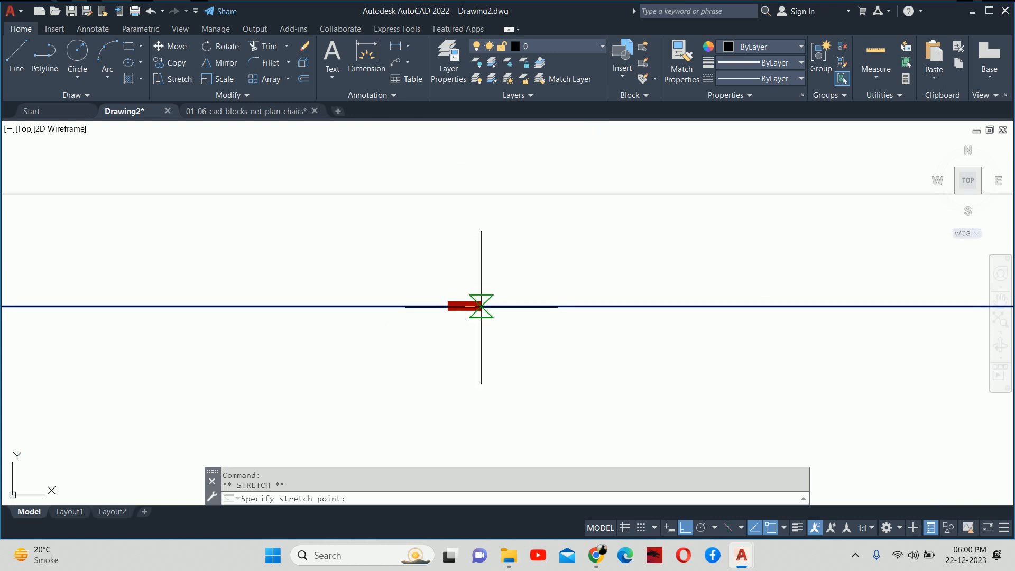
pyautogui.write('14]')
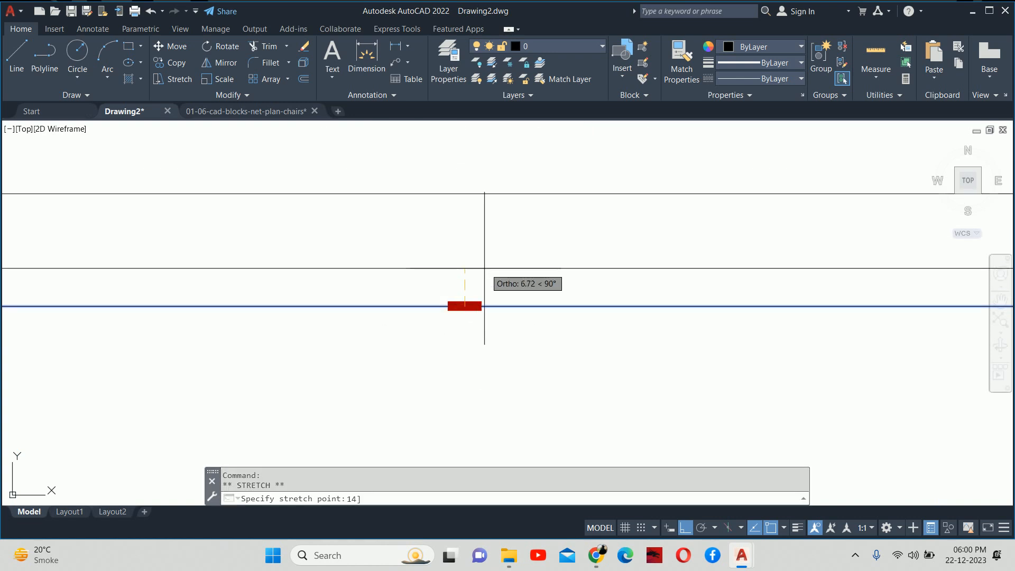
pyautogui.press('BackSpace')
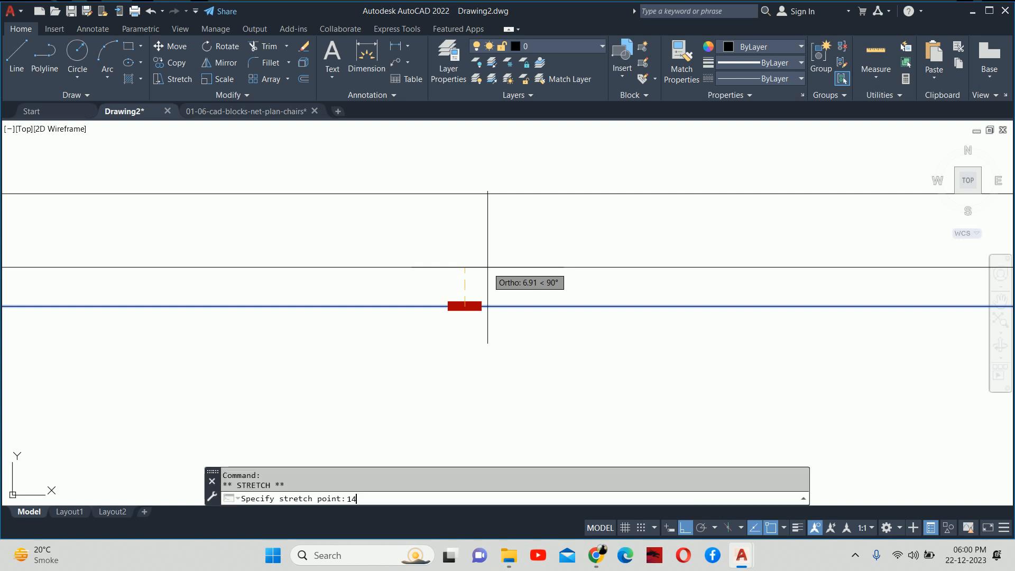
pyautogui.press('Return')
pyautogui.scroll(-6, 487, 269)
pyautogui.press('Escape')
pyautogui.press('Escape')
pyautogui.scroll(-2, 786, 327)
# - Stretch the right edge of the wardrobe's inner rectangle 14 mm outward toward the outer outline
pyautogui.moveTo(786, 327); pyautogui.dragTo(346, 315, button='middle')
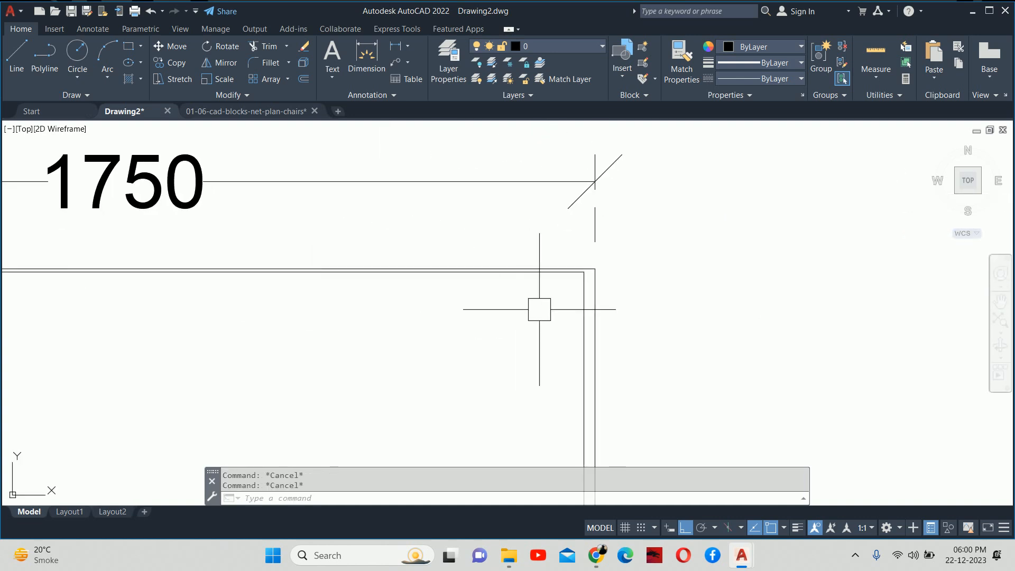
pyautogui.scroll(5, 545, 309)
pyautogui.click(647, 335)
pyautogui.scroll(-3, 647, 335)
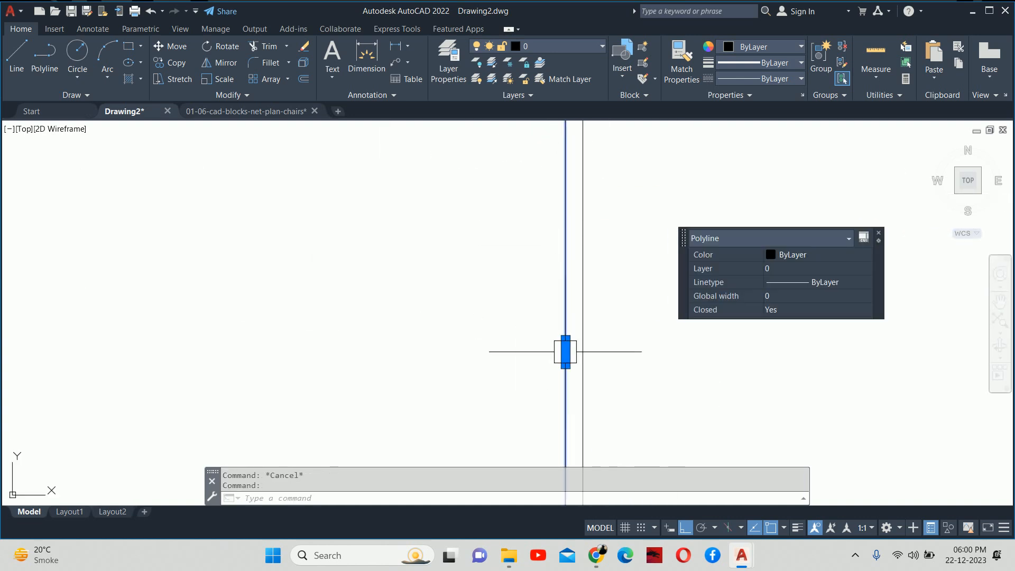
pyautogui.click(572, 357)
pyautogui.scroll(3, 572, 358)
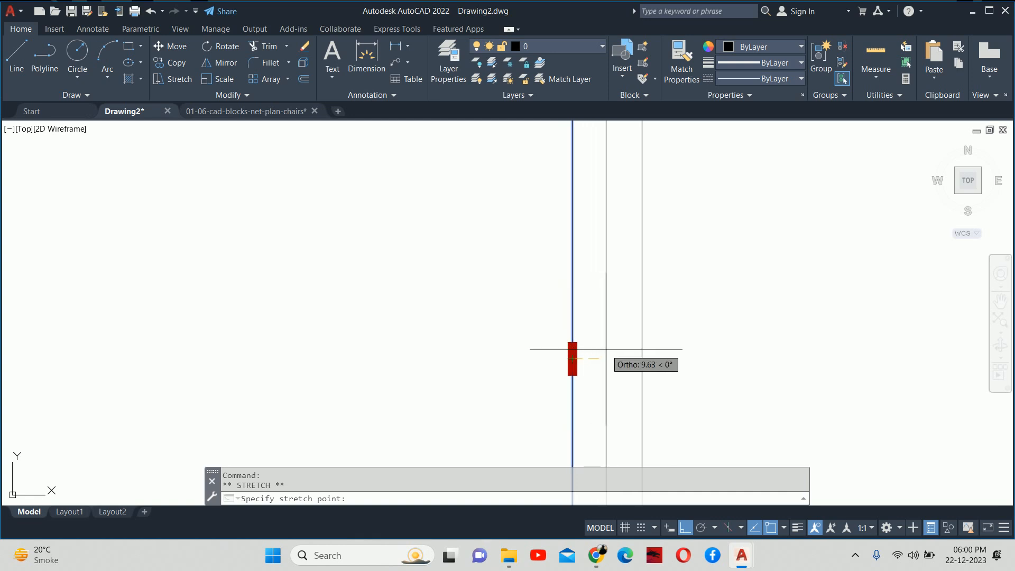
pyautogui.write('14')
pyautogui.press('Return')
pyautogui.press('Escape')
pyautogui.press('Escape')
pyautogui.scroll(-5, 585, 333)
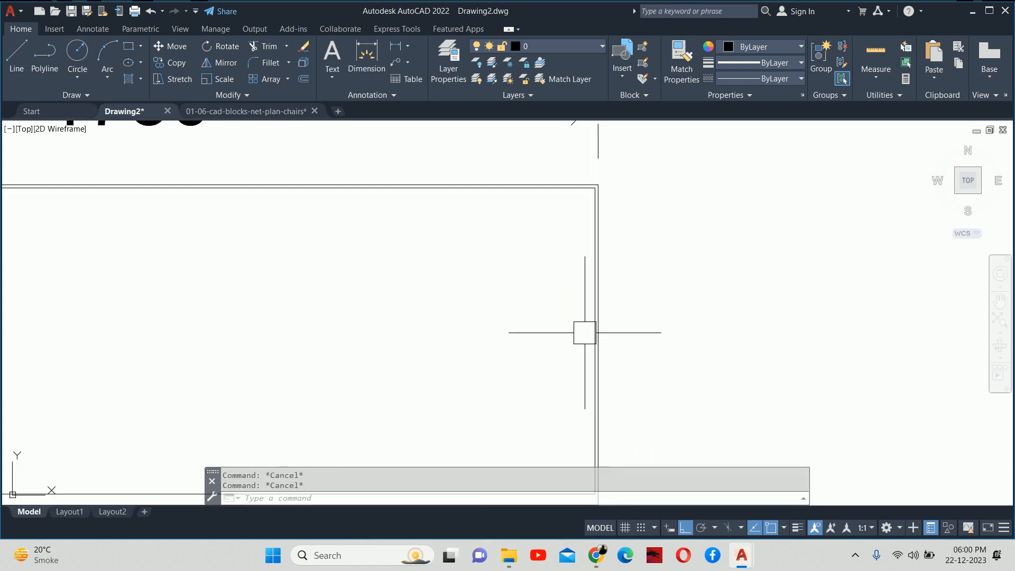
pyautogui.moveTo(441, 332); pyautogui.dragTo(600, 330, button='middle')
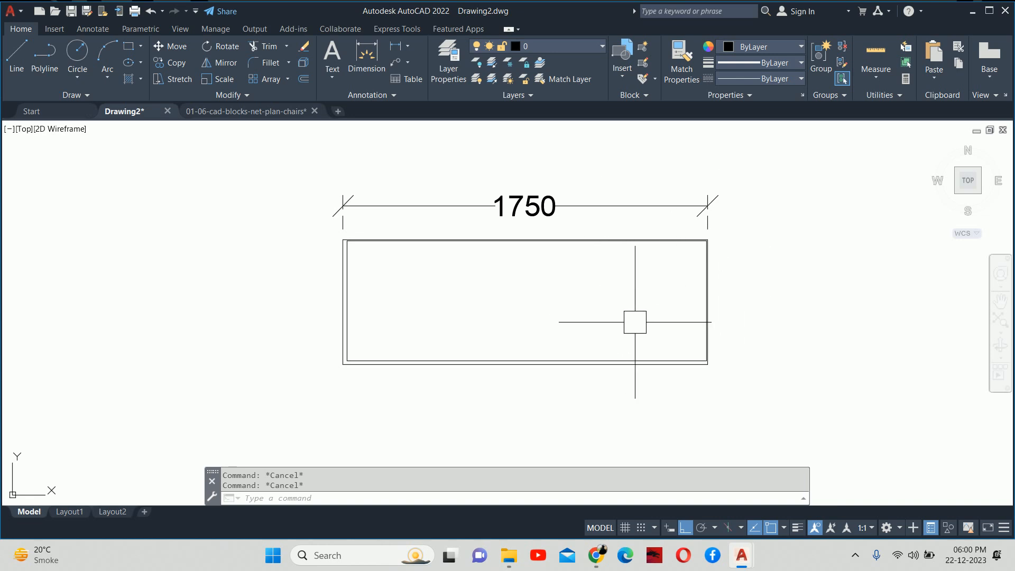
pyautogui.moveTo(649, 341); pyautogui.dragTo(731, 299, button='middle')
pyautogui.moveTo(532, 351); pyautogui.dragTo(529, 340, button='middle')
pyautogui.write('ex')
pyautogui.press('Return')
pyautogui.click(498, 313)
pyautogui.scroll(2, 498, 313)
pyautogui.press('Escape')
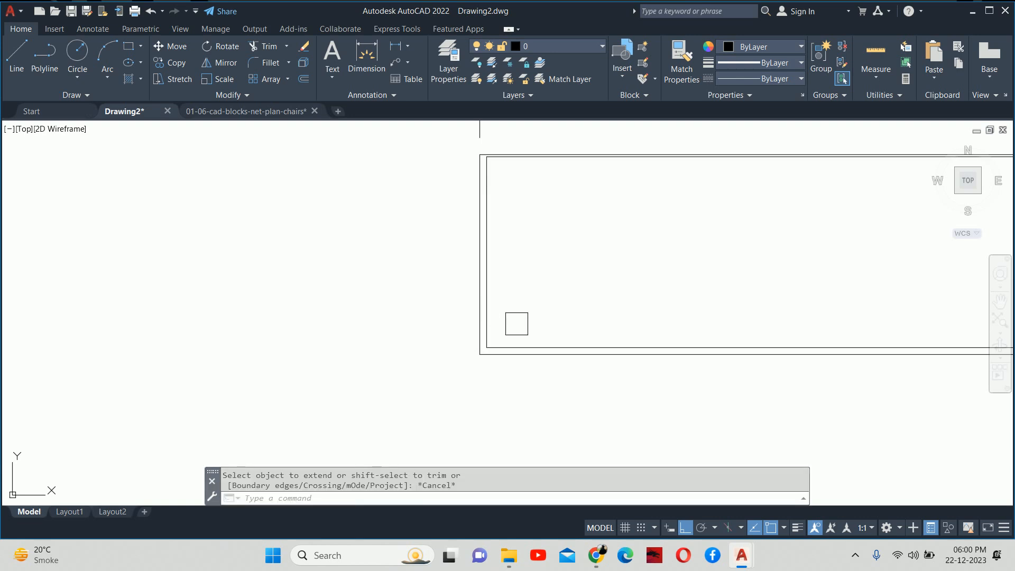
pyautogui.press('Escape')
# - Explode the wardrobe's inner rectangle into separate lines
pyautogui.write('x')
pyautogui.press('Return')
pyautogui.click(521, 339)
pyautogui.press('Return')
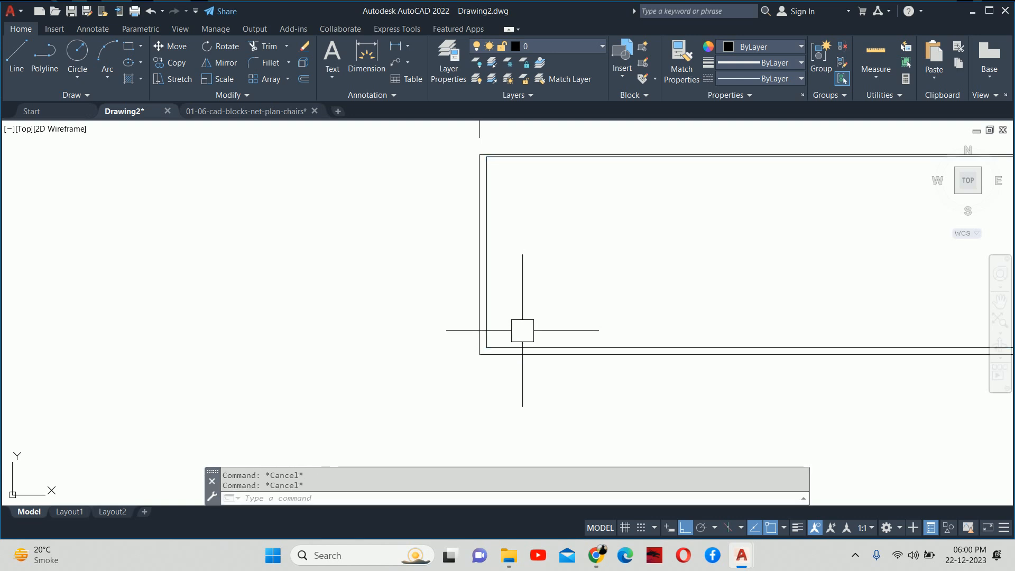
pyautogui.write('ex')
pyautogui.press('Return')
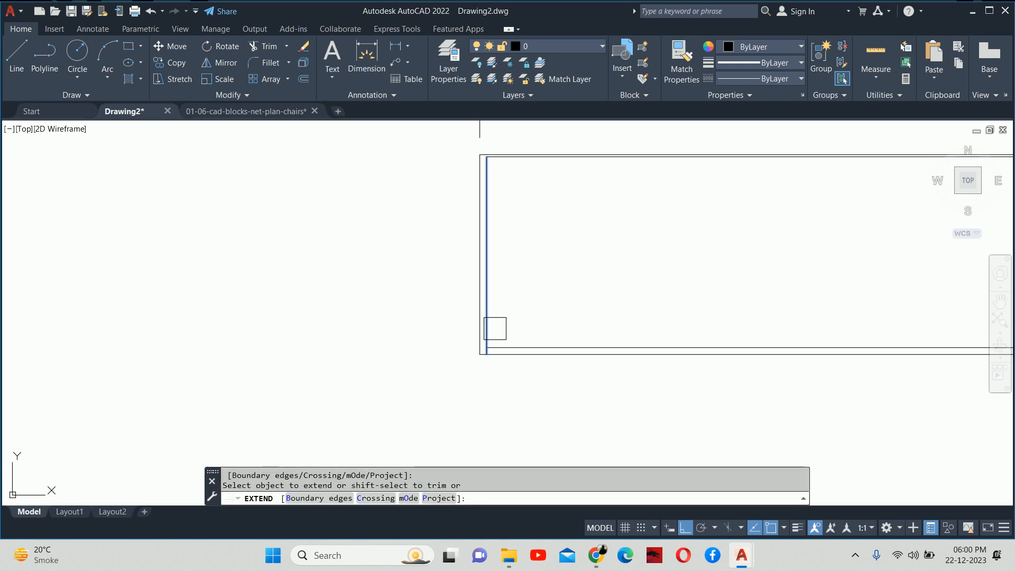
pyautogui.press('Escape')
pyautogui.press('Escape')
# - Draw a vertical centre line inside the wardrobe from the midpoint of the inner upper edge to the inner lower edge
pyautogui.scroll(-4, 557, 325)
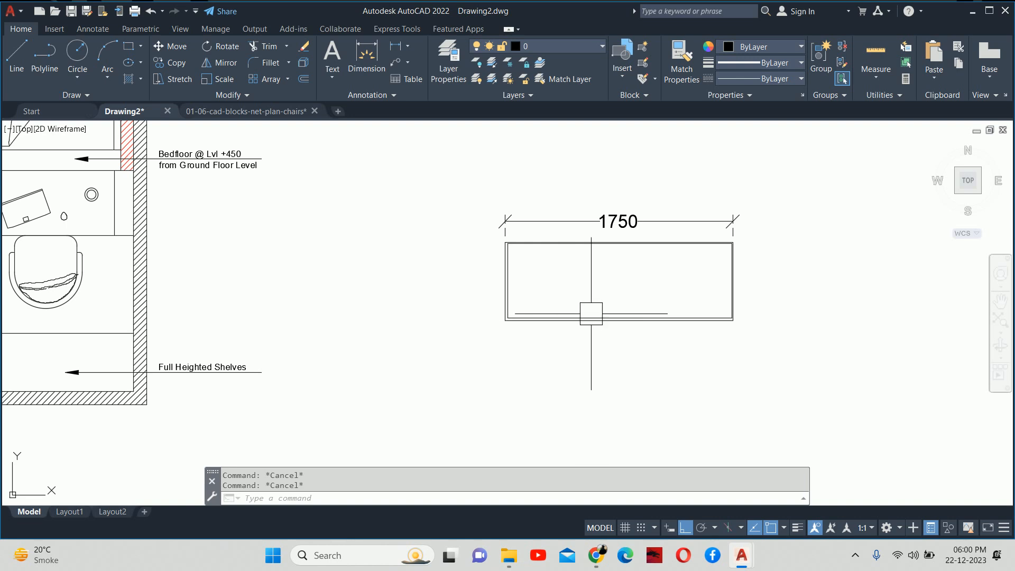
pyautogui.moveTo(585, 306); pyautogui.dragTo(593, 334, button='middle')
pyautogui.write('l')
pyautogui.press('Return')
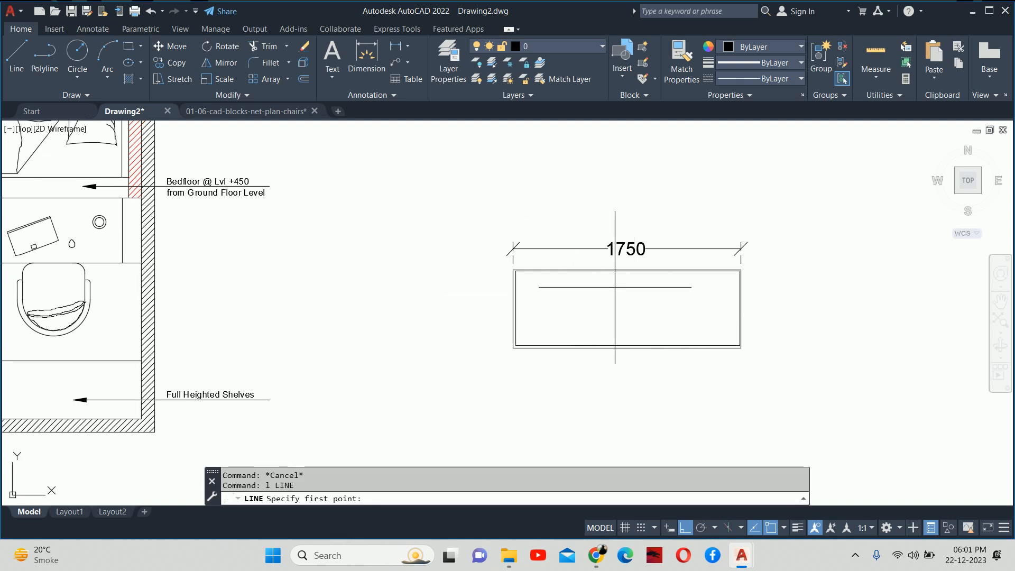
pyautogui.click(628, 273)
pyautogui.scroll(5, 631, 340)
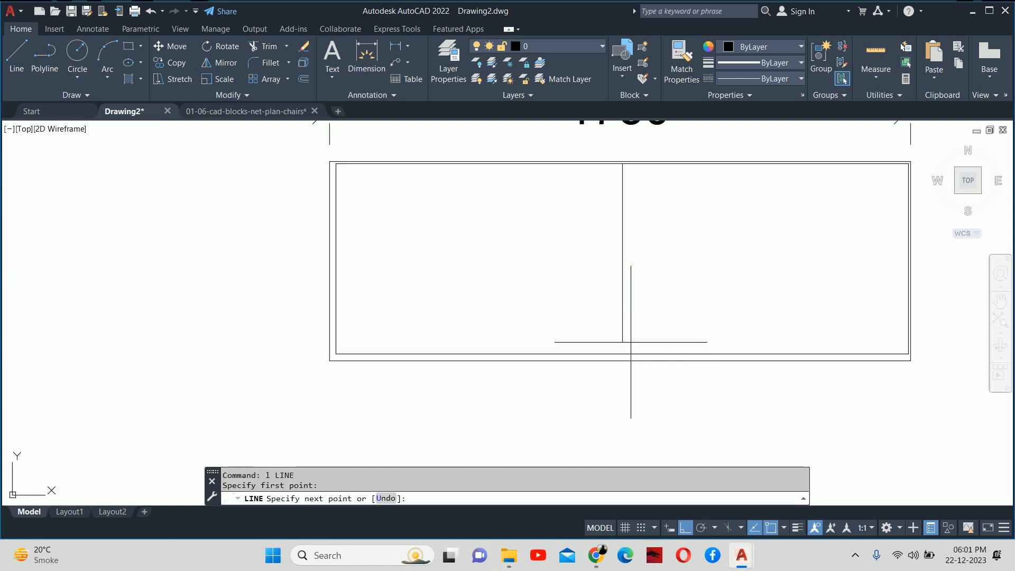
pyautogui.click(622, 354)
pyautogui.press('Escape')
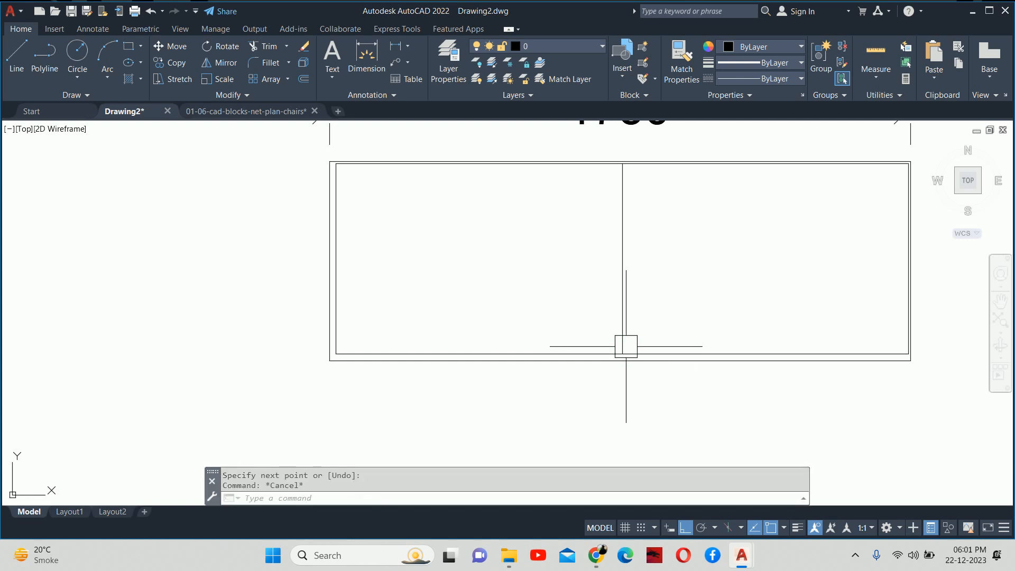
pyautogui.press('Escape')
pyautogui.moveTo(625, 346); pyautogui.dragTo(625, 367, button='middle')
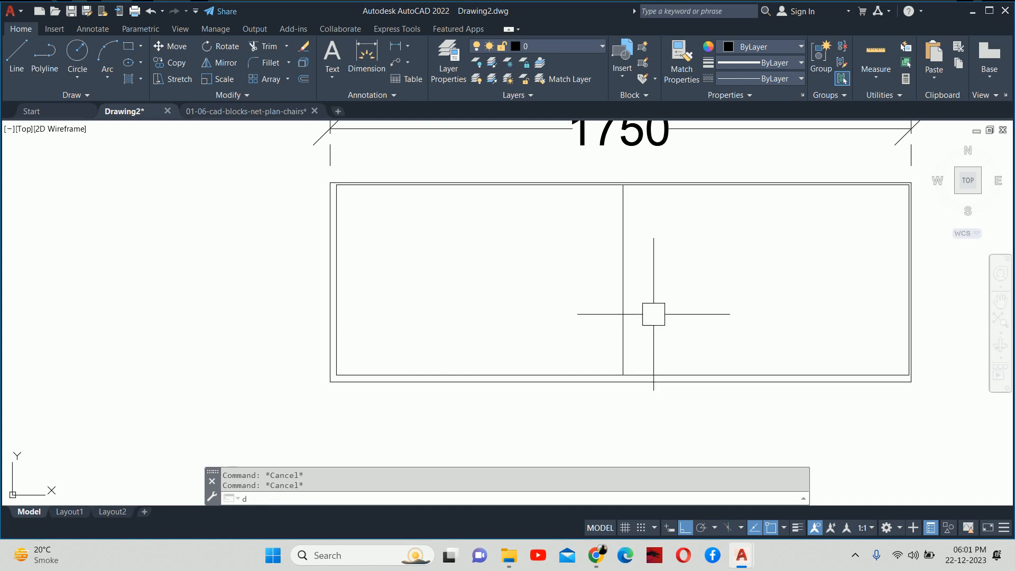
pyautogui.write('lo')
pyautogui.press('Return')
pyautogui.press('Escape')
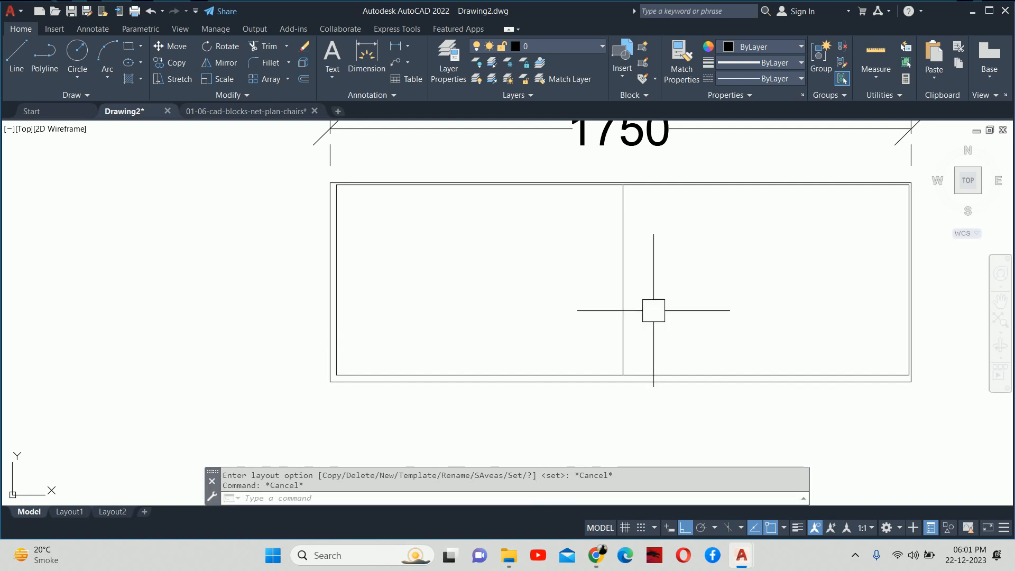
# - Offset the wardrobe's vertical centre line 10 mm to both sides to form the central partition
pyautogui.write('o')
pyautogui.press('Return')
pyautogui.write('10')
pyautogui.press('Return')
pyautogui.click(623, 312)
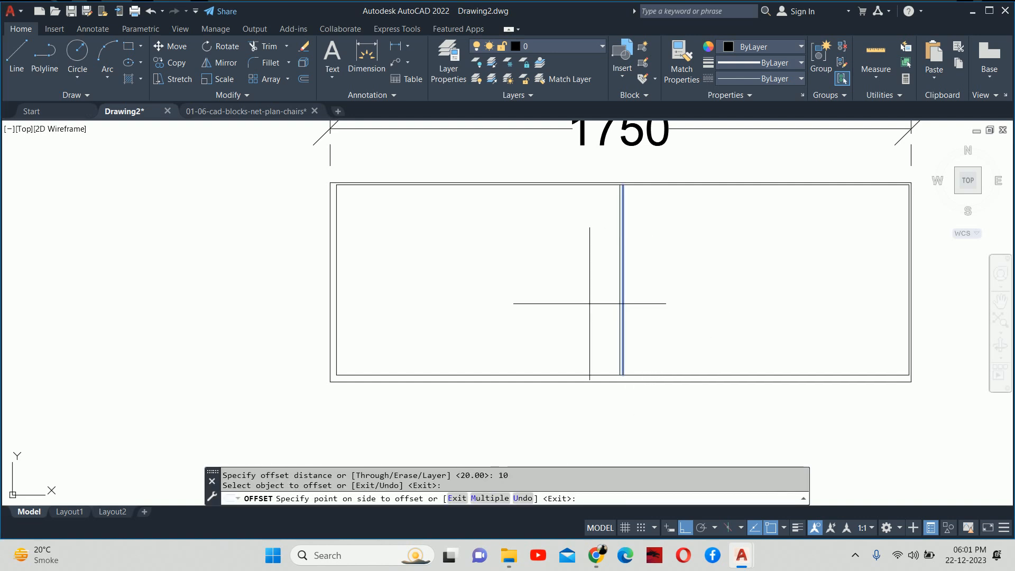
pyautogui.click(589, 302)
pyautogui.scroll(6, 624, 321)
pyautogui.click(647, 322)
pyautogui.click(671, 322)
pyautogui.press('Return')
pyautogui.press('Escape')
# - Delete the original centre line between the two partition lines
pyautogui.scroll(4, 641, 312)
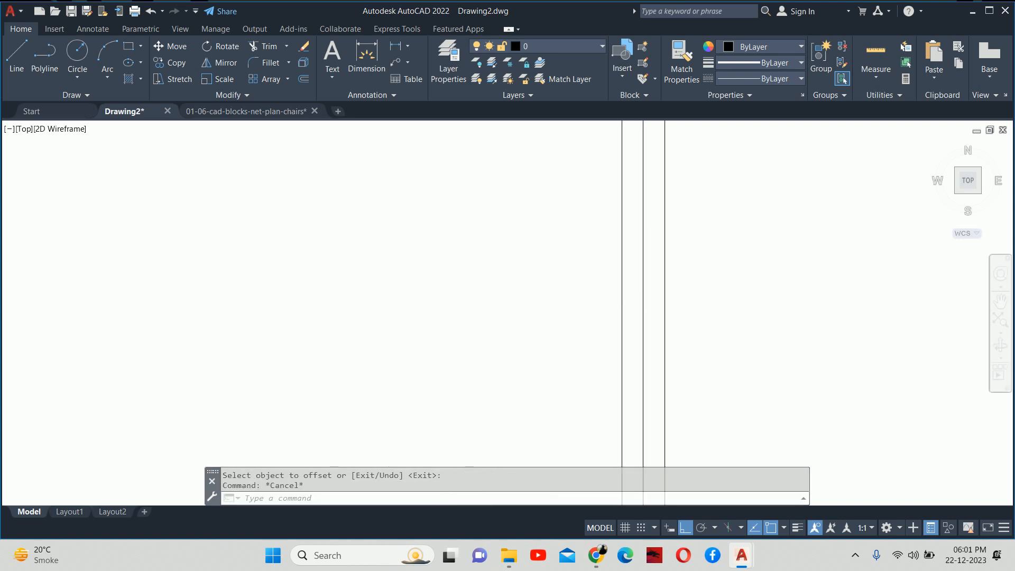
pyautogui.click(638, 294)
pyautogui.press('Delete')
pyautogui.scroll(-8, 638, 292)
pyautogui.scroll(-5, 611, 309)
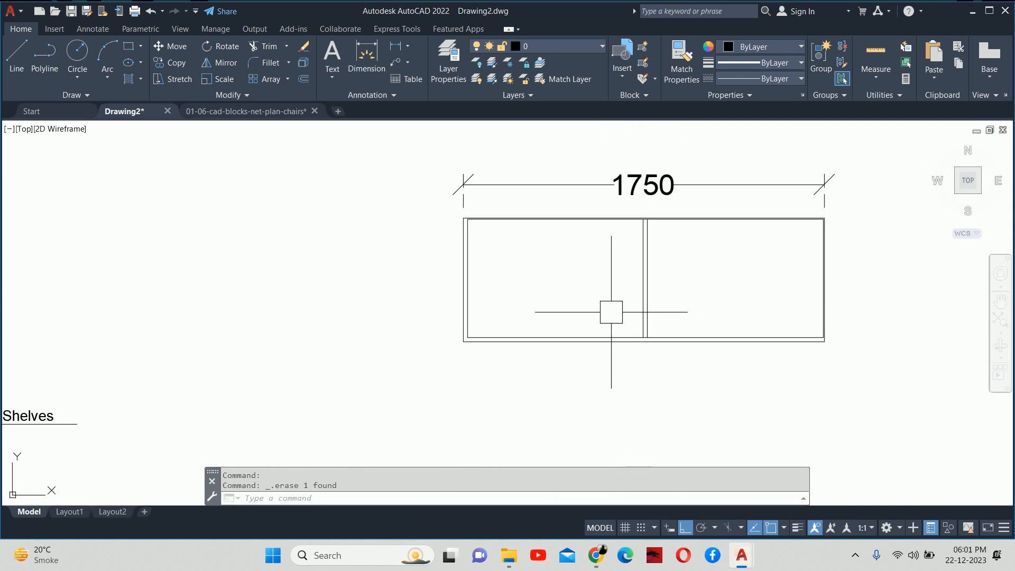
# - Add a linear dimension across the left compartment, from the inner left edge to the central partition
pyautogui.press('Escape')
pyautogui.press('Escape')
pyautogui.write('dli')
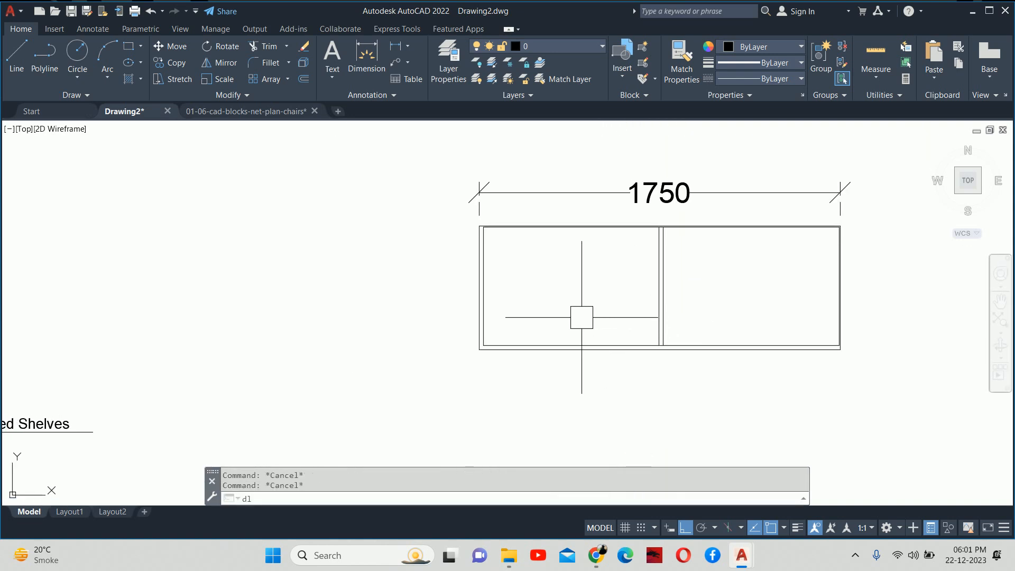
pyautogui.press('Return')
pyautogui.click(494, 308)
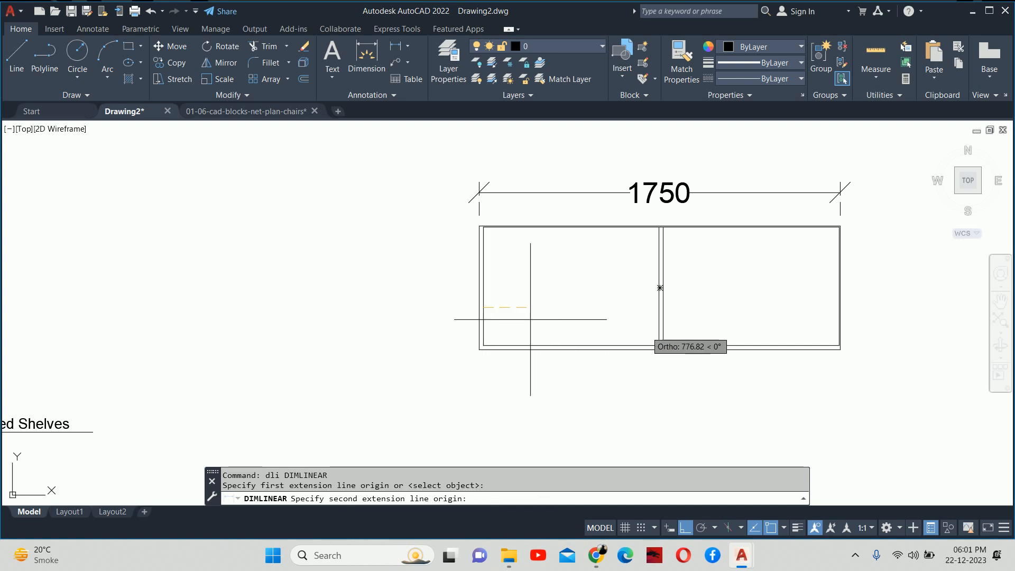
# - Measure the clear width of the cabinet plan's left compartment with a linear dimension, without placing it
pyautogui.click(659, 327)
pyautogui.scroll(4, 626, 288)
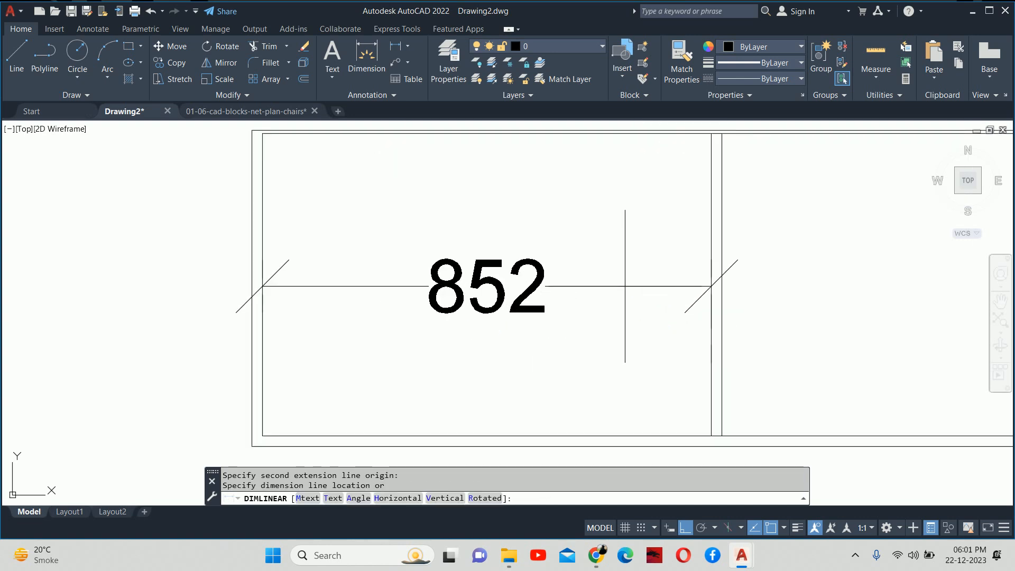
pyautogui.press('Escape')
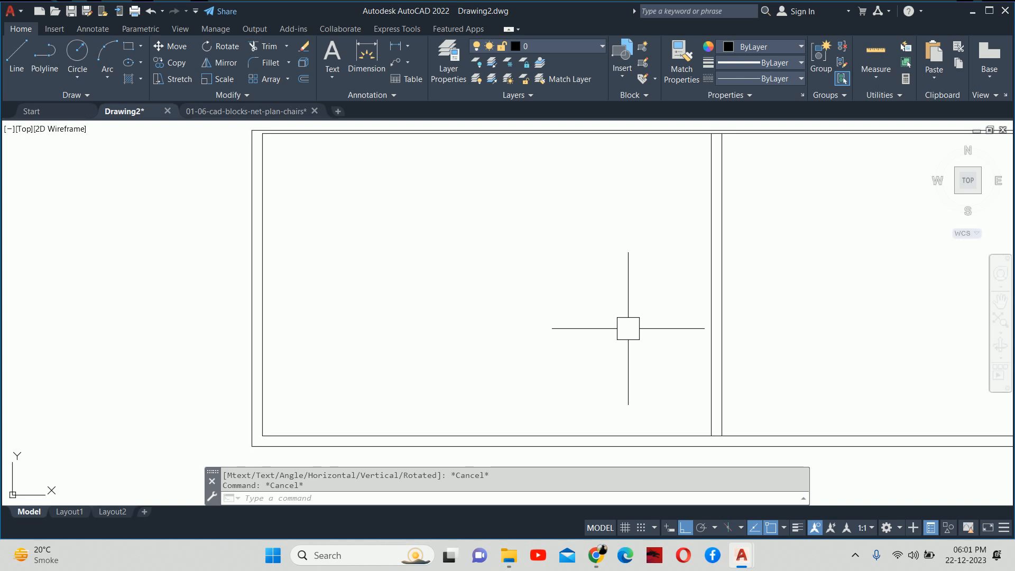
pyautogui.press('Escape')
# - Examine the room plan's full-height wardrobe area and the separate 1750-wide cabinet plan beside it
pyautogui.scroll(-4, 516, 323)
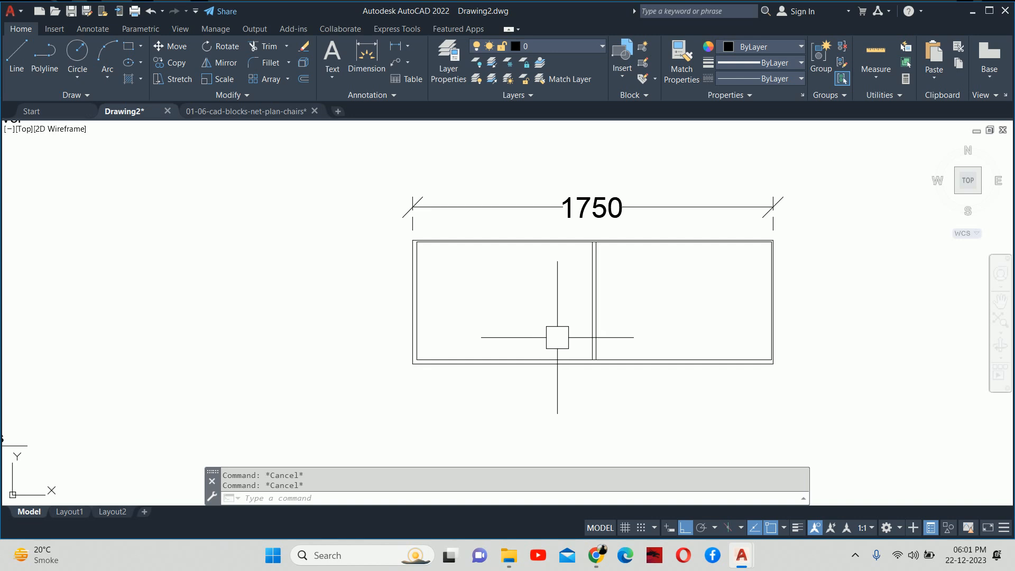
pyautogui.scroll(-4, 555, 323)
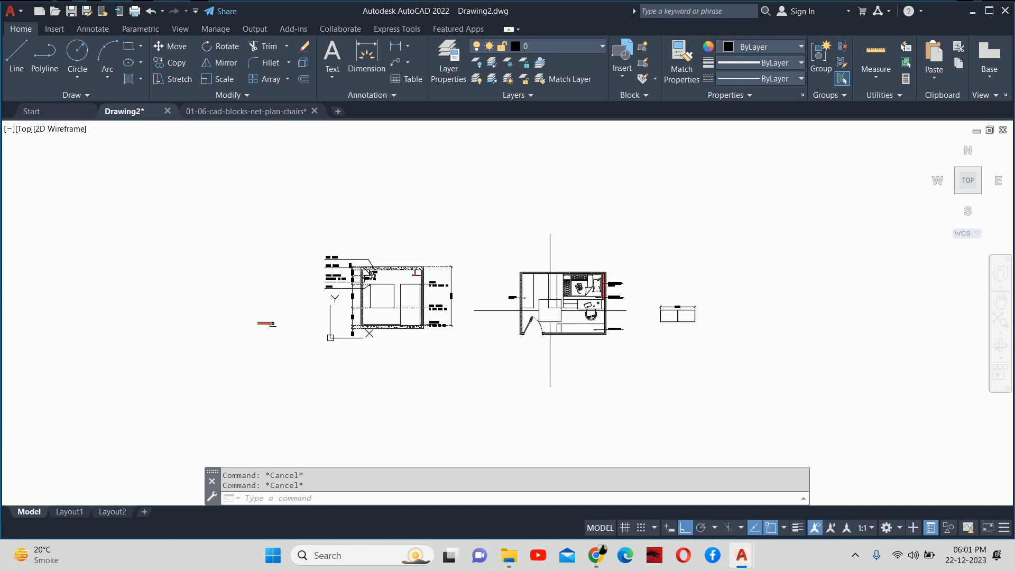
pyautogui.scroll(6, 499, 291)
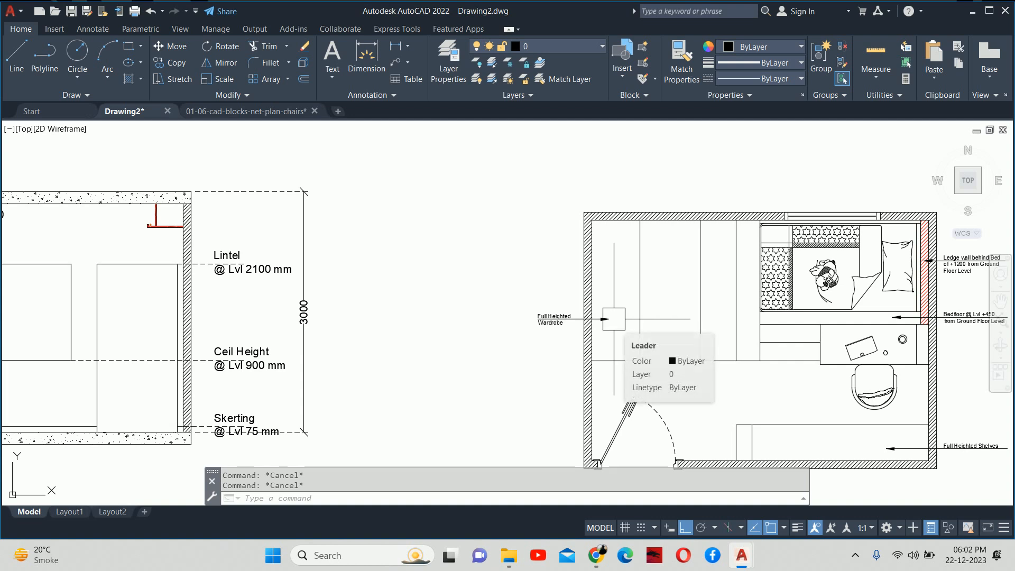
pyautogui.scroll(-6, 619, 317)
pyautogui.scroll(6, 553, 316)
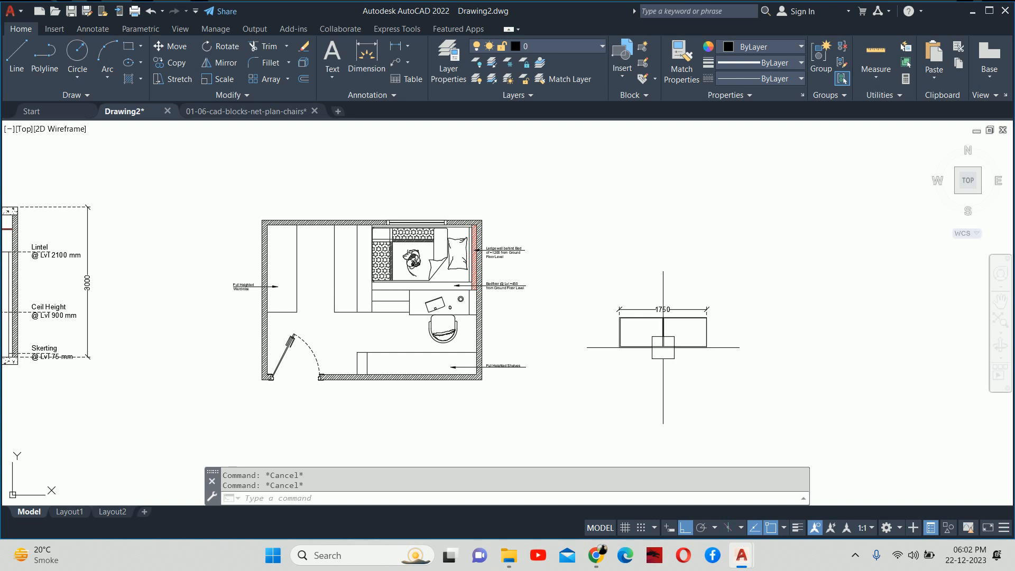
pyautogui.scroll(2, 642, 343)
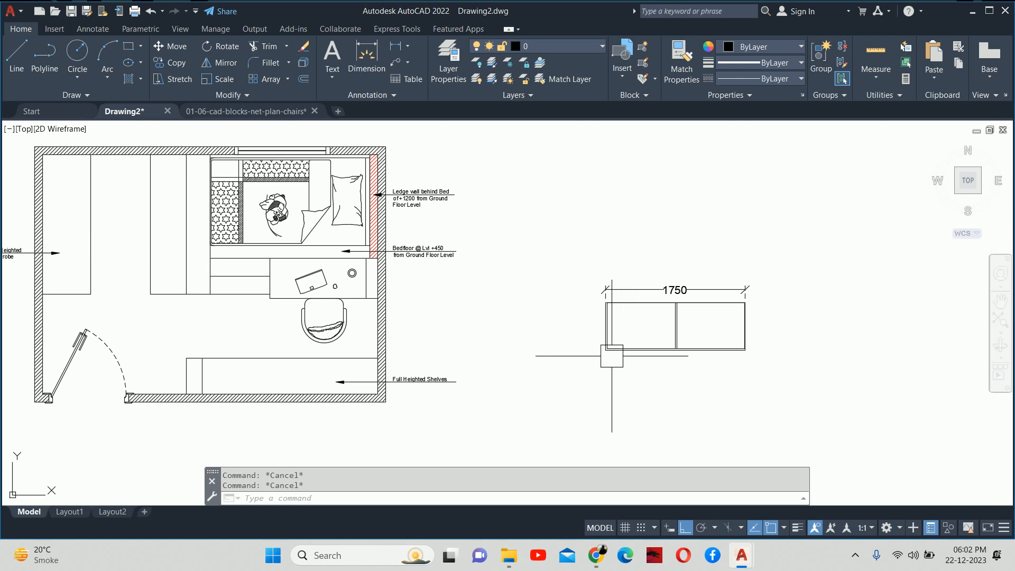
pyautogui.scroll(2, 608, 354)
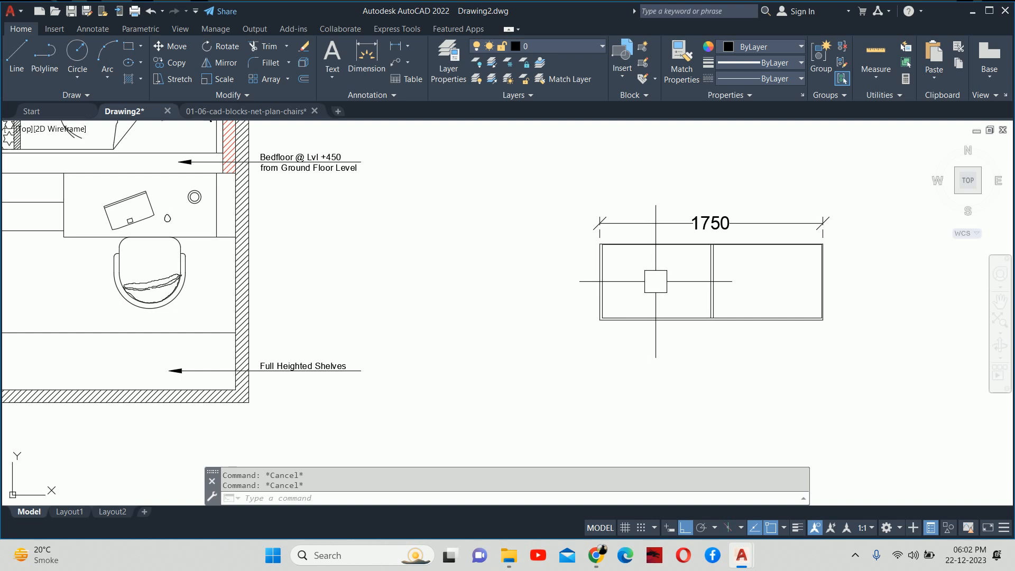
pyautogui.write('l')
pyautogui.press('Return')
pyautogui.click(714, 281)
pyautogui.press('Escape')
pyautogui.scroll(4, 714, 280)
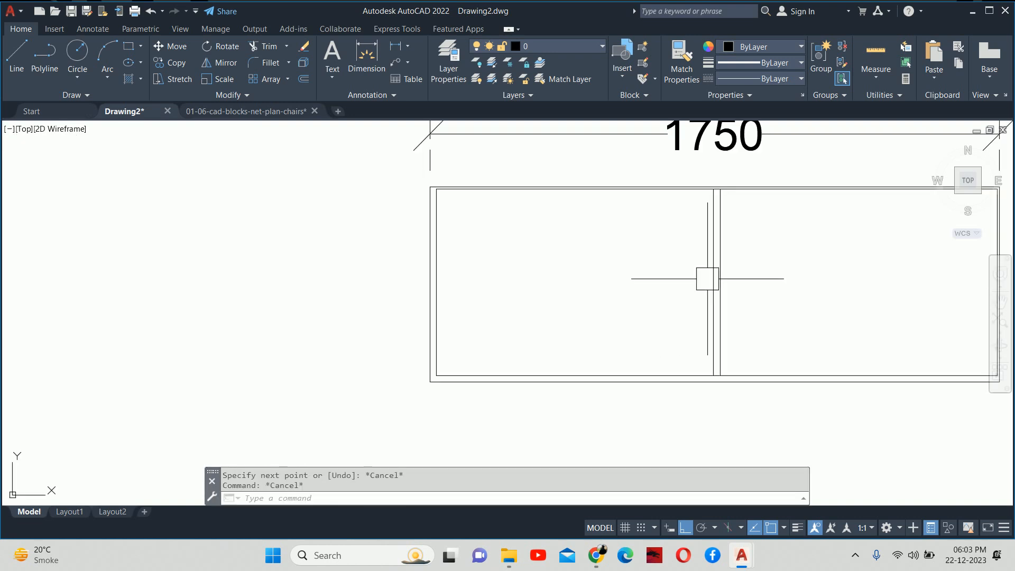
# - Draw a horizontal line across the left compartment from the midpoint of the central divider to the inner face of the side panel
pyautogui.press('Return')
pyautogui.click(714, 281)
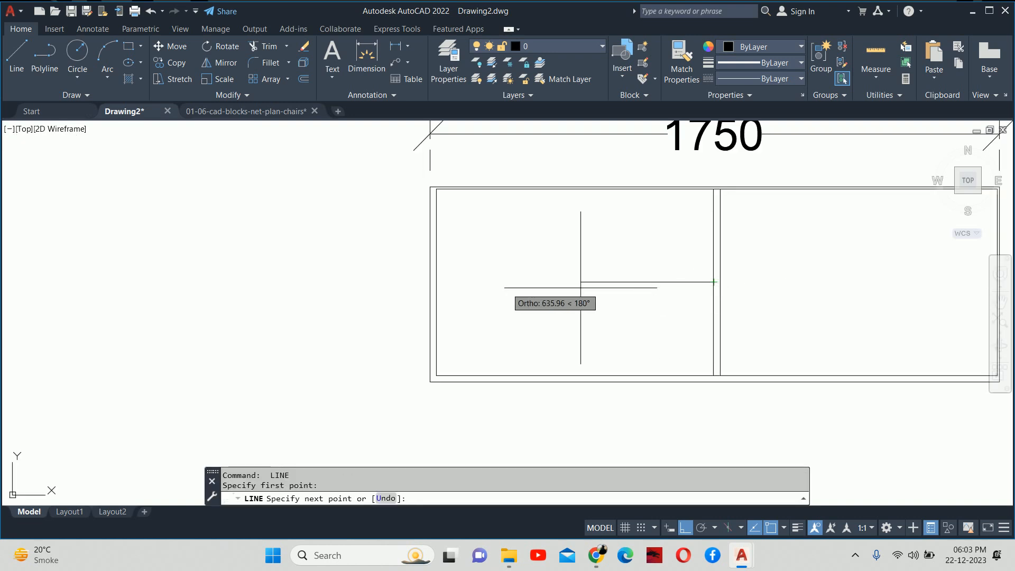
pyautogui.click(436, 281)
pyautogui.press('Escape')
pyautogui.press('Escape')
pyautogui.press('Escape')
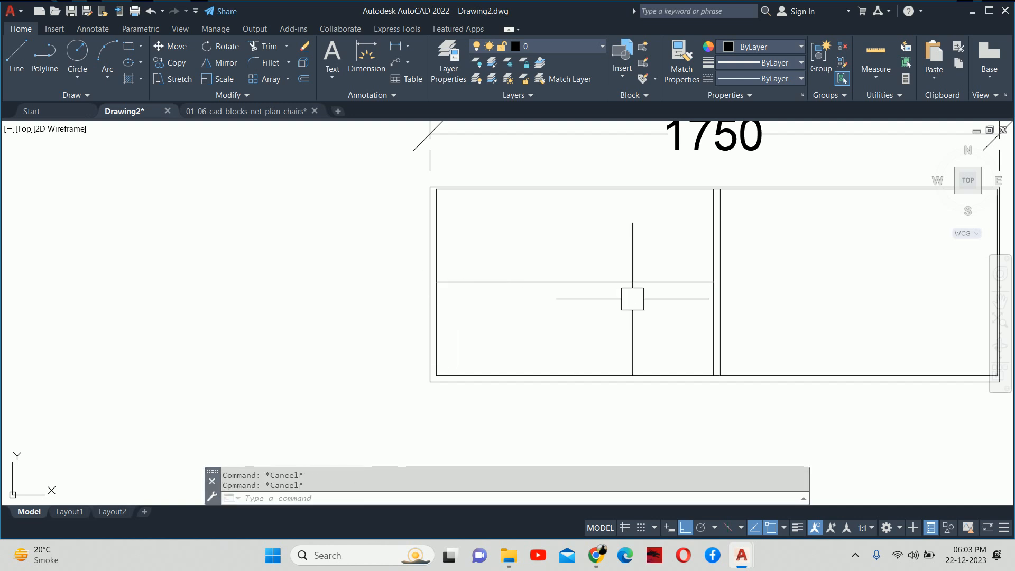
# - Offset the horizontal centre line by 5 to both sides, above and below it
pyautogui.moveTo(631, 294); pyautogui.dragTo(619, 304, button='middle')
pyautogui.write('o')
pyautogui.press('Return')
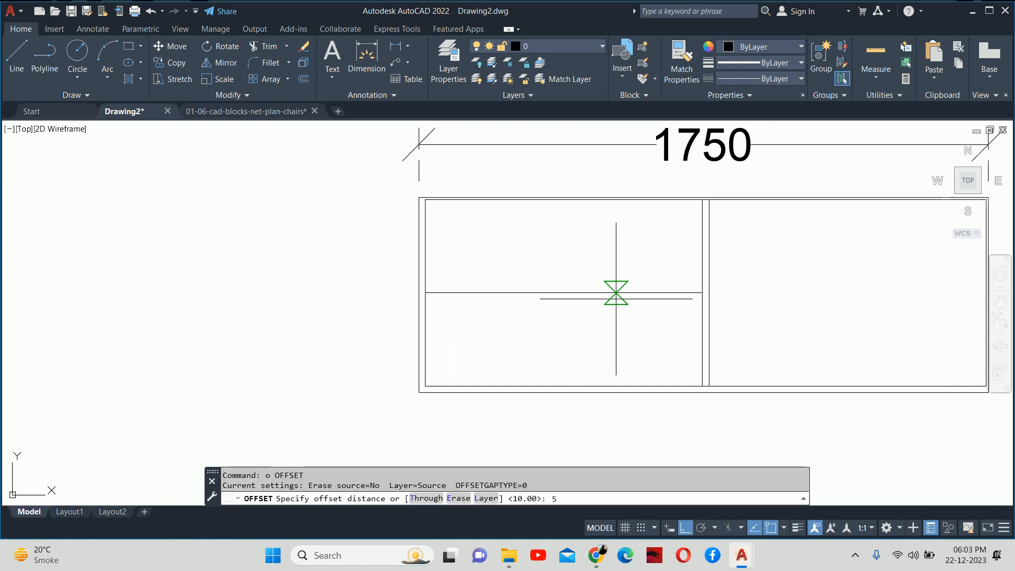
pyautogui.write('5')
pyautogui.press('Return')
pyautogui.click(599, 293)
pyautogui.click(605, 265)
pyautogui.scroll(5, 650, 289)
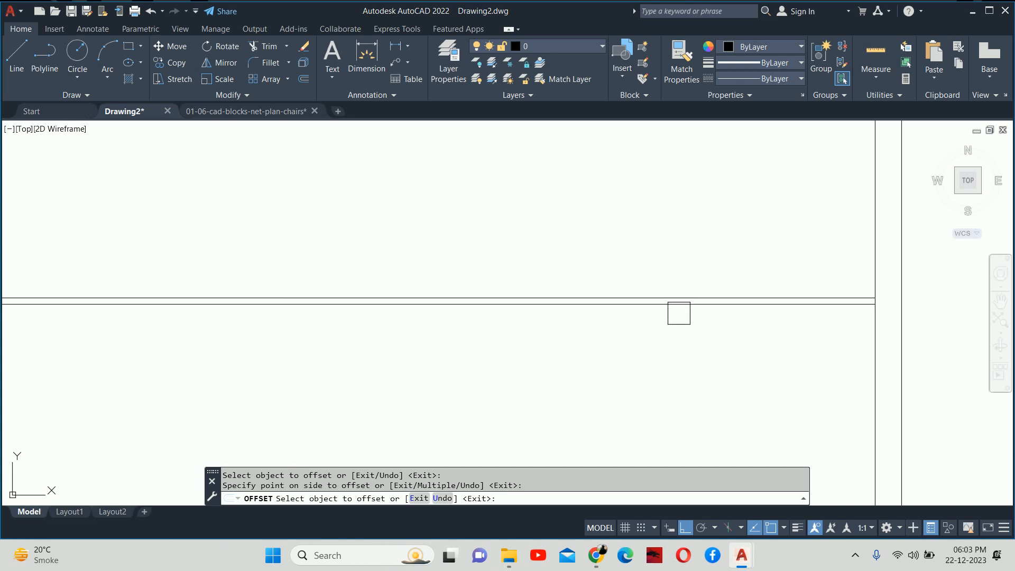
pyautogui.click(679, 313)
pyautogui.click(670, 321)
pyautogui.press('Escape')
pyautogui.press('Escape')
pyautogui.press('Escape')
# - Delete the original centre line between the two offset lines in the left compartment
pyautogui.scroll(4, 679, 313)
pyautogui.click(677, 295)
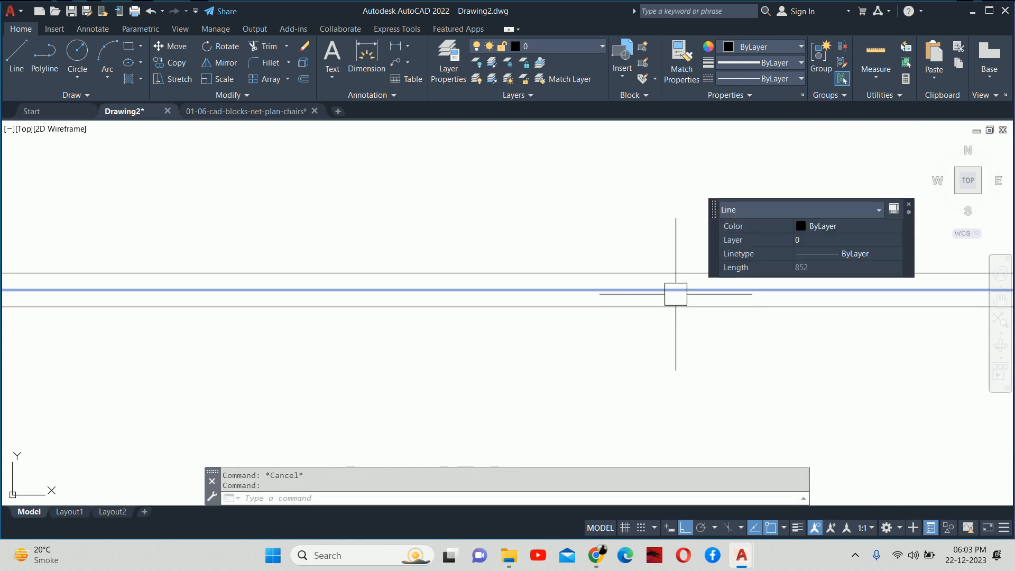
pyautogui.press('Delete')
pyautogui.scroll(-4, 671, 299)
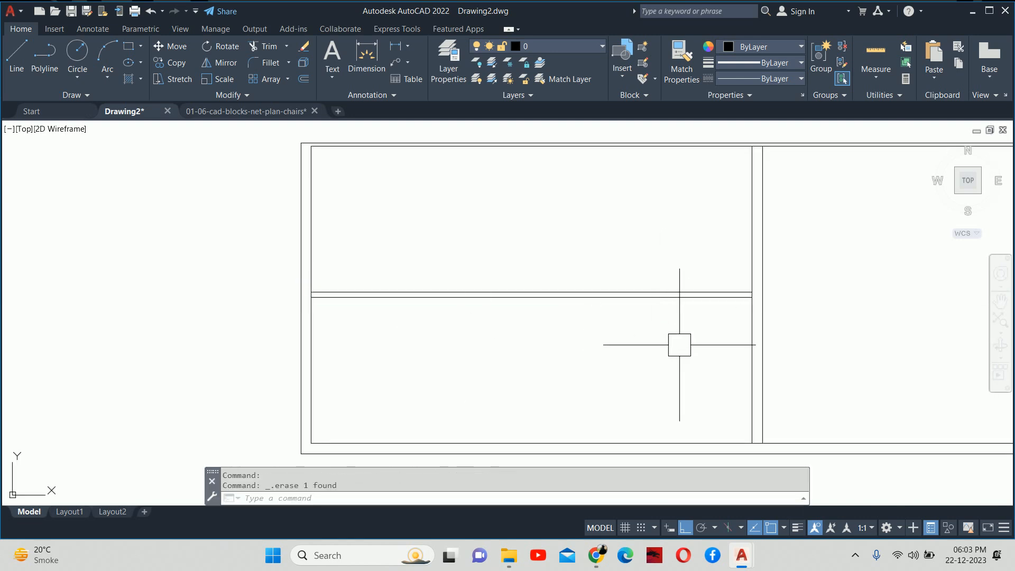
pyautogui.press('Escape')
pyautogui.press('Escape')
# - Offset the left side panel's inner vertical line by 15 into the compartment
pyautogui.moveTo(526, 333); pyautogui.dragTo(560, 358, button='middle')
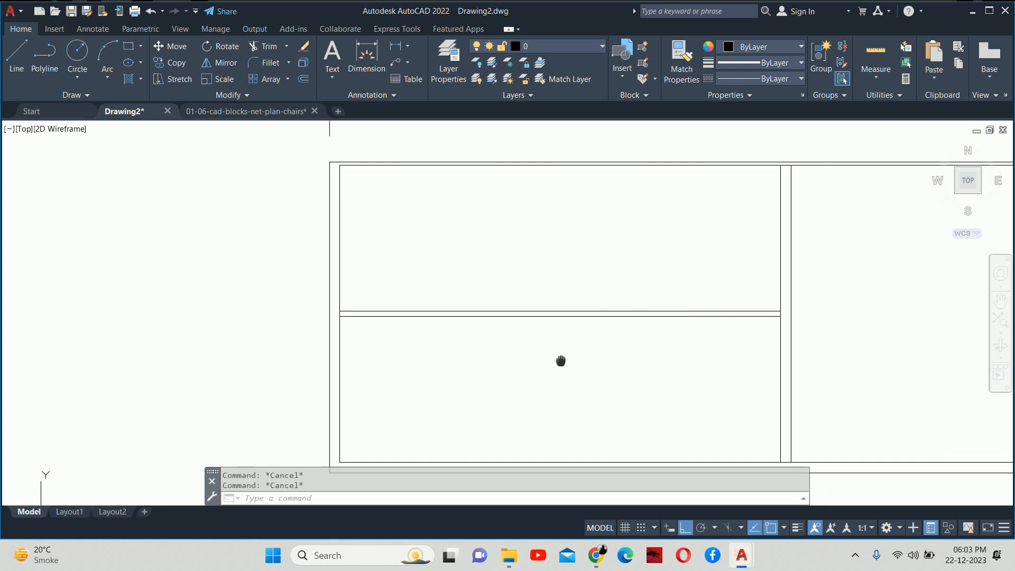
pyautogui.write('o')
pyautogui.press('Return')
pyautogui.write('1')
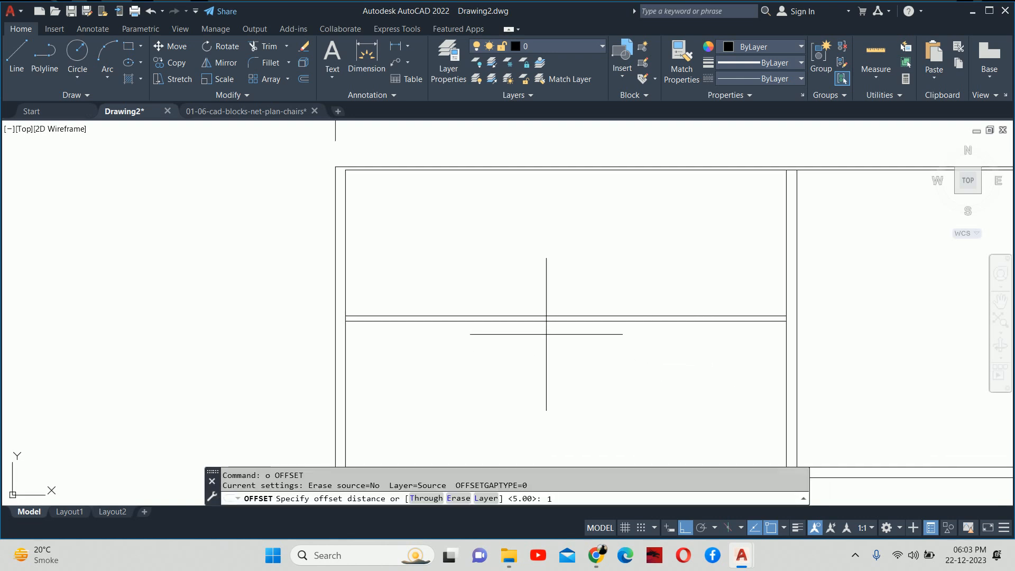
pyautogui.write('5')
pyautogui.press('Return')
pyautogui.scroll(4, 391, 341)
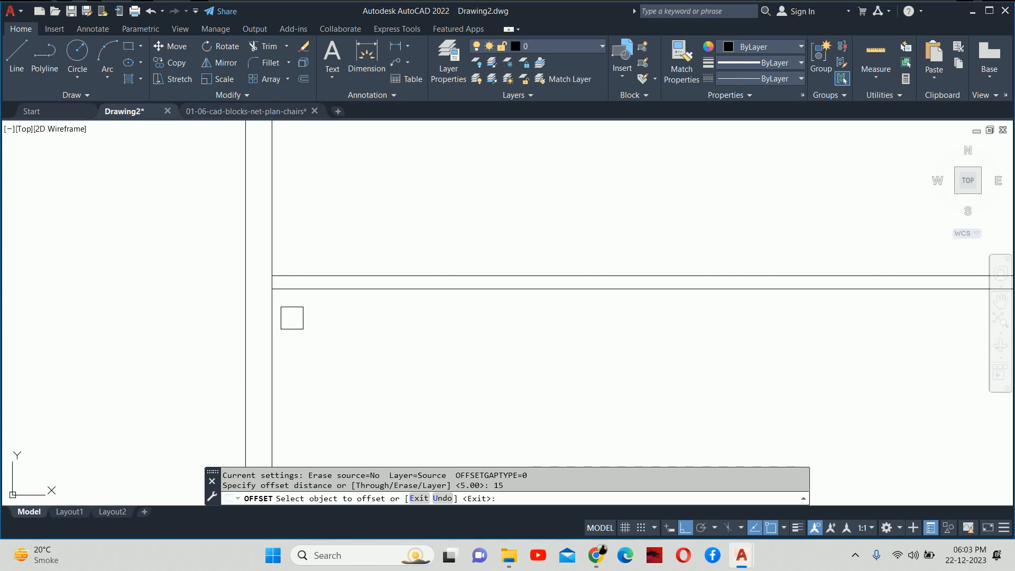
pyautogui.click(276, 321)
pyautogui.click(344, 309)
pyautogui.press('Escape')
pyautogui.press('Escape')
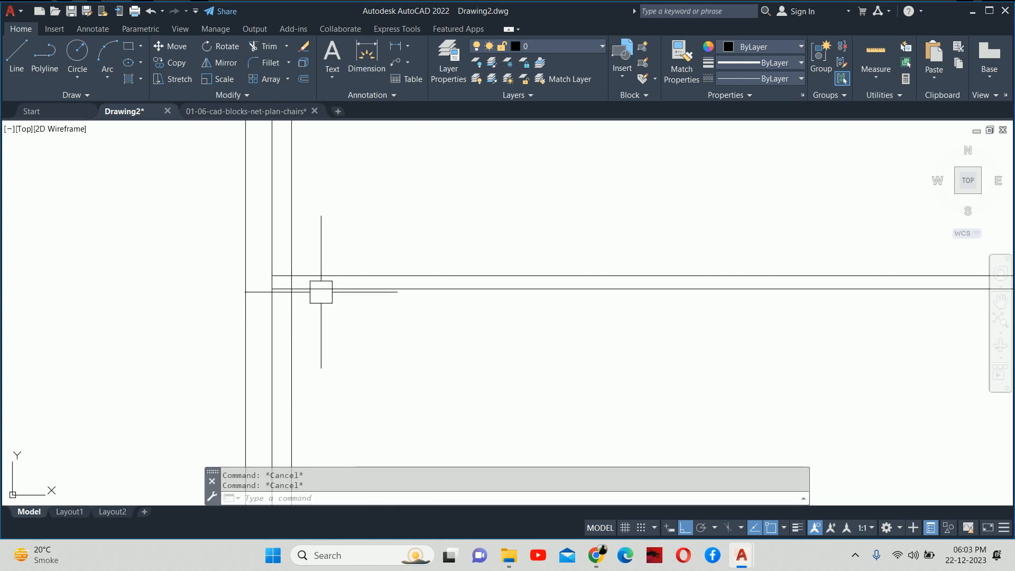
# - Offset the upper horizontal line upward and the lower one downward by 2.5 each
pyautogui.press('Return')
pyautogui.write('2.5')
pyautogui.press('Return')
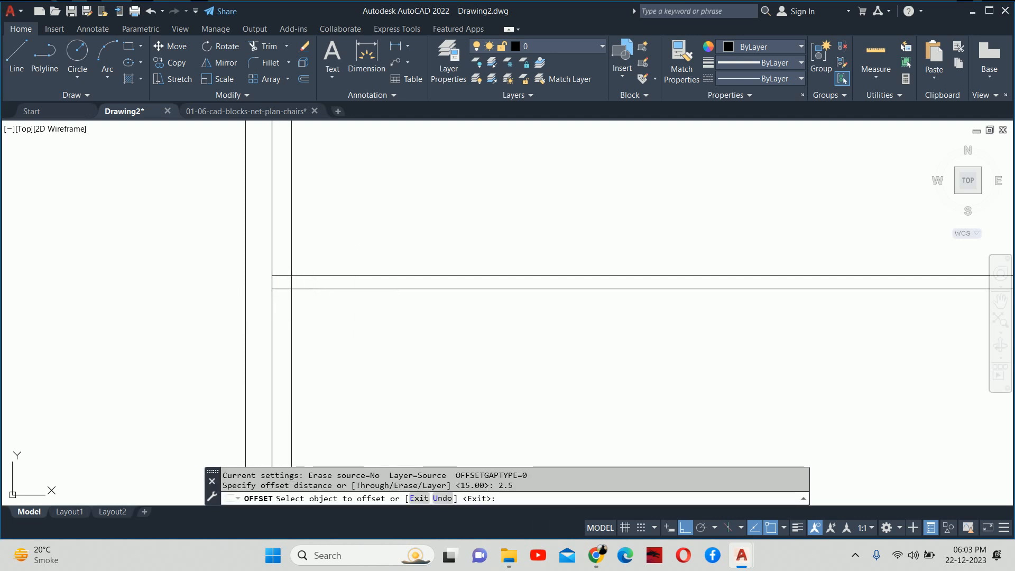
pyautogui.scroll(2, 309, 274)
pyautogui.click(308, 279)
pyautogui.click(302, 245)
pyautogui.click(294, 312)
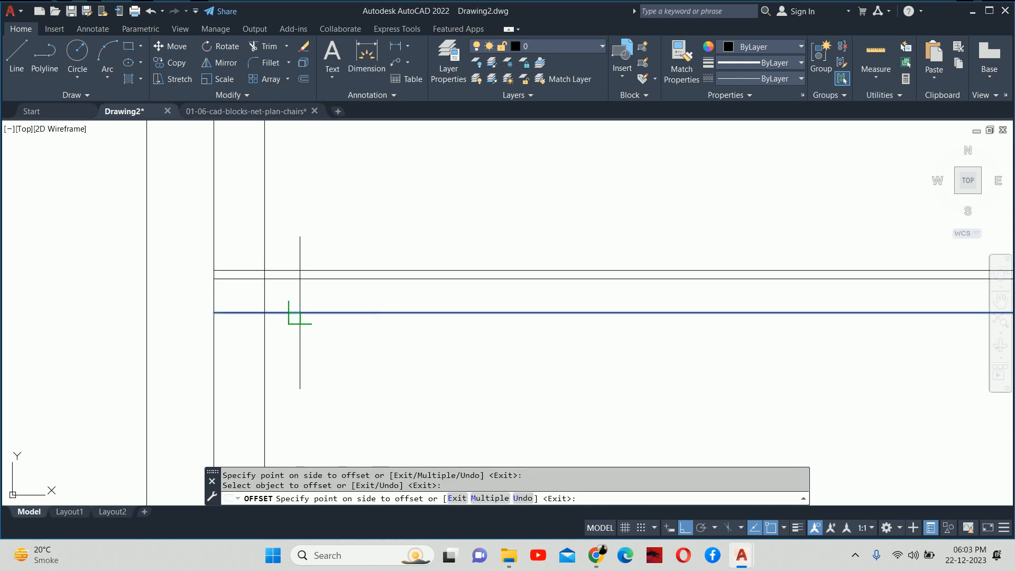
pyautogui.click(295, 351)
pyautogui.press('Escape')
# - Trim the 15 and 2.5 offset lines around the rail's left end to shape a small end block, undoing the unwanted trim inside it
pyautogui.write('tr')
pyautogui.press('Return')
pyautogui.moveTo(283, 339); pyautogui.dragTo(274, 319)
pyautogui.click(268, 330)
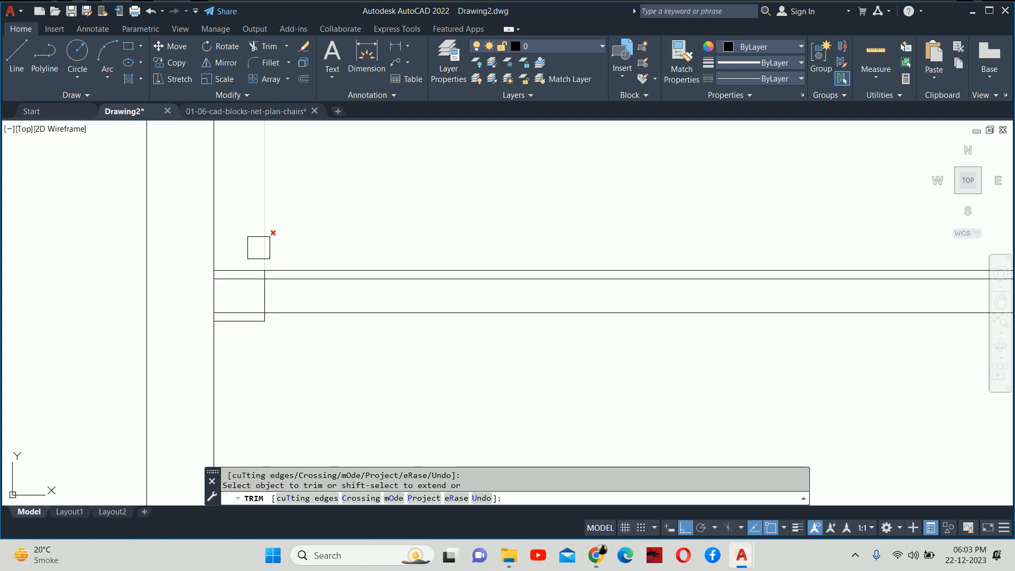
pyautogui.moveTo(237, 289); pyautogui.dragTo(233, 313)
pyautogui.click(234, 313)
pyautogui.hotkey('ctrl', 'z')
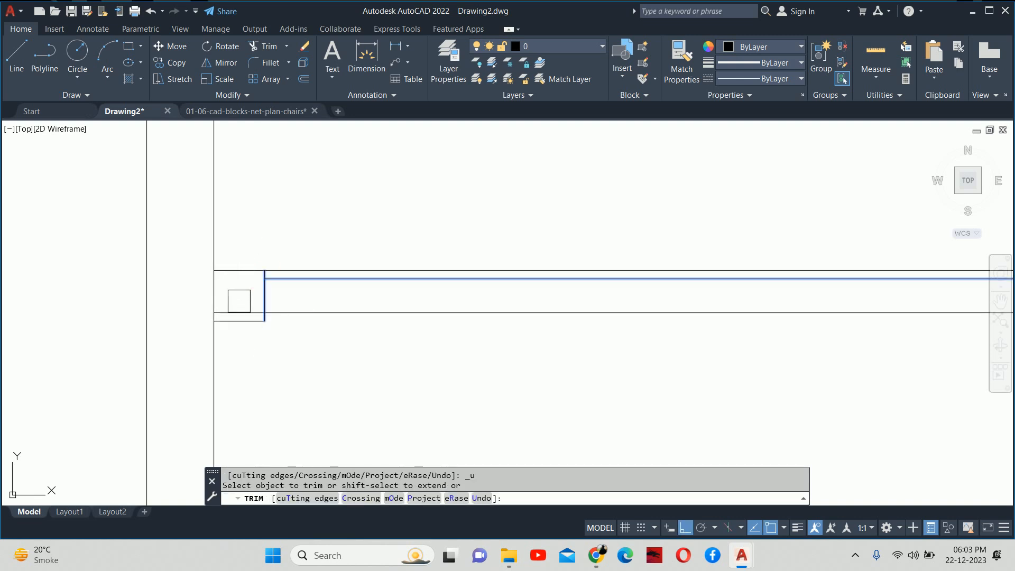
pyautogui.click(329, 266)
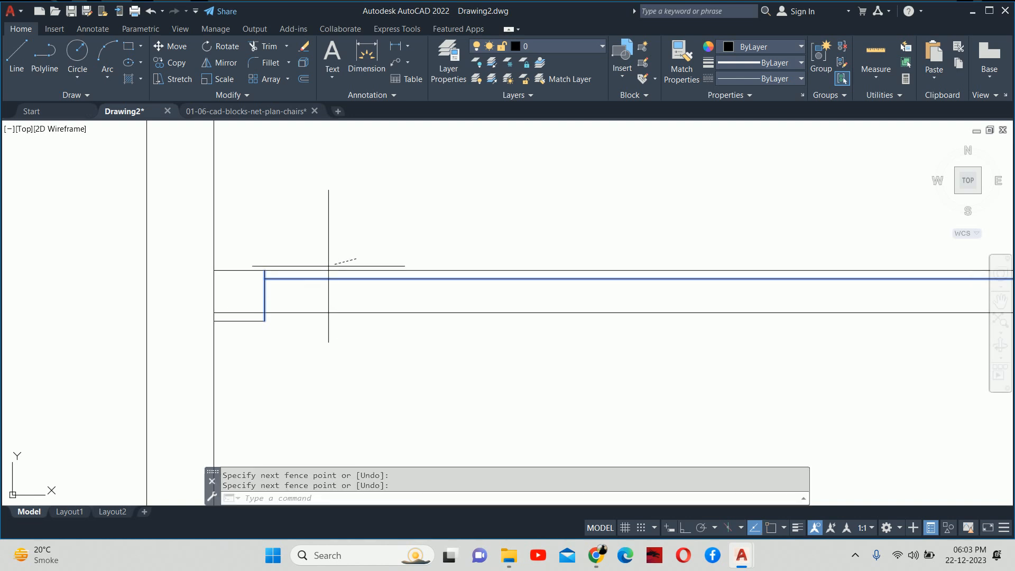
pyautogui.press('Escape')
pyautogui.press('Escape')
pyautogui.scroll(-3, 321, 273)
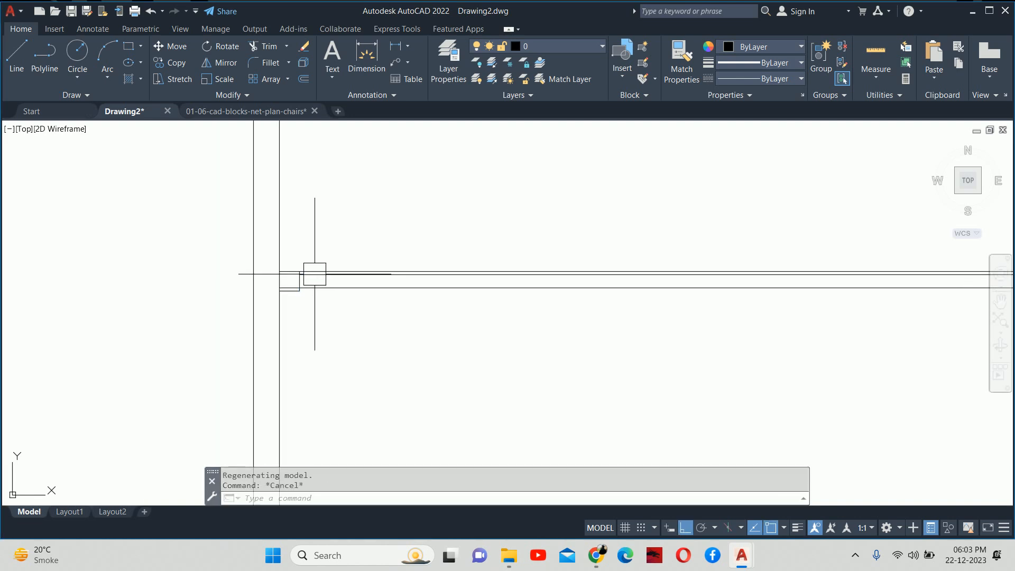
pyautogui.write('mi')
pyautogui.press('Return')
pyautogui.scroll(2, 264, 265)
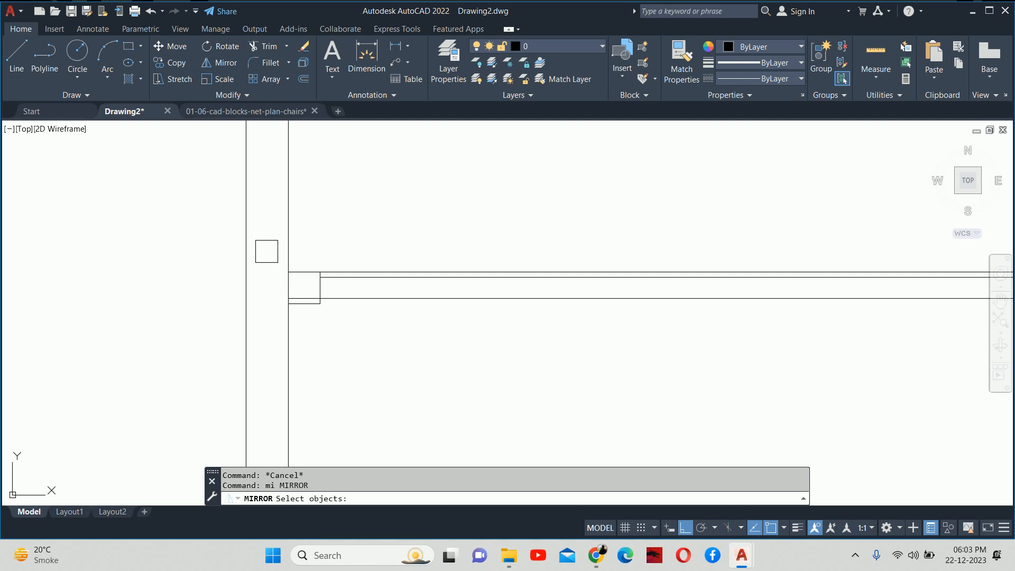
pyautogui.press('Escape')
pyautogui.press('Escape')
# - Trim away the outer upper offset line where it extends beyond the small end block
pyautogui.write('tr')
pyautogui.press('Return')
pyautogui.scroll(2, 347, 268)
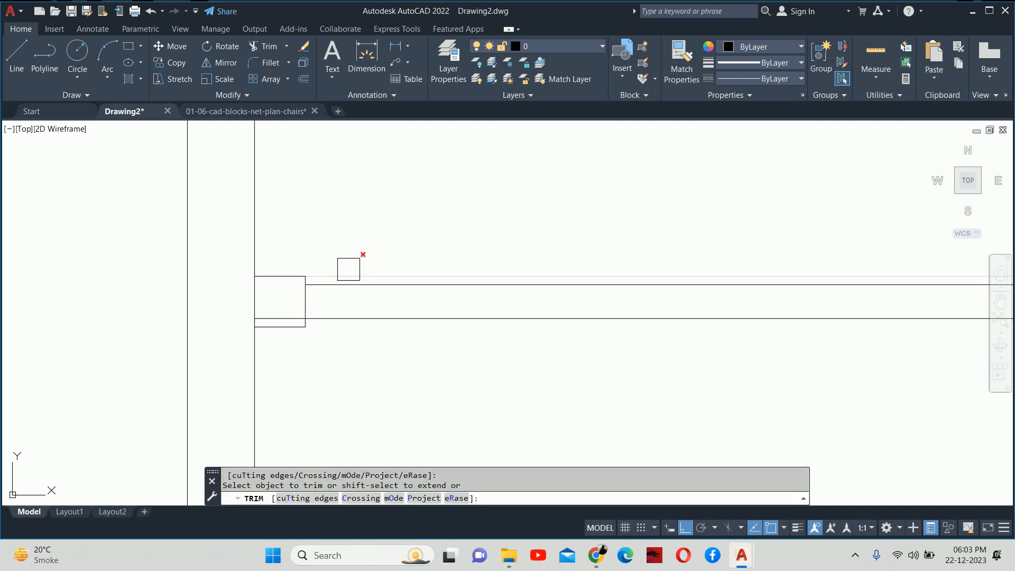
pyautogui.press('Escape')
pyautogui.press('Escape')
pyautogui.write('mi')
pyautogui.press('Return')
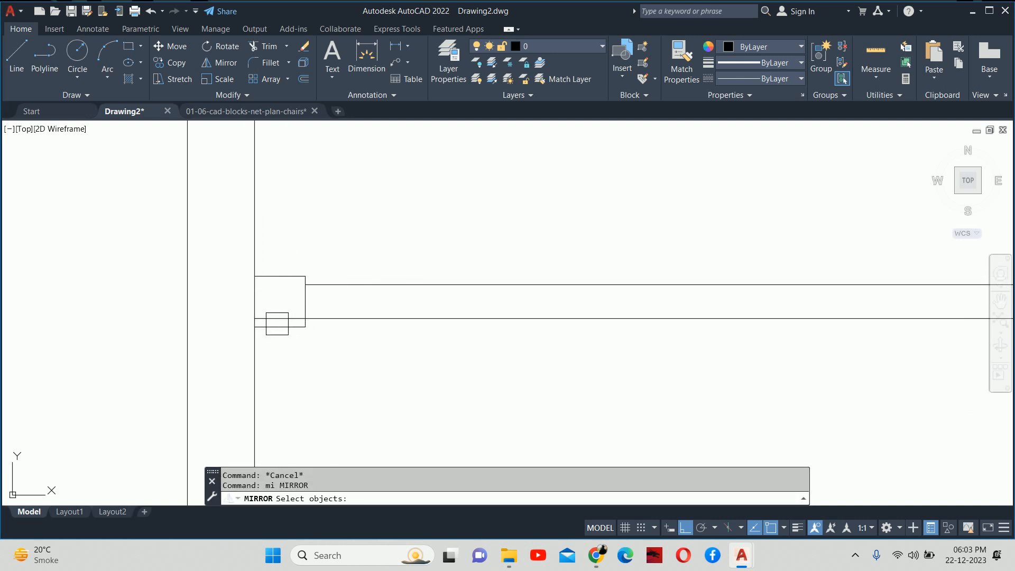
pyautogui.scroll(-2, 295, 304)
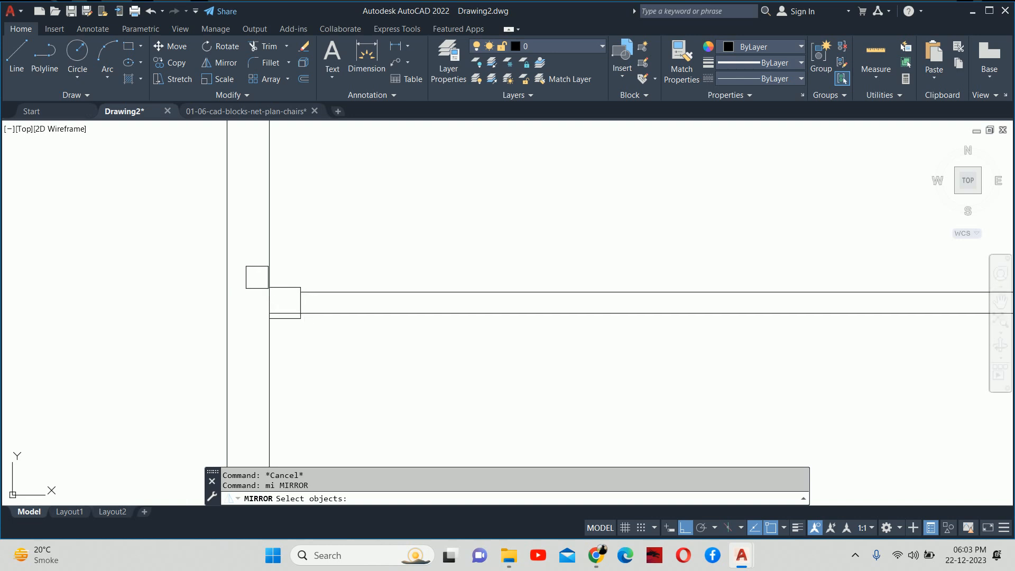
pyautogui.press('Escape')
pyautogui.press('Escape')
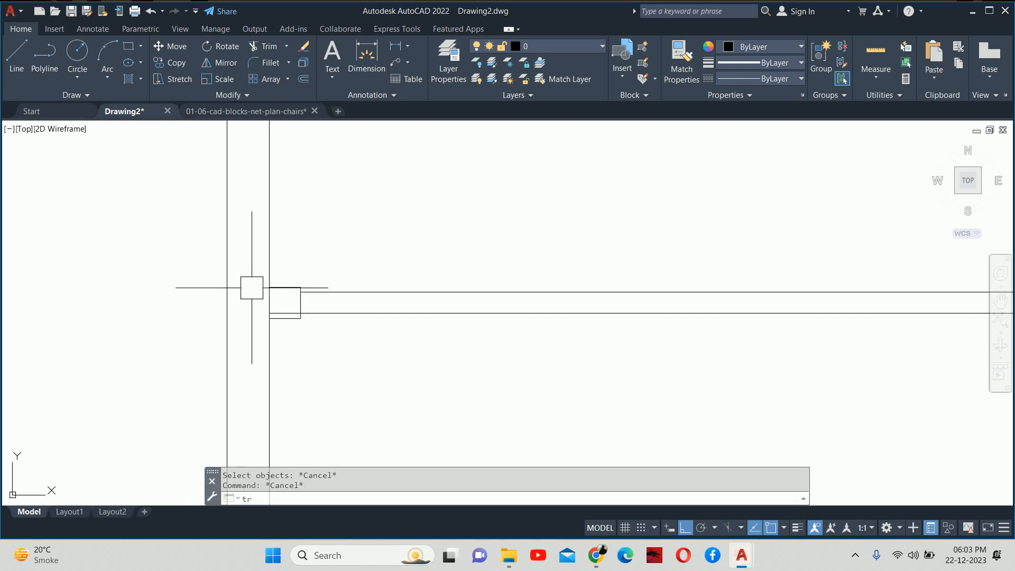
# - Trim the remaining piece of the lower rail line that runs inside the small end block
pyautogui.write('tr')
pyautogui.press('Return')
pyautogui.scroll(4, 270, 296)
pyautogui.press('Escape')
pyautogui.scroll(-4, 300, 336)
pyautogui.press('Escape')
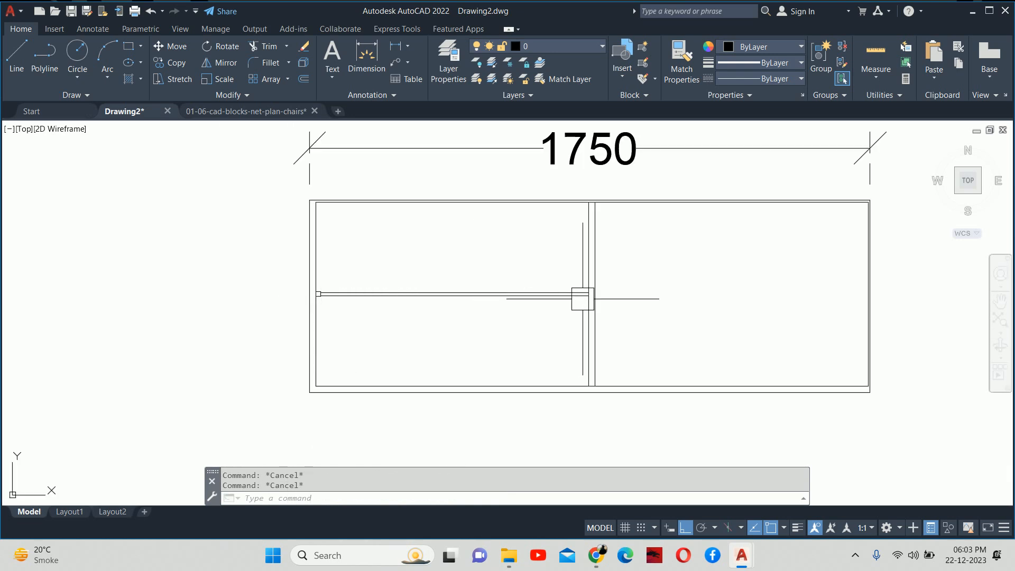
# - Mirror the small end block to the rail's right end about the vertical midline of the left compartment, keeping the original
pyautogui.write('mi')
pyautogui.press('Return')
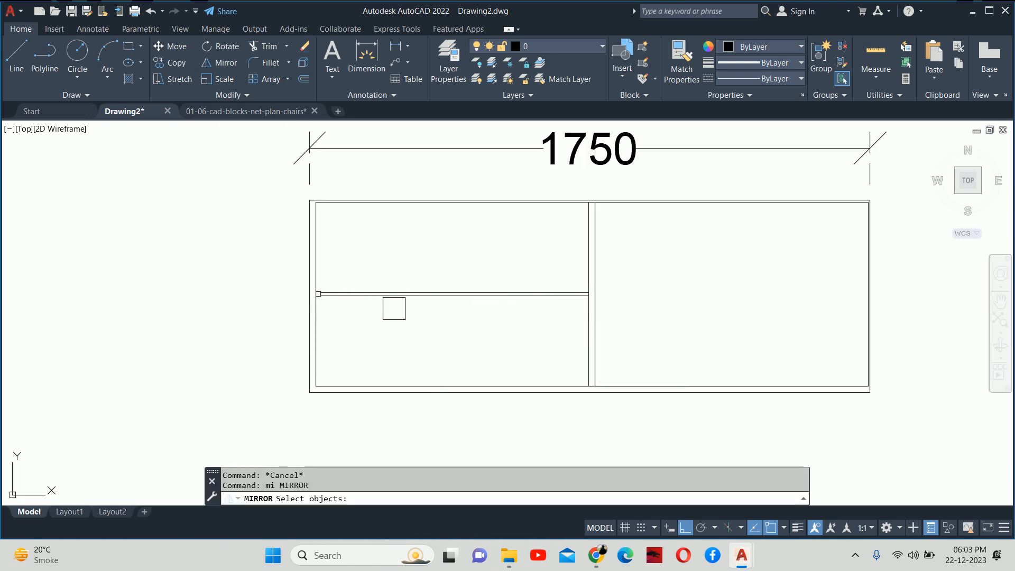
pyautogui.scroll(3, 342, 300)
pyautogui.click(227, 257)
pyautogui.click(324, 311)
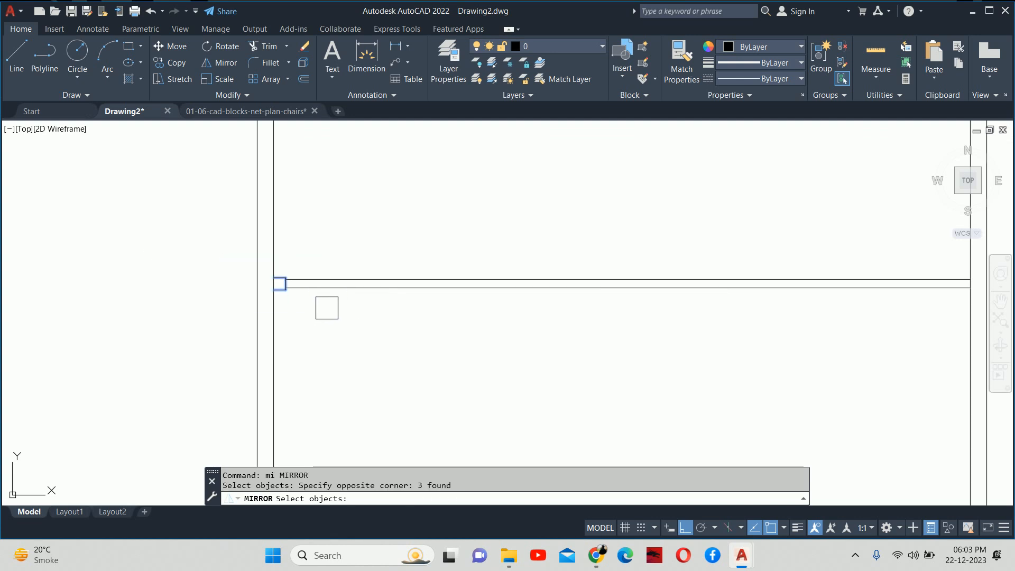
pyautogui.press('Return')
pyautogui.scroll(-4, 365, 298)
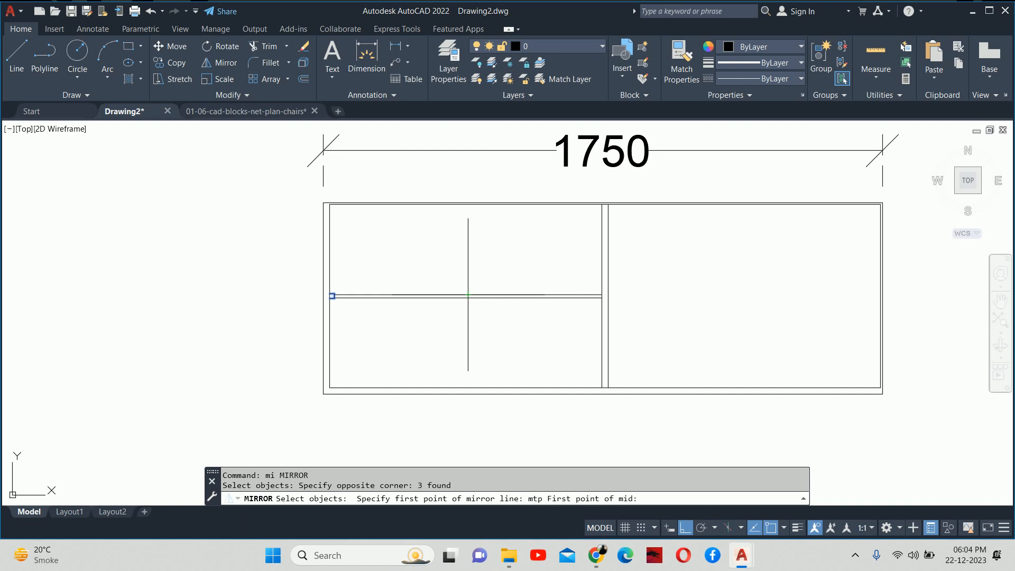
pyautogui.scroll(4, 328, 203)
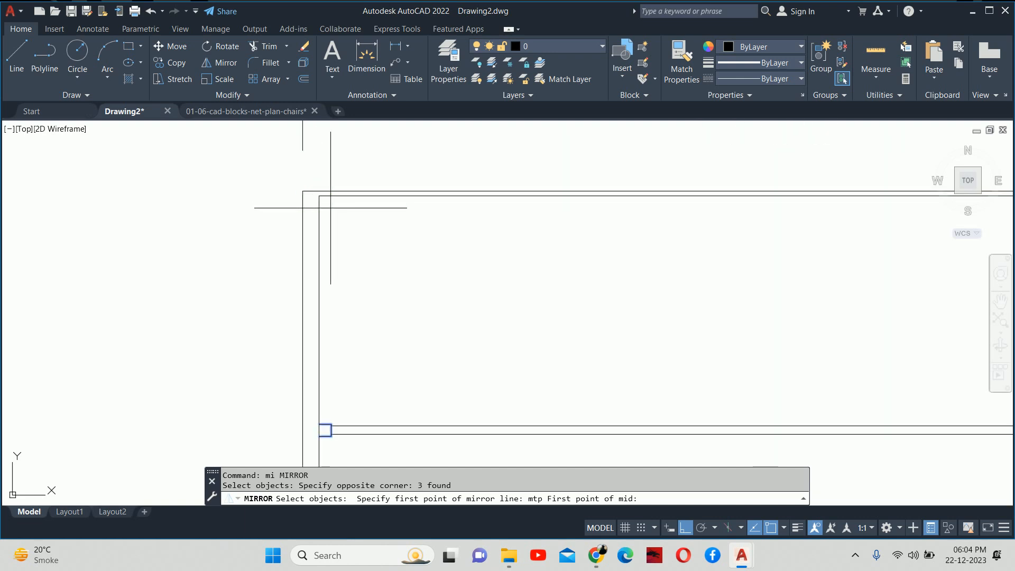
pyautogui.click(319, 196)
pyautogui.scroll(-2, 334, 196)
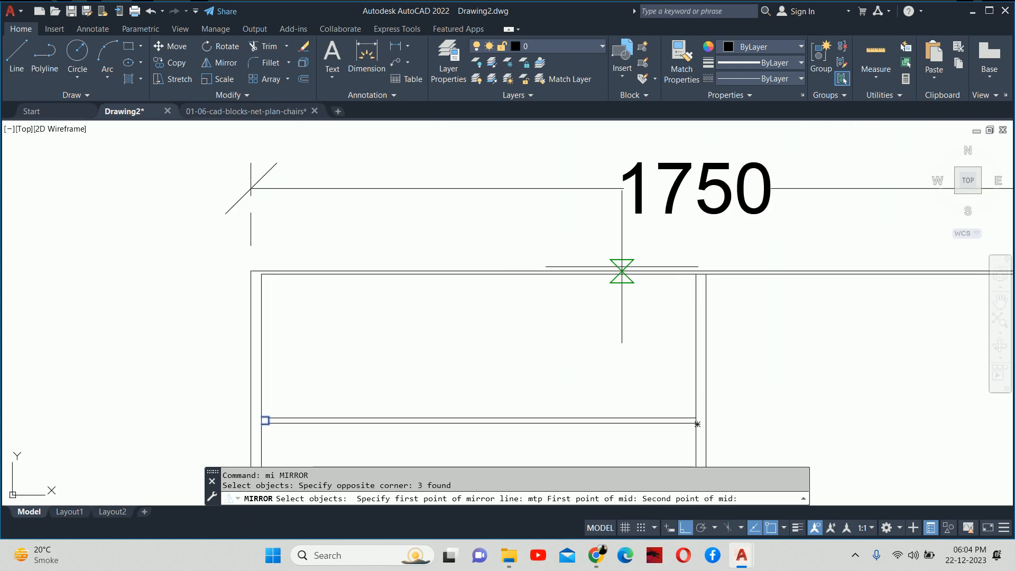
pyautogui.click(695, 274)
pyautogui.scroll(-1, 582, 254)
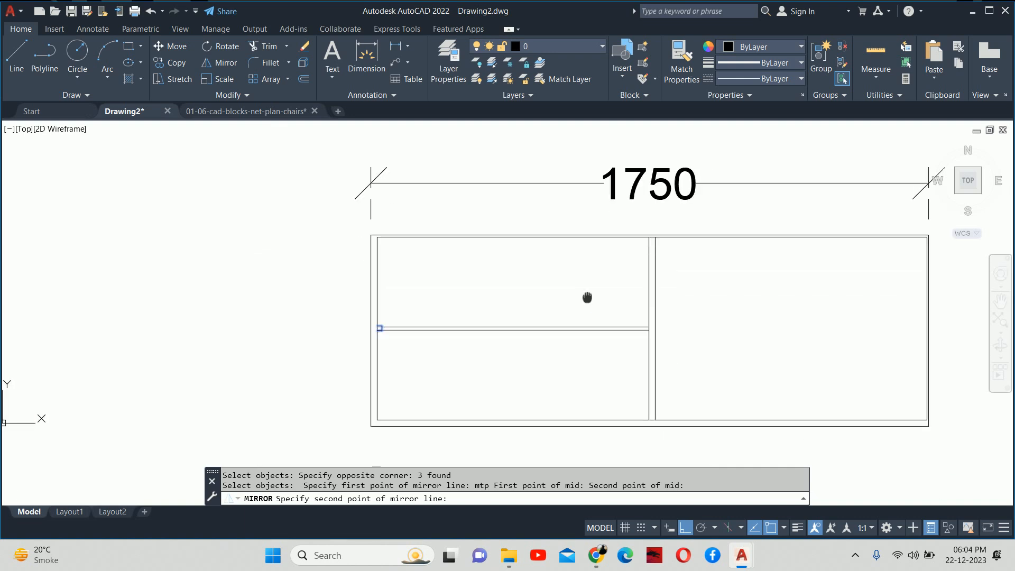
pyautogui.click(549, 366)
pyautogui.press('Escape')
pyautogui.press('Escape')
# - Trim the two rail lines where they run inside the mirrored end block at the central divider
pyautogui.scroll(5, 687, 324)
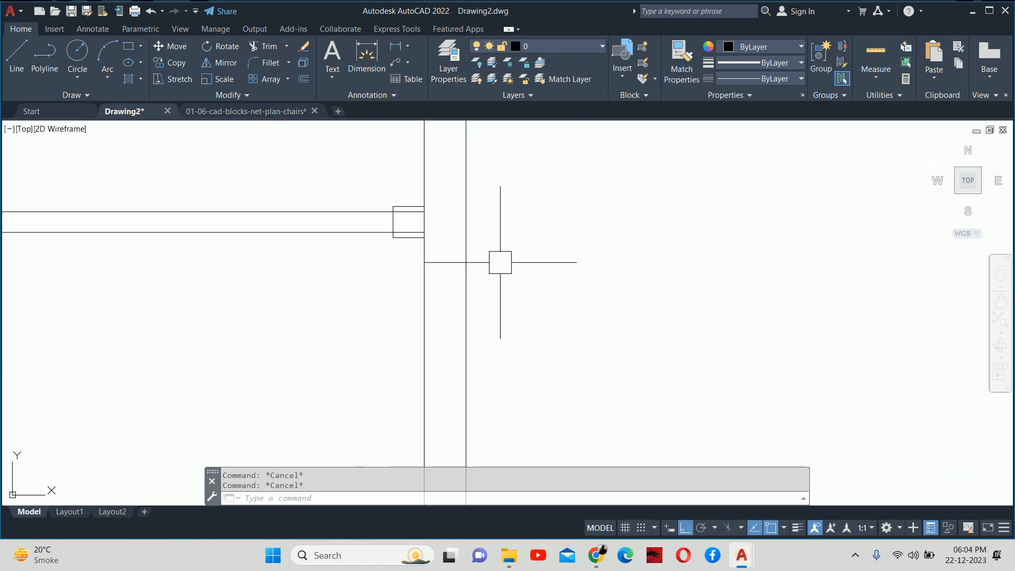
pyautogui.write('tr')
pyautogui.press('Return')
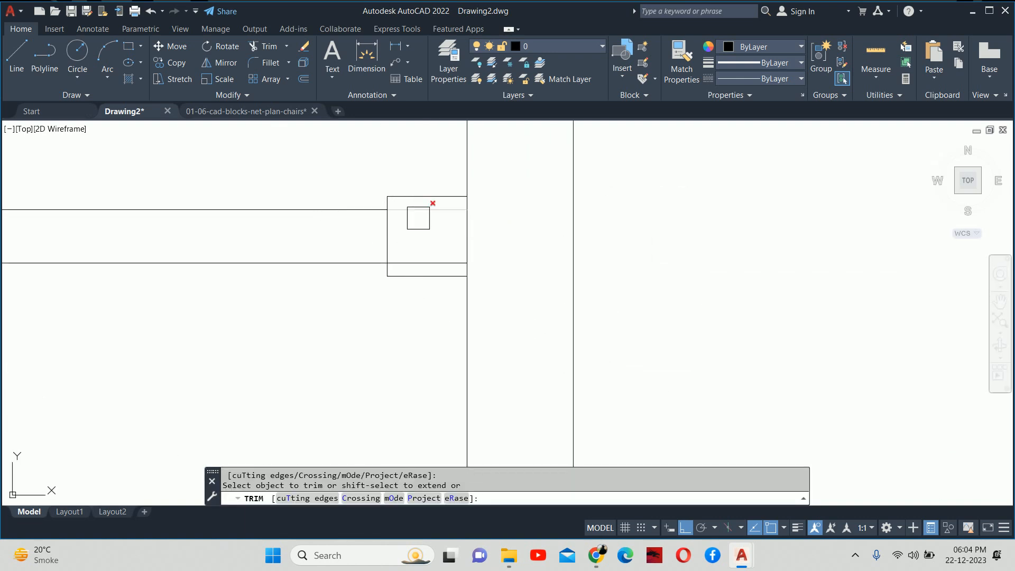
pyautogui.press('Escape')
pyautogui.press('Escape')
pyautogui.scroll(-4, 407, 256)
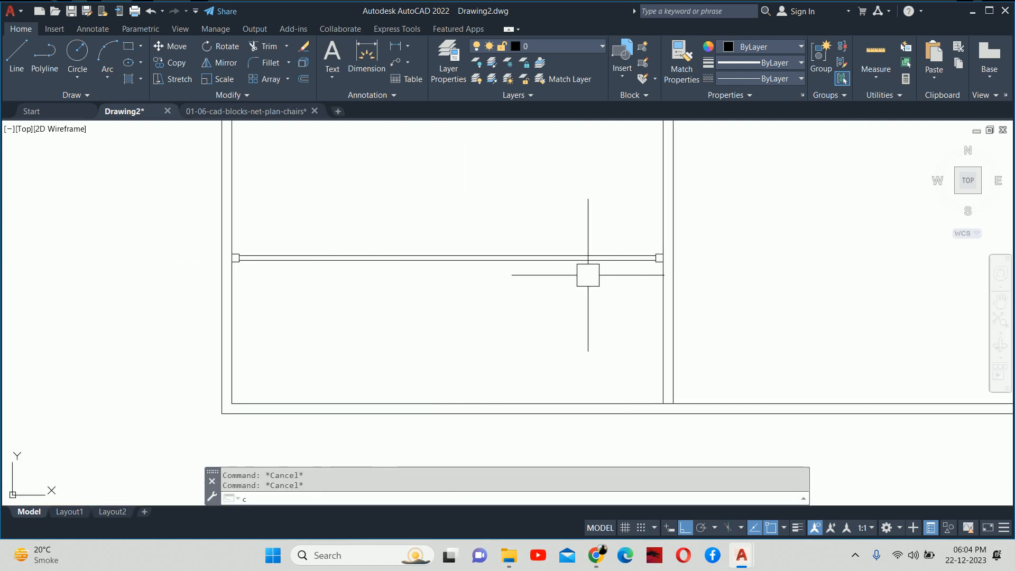
# - Copy the rail with both end blocks from the left compartment into the right one, using the lower inner corners as reference
pyautogui.write('co')
pyautogui.press('Return')
pyautogui.click(222, 217)
pyautogui.click(787, 297)
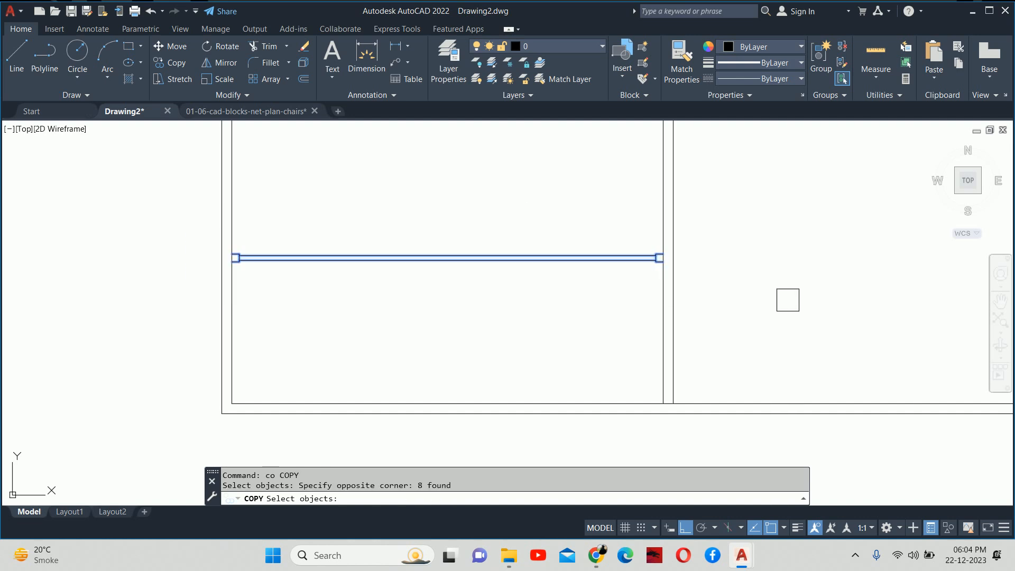
pyautogui.press('Return')
pyautogui.click(664, 403)
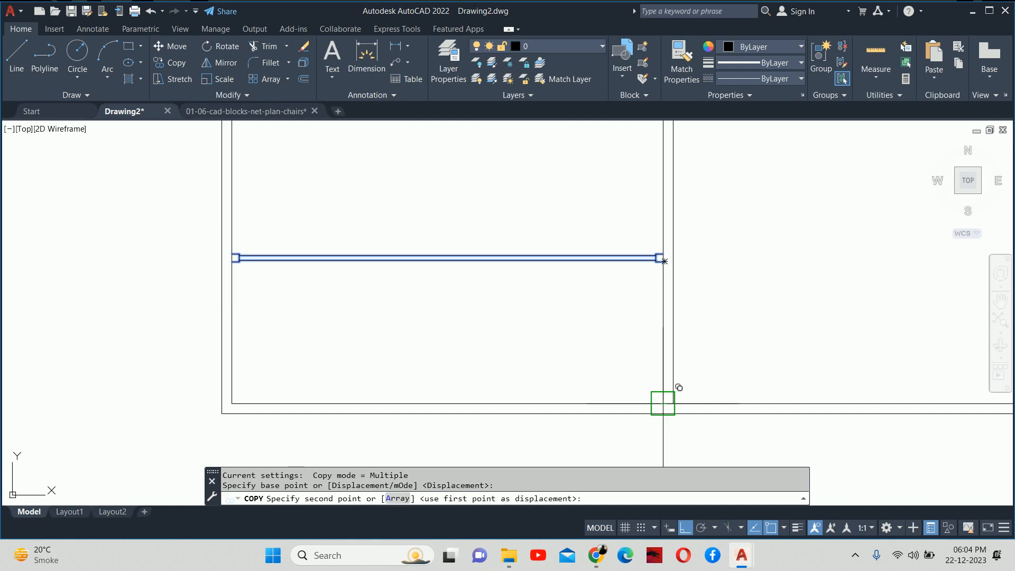
pyautogui.scroll(-2, 817, 391)
pyautogui.moveTo(817, 392); pyautogui.dragTo(307, 383, button='middle')
pyautogui.click(486, 389)
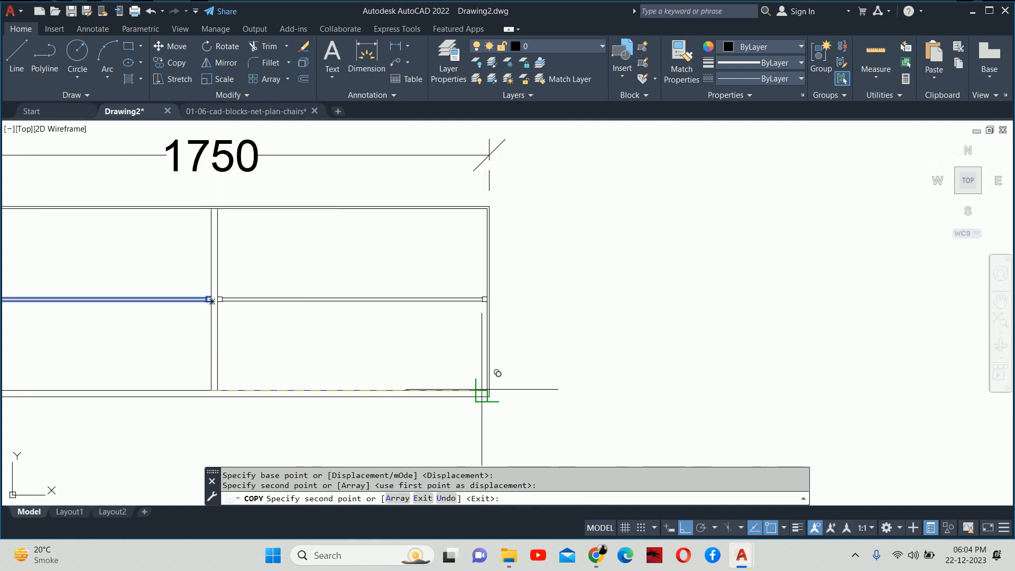
pyautogui.press('Escape')
pyautogui.scroll(-2, 433, 336)
pyautogui.moveTo(434, 335); pyautogui.dragTo(515, 357, button='middle')
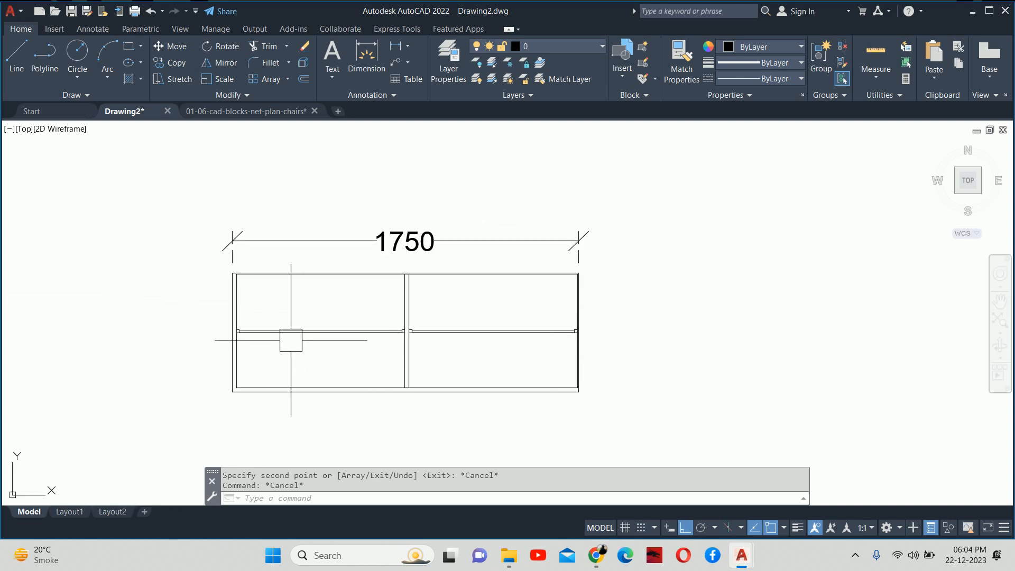
# - Draw a rectangle 50 long and 550 wide in the free space beside the cabinet's left side
pyautogui.moveTo(339, 314)
pyautogui.mouseDown(button='middle')
pyautogui.moveTo(417, 253)
pyautogui.moveTo(381, 271)
pyautogui.moveTo(779, 322)
pyautogui.mouseUp(button='middle')
pyautogui.scroll(-2, 387, 270)
pyautogui.scroll(1, 370, 271)
pyautogui.write('rec')
pyautogui.press('Return')
pyautogui.scroll(2, 365, 261)
pyautogui.click(611, 288)
pyautogui.write('d')
pyautogui.press('Return')
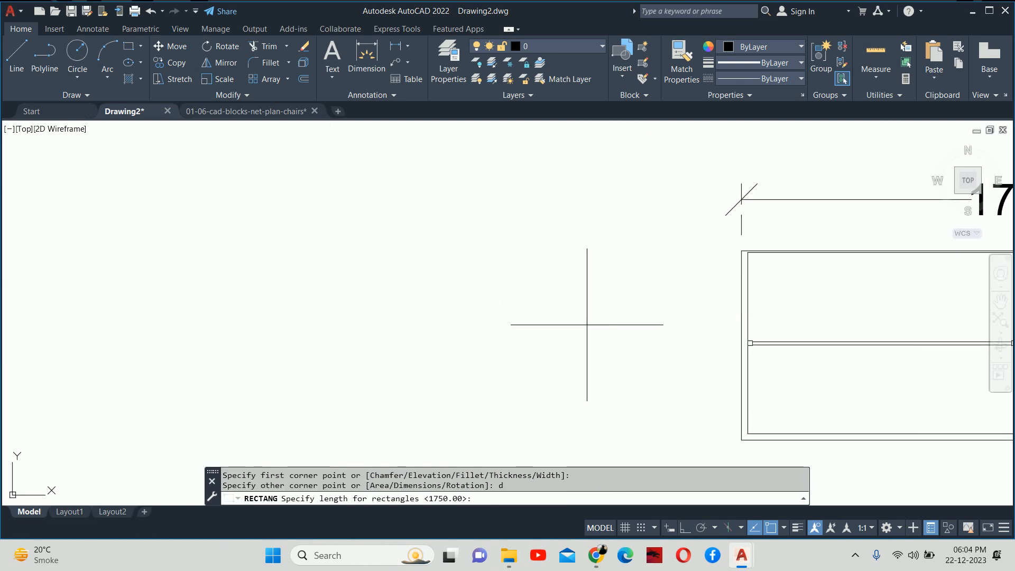
pyautogui.write('50')
pyautogui.press('Return')
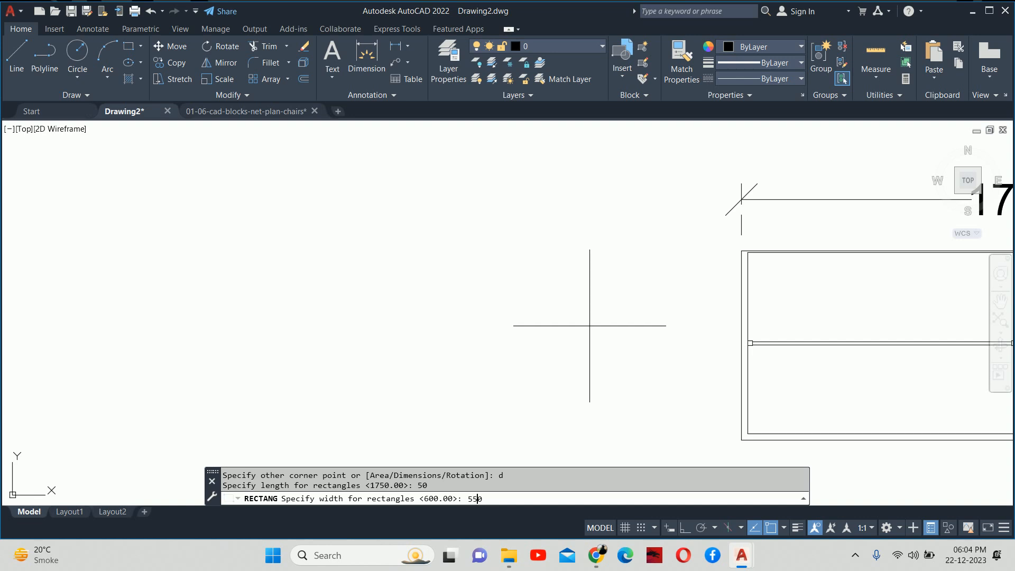
pyautogui.write('550')
pyautogui.press('Return')
pyautogui.press('Escape')
pyautogui.press('Escape')
# - Fillet all corners of the 50 by 550 rectangle with a radius of 10
pyautogui.write('f')
pyautogui.press('Return')
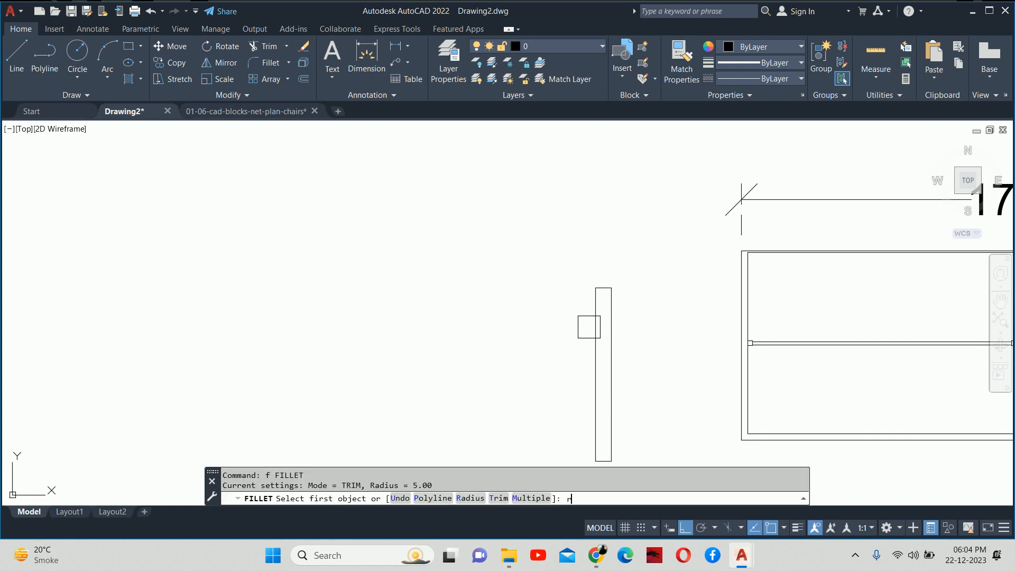
pyautogui.write('r')
pyautogui.press('Return')
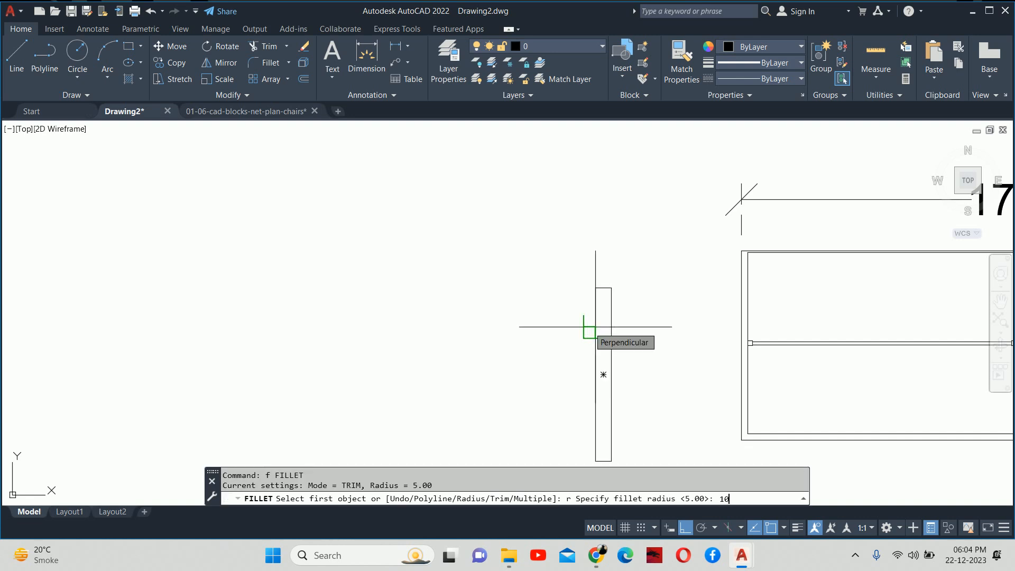
pyautogui.press('Return')
pyautogui.press('Return')
pyautogui.click(609, 329)
pyautogui.press('Return')
pyautogui.press('Escape')
pyautogui.press('Escape')
pyautogui.press('Escape')
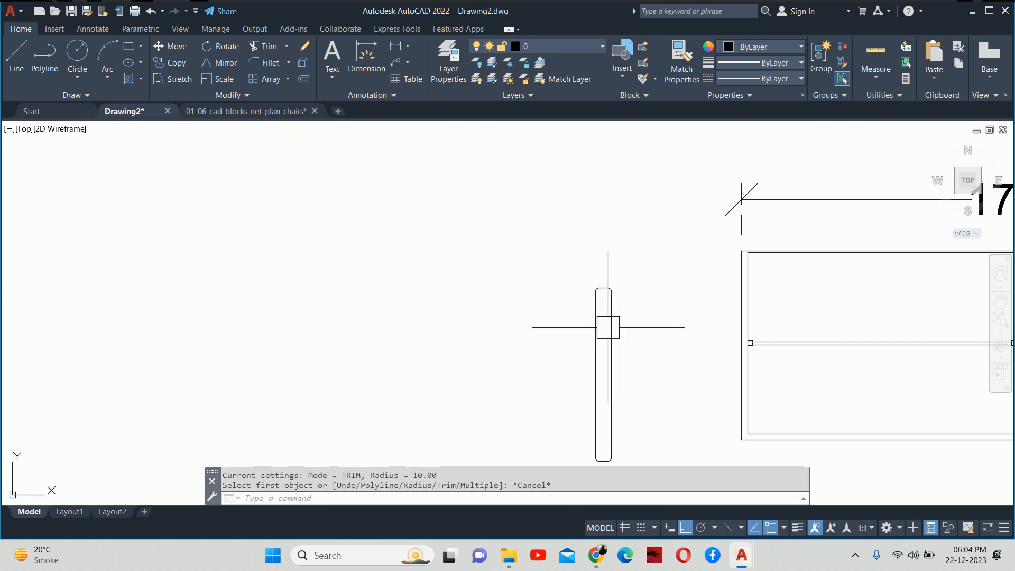
# - Draw a small rectangle 25 long and 50 wide just left of the tall rounded strip
pyautogui.scroll(-2, 604, 319)
pyautogui.write('rec')
pyautogui.press('Return')
pyautogui.click(562, 317)
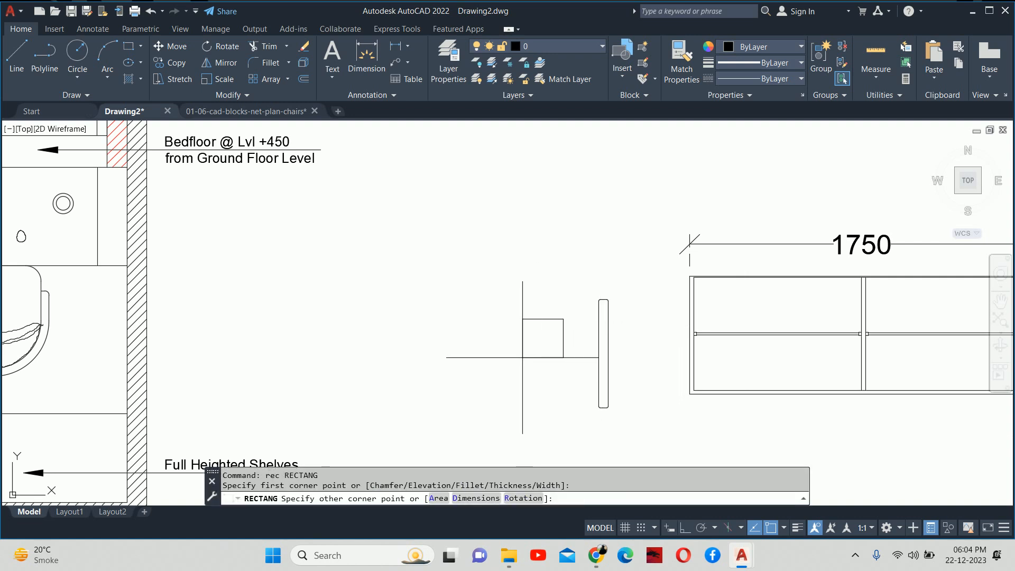
pyautogui.write('d')
pyautogui.press('Return')
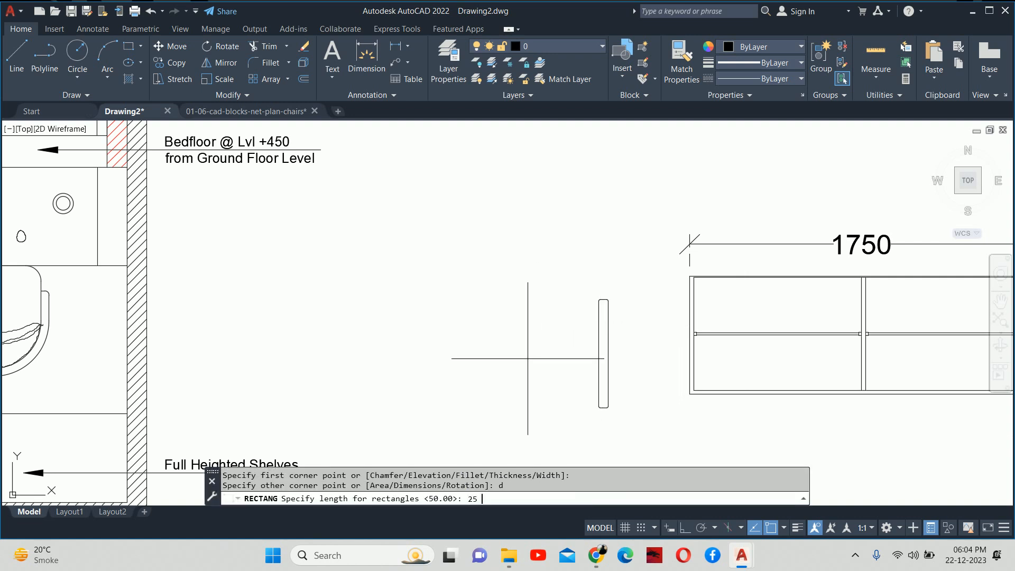
pyautogui.press('Return')
pyautogui.write('50')
pyautogui.press('Return')
pyautogui.click(545, 358)
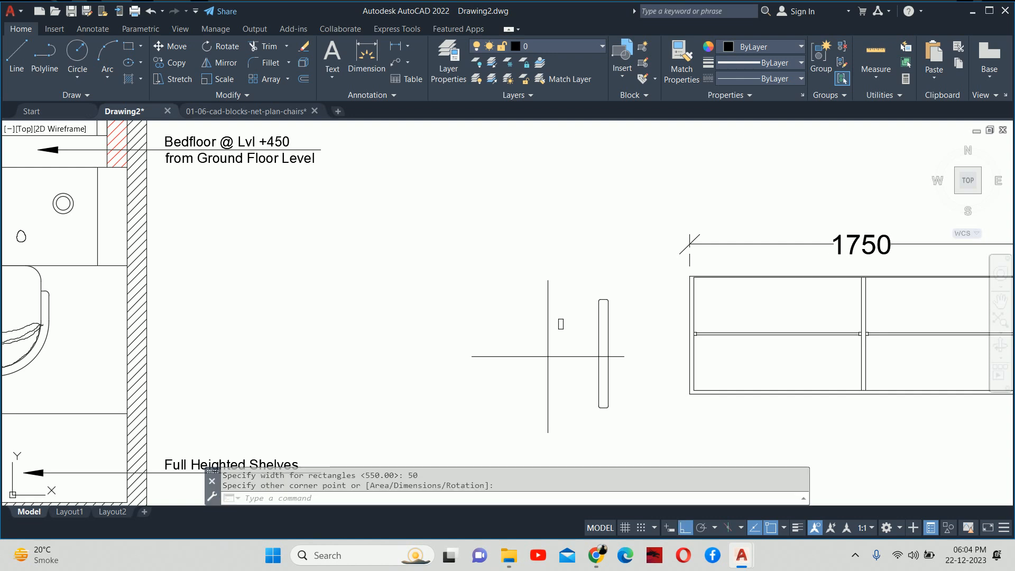
pyautogui.press('Escape')
pyautogui.press('Escape')
# - Stretch the lower end of the small rectangle downward by 10
pyautogui.scroll(4, 561, 339)
pyautogui.write('s')
pyautogui.press('Return')
pyautogui.click(592, 338)
pyautogui.click(528, 303)
pyautogui.press('Return')
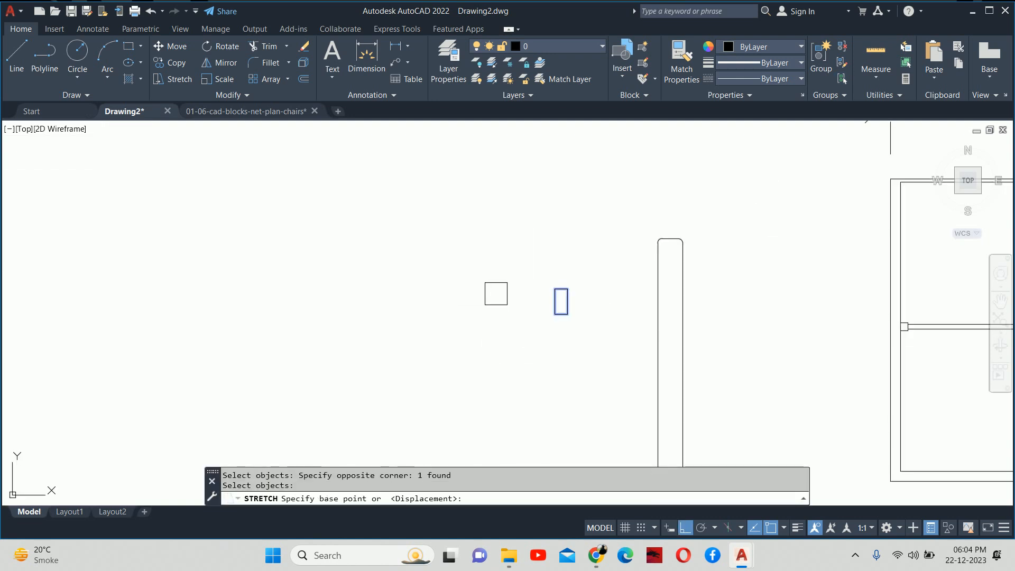
pyautogui.click(467, 291)
pyautogui.write('10')
pyautogui.press('Return')
pyautogui.press('Escape')
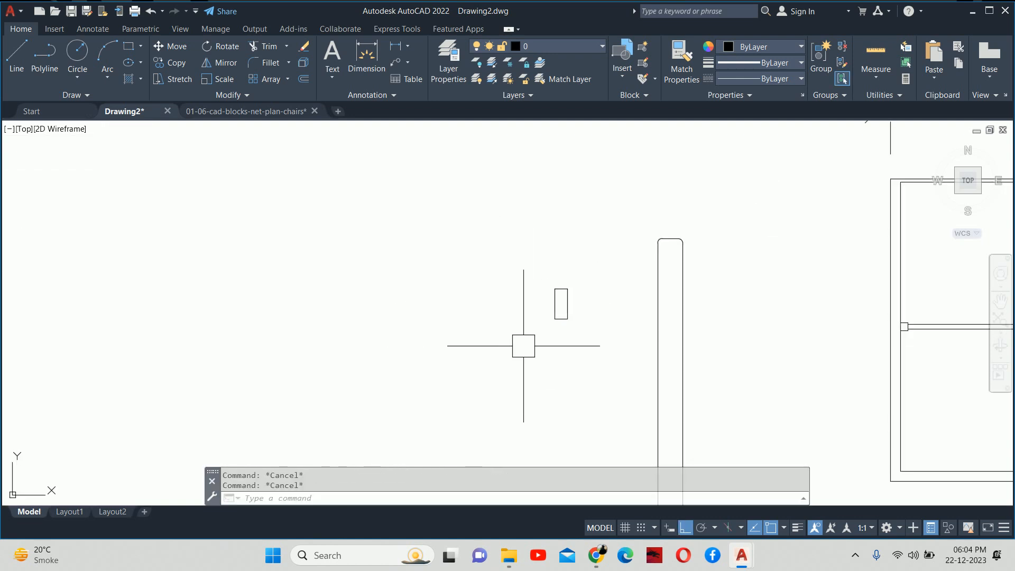
# - Move the small rectangle by its center onto the center of the tall rounded strip
pyautogui.write('m')
pyautogui.press('Return')
pyautogui.press('Return')
pyautogui.scroll(5, 564, 301)
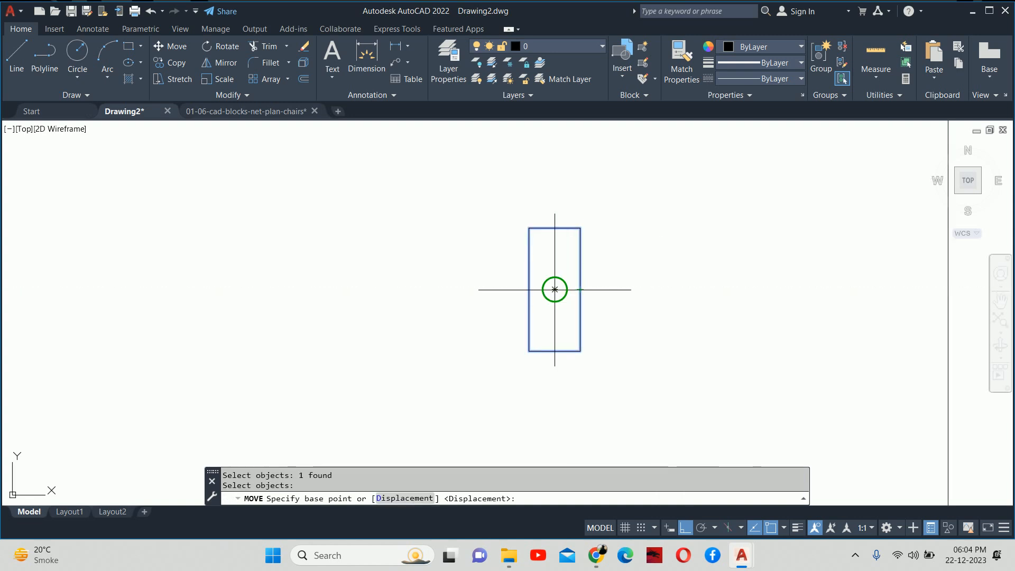
pyautogui.click(553, 288)
pyautogui.scroll(-4, 583, 338)
pyautogui.scroll(-4, 584, 339)
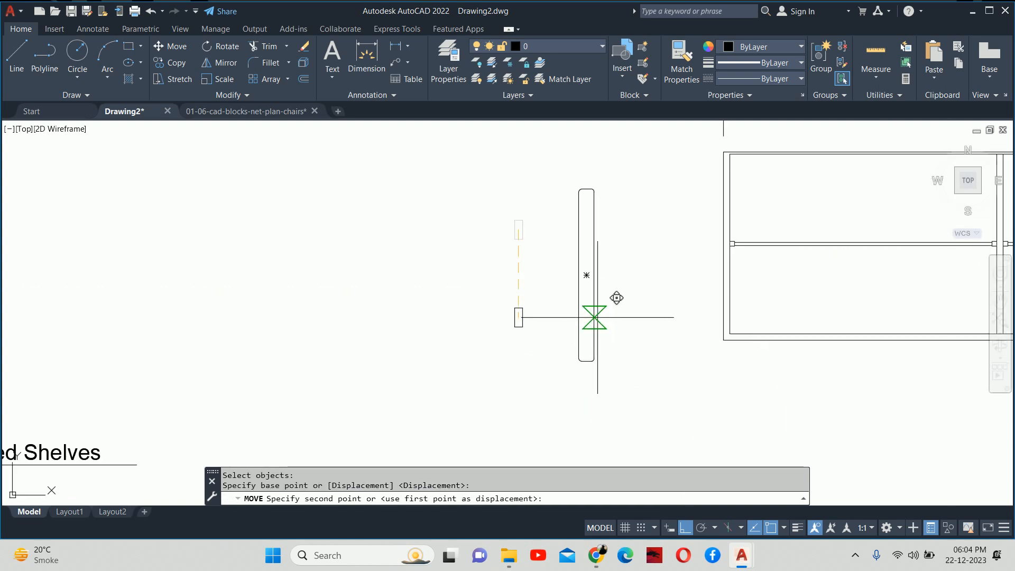
pyautogui.scroll(4, 595, 317)
pyautogui.click(578, 285)
pyautogui.press('Escape')
pyautogui.press('Escape')
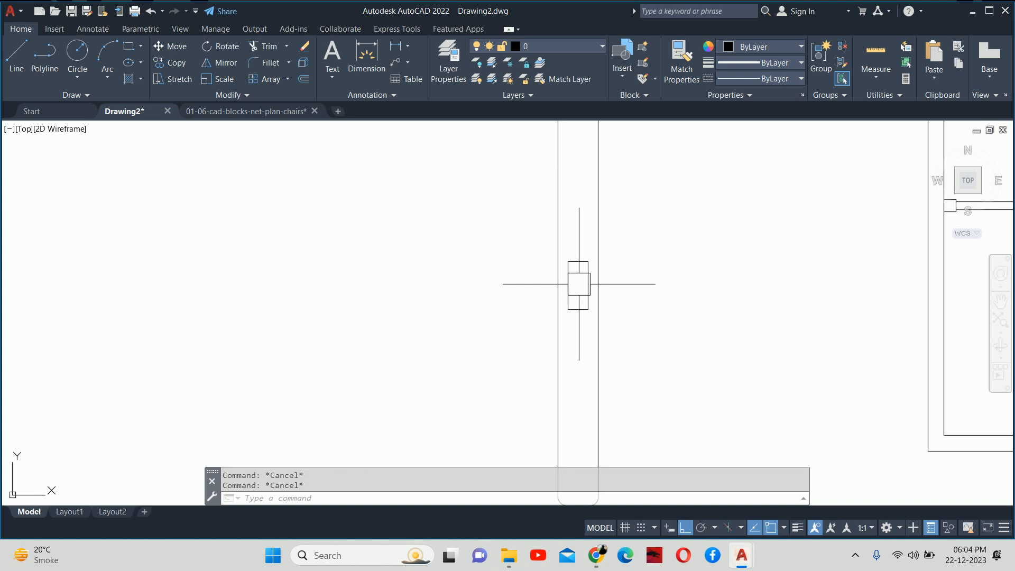
# - Fillet all corners of the small central rectangle with a radius of 10, using the polyline option
pyautogui.write('f')
pyautogui.press('Return')
pyautogui.write('r')
pyautogui.press('Return')
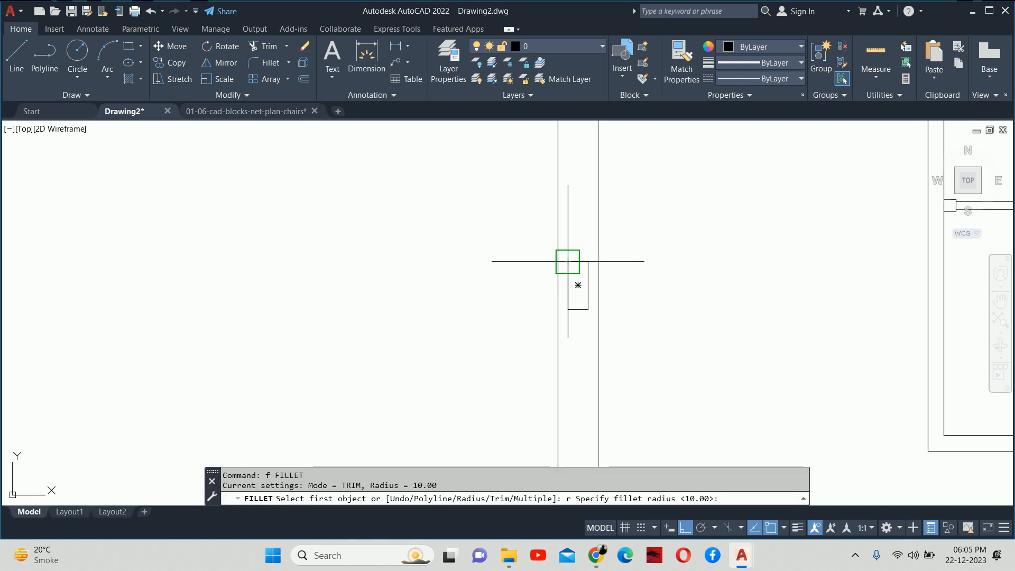
pyautogui.write('p')
pyautogui.press('Return')
pyautogui.scroll(2, 573, 276)
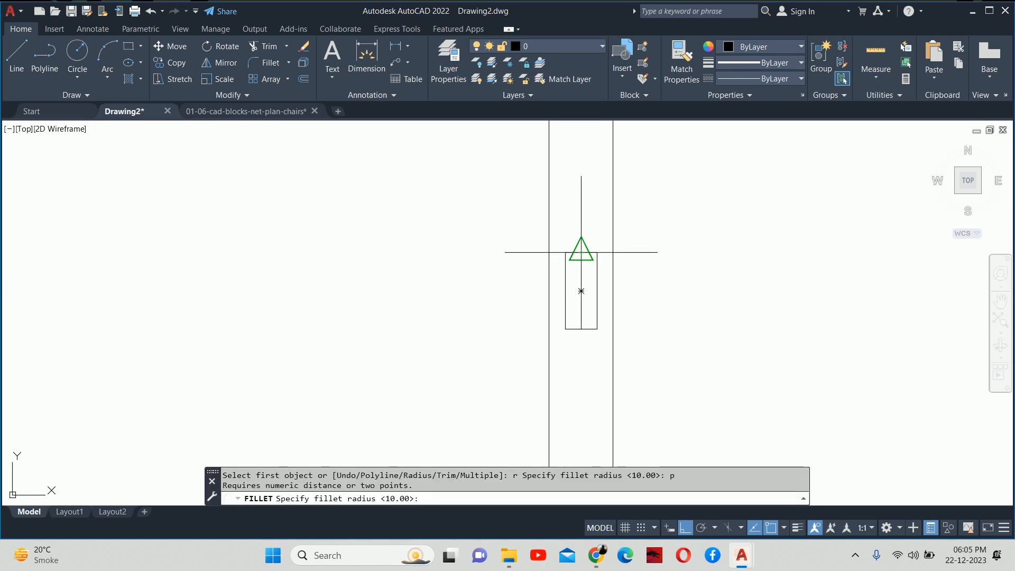
pyautogui.press('Return')
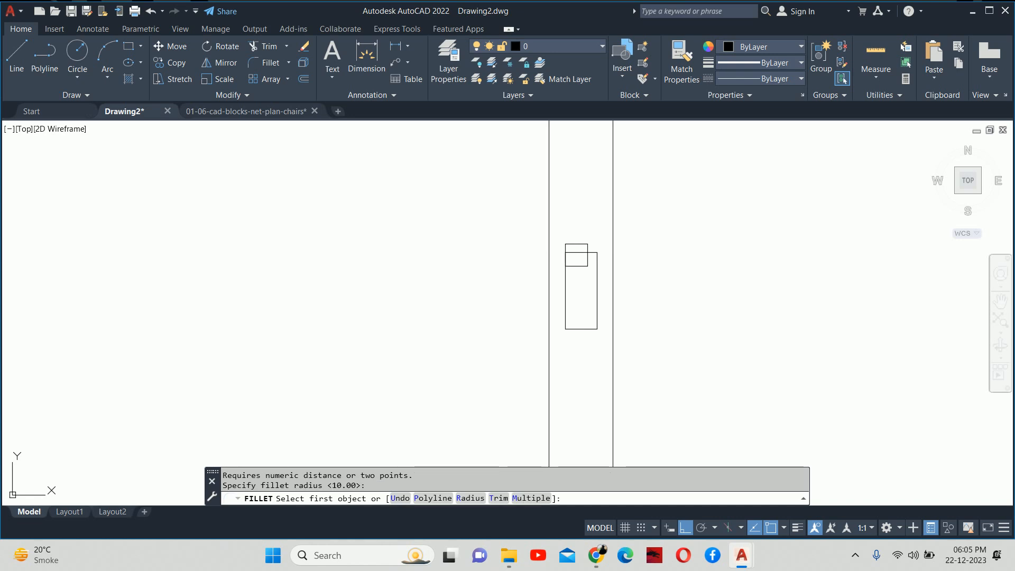
pyautogui.write('p')
pyautogui.press('Return')
pyautogui.click(577, 254)
pyautogui.press('Escape')
pyautogui.press('Escape')
pyautogui.scroll(-4, 579, 288)
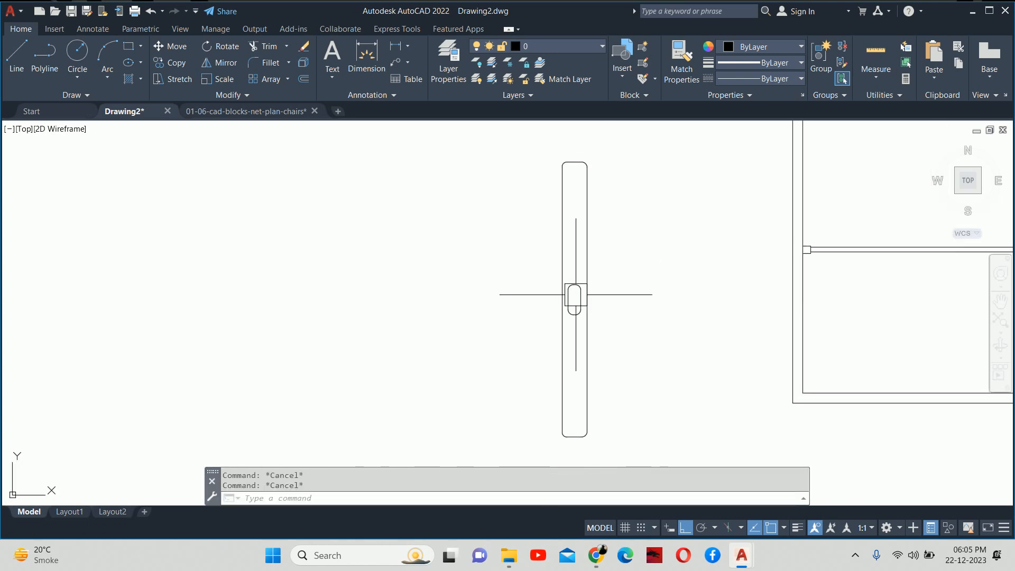
# - Move the rounded strip and its central slot by their common center onto the left end block of the left compartment's rail
pyautogui.scroll(-3, 575, 294)
pyautogui.scroll(2, 574, 288)
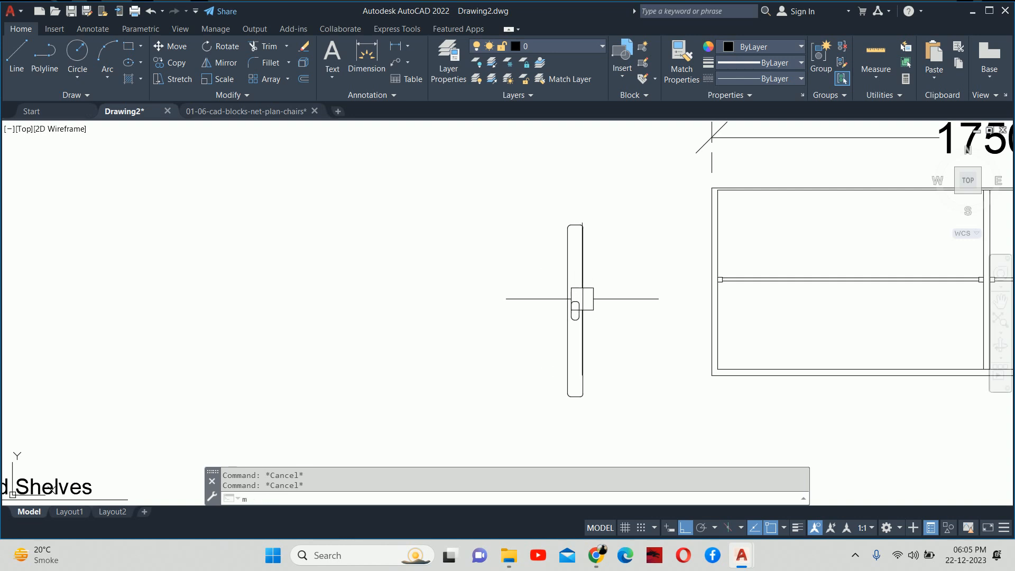
pyautogui.write('m')
pyautogui.press('Return')
pyautogui.click(614, 367)
pyautogui.click(529, 233)
pyautogui.press('Return')
pyautogui.scroll(4, 542, 320)
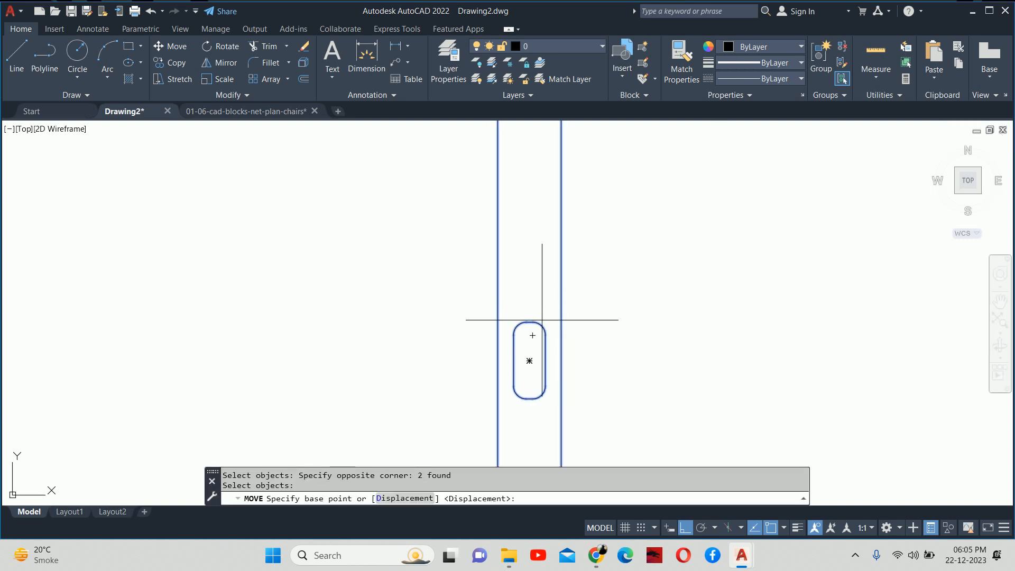
pyautogui.click(529, 361)
pyautogui.scroll(-5, 547, 340)
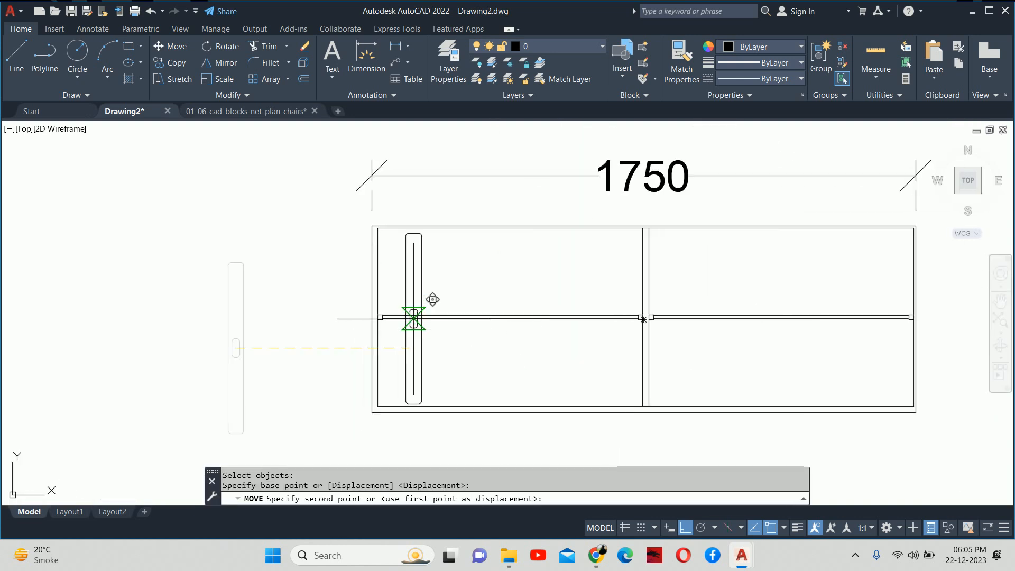
pyautogui.scroll(8, 433, 299)
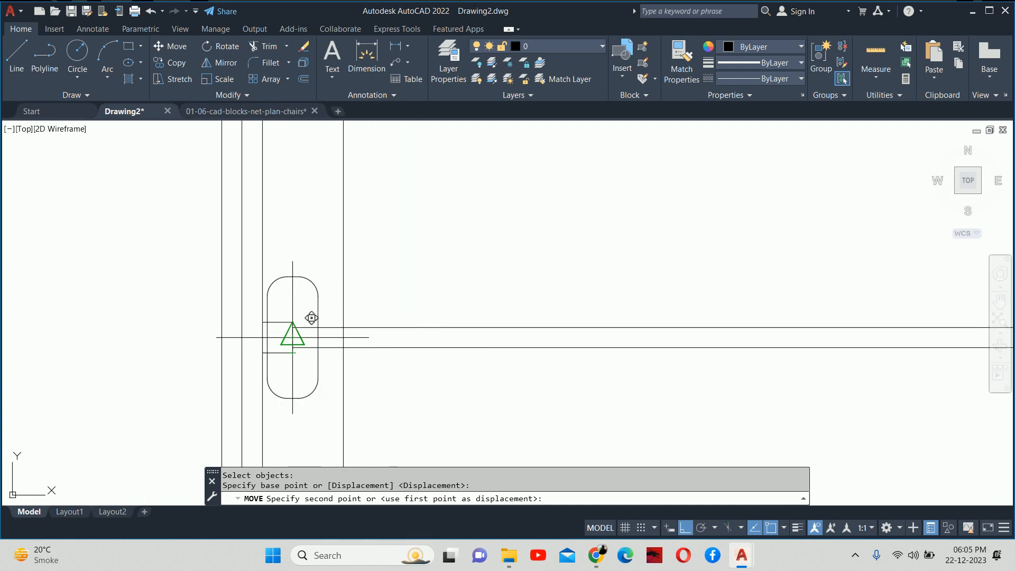
pyautogui.press('Escape')
pyautogui.press('Escape')
# - Move the rounded strip and its central slot right along the rail, clear of the left end block
pyautogui.scroll(-4, 328, 317)
pyautogui.write('m')
pyautogui.press('Return')
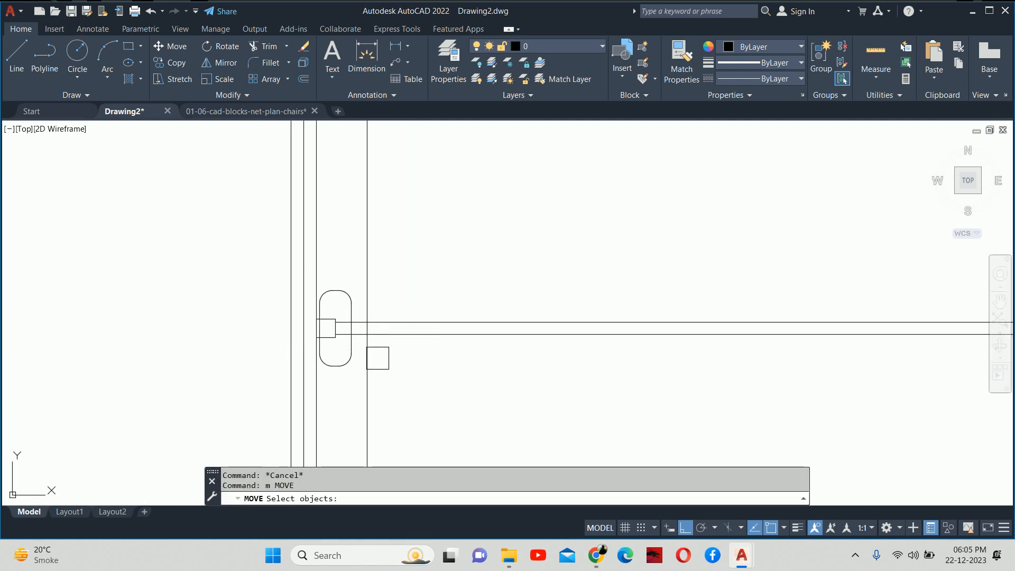
pyautogui.click(400, 374)
pyautogui.click(340, 341)
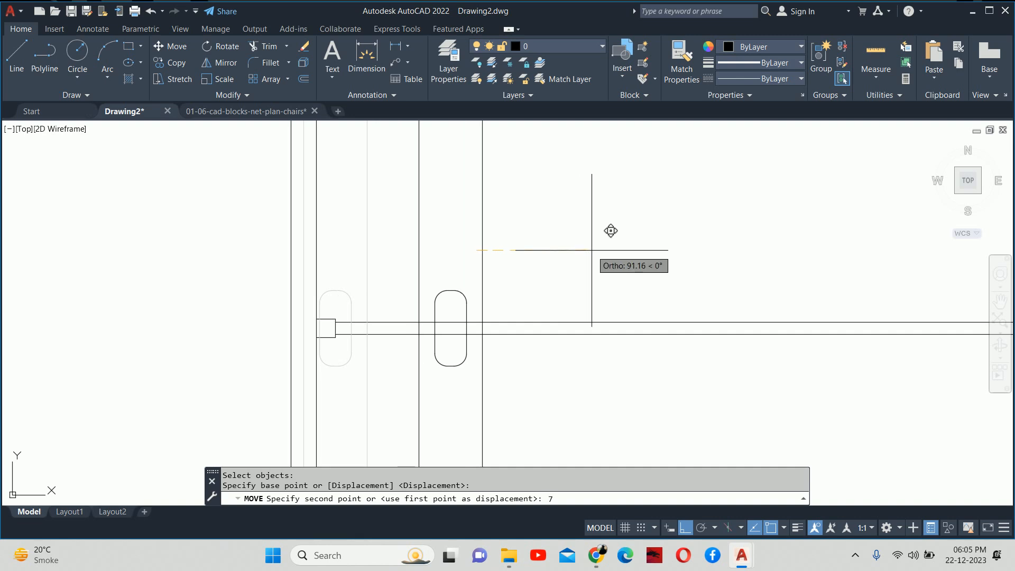
pyautogui.press('Escape')
pyautogui.press('Escape')
pyautogui.scroll(-6, 529, 311)
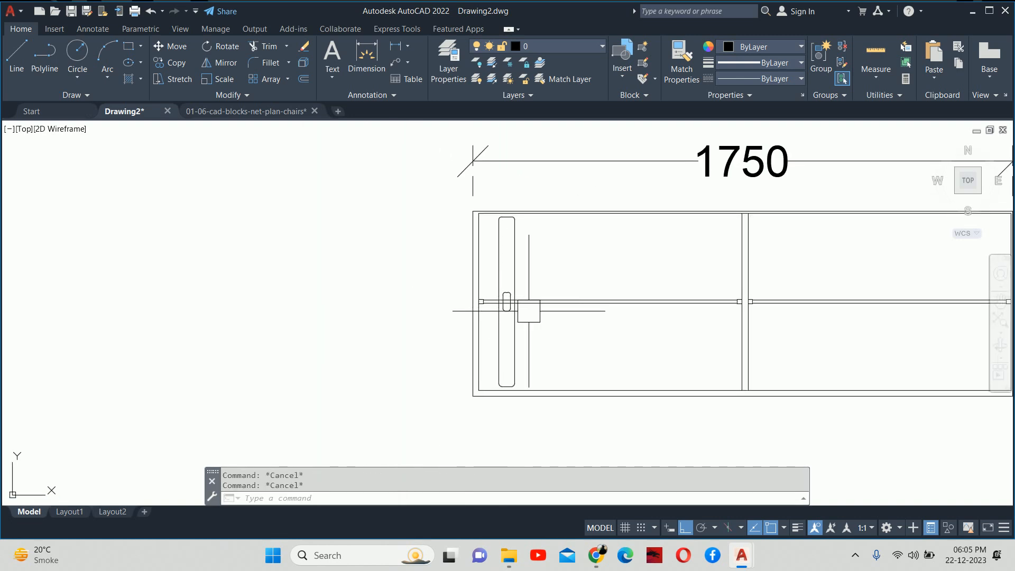
# - Copy the rounded hanger strip with its slot six times at irregular spacing along the left compartment's rail
pyautogui.write('c')
pyautogui.press('Return')
pyautogui.scroll(4, 527, 300)
pyautogui.click(556, 234)
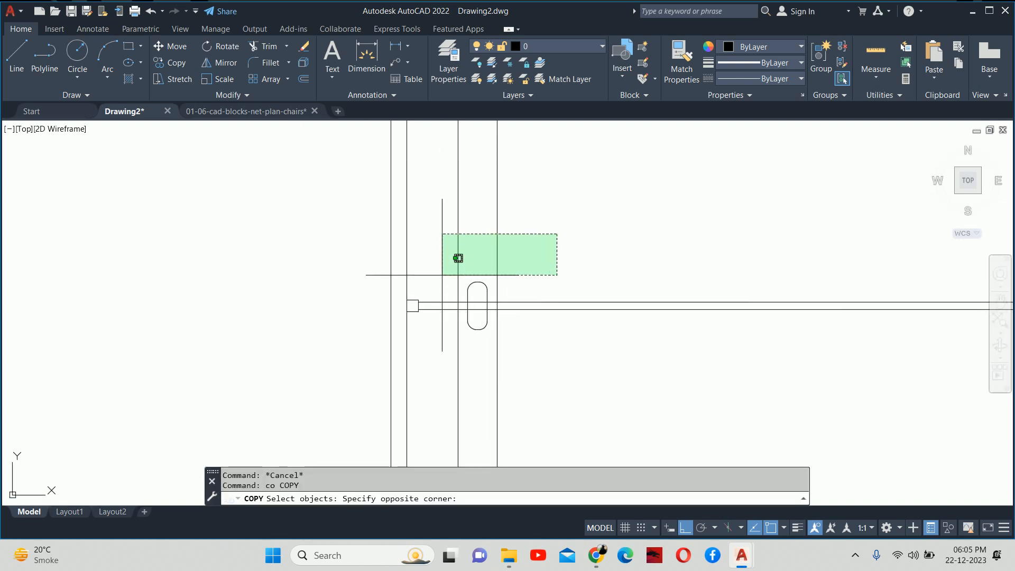
pyautogui.click(447, 289)
pyautogui.press('Return')
pyautogui.click(571, 266)
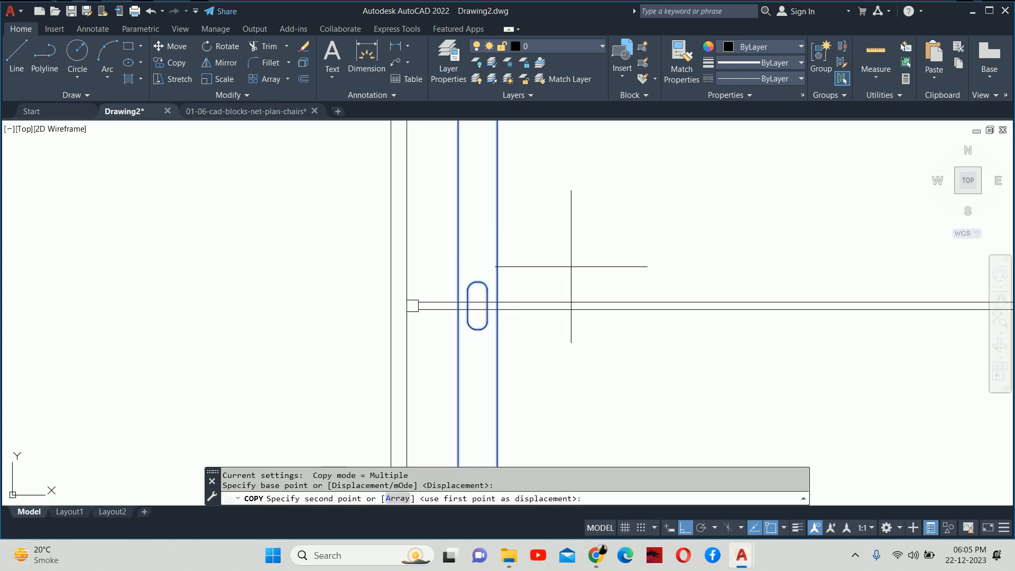
pyautogui.click(682, 240)
pyautogui.moveTo(739, 255); pyautogui.dragTo(559, 298, button='middle')
pyautogui.click(623, 294)
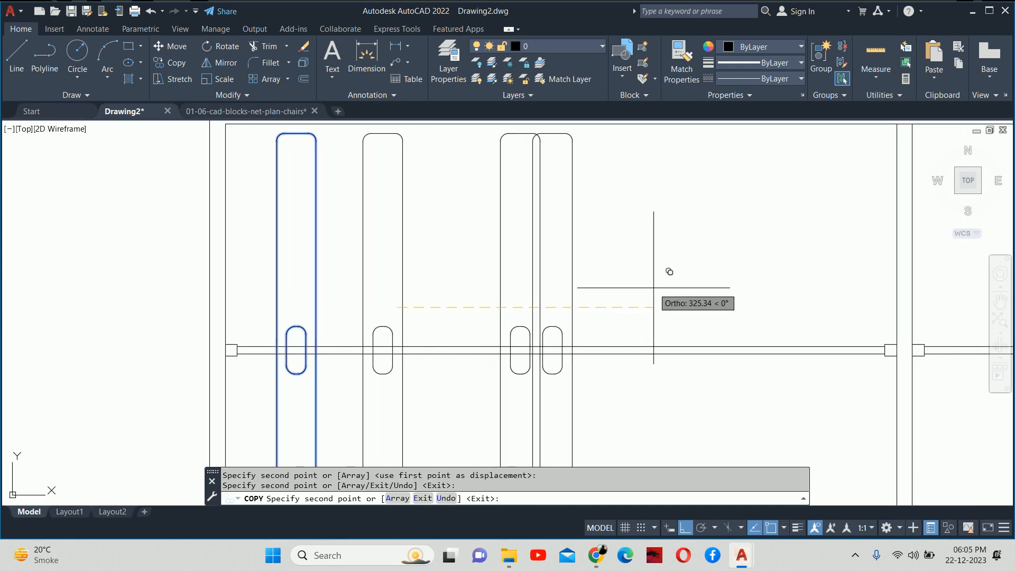
pyautogui.moveTo(748, 285); pyautogui.dragTo(544, 294, button='middle')
pyautogui.click(531, 295)
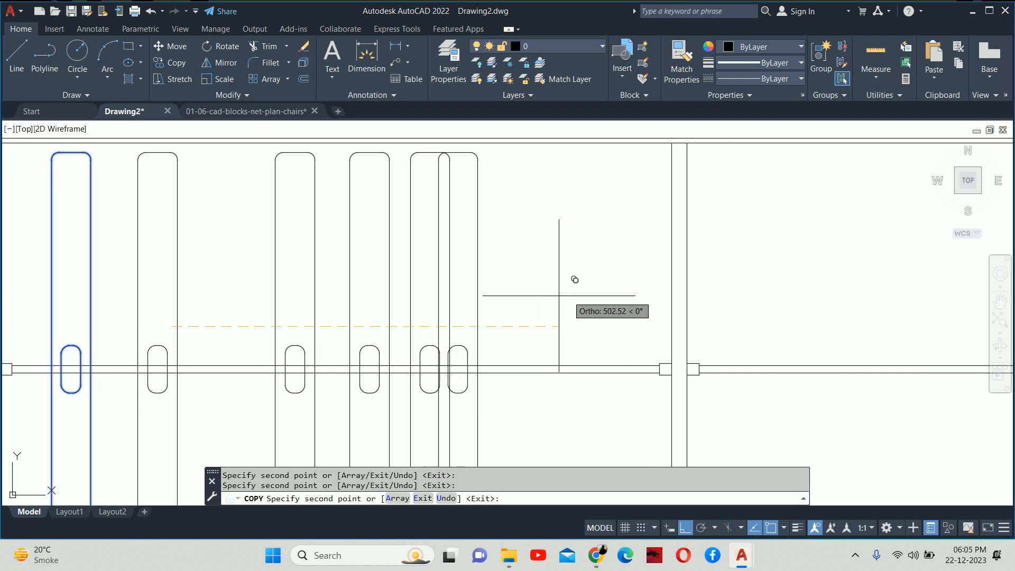
pyautogui.click(588, 292)
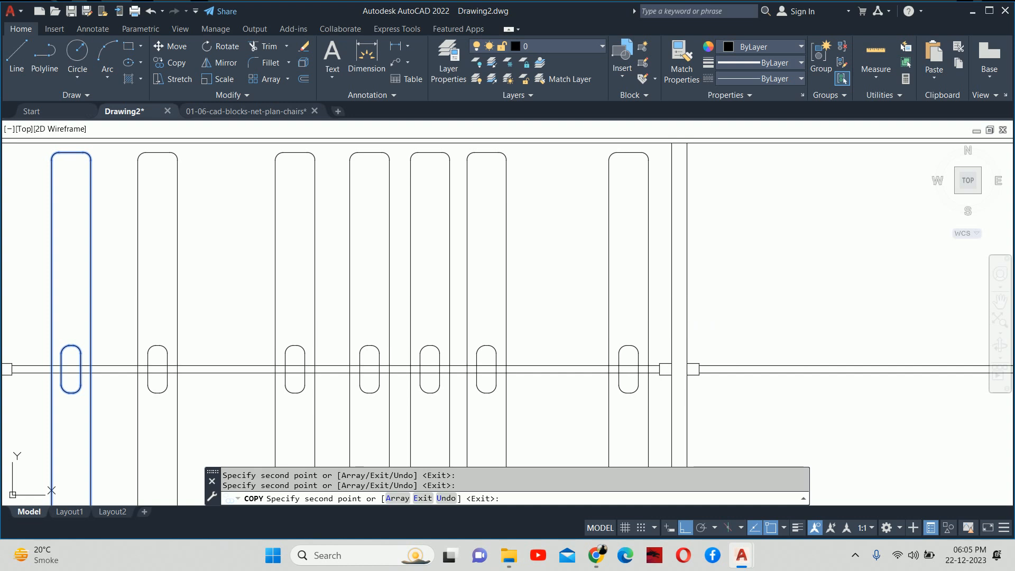
pyautogui.press('Escape')
pyautogui.press('Escape')
pyautogui.scroll(-4, 661, 328)
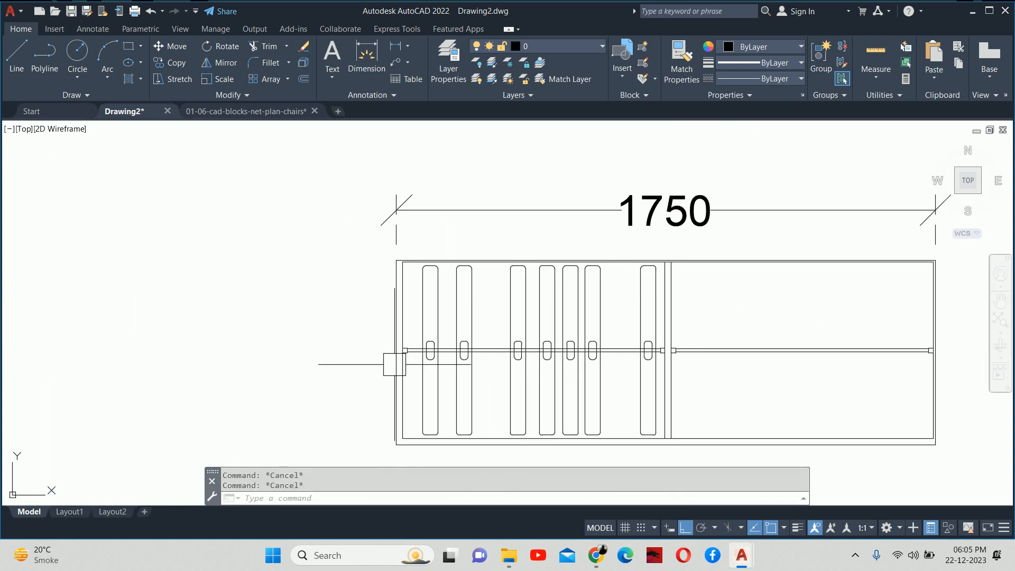
# - Trim the rail lines inside the slots of the first two hangers in the left compartment
pyautogui.scroll(5, 421, 353)
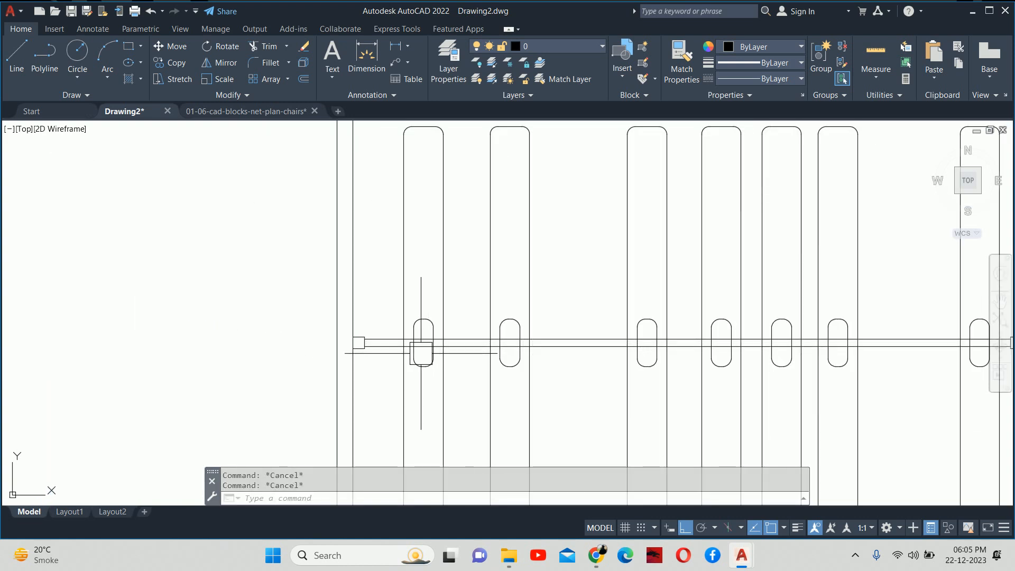
pyautogui.write('tr')
pyautogui.press('Return')
pyautogui.scroll(5, 418, 353)
pyautogui.click(446, 276)
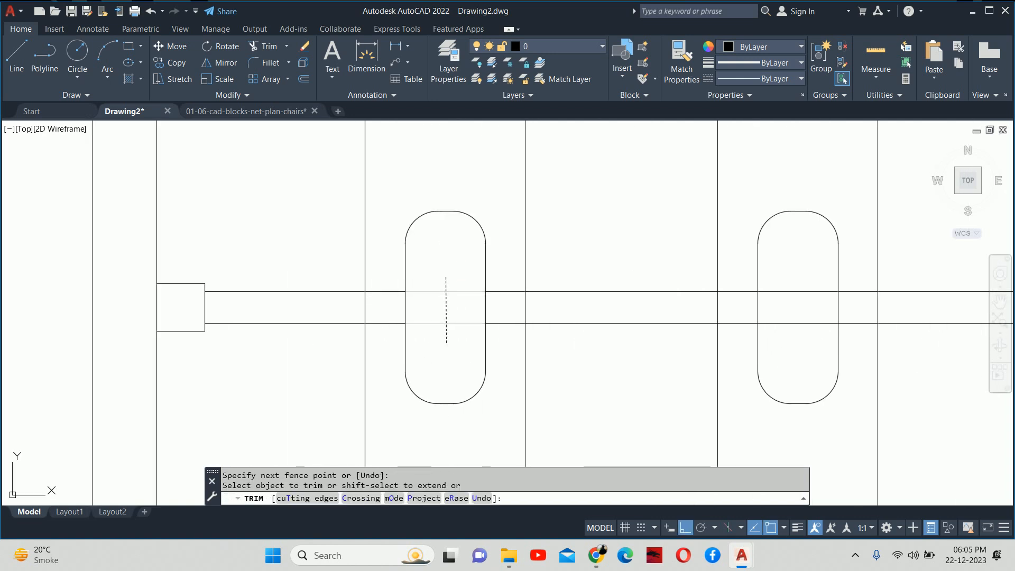
pyautogui.scroll(-2, 636, 334)
pyautogui.moveTo(661, 332); pyautogui.dragTo(434, 378, button='middle')
pyautogui.scroll(2, 527, 368)
pyautogui.click(502, 322)
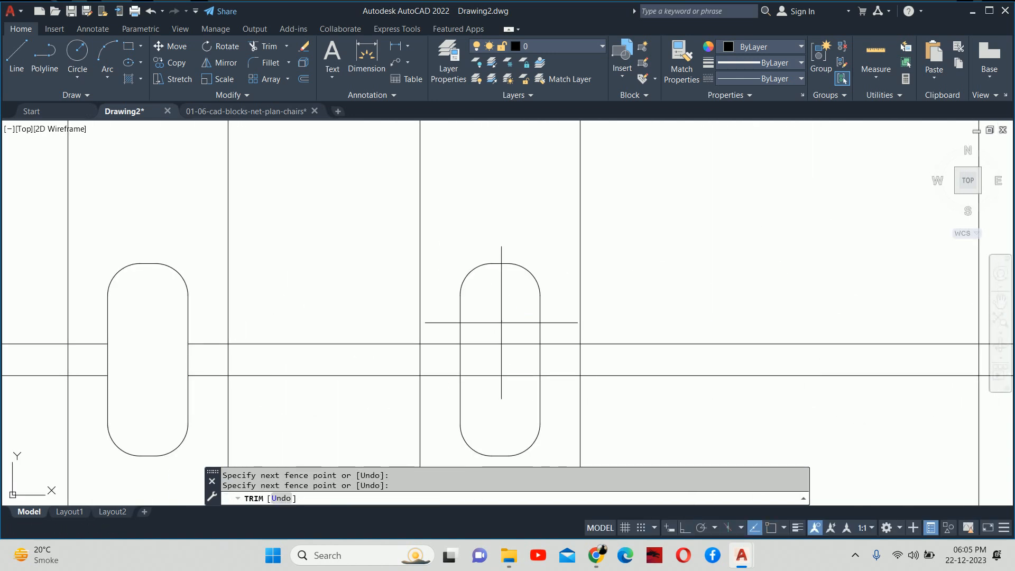
pyautogui.click(493, 397)
# - Trim the rail lines inside the slots of the remaining five hangers up to the central divider
pyautogui.scroll(-3, 493, 397)
pyautogui.moveTo(667, 405); pyautogui.dragTo(422, 397, button='middle')
pyautogui.scroll(3, 485, 390)
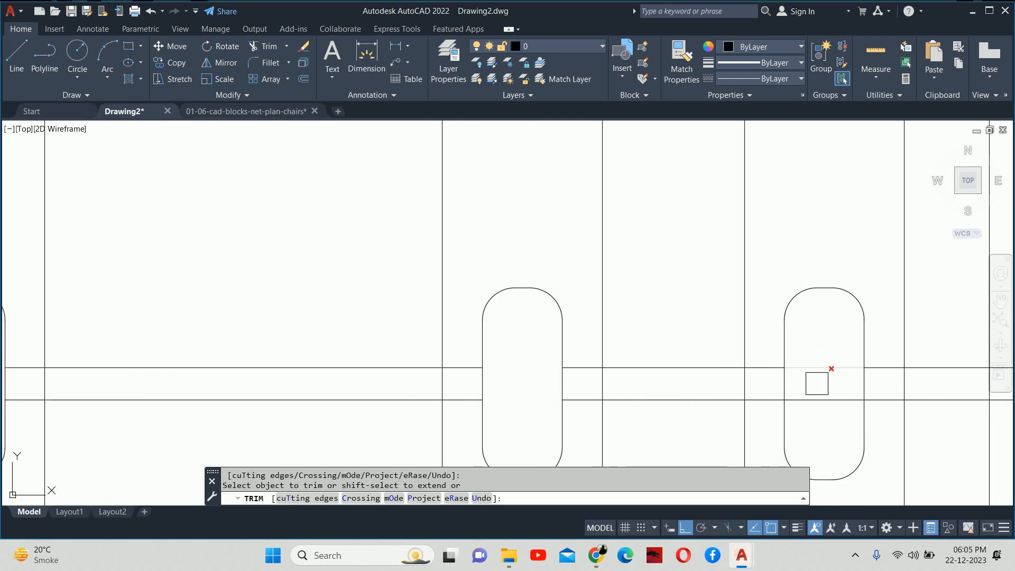
pyautogui.click(817, 354)
pyautogui.click(818, 409)
pyautogui.moveTo(776, 367); pyautogui.dragTo(37, 334, button='middle')
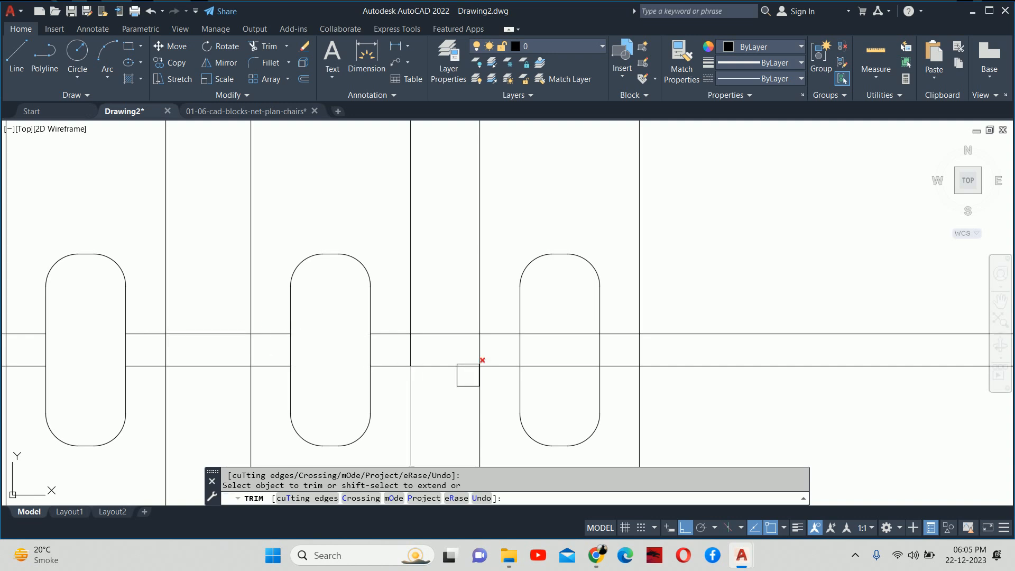
pyautogui.click(558, 343)
pyautogui.scroll(-3, 558, 345)
pyautogui.scroll(3, 601, 335)
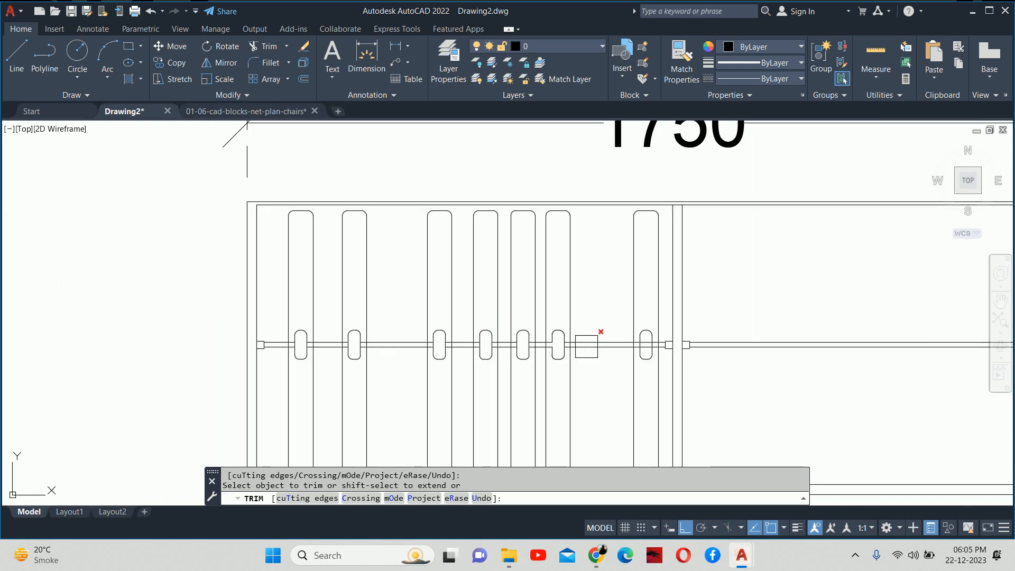
pyautogui.scroll(-6, 606, 324)
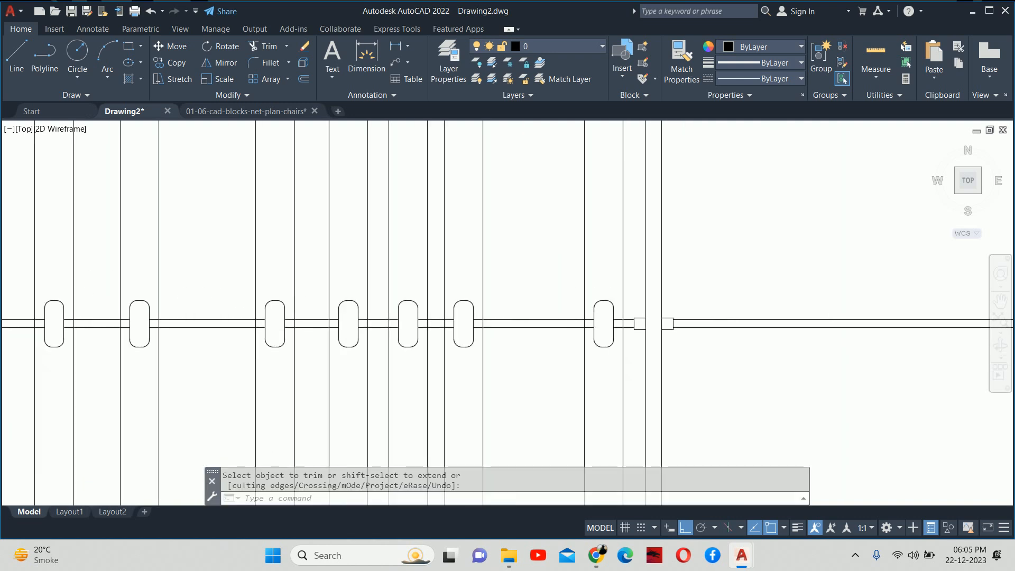
pyautogui.press('Escape')
pyautogui.press('Escape')
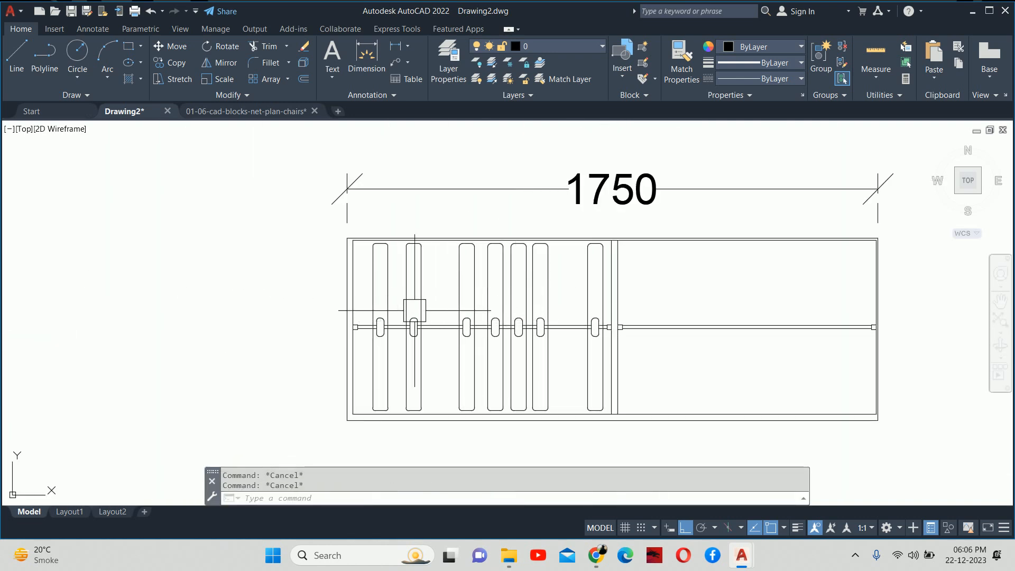
# - Erase the two rail lines in the right compartment, leaving its end blocks in place
pyautogui.click(844, 362)
pyautogui.click(749, 301)
pyautogui.press('Delete')
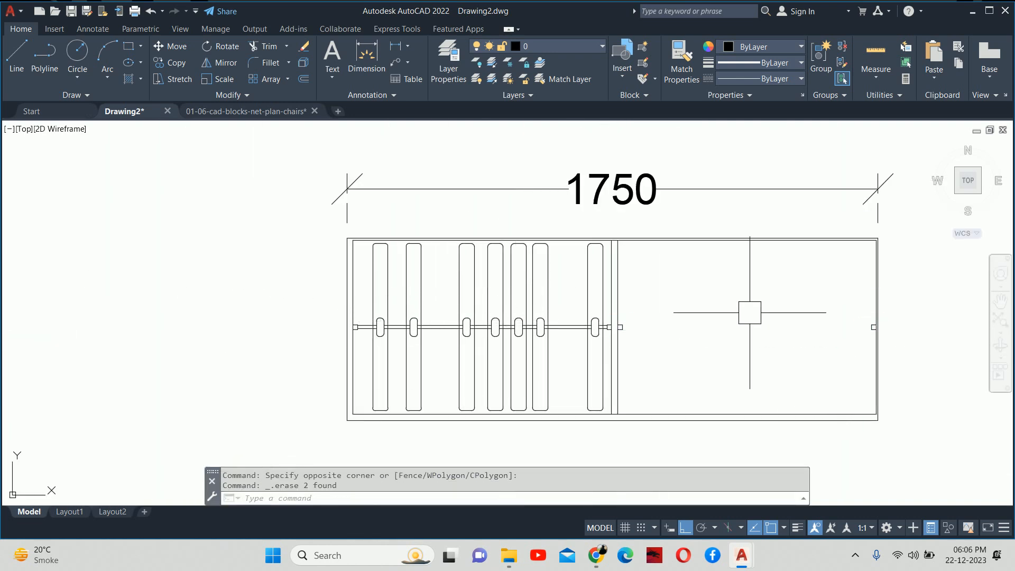
pyautogui.press('Escape')
pyautogui.press('Escape')
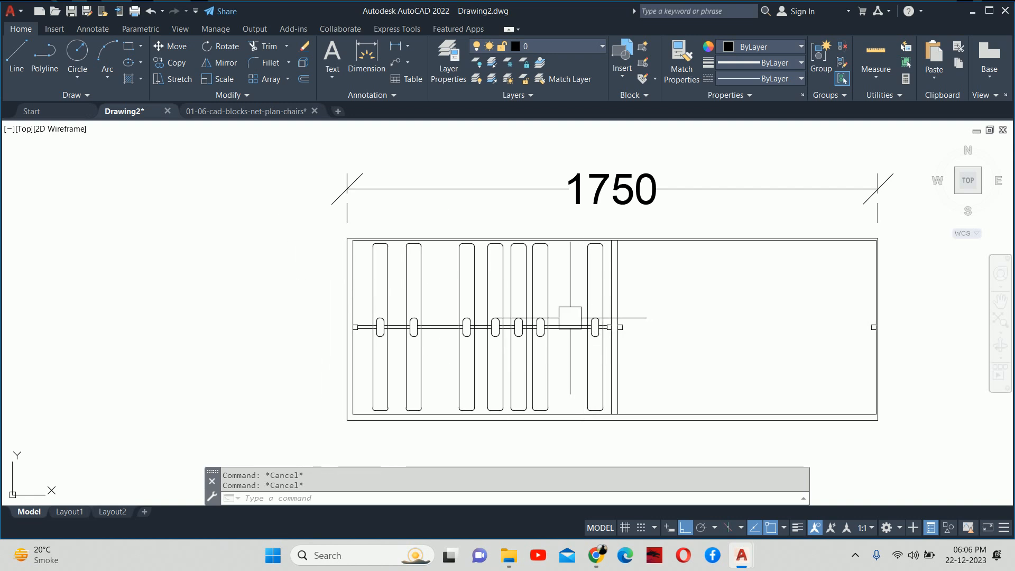
# - Mirror the left compartment's hangers and rail into the right compartment about the central divider's vertical midline, keeping the originals
pyautogui.write('mi')
pyautogui.press('Return')
pyautogui.scroll(5, 602, 403)
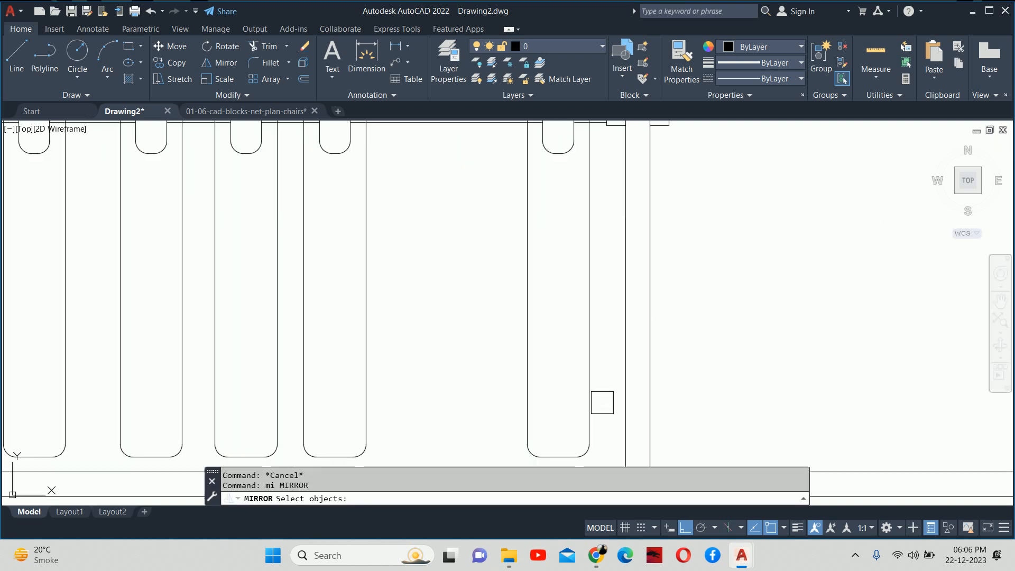
pyautogui.moveTo(607, 460); pyautogui.dragTo(594, 373, button='middle')
pyautogui.click(595, 374)
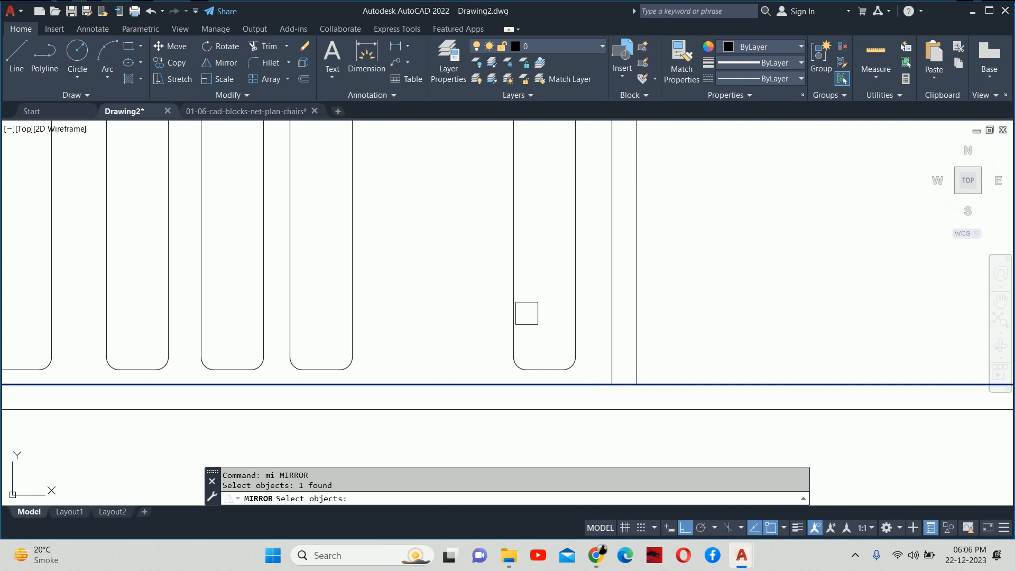
pyautogui.keyDown('shift'); pyautogui.click(599, 380); pyautogui.keyUp('shift')
pyautogui.scroll(2, 596, 370)
pyautogui.click(607, 376)
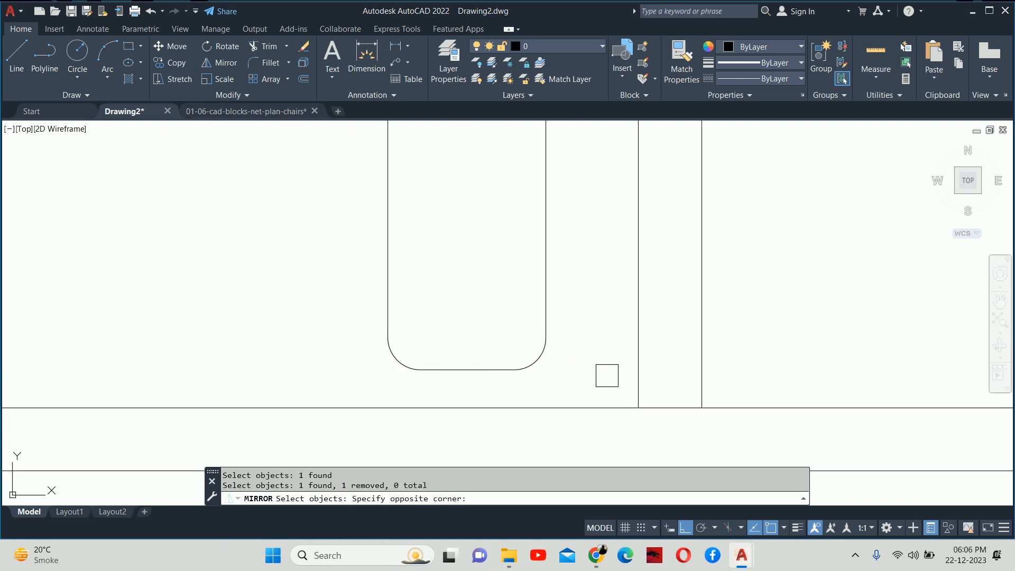
pyautogui.click(583, 380)
pyautogui.click(578, 390)
pyautogui.scroll(-2, 303, 211)
pyautogui.moveTo(128, 181); pyautogui.dragTo(465, 306, button='middle')
pyautogui.scroll(-2, 466, 306)
pyautogui.moveTo(312, 220); pyautogui.dragTo(402, 251, button='middle')
pyautogui.scroll(-2, 402, 252)
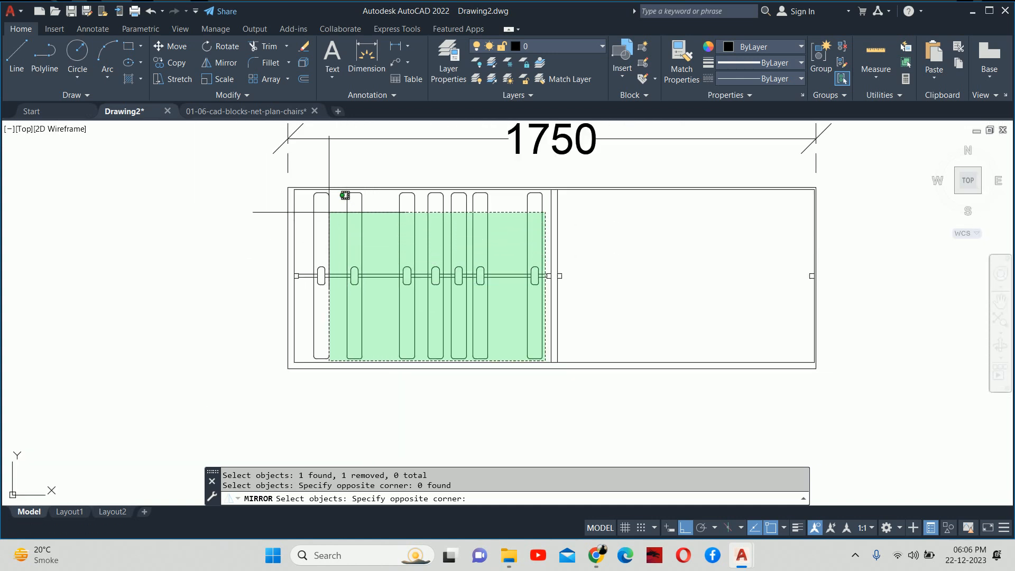
pyautogui.click(307, 191)
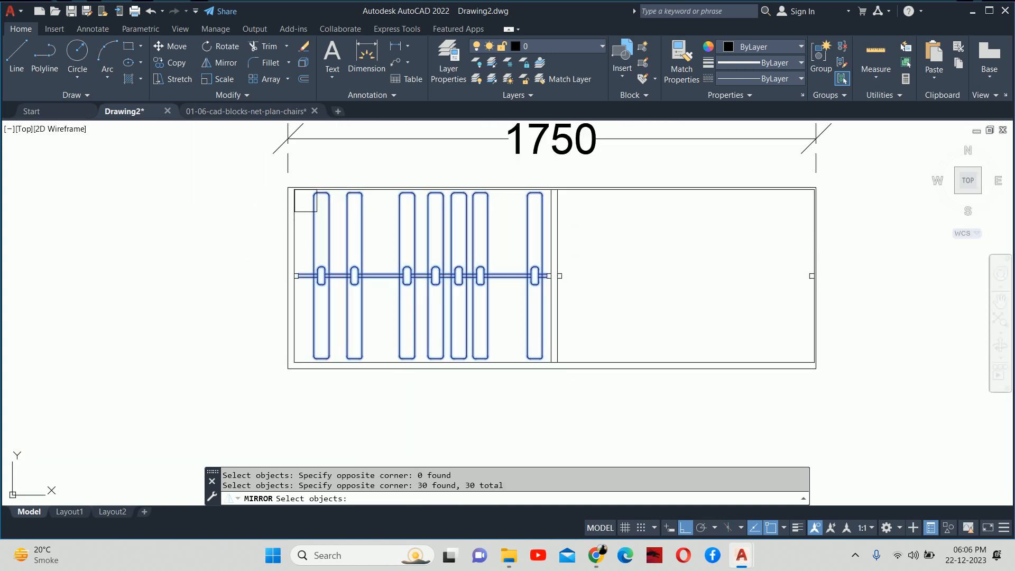
pyautogui.press('Return')
pyautogui.scroll(4, 578, 381)
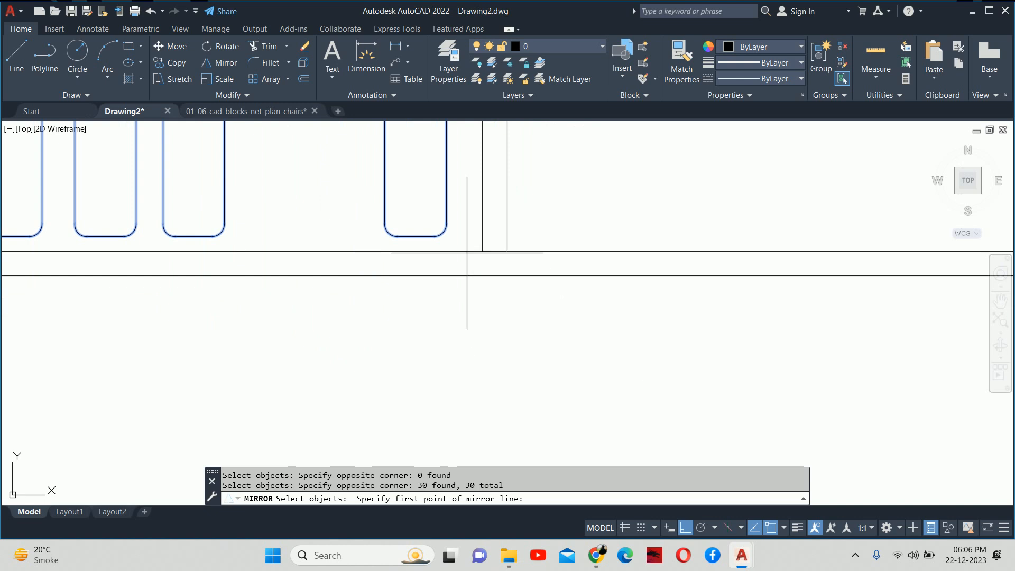
pyautogui.write('mtp First point of mid:')
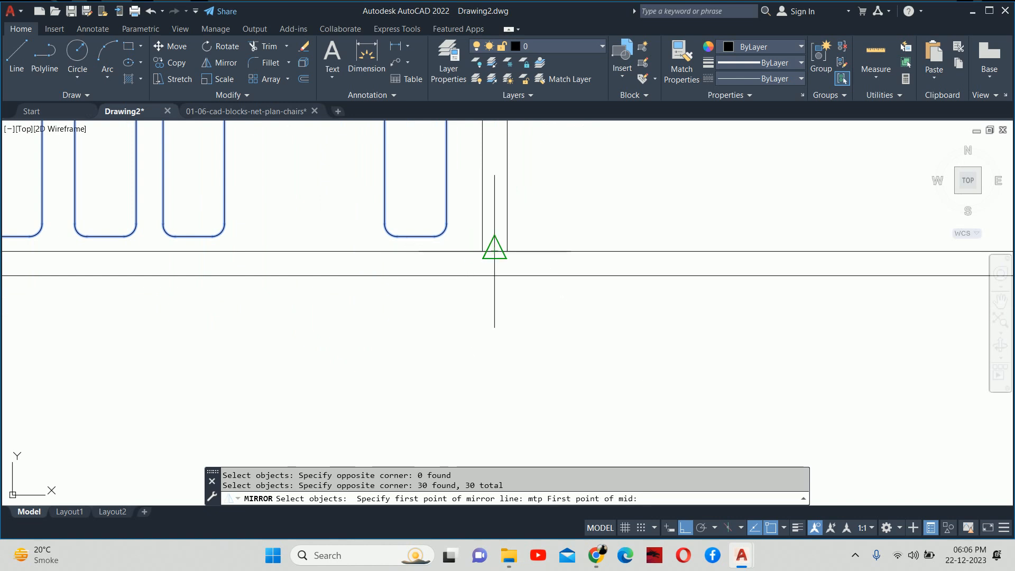
pyautogui.scroll(2, 495, 251)
pyautogui.click(478, 243)
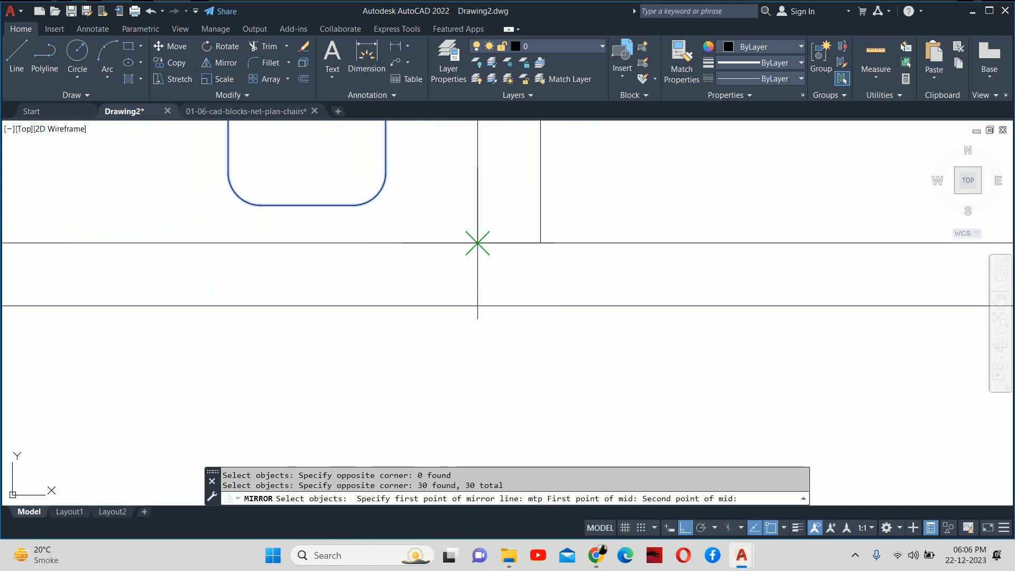
pyautogui.click(541, 242)
pyautogui.scroll(-3, 503, 381)
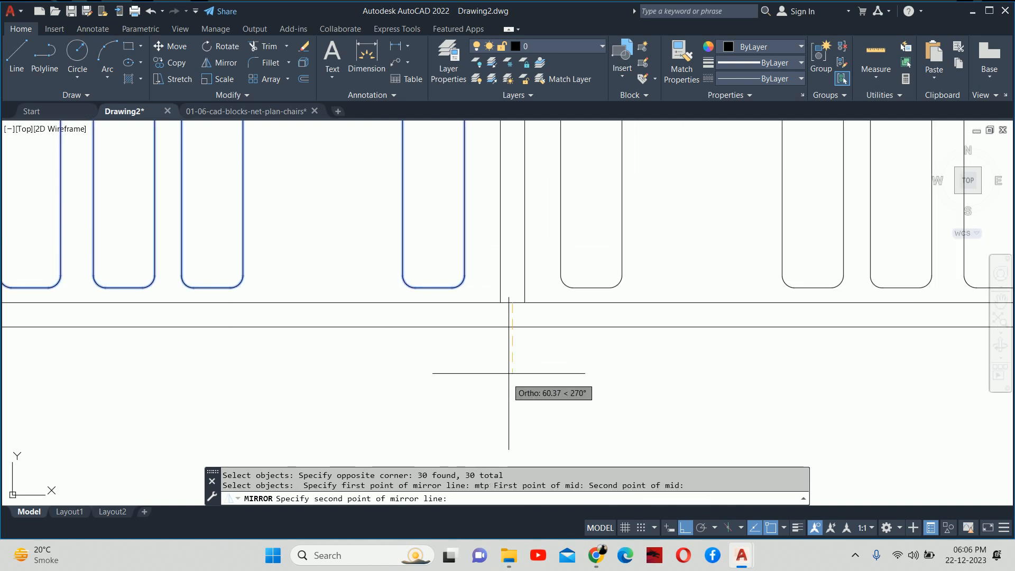
pyautogui.click(500, 373)
pyautogui.press('Return')
pyautogui.scroll(-4, 501, 374)
pyautogui.press('Escape')
pyautogui.press('Escape')
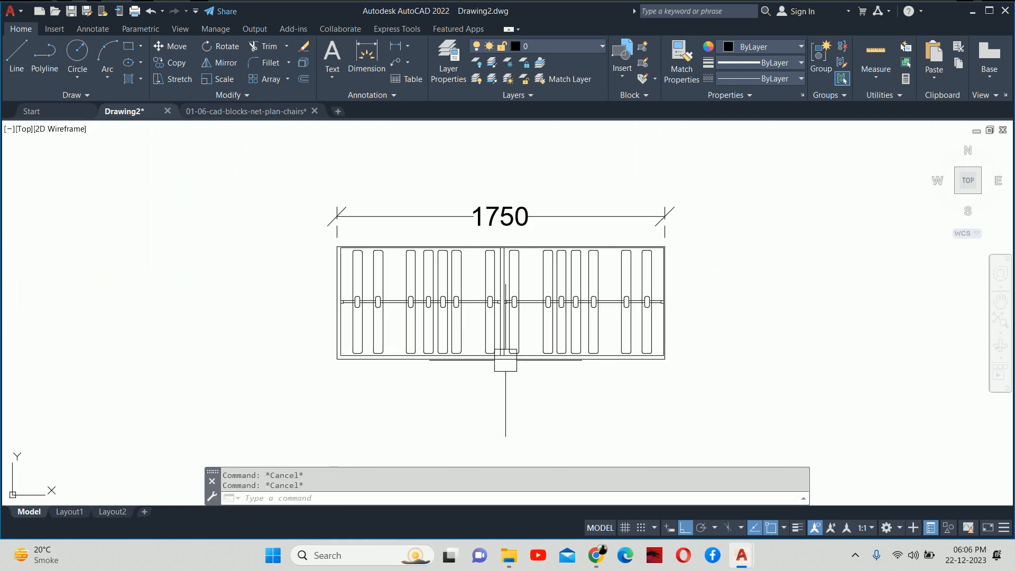
pyautogui.scroll(-4, 529, 291)
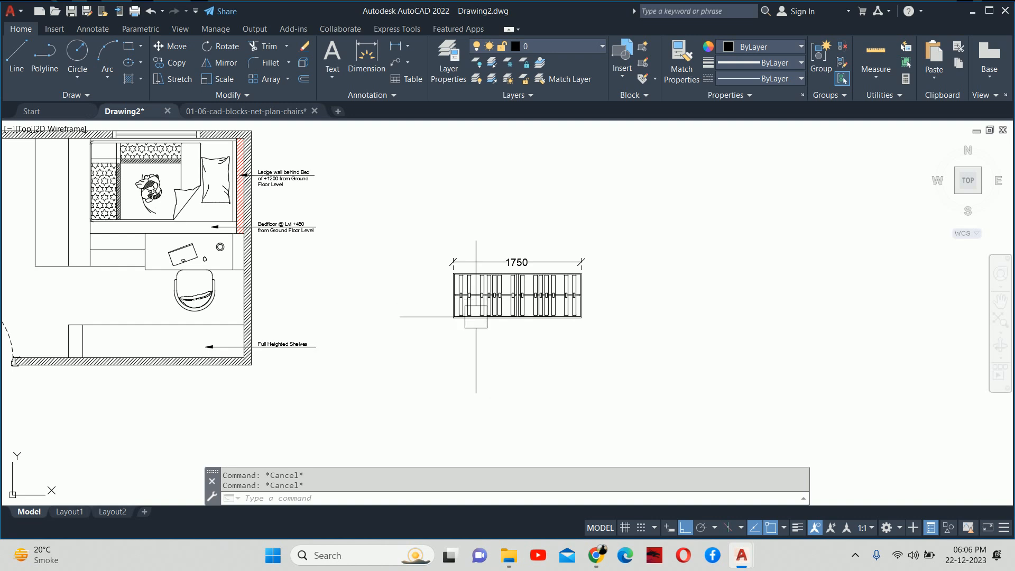
pyautogui.write('rec')
pyautogui.press('Return')
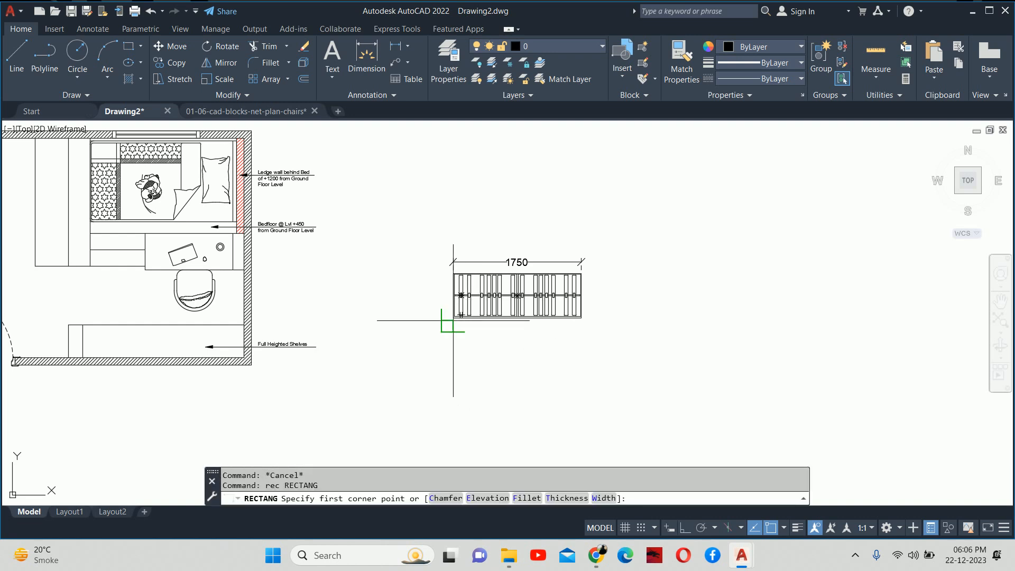
pyautogui.scroll(-2, 461, 413)
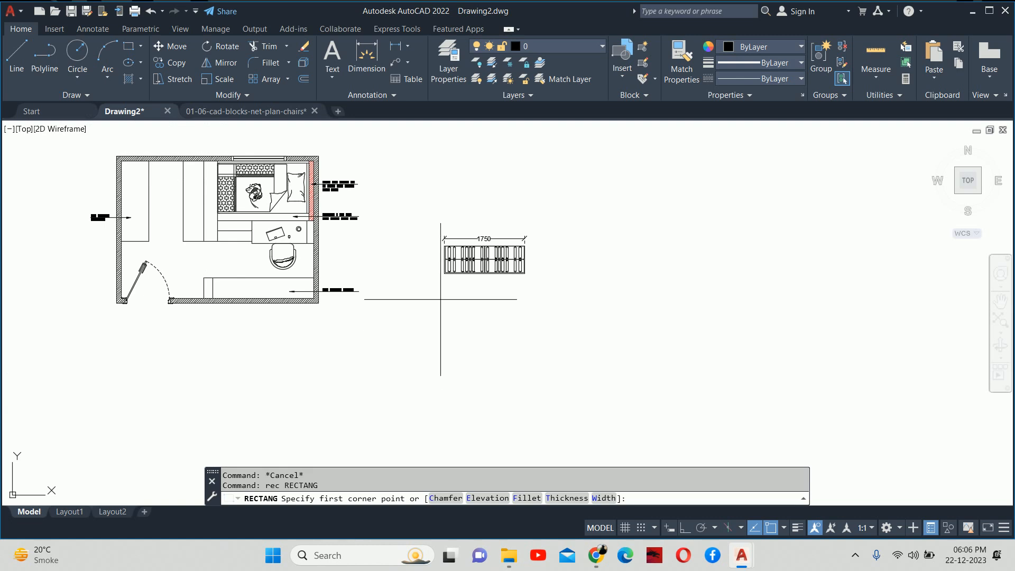
pyautogui.press('Escape')
pyautogui.press('Escape')
# - Draw vertical construction lines through the left and right outer edges of the cabinet plan
pyautogui.write('xl')
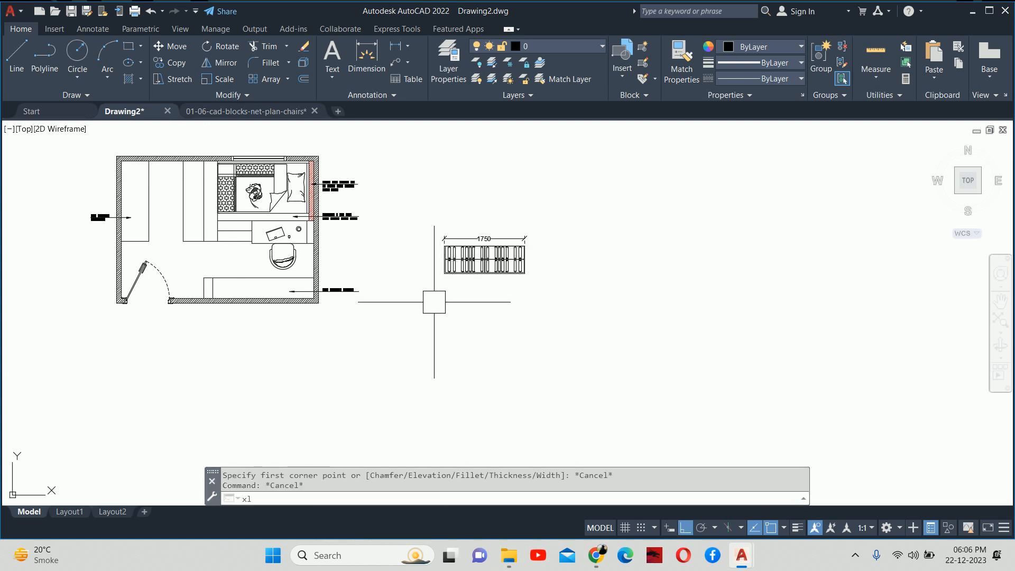
pyautogui.press('Return')
pyautogui.write('v')
pyautogui.press('Return')
pyautogui.scroll(4, 424, 287)
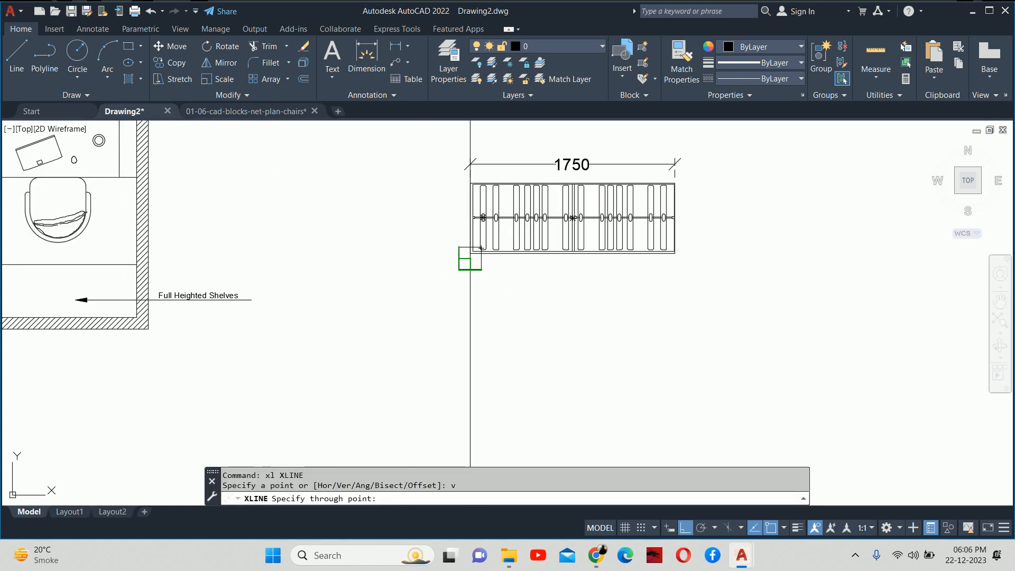
pyautogui.click(470, 258)
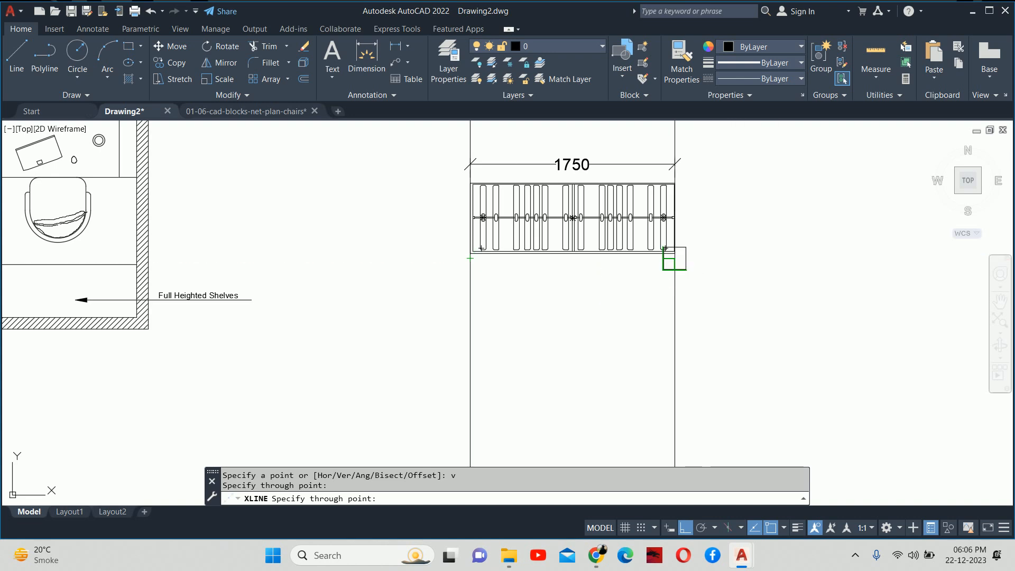
pyautogui.scroll(4, 675, 258)
pyautogui.click(675, 256)
pyautogui.scroll(-2, 674, 256)
pyautogui.press('Return')
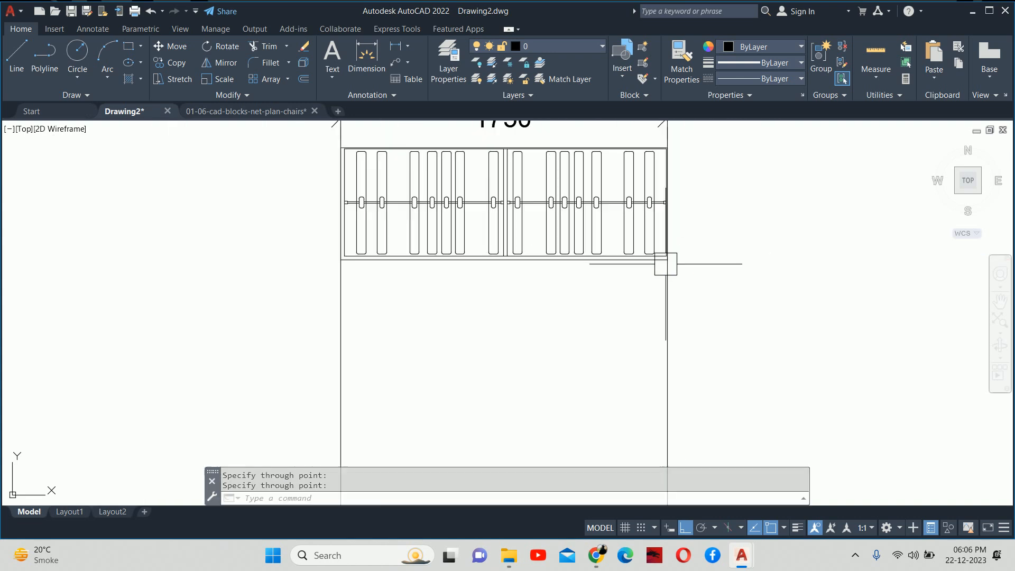
pyautogui.press('Escape')
pyautogui.press('Escape')
# - Draw a horizontal line across both construction lines well below the cabinet plan as the elevation's base
pyautogui.scroll(-3, 666, 264)
pyautogui.write('l')
pyautogui.press('Return')
pyautogui.scroll(2, 625, 307)
pyautogui.click(590, 324)
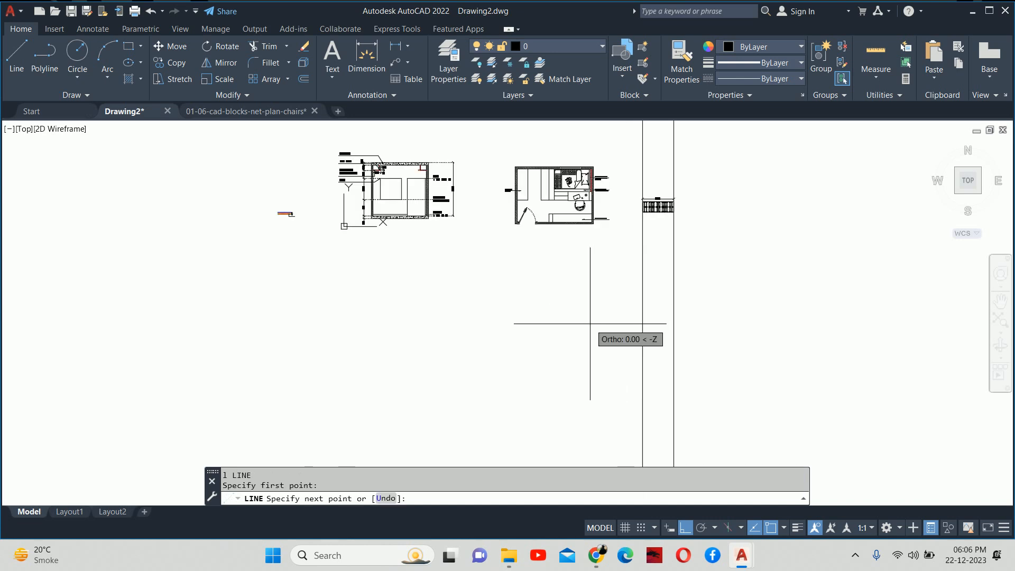
pyautogui.click(815, 323)
pyautogui.press('Escape')
# - Trim the construction lines below the base line and the base line's overhangs on both sides
pyautogui.write('tr')
pyautogui.press('Return')
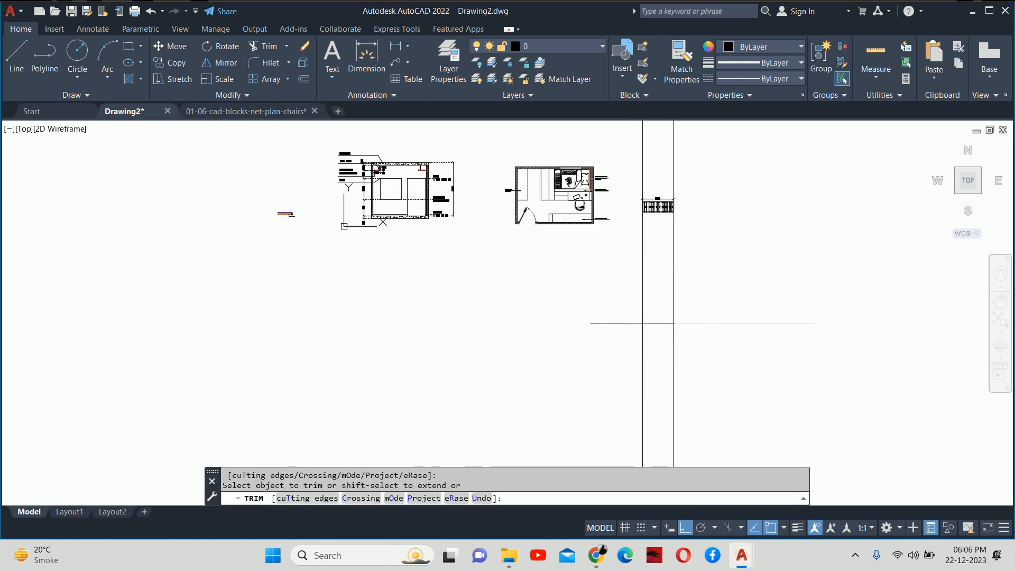
pyautogui.click(643, 349)
pyautogui.click(687, 352)
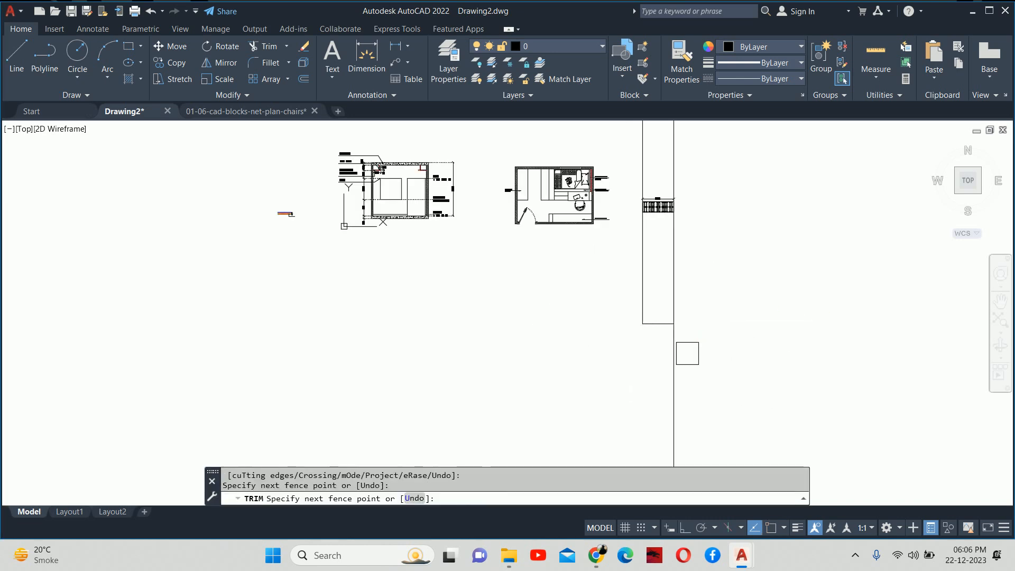
pyautogui.click(647, 361)
pyautogui.press('Escape')
pyautogui.press('Escape')
pyautogui.press('Escape')
# - Offset the base line upward by 2550 to form the elevation's top edge
pyautogui.scroll(3, 668, 319)
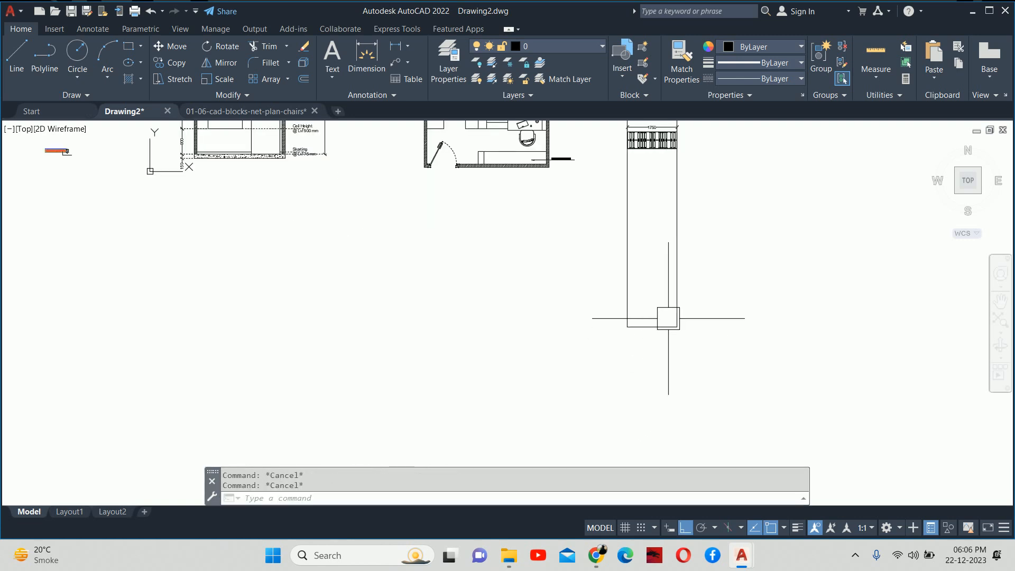
pyautogui.write('o')
pyautogui.press('Return')
pyautogui.write('2')
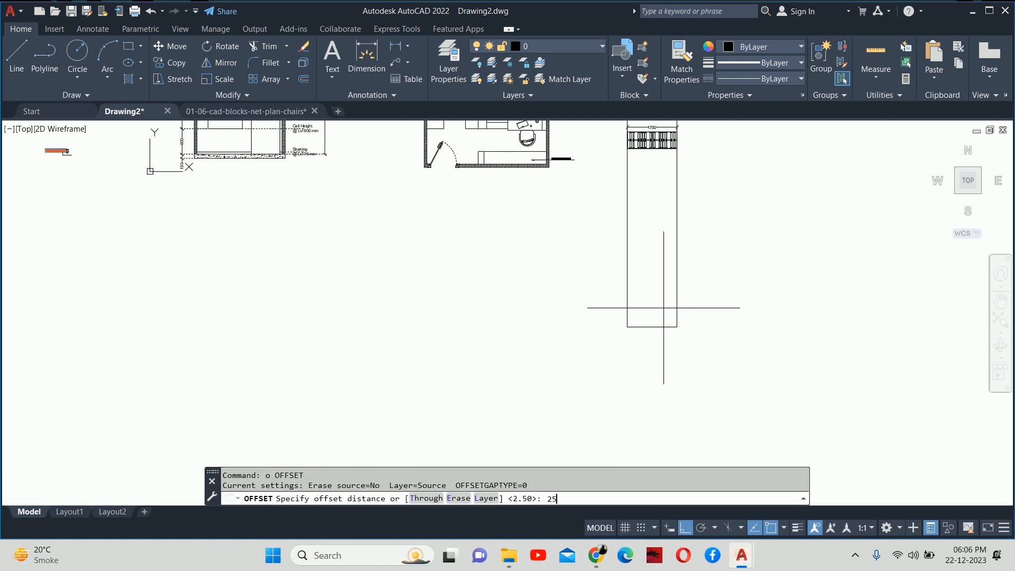
pyautogui.write('550')
pyautogui.press('Return')
pyautogui.click(652, 327)
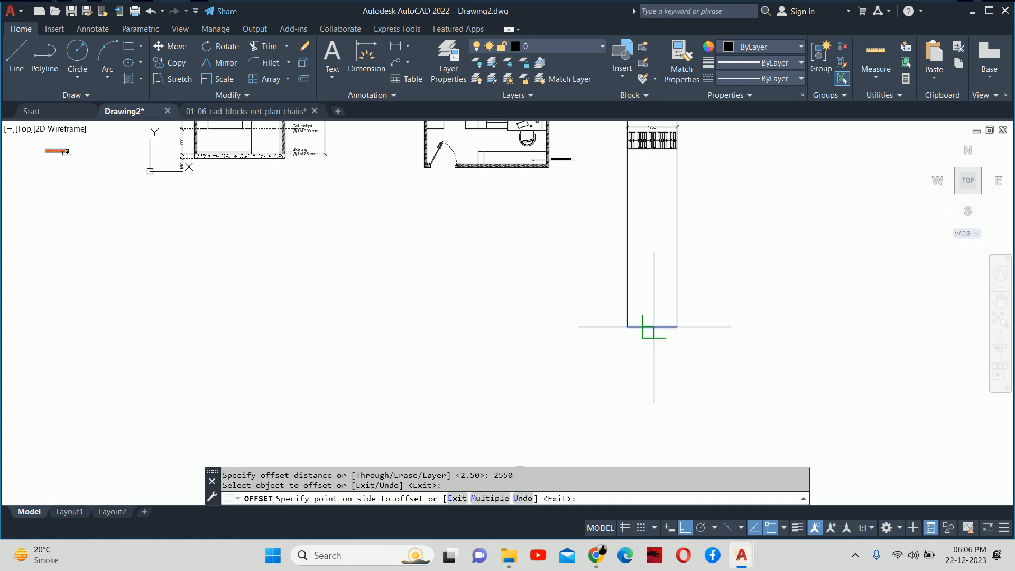
pyautogui.click(660, 268)
pyautogui.press('Escape')
# - Trim both vertical construction lines above the elevation's top edge to close the rectangle
pyautogui.scroll(3, 660, 268)
pyautogui.moveTo(649, 288); pyautogui.dragTo(642, 257, button='middle')
pyautogui.press('Escape')
pyautogui.write('tr')
pyautogui.press('Return')
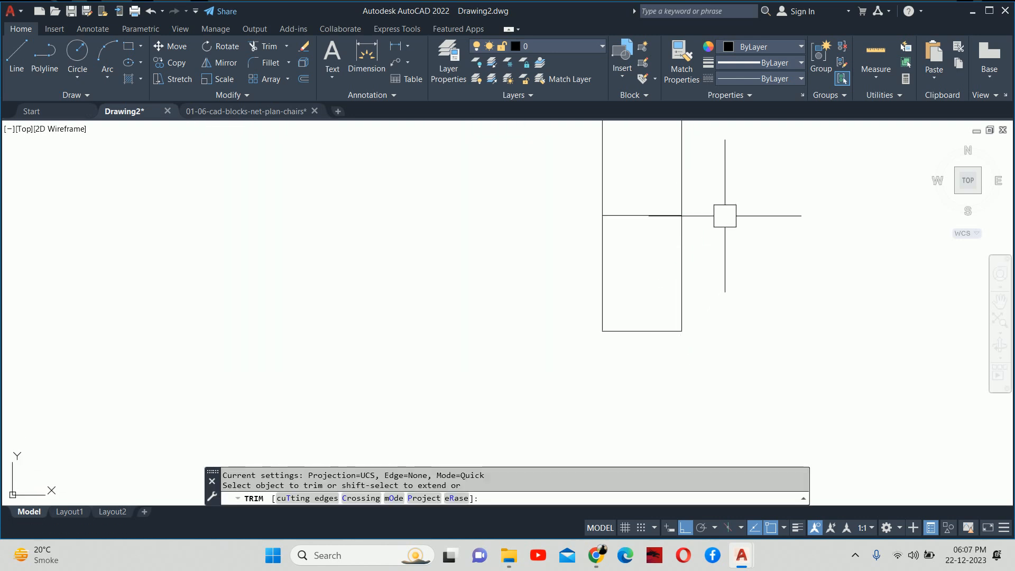
pyautogui.moveTo(729, 188); pyautogui.dragTo(591, 181)
pyautogui.press('Return')
pyautogui.press('Escape')
pyautogui.press('Escape')
# - Move the whole elevation rectangle straight up with Stretch so it sits just below the cabinet plan
pyautogui.scroll(-2, 671, 235)
pyautogui.moveTo(671, 236); pyautogui.dragTo(675, 306, button='middle')
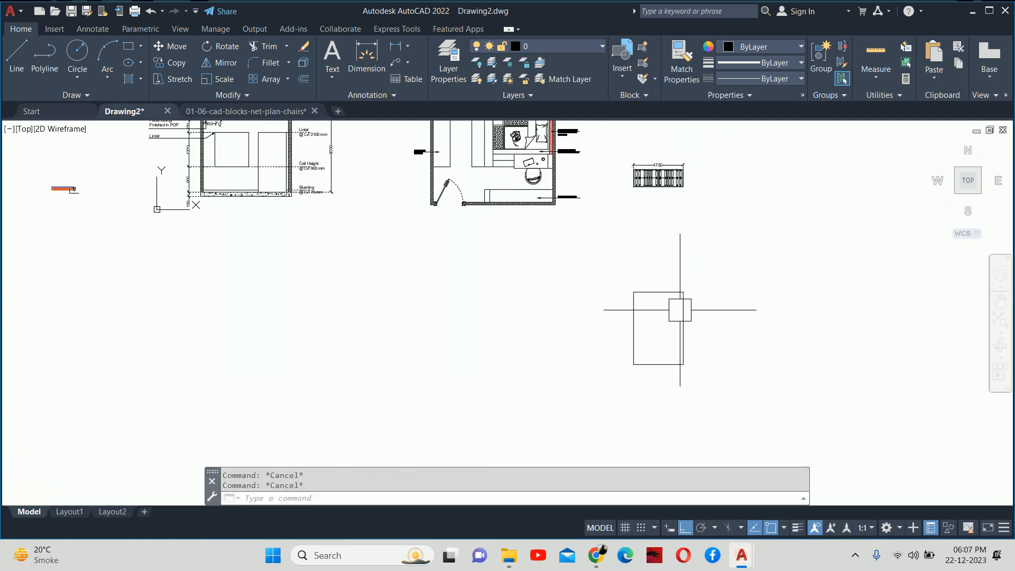
pyautogui.write('s')
pyautogui.press('Return')
pyautogui.click(731, 367)
pyautogui.click(709, 392)
pyautogui.click(712, 396)
pyautogui.click(596, 270)
pyautogui.press('Return')
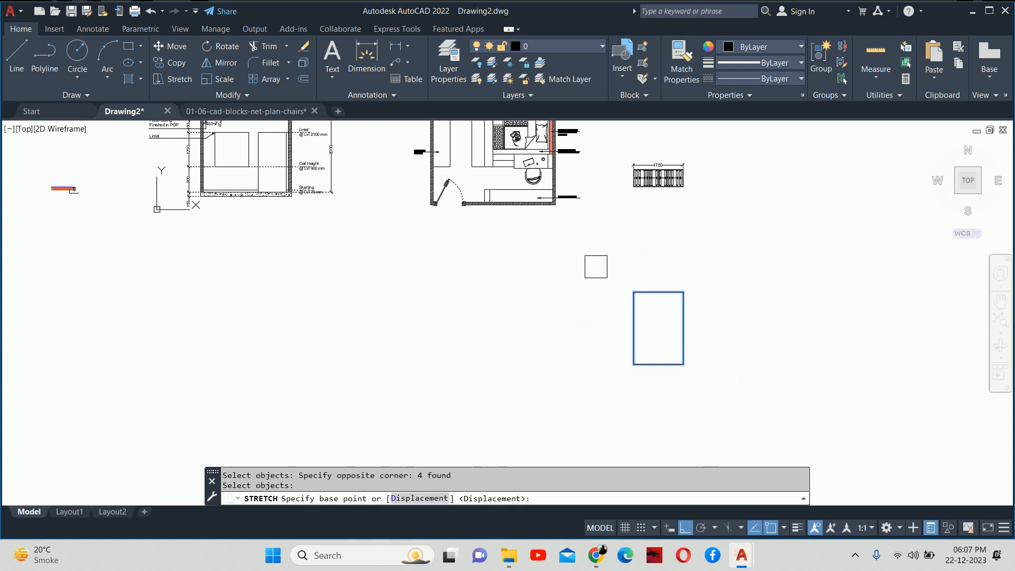
pyautogui.click(748, 288)
pyautogui.press('Escape')
pyautogui.press('Escape')
# - Offset the elevation's bottom edge upward by 75 to add the skirting line
pyautogui.scroll(4, 689, 231)
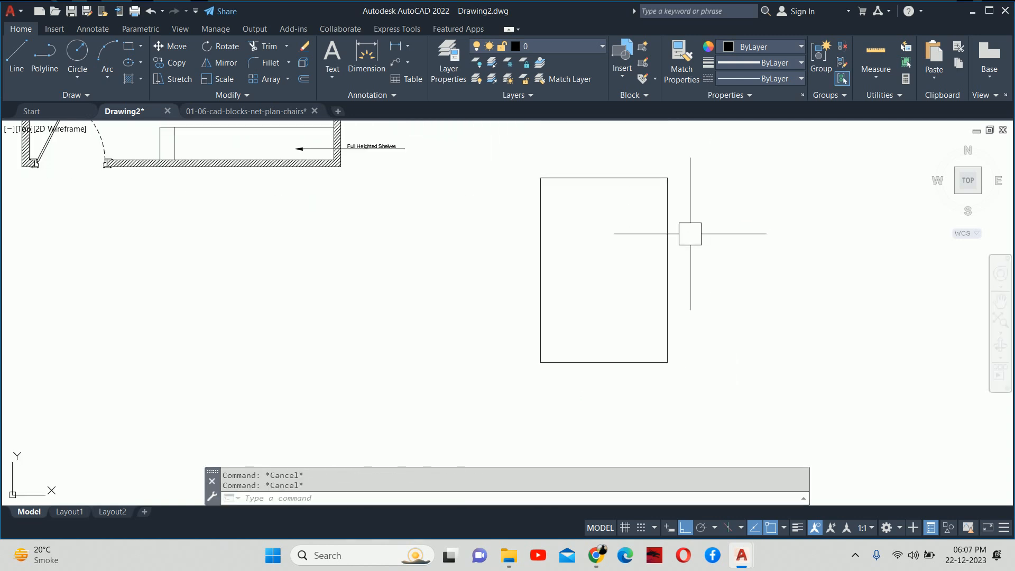
pyautogui.write('o')
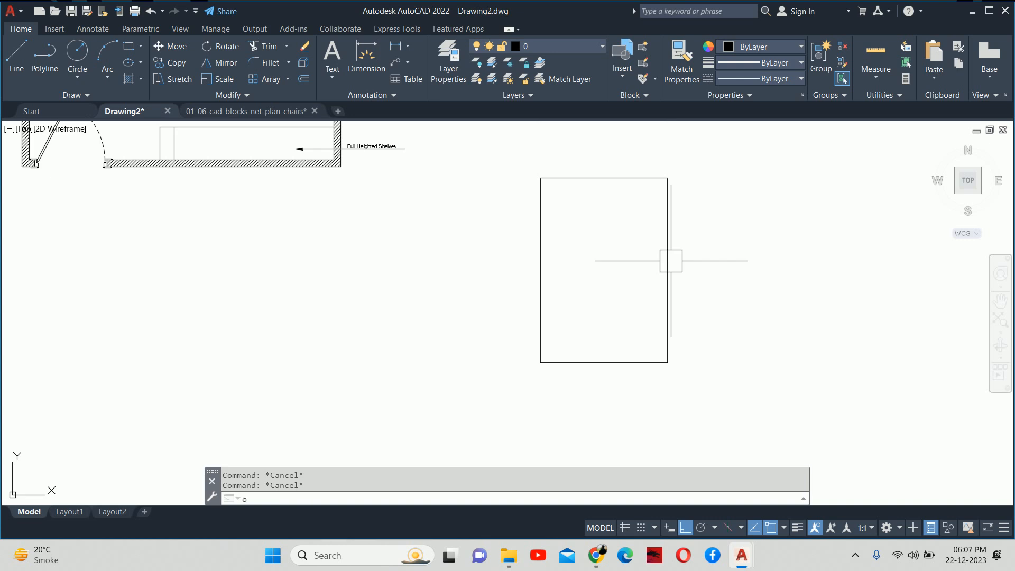
pyautogui.press('Return')
pyautogui.write('75')
pyautogui.press('Return')
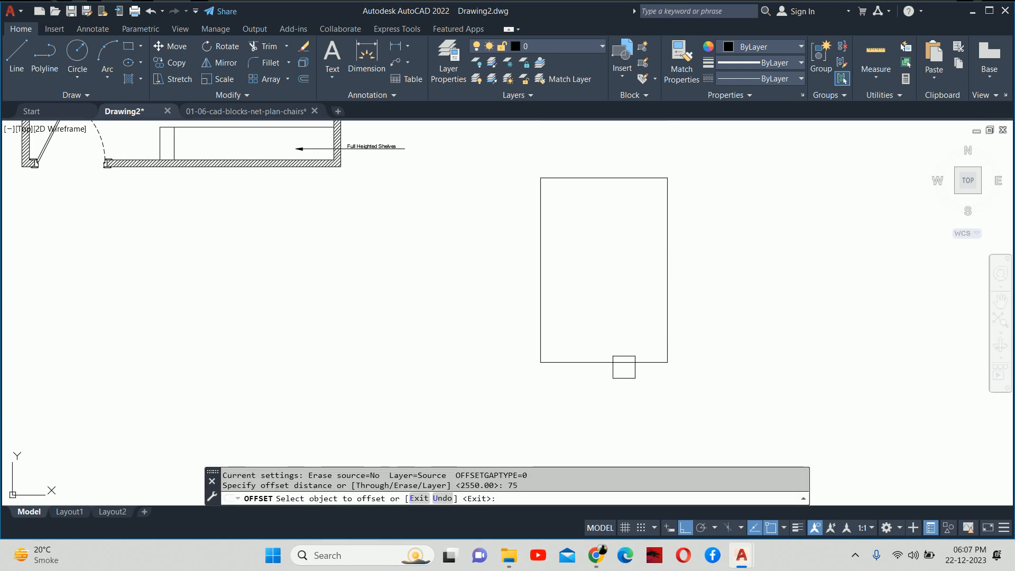
pyautogui.click(624, 367)
pyautogui.click(614, 324)
pyautogui.press('Escape')
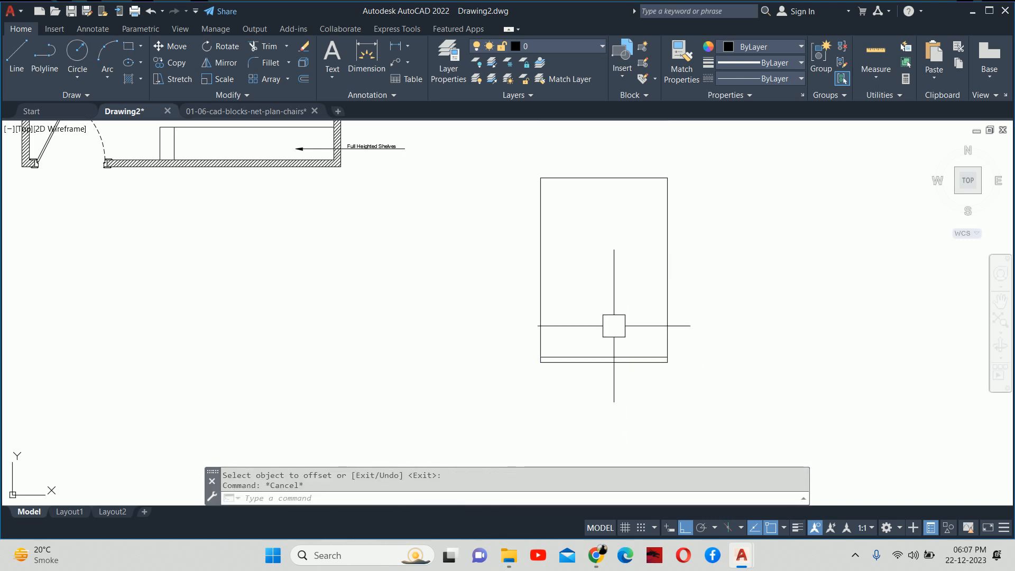
pyautogui.press('Escape')
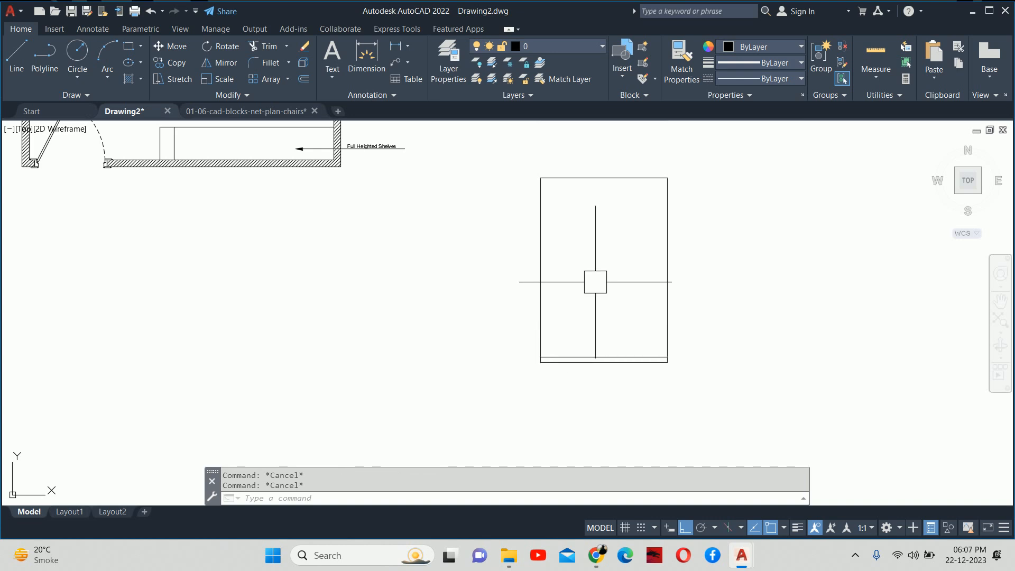
# - Check the height from the skirting line to the elevation's top edge with a temporary linear dimension
pyautogui.write('dli')
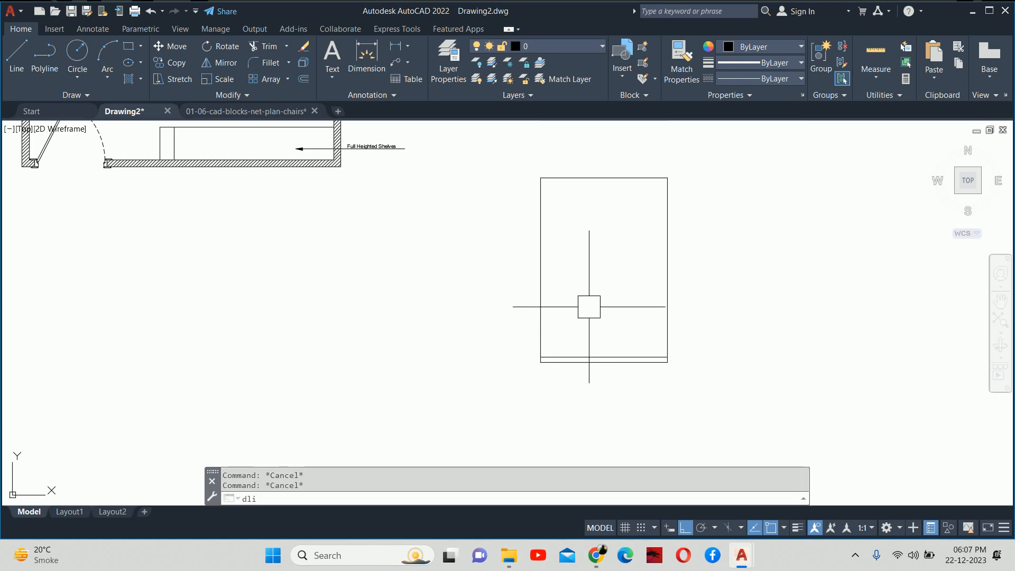
pyautogui.press('Return')
pyautogui.click(541, 359)
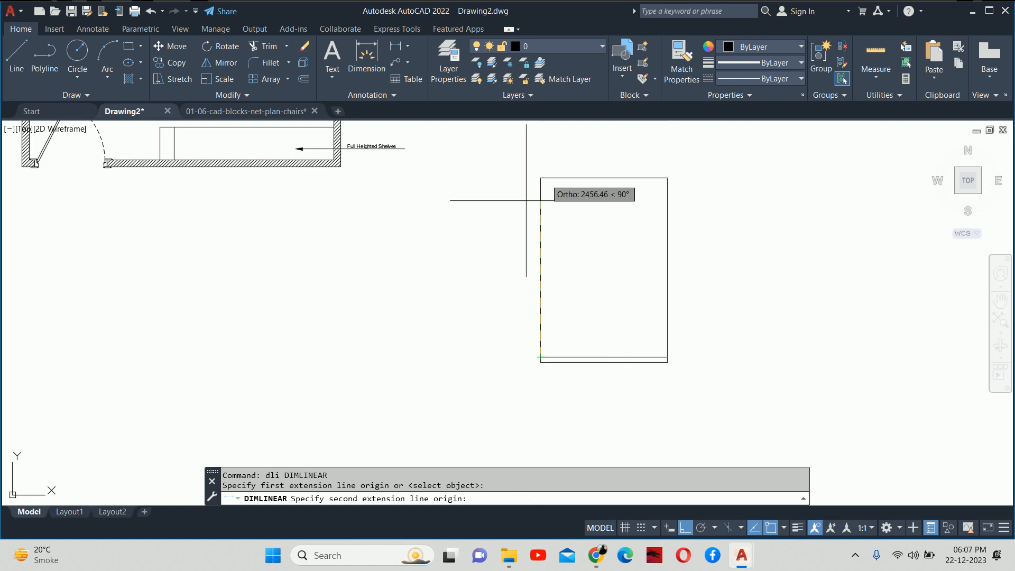
pyautogui.click(541, 178)
pyautogui.scroll(5, 503, 247)
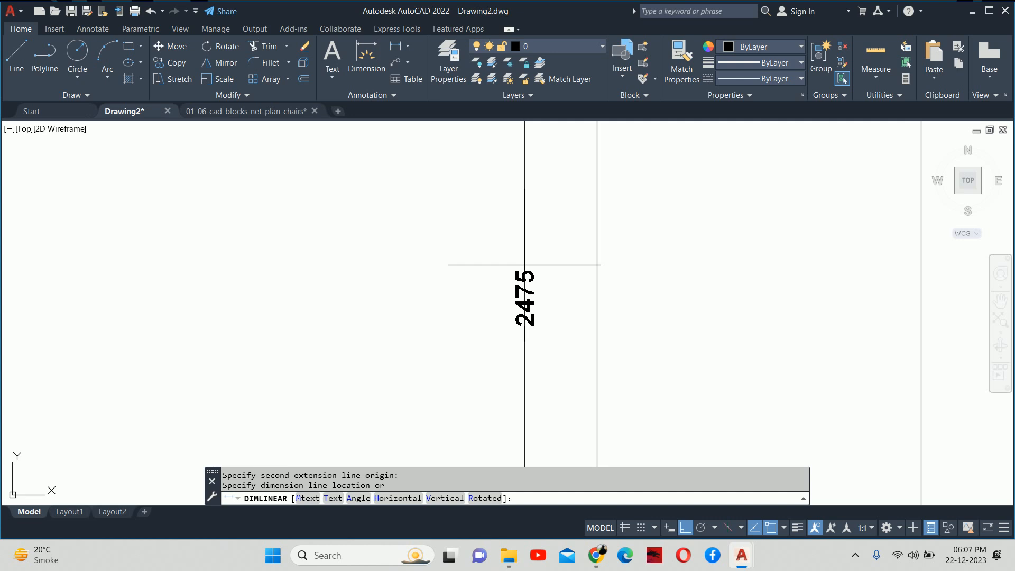
pyautogui.press('Escape')
pyautogui.press('Escape')
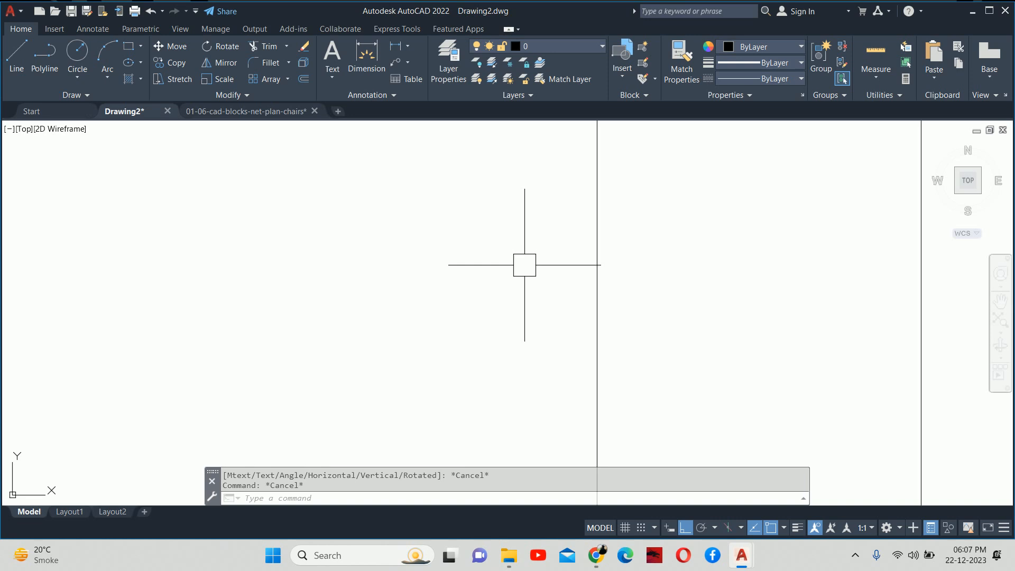
# - Stretch the elevation's top edge down by 75
pyautogui.scroll(-5, 525, 265)
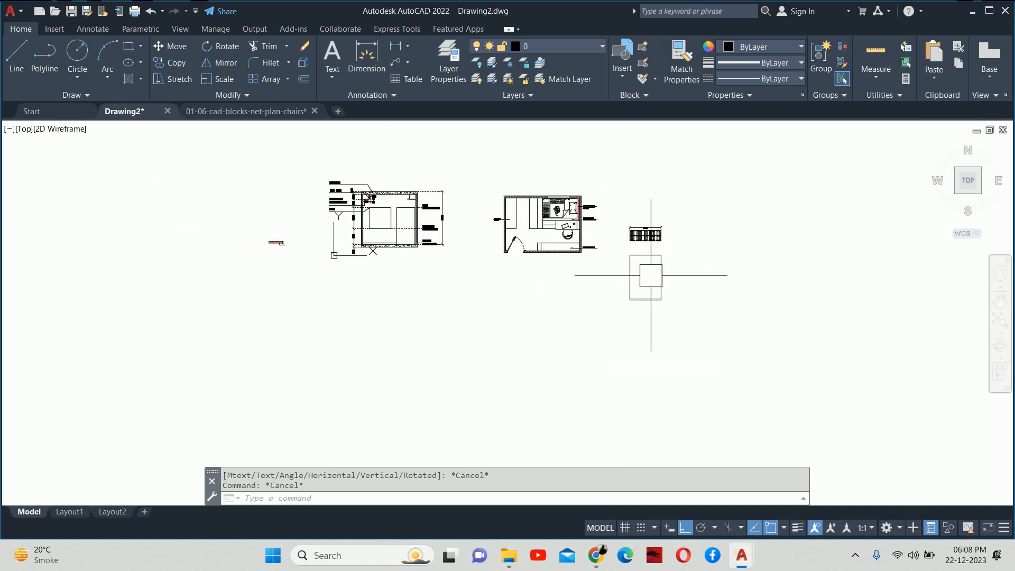
pyautogui.scroll(4, 550, 219)
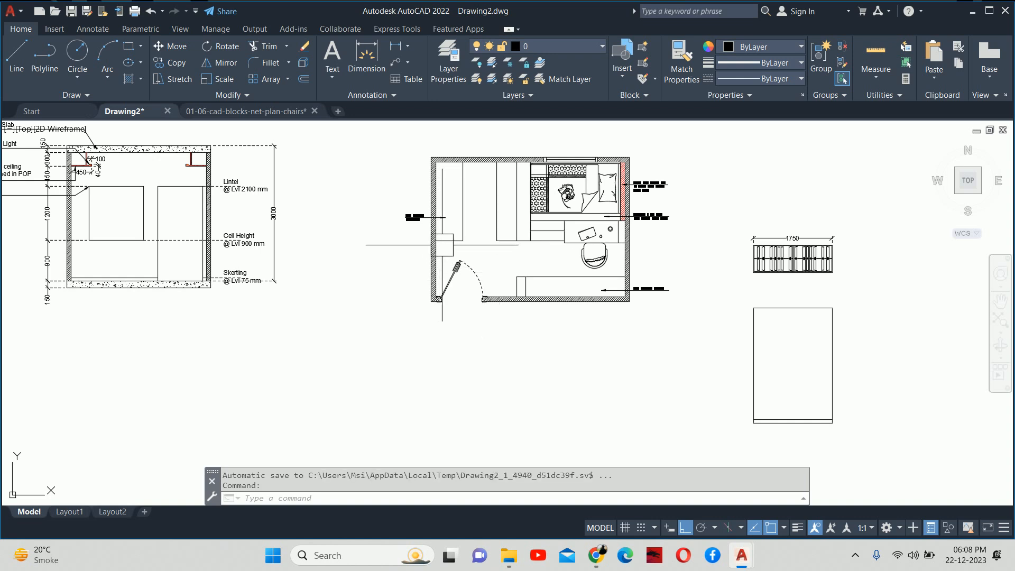
pyautogui.press('Escape')
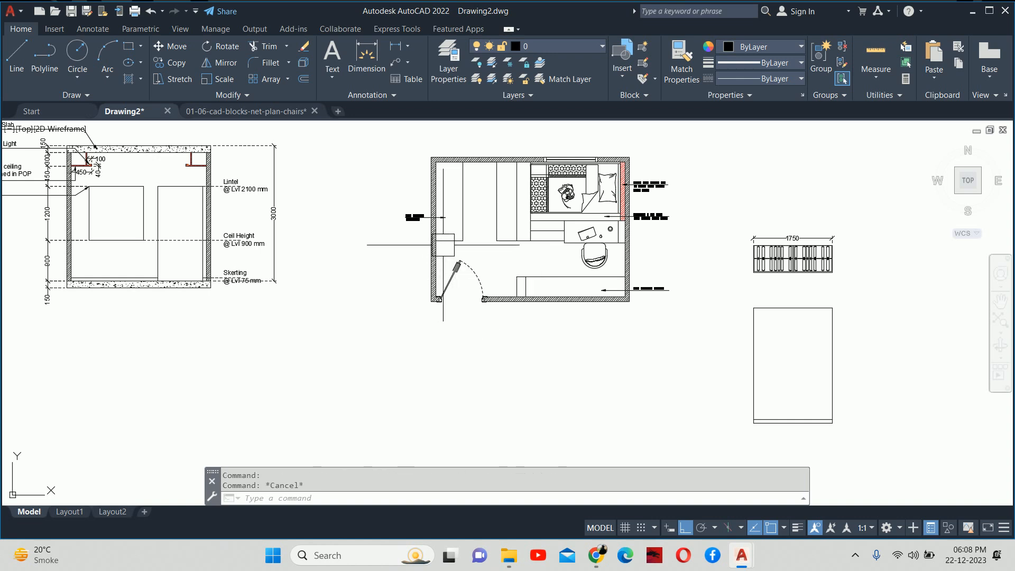
pyautogui.press('Escape')
pyautogui.scroll(-2, 460, 233)
pyautogui.scroll(2, 667, 280)
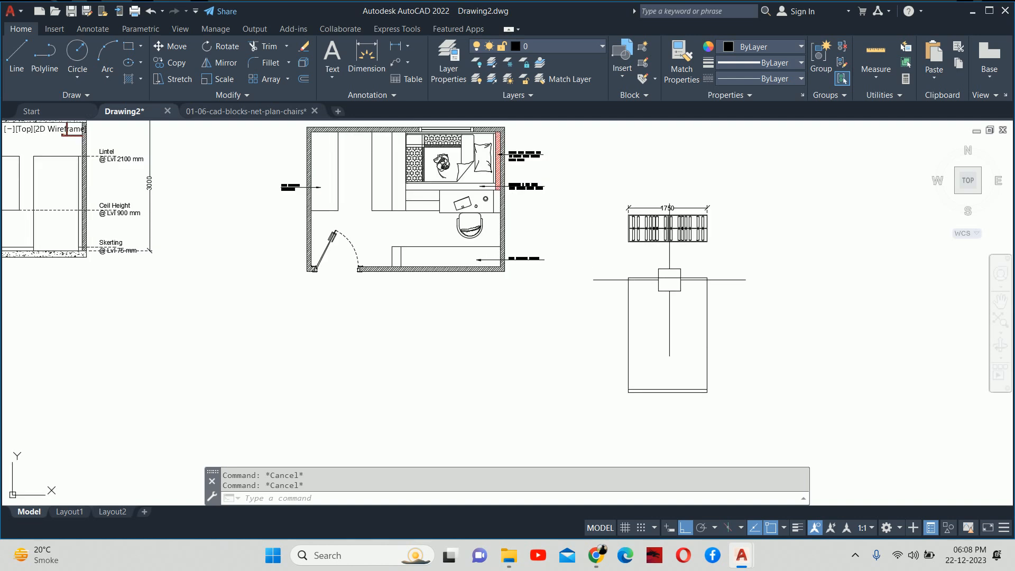
pyautogui.press('Return')
pyautogui.click(759, 272)
pyautogui.click(637, 294)
pyautogui.press('Return')
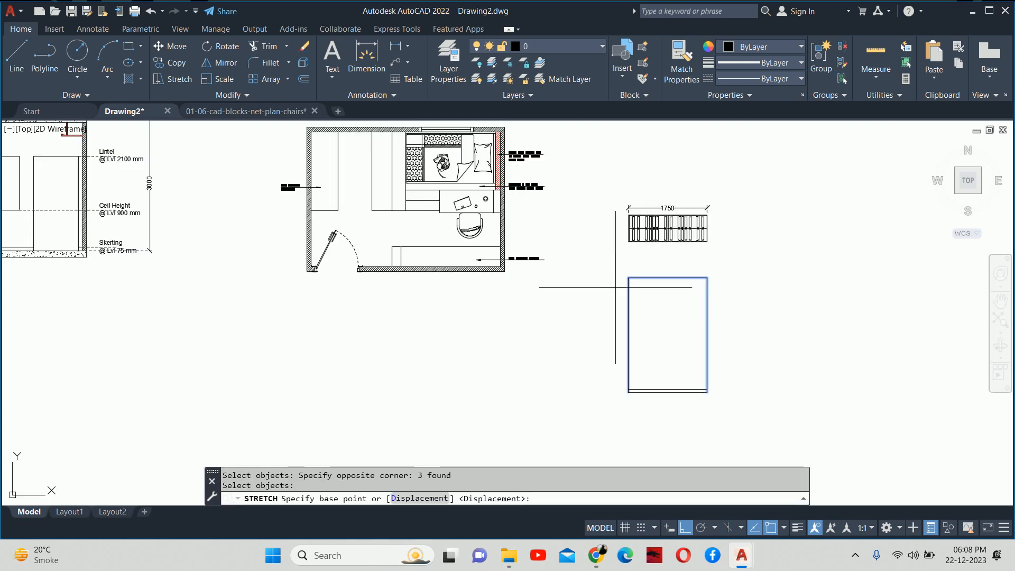
pyautogui.click(627, 286)
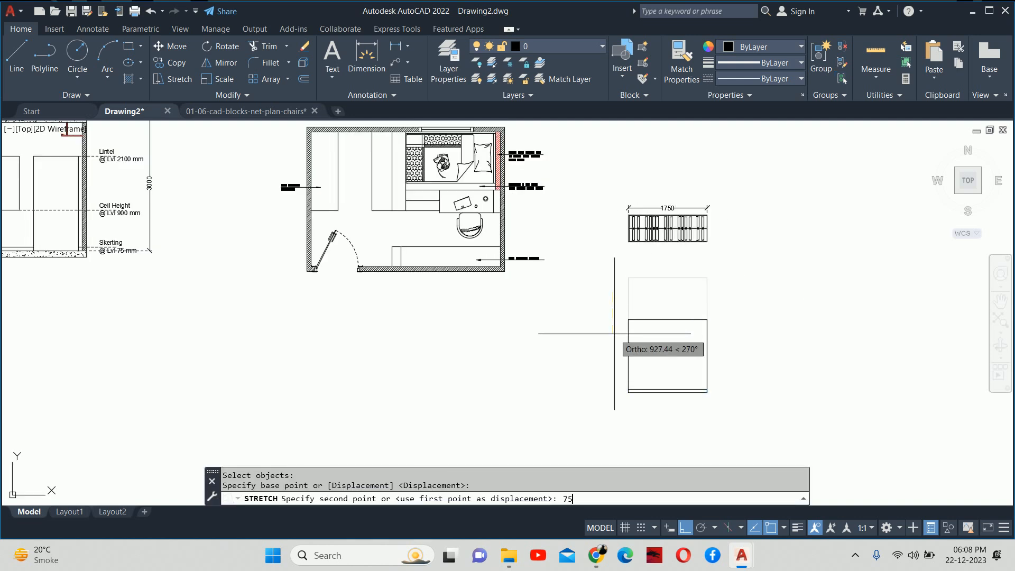
pyautogui.press('Return')
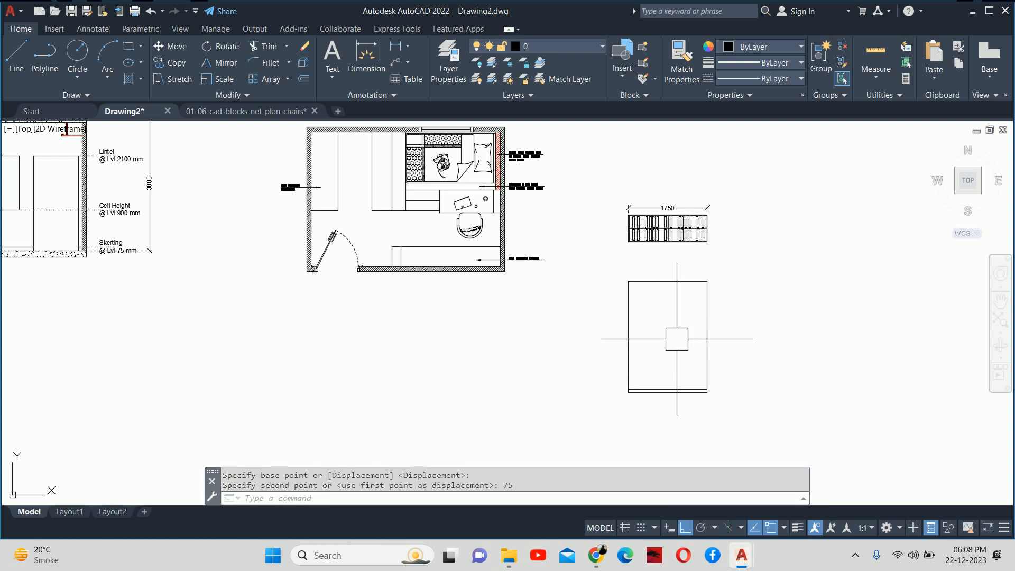
pyautogui.press('Escape')
pyautogui.press('Escape')
# - Dimension the elevation's height from the skirting line to the top edge along its left side
pyautogui.write('dli')
pyautogui.press('Return')
pyautogui.scroll(2, 628, 378)
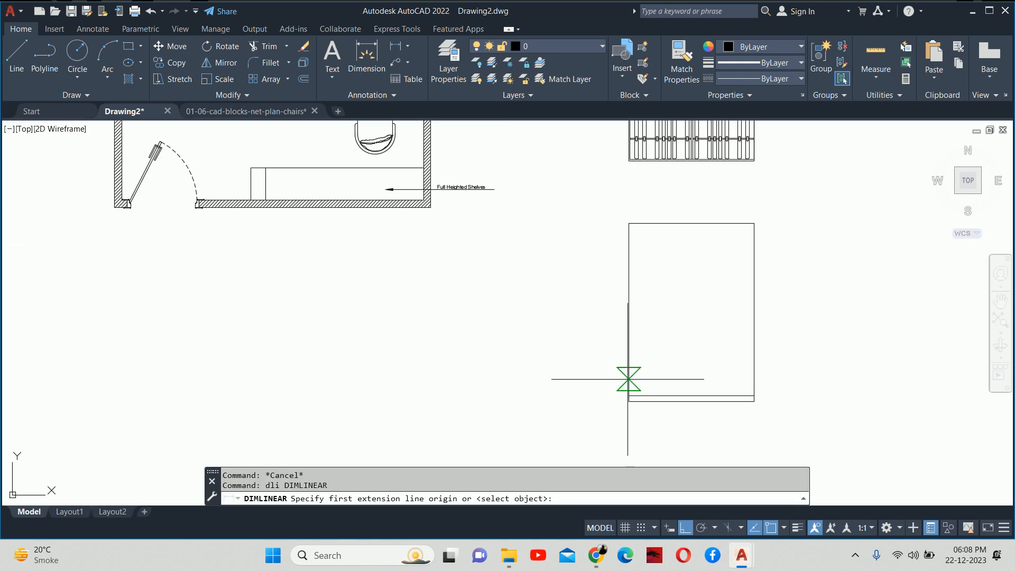
pyautogui.click(628, 395)
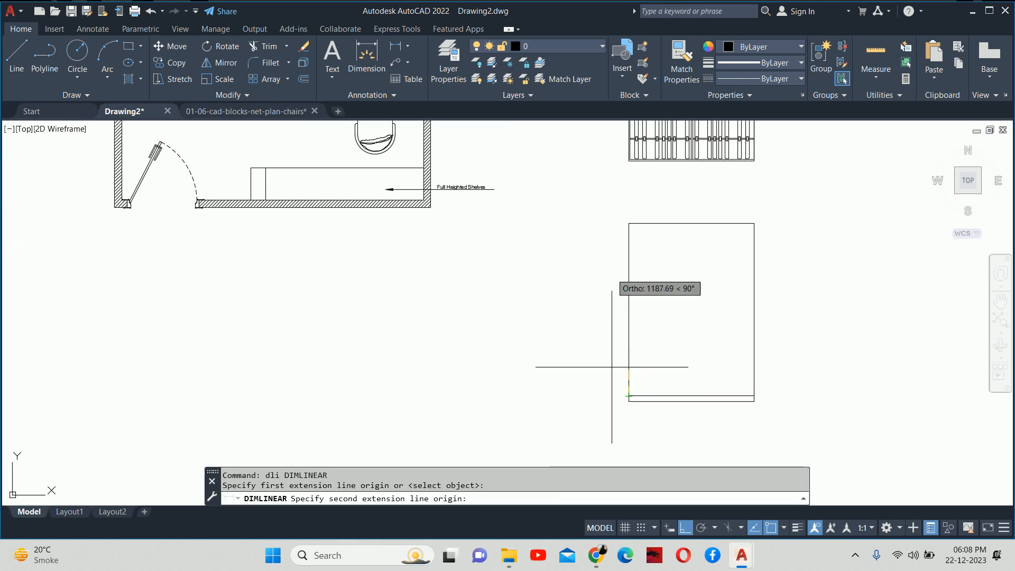
pyautogui.click(629, 224)
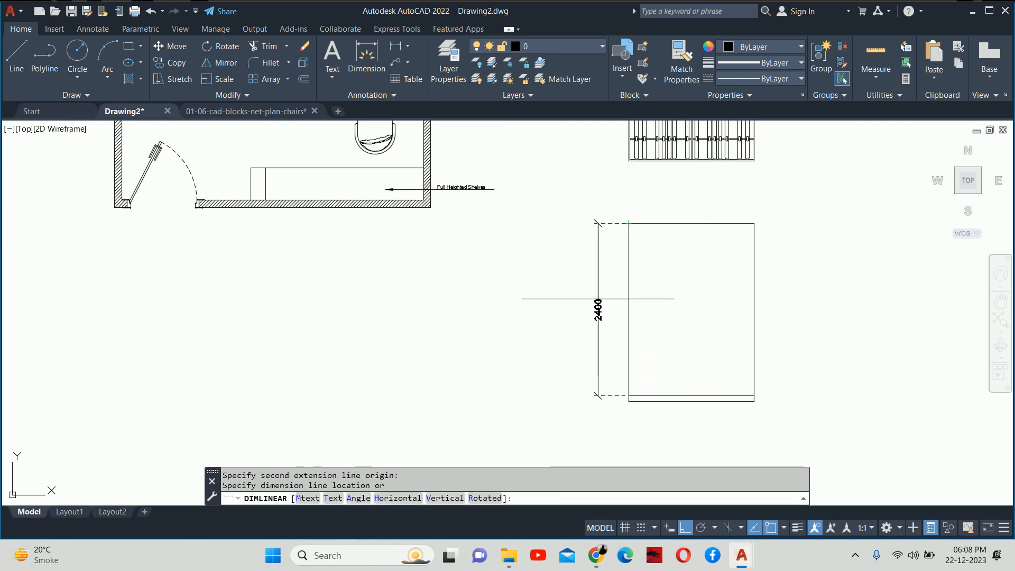
pyautogui.click(599, 298)
pyautogui.press('Escape')
pyautogui.press('Escape')
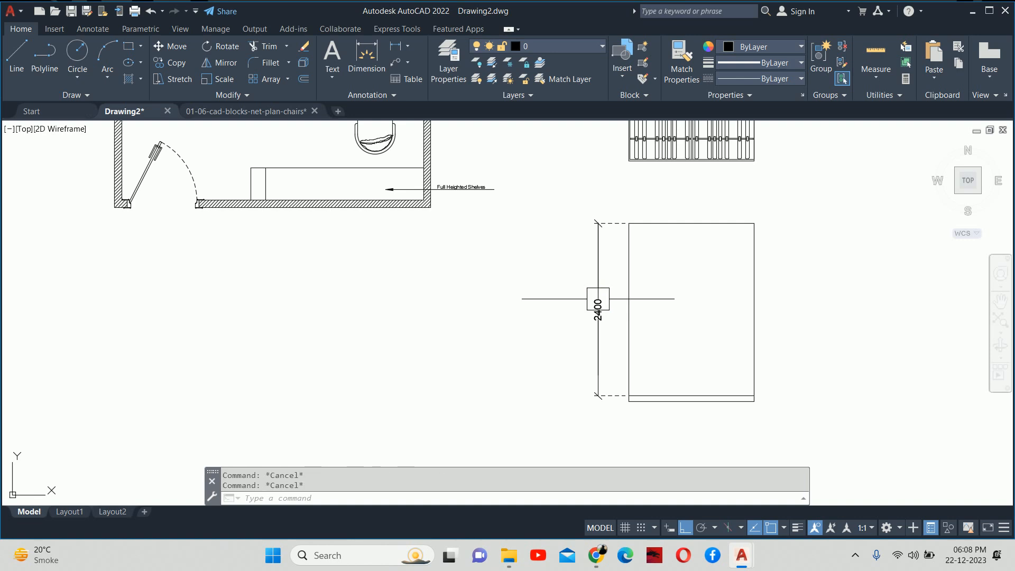
pyautogui.write('s')
pyautogui.press('Return')
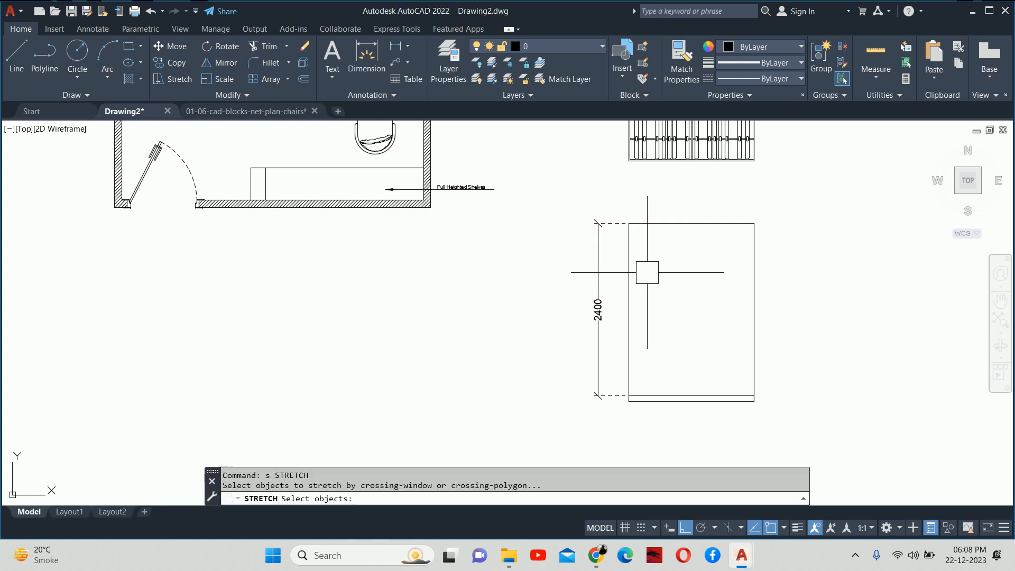
pyautogui.press('Escape')
pyautogui.press('Escape')
pyautogui.press('Escape')
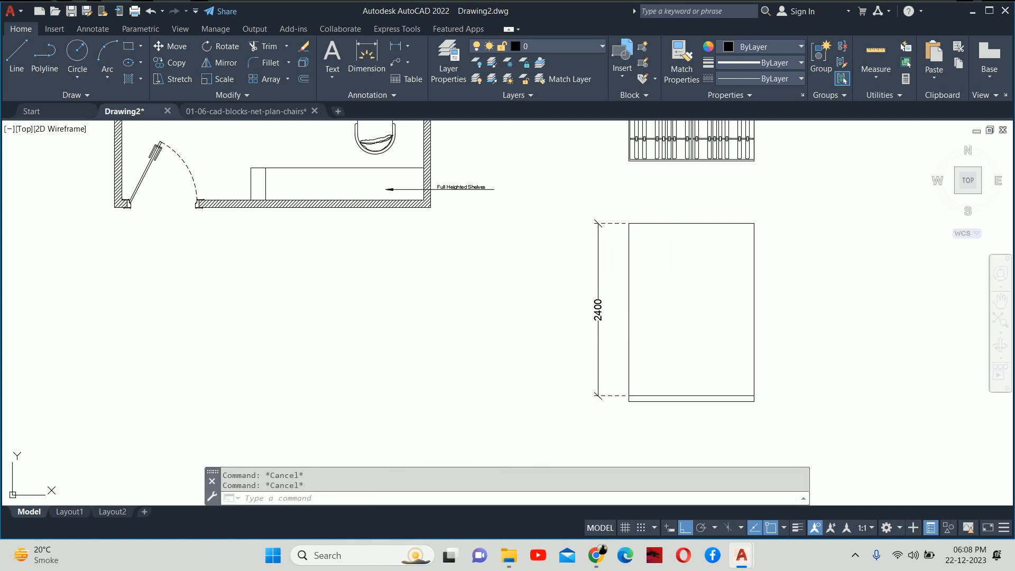
# - Trim both side edges of the elevation below the skirting line
pyautogui.write('tr')
pyautogui.press('Return')
pyautogui.scroll(5, 629, 393)
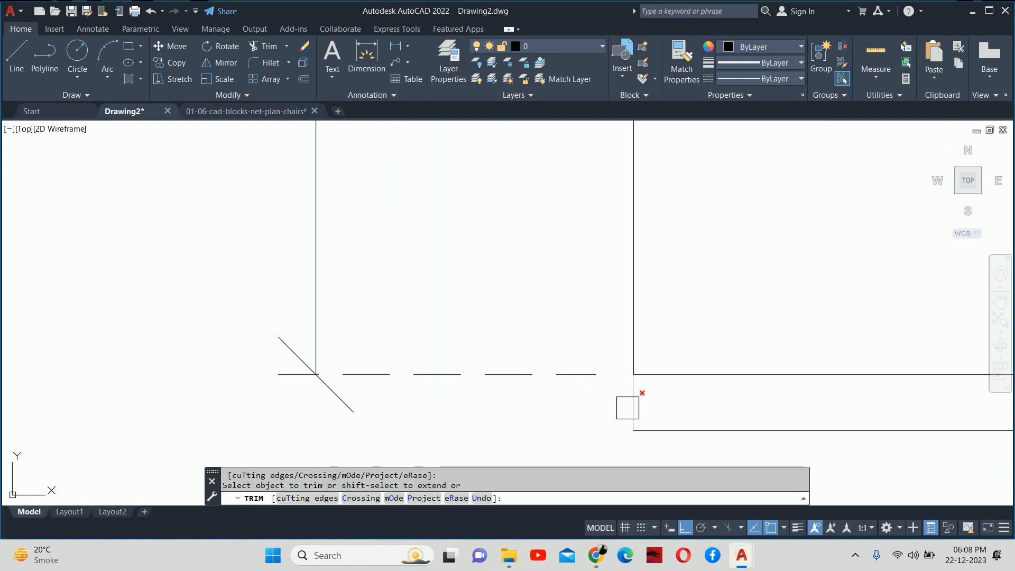
pyautogui.scroll(-2, 643, 400)
pyautogui.moveTo(638, 400); pyautogui.dragTo(366, 403, button='middle')
pyautogui.scroll(1, 775, 395)
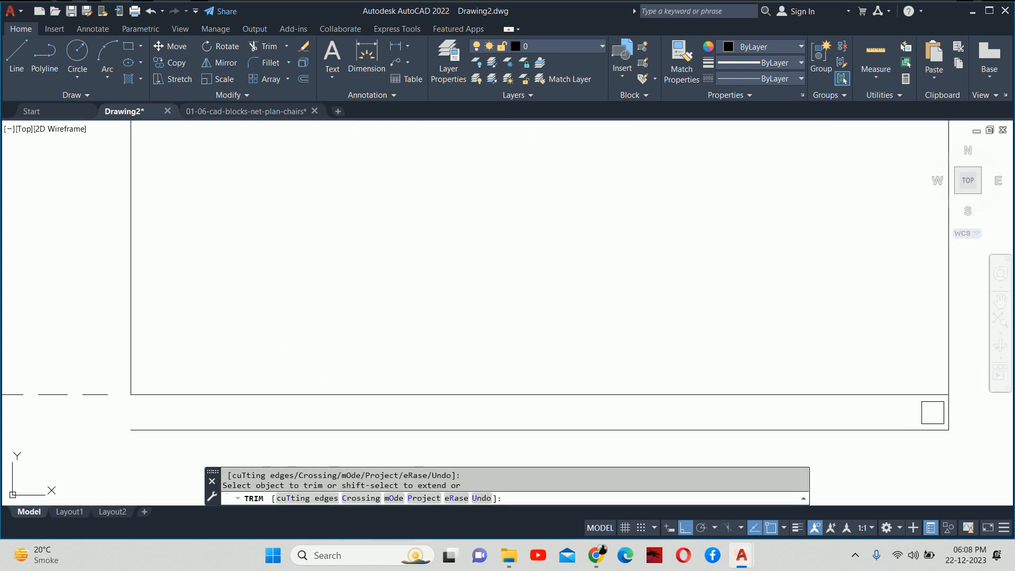
pyautogui.click(963, 412)
pyautogui.press('Return')
pyautogui.press('Escape')
# - Draw a separate vertical line closing the skirting's right end, from its bottom edge up to the skirting line
pyautogui.write('l')
pyautogui.press('Return')
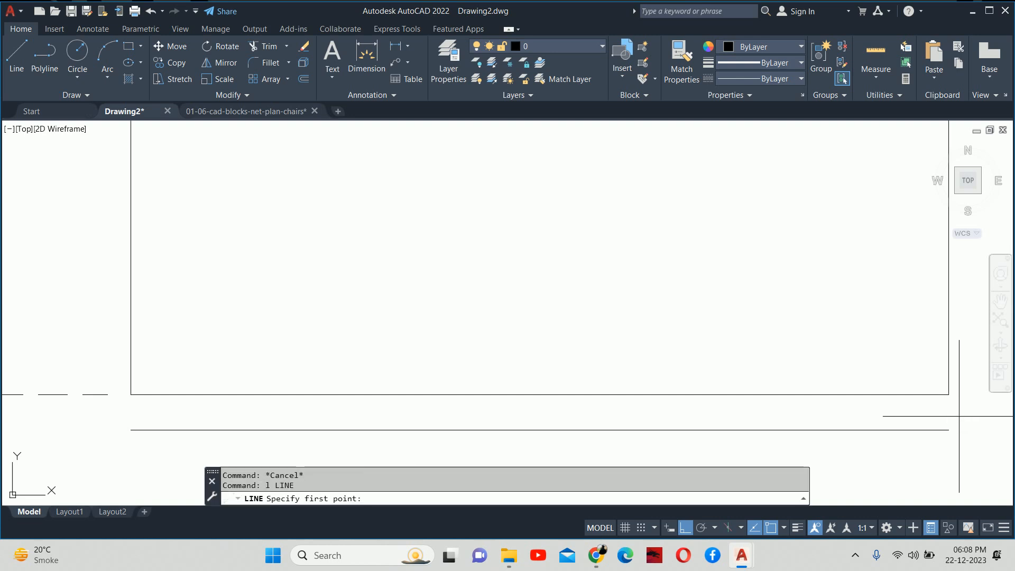
pyautogui.click(951, 424)
pyautogui.click(949, 395)
pyautogui.press('Escape')
pyautogui.press('Escape')
pyautogui.scroll(-2, 688, 405)
pyautogui.press('Escape')
# - Close the skirting's left end with a separate vertical line from its bottom edge up to the skirting line
pyautogui.moveTo(523, 400); pyautogui.dragTo(608, 394, button='middle')
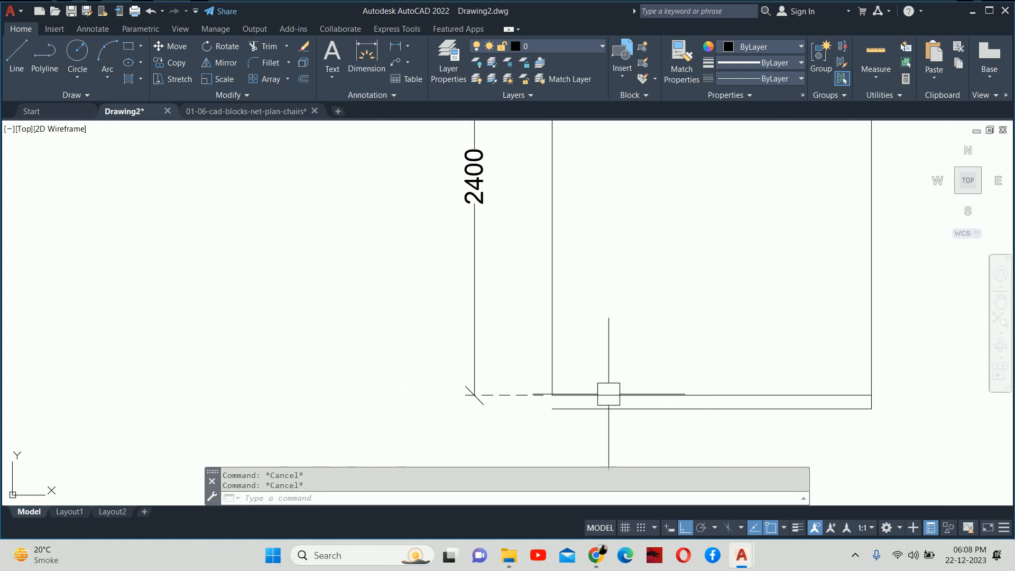
pyautogui.scroll(2, 585, 395)
pyautogui.press('Return')
pyautogui.click(497, 433)
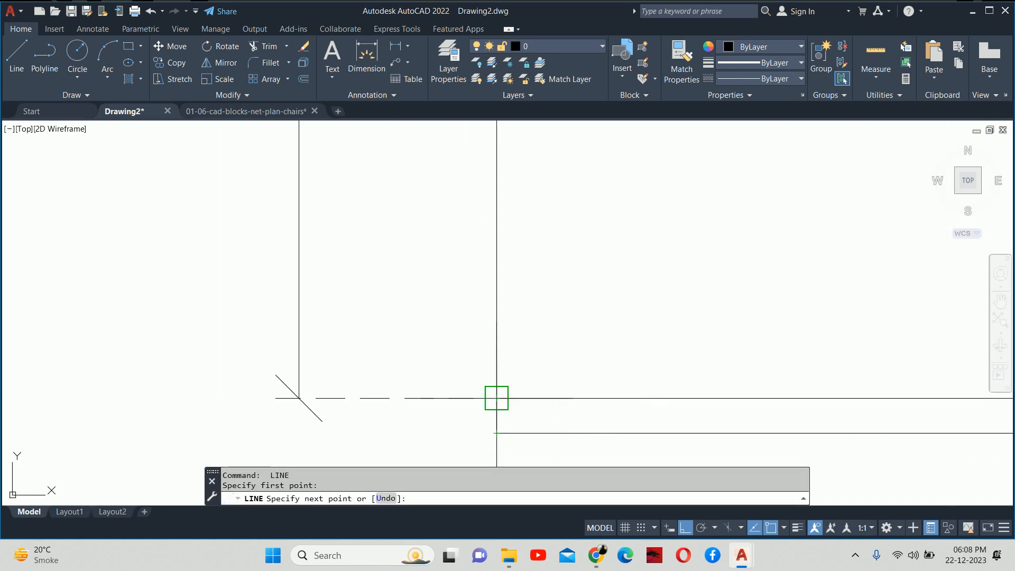
pyautogui.click(496, 399)
pyautogui.press('Escape')
pyautogui.press('Escape')
pyautogui.scroll(-3, 529, 382)
pyautogui.moveTo(525, 333); pyautogui.dragTo(534, 376, button='middle')
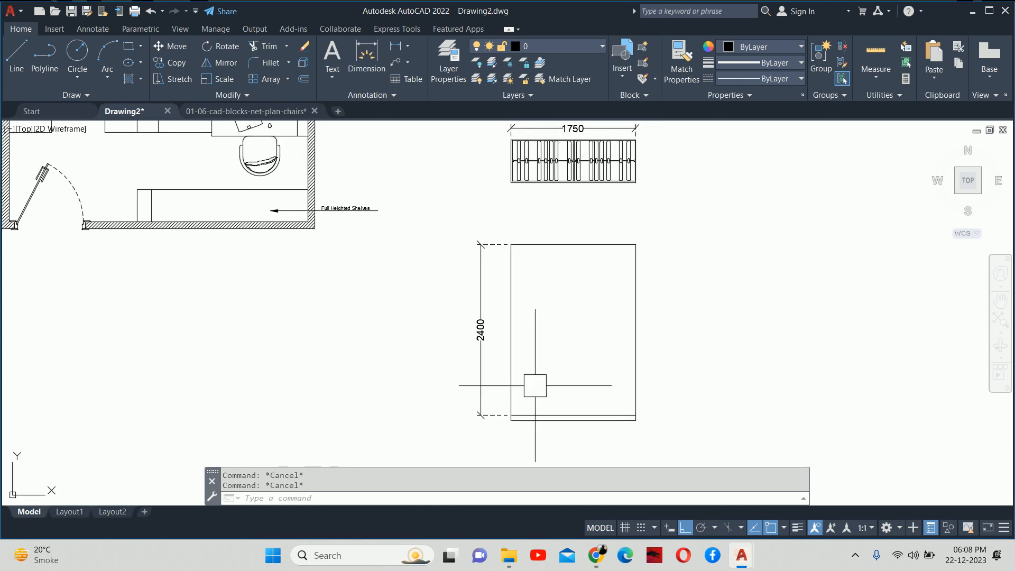
# - Join the skirting line, both side edges and the top edge of the elevation into one closed polyline
pyautogui.write('j')
pyautogui.press('Return')
pyautogui.click(565, 415)
pyautogui.click(614, 346)
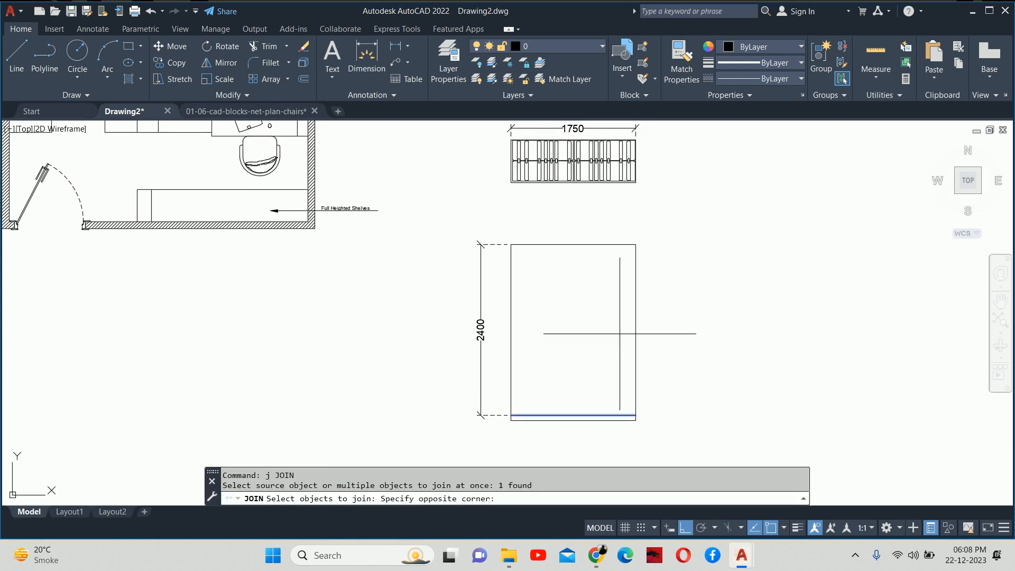
pyautogui.click(628, 330)
pyautogui.click(631, 319)
pyautogui.click(590, 246)
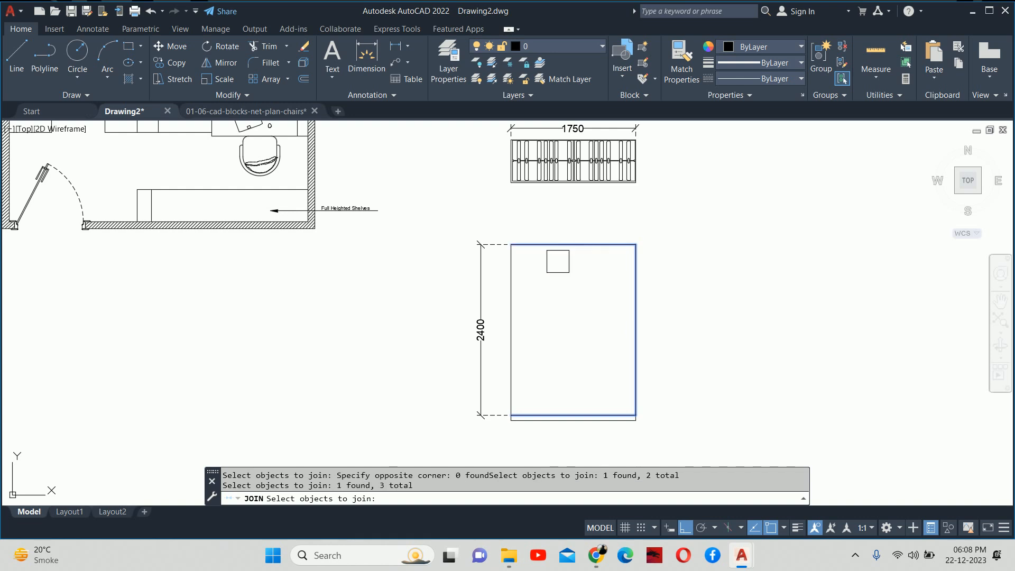
pyautogui.click(512, 340)
pyautogui.rightClick(603, 340)
pyautogui.press('Escape')
pyautogui.press('Escape')
pyautogui.click(636, 330)
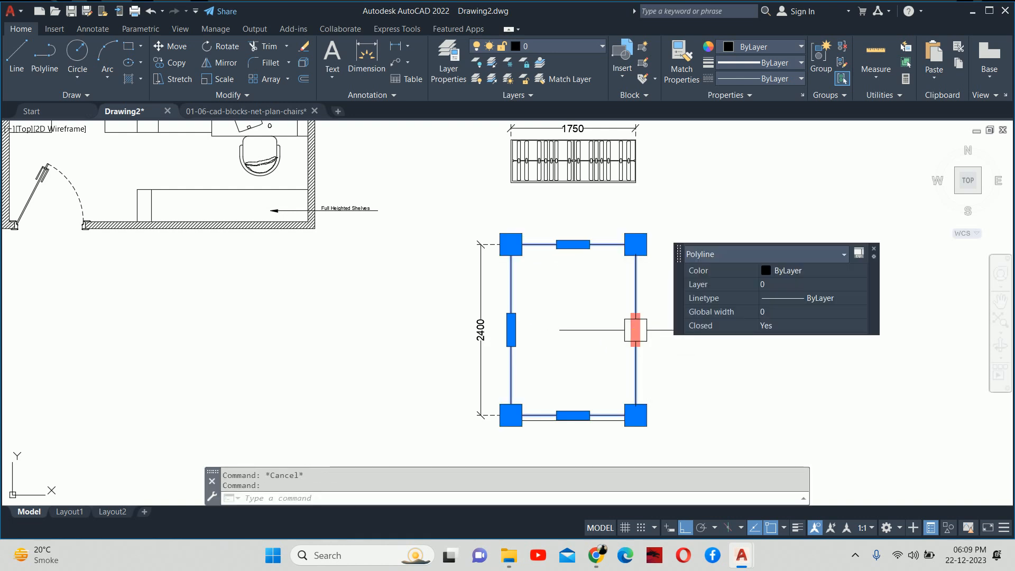
pyautogui.press('Escape')
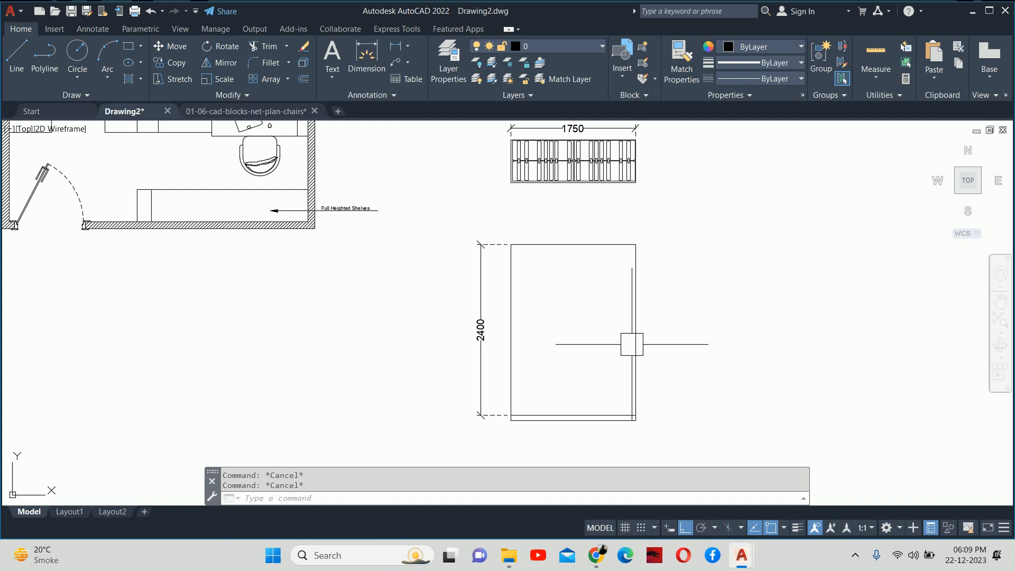
# - Offset the elevation's closed outline inward by 20 to form the panel thickness
pyautogui.write('o')
pyautogui.press('Return')
pyautogui.write('20')
pyautogui.press('Return')
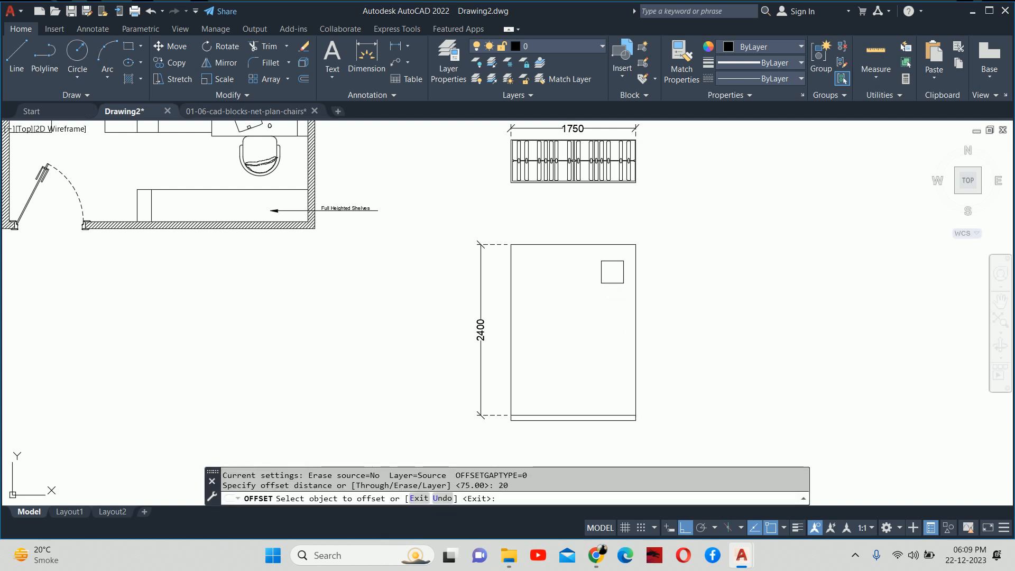
pyautogui.click(603, 244)
pyautogui.click(590, 286)
pyautogui.press('Escape')
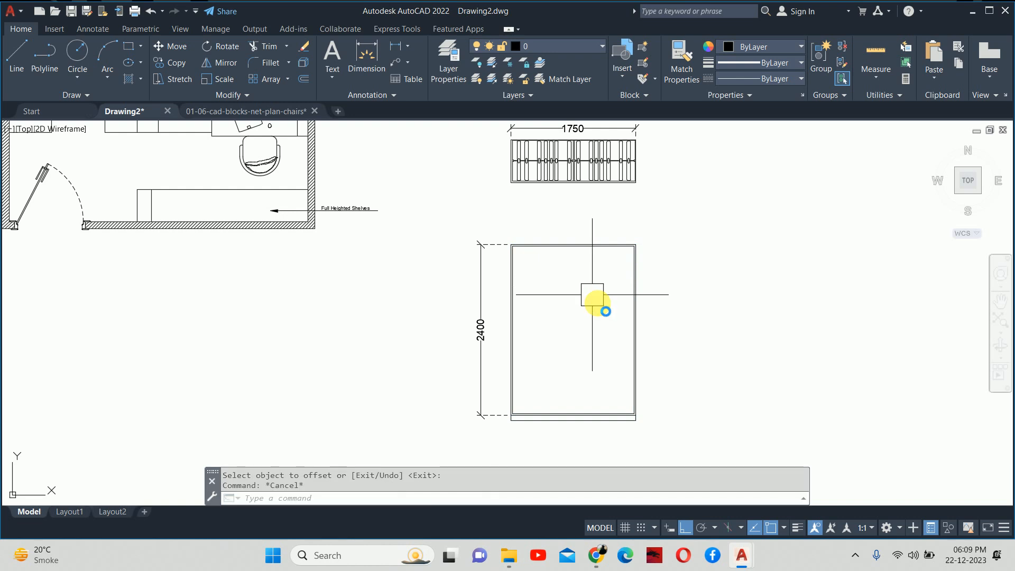
pyautogui.press('Escape')
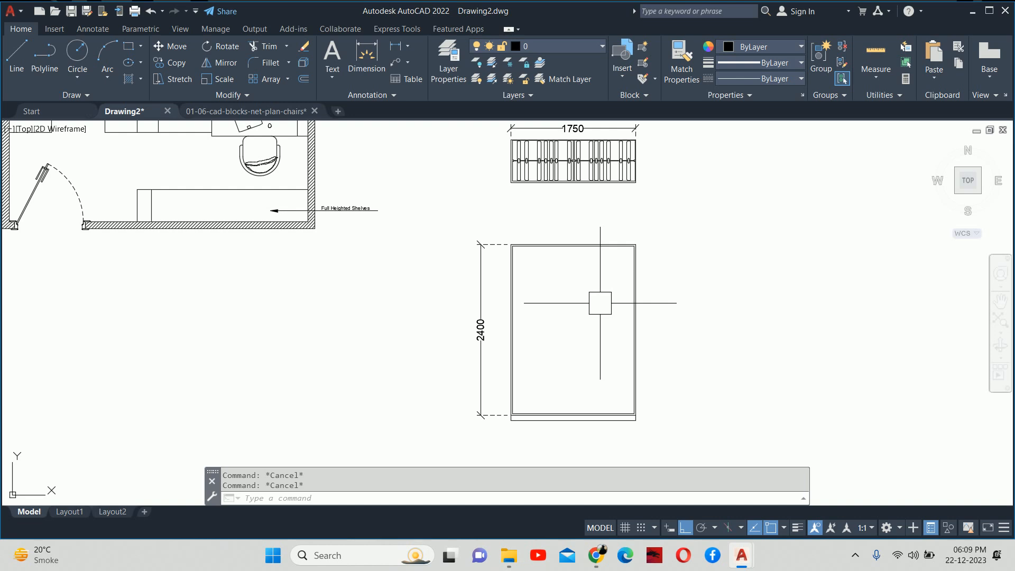
# - Draw a vertical centre line between the top and bottom edges of the elevation's inner frame
pyautogui.press('Return')
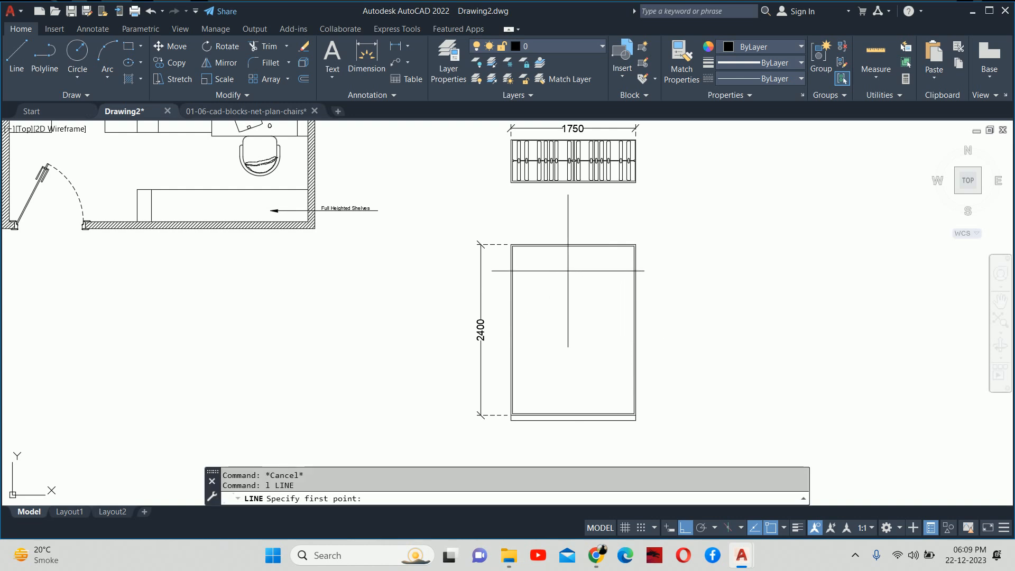
pyautogui.click(574, 245)
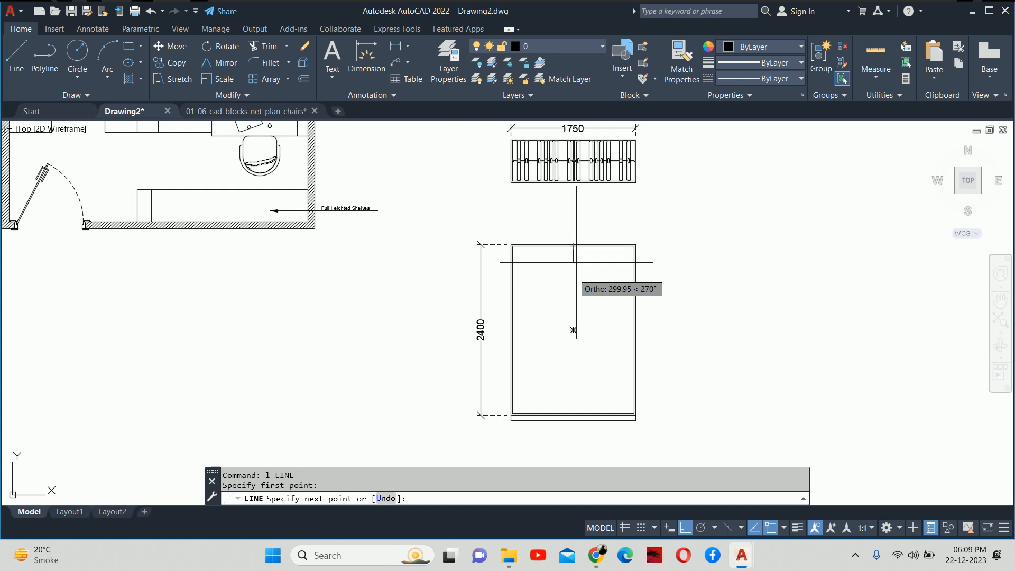
pyautogui.click(573, 413)
pyautogui.press('Escape')
pyautogui.press('Escape')
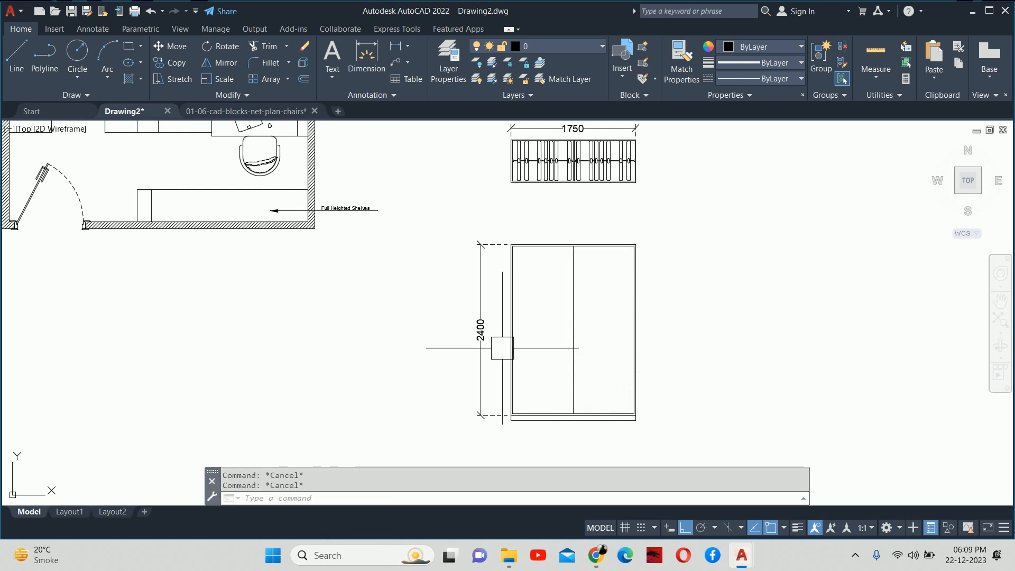
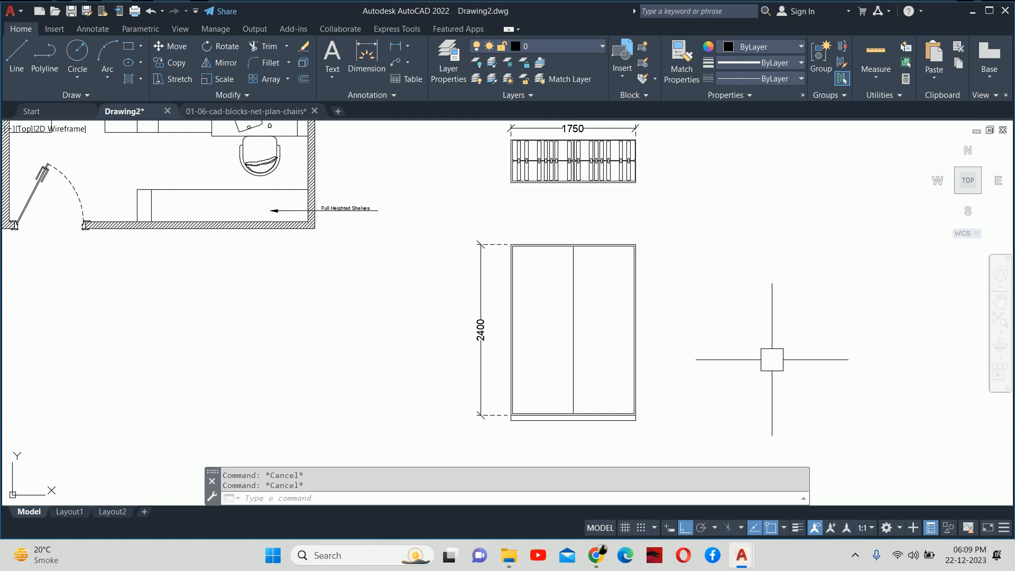
# - Offset the vertical centre line by 30 to both sides
pyautogui.write('o')
pyautogui.press('Return')
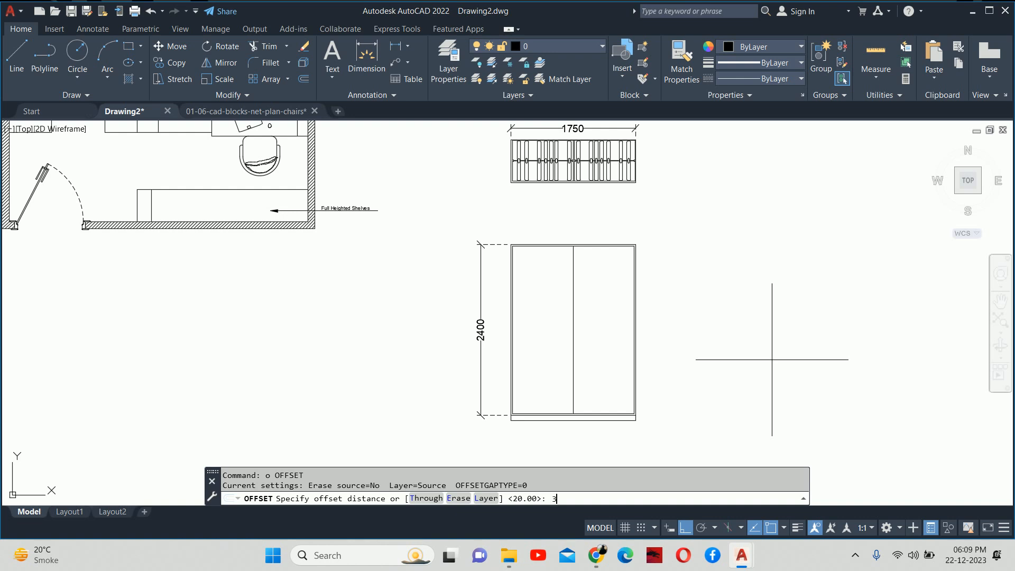
pyautogui.press('Return')
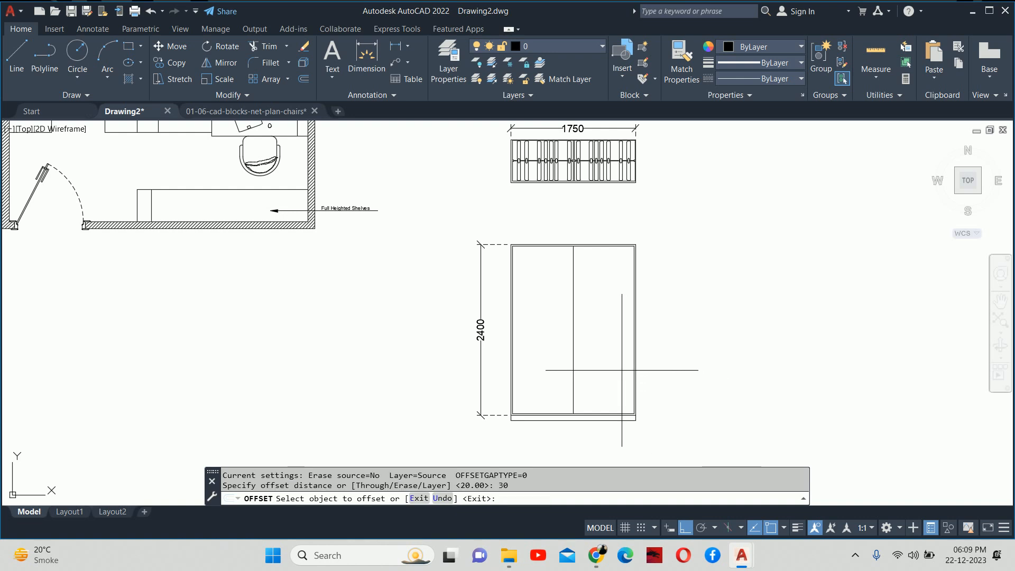
pyautogui.click(576, 352)
pyautogui.click(577, 352)
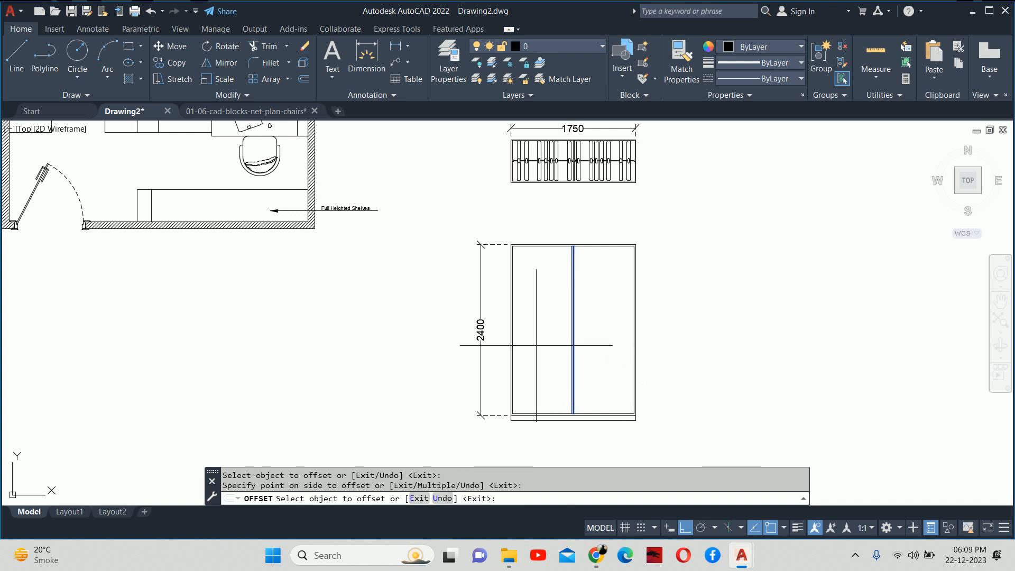
pyautogui.scroll(4, 574, 354)
pyautogui.click(600, 353)
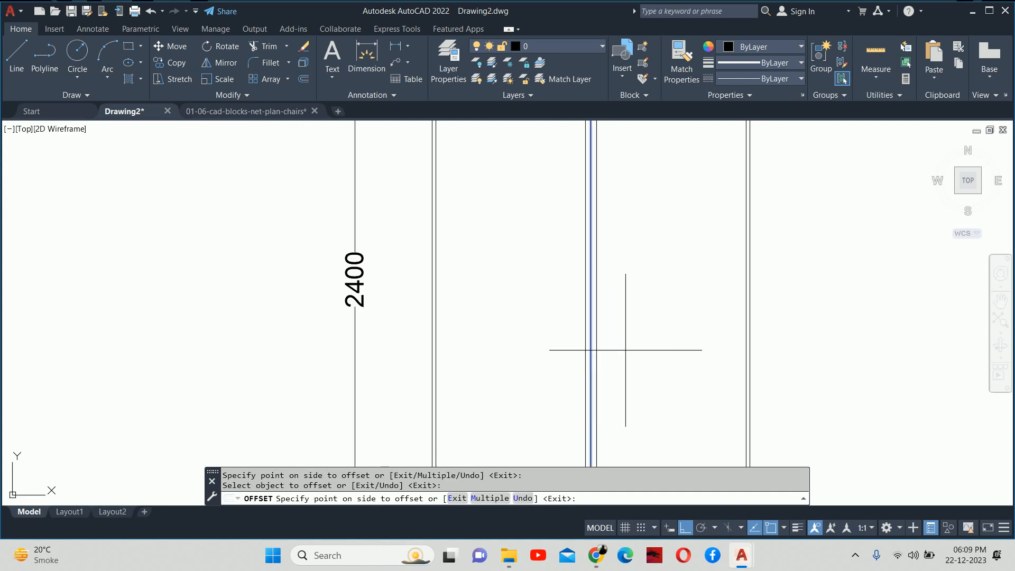
pyautogui.click(621, 349)
pyautogui.press('Escape')
pyautogui.press('Escape')
# - Delete the original centre line between the two offset lines
pyautogui.scroll(4, 576, 306)
pyautogui.click(569, 303)
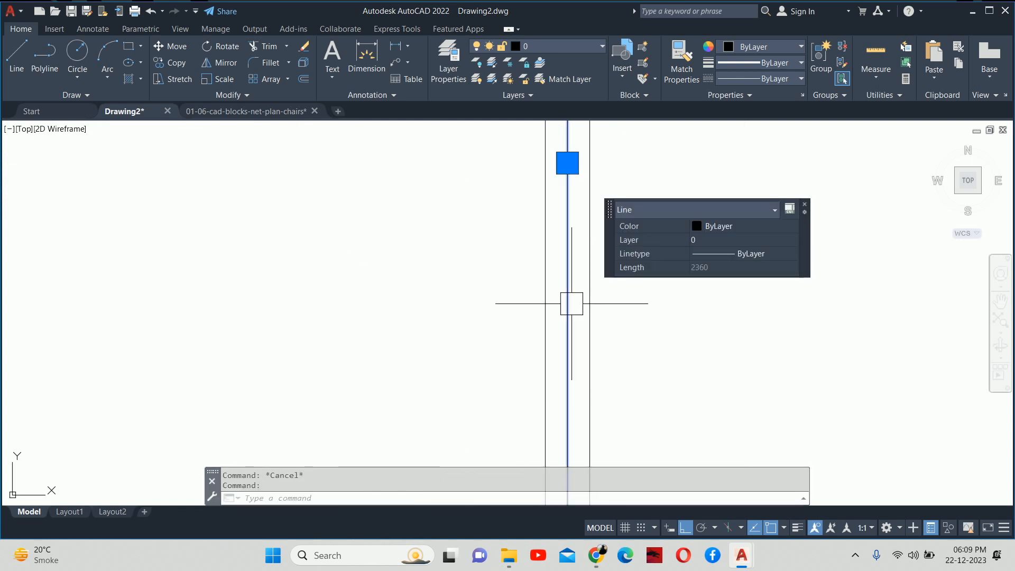
pyautogui.scroll(-3, 569, 302)
pyautogui.press('Delete')
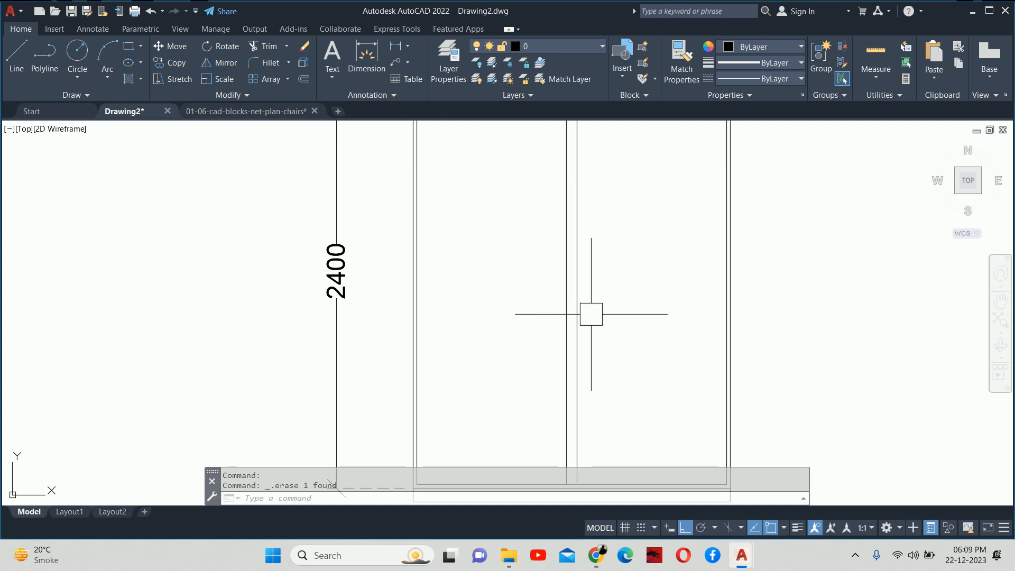
pyautogui.scroll(-4, 591, 314)
pyautogui.press('Escape')
pyautogui.press('Escape')
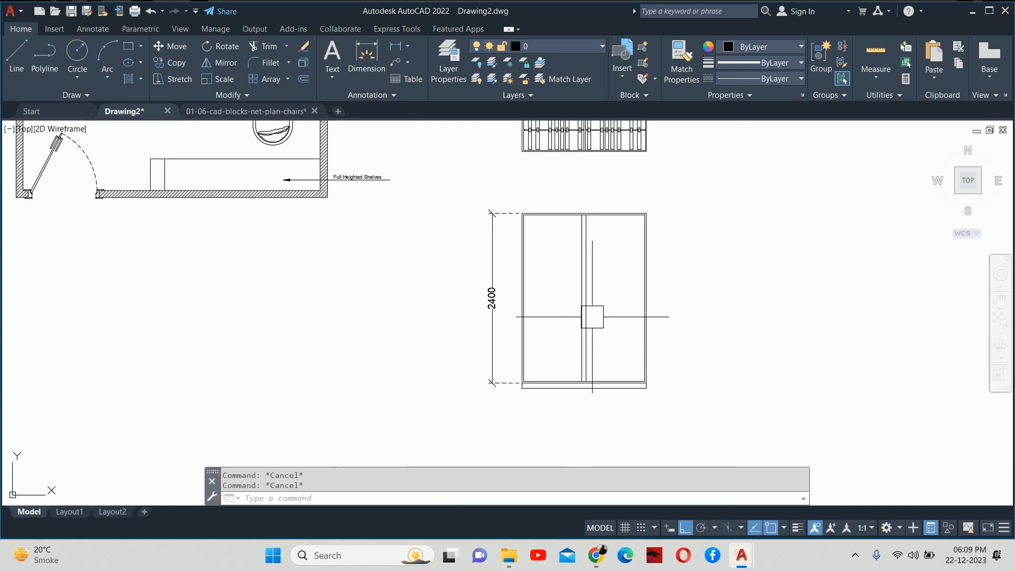
# - Change the linetype of the right-hand middle line to HIDDEN
pyautogui.scroll(2, 585, 319)
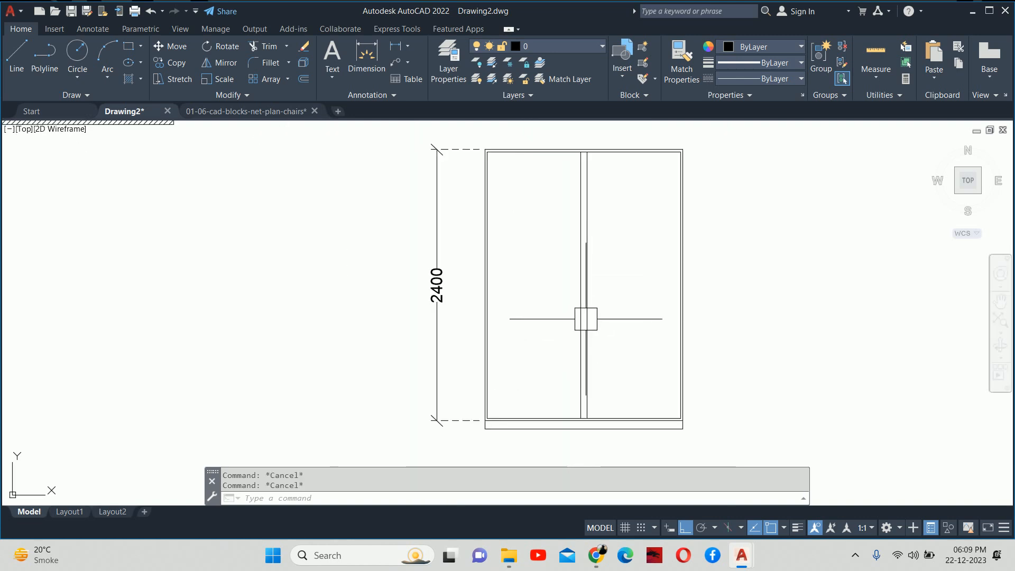
pyautogui.click(586, 316)
pyautogui.press('Escape')
pyautogui.scroll(2, 587, 312)
pyautogui.click(593, 300)
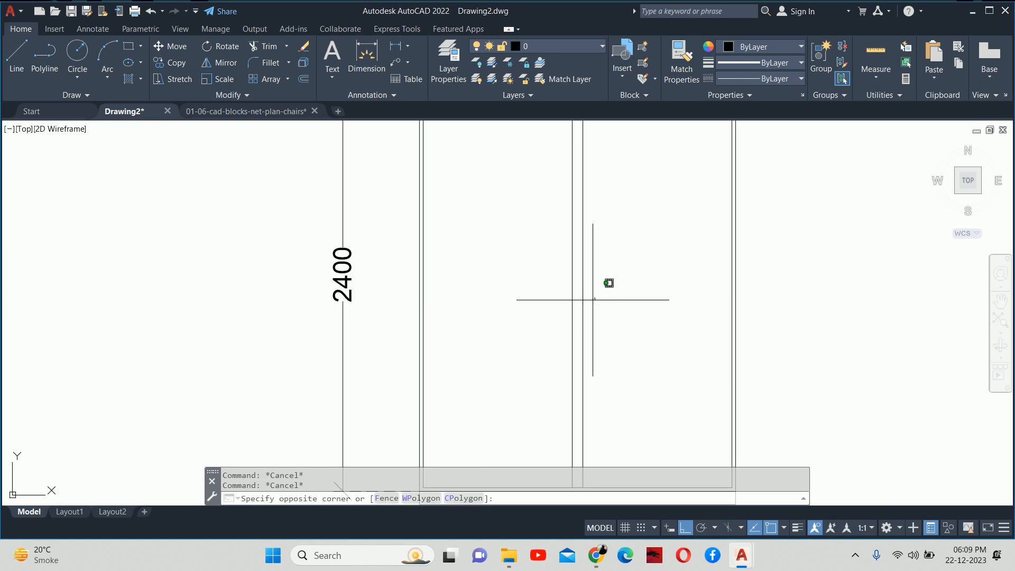
pyautogui.click(580, 311)
pyautogui.click(738, 286)
pyautogui.click(739, 286)
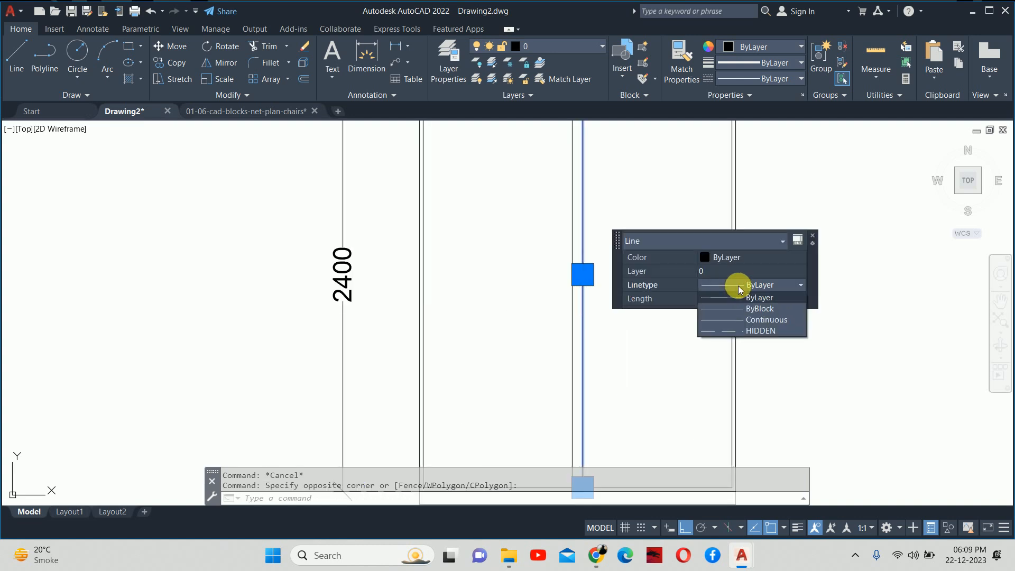
pyautogui.click(708, 331)
pyautogui.press('Escape')
pyautogui.scroll(-3, 706, 341)
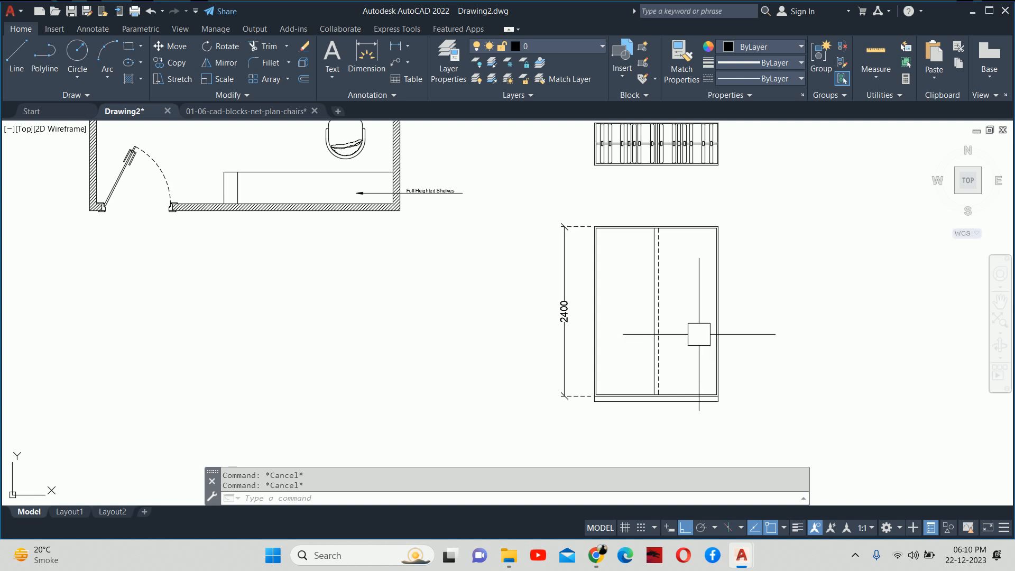
pyautogui.write('l')
pyautogui.press('Escape')
pyautogui.press('Escape')
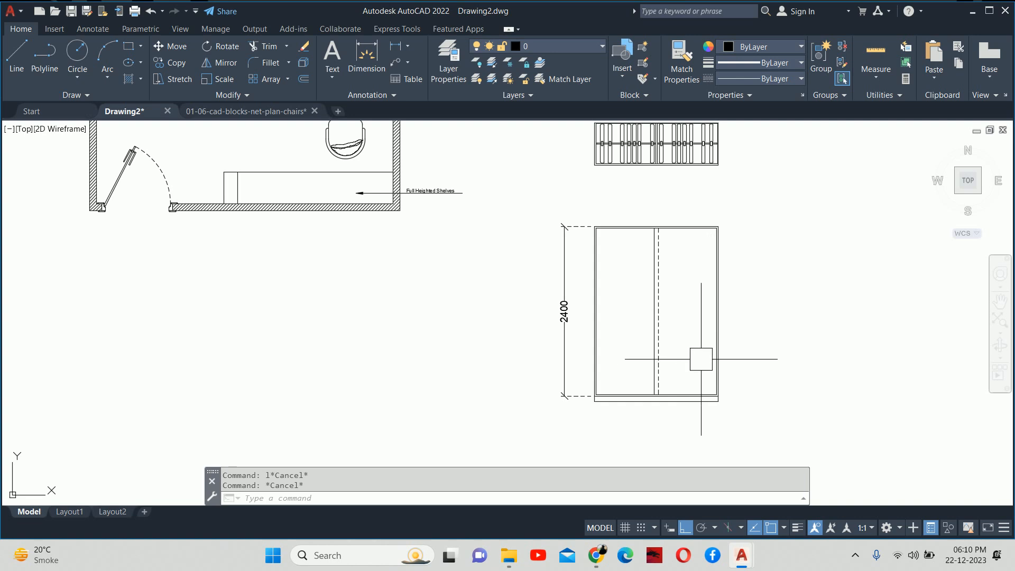
pyautogui.press('Escape')
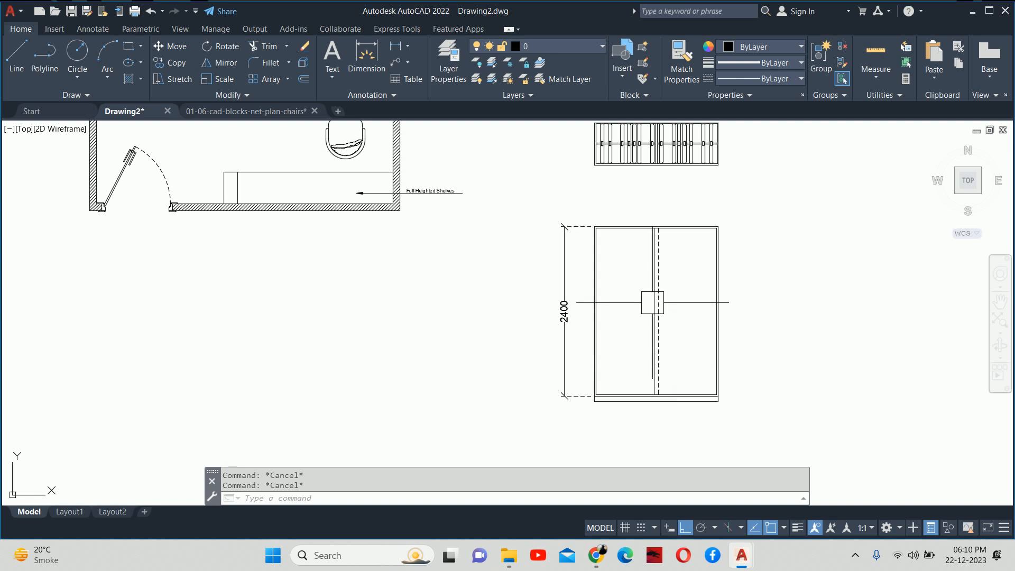
# - Offset the solid middle line by 20 to the left
pyautogui.write('o')
pyautogui.press('Return')
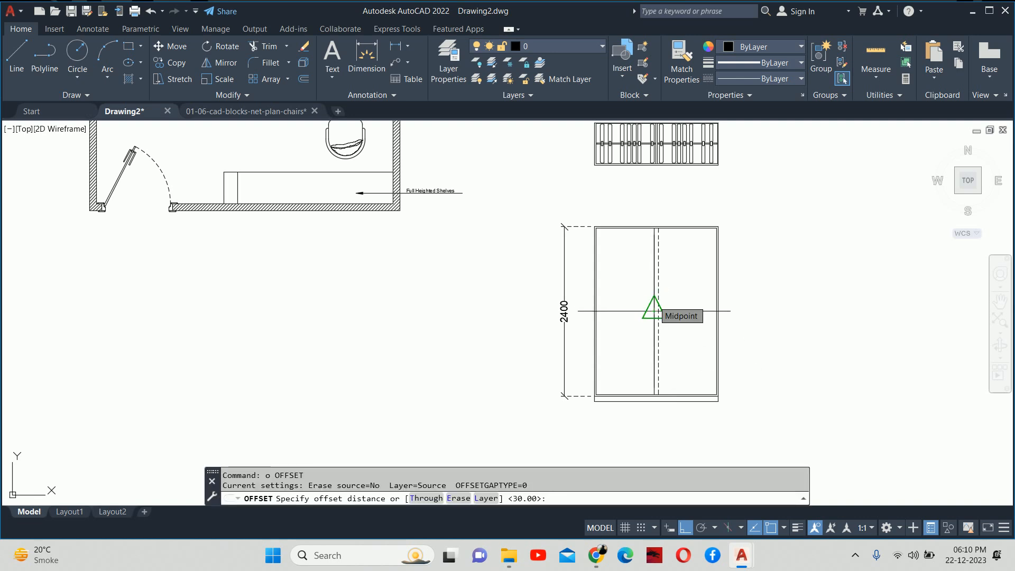
pyautogui.press('Return')
pyautogui.scroll(4, 650, 312)
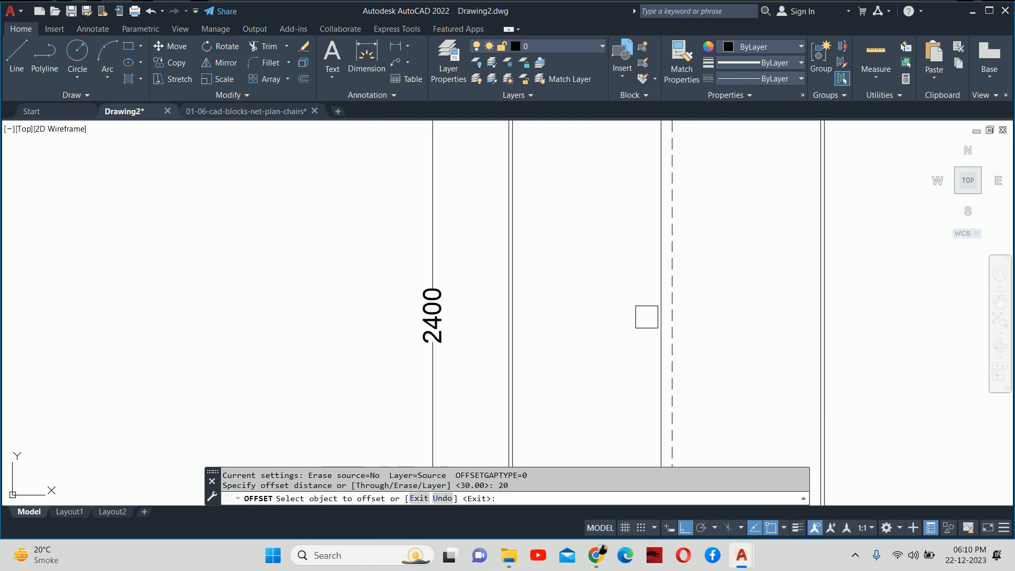
pyautogui.click(658, 317)
pyautogui.press('Escape')
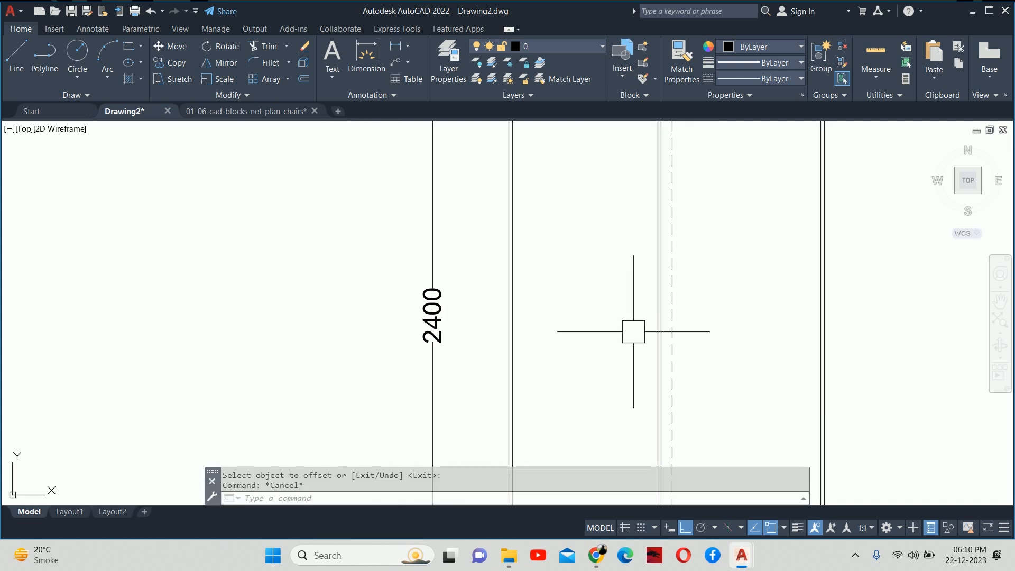
pyautogui.press('Escape')
pyautogui.scroll(-4, 667, 321)
pyautogui.moveTo(667, 321); pyautogui.dragTo(667, 299, button='middle')
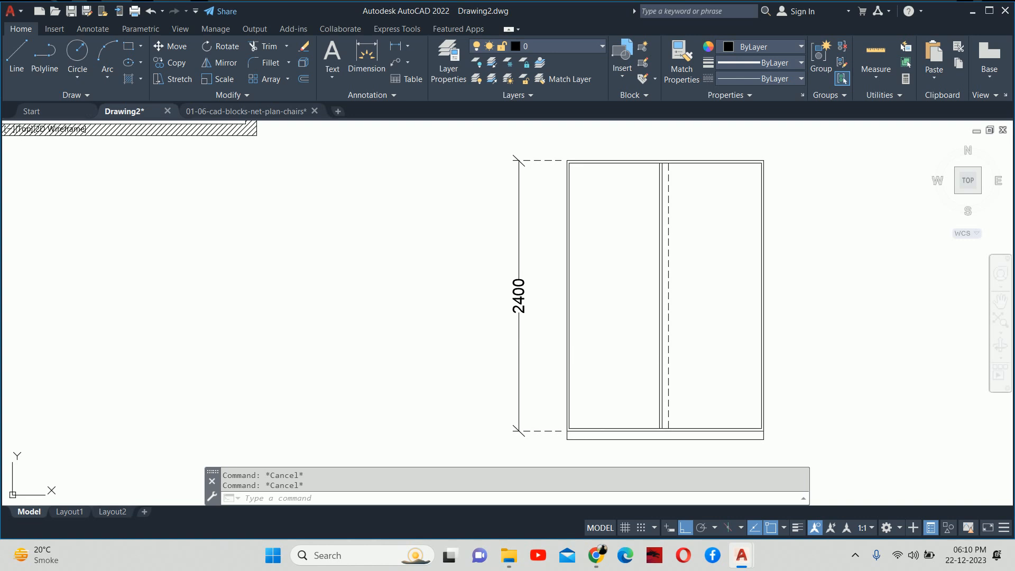
# - Dimension the skirting's height on the left of the elevation, in line with the 2400 height dimension
pyautogui.moveTo(600, 344); pyautogui.dragTo(600, 329, button='middle')
pyautogui.write('dli')
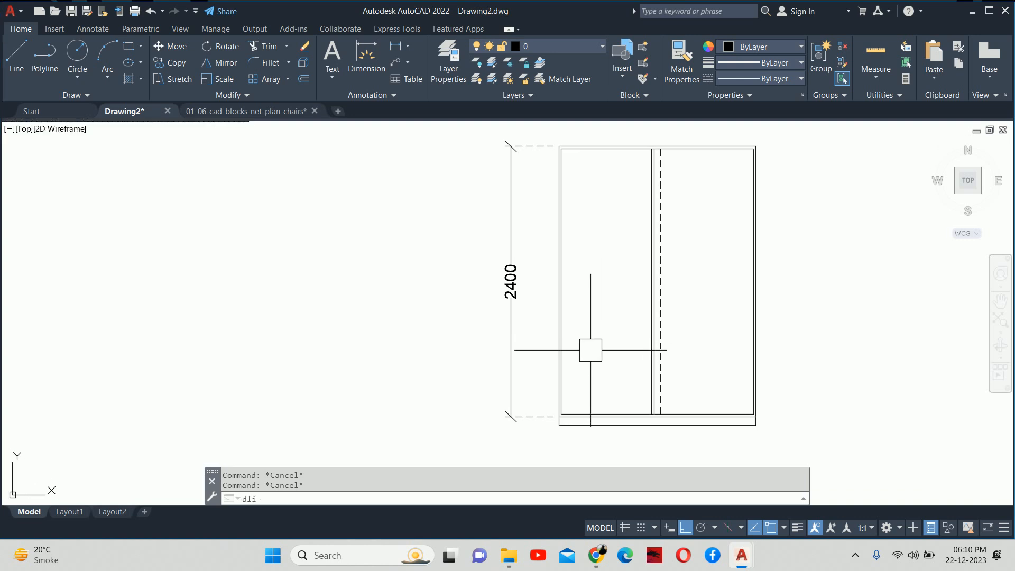
pyautogui.press('Return')
pyautogui.scroll(2, 554, 440)
pyautogui.click(560, 422)
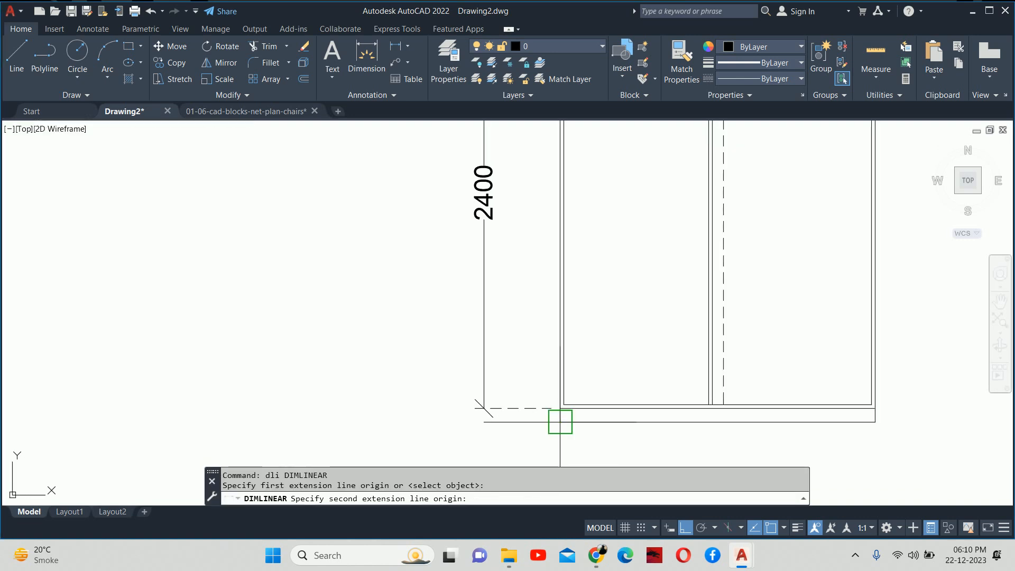
pyautogui.click(560, 408)
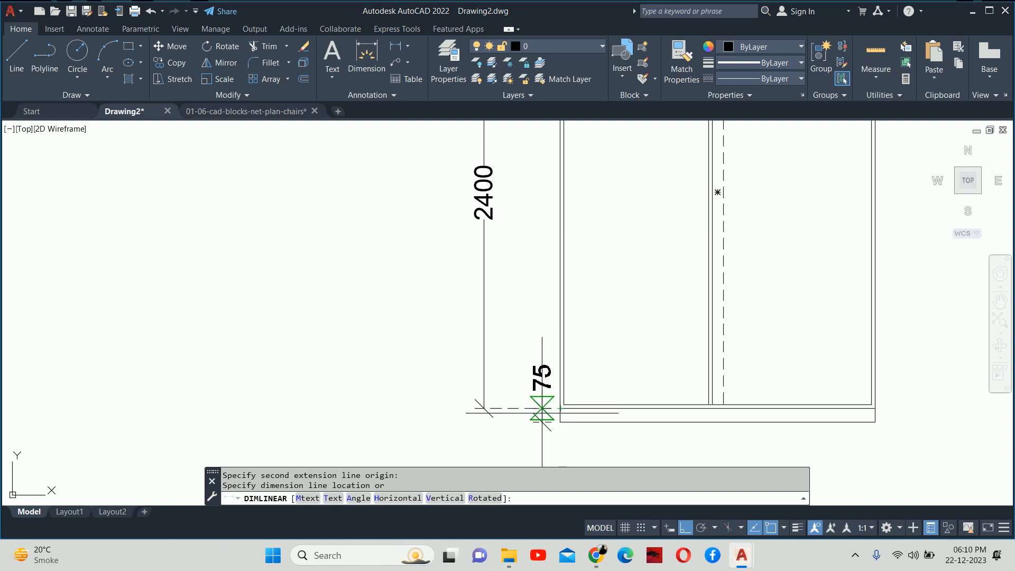
pyautogui.click(483, 406)
# - Move the text of the skirting height dimension straight down, below its dimension line
pyautogui.click(491, 382)
pyautogui.moveTo(492, 378); pyautogui.dragTo(502, 205, button='middle')
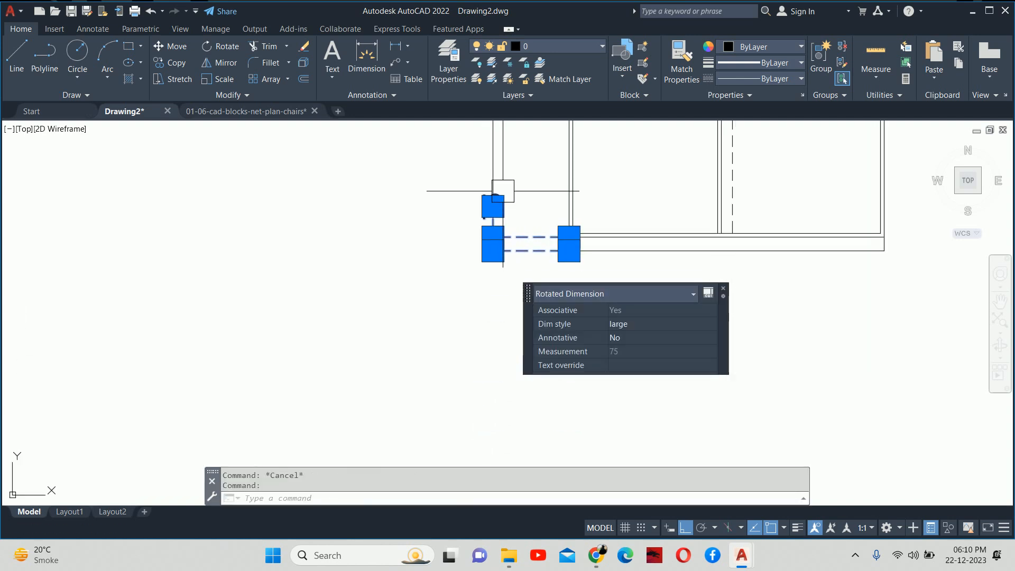
pyautogui.click(493, 206)
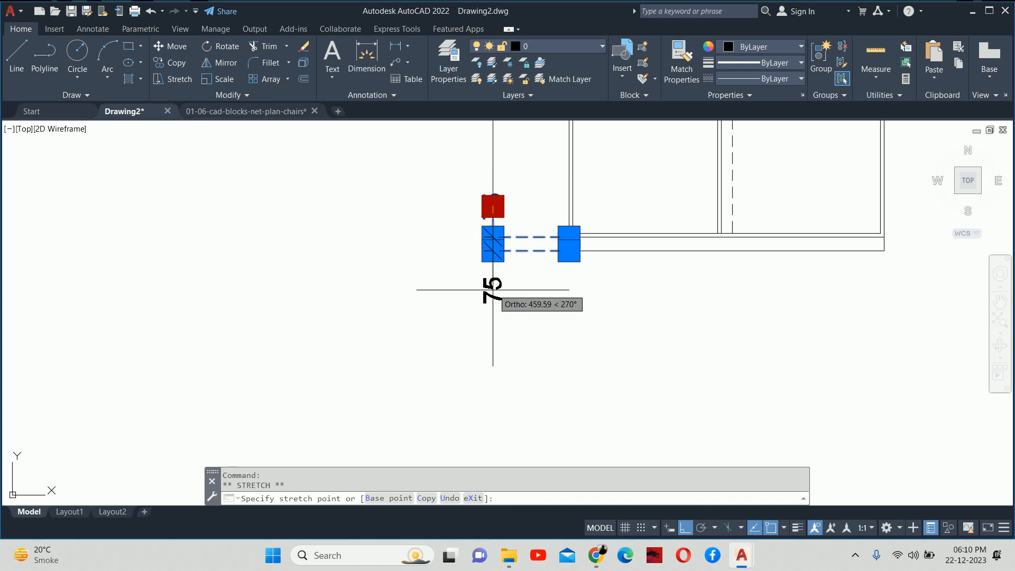
pyautogui.scroll(3, 492, 291)
pyautogui.click(494, 268)
pyautogui.press('Escape')
pyautogui.press('Escape')
pyautogui.scroll(-3, 555, 272)
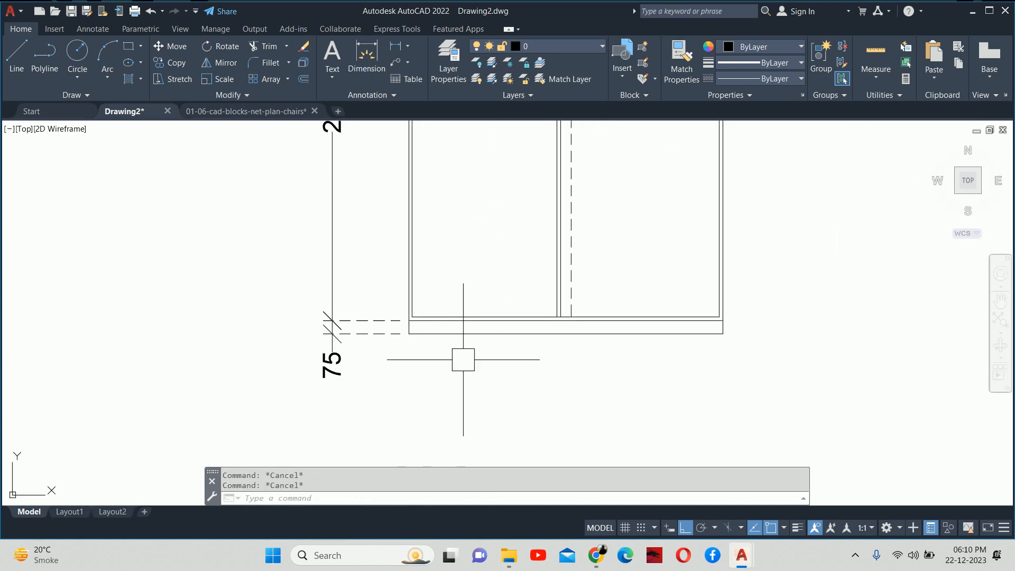
# - Dimension the cabinet's overall width below the skirting's bottom edge
pyautogui.write('dli')
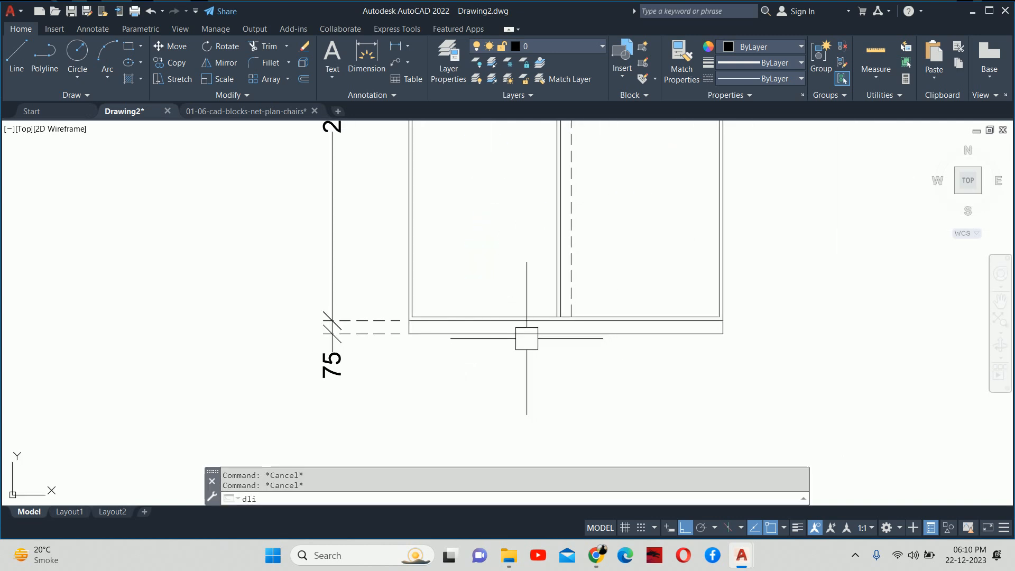
pyautogui.press('Return')
pyautogui.press('Return')
pyautogui.click(499, 339)
pyautogui.click(517, 385)
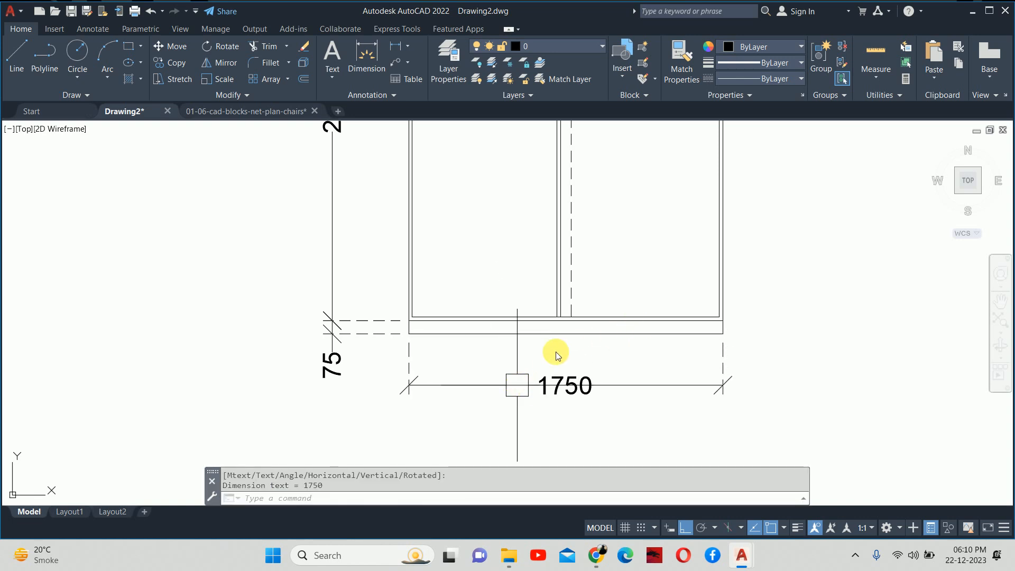
pyautogui.press('Escape')
pyautogui.press('Escape')
# - Dimension the width from the right solid middle line to the inner right frame edge, between the skirting and the overall width dimension
pyautogui.moveTo(662, 295); pyautogui.dragTo(539, 347, button='middle')
pyautogui.write('dli')
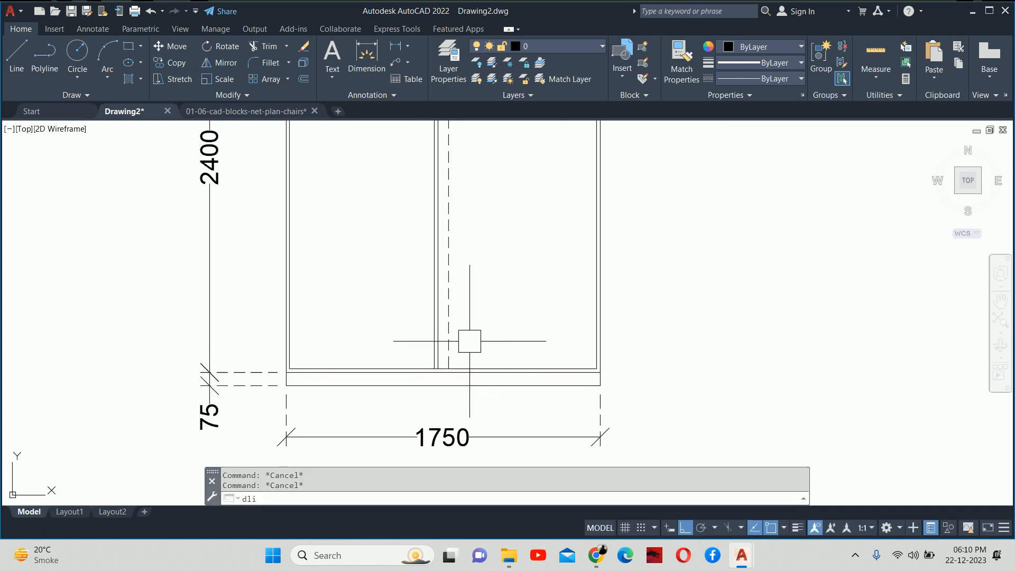
pyautogui.press('Return')
pyautogui.scroll(2, 420, 349)
pyautogui.click(450, 380)
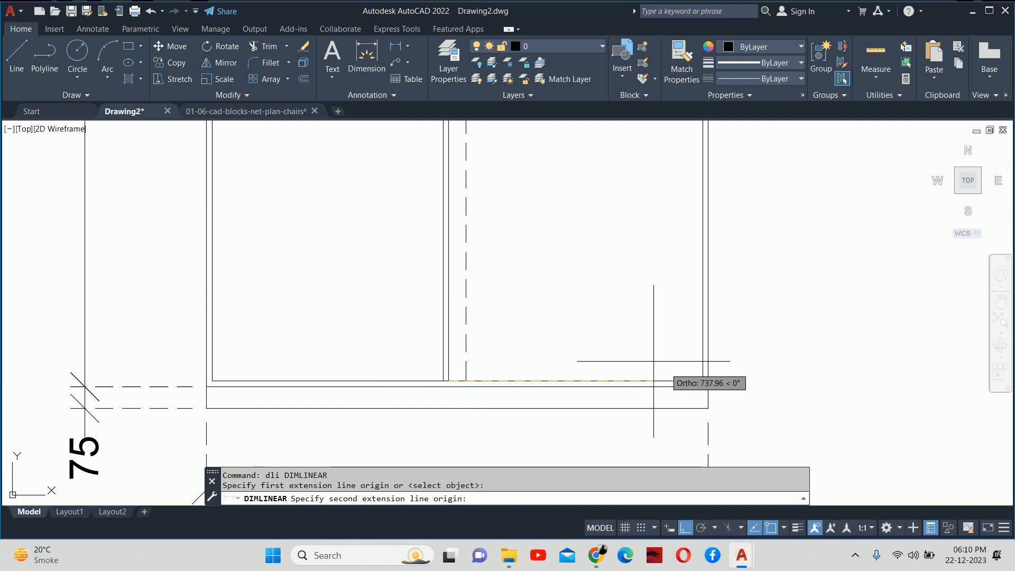
pyautogui.click(703, 380)
pyautogui.moveTo(645, 409); pyautogui.dragTo(670, 308, button='middle')
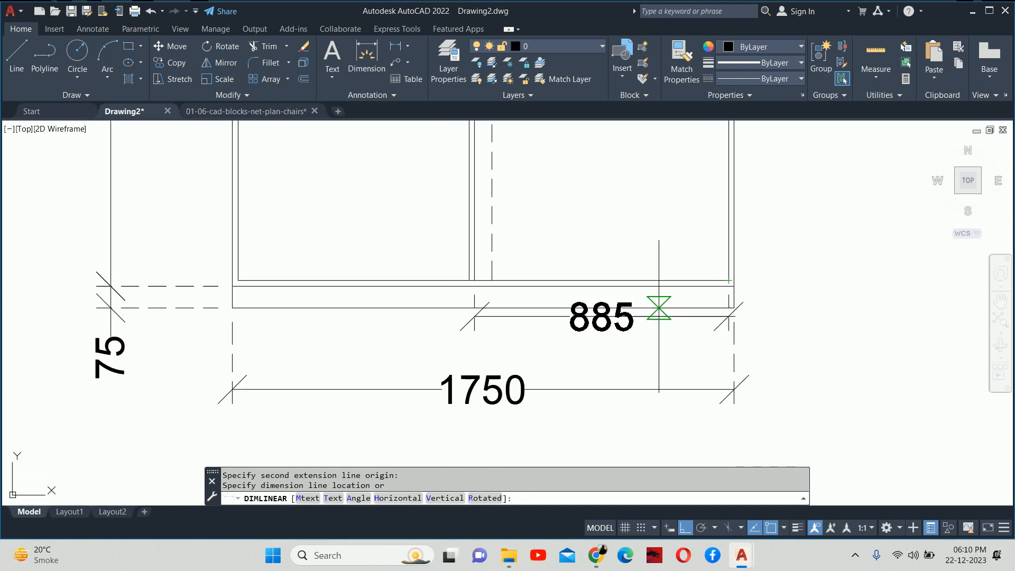
pyautogui.click(620, 339)
pyautogui.press('Escape')
pyautogui.click(526, 351)
pyautogui.press('Escape')
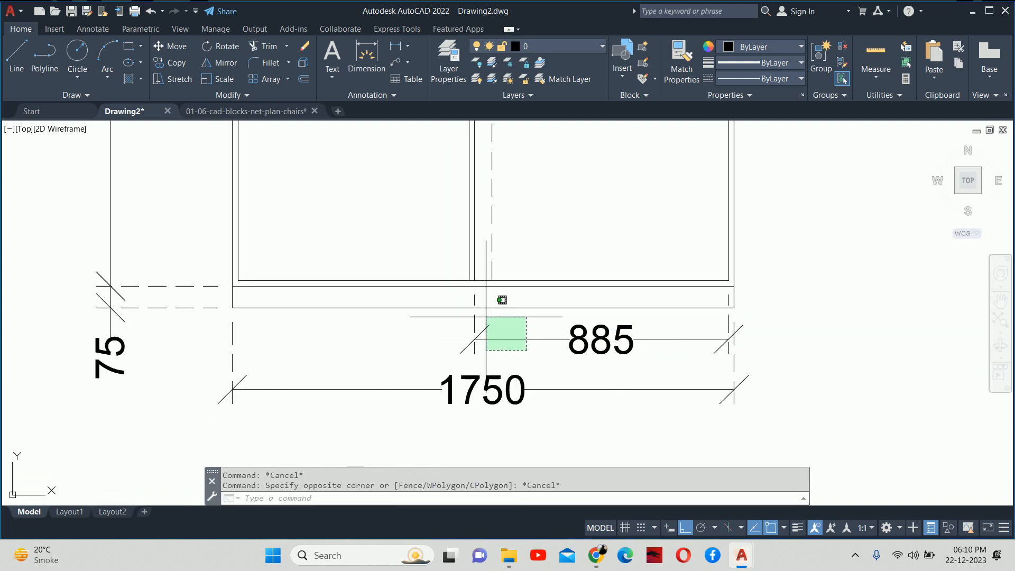
# - Stretch the left origin of the right door's width dimension to the left solid middle line
pyautogui.click(472, 310)
pyautogui.click(473, 283)
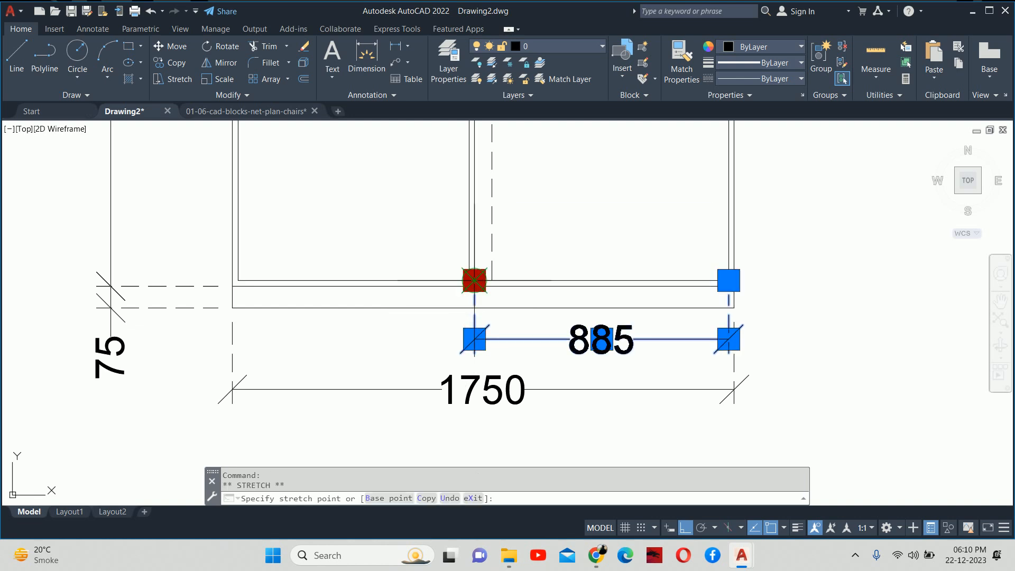
pyautogui.scroll(5, 454, 284)
pyautogui.click(461, 278)
pyautogui.press('Escape')
pyautogui.press('Escape')
pyautogui.scroll(-6, 461, 278)
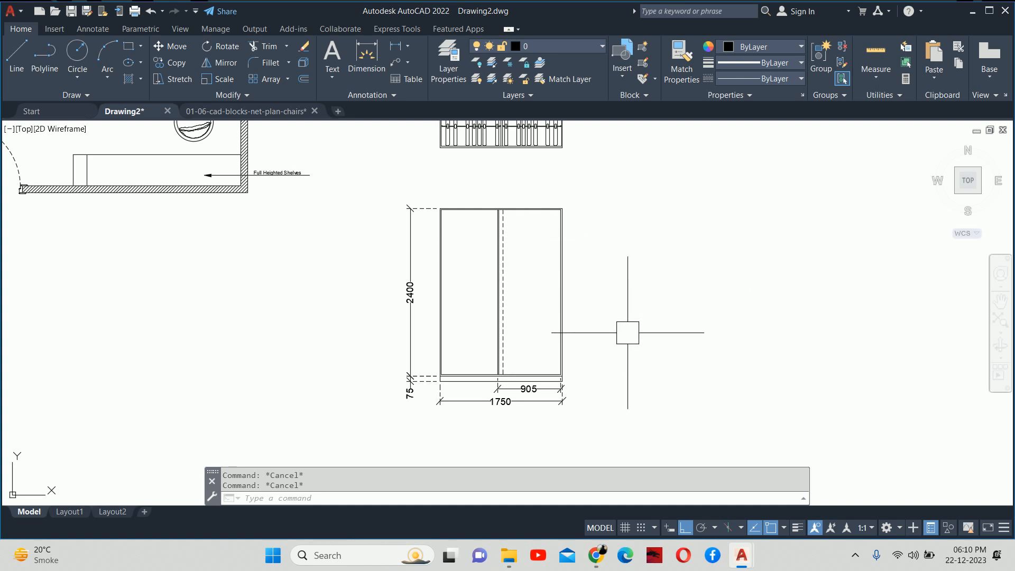
pyautogui.write(';')
pyautogui.press('Escape')
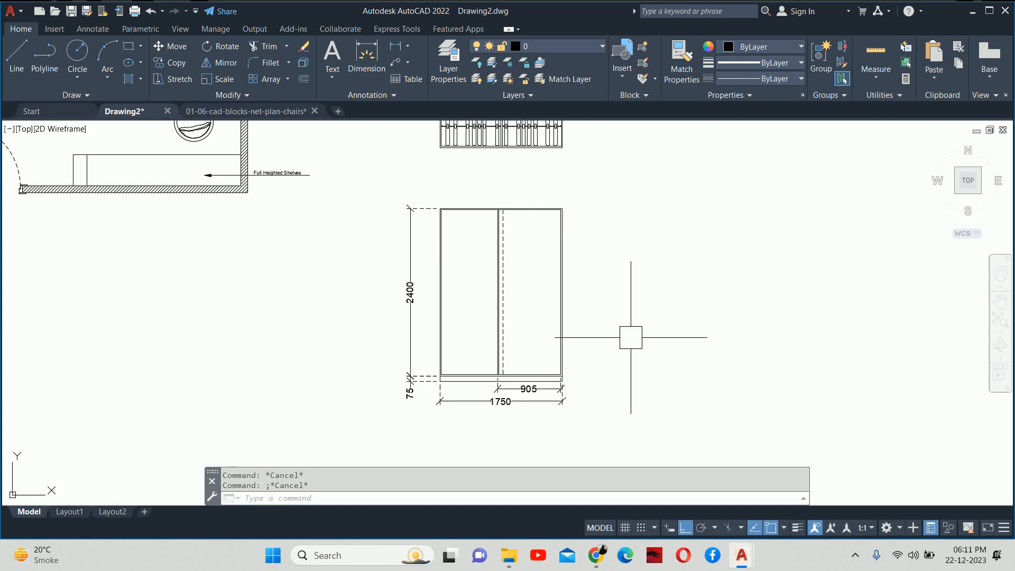
pyautogui.write('le')
pyautogui.press('Return')
pyautogui.press('Escape')
pyautogui.press('Escape')
pyautogui.press('Escape')
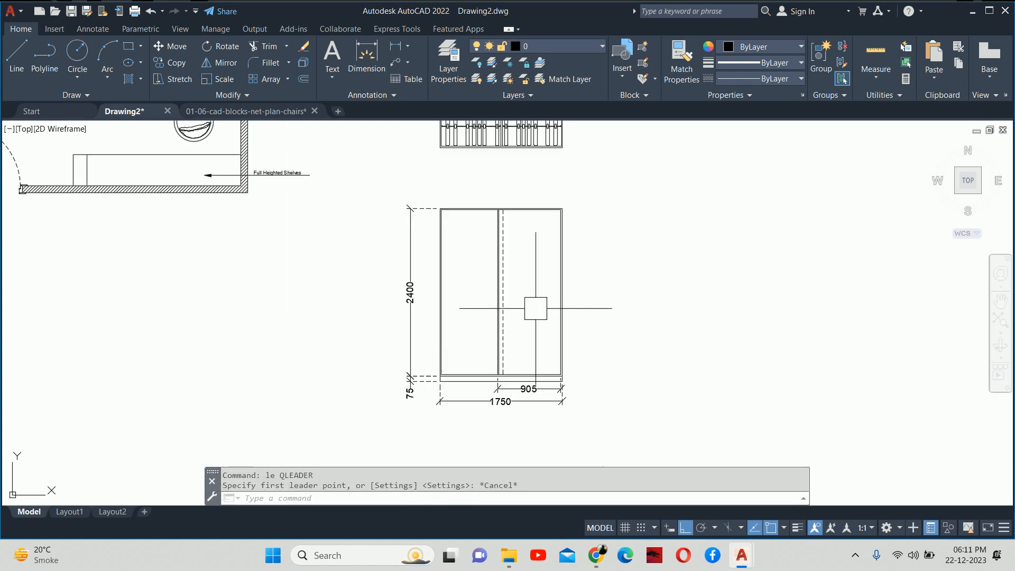
pyautogui.write('o')
pyautogui.press('Return')
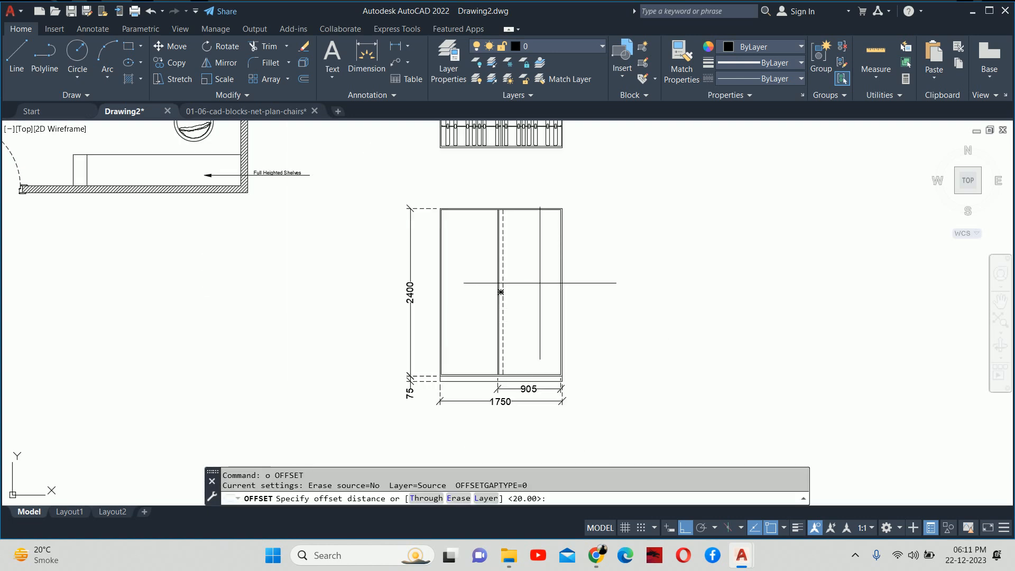
pyautogui.press('Escape')
pyautogui.press('Escape')
pyautogui.write('mi')
pyautogui.scroll(6, 490, 257)
pyautogui.press('Escape')
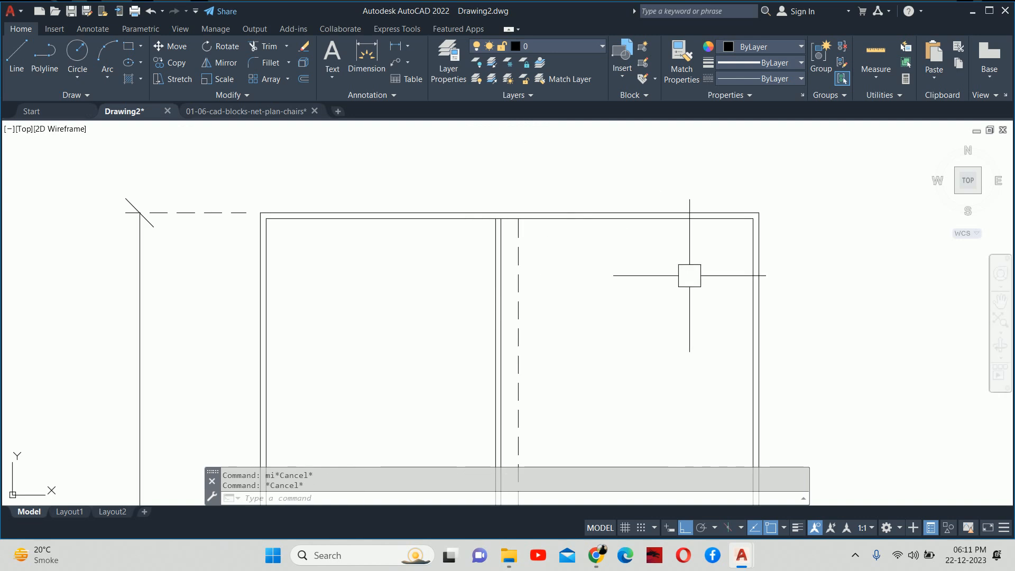
pyautogui.write('o')
pyautogui.press('Return')
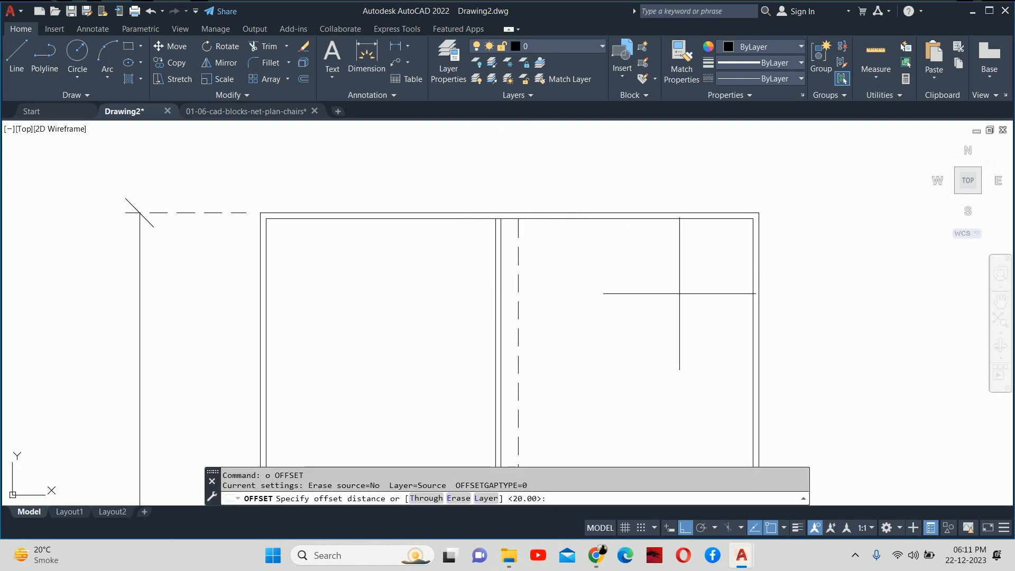
pyautogui.press('Escape')
pyautogui.press('Escape')
# - Measure the spacing between the two solid middle lines at the top of the doors
pyautogui.write('dli')
pyautogui.press('Return')
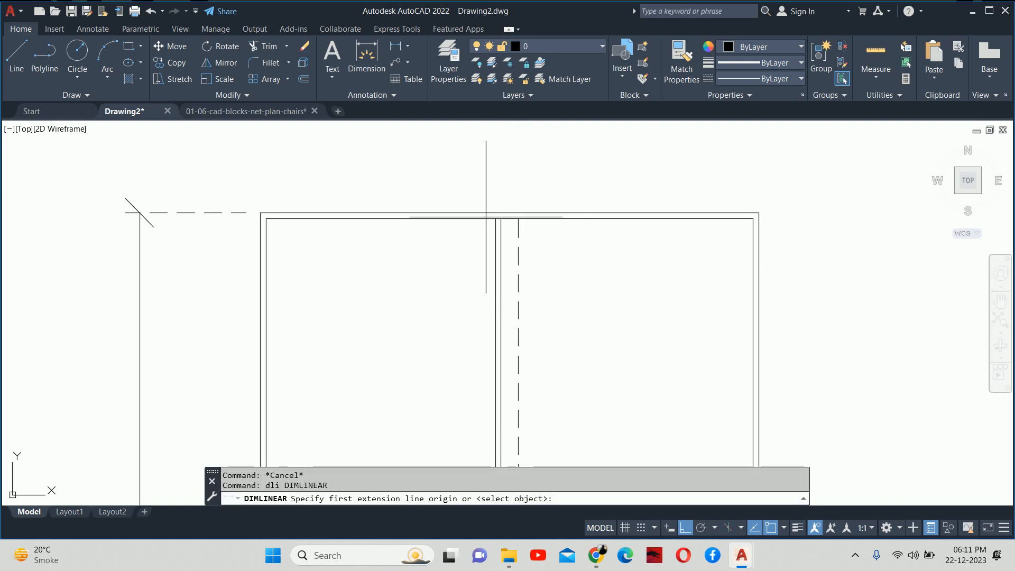
pyautogui.click(495, 218)
pyautogui.scroll(6, 496, 222)
pyautogui.click(520, 207)
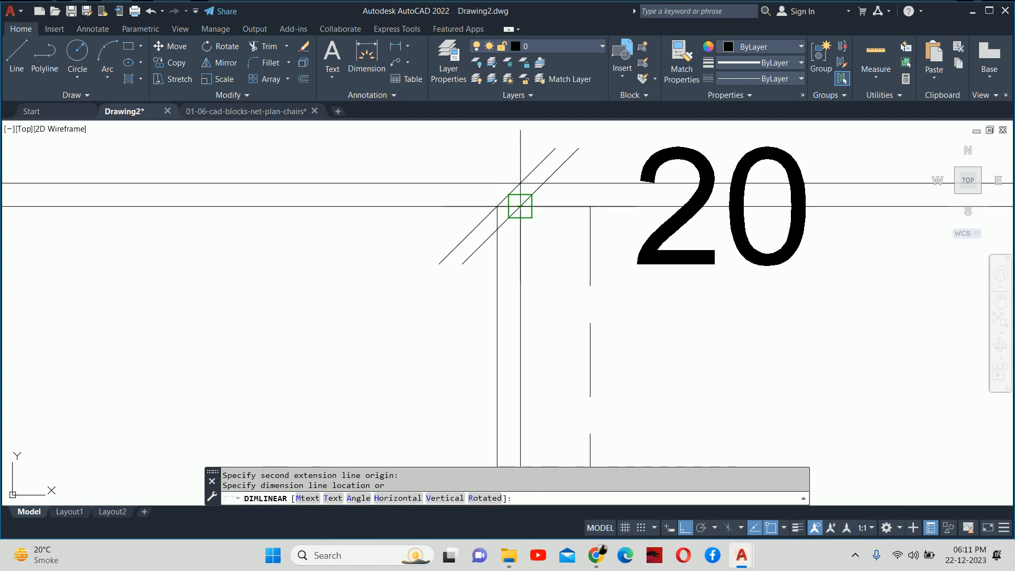
pyautogui.scroll(-5, 520, 206)
pyautogui.press('Escape')
pyautogui.press('Escape')
pyautogui.press('Escape')
# - Explode the inner frame rectangle of the elevation into separate lines
pyautogui.moveTo(766, 263); pyautogui.dragTo(663, 242, button='middle')
pyautogui.click(811, 279)
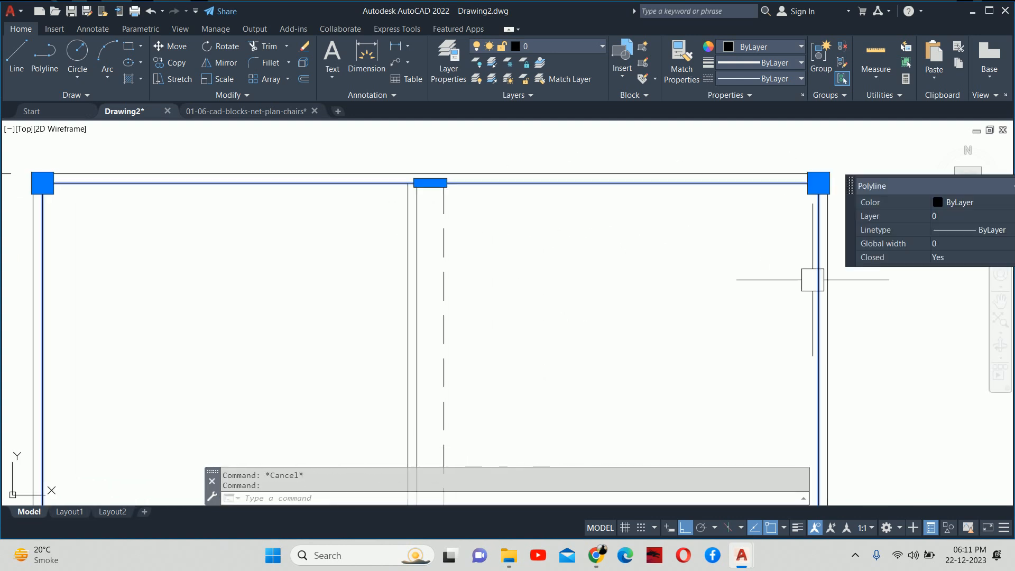
pyautogui.press('Escape')
pyautogui.write('x')
pyautogui.press('Return')
pyautogui.click(810, 282)
pyautogui.press('Return')
pyautogui.press('Escape')
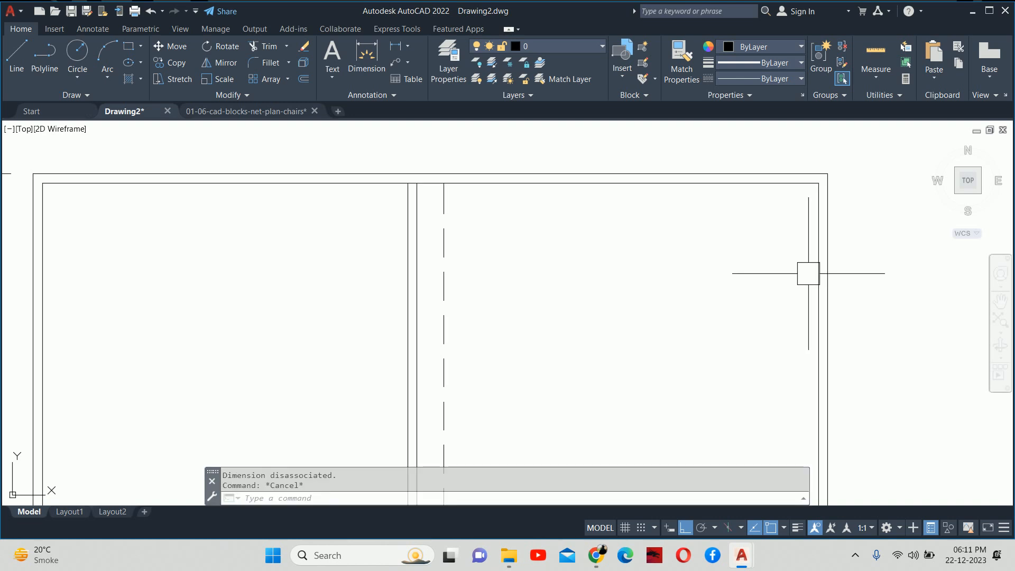
# - Offset the inner right frame line by 20 to the left
pyautogui.write('o')
pyautogui.press('Return')
pyautogui.write('20')
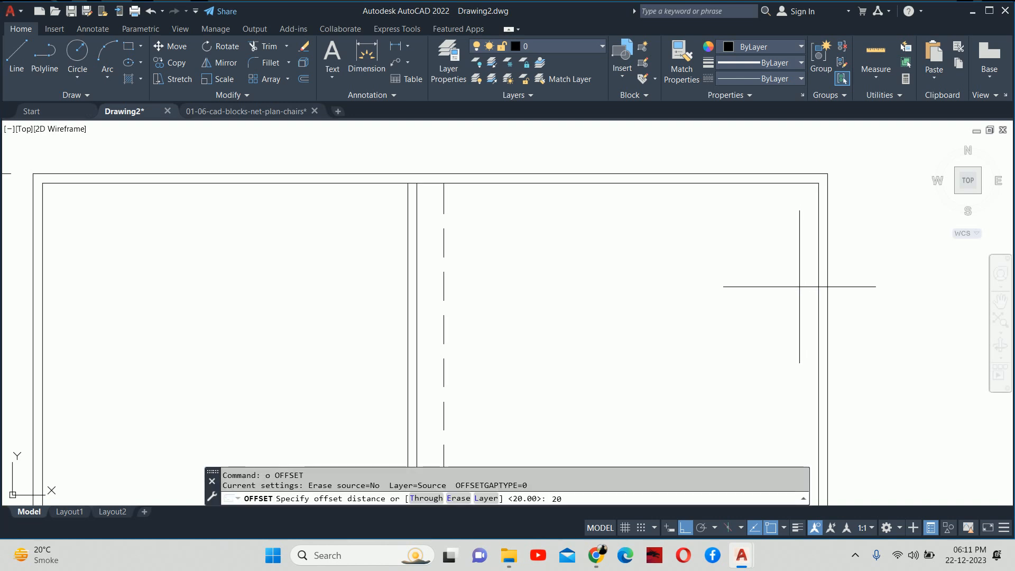
pyautogui.press('Return')
pyautogui.click(811, 288)
pyautogui.click(763, 284)
pyautogui.press('Return')
pyautogui.press('Escape')
pyautogui.scroll(-2, 761, 284)
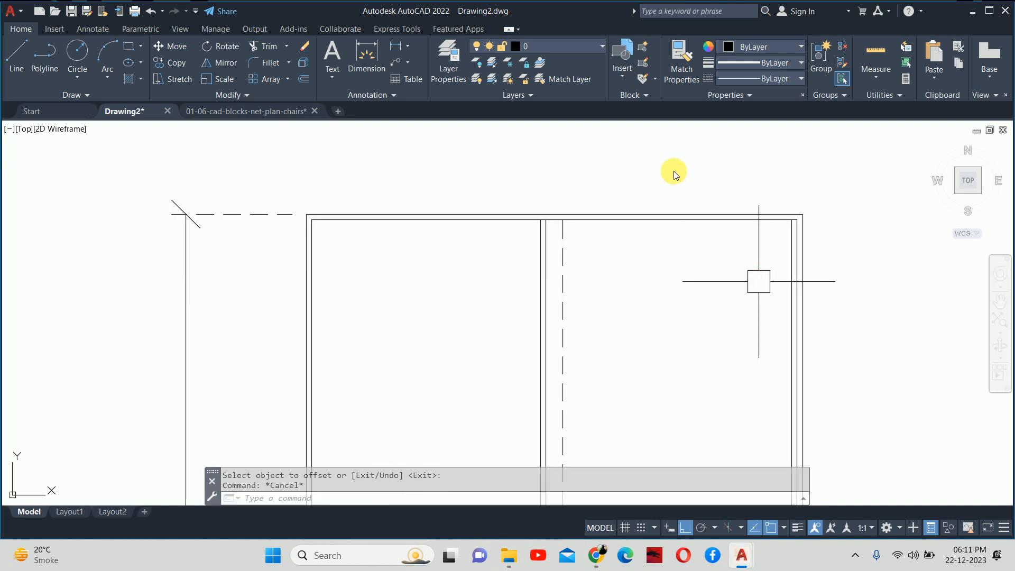
pyautogui.press('Escape')
# - Measure the right door's clear width between the right solid middle line and the new offset line on its right side
pyautogui.moveTo(759, 283); pyautogui.dragTo(670, 209, button='middle')
pyautogui.scroll(-2, 670, 209)
pyautogui.scroll(-2, 617, 254)
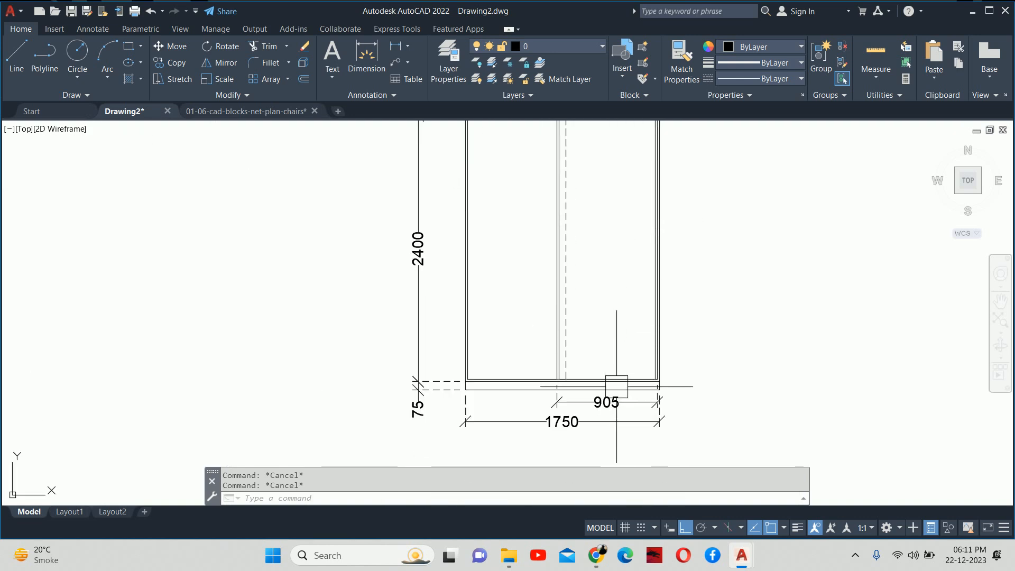
pyautogui.scroll(3, 616, 381)
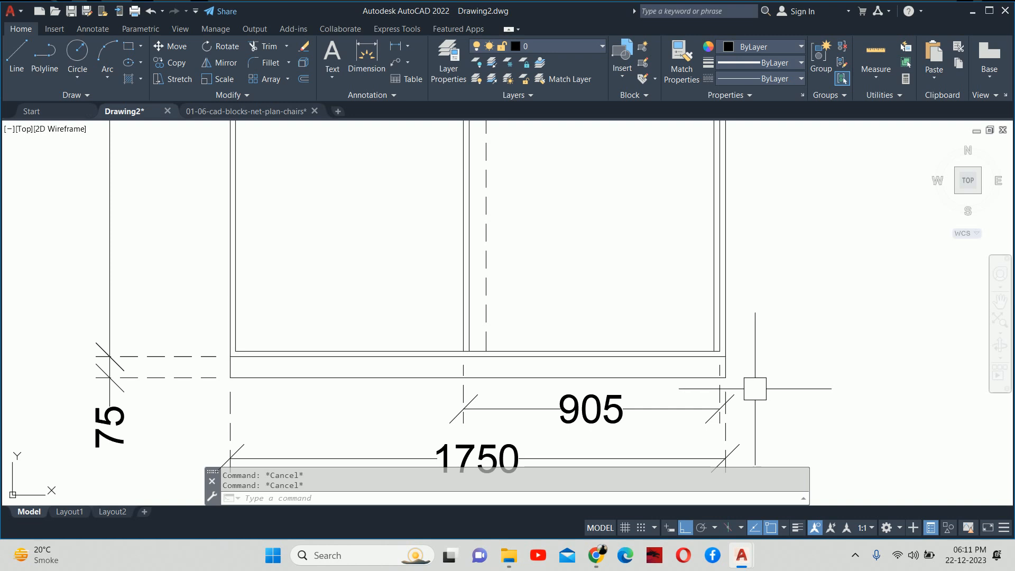
pyautogui.moveTo(605, 369); pyautogui.dragTo(585, 351, button='middle')
pyautogui.write('dli')
pyautogui.press('Return')
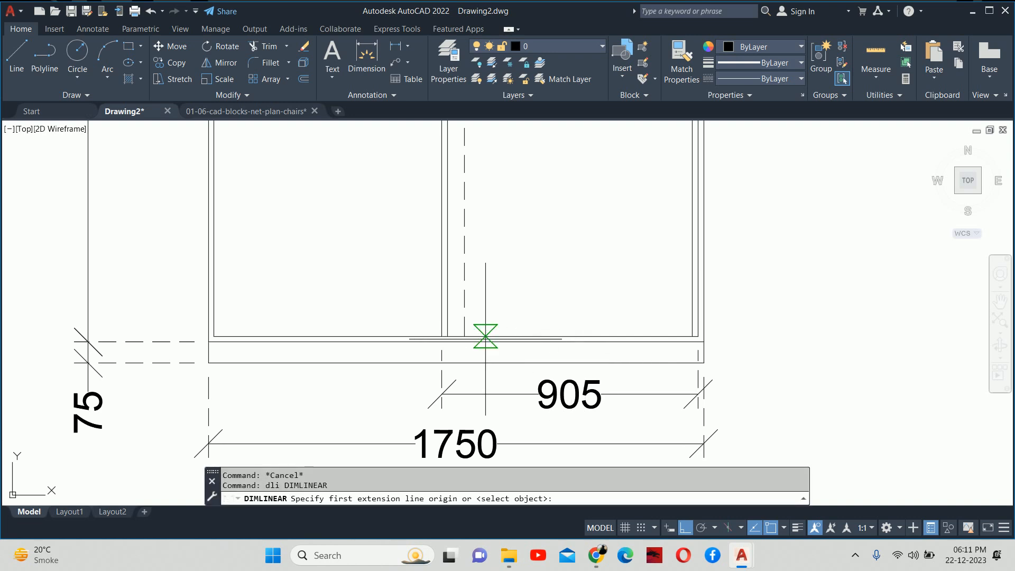
pyautogui.click(447, 336)
pyautogui.click(692, 337)
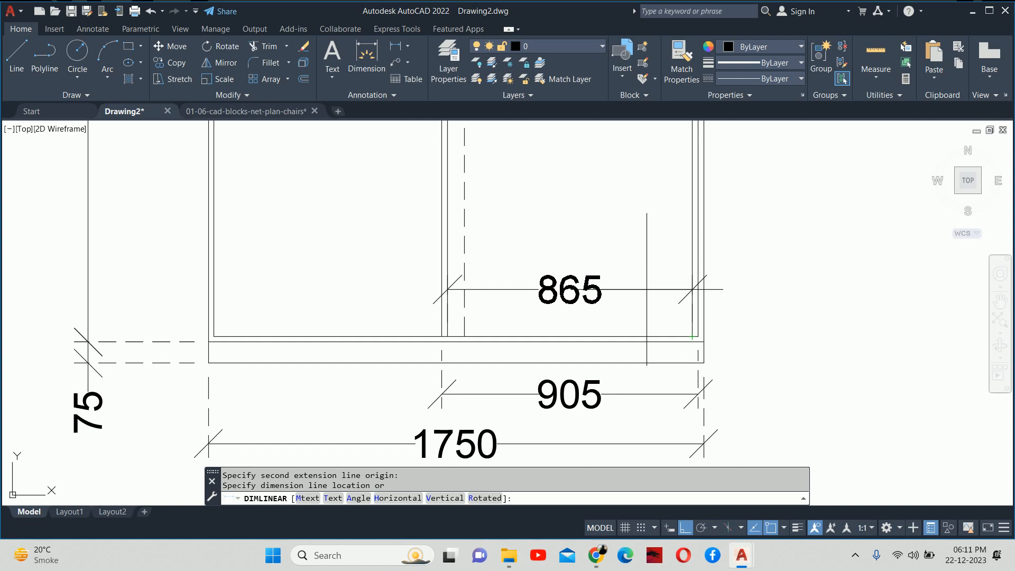
pyautogui.press('Escape')
pyautogui.press('Escape')
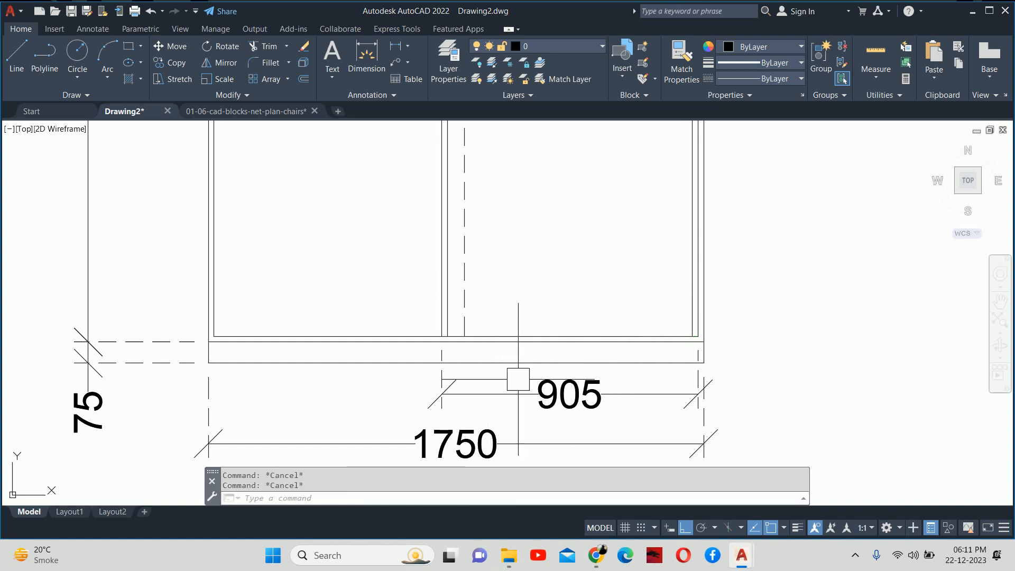
# - Draw a horizontal leader arrow without text inside the right door, pointing left towards the dashed line
pyautogui.scroll(-4, 558, 373)
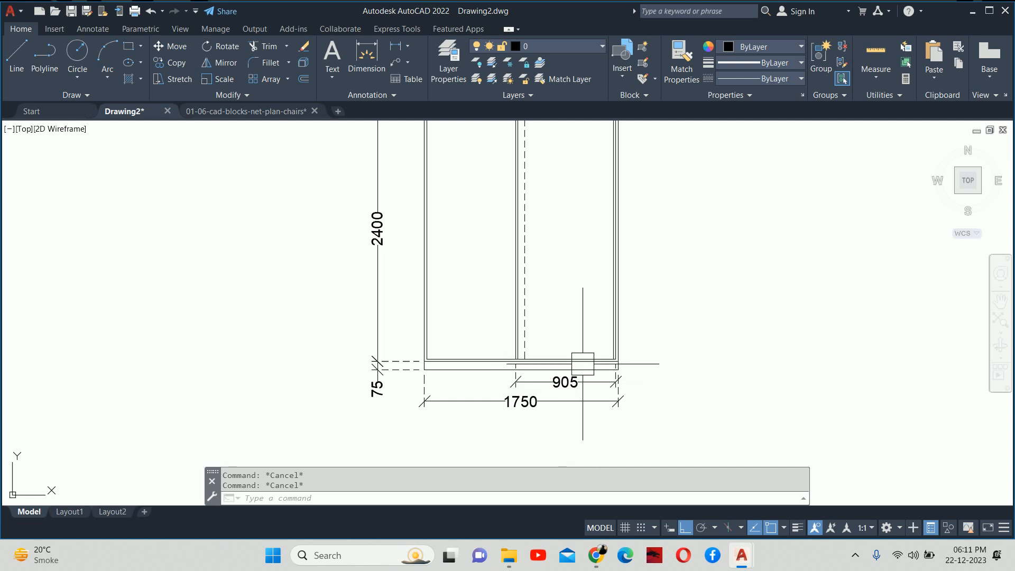
pyautogui.moveTo(565, 356); pyautogui.dragTo(567, 356, button='middle')
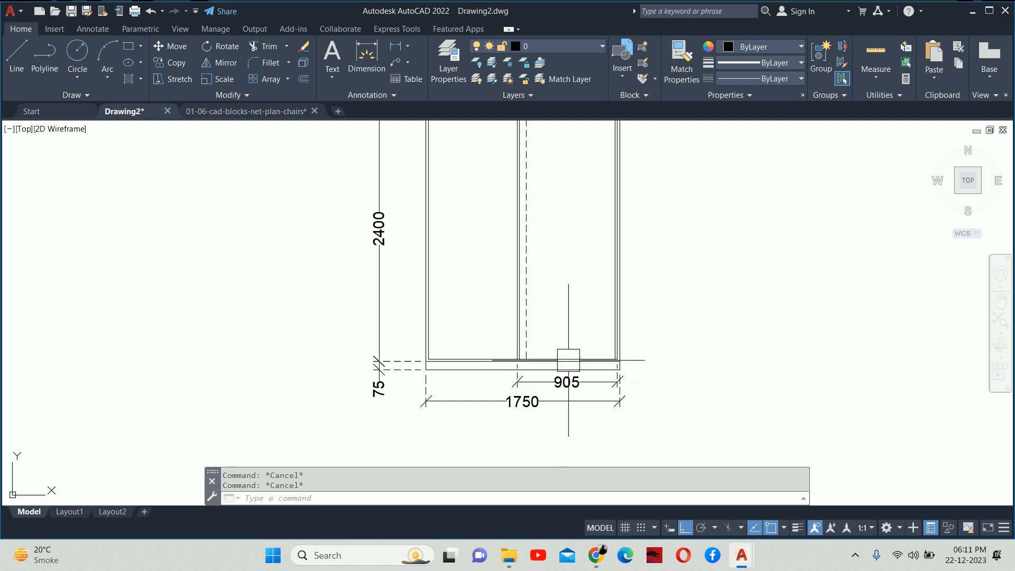
pyautogui.write('le')
pyautogui.press('Return')
pyautogui.scroll(4, 551, 370)
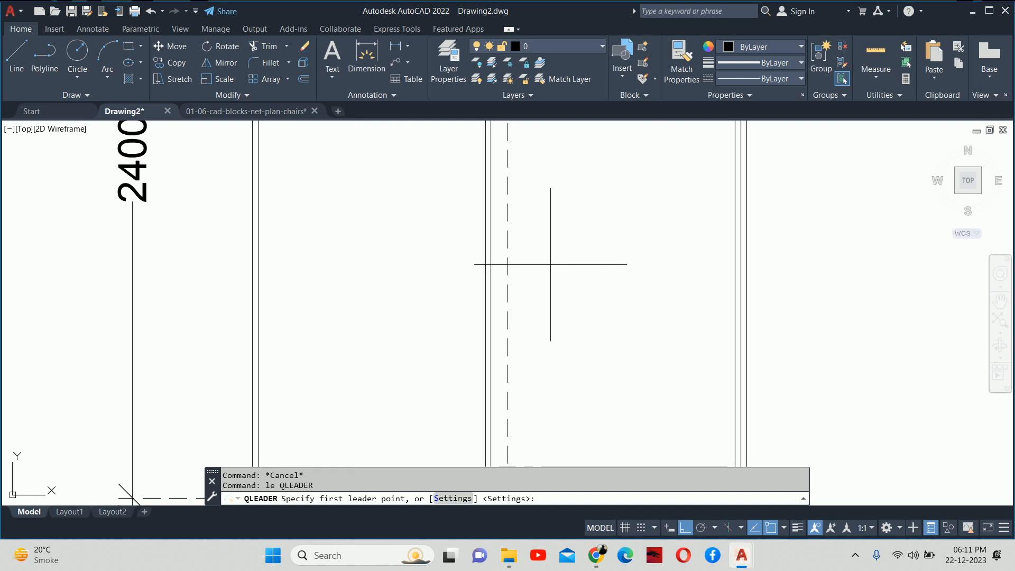
pyautogui.click(528, 268)
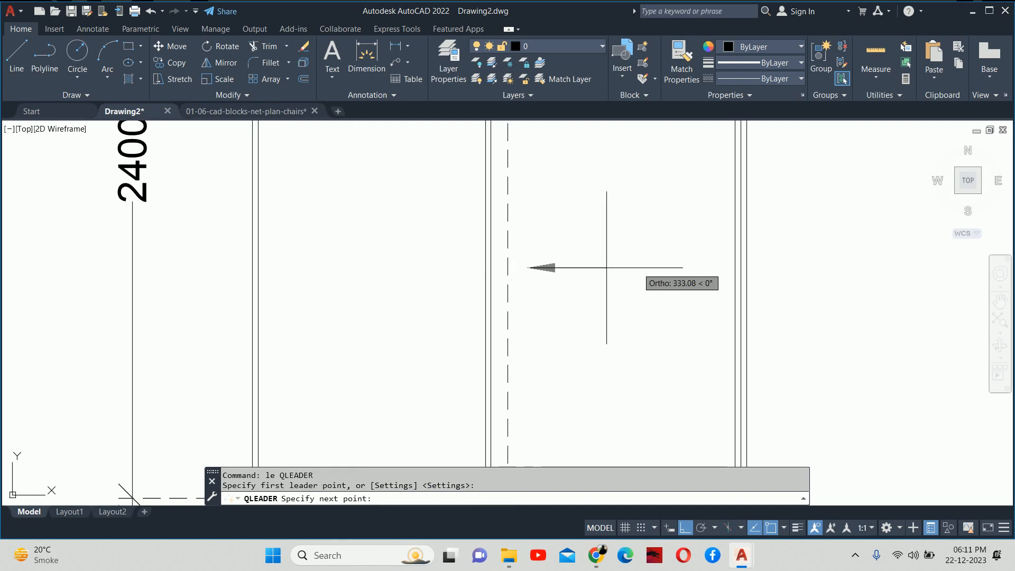
pyautogui.click(682, 268)
pyautogui.press('Escape')
pyautogui.press('Escape')
# - Draw a horizontal leader arrow without text inside the left door, pointing right towards the middle line
pyautogui.moveTo(498, 277); pyautogui.dragTo(665, 382, button='middle')
pyautogui.press('Return')
pyautogui.click(616, 301)
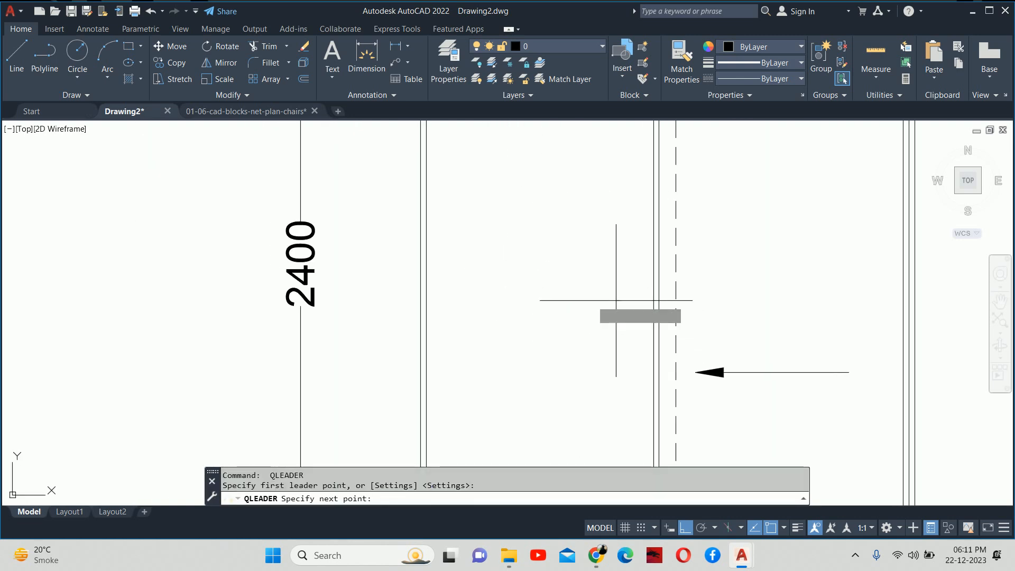
pyautogui.click(489, 301)
pyautogui.press('Escape')
pyautogui.press('Escape')
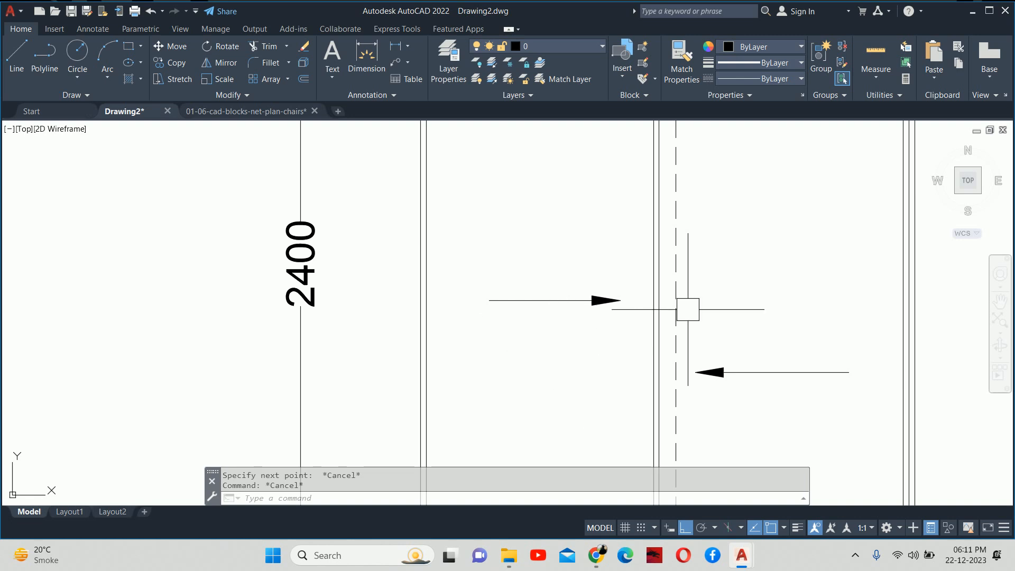
# - Add the text "Top View" with a height of 75 above the 1750 dimension of the cabinet plan
pyautogui.scroll(-8, 848, 311)
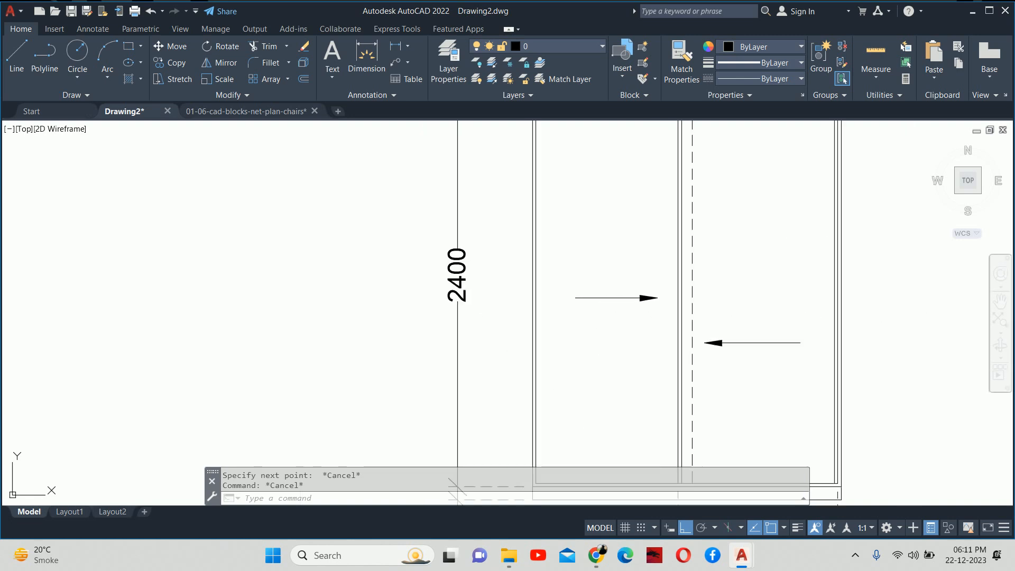
pyautogui.moveTo(709, 304); pyautogui.dragTo(711, 313, button='middle')
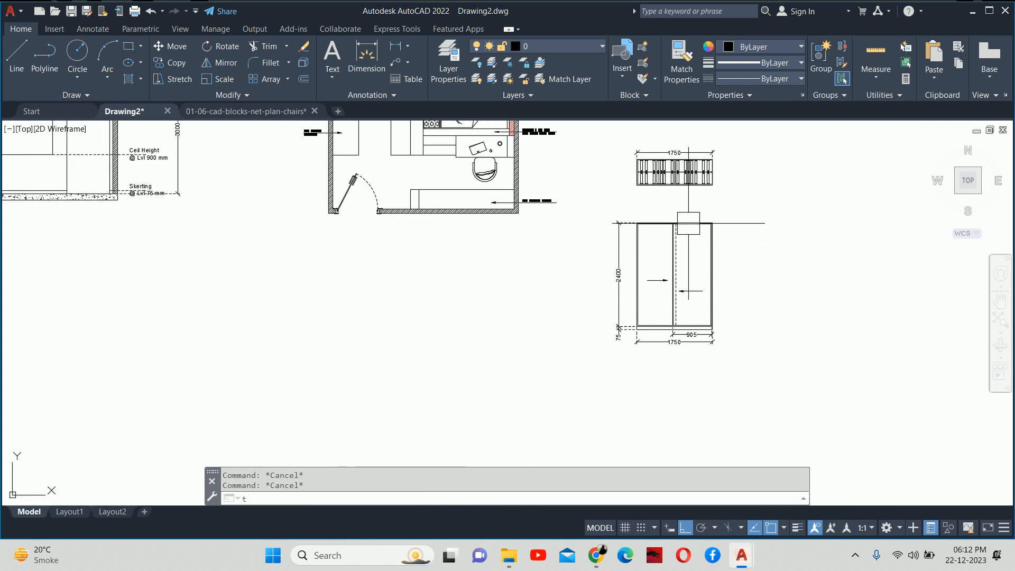
pyautogui.write('t')
pyautogui.press('Return')
pyautogui.scroll(4, 663, 208)
pyautogui.click(643, 203)
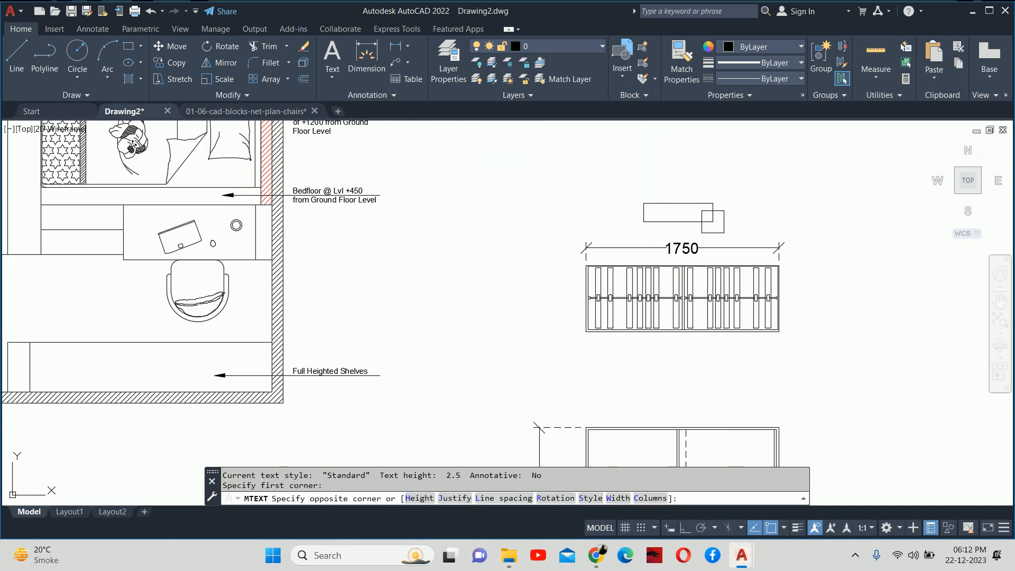
pyautogui.click(738, 241)
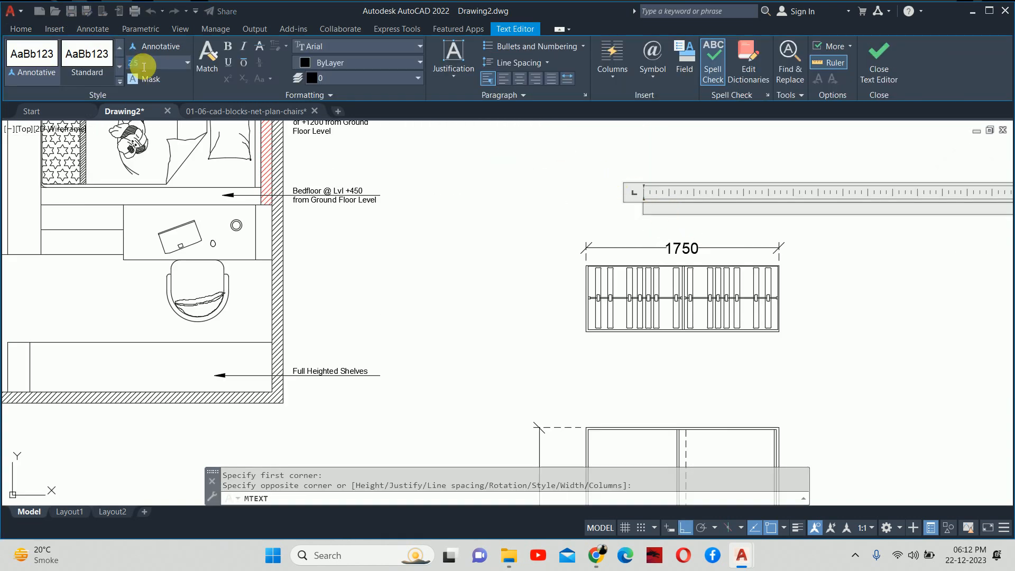
pyautogui.press('Return')
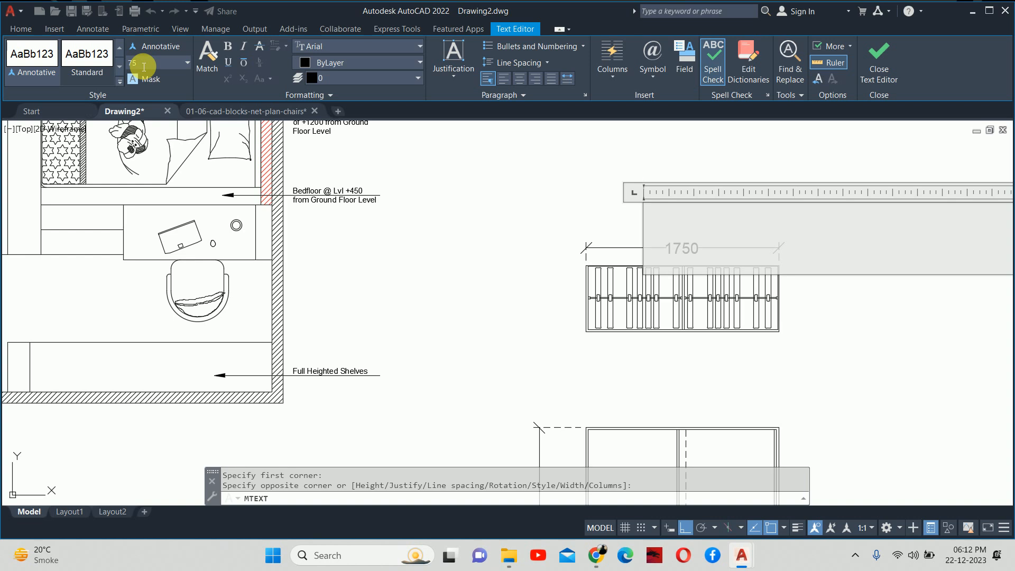
pyautogui.write('Top Vie')
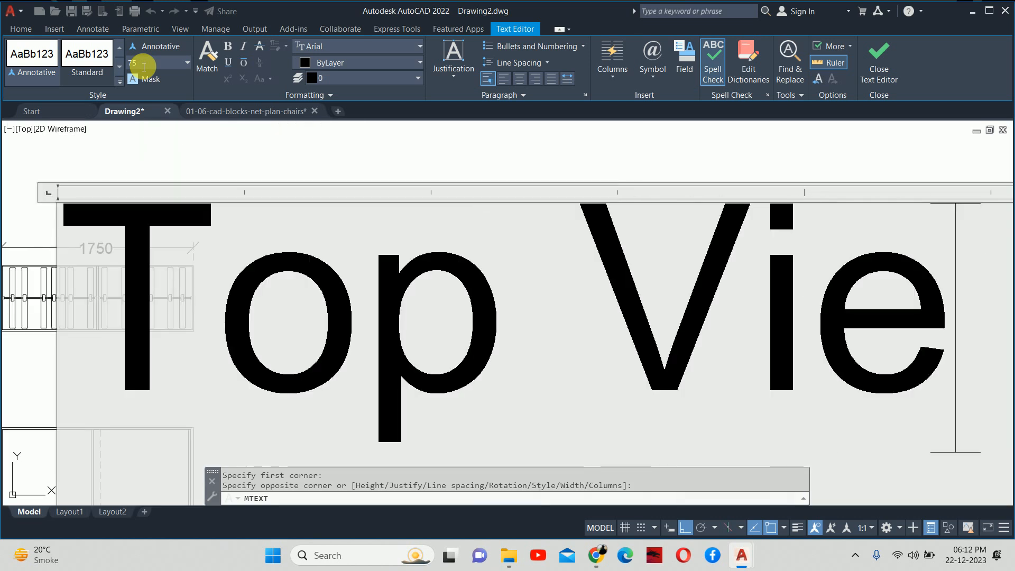
pyautogui.write('w')
pyautogui.press('Escape')
# - Move the "Top View" label straight down, closer to the plan's 1750 dimension
pyautogui.moveTo(339, 173); pyautogui.dragTo(501, 257, button='middle')
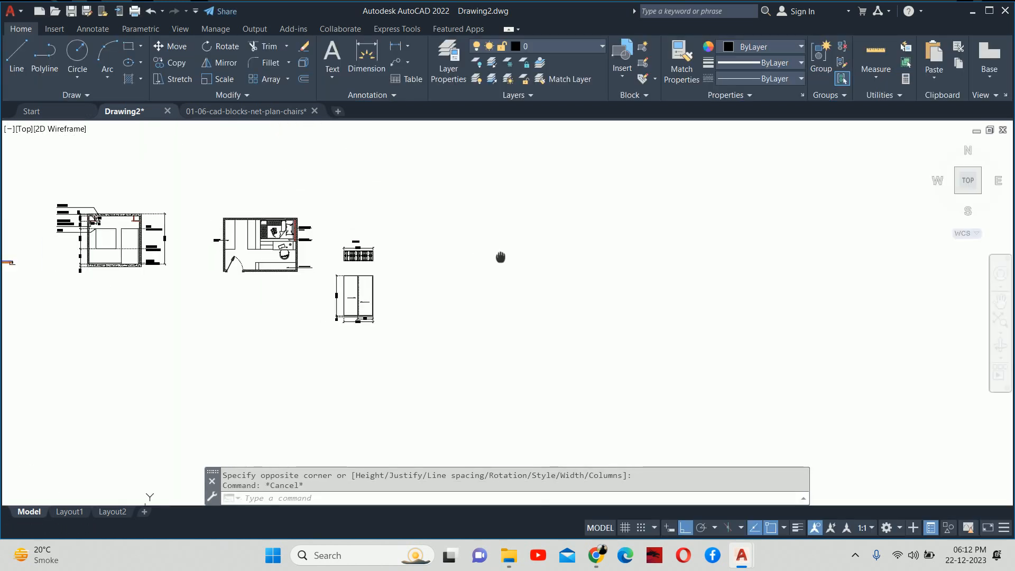
pyautogui.scroll(5, 333, 253)
pyautogui.press('Escape')
pyautogui.write('m')
pyautogui.press('Return')
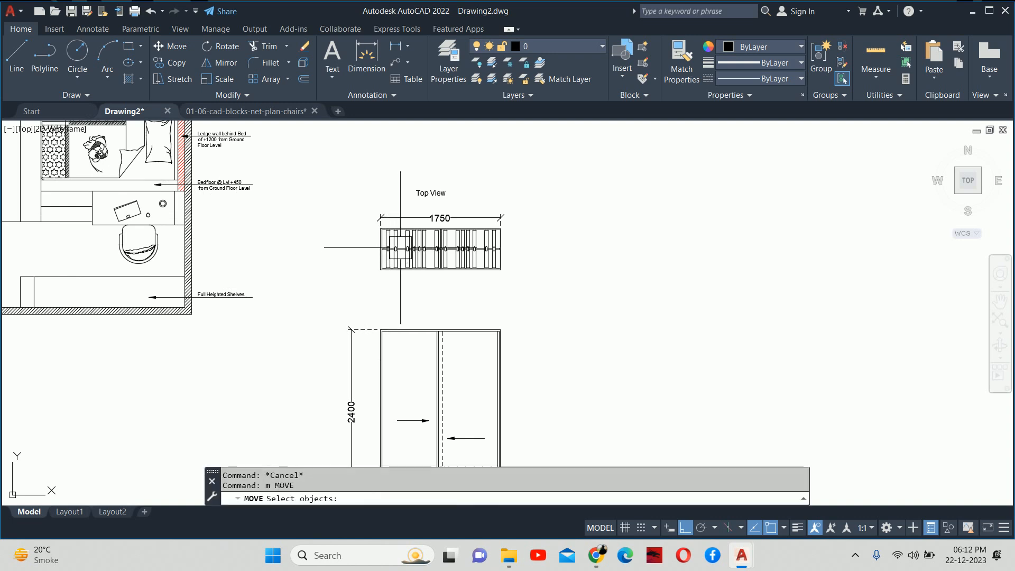
pyautogui.press('Return')
pyautogui.click(581, 218)
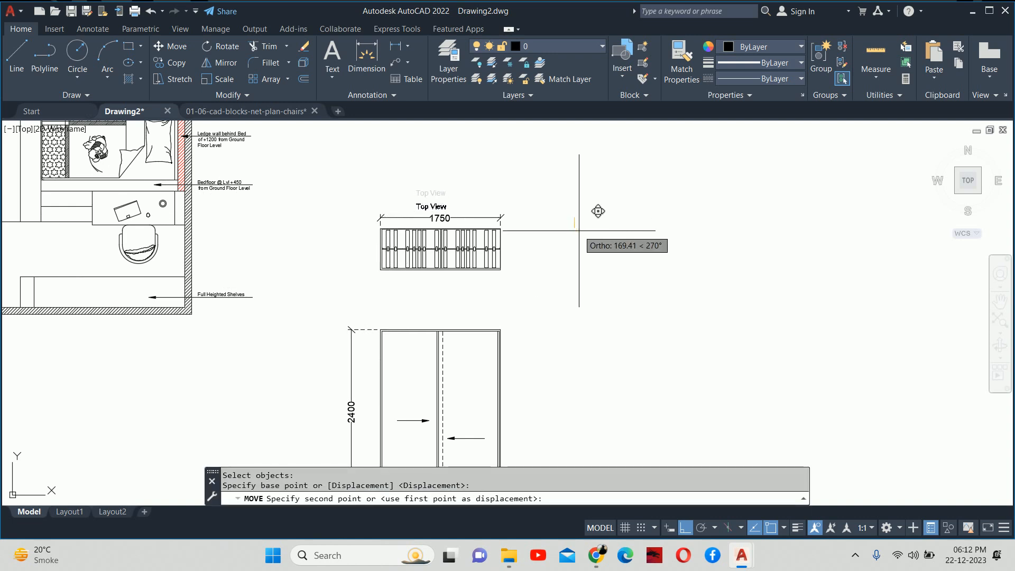
pyautogui.click(580, 227)
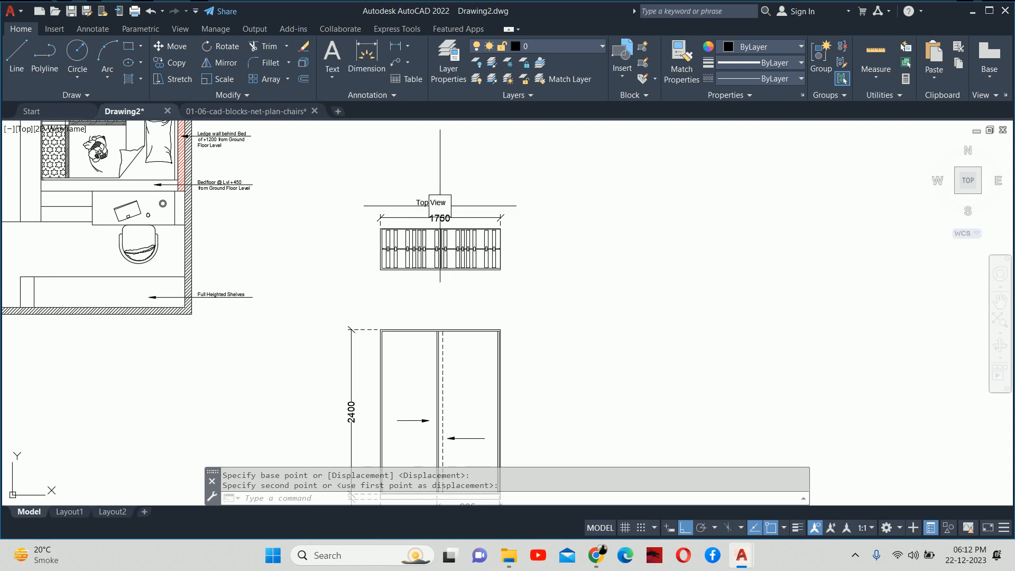
# - Move the "Top View" label straight down to just below the cabinet plan
pyautogui.click(455, 201)
pyautogui.write('m')
pyautogui.press('Return')
pyautogui.click(631, 259)
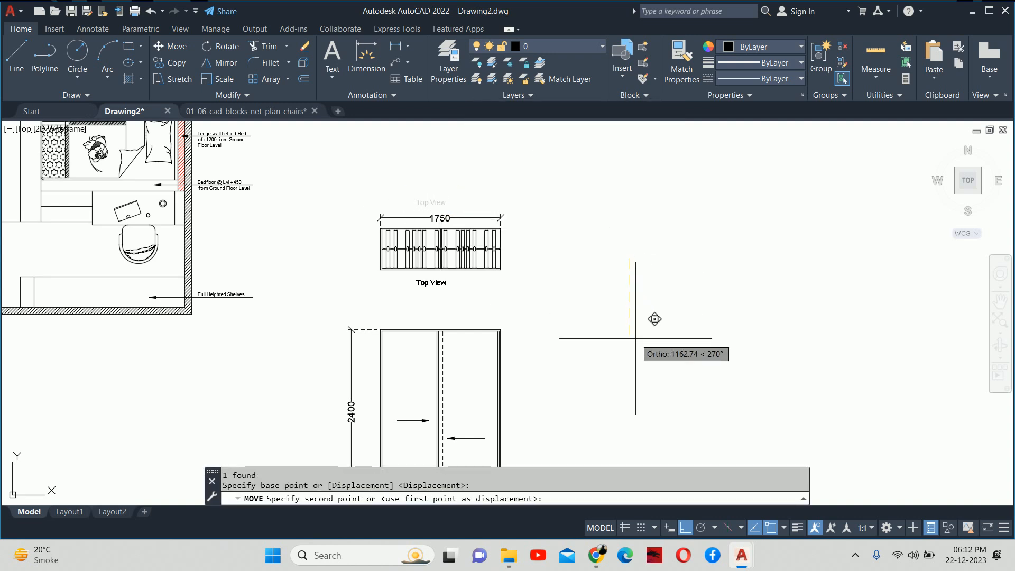
pyautogui.click(637, 333)
pyautogui.press('Escape')
# - Shift the "Top View" label slightly to the right to centre it beneath the plan
pyautogui.scroll(2, 370, 296)
pyautogui.write('m')
pyautogui.press('Return')
pyautogui.click(518, 257)
pyautogui.press('Return')
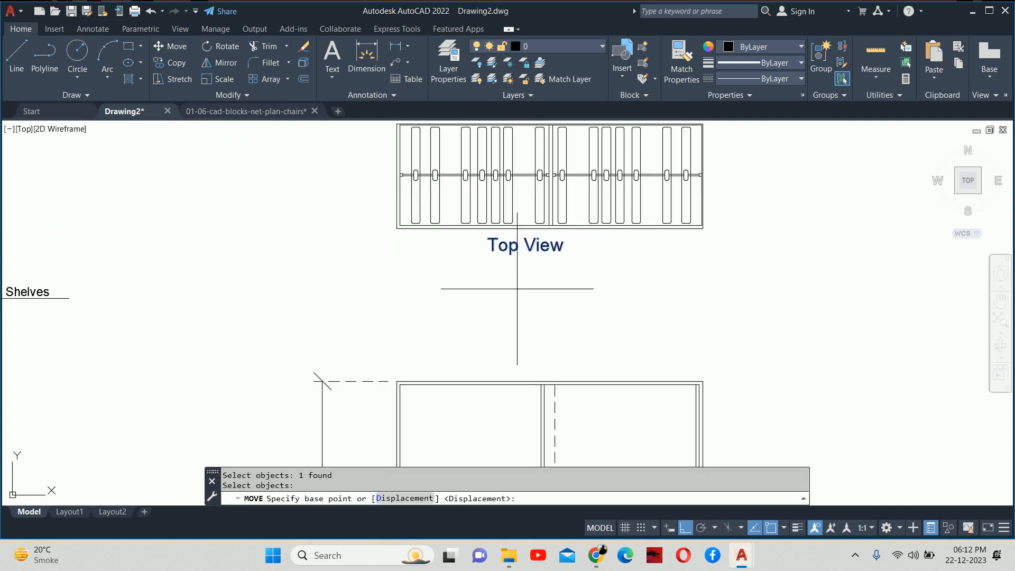
pyautogui.click(518, 290)
pyautogui.press('Escape')
# - Copy the "Top View" label straight down to below the 1750 dimension of the front elevation
pyautogui.write('c')
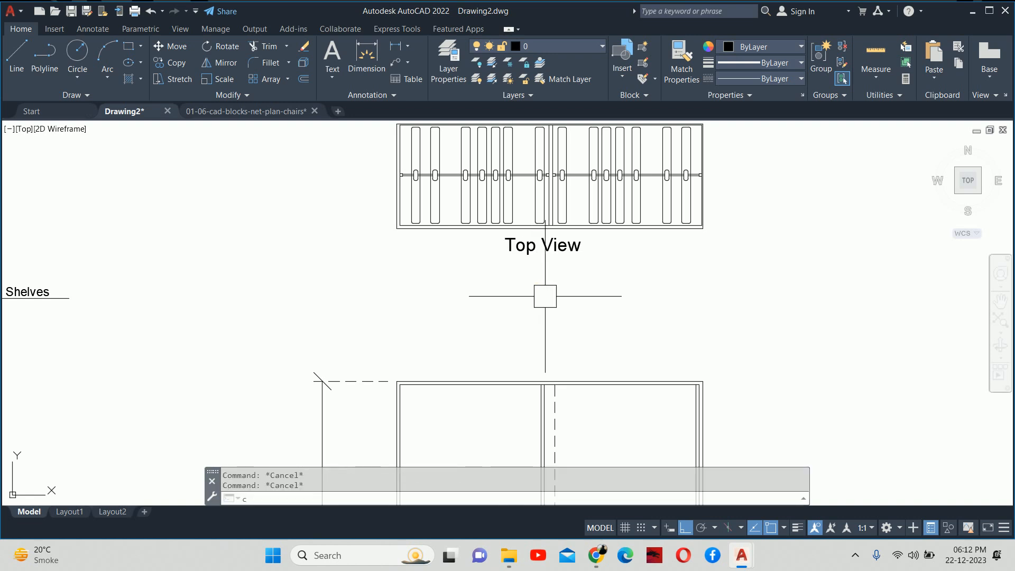
pyautogui.write('o')
pyautogui.press('Return')
pyautogui.click(542, 253)
pyautogui.press('Return')
pyautogui.click(591, 279)
pyautogui.moveTo(671, 409); pyautogui.dragTo(648, 126, button='middle')
pyautogui.moveTo(720, 453); pyautogui.dragTo(698, 154, button='middle')
pyautogui.scroll(-2, 698, 154)
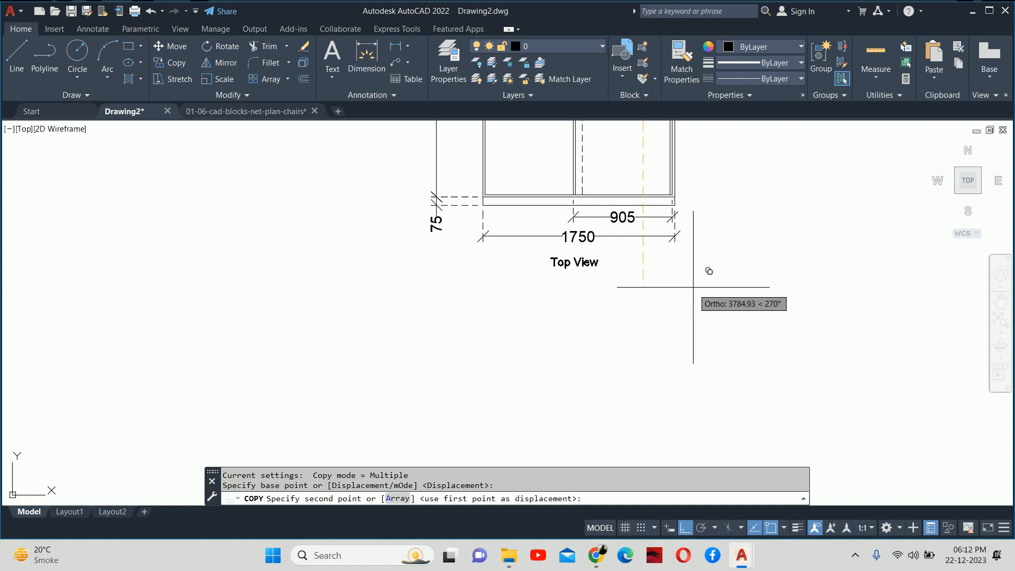
pyautogui.click(693, 287)
pyautogui.press('Escape')
# - Change the copied label's text under the elevation to "Front View"
pyautogui.doubleClick(572, 267)
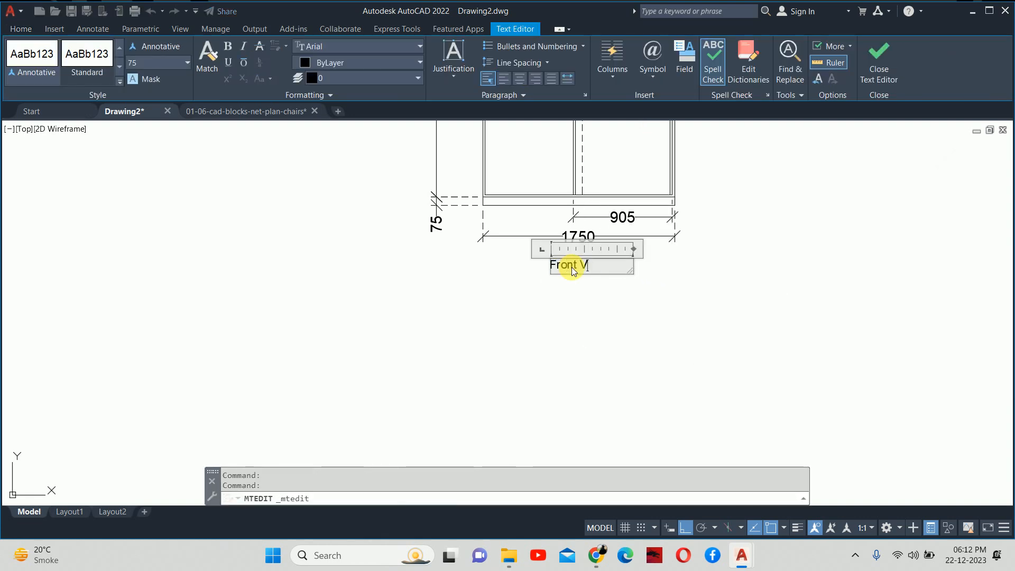
pyautogui.click(581, 389)
pyautogui.press('Escape')
pyautogui.press('Escape')
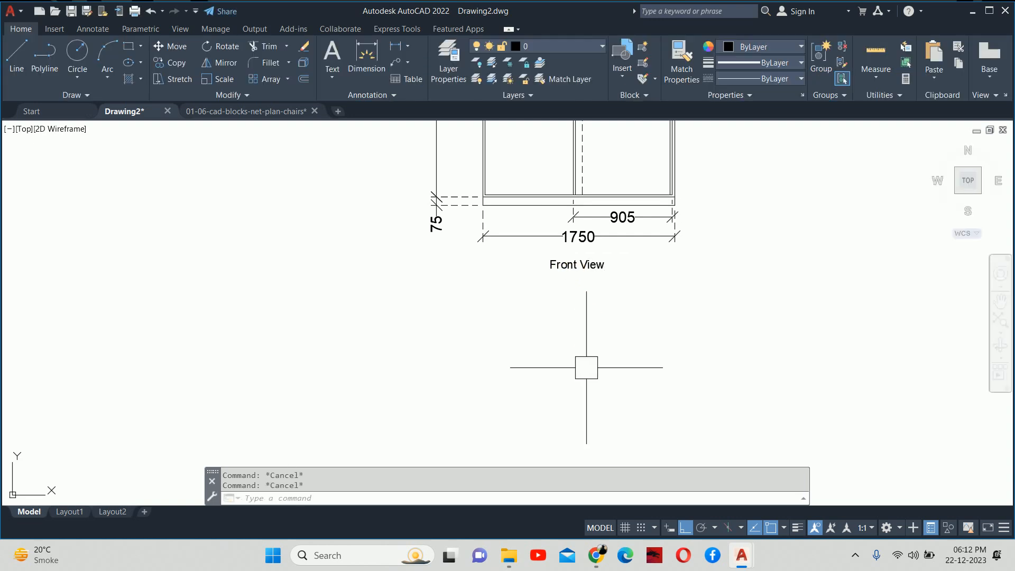
# - Copy the elevation's outer rectangle and bottom skirting line straight down to below the "Front View" label
pyautogui.scroll(-3, 585, 386)
pyautogui.scroll(-3, 601, 270)
pyautogui.write('co')
pyautogui.press('Return')
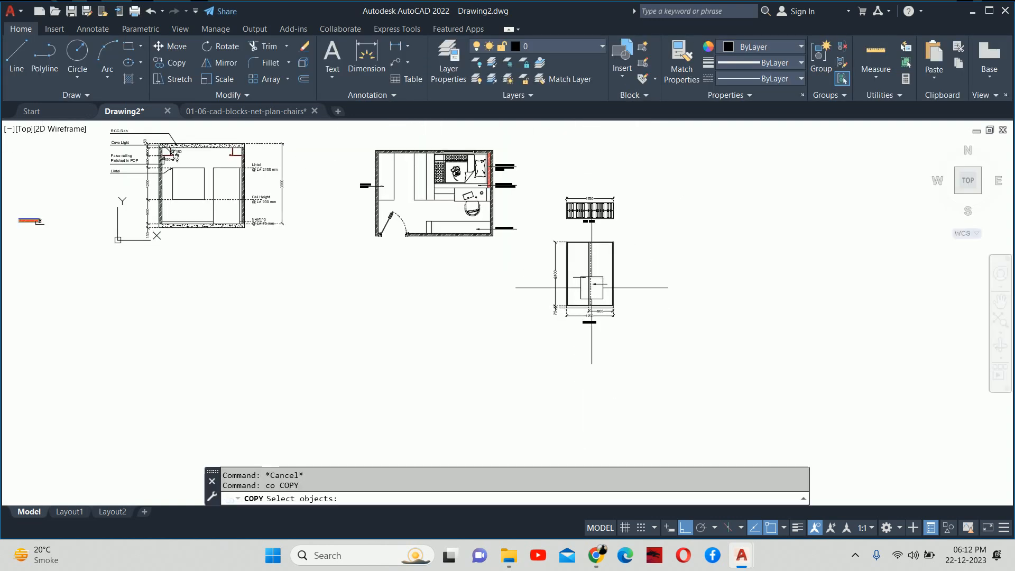
pyautogui.scroll(6, 576, 311)
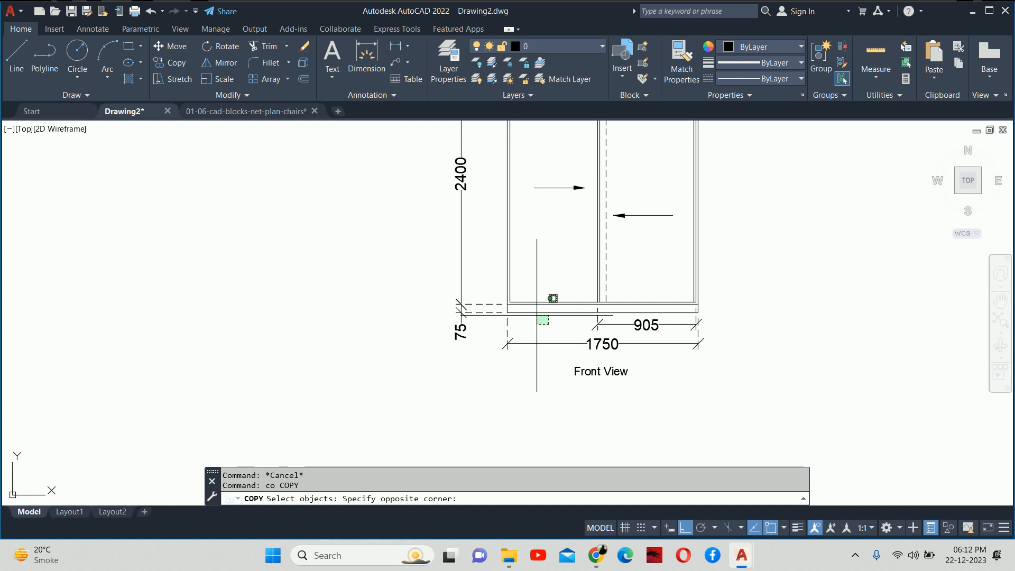
pyautogui.click(534, 309)
pyautogui.scroll(4, 535, 309)
pyautogui.click(531, 308)
pyautogui.scroll(-6, 527, 305)
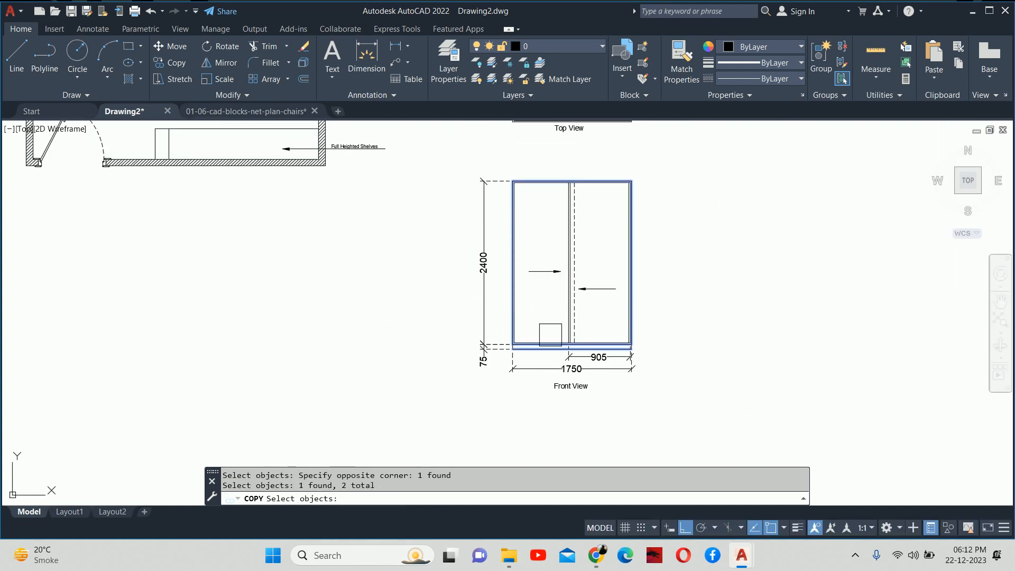
pyautogui.press('Return')
pyautogui.click(707, 286)
pyautogui.moveTo(710, 347); pyautogui.dragTo(723, 131, button='middle')
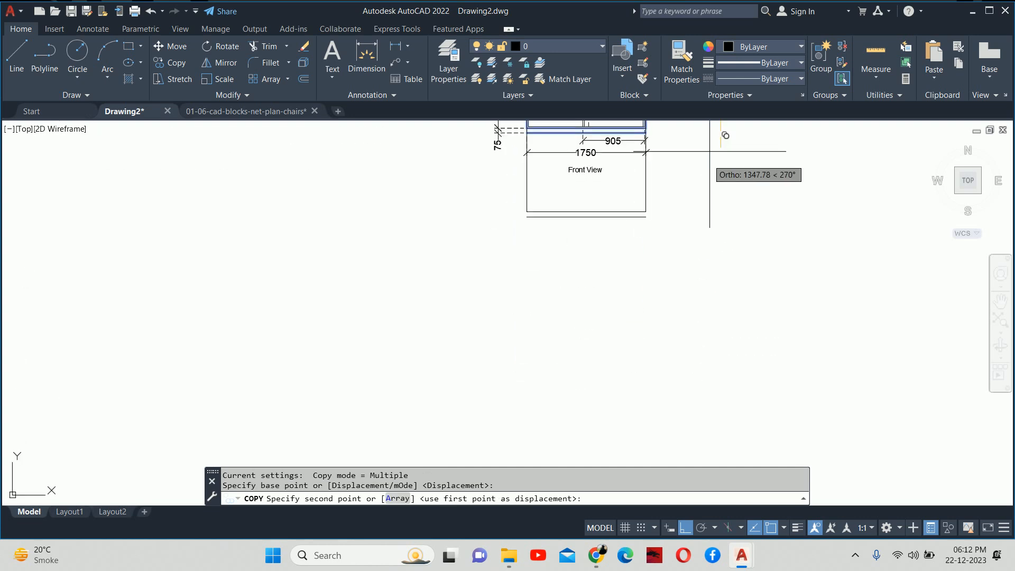
pyautogui.click(706, 308)
pyautogui.press('Escape')
pyautogui.press('Escape')
pyautogui.press('Escape')
# - Draw short vertical lines at both ends of the copied skirting to join it to the rectangle
pyautogui.write('l')
pyautogui.press('Return')
pyautogui.scroll(2, 550, 390)
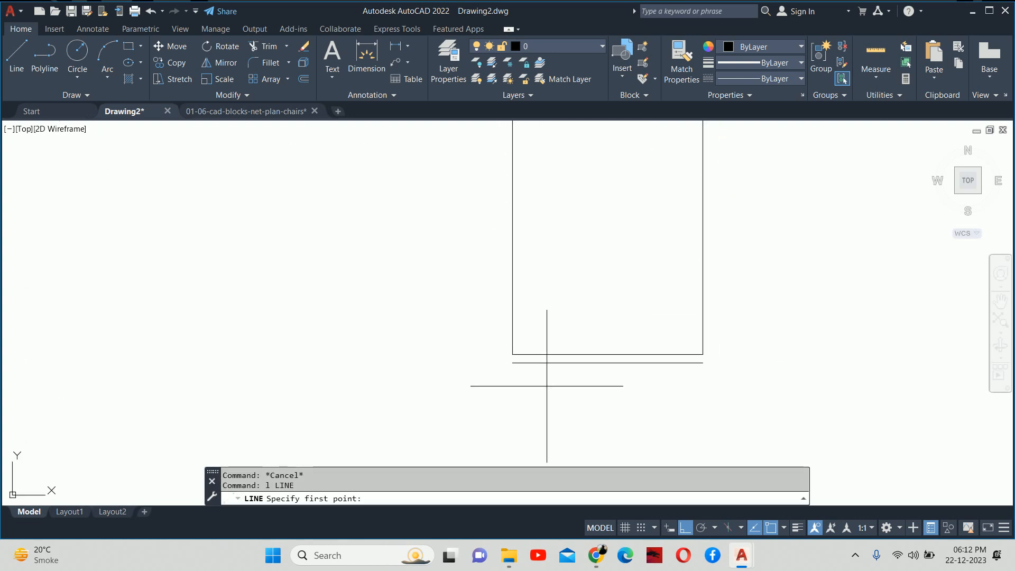
pyautogui.click(513, 355)
pyautogui.press('Escape')
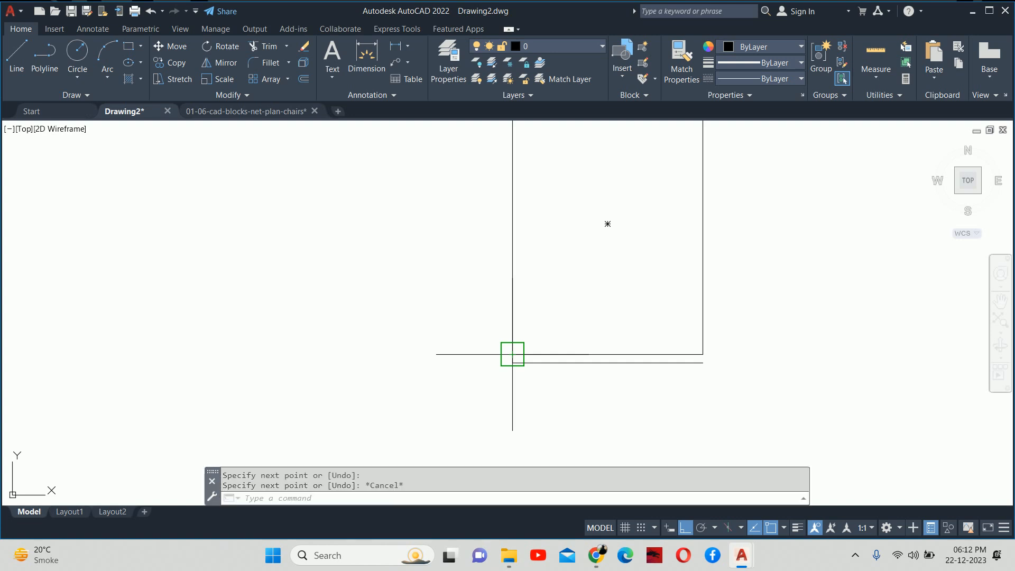
pyautogui.press('Escape')
pyautogui.press('Return')
pyautogui.click(703, 355)
pyautogui.press('Escape')
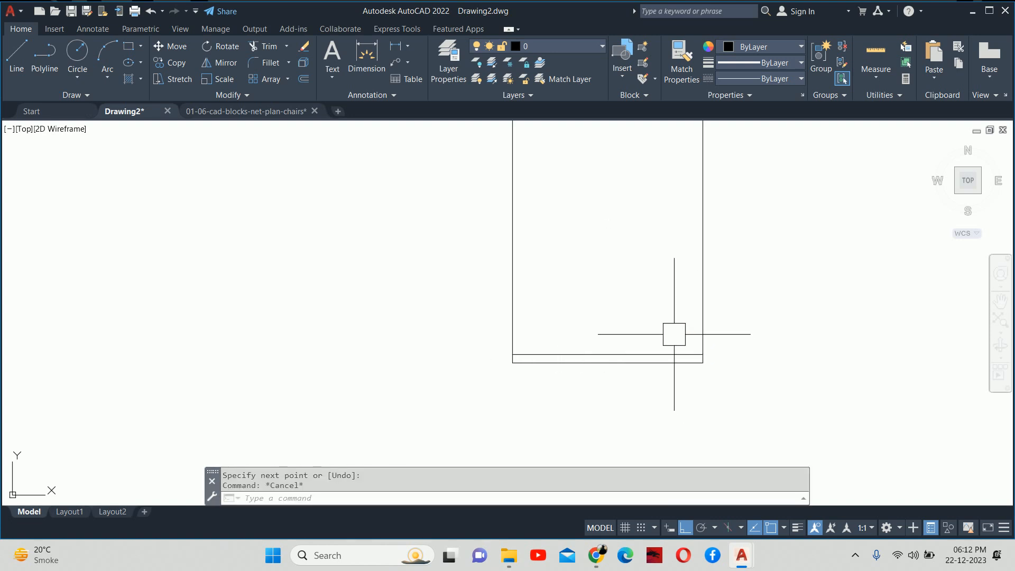
# - Offset the copied outer rectangle inward by 20 to form the cabinet frame
pyautogui.moveTo(665, 315); pyautogui.dragTo(645, 350, button='middle')
pyautogui.write('o')
pyautogui.press('Return')
pyautogui.write('20')
pyautogui.press('Return')
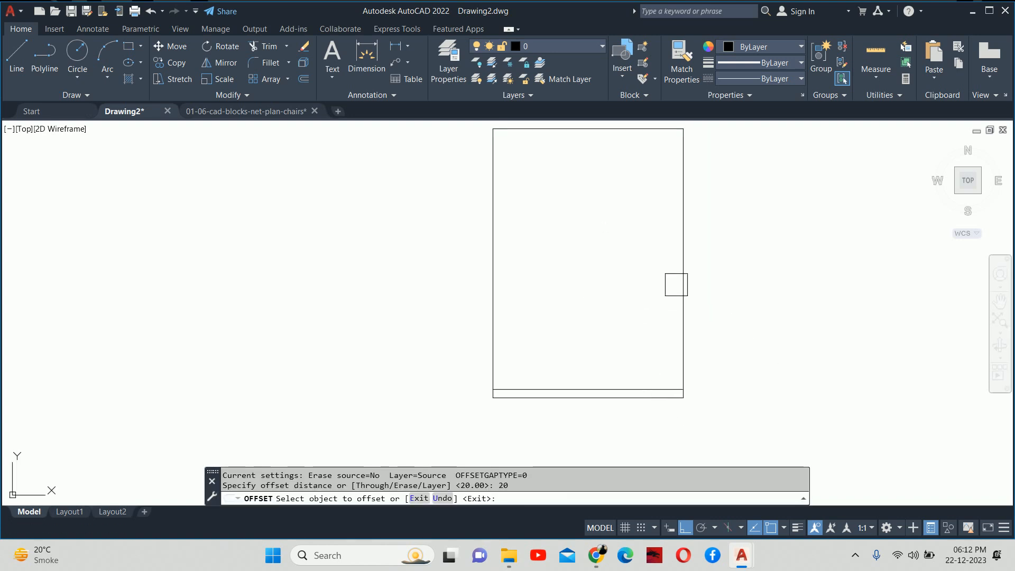
pyautogui.click(678, 284)
pyautogui.click(612, 295)
pyautogui.press('Escape')
pyautogui.press('Escape')
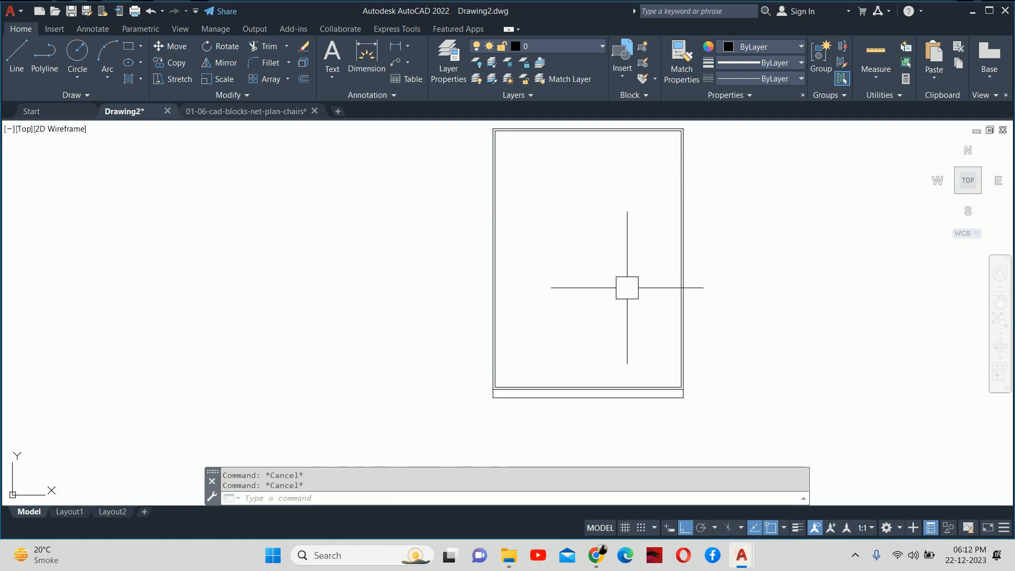
# - Explode the inner frame rectangle of the copied cabinet outline into separate lines
pyautogui.moveTo(591, 269); pyautogui.dragTo(586, 310, button='middle')
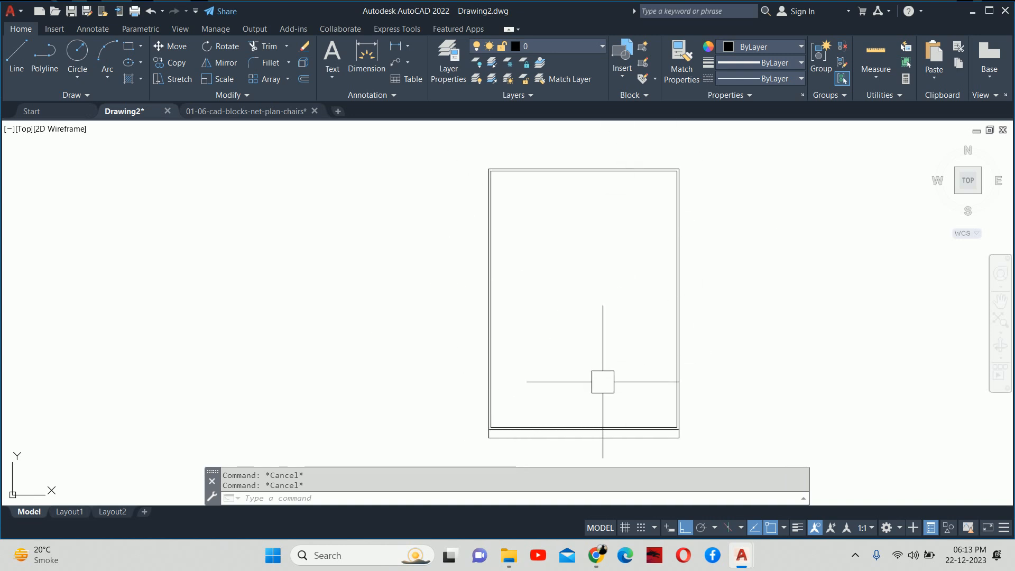
pyautogui.write('x')
pyautogui.press('Return')
pyautogui.scroll(4, 532, 426)
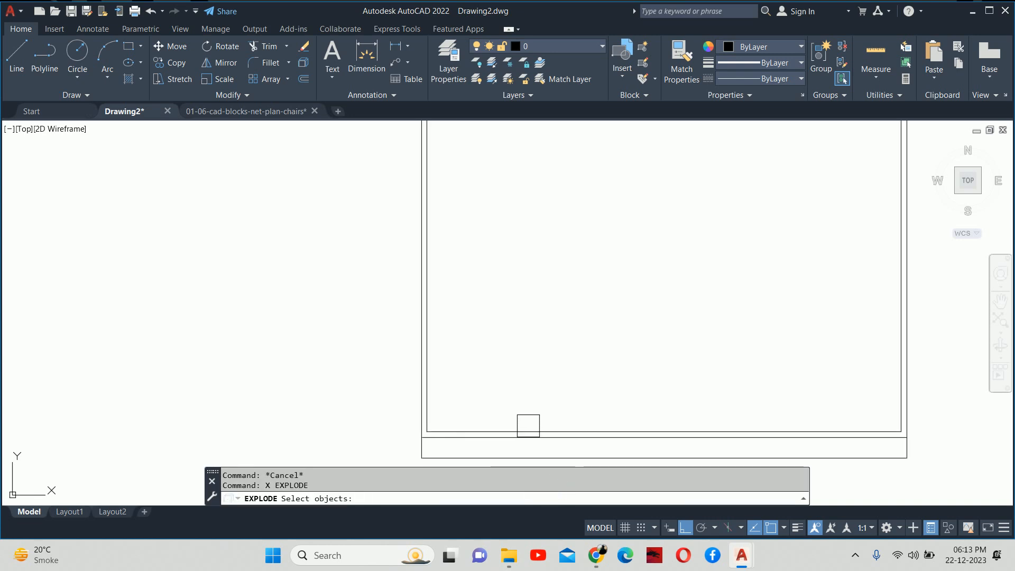
pyautogui.click(528, 422)
pyautogui.press('Escape')
pyautogui.scroll(-4, 537, 407)
pyautogui.press('Escape')
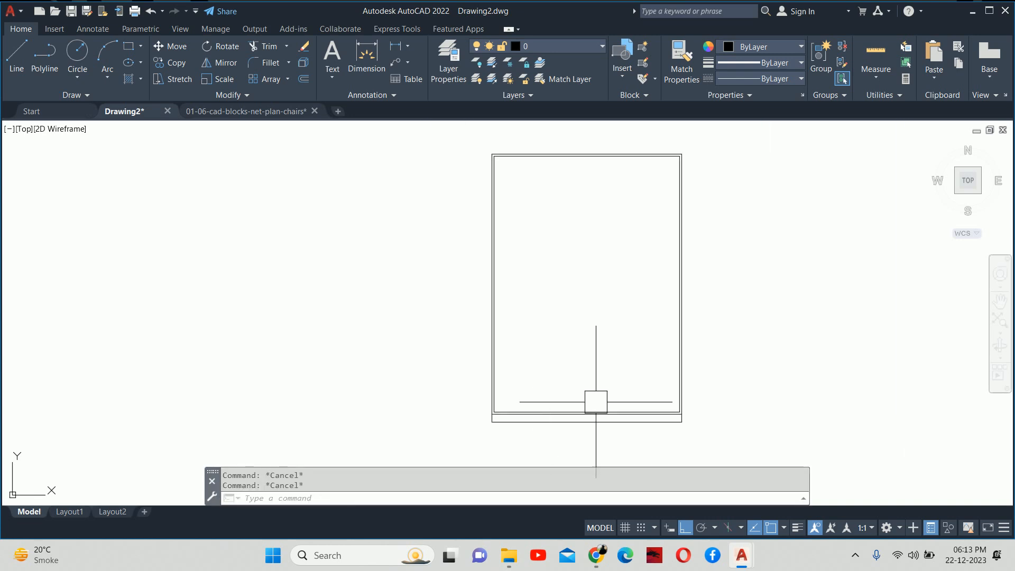
# - Offset the inner frame's bottom line upward by 25
pyautogui.write('o')
pyautogui.press('Return')
pyautogui.write('25')
pyautogui.press('Return')
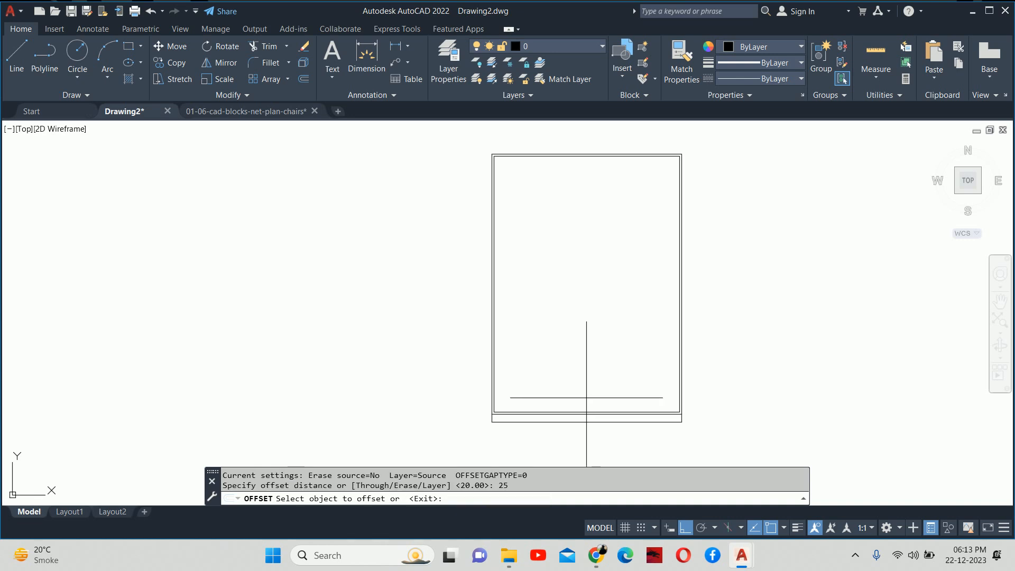
pyautogui.scroll(5, 581, 417)
pyautogui.click(542, 394)
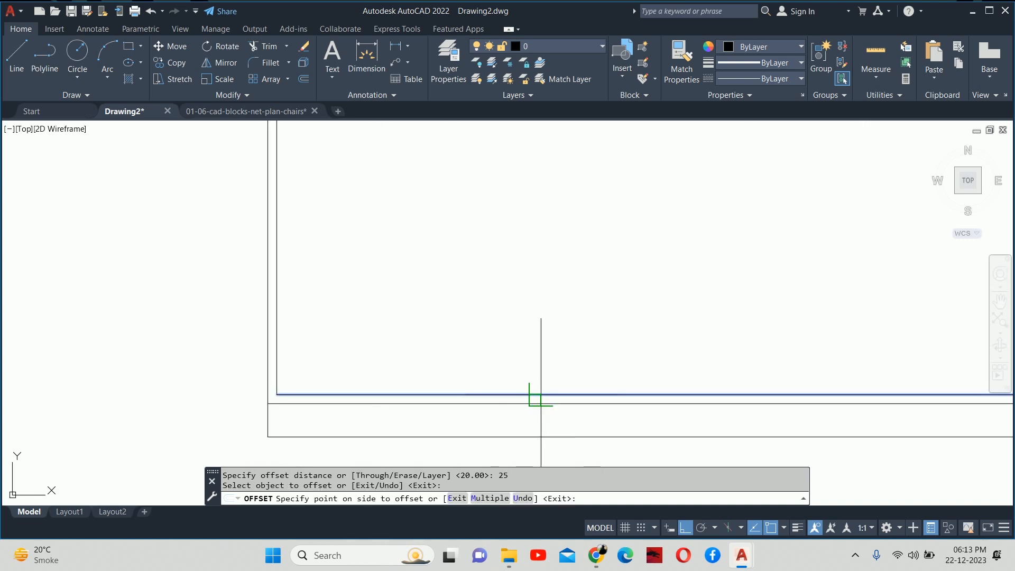
pyautogui.click(550, 338)
pyautogui.scroll(-5, 551, 333)
# - Offset the inner frame's top line downward by the same distance of 25
pyautogui.moveTo(565, 314); pyautogui.dragTo(587, 388, button='middle')
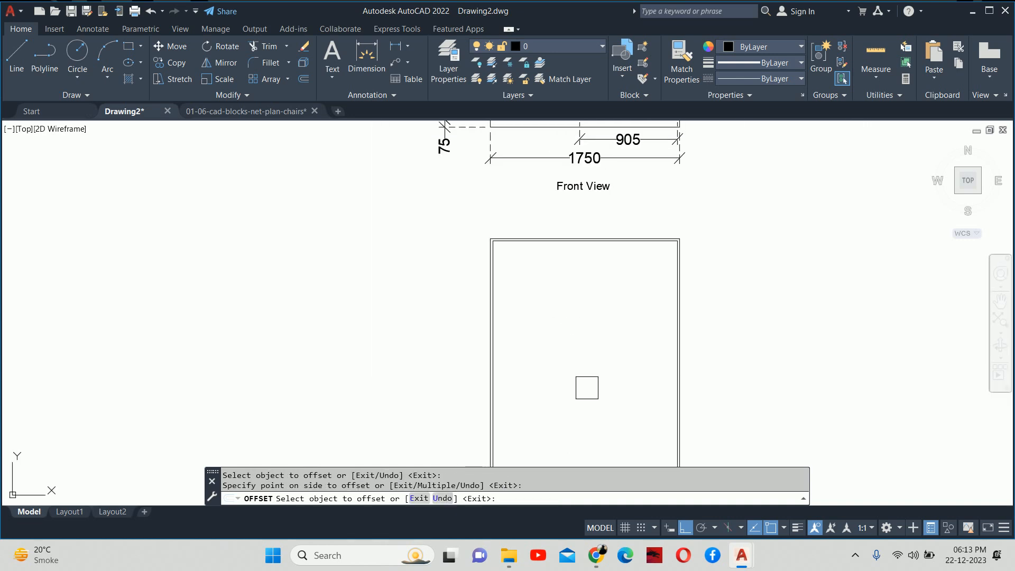
pyautogui.scroll(4, 569, 240)
pyautogui.click(567, 228)
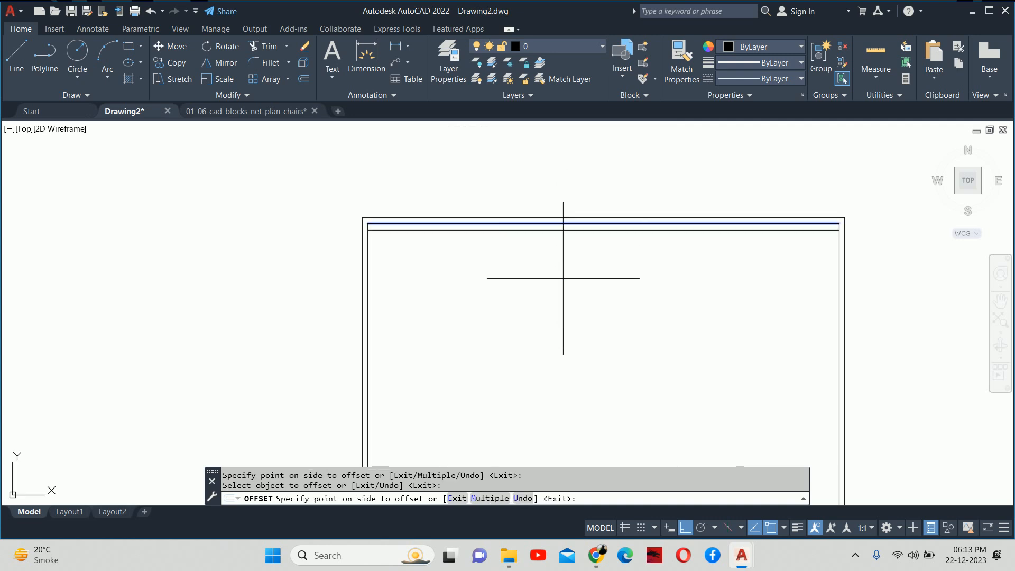
pyautogui.click(566, 283)
pyautogui.press('Escape')
pyautogui.press('Escape')
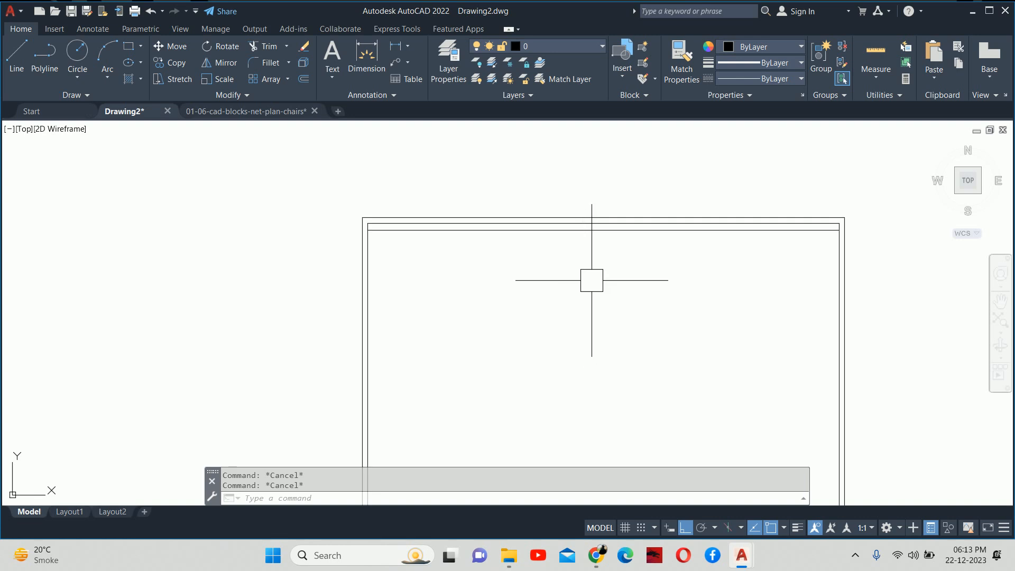
pyautogui.scroll(-5, 594, 279)
pyautogui.moveTo(577, 319); pyautogui.dragTo(575, 258, button='middle')
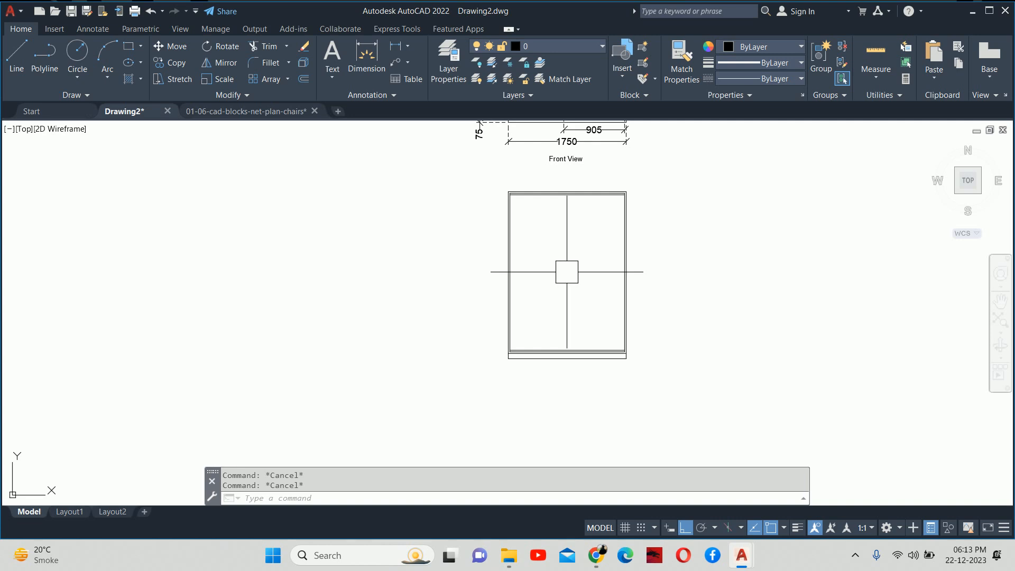
pyautogui.write('l')
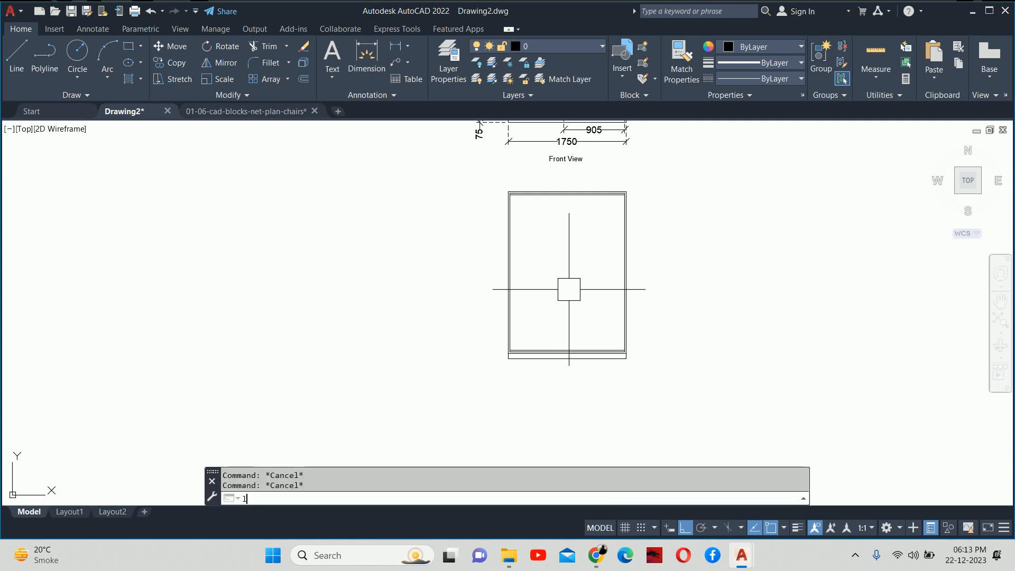
pyautogui.press('Return')
pyautogui.scroll(2, 571, 306)
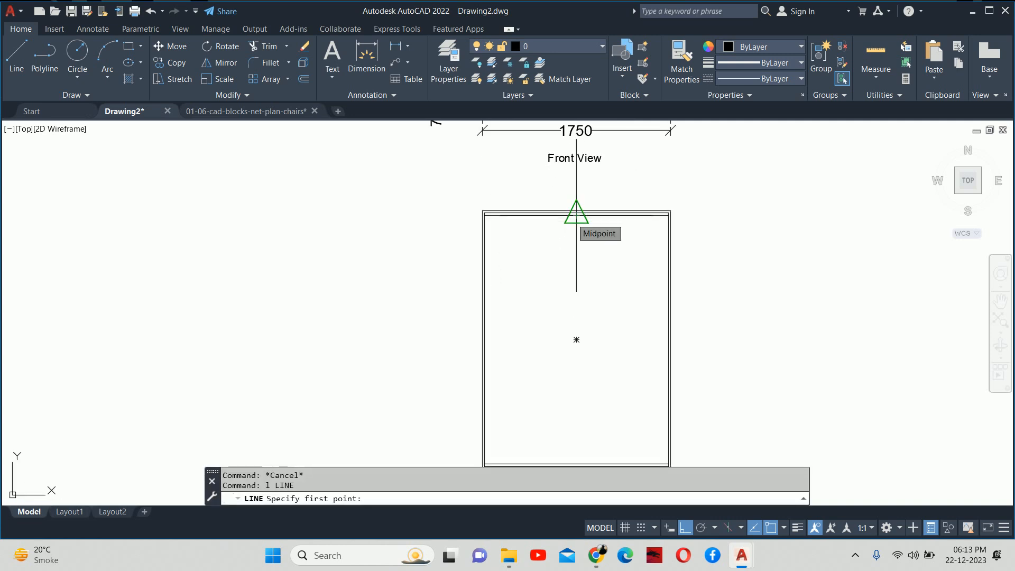
pyautogui.scroll(-2, 574, 230)
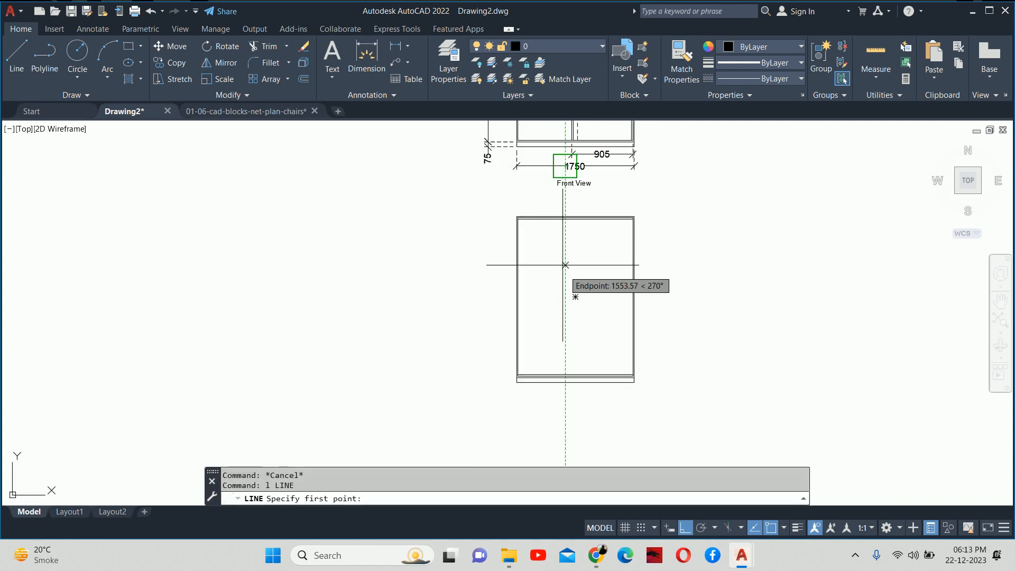
pyautogui.scroll(-2, 573, 291)
pyautogui.moveTo(573, 290); pyautogui.dragTo(576, 341, button='middle')
pyautogui.scroll(-1, 578, 263)
pyautogui.press('Escape')
pyautogui.press('Escape')
# - Draw two vertical construction lines through both edges of the top view's central partition
pyautogui.scroll(6, 601, 279)
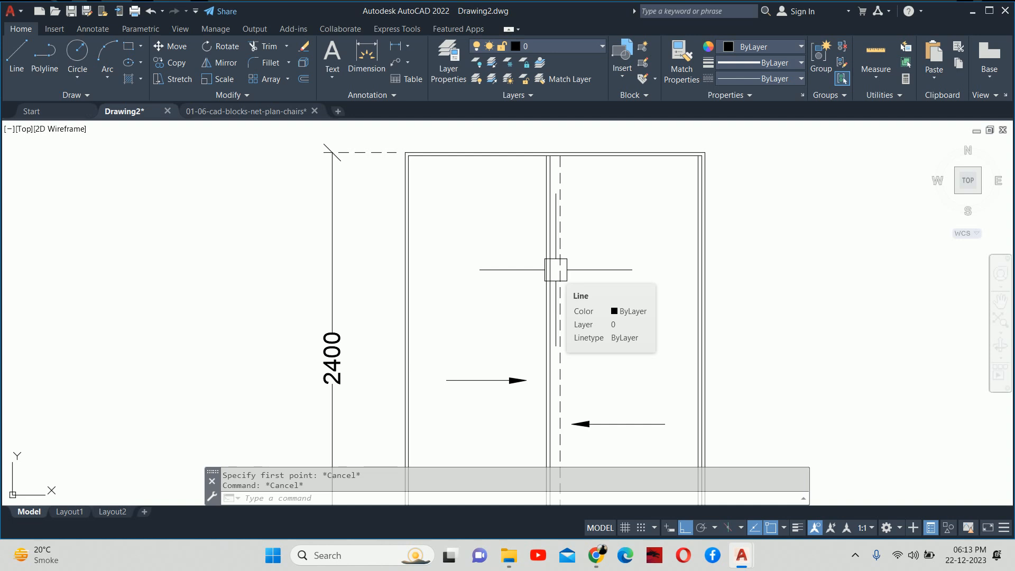
pyautogui.scroll(-6, 577, 254)
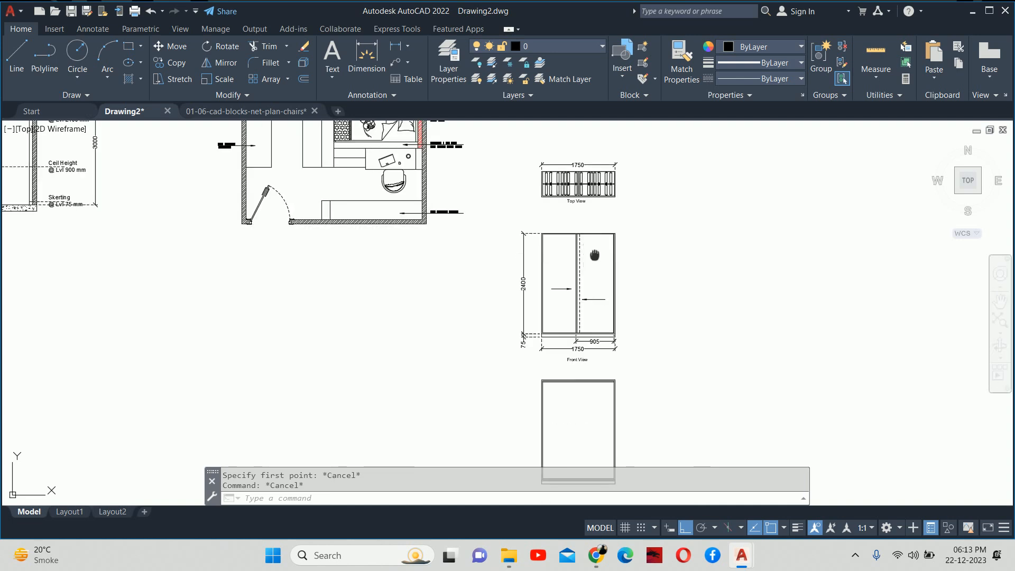
pyautogui.scroll(6, 578, 243)
pyautogui.scroll(2, 535, 191)
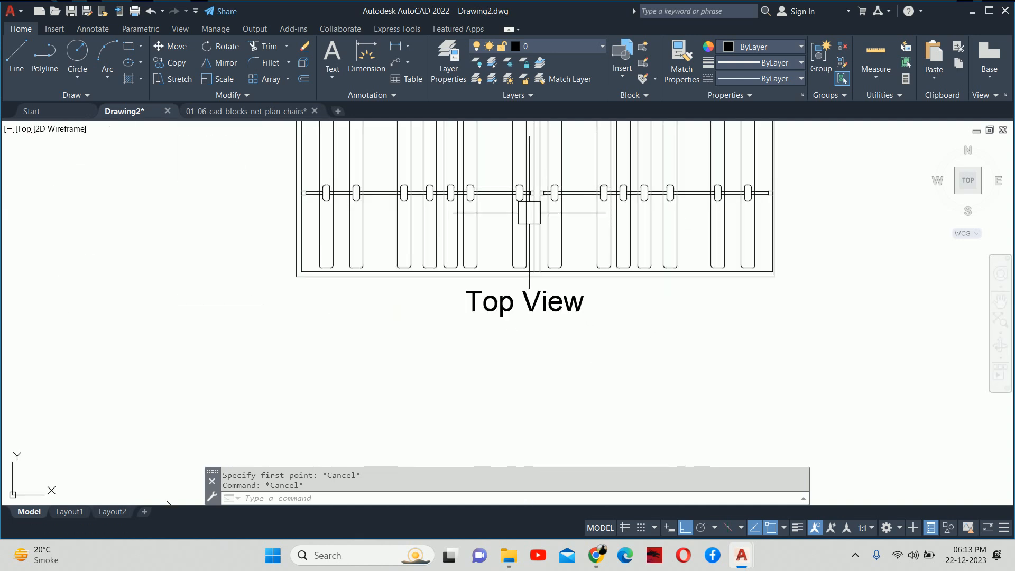
pyautogui.scroll(-4, 550, 257)
pyautogui.moveTo(528, 453); pyautogui.dragTo(528, 356, button='middle')
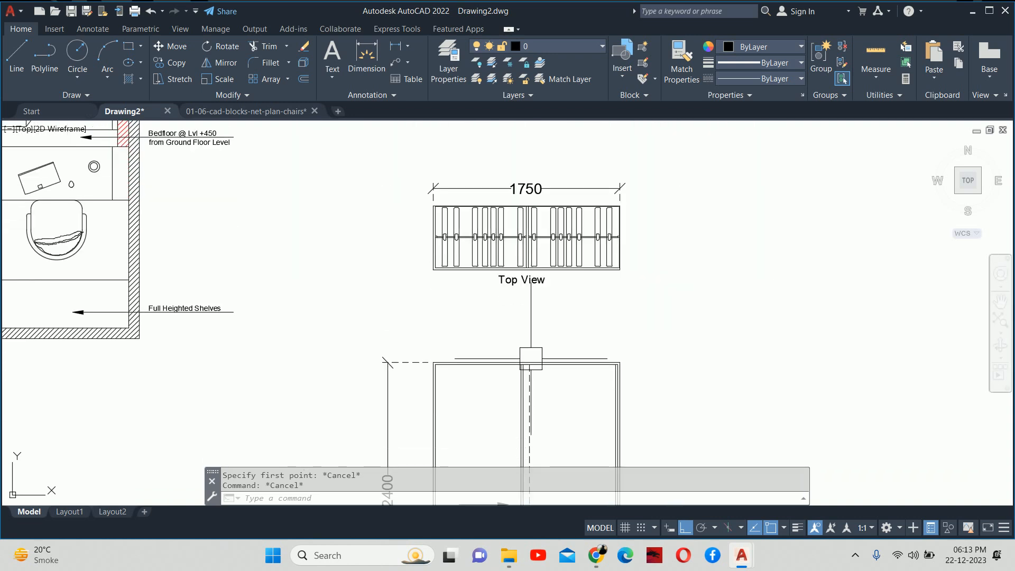
pyautogui.write('xl')
pyautogui.press('Return')
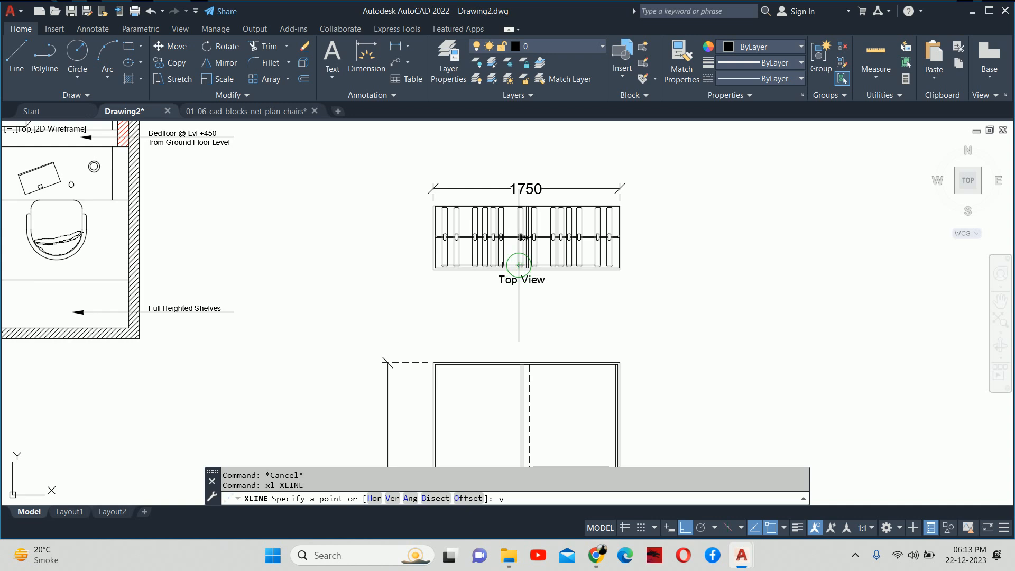
pyautogui.write('v')
pyautogui.press('Return')
pyautogui.scroll(8, 572, 351)
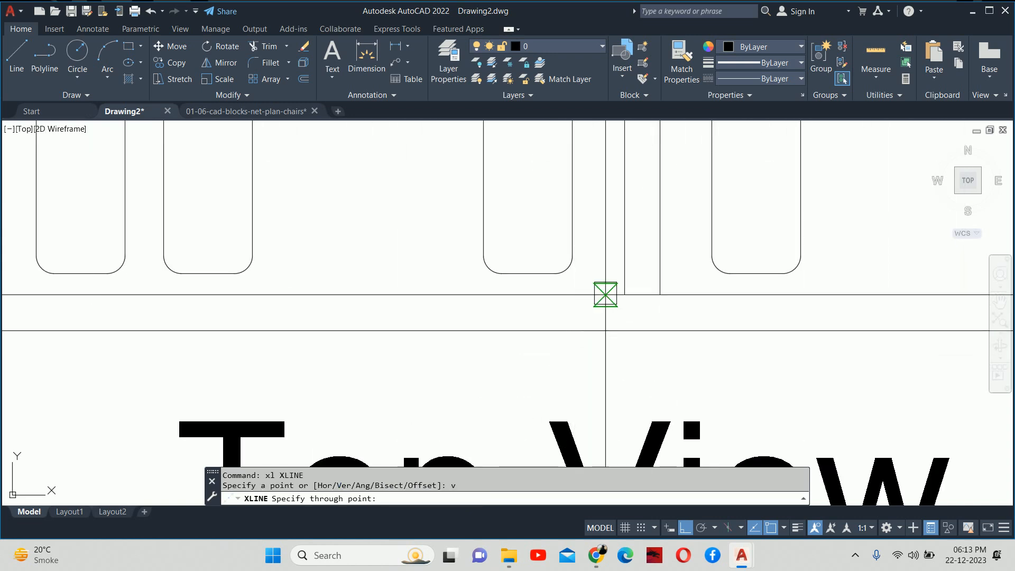
pyautogui.click(625, 294)
pyautogui.click(659, 292)
pyautogui.press('Escape')
pyautogui.scroll(-12, 656, 291)
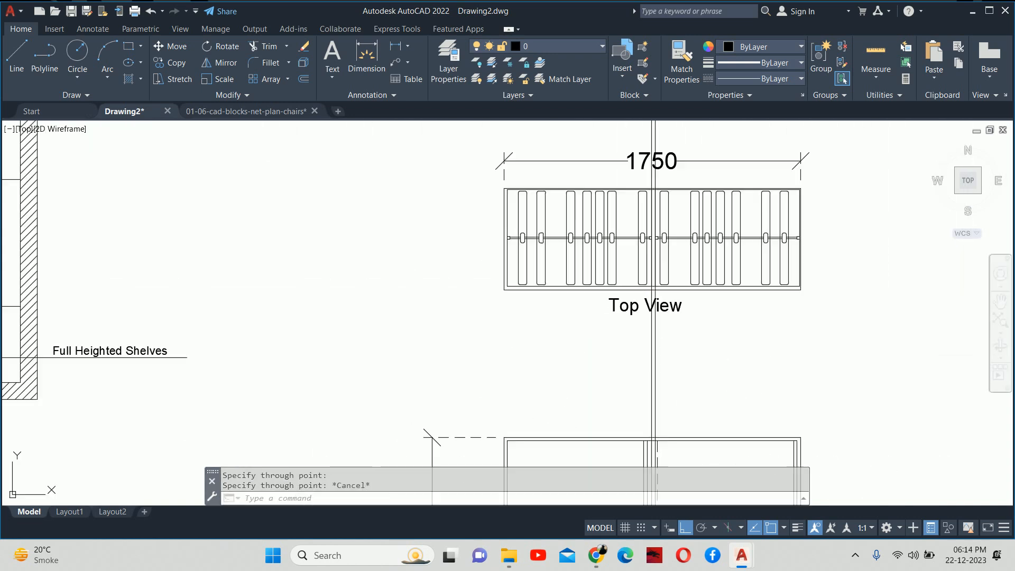
pyautogui.press('Escape')
pyautogui.press('Escape')
# - Trim both construction lines above the lower cabinet view, back to the offset line under the top frame
pyautogui.moveTo(634, 430); pyautogui.dragTo(623, 247, button='middle')
pyautogui.moveTo(641, 386); pyautogui.dragTo(634, 266, button='middle')
pyautogui.scroll(10, 635, 266)
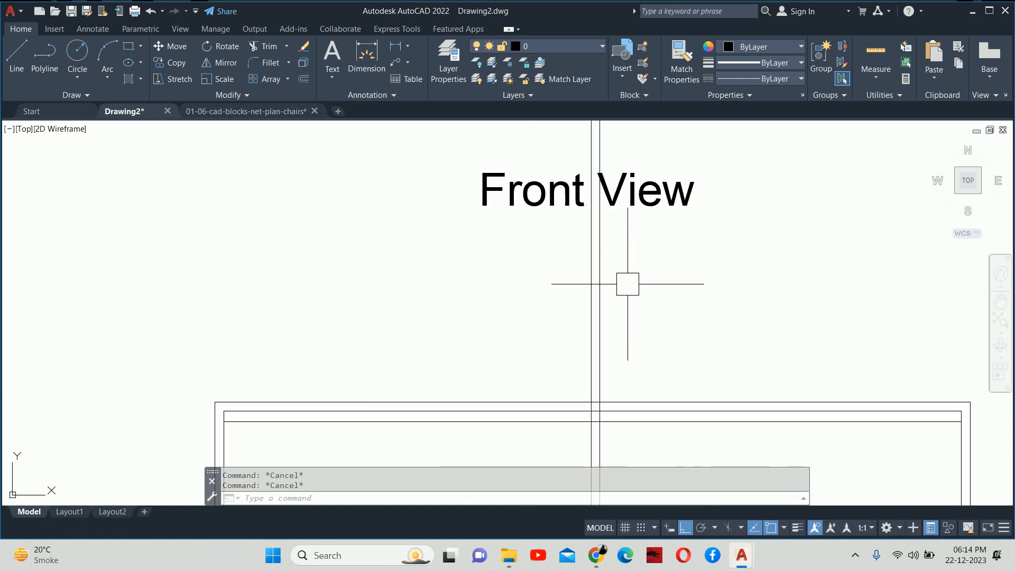
pyautogui.write('tr')
pyautogui.press('Return')
pyautogui.click(617, 304)
pyautogui.click(487, 312)
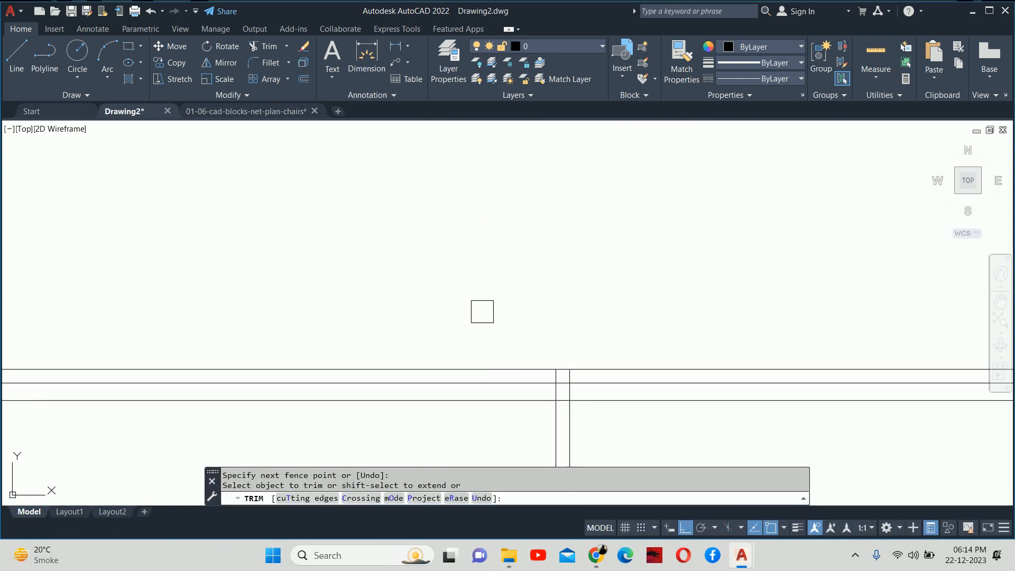
pyautogui.scroll(6, 554, 389)
pyautogui.moveTo(537, 334)
pyautogui.mouseDown()
pyautogui.moveTo(655, 326)
pyautogui.moveTo(498, 341)
pyautogui.mouseUp()
pyautogui.moveTo(499, 403); pyautogui.dragTo(620, 401)
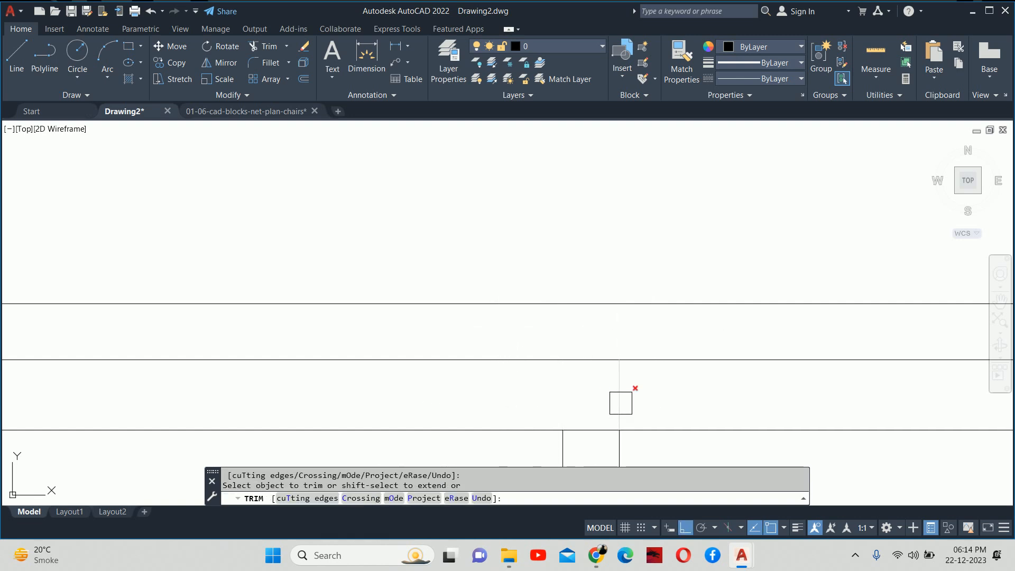
# - Trim both partition lines below the cabinet and between the bottom offset line and the frame line
pyautogui.scroll(-8, 620, 401)
pyautogui.moveTo(576, 452); pyautogui.dragTo(580, 288, button='middle')
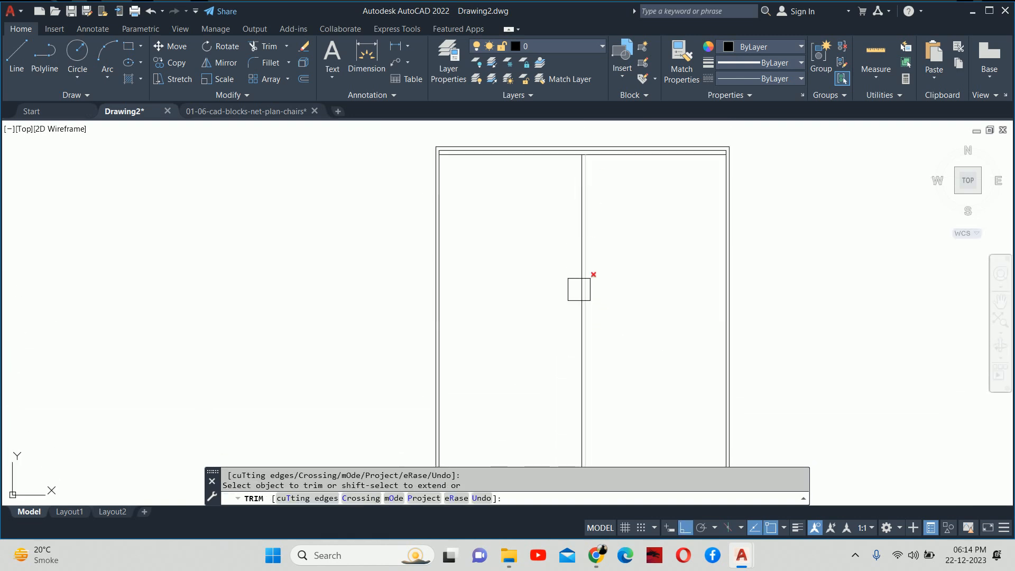
pyautogui.scroll(-7, 584, 338)
pyautogui.scroll(12, 587, 374)
pyautogui.moveTo(587, 374)
pyautogui.mouseDown(button='middle')
pyautogui.moveTo(608, 446)
pyautogui.moveTo(628, 464)
pyautogui.mouseUp(button='middle')
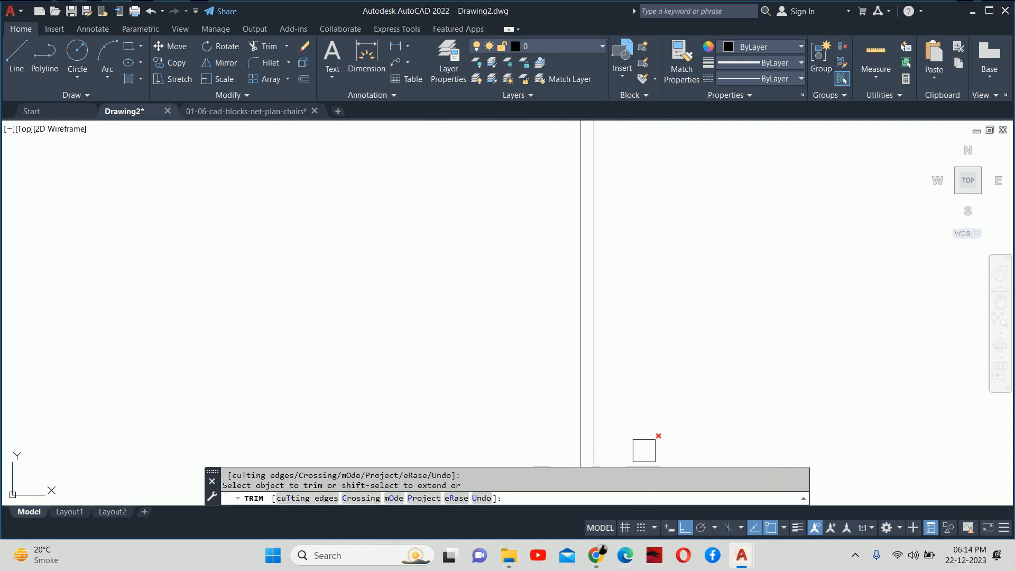
pyautogui.moveTo(658, 410); pyautogui.dragTo(588, 386)
pyautogui.scroll(-4, 637, 400)
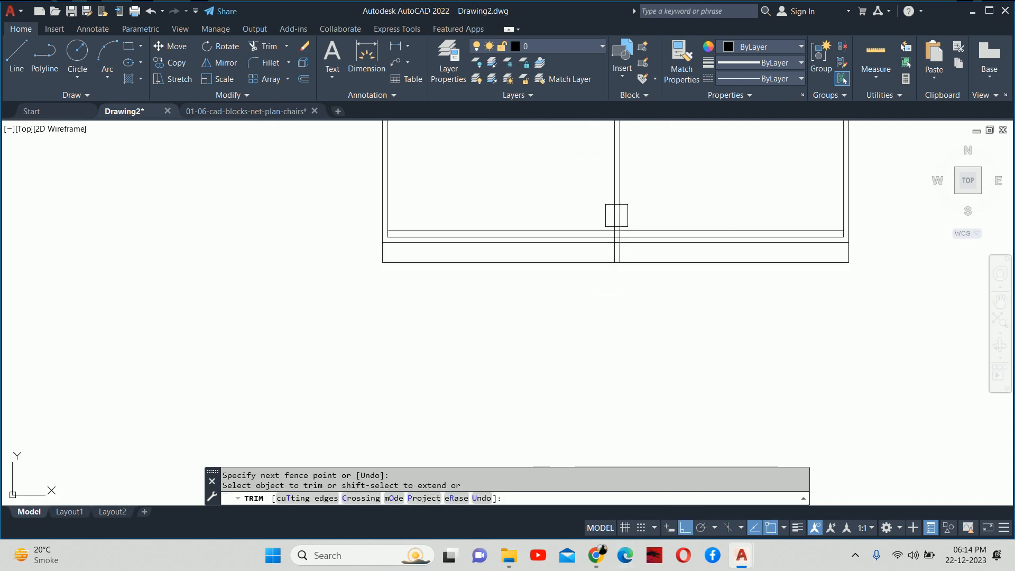
pyautogui.scroll(6, 618, 223)
pyautogui.moveTo(645, 327); pyautogui.dragTo(527, 344)
pyautogui.press('Escape')
pyautogui.press('Escape')
# - Delete the two leftover partition line pieces crossing the skirting of the lower cabinet view
pyautogui.scroll(-6, 562, 327)
pyautogui.moveTo(574, 342); pyautogui.dragTo(569, 291, button='middle')
pyautogui.scroll(4, 578, 319)
pyautogui.click(576, 320)
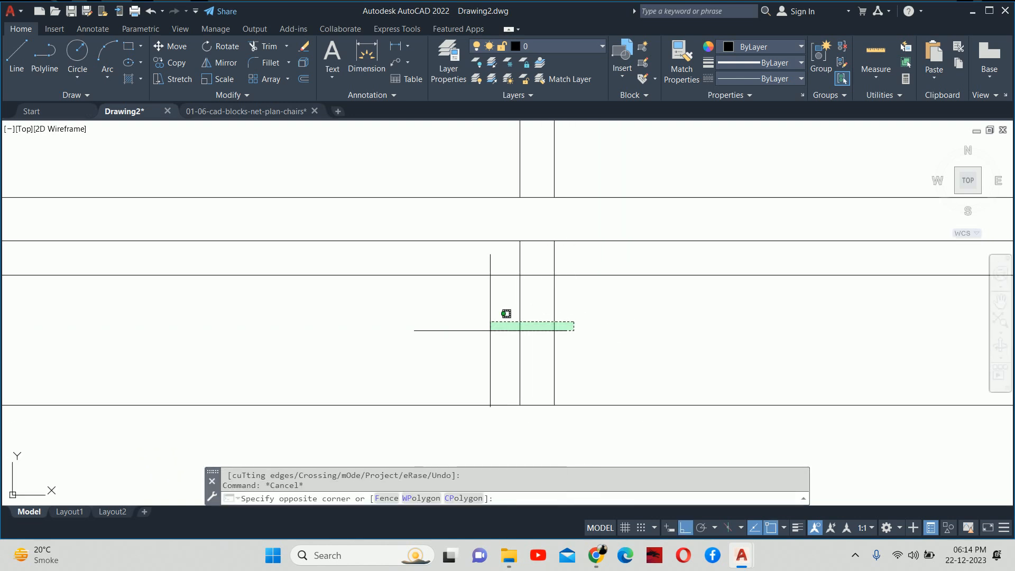
pyautogui.click(487, 331)
pyautogui.press('Delete')
pyautogui.scroll(-8, 489, 336)
pyautogui.moveTo(501, 312); pyautogui.dragTo(519, 394, button='middle')
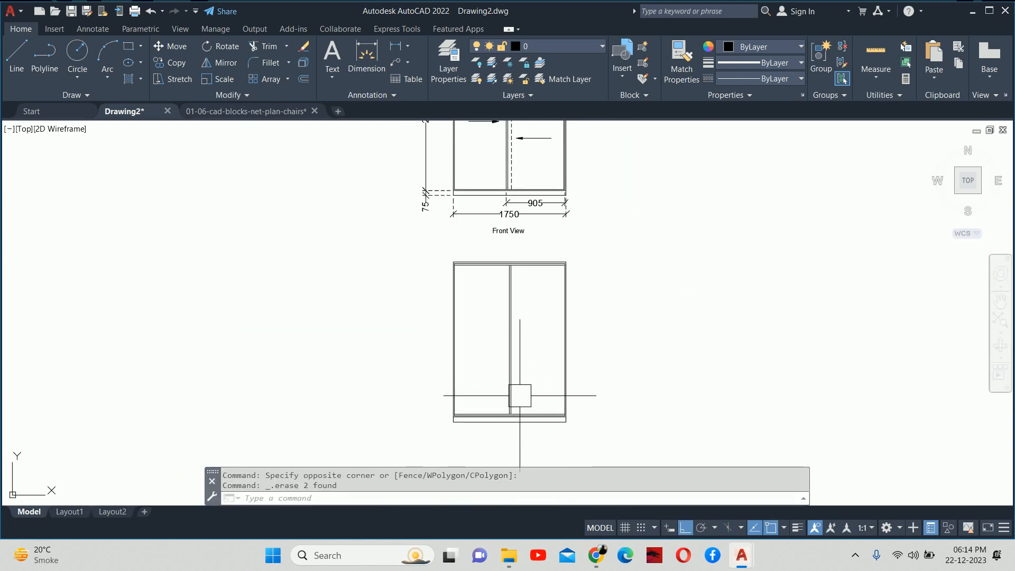
pyautogui.press('Escape')
pyautogui.press('Escape')
# - Copy the whole partitioned cabinet view horizontally to the empty space on its right side
pyautogui.scroll(2, 520, 381)
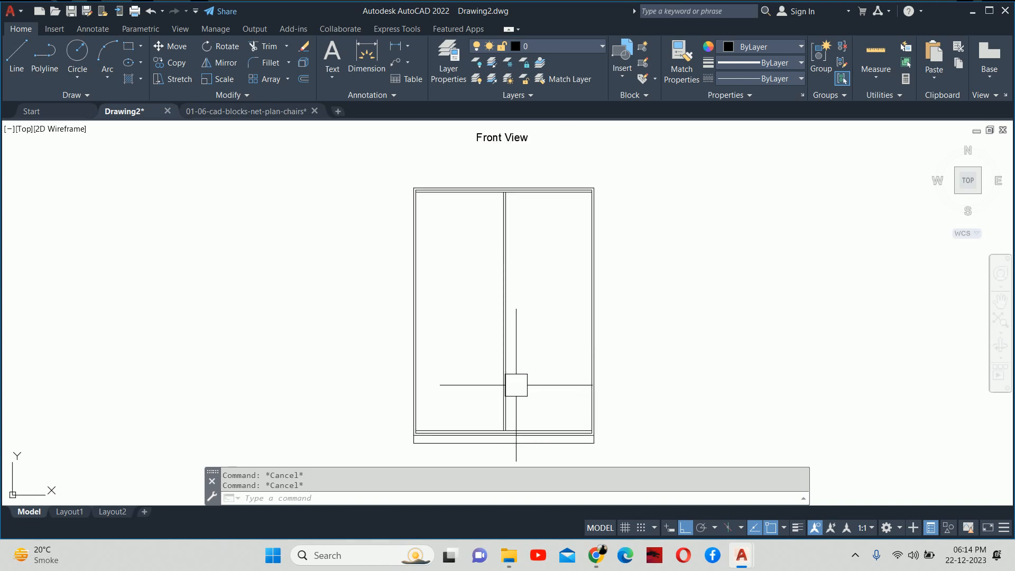
pyautogui.scroll(6, 516, 397)
pyautogui.scroll(3, 529, 320)
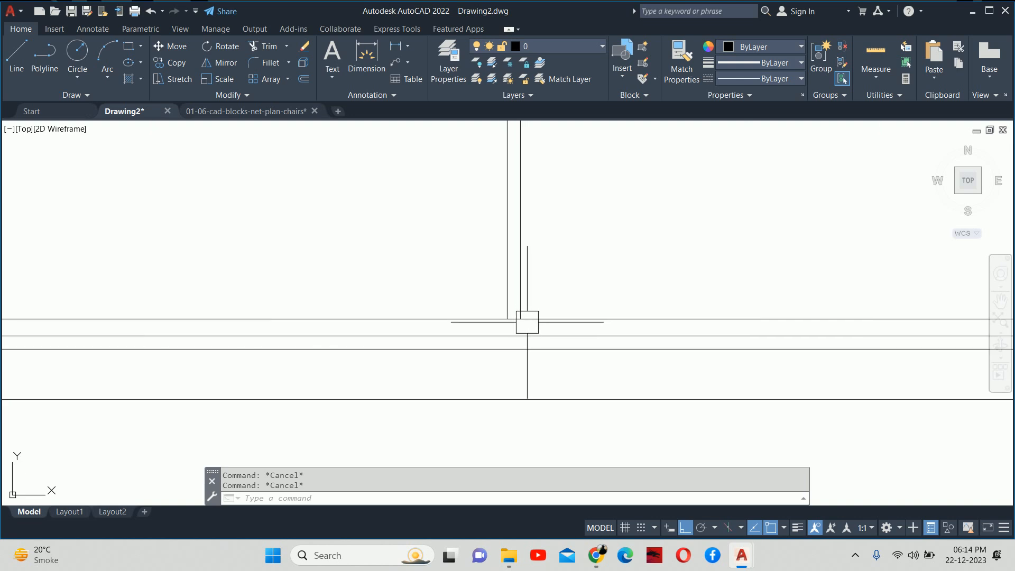
pyautogui.scroll(-9, 581, 324)
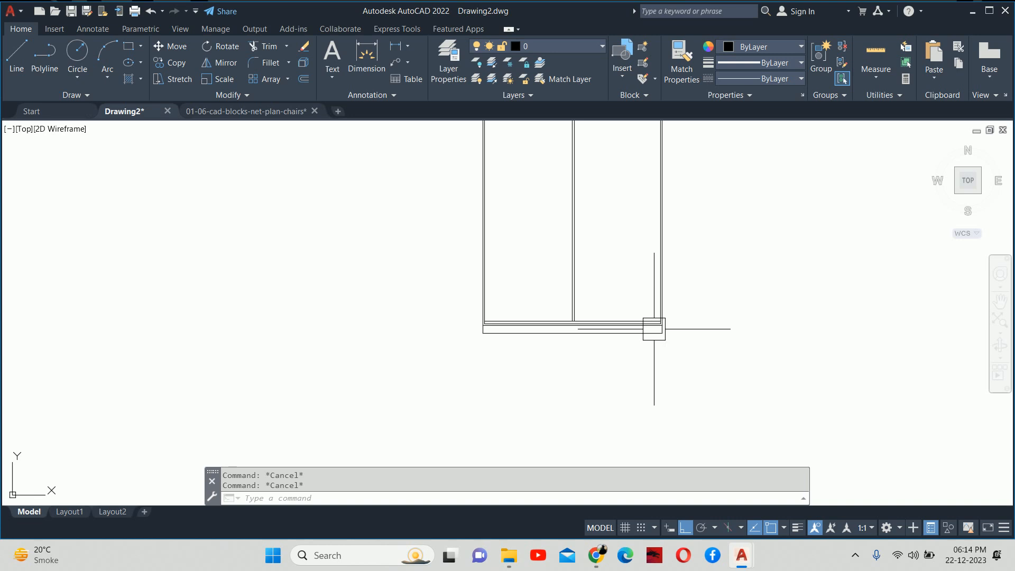
pyautogui.write('o')
pyautogui.press('Return')
pyautogui.scroll(-4, 655, 329)
pyautogui.click(703, 384)
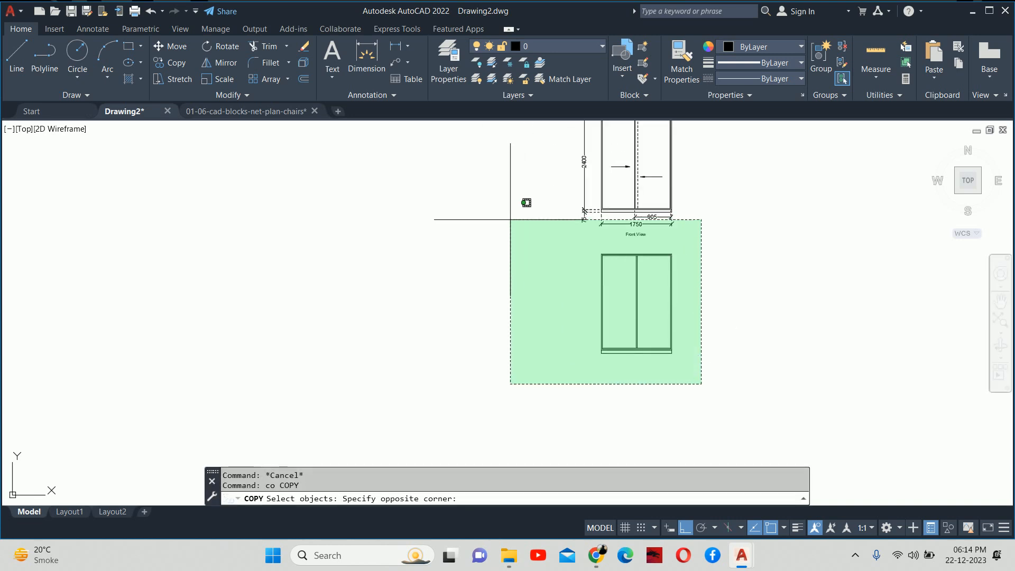
pyautogui.click(514, 242)
pyautogui.press('Return')
pyautogui.click(600, 247)
pyautogui.click(793, 265)
pyautogui.press('Escape')
pyautogui.press('Escape')
pyautogui.press('Escape')
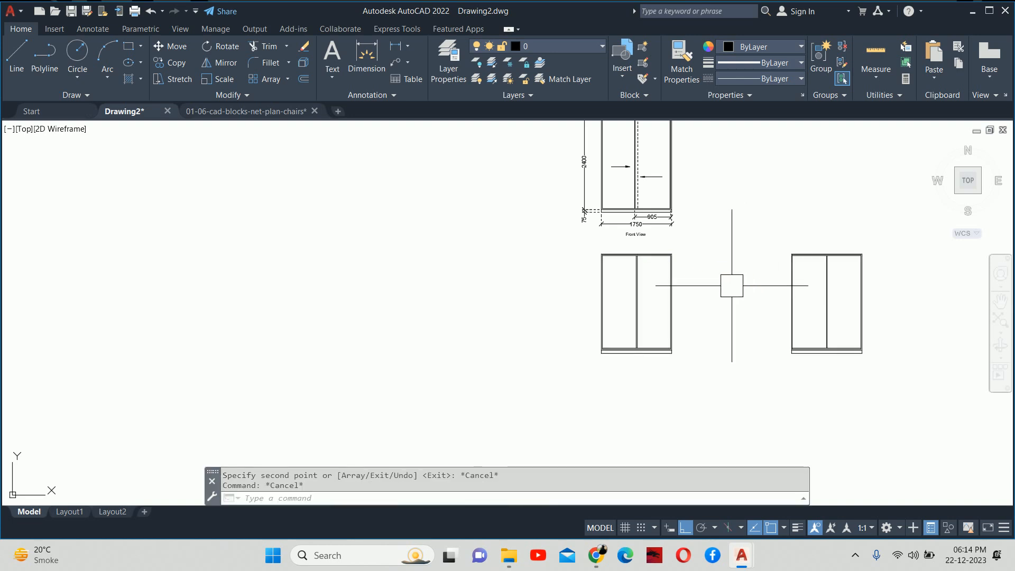
# - Delete the bottom and top offset lines inside the frame of the original partitioned view
pyautogui.scroll(5, 639, 352)
pyautogui.scroll(6, 642, 339)
pyautogui.click(655, 324)
pyautogui.scroll(-8, 656, 322)
pyautogui.press('Delete')
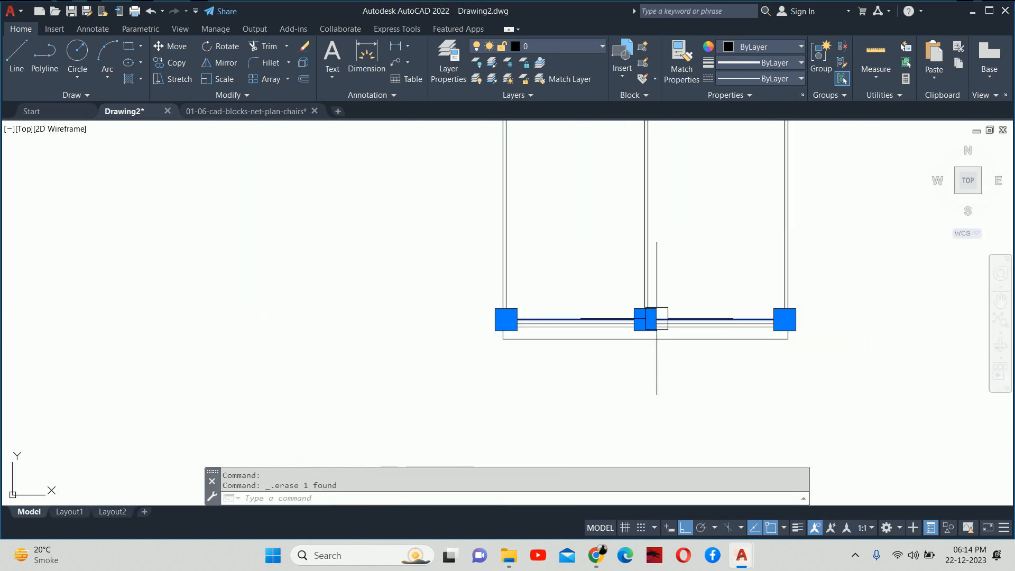
pyautogui.scroll(-4, 640, 285)
pyautogui.moveTo(637, 257); pyautogui.dragTo(644, 294, button='middle')
pyautogui.scroll(9, 643, 292)
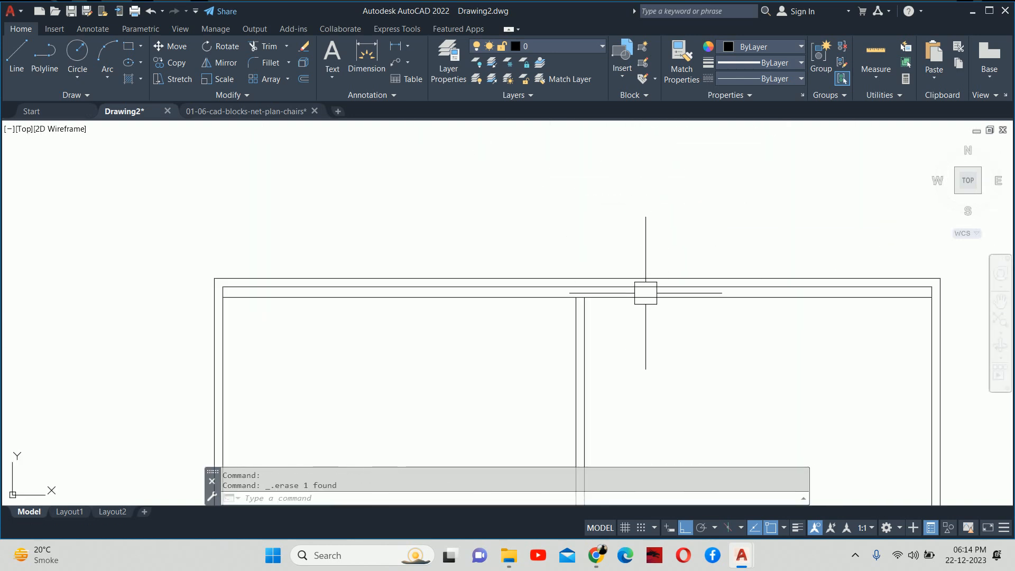
pyautogui.scroll(-4, 636, 300)
# - Extend both partition lines to the inner frame's top and bottom lines in the original view
pyautogui.write('ex')
pyautogui.press('Return')
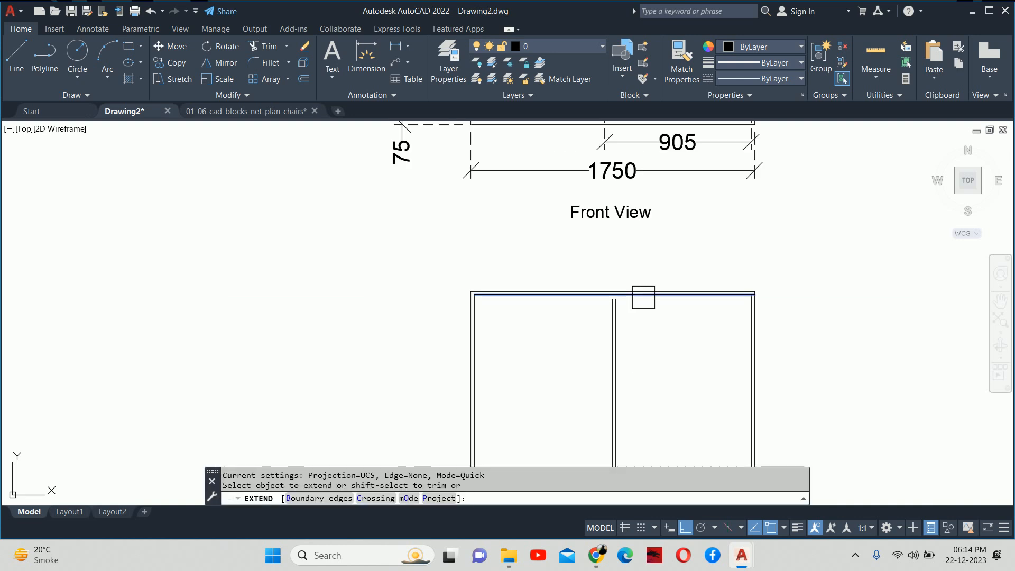
pyautogui.click(643, 297)
pyautogui.moveTo(657, 308); pyautogui.dragTo(589, 305)
pyautogui.scroll(-2, 600, 334)
pyautogui.moveTo(600, 334); pyautogui.dragTo(593, 127, button='middle')
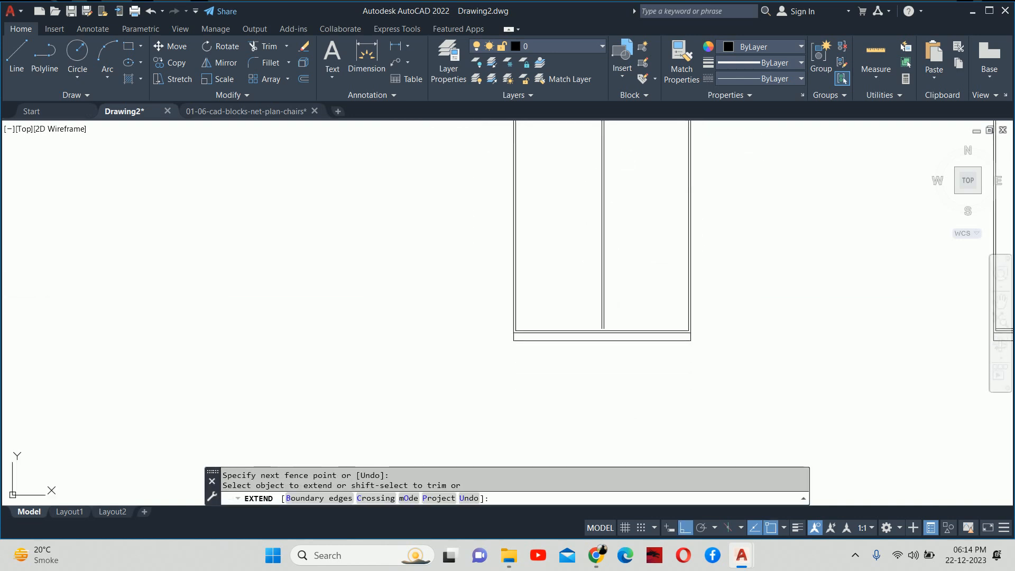
pyautogui.moveTo(639, 313); pyautogui.dragTo(550, 319)
pyautogui.press('Return')
pyautogui.press('Escape')
pyautogui.scroll(-2, 588, 343)
pyautogui.moveTo(588, 344); pyautogui.dragTo(587, 404, button='middle')
pyautogui.press('Escape')
pyautogui.moveTo(585, 298); pyautogui.dragTo(567, 297, button='middle')
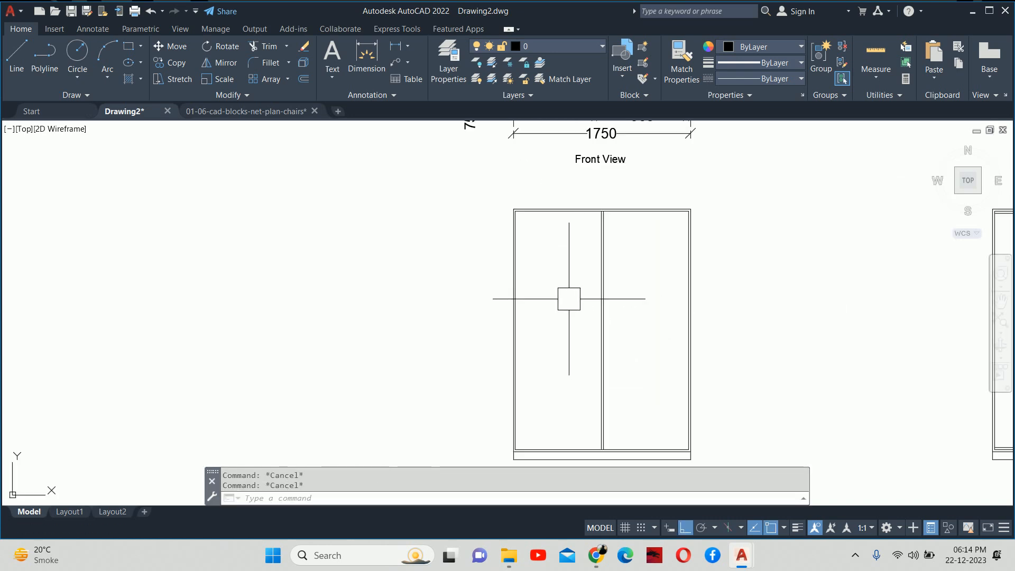
pyautogui.write('dli')
pyautogui.press('Return')
pyautogui.scroll(2, 573, 297)
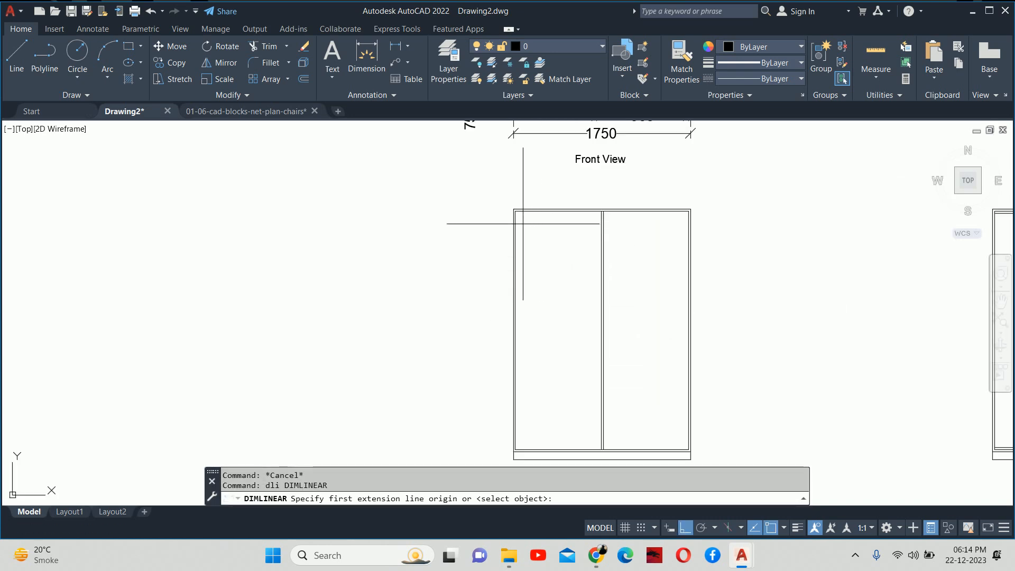
pyautogui.click(514, 211)
pyautogui.moveTo(516, 280); pyautogui.dragTo(530, 198, button='middle')
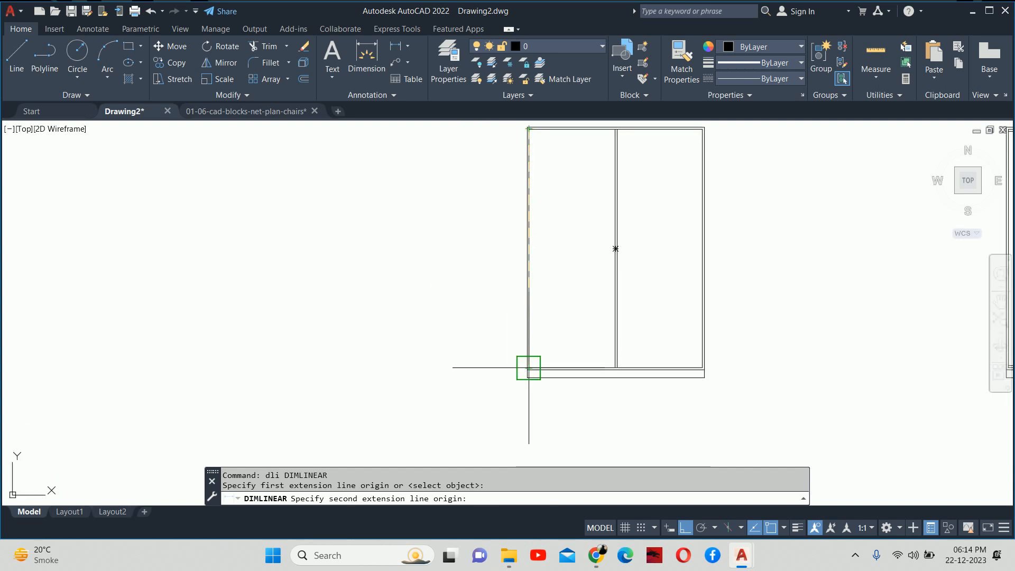
pyautogui.scroll(5, 529, 368)
pyautogui.click(506, 370)
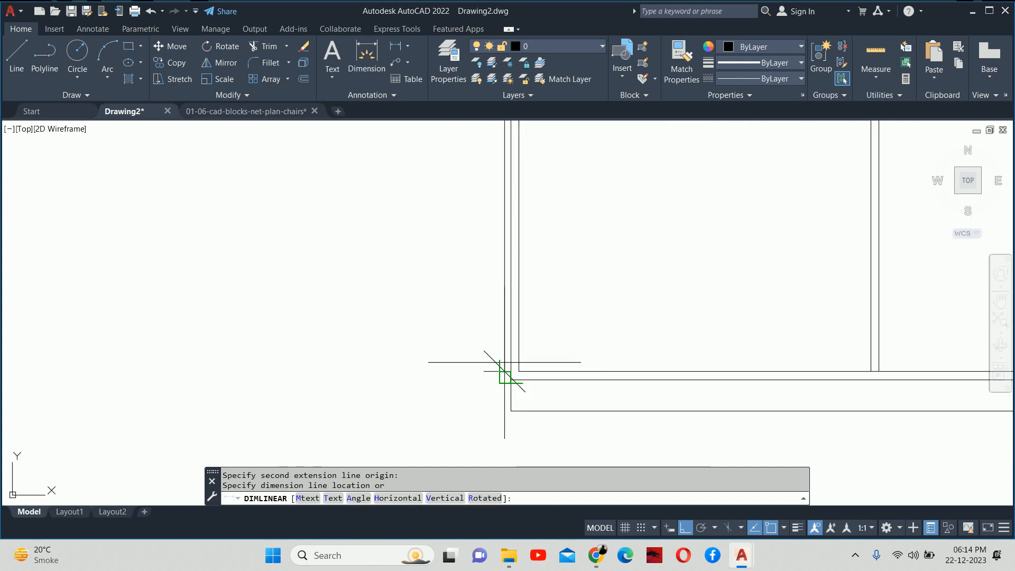
pyautogui.scroll(-4, 504, 371)
pyautogui.press('Escape')
pyautogui.press('Escape')
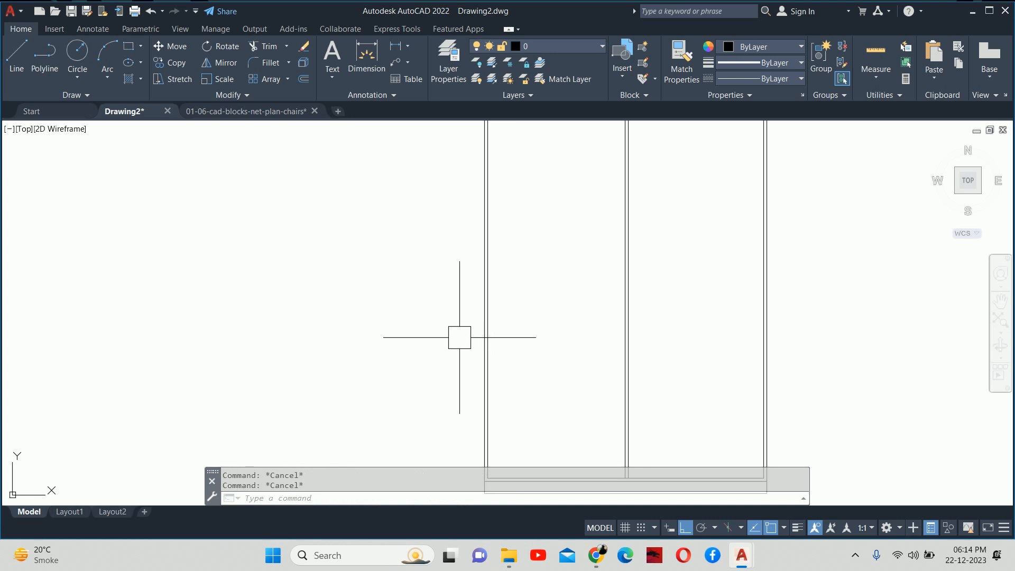
# - Measure the height from the cabinet's bottom corner to the inner frame's top corner in the original partitioned view
pyautogui.moveTo(460, 346); pyautogui.dragTo(500, 230, button='middle')
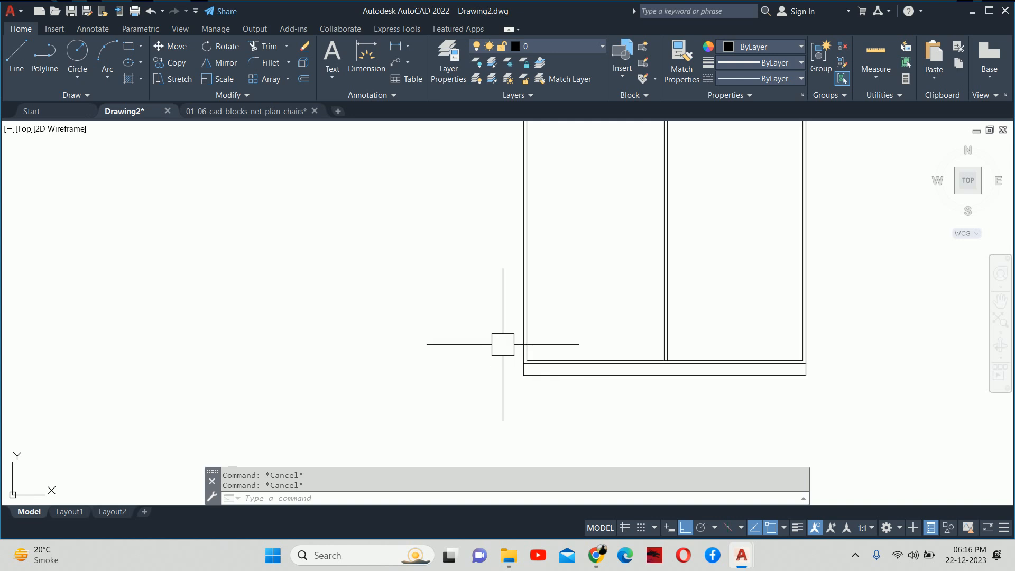
pyautogui.scroll(-2, 518, 364)
pyautogui.write('dli')
pyautogui.press('Return')
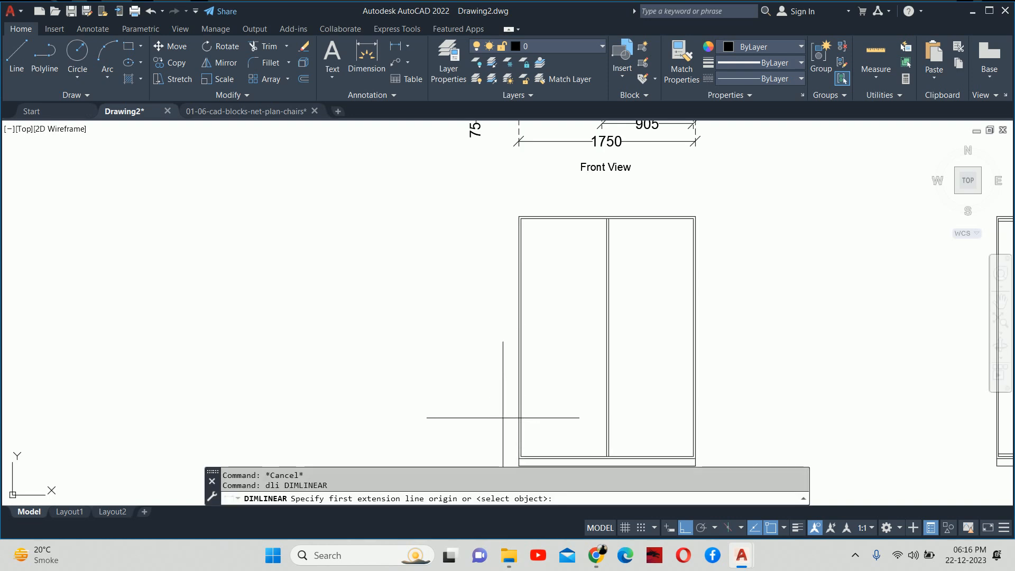
pyautogui.moveTo(505, 418); pyautogui.dragTo(496, 354, button='middle')
pyautogui.click(509, 402)
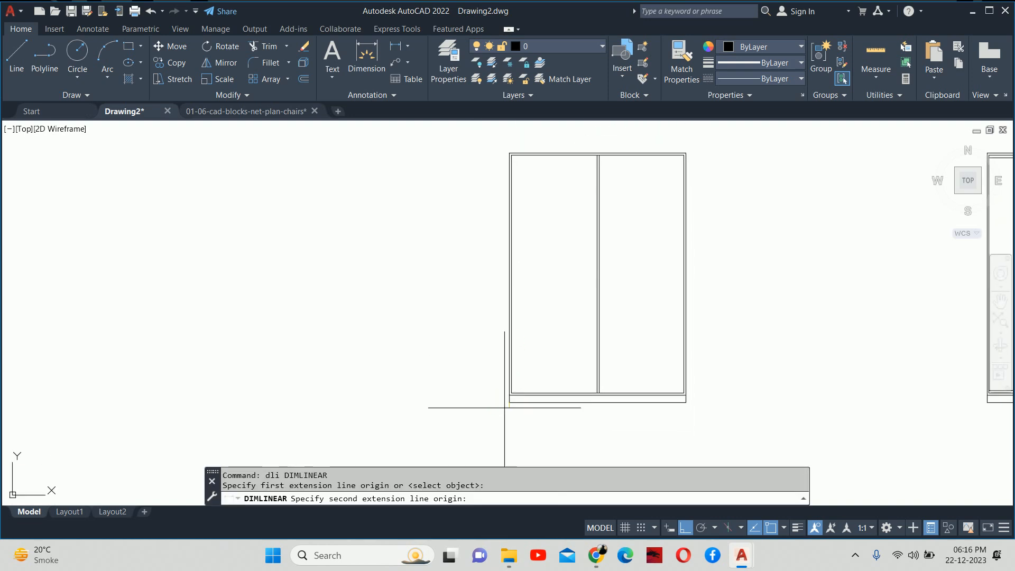
pyautogui.scroll(2, 511, 169)
pyautogui.scroll(2, 514, 165)
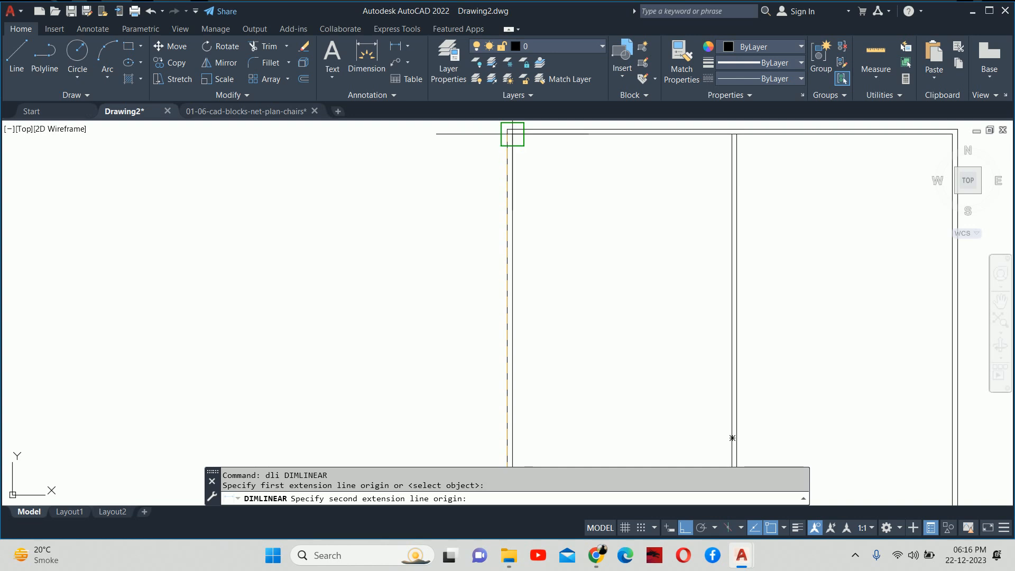
pyautogui.click(512, 133)
pyautogui.scroll(-2, 478, 171)
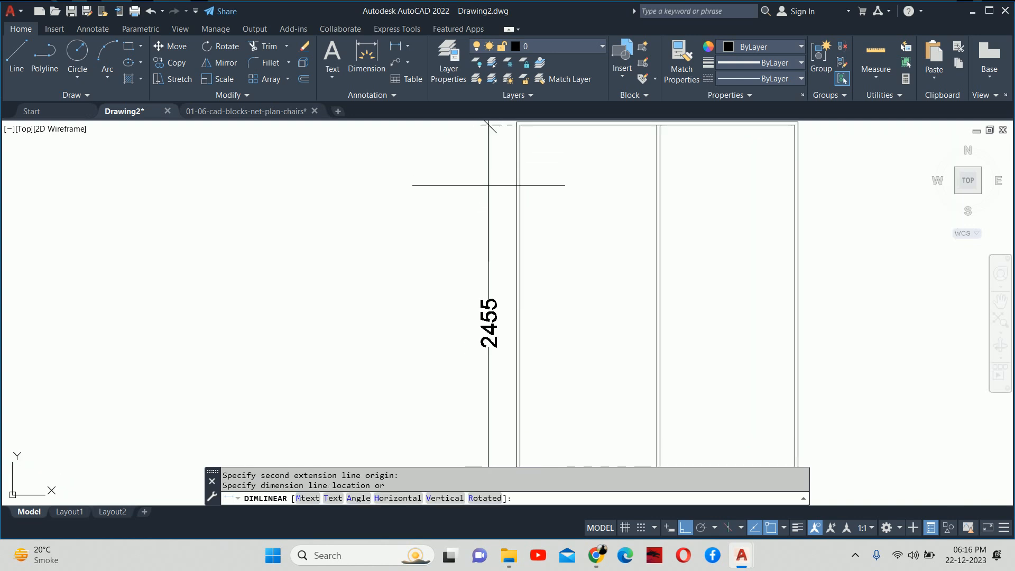
pyautogui.press('Escape')
pyautogui.press('Escape')
pyautogui.press('Escape')
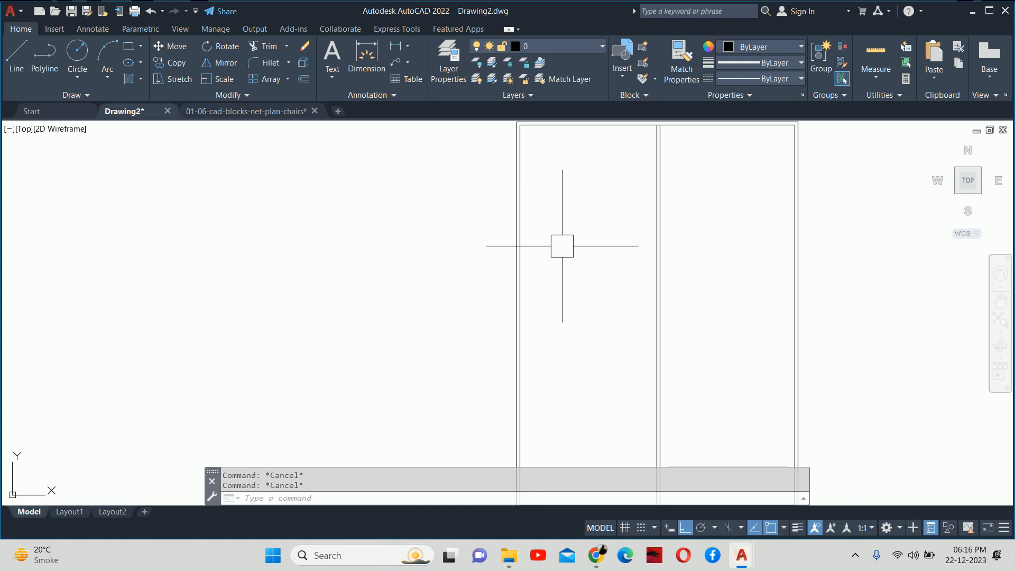
pyautogui.write('o')
pyautogui.press('Return')
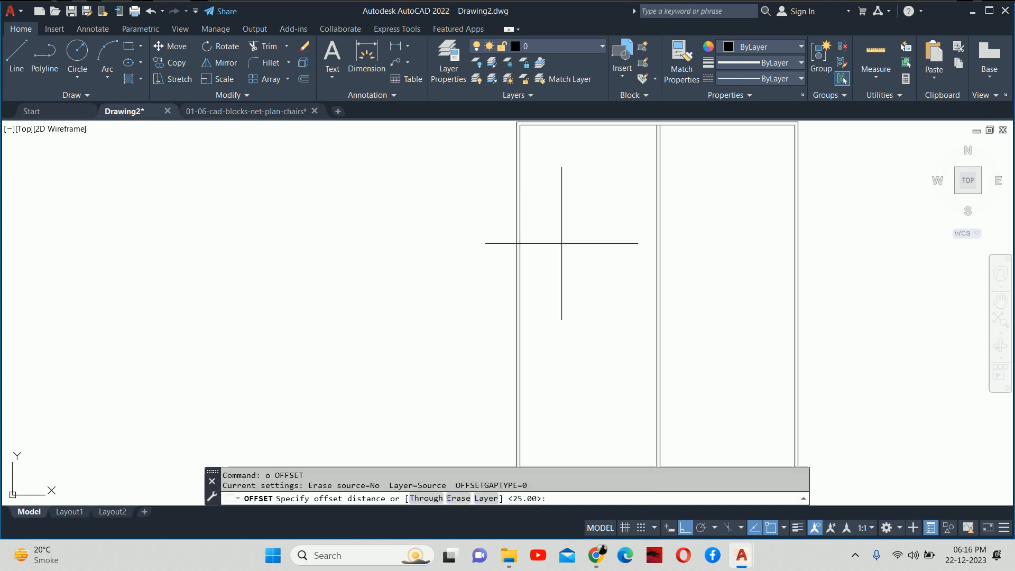
pyautogui.scroll(-1, 550, 254)
pyautogui.write('23')
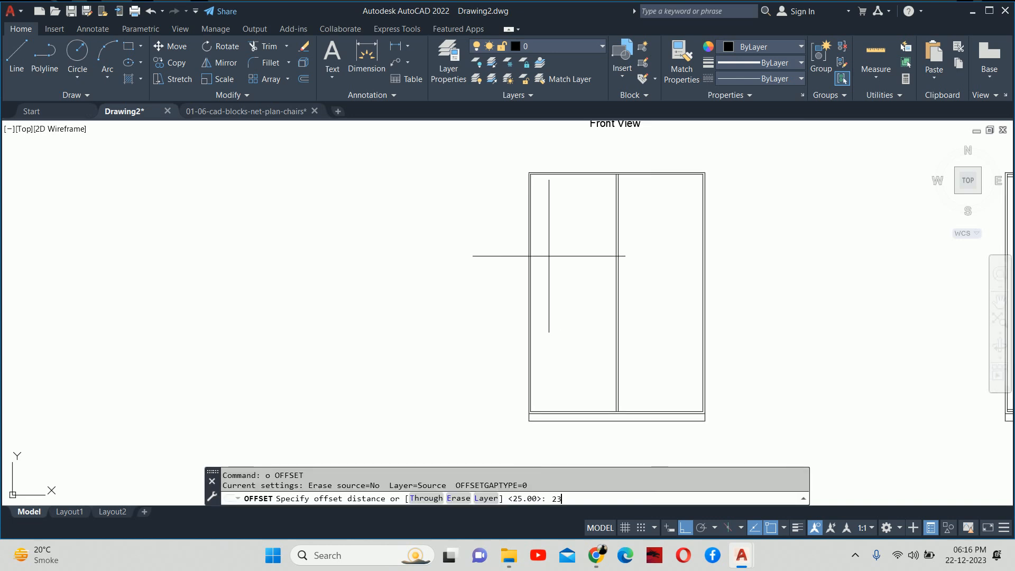
pyautogui.write('00')
pyautogui.moveTo(580, 302); pyautogui.dragTo(570, 254, button='middle')
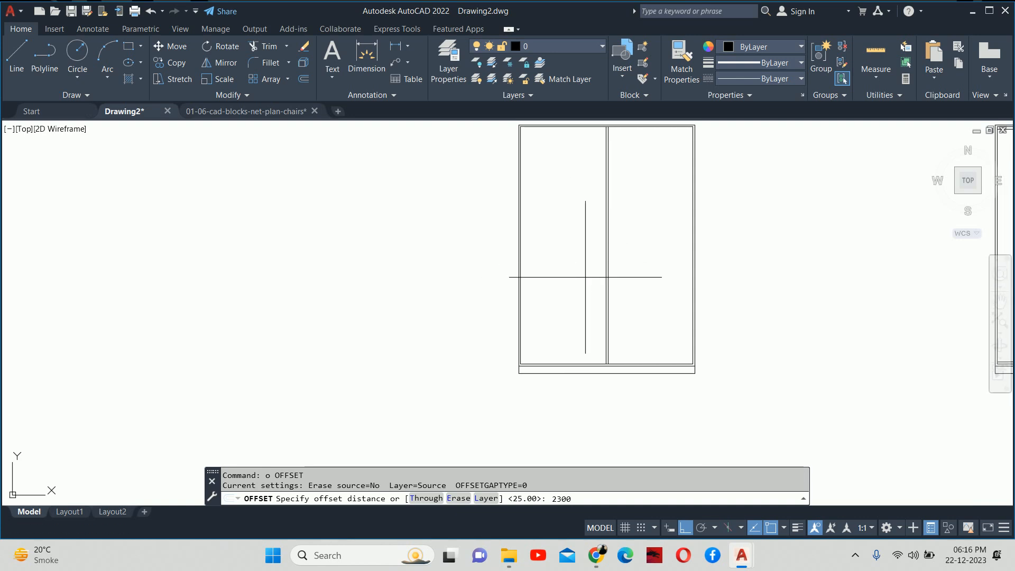
pyautogui.press('Return')
pyautogui.press('Escape')
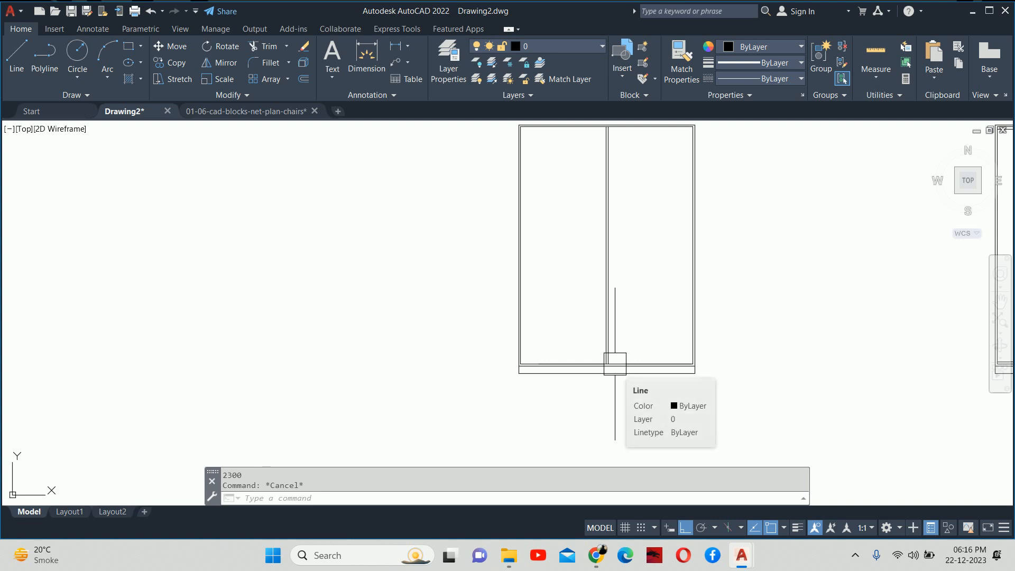
# - Offset the skirting's bottom line 2100 upward in the original partitioned view
pyautogui.write('o')
pyautogui.press('Return')
pyautogui.write('21')
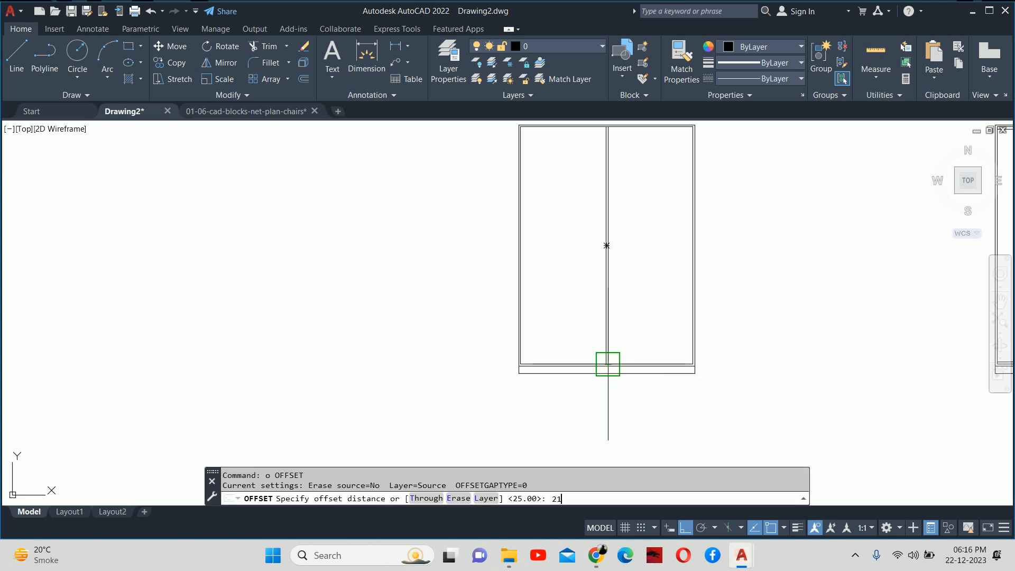
pyautogui.write('00')
pyautogui.press('Return')
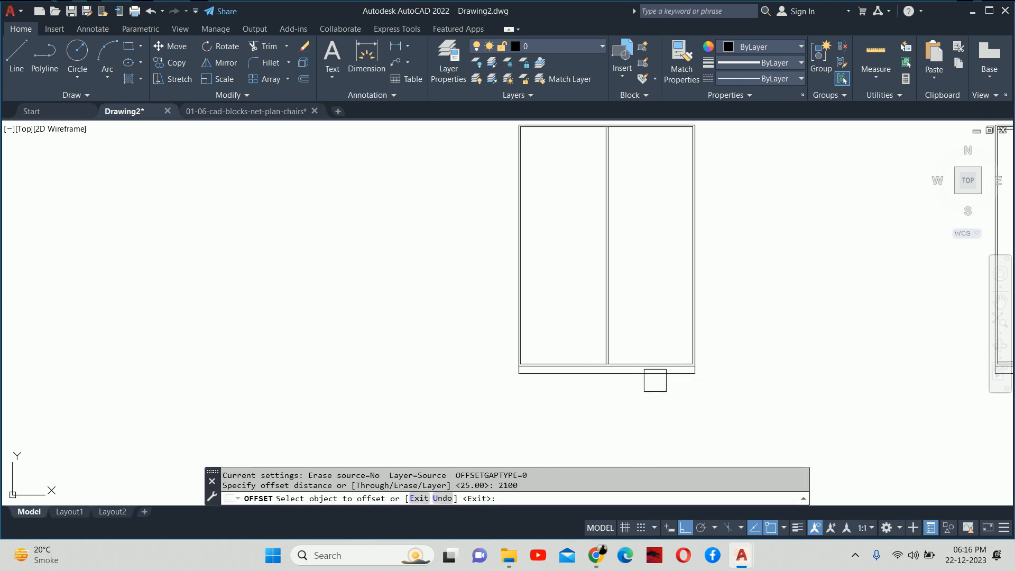
pyautogui.click(655, 373)
pyautogui.click(656, 338)
pyautogui.press('Escape')
pyautogui.press('Escape')
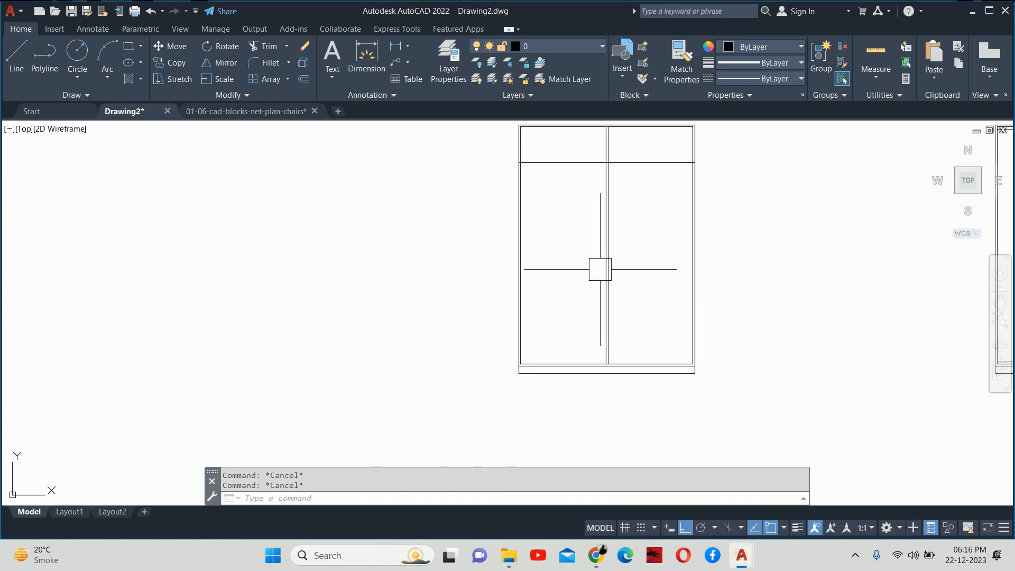
# - Measure the vertical distance from the new horizontal line to the inner frame's top line
pyautogui.moveTo(496, 200); pyautogui.dragTo(525, 294, button='middle')
pyautogui.write('dli')
pyautogui.press('Return')
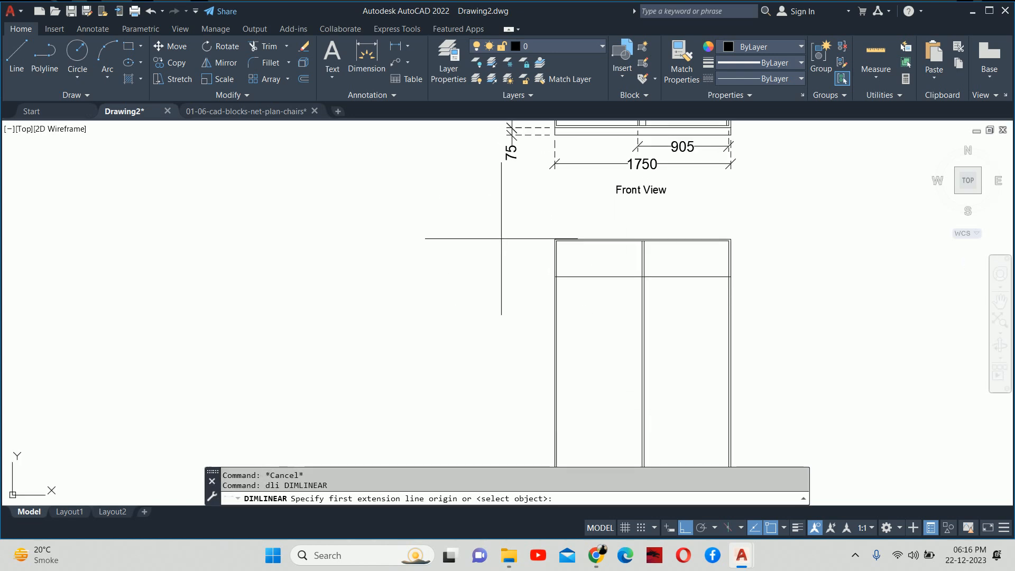
pyautogui.scroll(4, 569, 284)
pyautogui.click(562, 325)
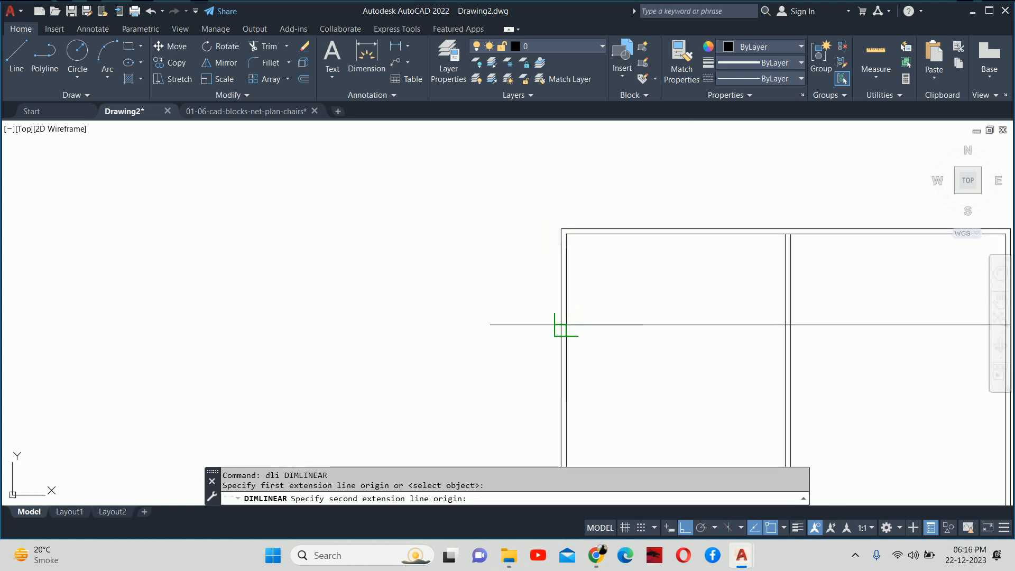
pyautogui.click(566, 234)
pyautogui.scroll(3, 528, 264)
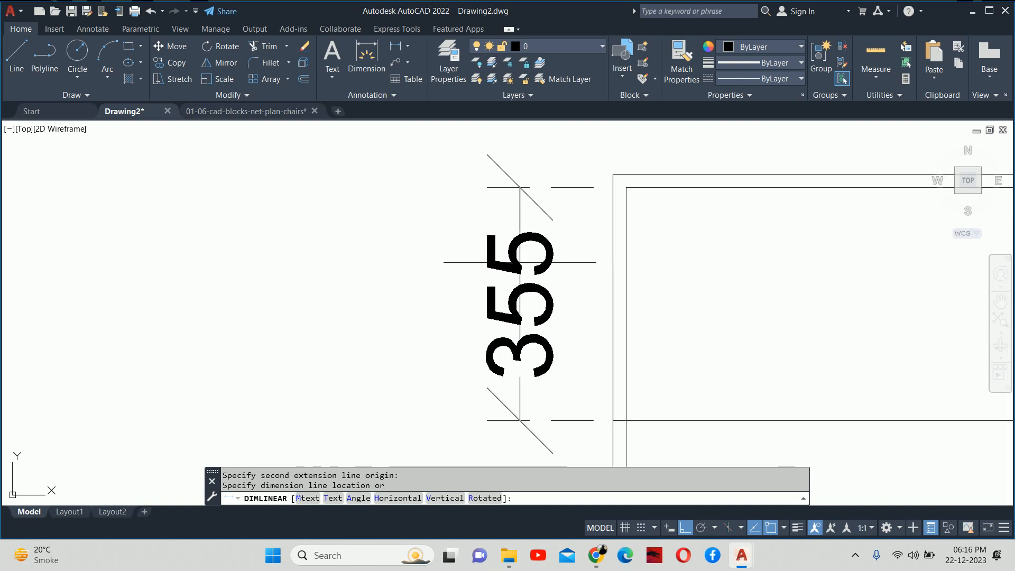
pyautogui.press('Escape')
pyautogui.press('Escape')
pyautogui.press('Escape')
pyautogui.scroll(-3, 577, 280)
pyautogui.moveTo(618, 289); pyautogui.dragTo(567, 254, button='middle')
pyautogui.write('o')
pyautogui.press('Return')
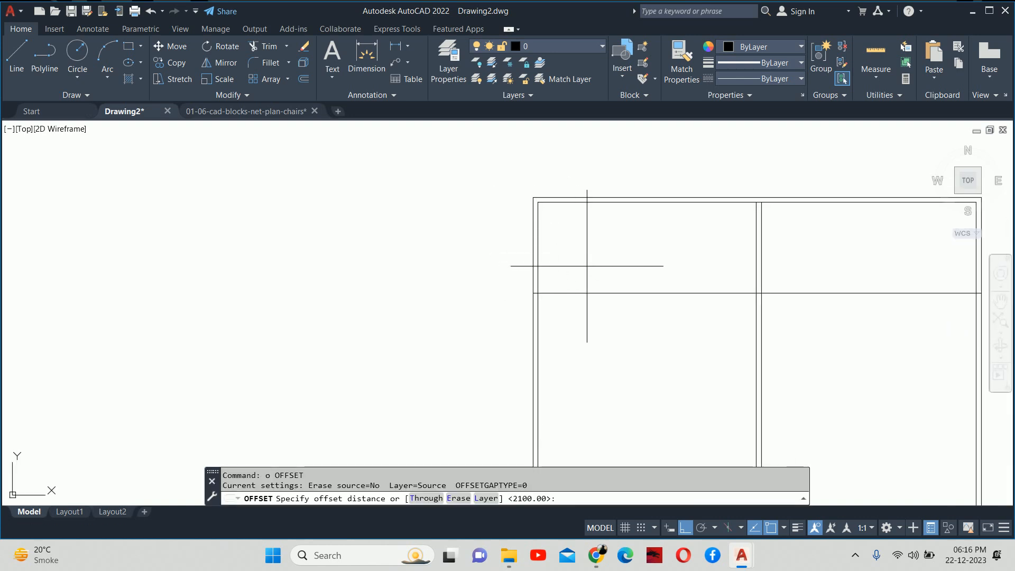
pyautogui.press('Escape')
pyautogui.press('Escape')
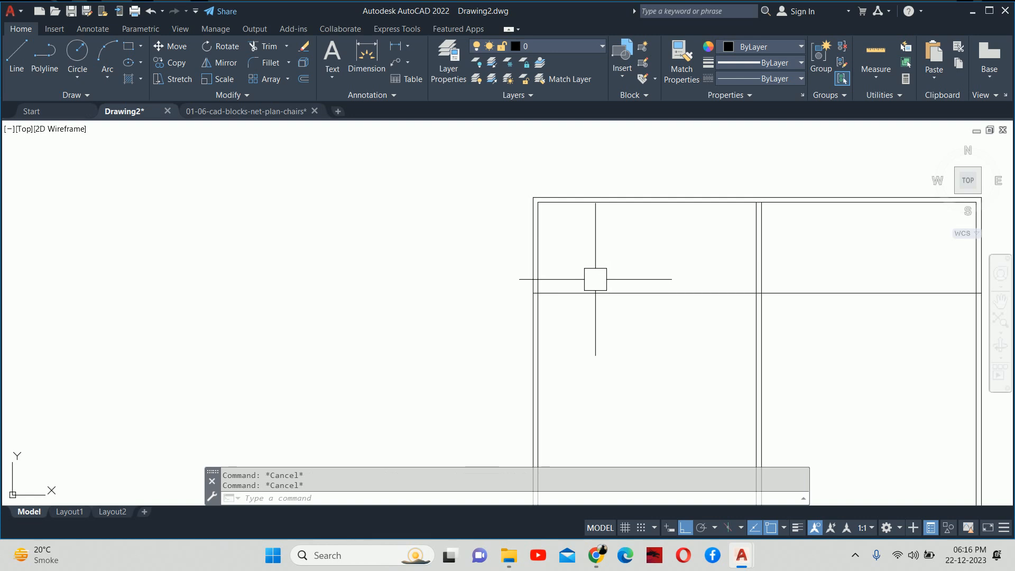
pyautogui.write('o')
pyautogui.press('Return')
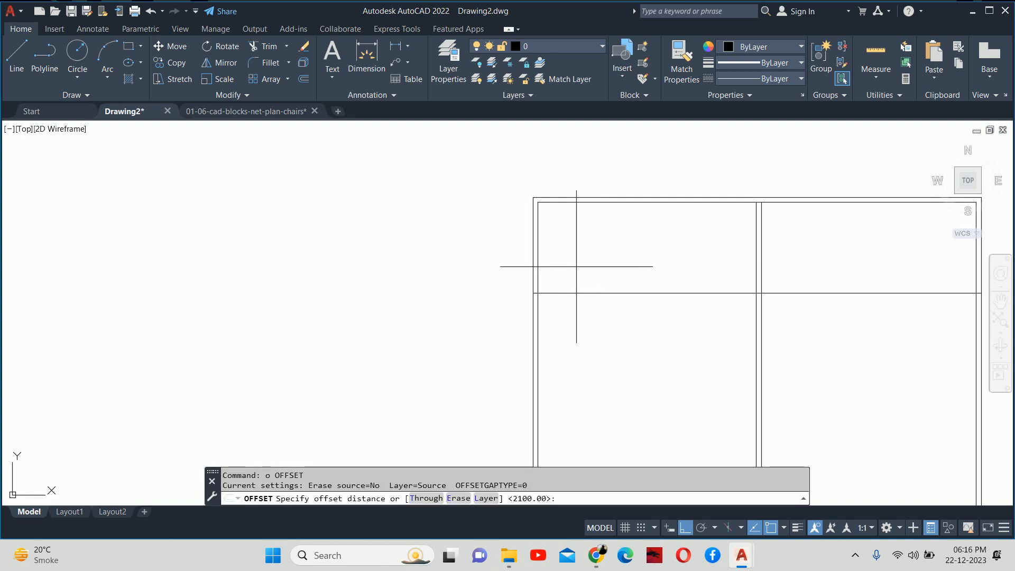
pyautogui.press('Escape')
pyautogui.press('Escape')
pyautogui.press('Escape')
pyautogui.click(595, 203)
pyautogui.press('Escape')
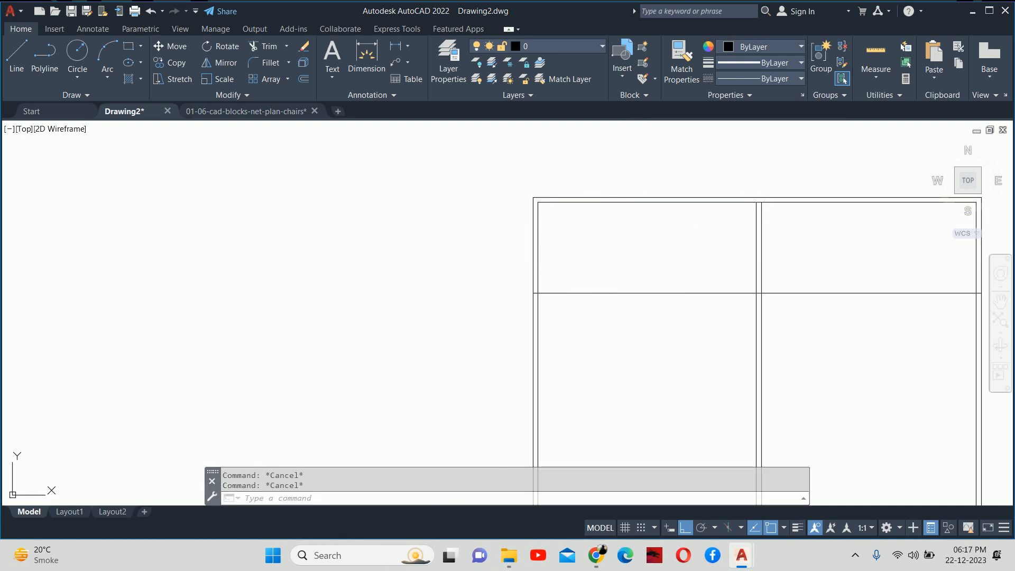
# - Offset the inner frame's top line 450 downward as the upper shelf line
pyautogui.write('o')
pyautogui.press('Return')
pyautogui.write('450')
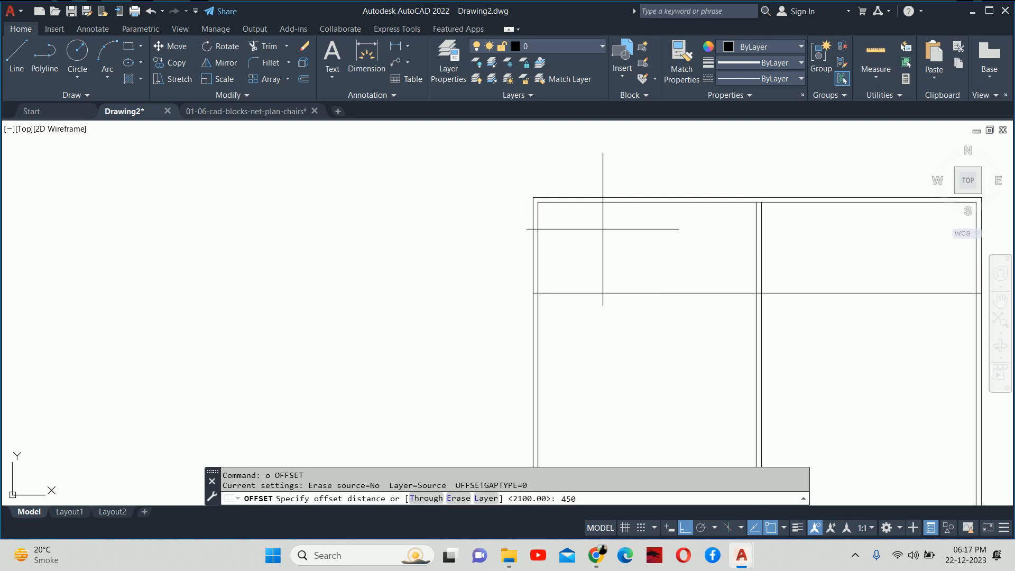
pyautogui.press('Return')
pyautogui.click(601, 209)
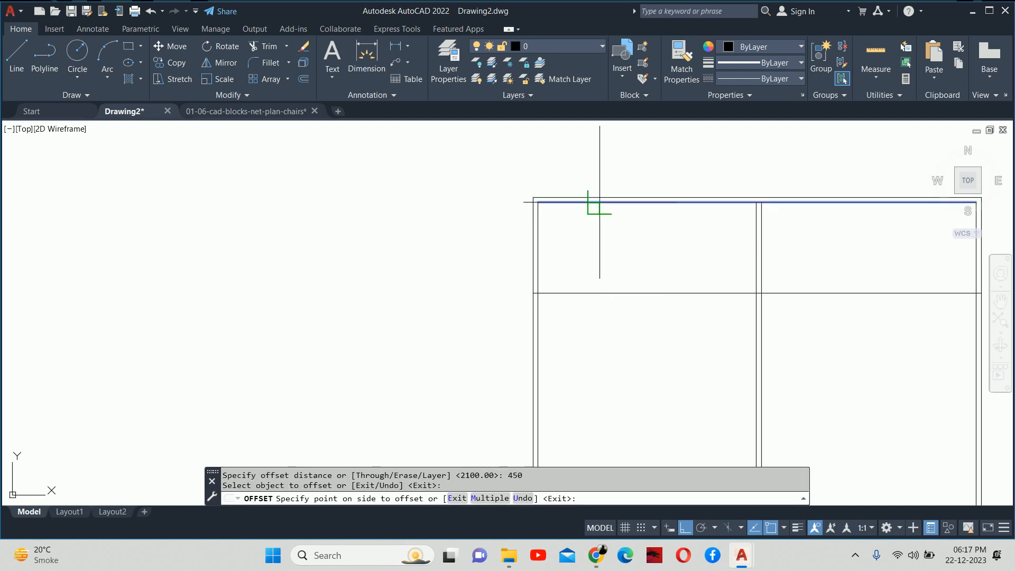
pyautogui.click(609, 256)
pyautogui.press('Escape')
# - Delete the full-width horizontal line just above the new upper shelf line
pyautogui.click(611, 292)
pyautogui.press('Delete')
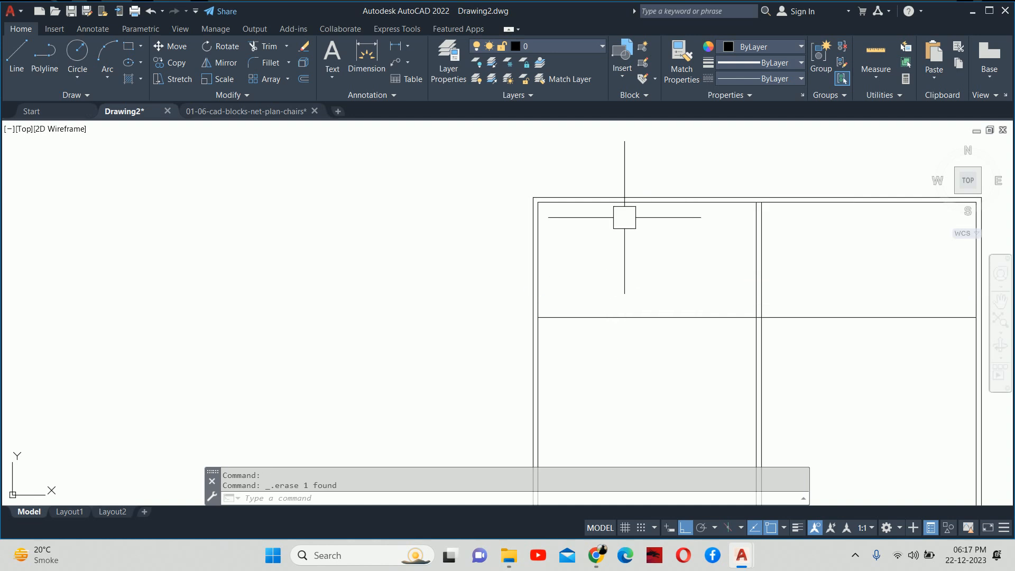
pyautogui.press('Escape')
pyautogui.press('Escape')
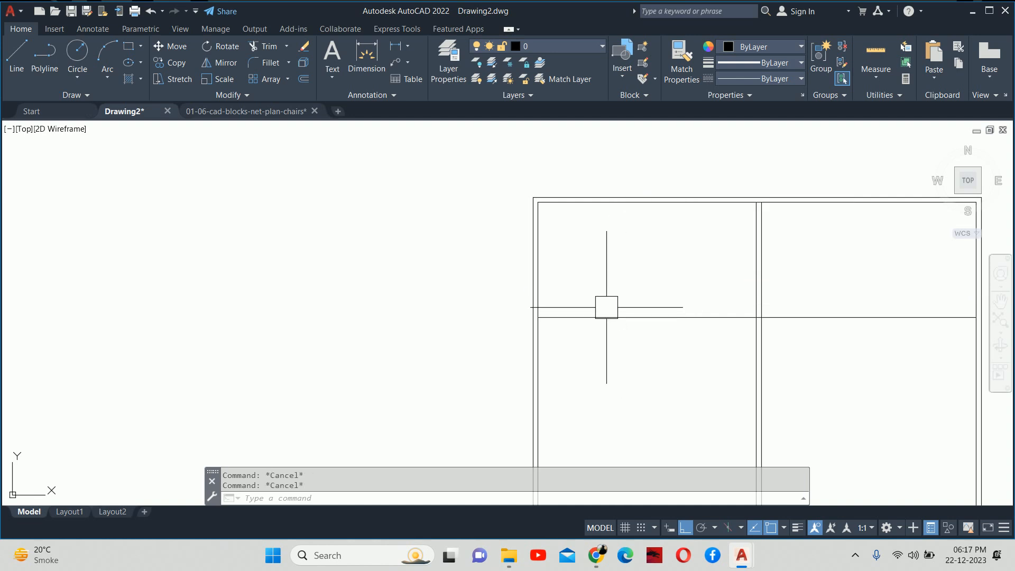
# - Offset the upper shelf line 1000 downward to add a second shelf line across the cabinet
pyautogui.scroll(-4, 605, 306)
pyautogui.write('o')
pyautogui.press('Return')
pyautogui.write('1')
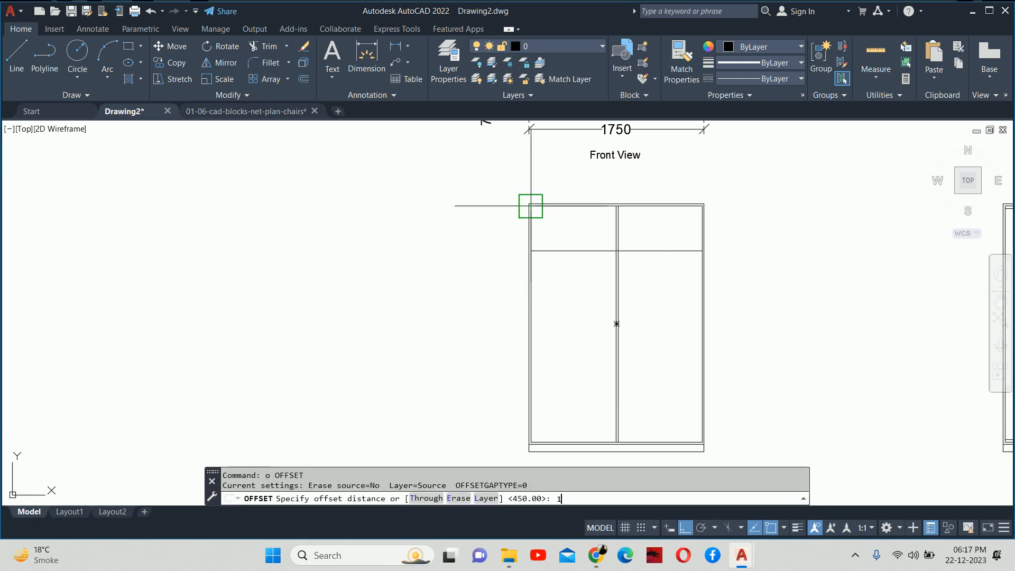
pyautogui.write('2000')
pyautogui.press('Return')
pyautogui.click(562, 251)
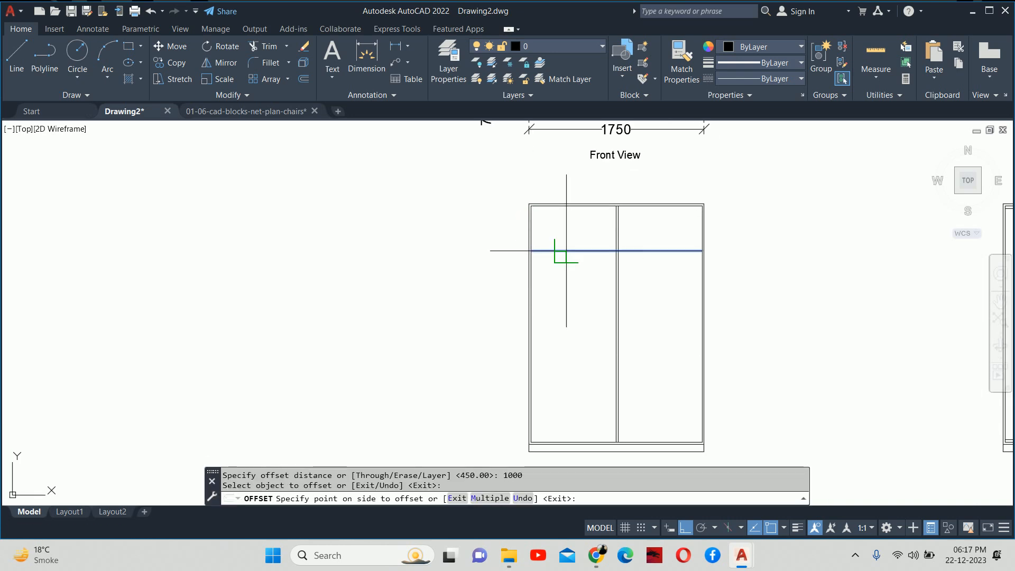
pyautogui.press('Escape')
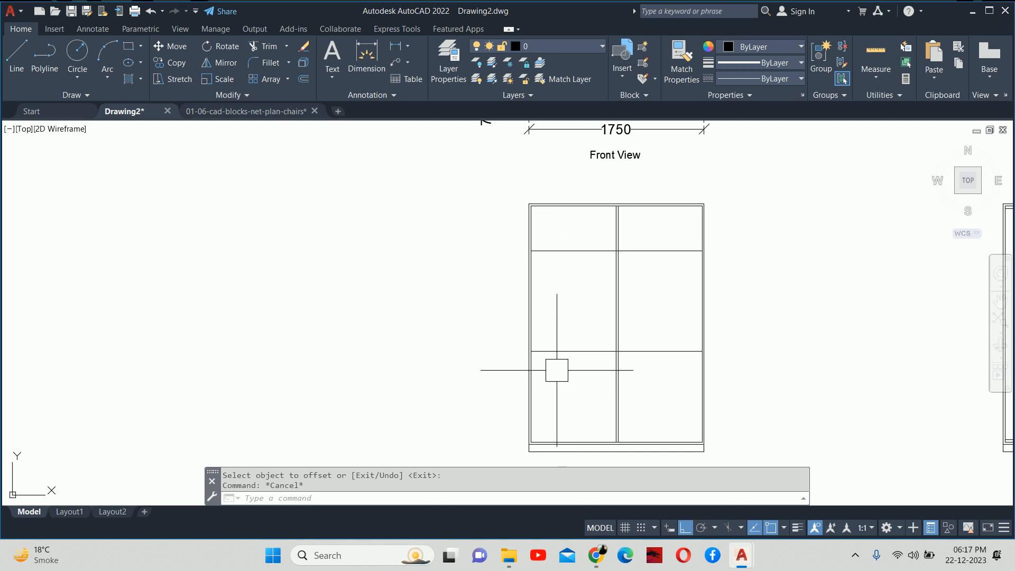
pyautogui.press('Escape')
# - Measure the height from the lower shelf line to the bottom of the skirting
pyautogui.moveTo(557, 362); pyautogui.dragTo(566, 321, button='middle')
pyautogui.write('dli')
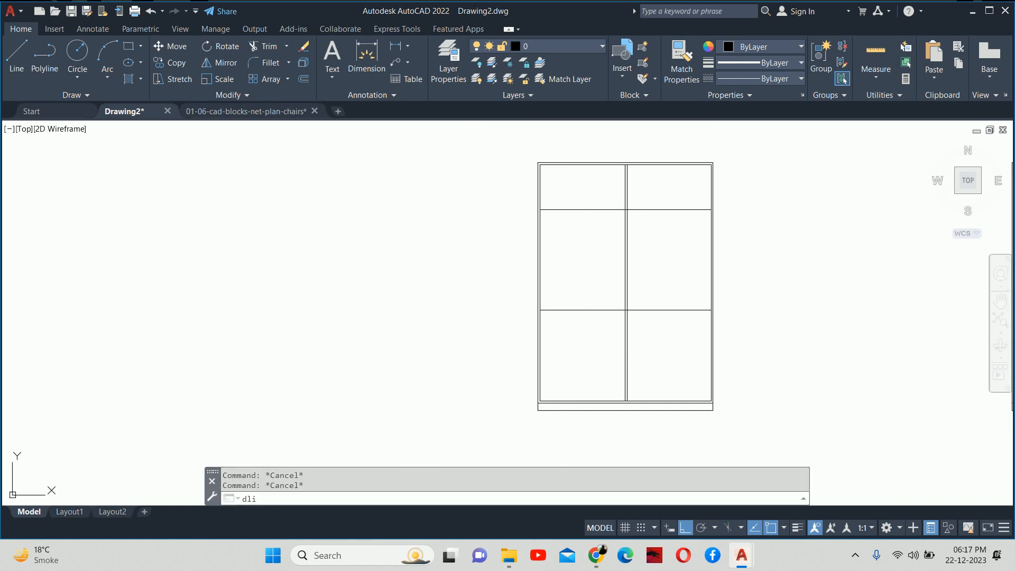
pyautogui.press('Return')
pyautogui.click(537, 311)
pyautogui.scroll(2, 532, 431)
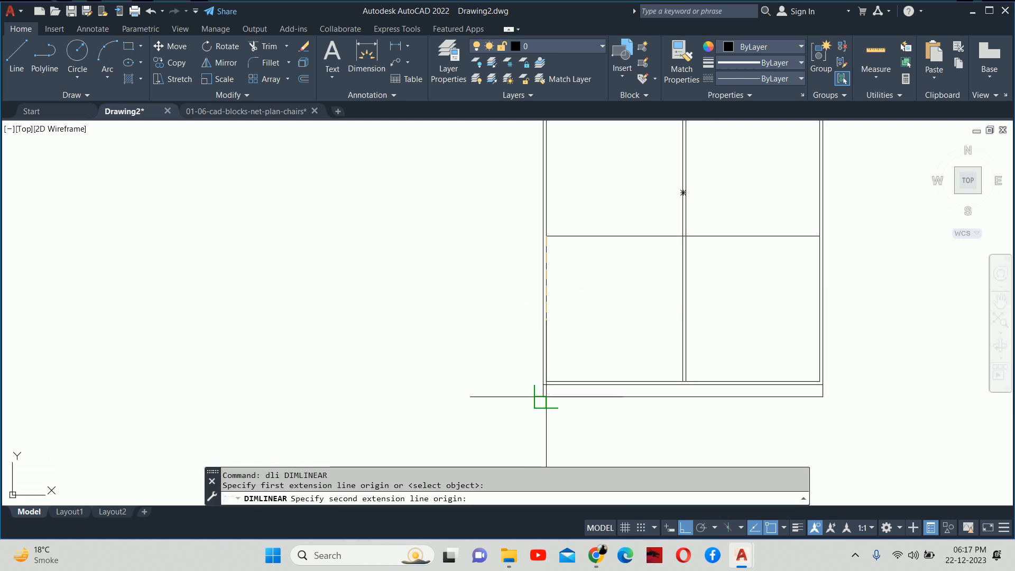
pyautogui.click(543, 397)
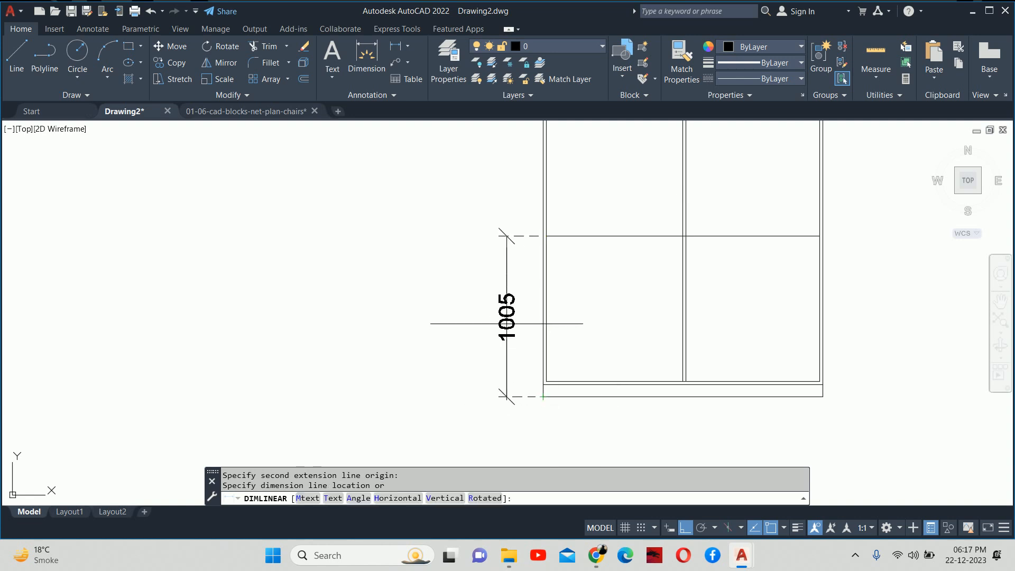
pyautogui.press('Escape')
pyautogui.write('o')
pyautogui.press('Return')
pyautogui.write('15')
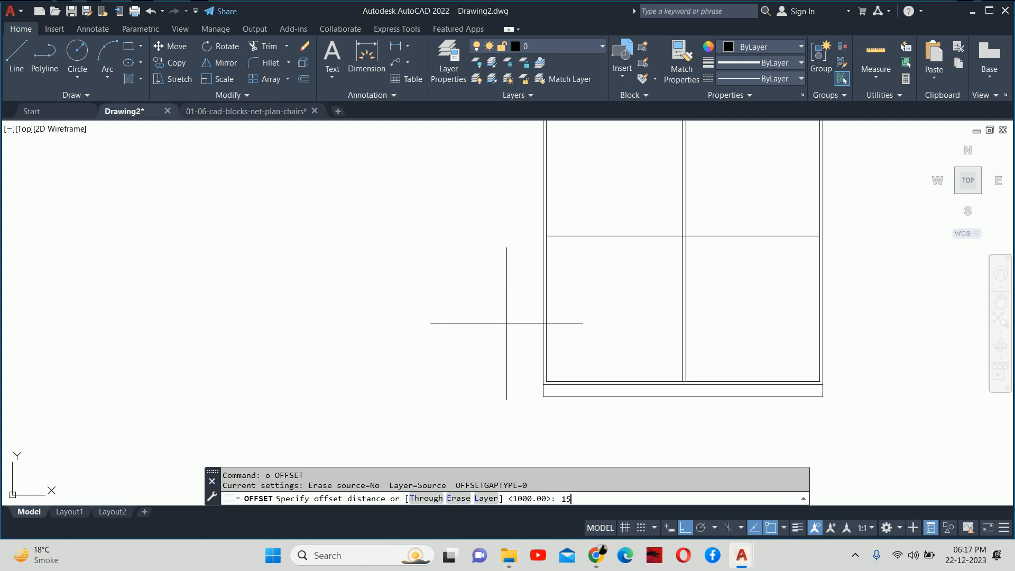
pyautogui.write('0')
pyautogui.press('Return')
pyautogui.press('Escape')
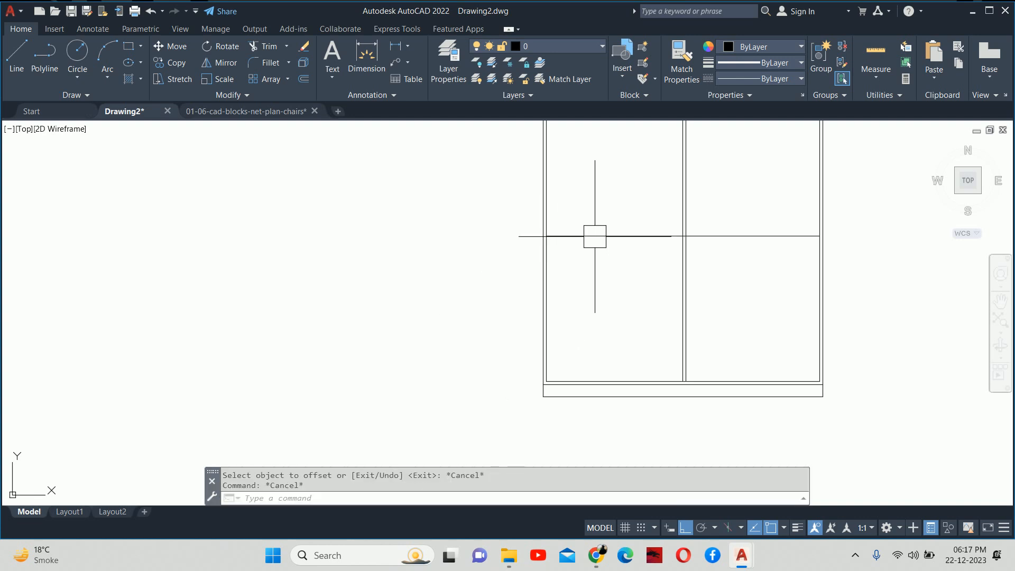
pyautogui.press('Return')
pyautogui.press('Escape')
pyautogui.press('Return')
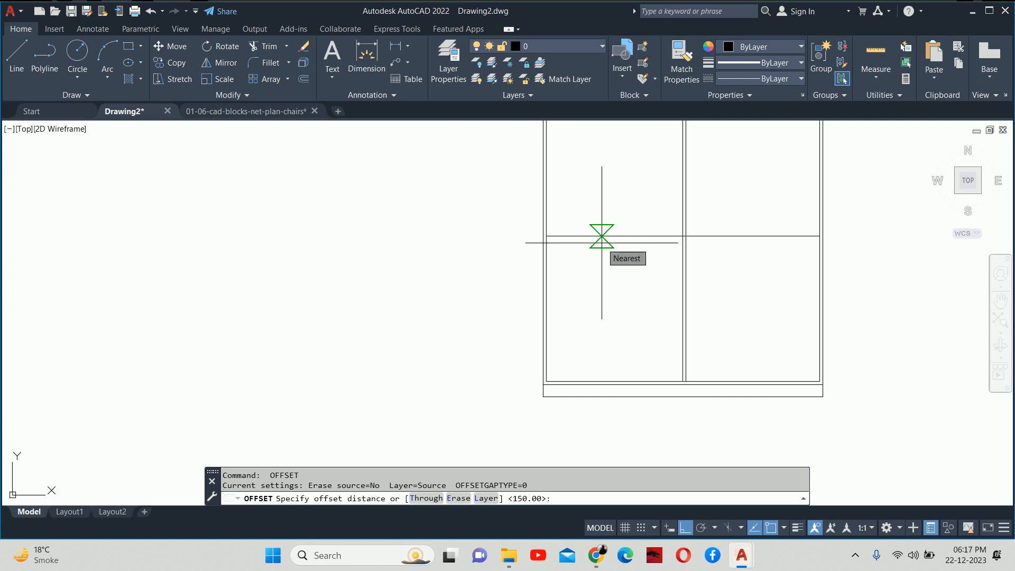
pyautogui.press('Escape')
# - Offset the lower shelf line 200 downward inside the cabinet frame
pyautogui.write('o')
pyautogui.press('Return')
pyautogui.write('200')
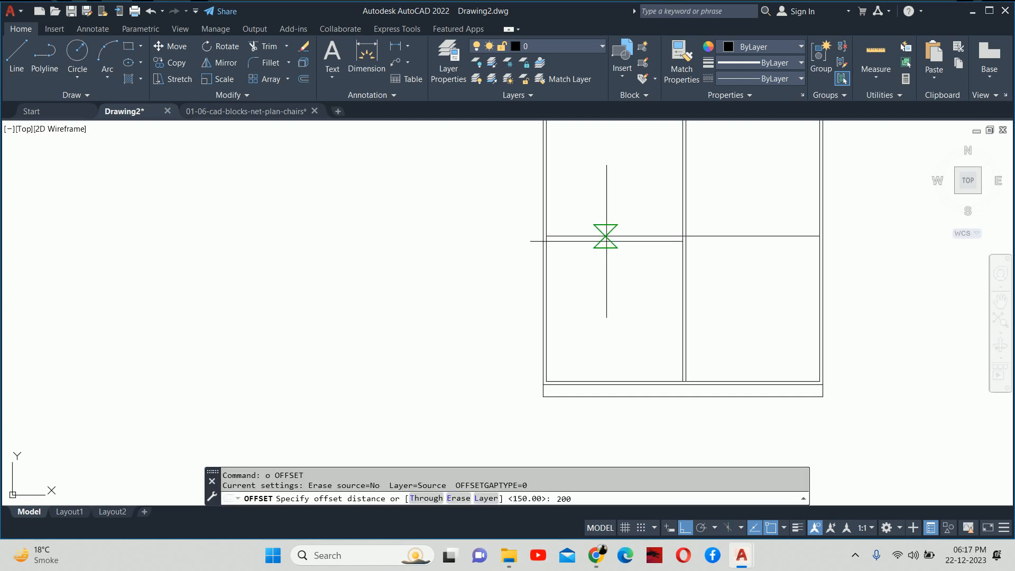
pyautogui.press('Return')
pyautogui.click(627, 238)
pyautogui.click(623, 276)
pyautogui.press('Escape')
# - Delete the original lower shelf line, keeping its offset copy below it
pyautogui.click(627, 242)
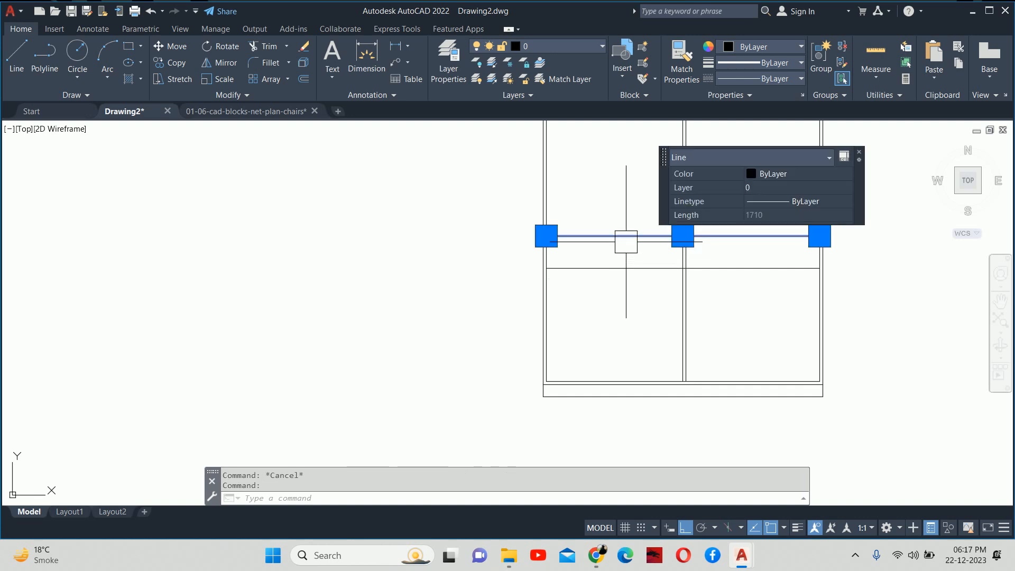
pyautogui.press('Delete')
pyautogui.moveTo(573, 249); pyautogui.dragTo(582, 303, button='middle')
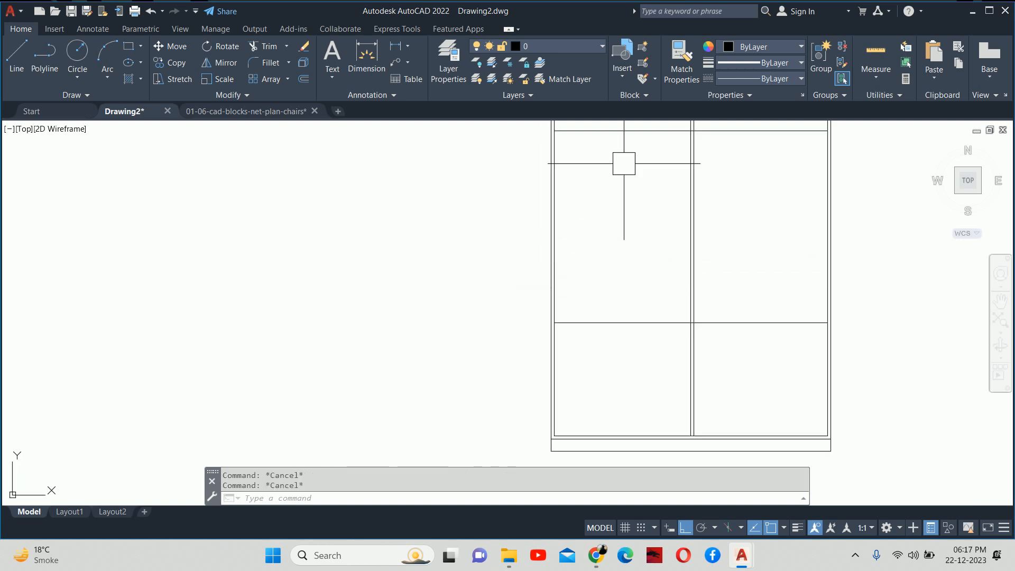
# - Measure the height from the remaining lower shelf line to the bottom of the skirting
pyautogui.write('dli')
pyautogui.press('Return')
pyautogui.click(571, 320)
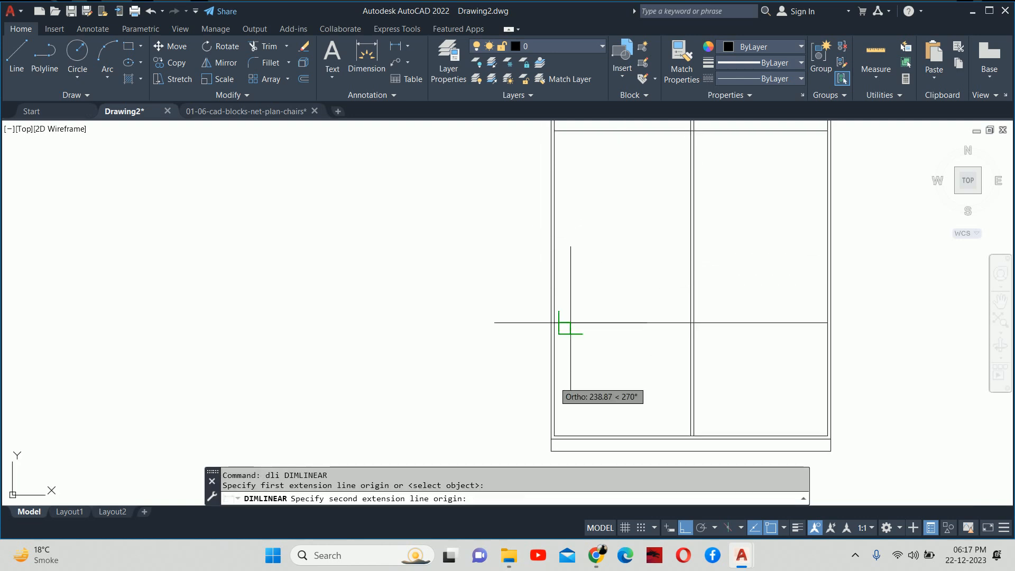
pyautogui.click(562, 452)
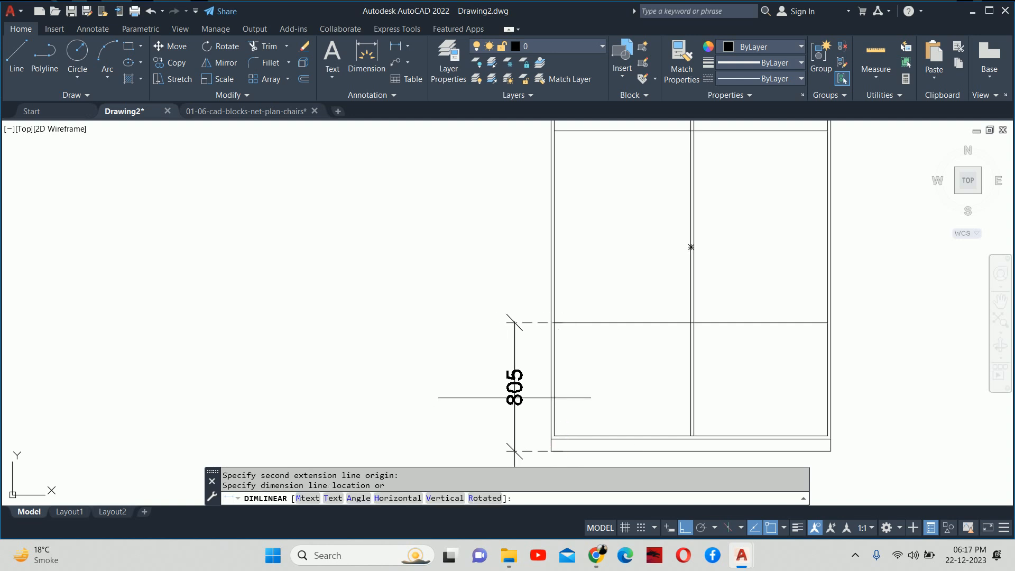
pyautogui.press('Escape')
pyautogui.press('Escape')
pyautogui.moveTo(651, 363); pyautogui.dragTo(656, 376, button='middle')
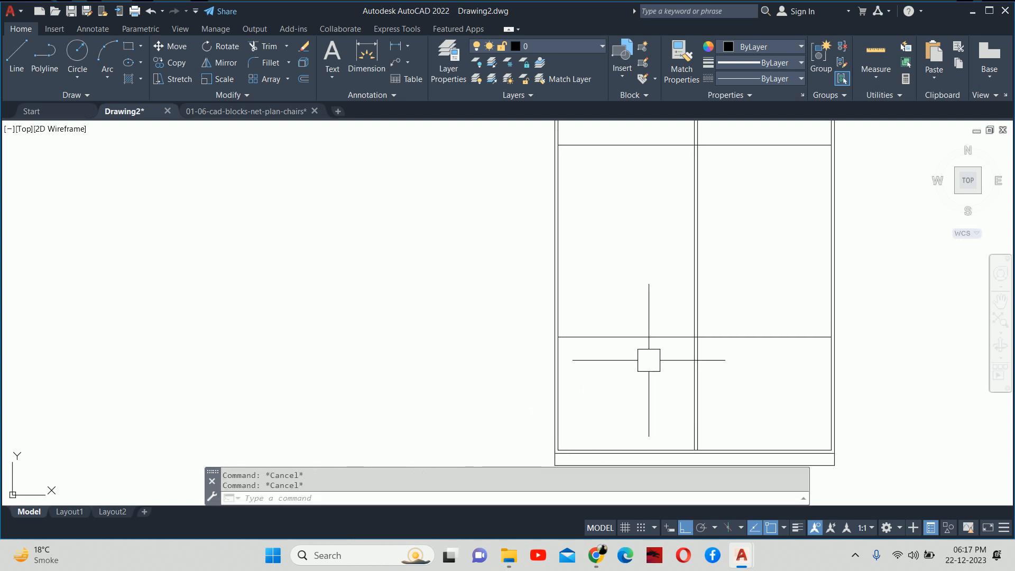
pyautogui.write('o')
pyautogui.press('Return')
pyautogui.write('4')
pyautogui.press('Return')
pyautogui.click(650, 337)
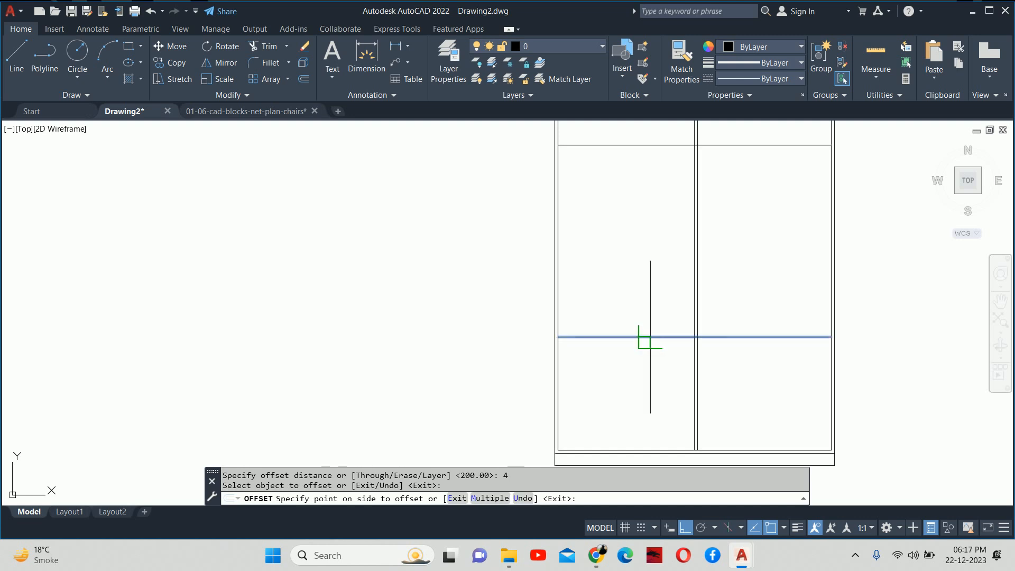
pyautogui.press('Escape')
pyautogui.press('Escape')
pyautogui.scroll(2, 619, 336)
pyautogui.scroll(-2, 616, 336)
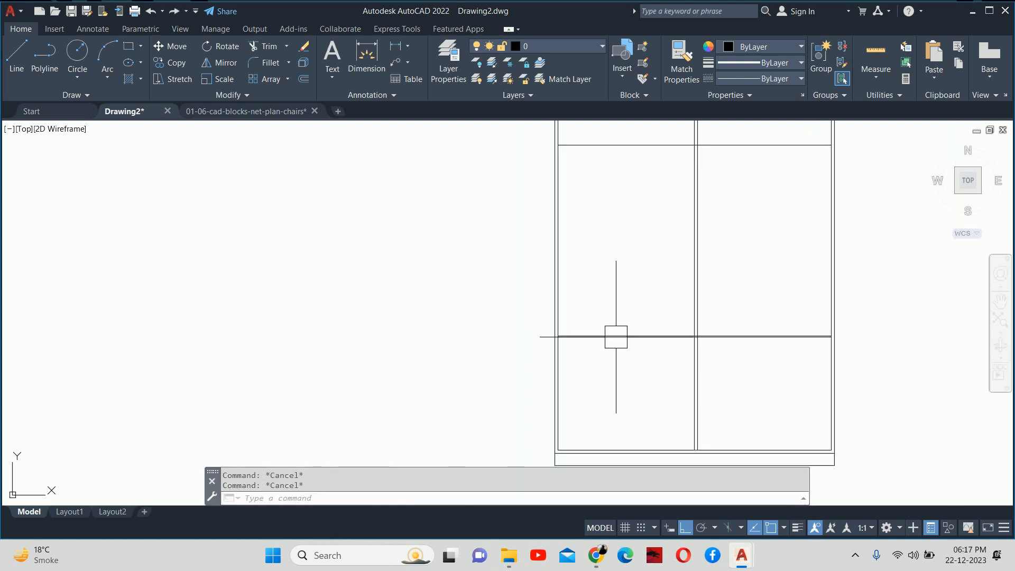
# - Offset the lower shelf line 45 upward inside the cabinet frame
pyautogui.write('o')
pyautogui.press('Return')
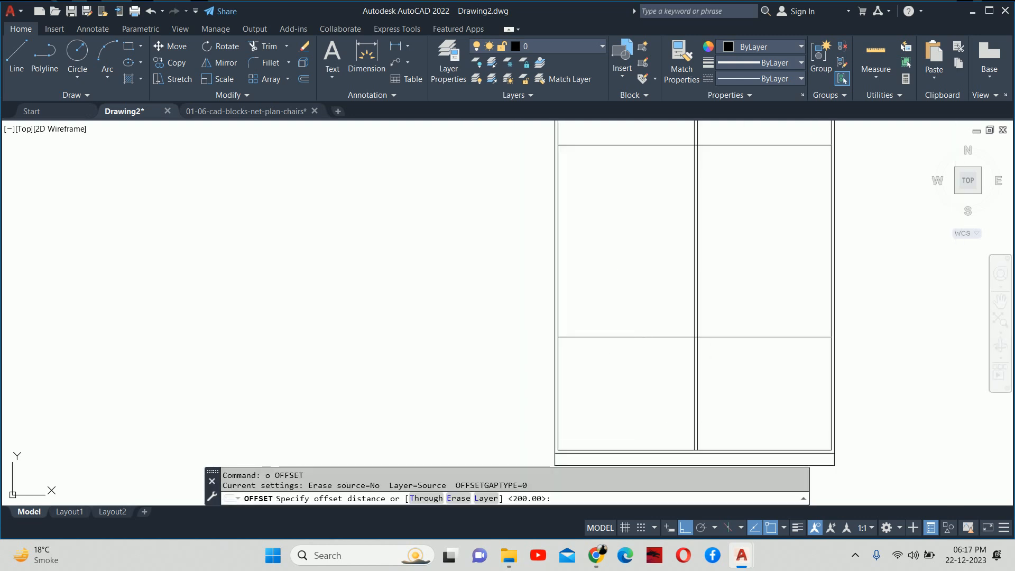
pyautogui.write('45')
pyautogui.press('Return')
pyautogui.click(628, 337)
pyautogui.click(621, 293)
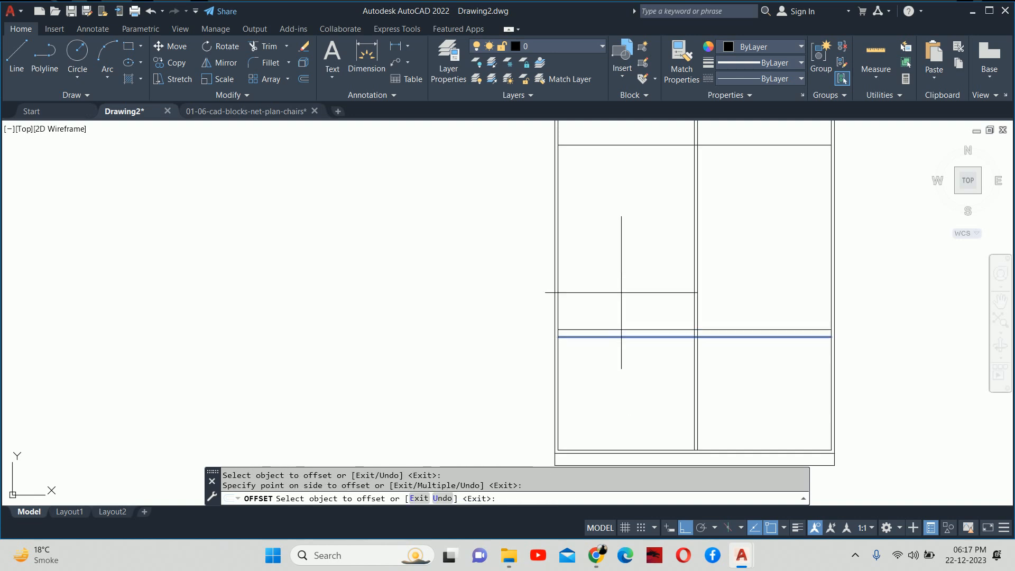
pyautogui.press('Escape')
pyautogui.press('Escape')
pyautogui.press('Escape')
# - Delete the original shelf line just below the new 45 offset line
pyautogui.scroll(2, 621, 327)
pyautogui.click(592, 352)
pyautogui.press('Delete')
pyautogui.scroll(-2, 606, 332)
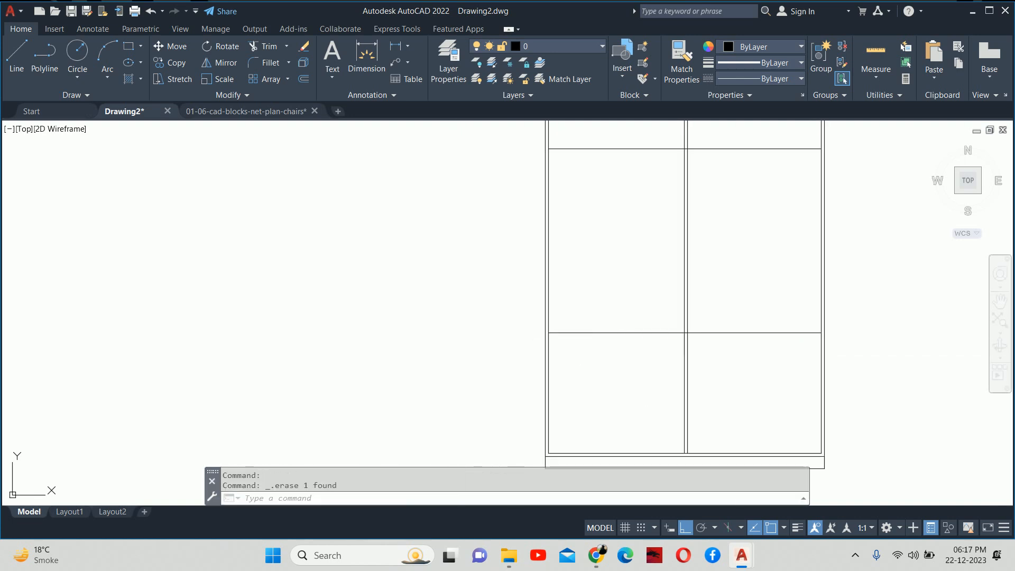
# - Add a vertical linear dimension outside the cabinet's left side, from the lower shelf line to the bottom of the skirting
pyautogui.scroll(-2, 578, 328)
pyautogui.press('Escape')
pyautogui.press('Escape')
pyautogui.write('dli')
pyautogui.press('Return')
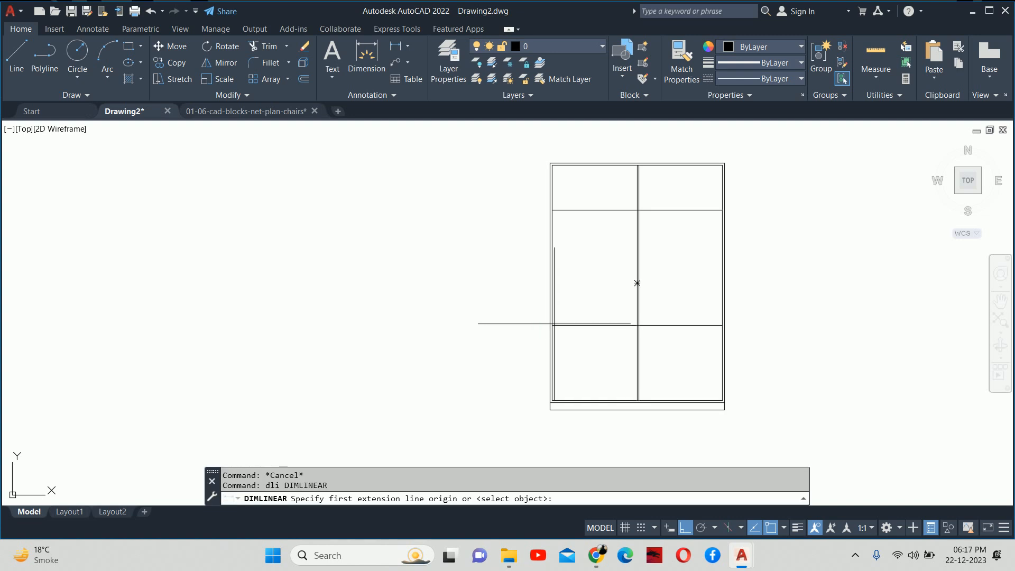
pyautogui.click(553, 324)
pyautogui.click(551, 409)
pyautogui.scroll(3, 530, 378)
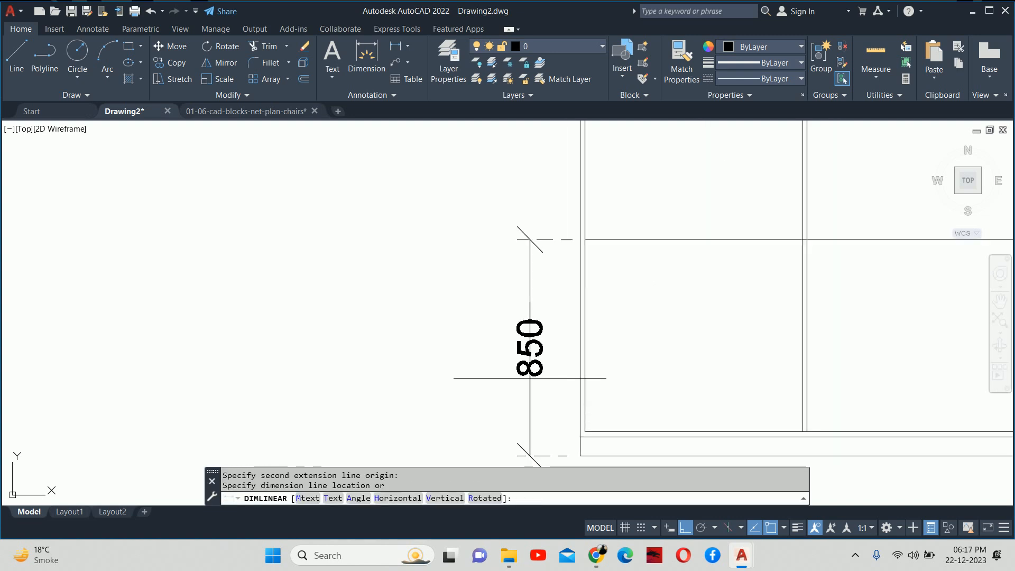
pyautogui.click(530, 378)
pyautogui.press('Escape')
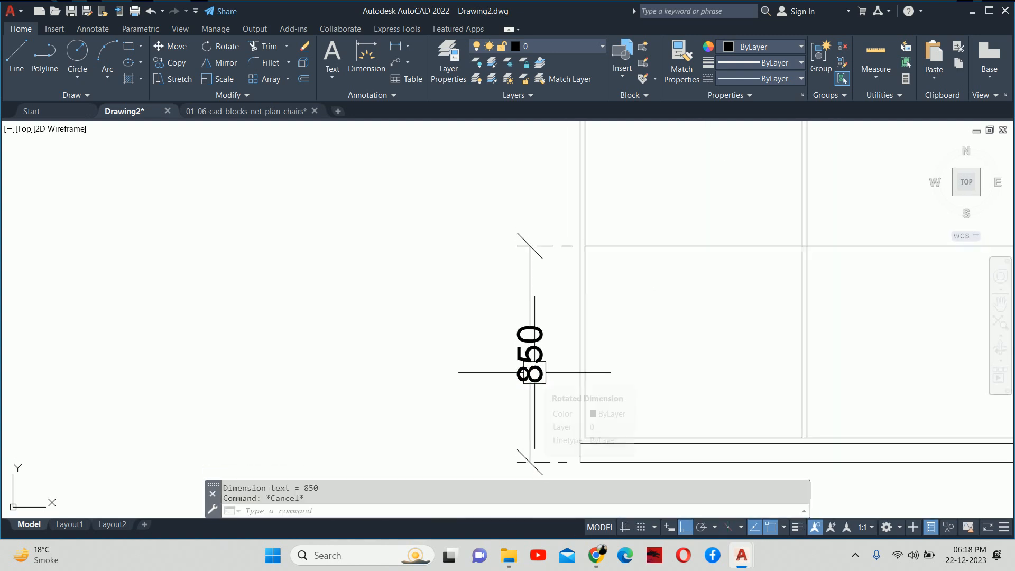
pyautogui.press('Escape')
# - Add a vertical linear dimension between the lower and upper shelf lines, aligned above the bottom section's dimension
pyautogui.scroll(-4, 535, 372)
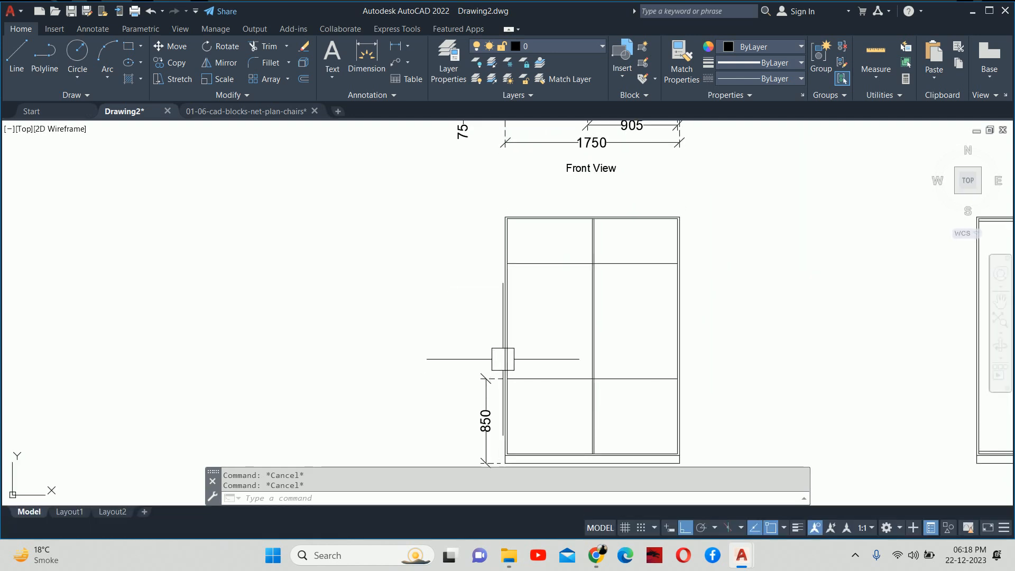
pyautogui.write('dli')
pyautogui.press('Return')
pyautogui.click(506, 378)
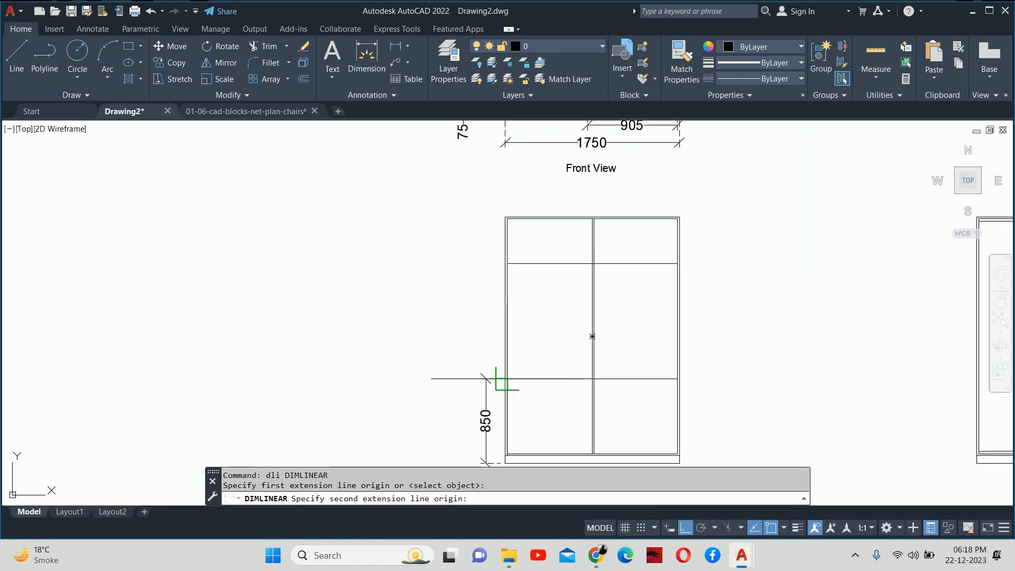
pyautogui.click(506, 264)
pyautogui.scroll(4, 481, 353)
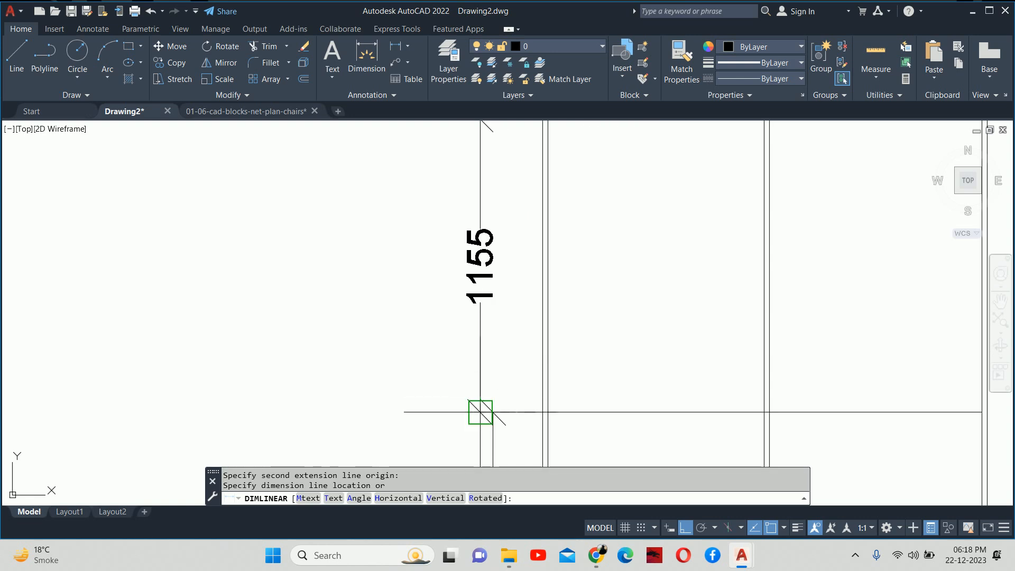
pyautogui.click(492, 413)
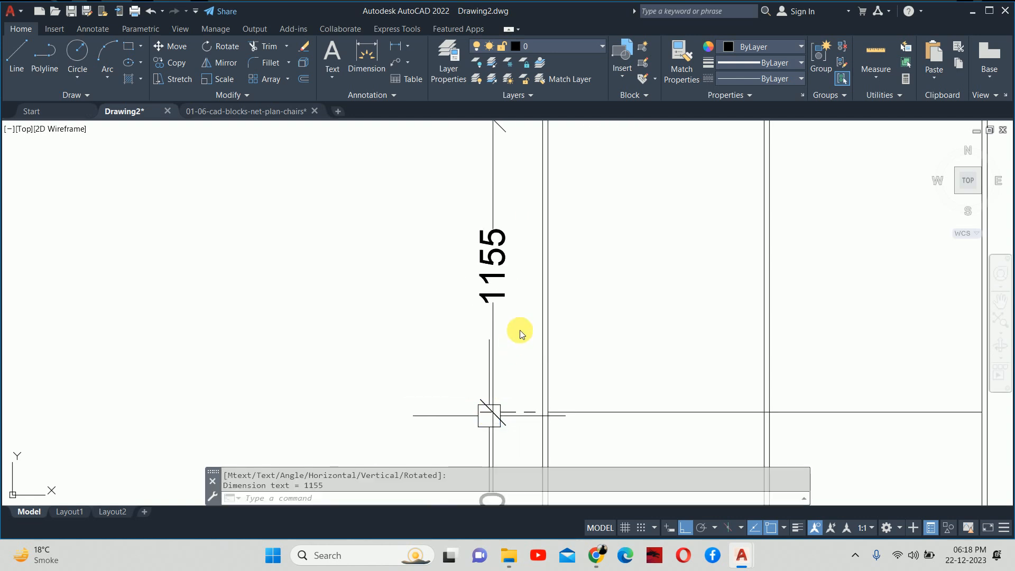
pyautogui.press('Escape')
# - Add a vertical linear dimension from the upper shelf line to the frame's inner top edge, in line with the dimensions below
pyautogui.scroll(-4, 523, 334)
pyautogui.moveTo(532, 323); pyautogui.dragTo(540, 389, button='middle')
pyautogui.press('Escape')
pyautogui.scroll(-4, 659, 325)
pyautogui.scroll(2, 651, 307)
pyautogui.moveTo(651, 295)
pyautogui.mouseDown(button='middle')
pyautogui.moveTo(637, 407)
pyautogui.moveTo(661, 285)
pyautogui.mouseUp(button='middle')
pyautogui.scroll(4, 607, 312)
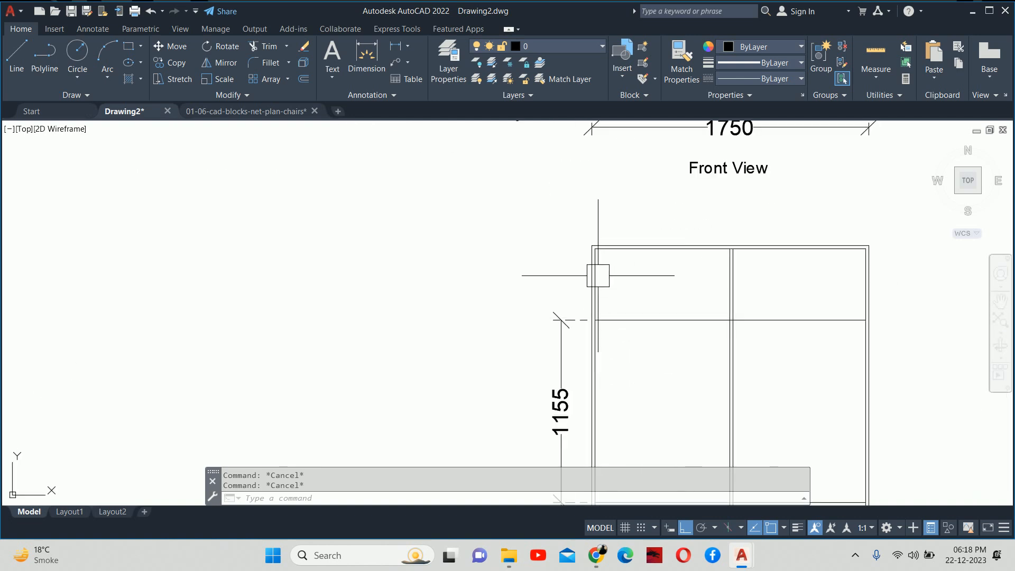
pyautogui.scroll(2, 599, 296)
pyautogui.press('Return')
pyautogui.click(592, 334)
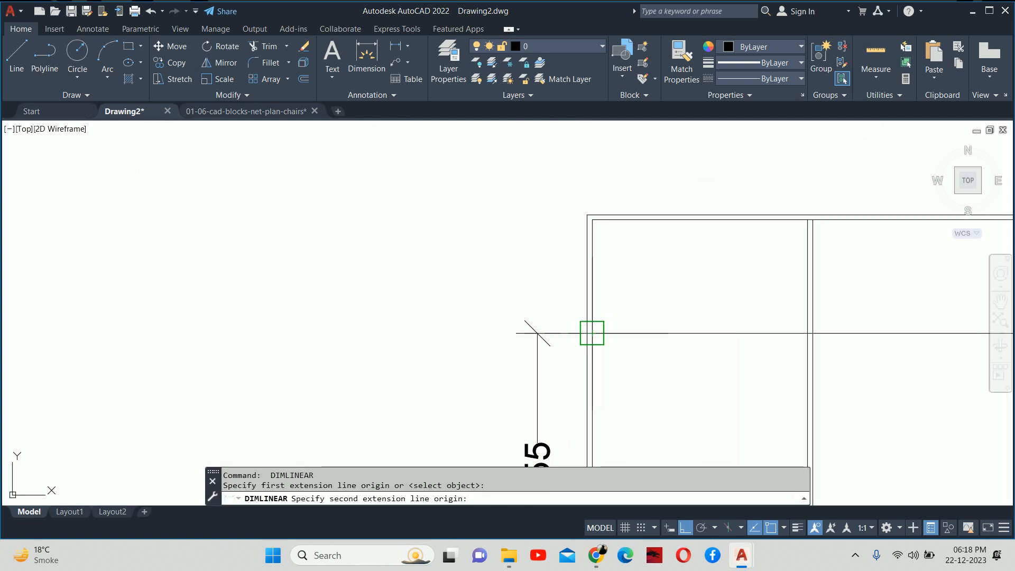
pyautogui.click(592, 219)
pyautogui.click(536, 339)
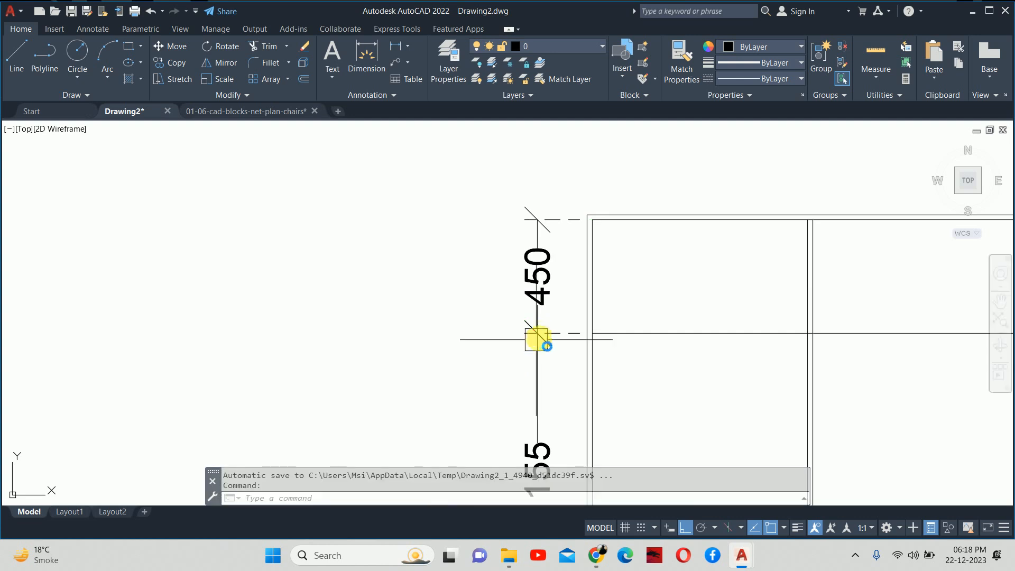
pyautogui.press('Escape')
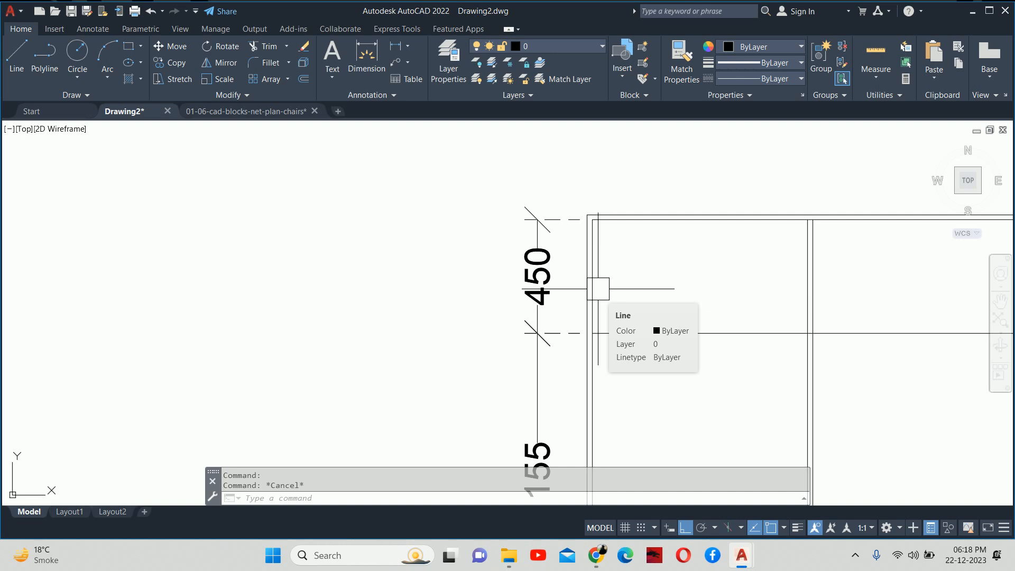
pyautogui.press('Escape')
# - Start an offset in the partitioned cabinet view with a distance of 20
pyautogui.scroll(-4, 582, 311)
pyautogui.moveTo(582, 310); pyautogui.dragTo(523, 240, button='middle')
pyautogui.write('o')
pyautogui.press('Return')
pyautogui.write('20')
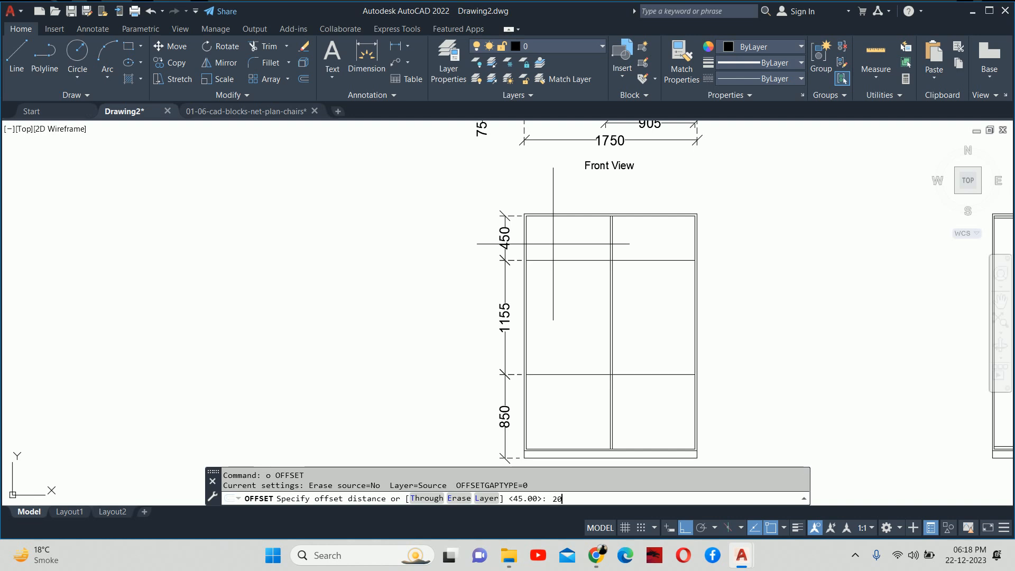
# - Offset the upper shelf line downward and the lower shelf line upward by 20
pyautogui.press('Return')
pyautogui.click(555, 260)
pyautogui.click(557, 277)
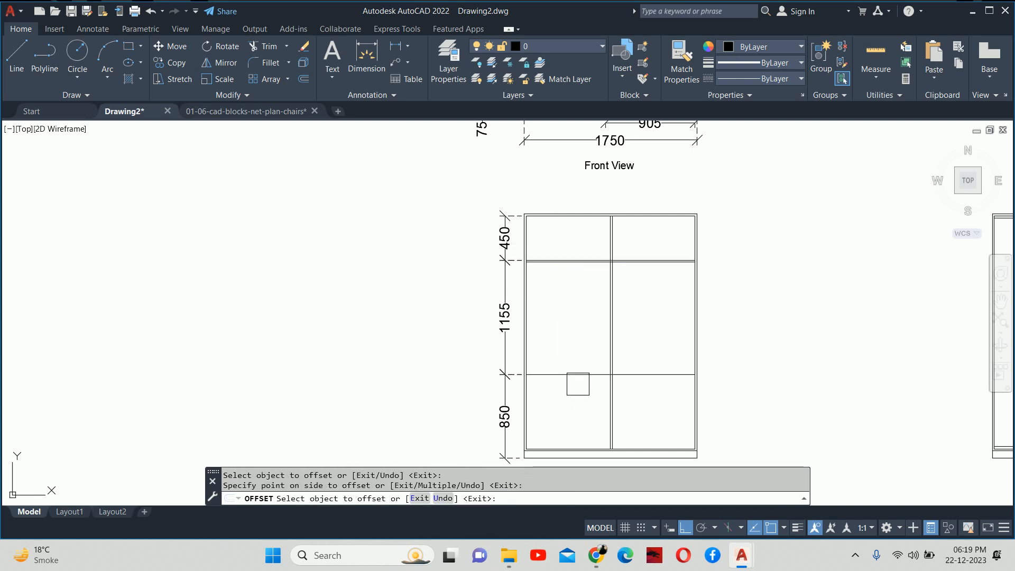
pyautogui.click(578, 374)
pyautogui.click(579, 352)
pyautogui.press('Return')
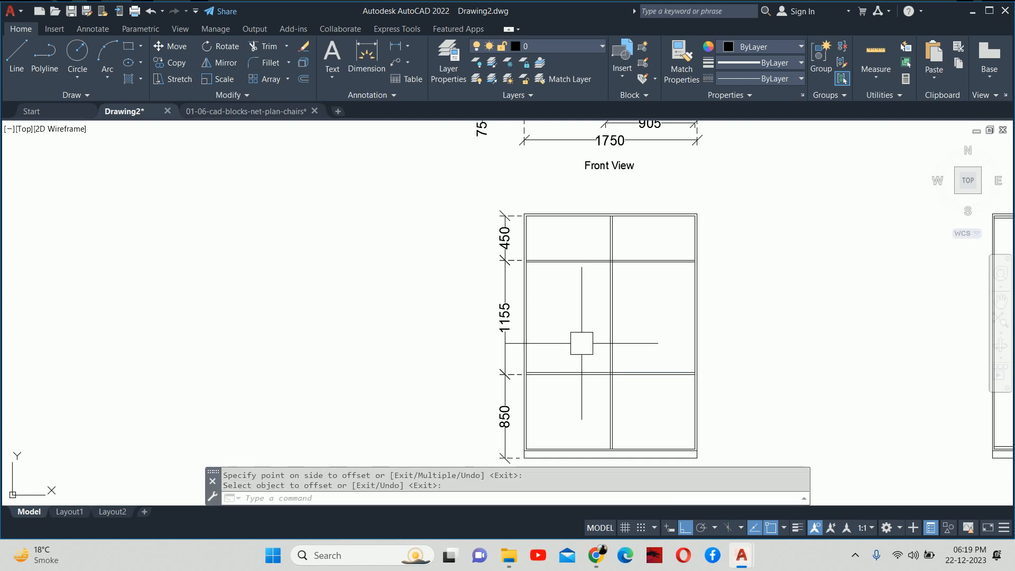
pyautogui.press('Escape')
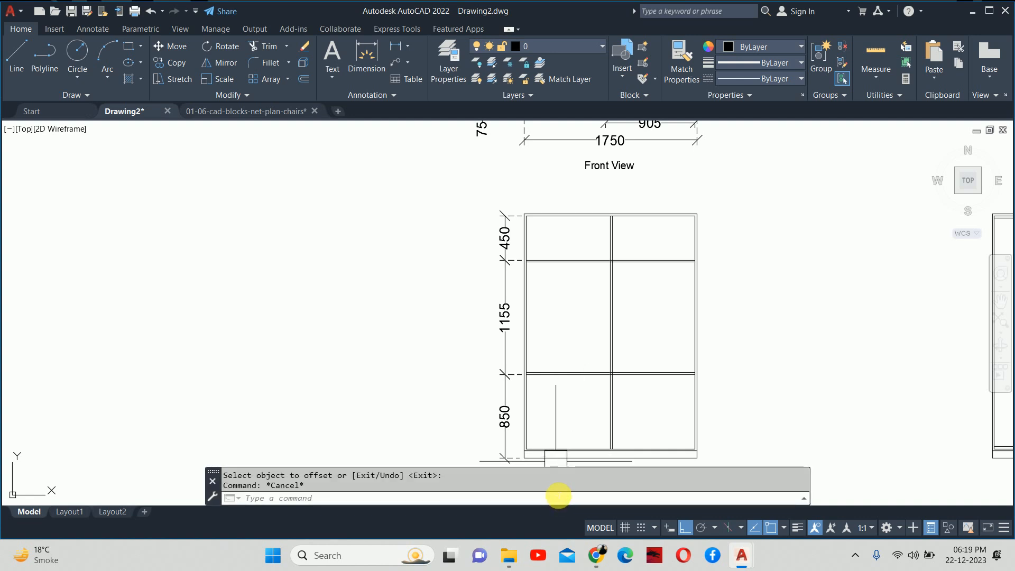
pyautogui.press('Escape')
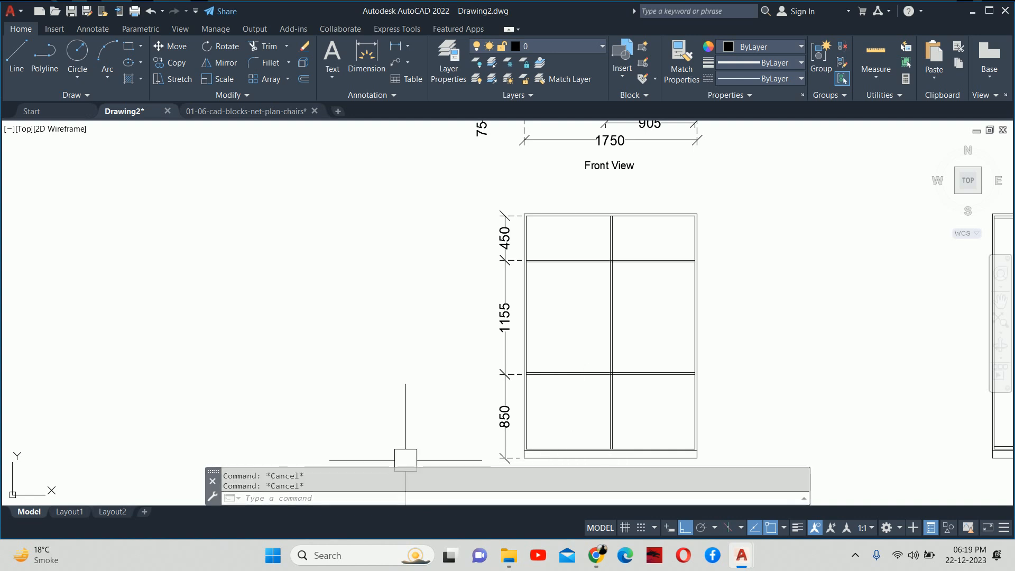
# - Delete the three vertical dimensions beside the cabinet's internal elevation
pyautogui.scroll(4, 525, 404)
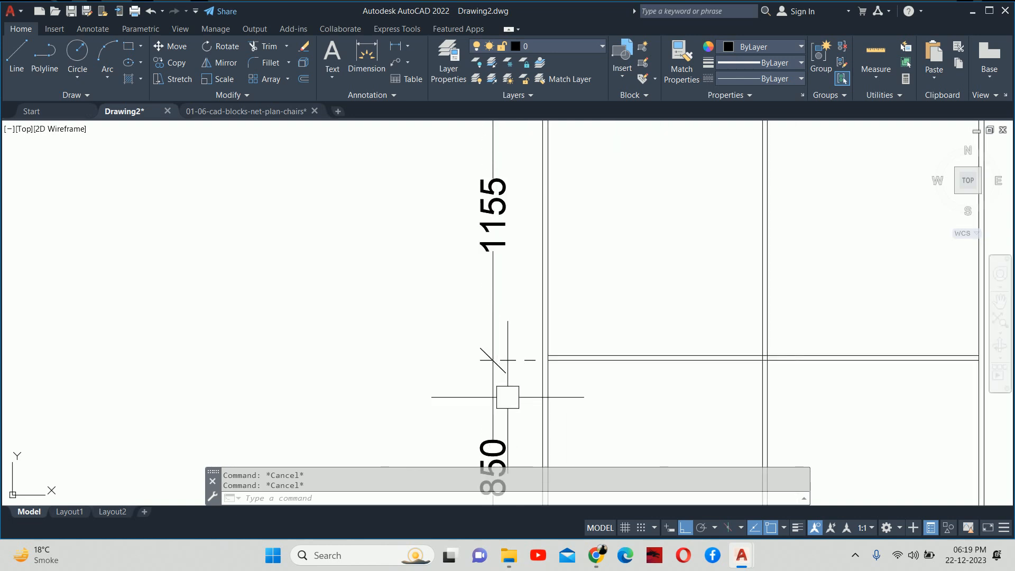
pyautogui.click(512, 398)
pyautogui.scroll(-4, 478, 332)
pyautogui.click(489, 373)
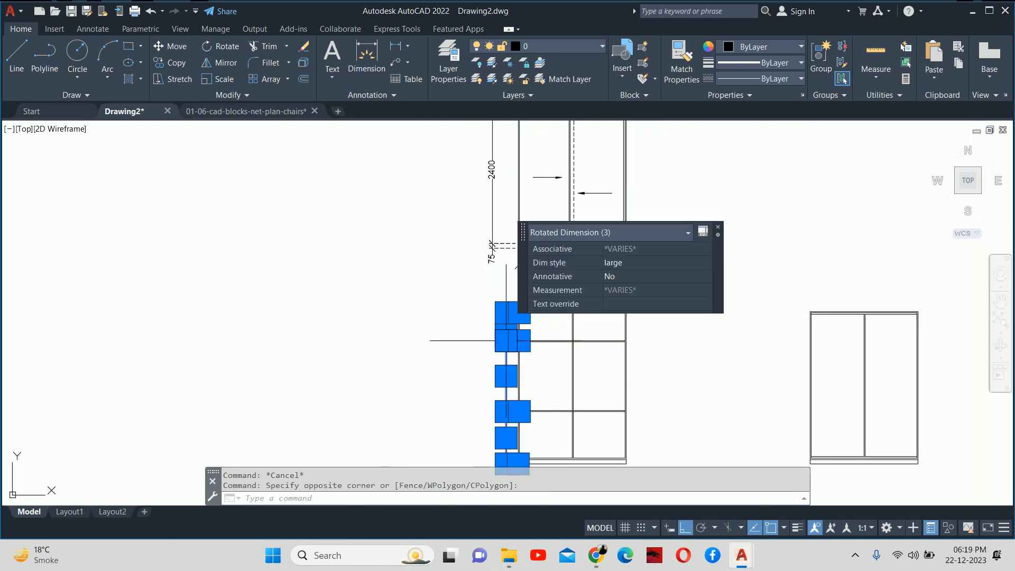
pyautogui.press('Delete')
pyautogui.moveTo(564, 401); pyautogui.dragTo(539, 324, button='middle')
pyautogui.scroll(3, 526, 331)
pyautogui.press('Escape')
pyautogui.press('Escape')
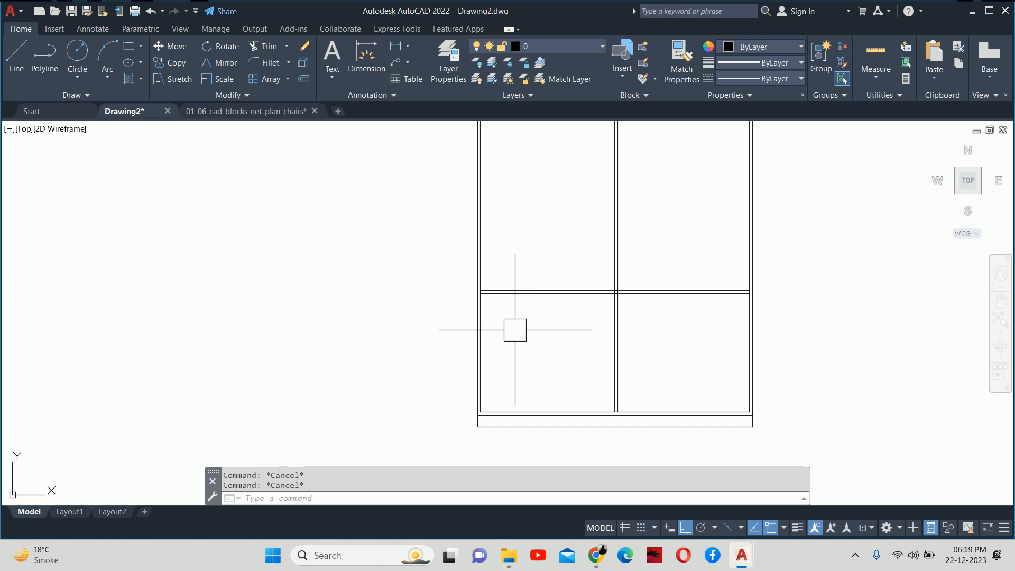
# - Measure the height from the inner bottom line to the lower shelf with a linear dimension, without placing it
pyautogui.write('dli')
pyautogui.press('Return')
pyautogui.click(495, 412)
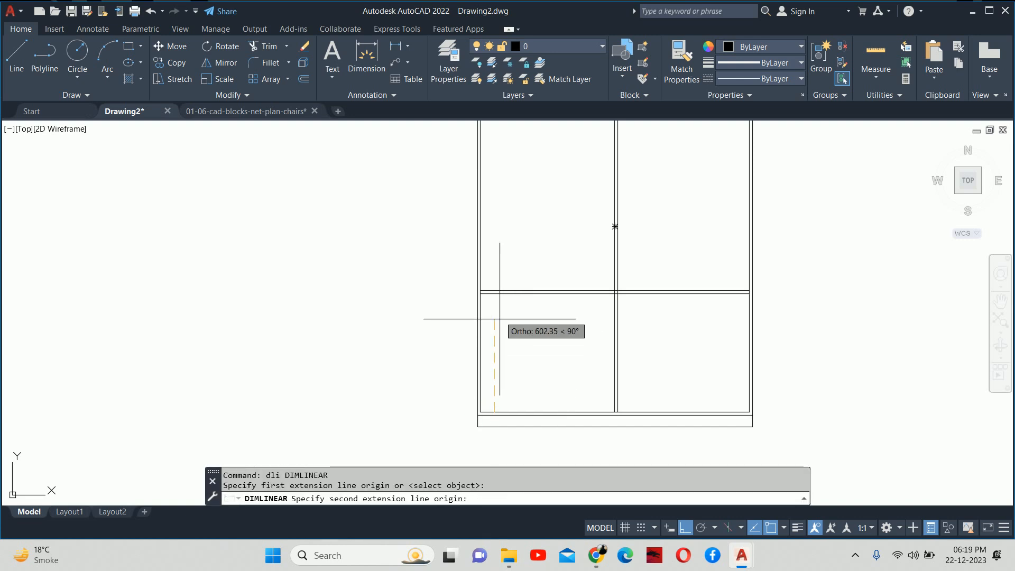
pyautogui.click(494, 292)
pyautogui.scroll(2, 443, 338)
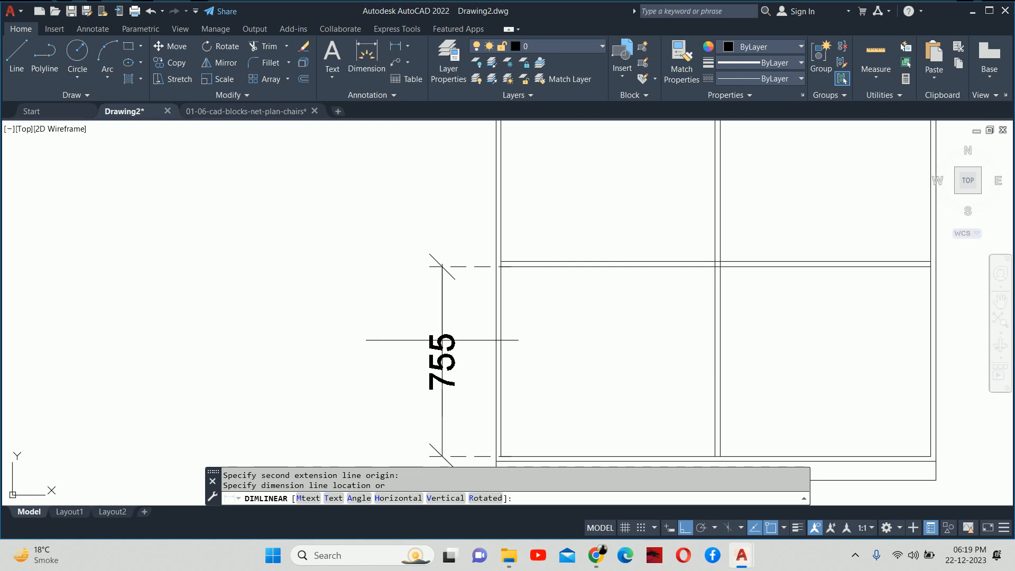
pyautogui.press('Escape')
pyautogui.press('Escape')
pyautogui.press('Escape')
# - Offset the cabinet's inner bottom line upward by 450
pyautogui.write('o')
pyautogui.press('Return')
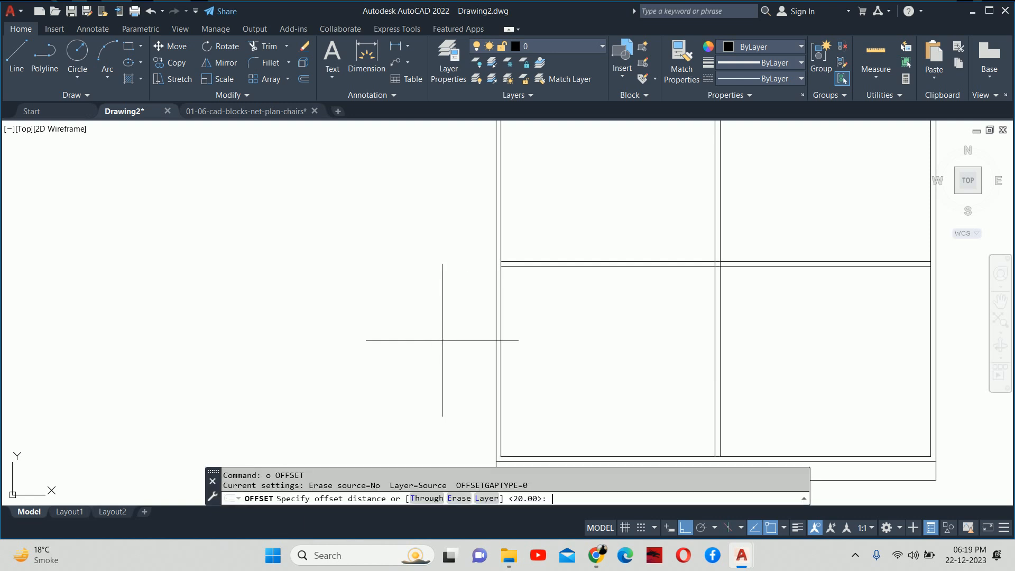
pyautogui.write('450')
pyautogui.press('Return')
pyautogui.moveTo(550, 402); pyautogui.dragTo(534, 386, button='middle')
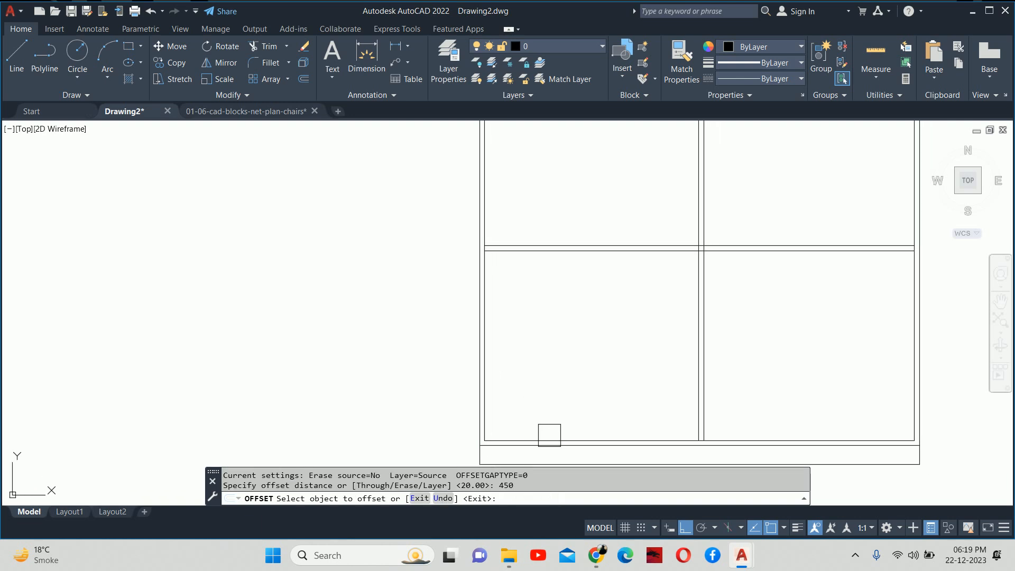
pyautogui.click(550, 440)
pyautogui.click(550, 423)
pyautogui.press('Escape')
pyautogui.press('Escape')
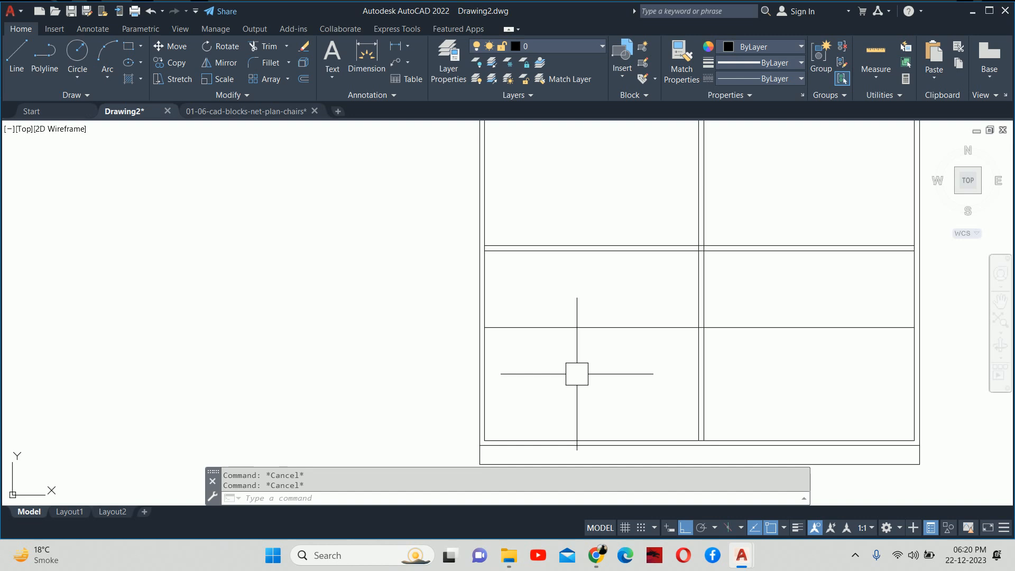
# - Measure the gap between the new horizontal line and the double-line shelf above it, without placing a dimension
pyautogui.write('dli')
pyautogui.press('Return')
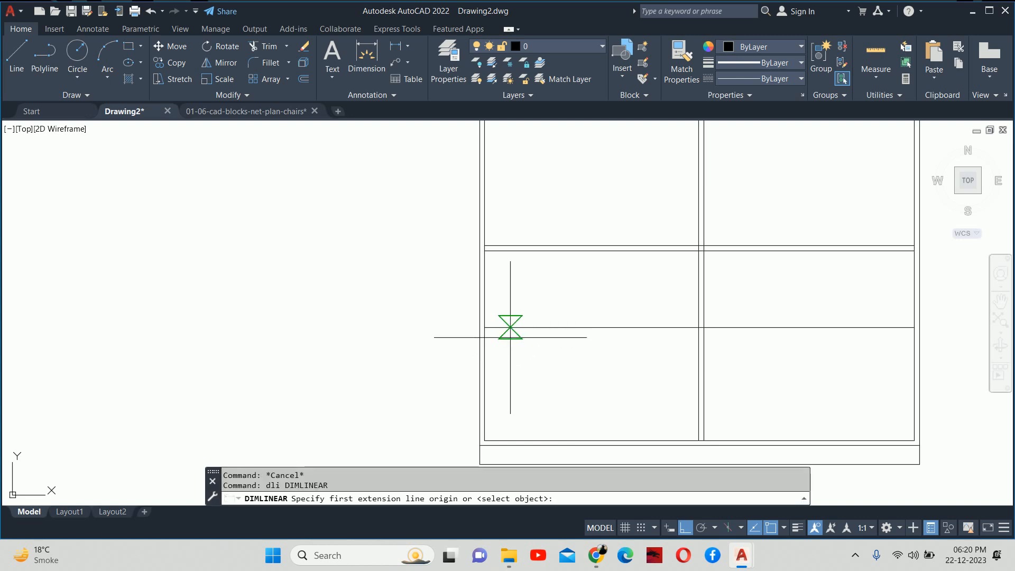
pyautogui.click(485, 328)
pyautogui.click(484, 251)
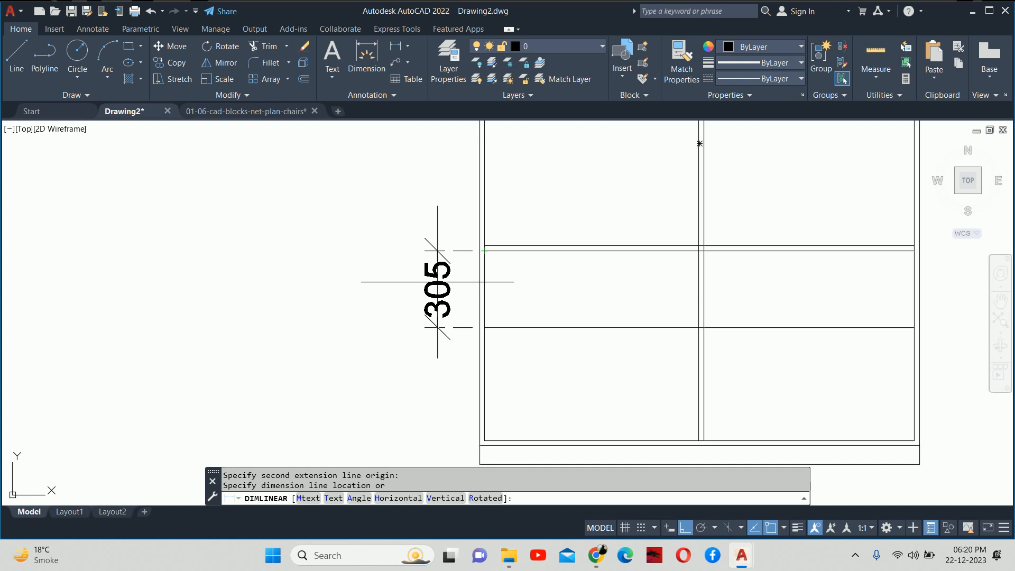
pyautogui.press('Escape')
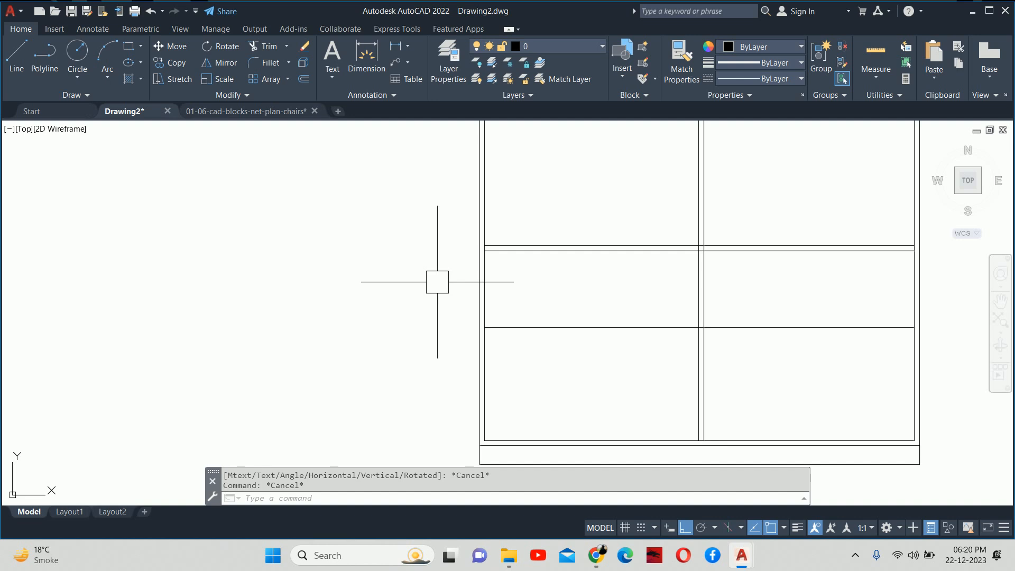
pyautogui.press('Escape')
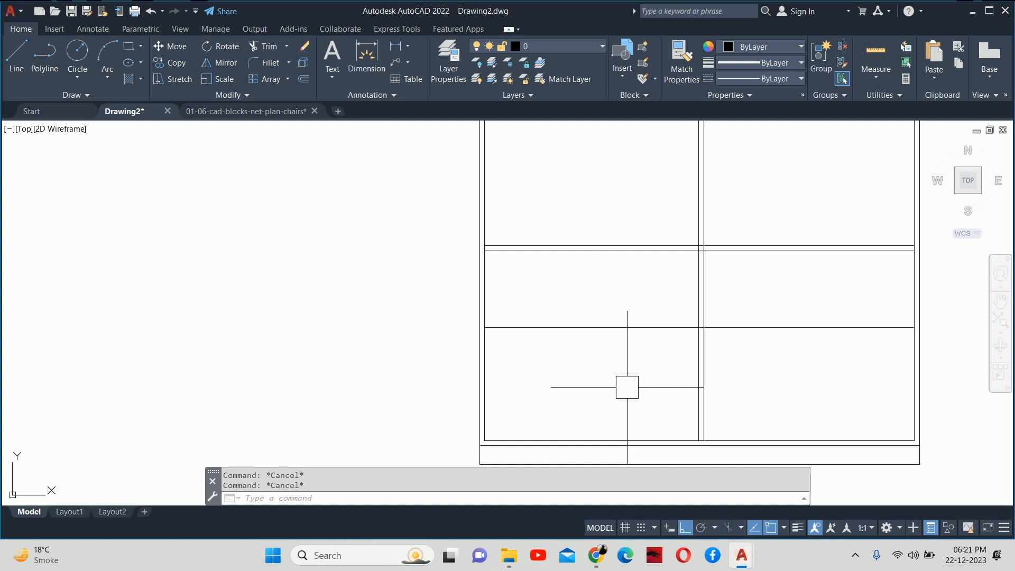
# - Draw a vertical guide line from the new shelf line down to the inner bottom line in the left bay
pyautogui.write('l')
pyautogui.press('Return')
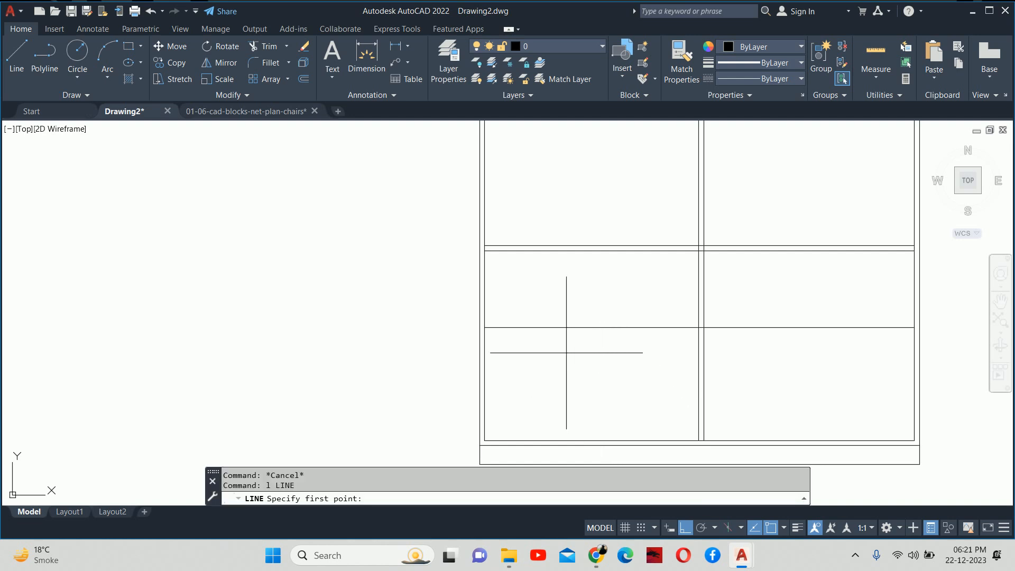
pyautogui.click(556, 328)
pyautogui.click(557, 440)
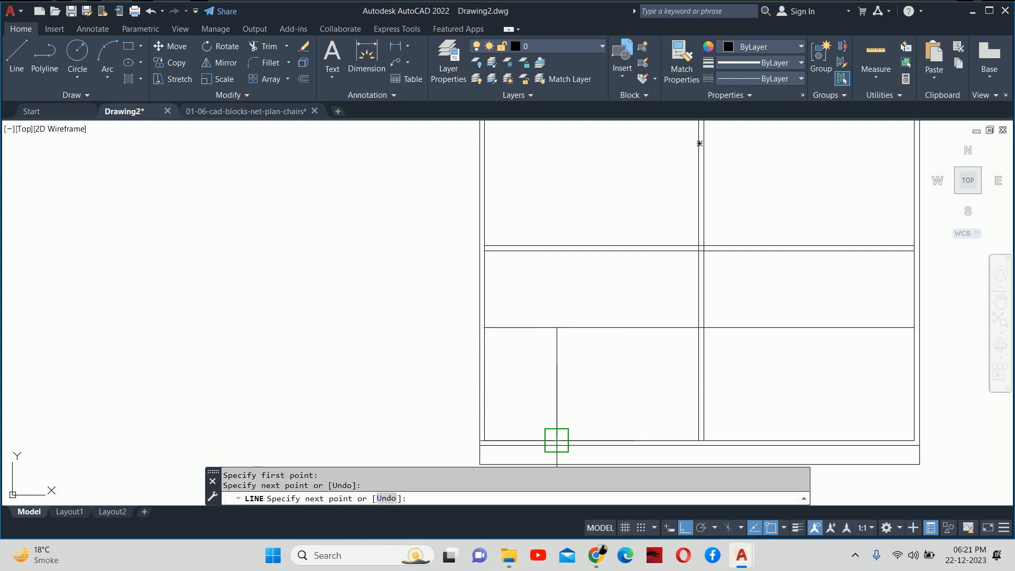
pyautogui.press('Escape')
# - Draw a horizontal line from the guide line's midpoint to the cabinet's left inner side
pyautogui.write('l')
pyautogui.press('Return')
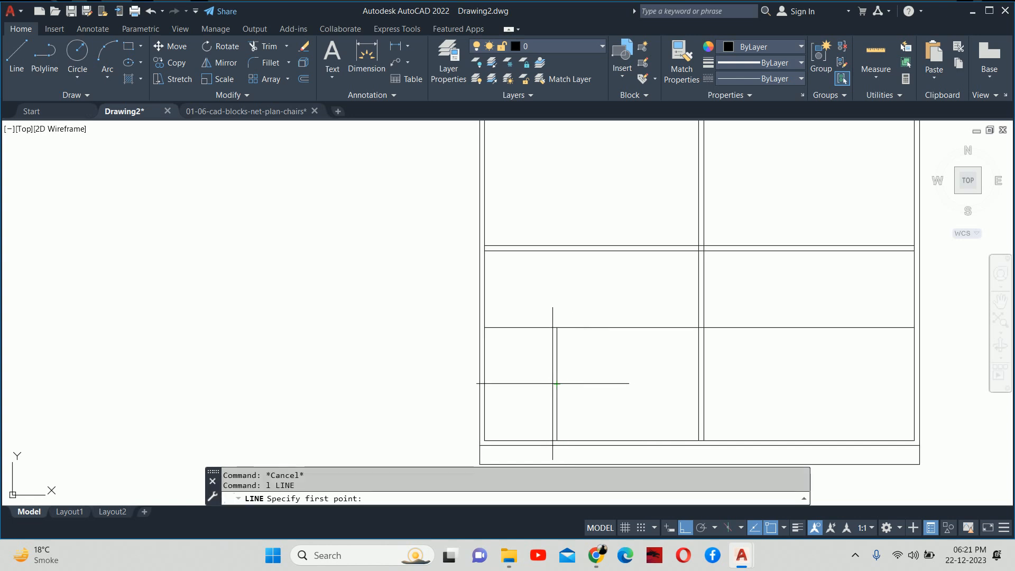
pyautogui.click(557, 384)
pyautogui.click(485, 384)
pyautogui.press('Escape')
pyautogui.press('Escape')
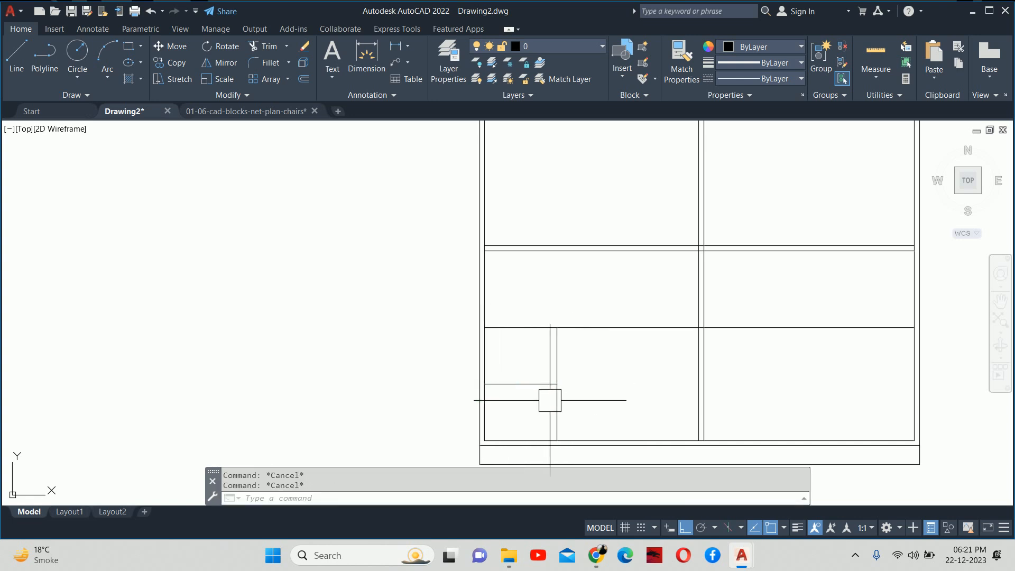
# - Extend the short horizontal line to the central divider and delete the vertical guide line
pyautogui.write('ex')
pyautogui.press('Return')
pyautogui.click(530, 386)
pyautogui.press('Escape')
pyautogui.click(557, 369)
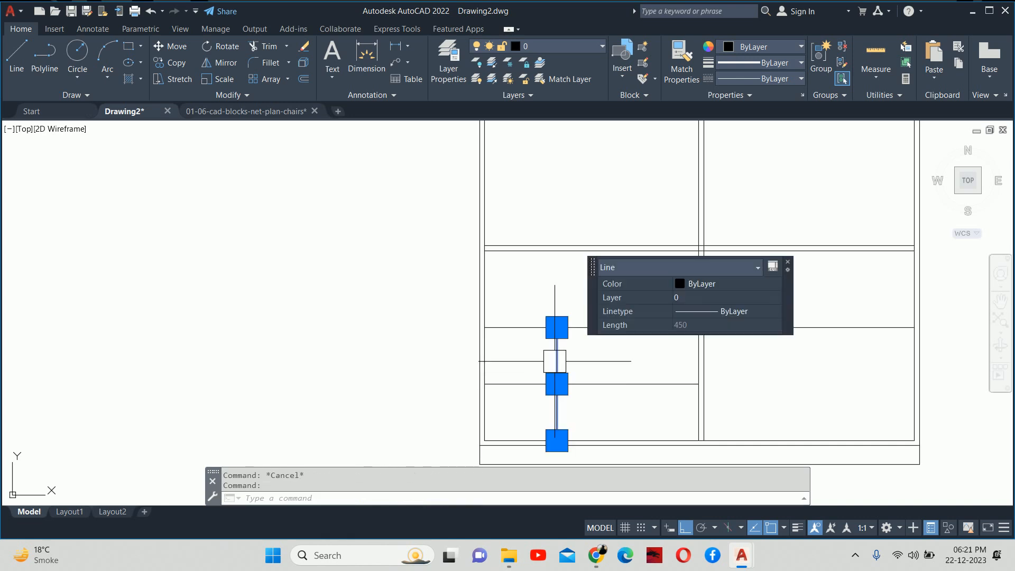
pyautogui.press('Delete')
# - Offset the left bay's middle line downward and the full-width single line above it upward by 20
pyautogui.write('o')
pyautogui.press('Return')
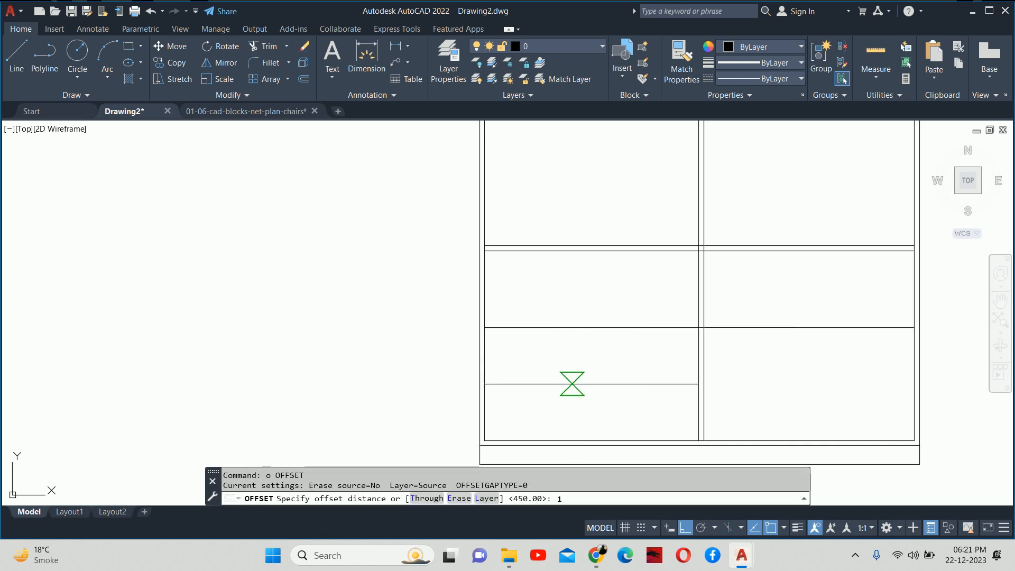
pyautogui.write('10')
pyautogui.press('Return')
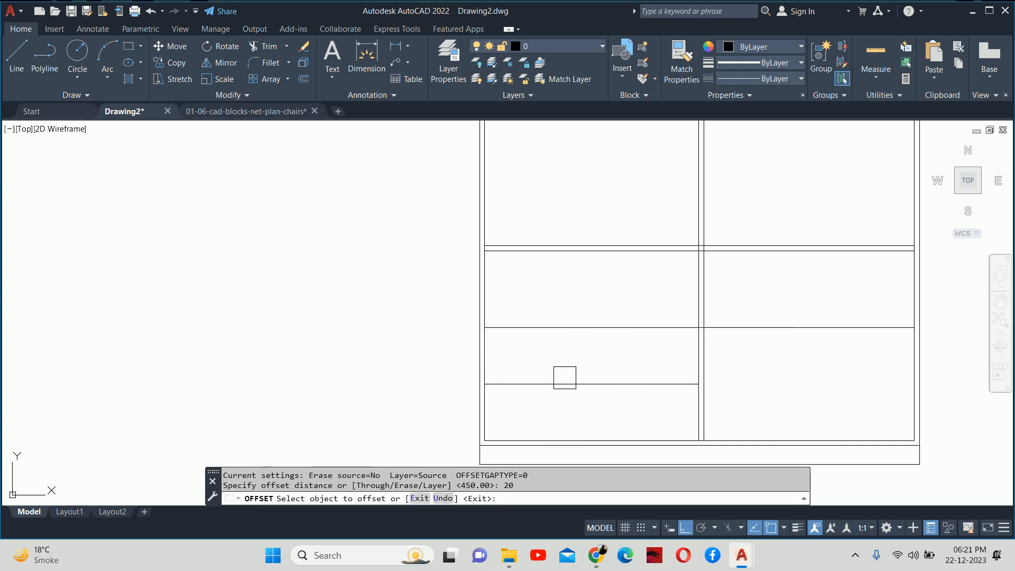
pyautogui.click(565, 378)
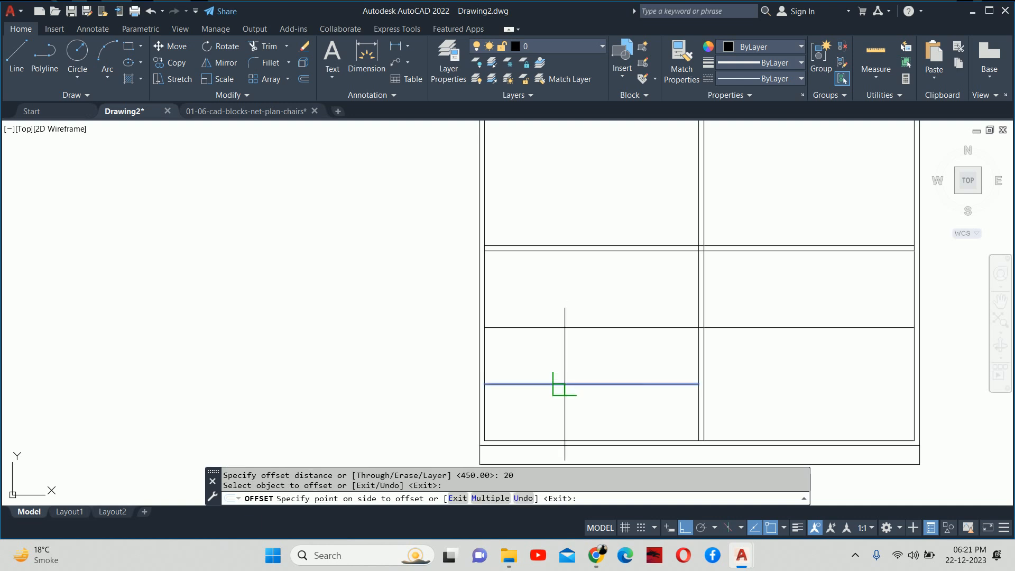
pyautogui.click(558, 403)
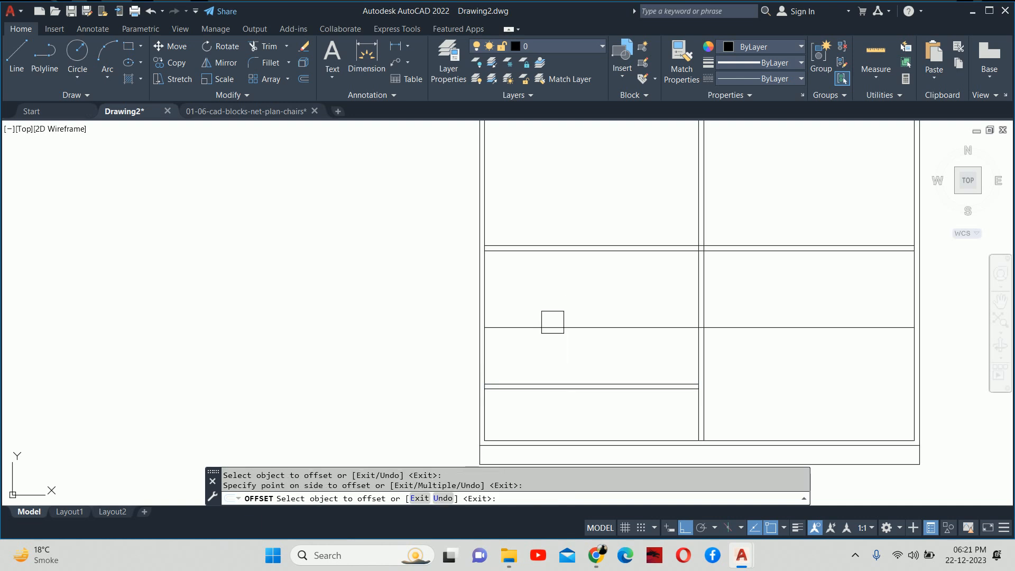
pyautogui.click(545, 328)
pyautogui.click(551, 320)
pyautogui.press('Escape')
pyautogui.press('Escape')
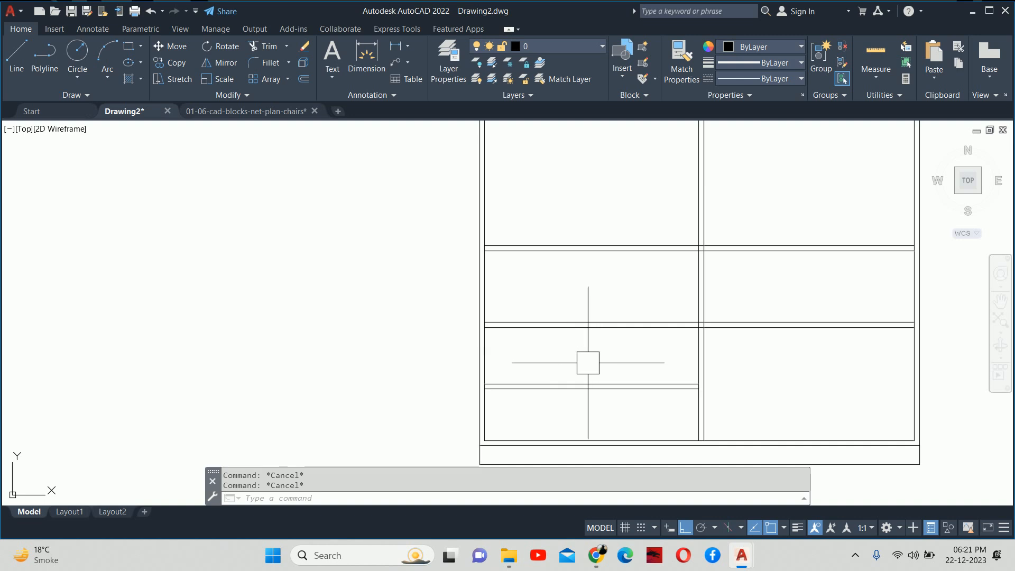
# - Measure the clear height of the bottom compartment in the left bay, without placing a dimension
pyautogui.write('dli')
pyautogui.press('Return')
pyautogui.click(484, 389)
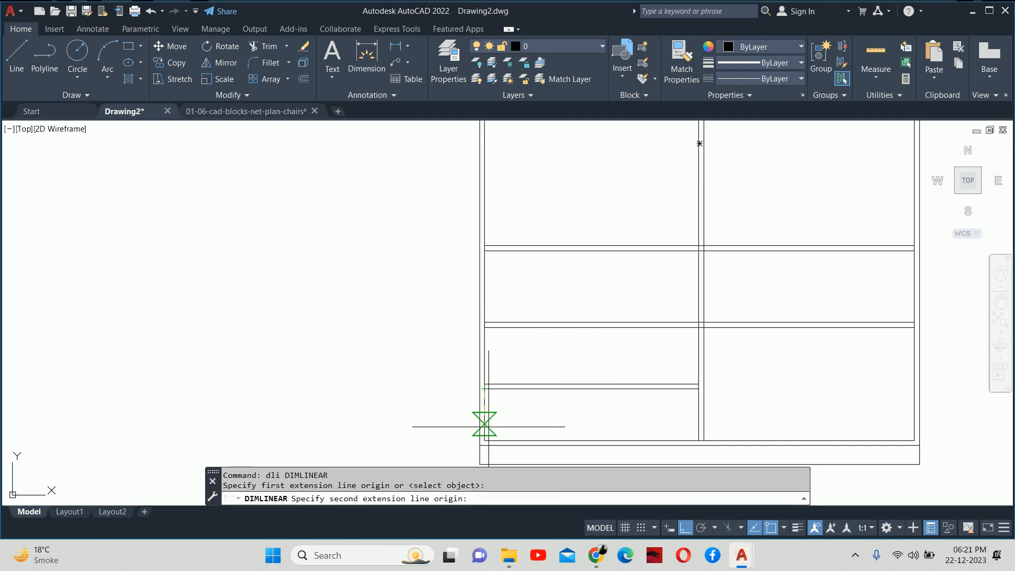
pyautogui.click(484, 440)
pyautogui.scroll(-2, 450, 401)
pyautogui.moveTo(450, 401); pyautogui.dragTo(469, 302, button='middle')
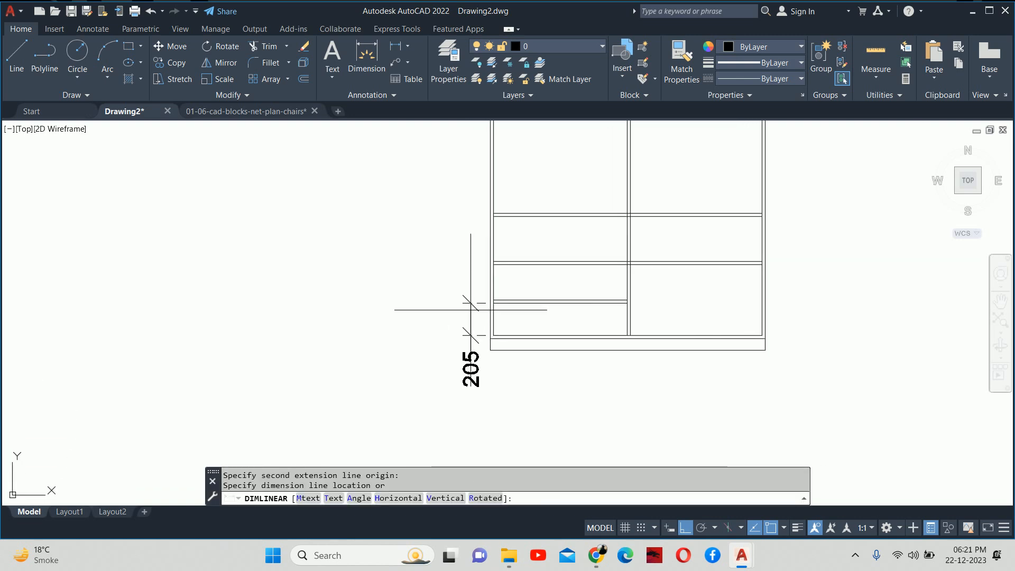
pyautogui.press('Escape')
pyautogui.press('Escape')
# - Measure the clear height of the compartment directly above the left bay's short shelf, without placing a dimension
pyautogui.scroll(2, 476, 307)
pyautogui.press('Return')
pyautogui.click(494, 303)
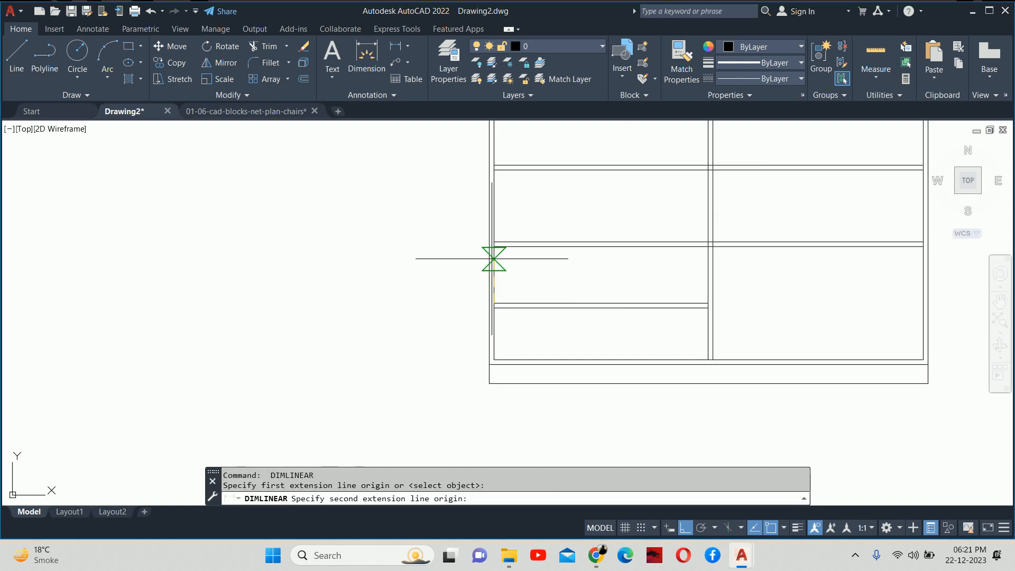
pyautogui.click(493, 245)
pyautogui.press('Escape')
pyautogui.press('Escape')
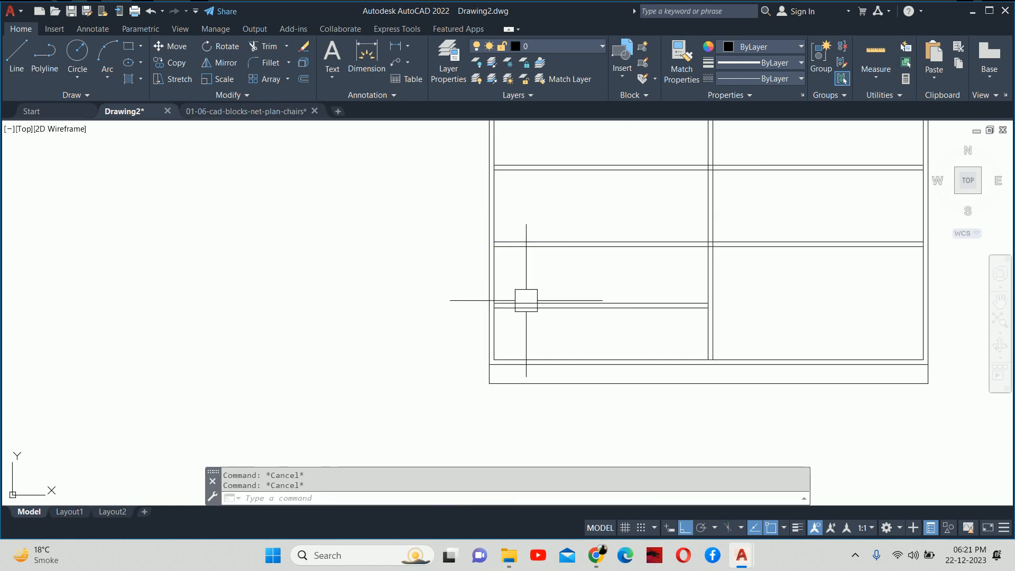
# - Move both lines of the left bay's short shelf up by 10
pyautogui.write('m')
pyautogui.press('Return')
pyautogui.click(557, 327)
pyautogui.click(519, 291)
pyautogui.press('Return')
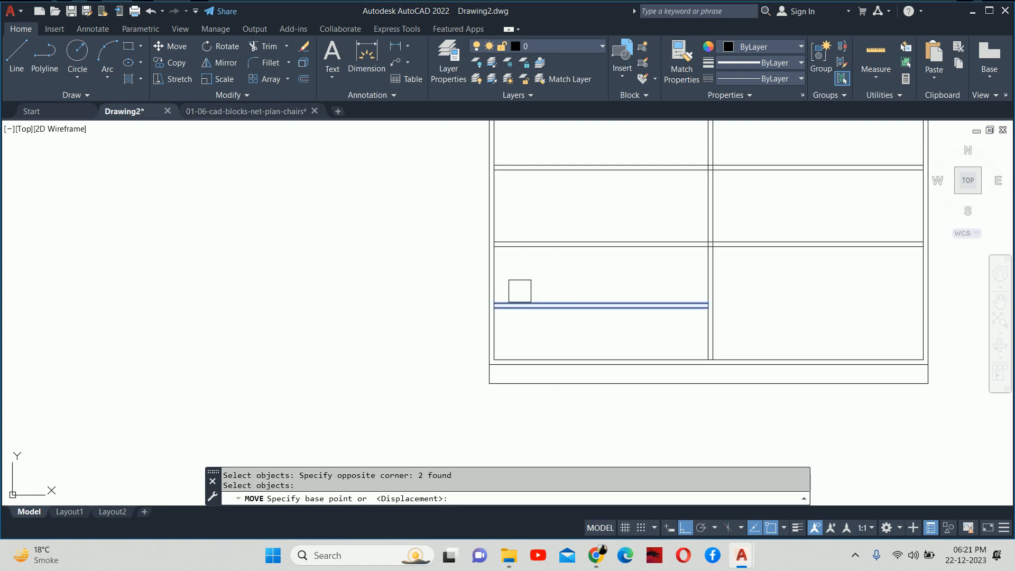
pyautogui.click(395, 324)
pyautogui.write('1')
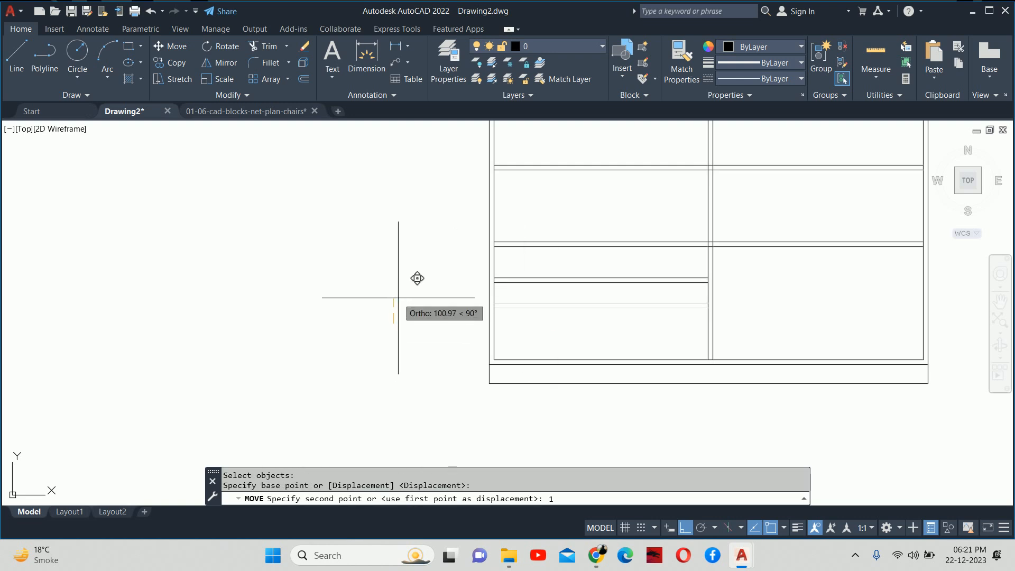
pyautogui.write('0')
pyautogui.press('Return')
pyautogui.press('Escape')
pyautogui.press('Escape')
# - Measure the clear height of the left bay's bottom compartment again, without placing a dimension
pyautogui.write('dli')
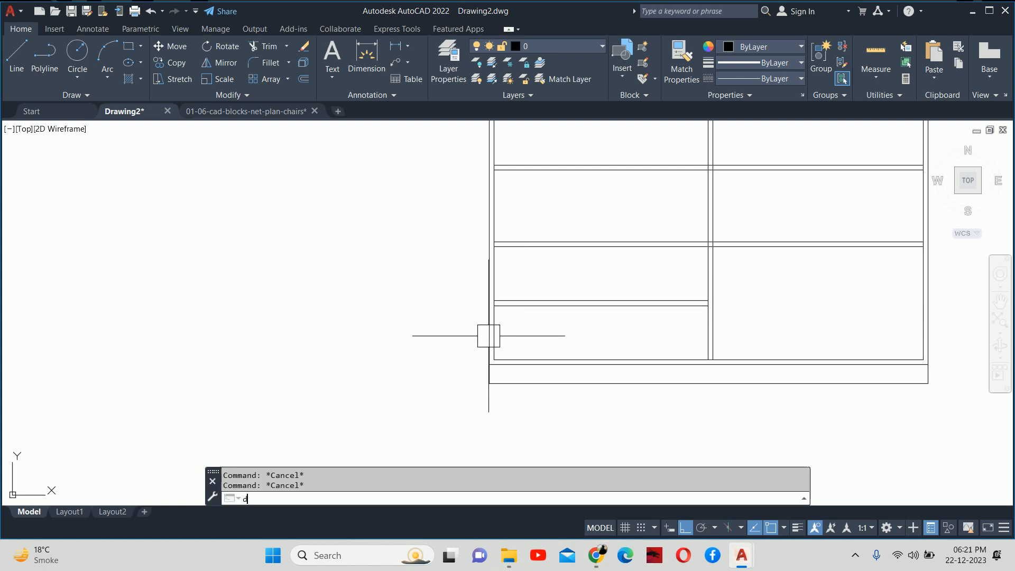
pyautogui.press('Return')
pyautogui.click(494, 360)
pyautogui.click(494, 305)
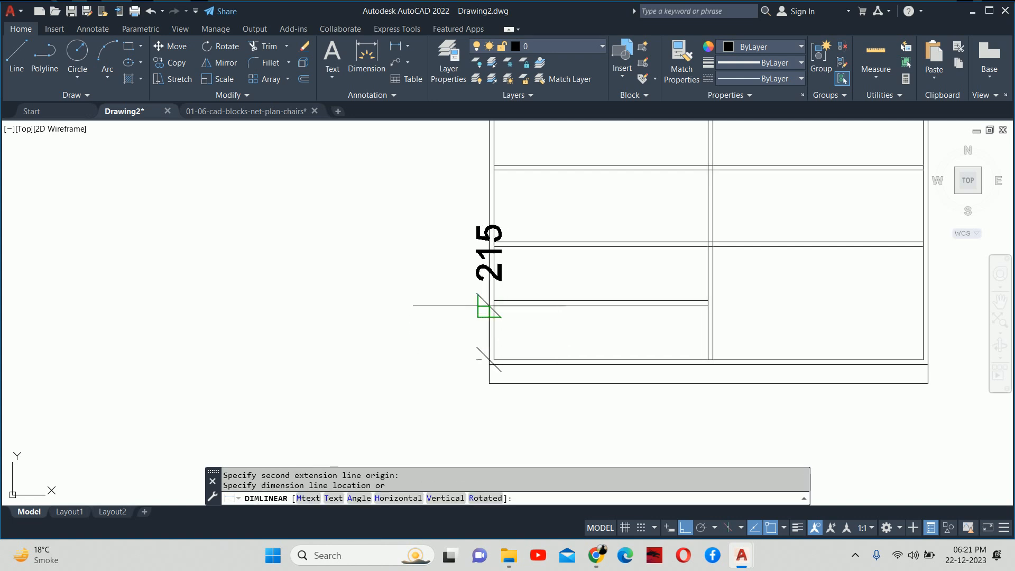
pyautogui.press('Escape')
# - Measure the clear height between the left bay's short shelf and the full-width shelf above it, without placing a dimension
pyautogui.press('Return')
pyautogui.click(483, 301)
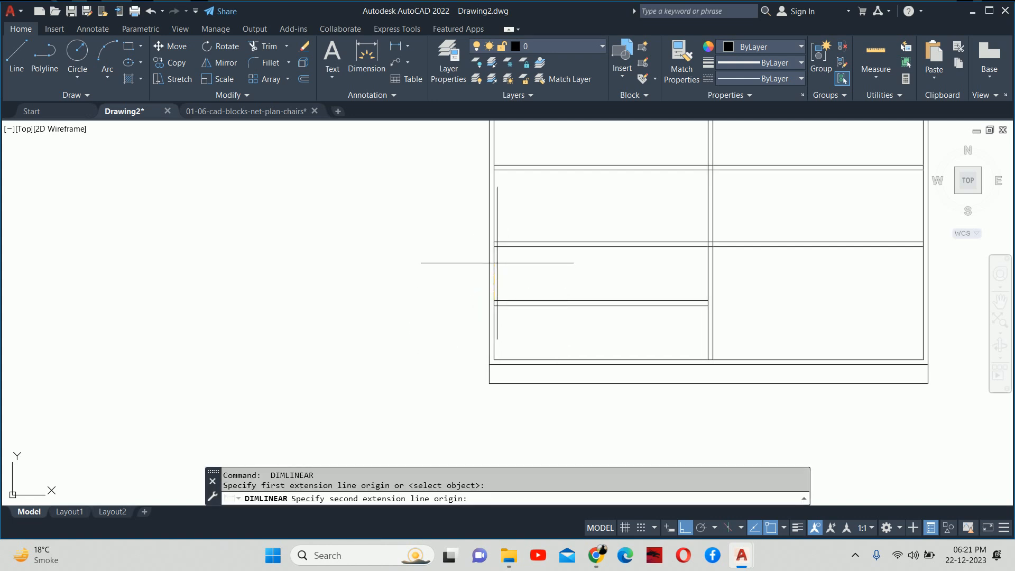
pyautogui.click(494, 246)
pyautogui.press('Escape')
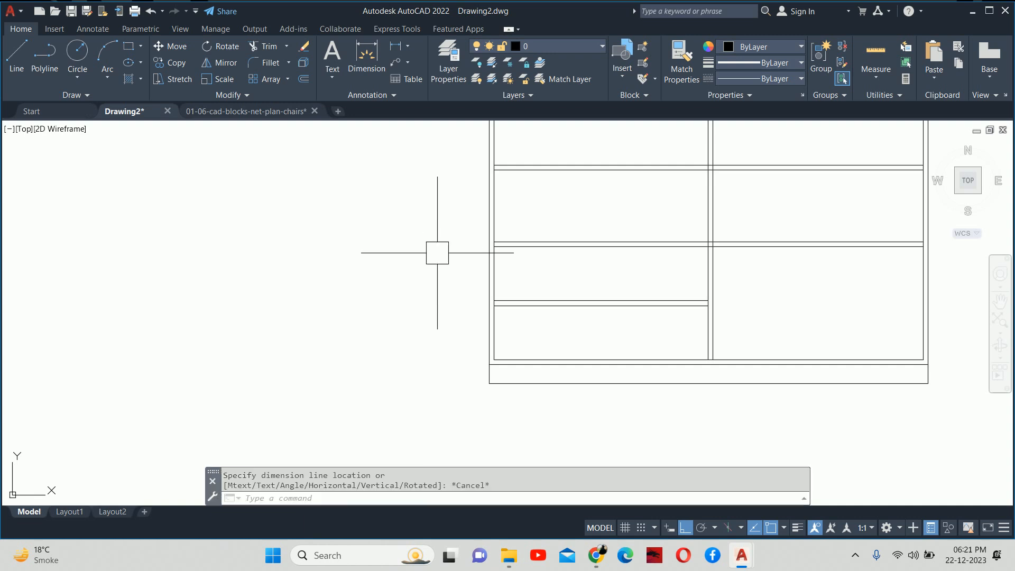
pyautogui.press('Escape')
pyautogui.press('Escape')
# - Trim the lowest full-width shelf's two lines where they cross the central divider
pyautogui.moveTo(555, 294); pyautogui.dragTo(485, 319, button='middle')
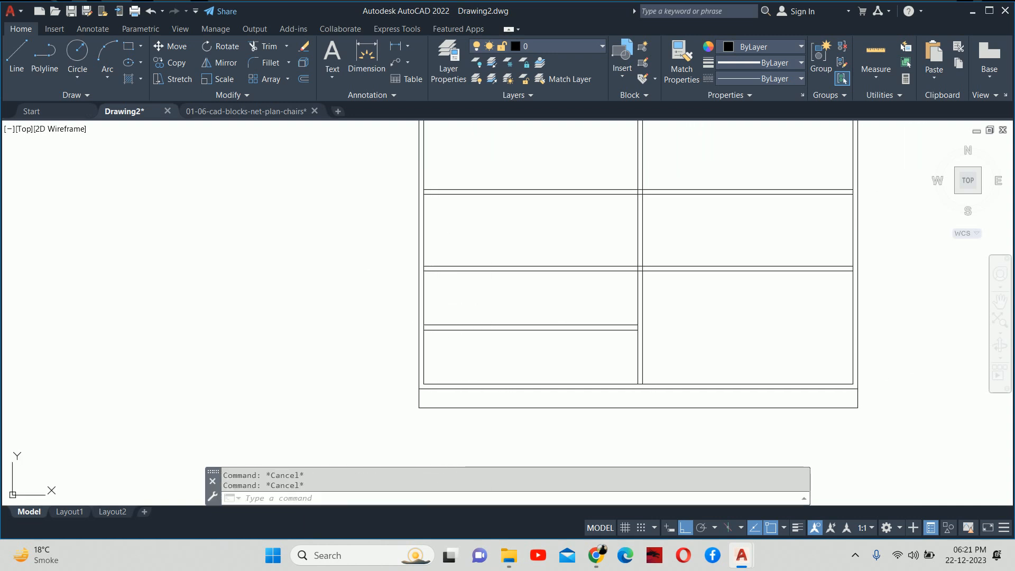
pyautogui.write('tr')
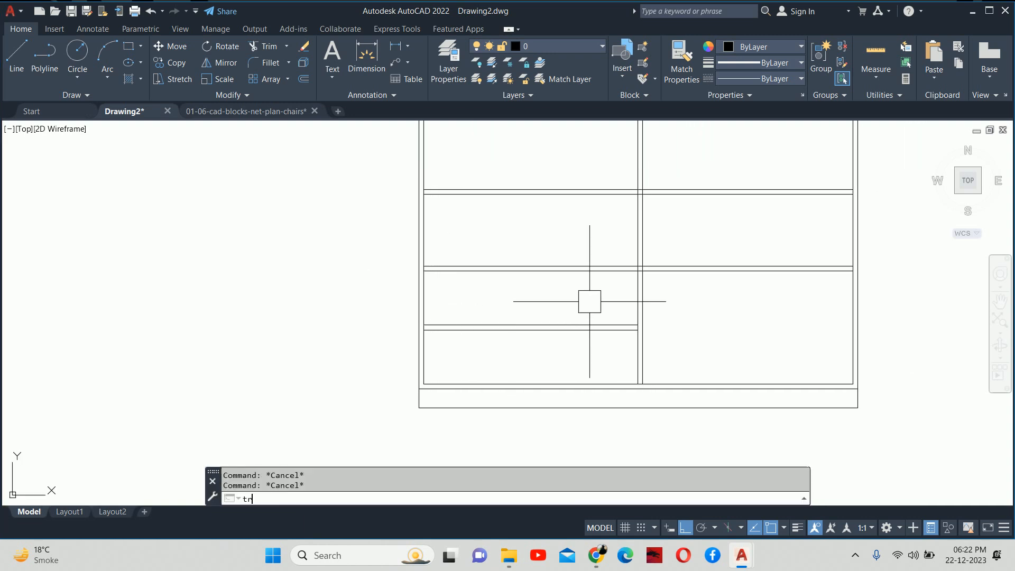
pyautogui.press('Return')
pyautogui.scroll(8, 626, 272)
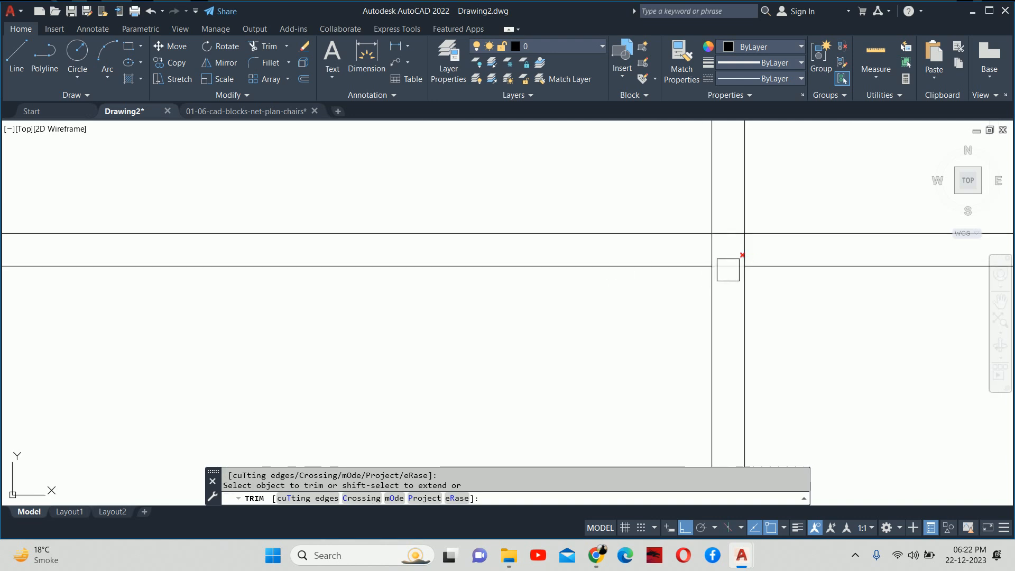
pyautogui.scroll(-6, 724, 228)
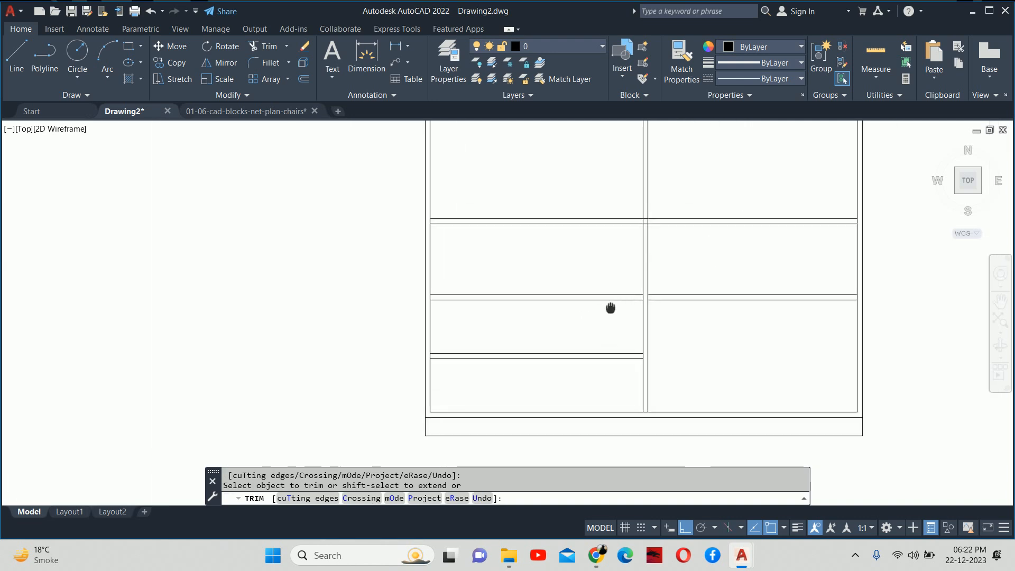
pyautogui.press('Escape')
pyautogui.press('Escape')
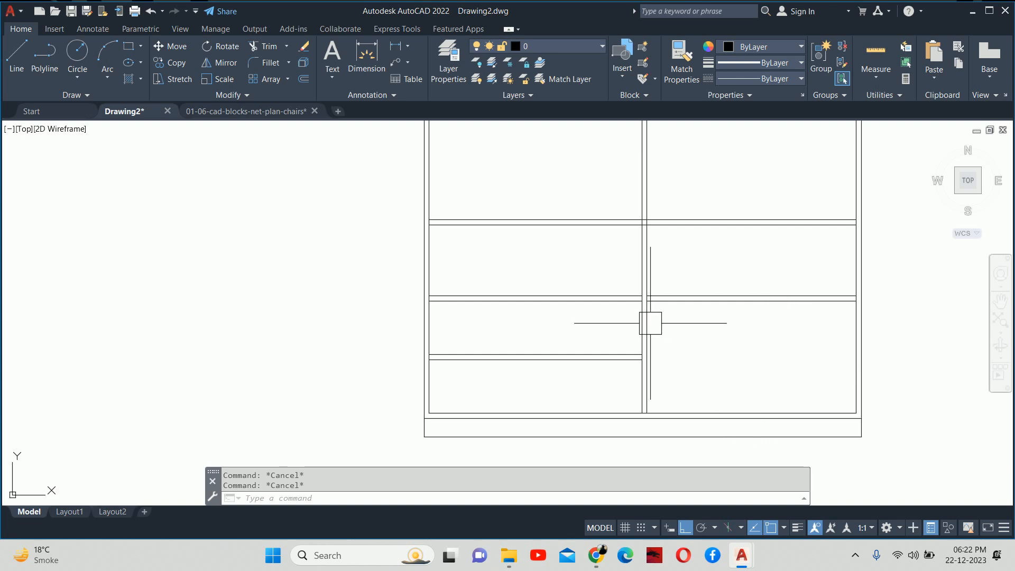
# - Trim the second-lowest full-width shelf's two lines where they cross the central divider
pyautogui.write('tr')
pyautogui.press('Return')
pyautogui.scroll(8, 631, 260)
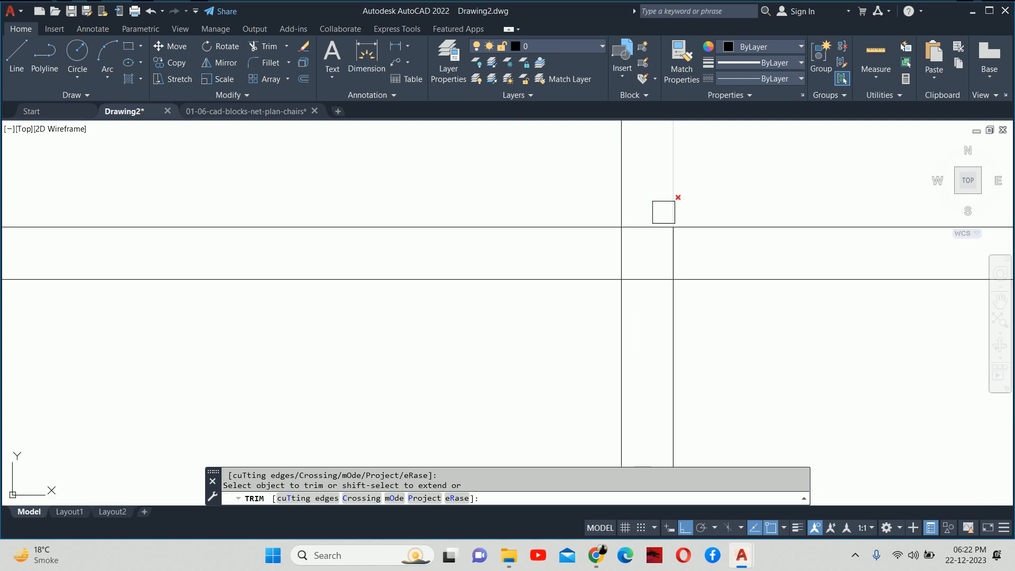
pyautogui.press('Escape')
pyautogui.press('Escape')
pyautogui.scroll(-12, 644, 258)
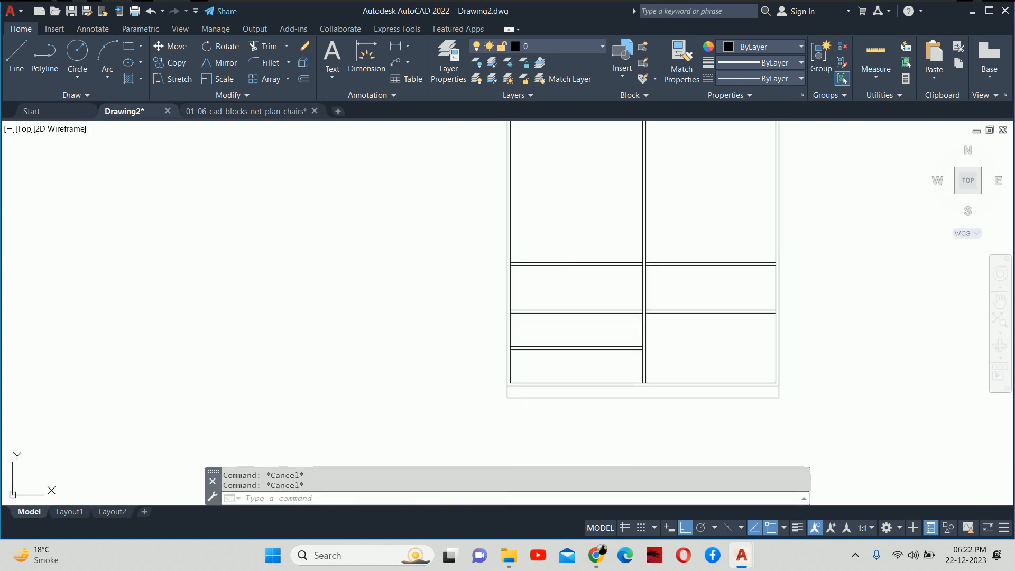
# - Trim the uppermost shelf's two lines where they cross the central divider
pyautogui.moveTo(700, 329); pyautogui.dragTo(708, 374, button='middle')
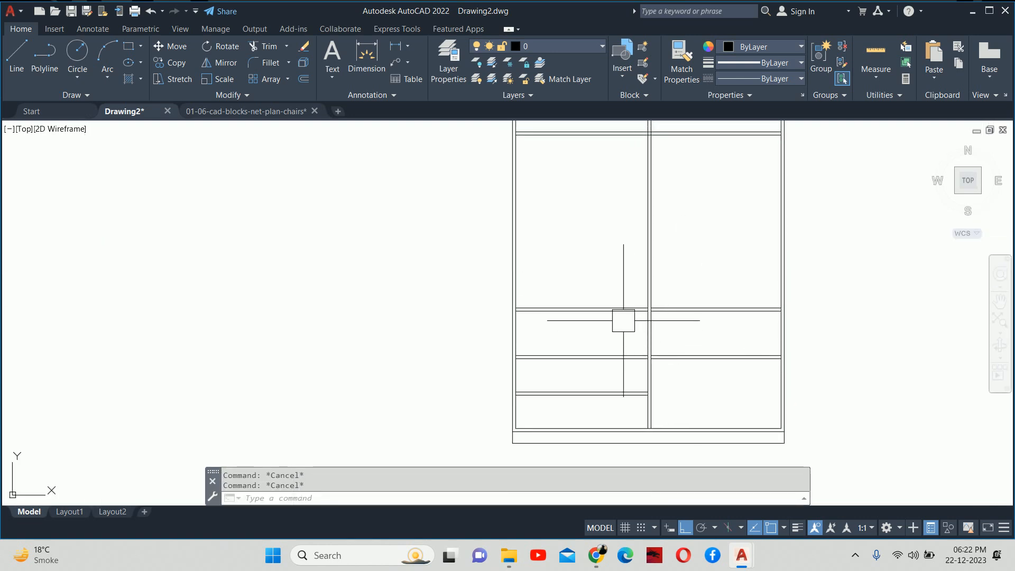
pyautogui.moveTo(624, 315); pyautogui.dragTo(620, 331, button='middle')
pyautogui.write('tr')
pyautogui.press('Return')
pyautogui.scroll(8, 642, 154)
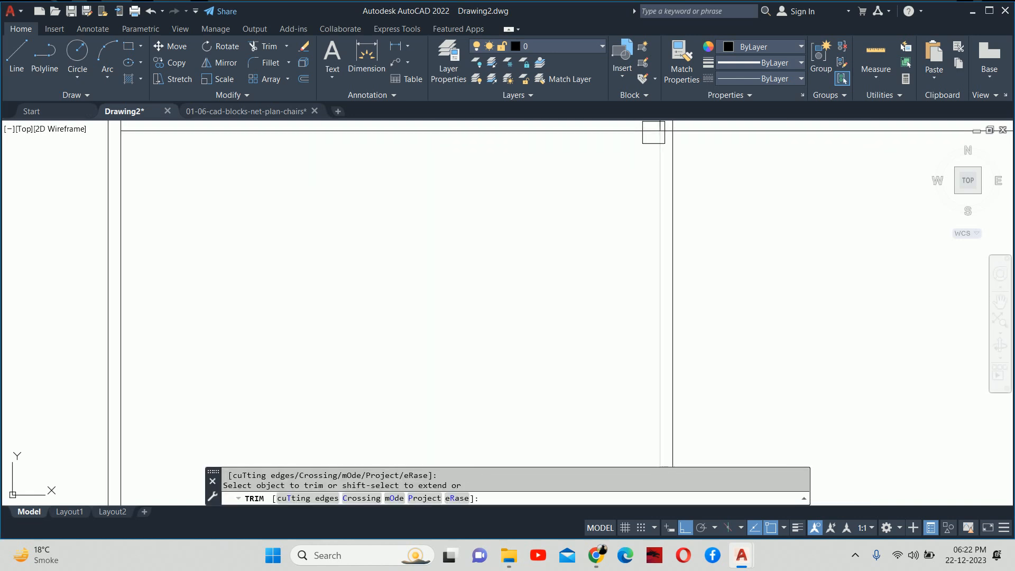
pyautogui.moveTo(640, 147); pyautogui.dragTo(628, 274, button='middle')
pyautogui.scroll(4, 639, 268)
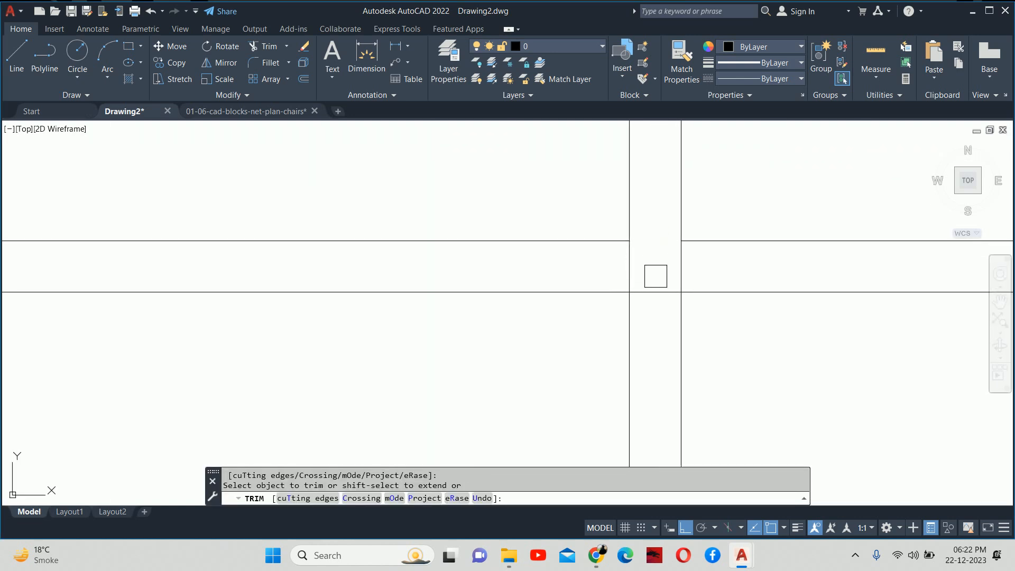
pyautogui.scroll(-7, 656, 290)
pyautogui.press('Escape')
pyautogui.press('Escape')
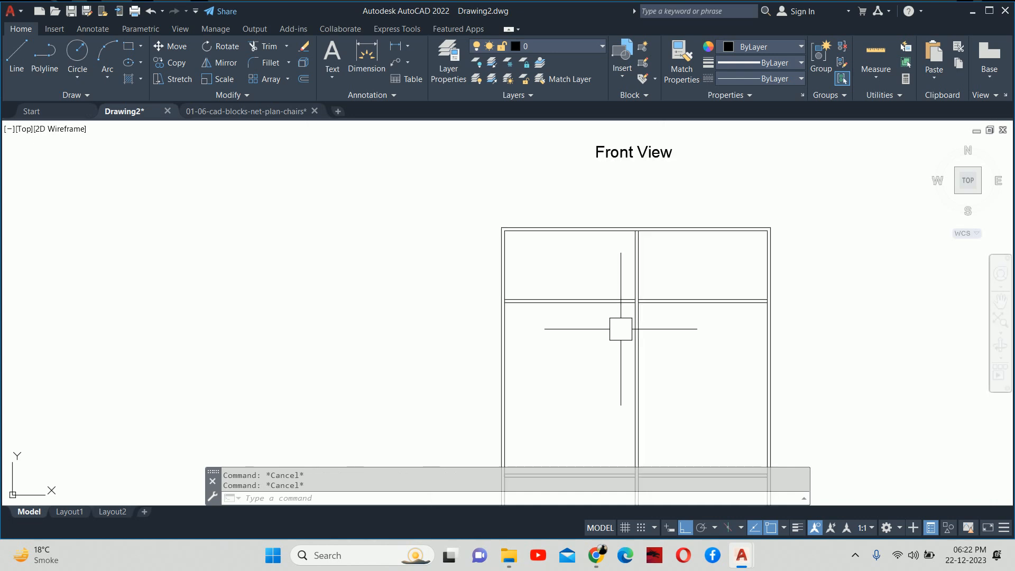
pyautogui.scroll(-2, 622, 307)
pyautogui.moveTo(624, 283); pyautogui.dragTo(627, 252, button='middle')
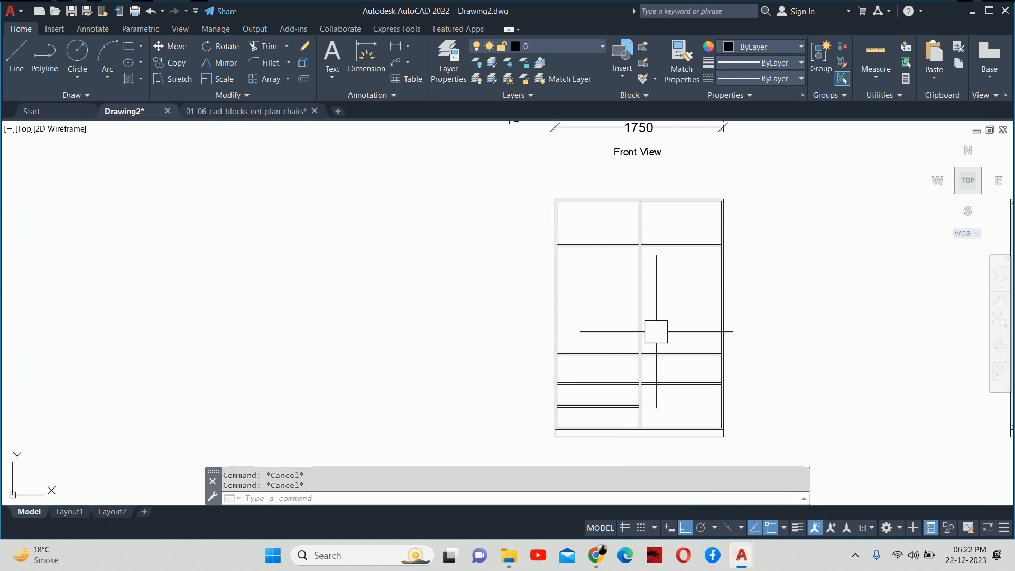
pyautogui.scroll(-2, 659, 328)
pyautogui.moveTo(665, 322); pyautogui.dragTo(675, 350, button='middle')
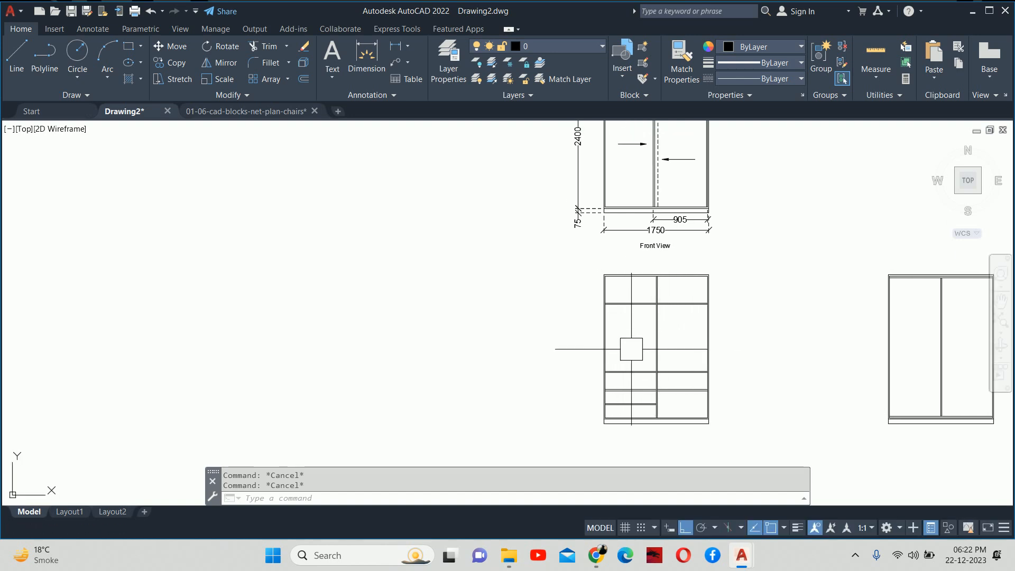
pyautogui.scroll(2, 682, 333)
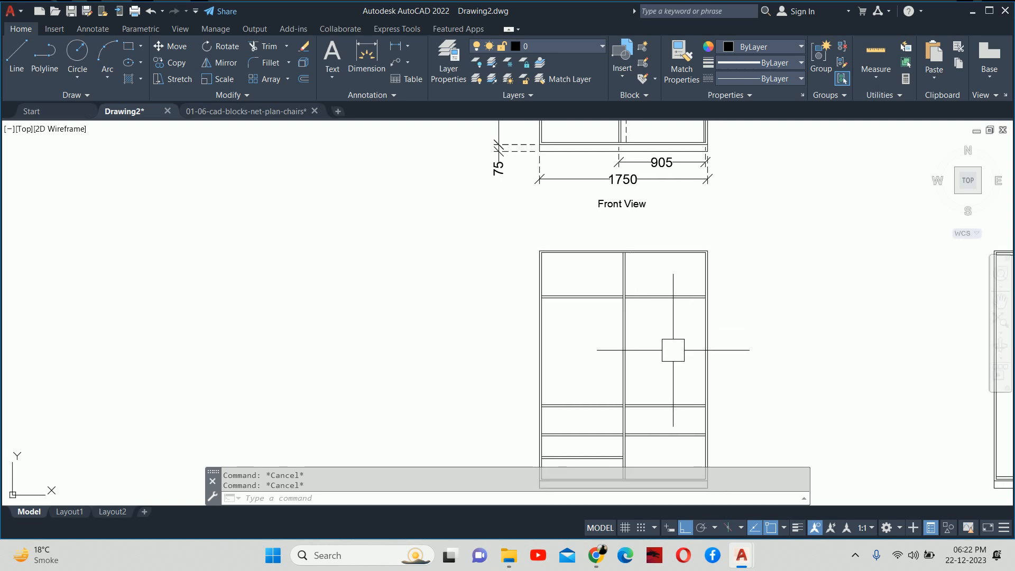
pyautogui.write('o')
pyautogui.press('Return')
pyautogui.press('Escape')
pyautogui.press('Escape')
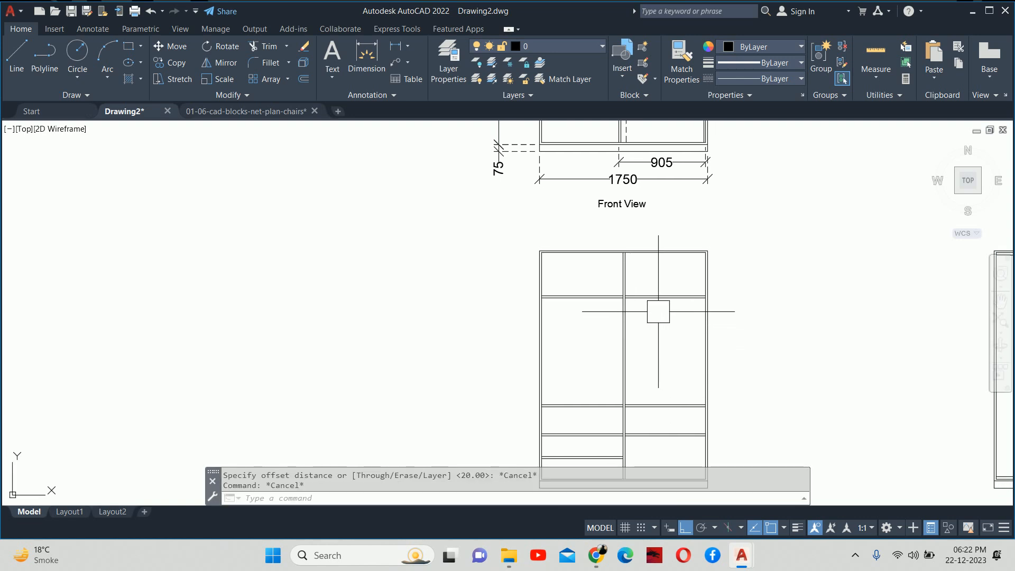
# - Measure the right bay's clear width along its uppermost shelf, without placing a dimension
pyautogui.write('dli')
pyautogui.press('Return')
pyautogui.press('Return')
pyautogui.scroll(4, 662, 297)
pyautogui.click(662, 299)
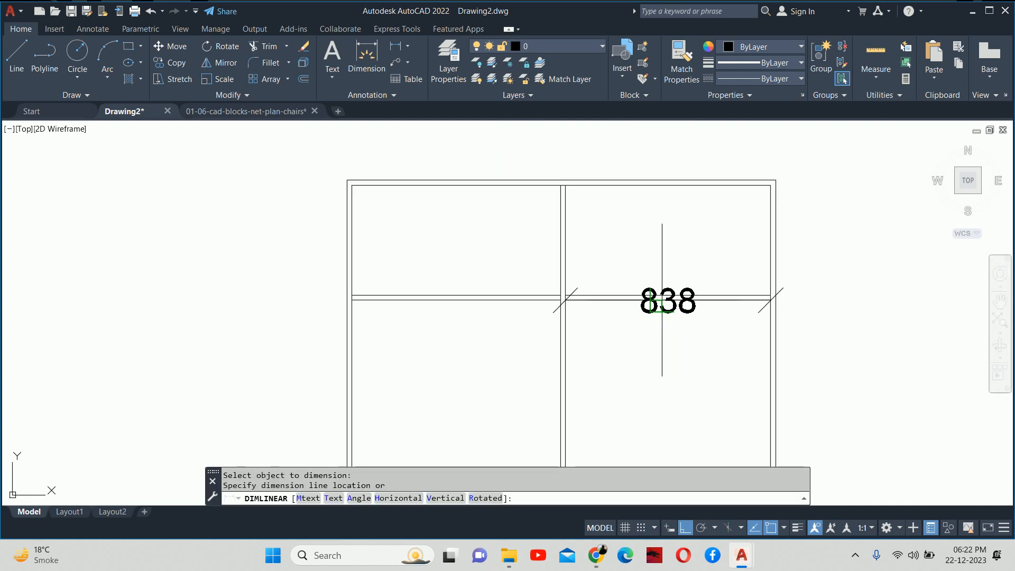
pyautogui.press('Escape')
pyautogui.press('Escape')
pyautogui.press('Escape')
# - Offset the inner line of the wardrobe's right side panel 450 inward into the right bay
pyautogui.scroll(-2, 624, 215)
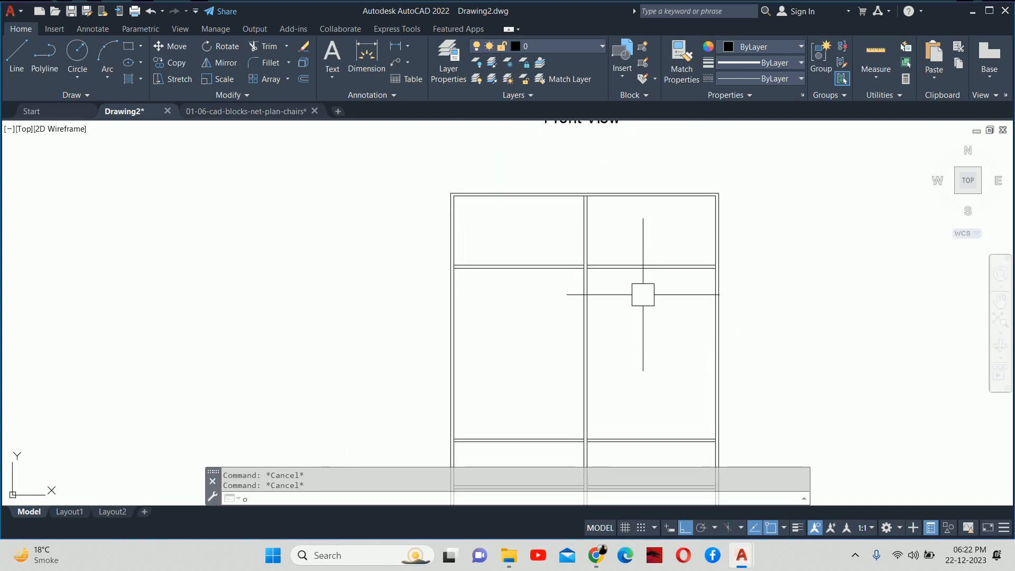
pyautogui.write('o')
pyautogui.press('Return')
pyautogui.write('45')
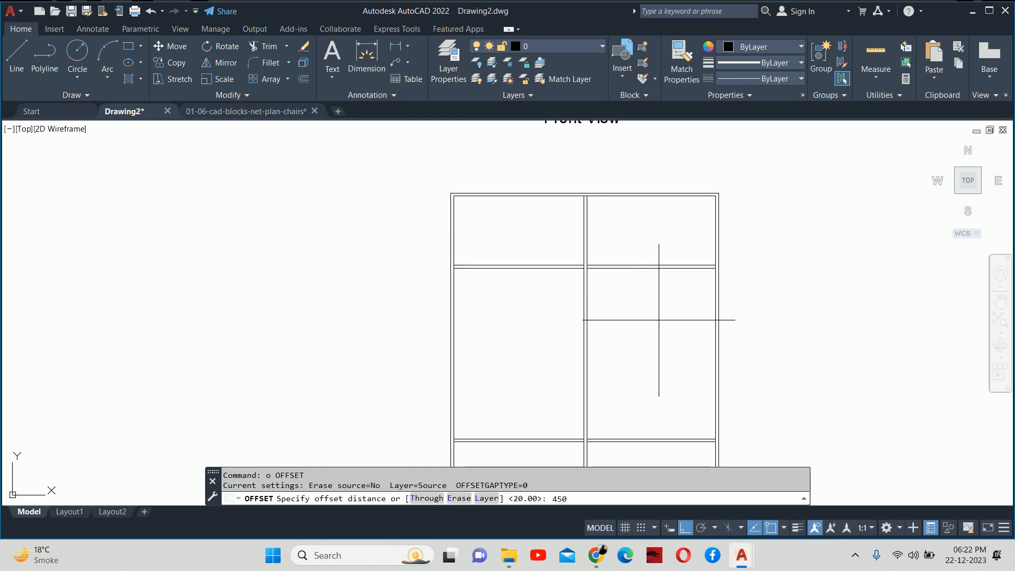
pyautogui.write('0')
pyautogui.press('Return')
pyautogui.click(707, 352)
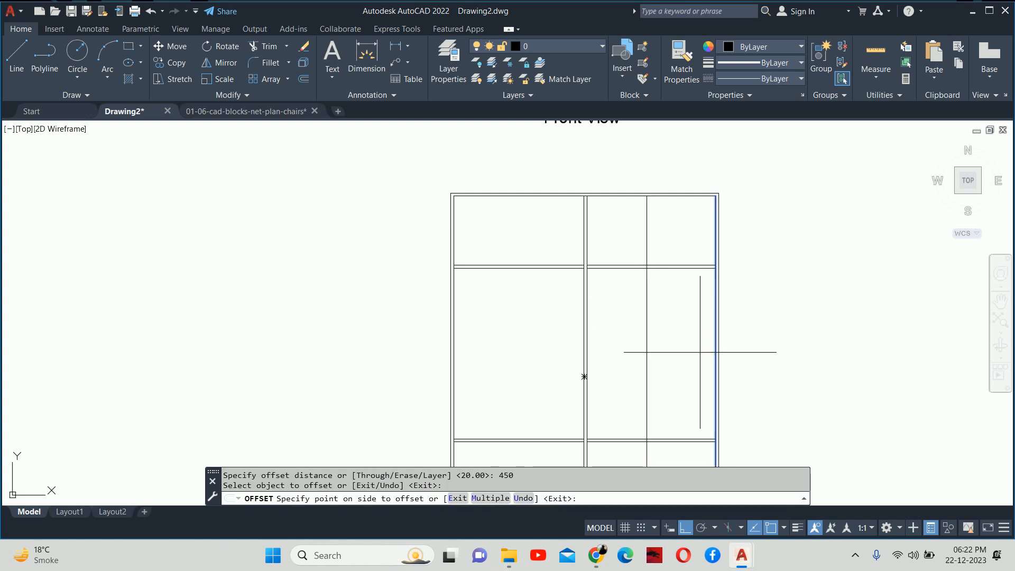
pyautogui.click(658, 353)
pyautogui.moveTo(662, 355); pyautogui.dragTo(657, 324, button='middle')
pyautogui.press('Escape')
pyautogui.press('Escape')
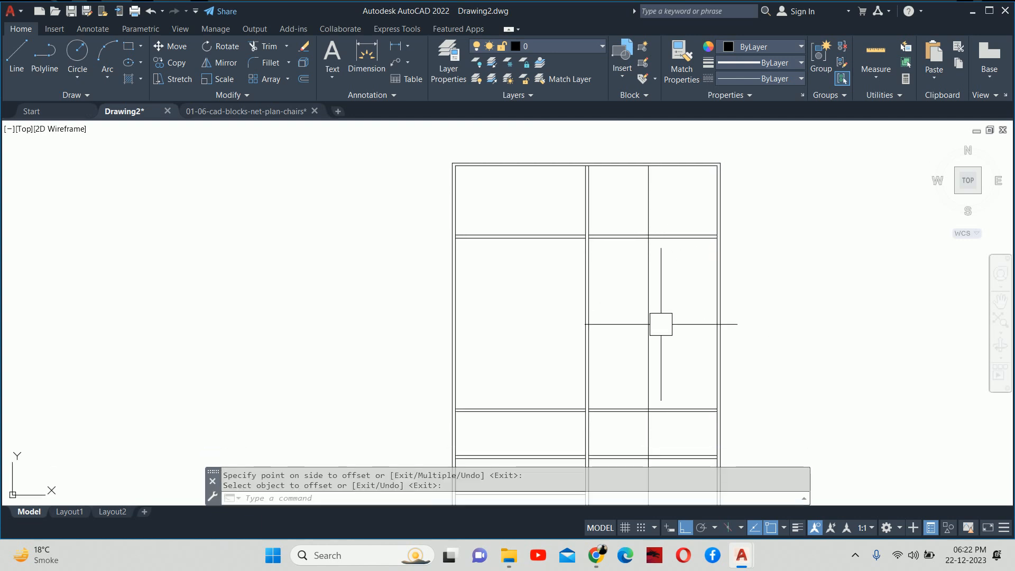
# - Measure the horizontal gap between the central divider and the new vertical line in the right bay, without placing a dimension
pyautogui.write('dli')
pyautogui.press('Return')
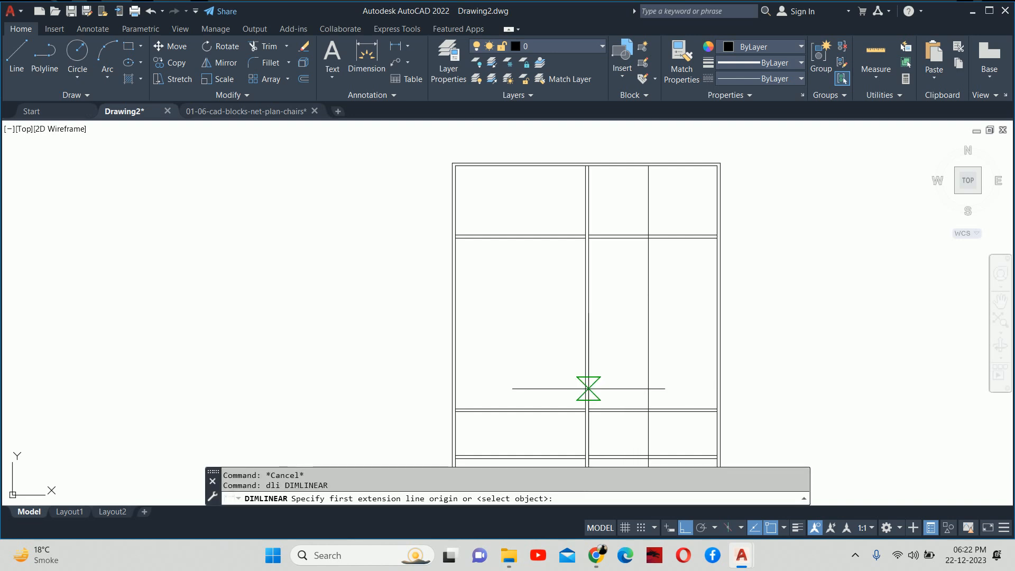
pyautogui.click(587, 389)
pyautogui.click(648, 388)
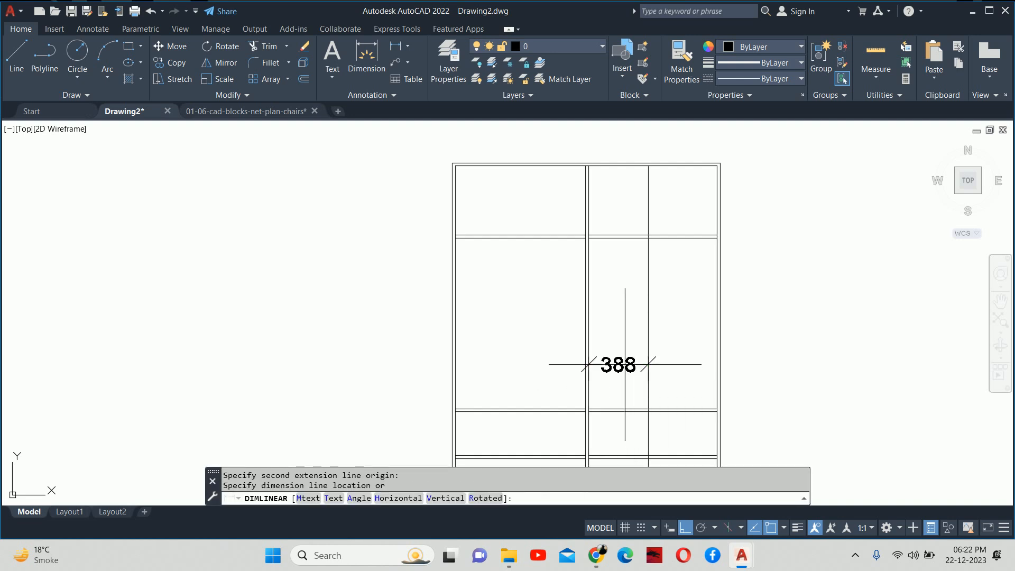
pyautogui.scroll(2, 626, 364)
pyautogui.press('Escape')
# - Erase the full-height vertical line that was offset into the right bay
pyautogui.click(682, 353)
pyautogui.click(645, 351)
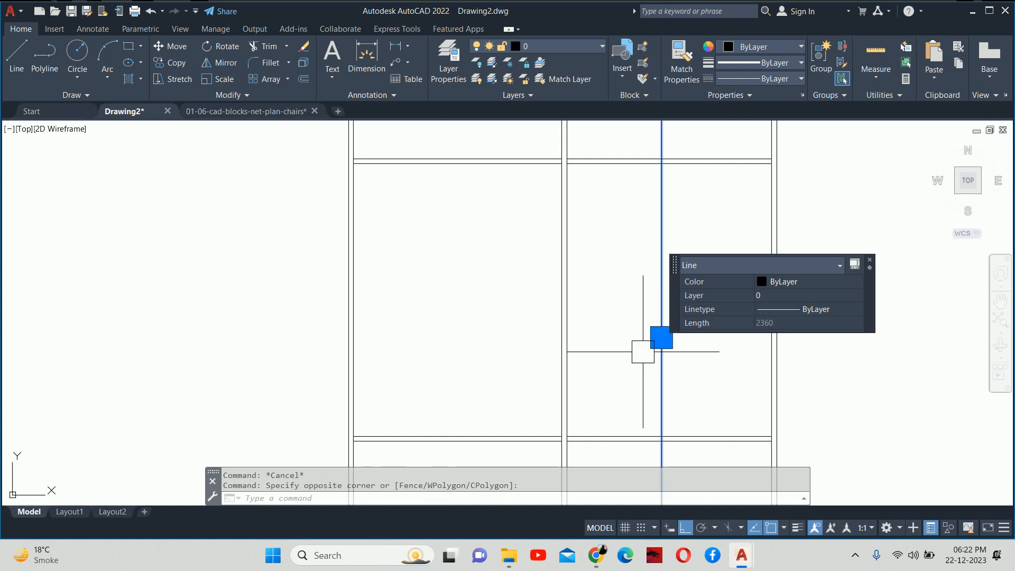
pyautogui.press('Delete')
# - Draw a vertical line down the middle of the right bay's tall compartment, from the uppermost shelf to the shelf below
pyautogui.scroll(-2, 656, 363)
pyautogui.moveTo(656, 355); pyautogui.dragTo(651, 371, button='middle')
pyautogui.press('Escape')
pyautogui.write('l')
pyautogui.press('Return')
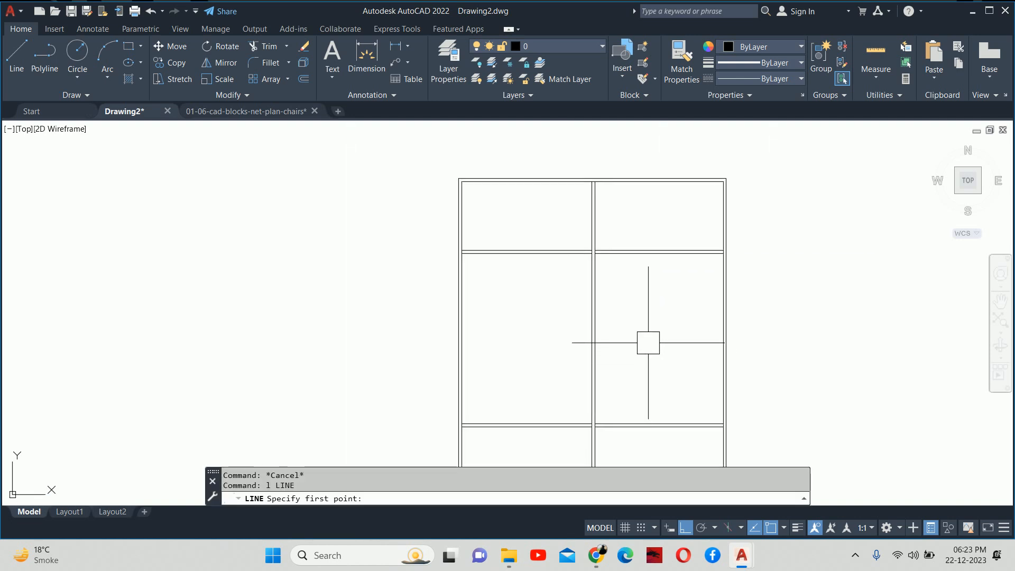
pyautogui.click(660, 252)
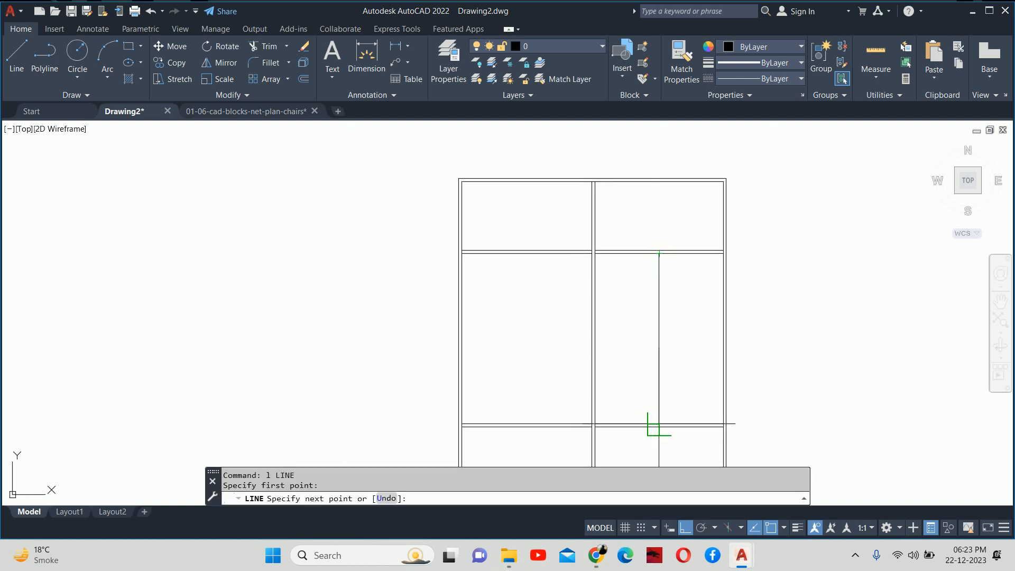
pyautogui.click(660, 424)
pyautogui.press('Escape')
pyautogui.moveTo(659, 423); pyautogui.dragTo(670, 357, button='middle')
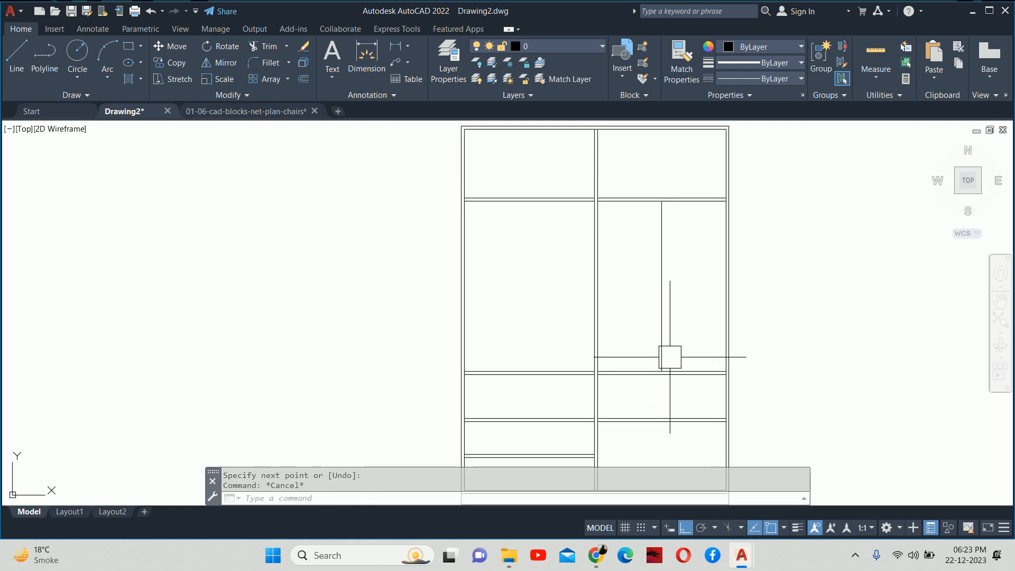
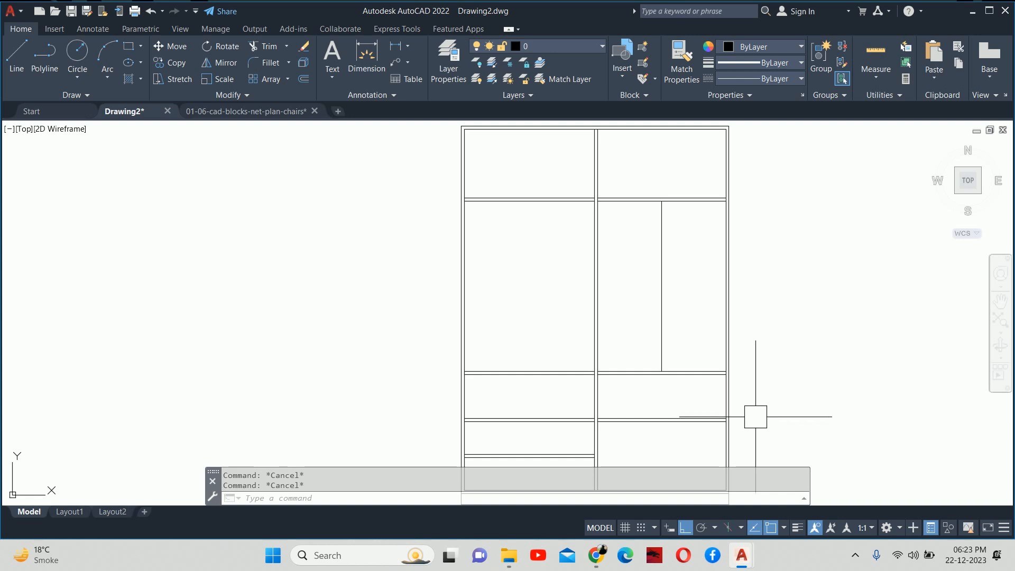
# - Offset the tall compartment's vertical centre line by 10 to both sides
pyautogui.write('o')
pyautogui.press('Return')
pyautogui.write('10')
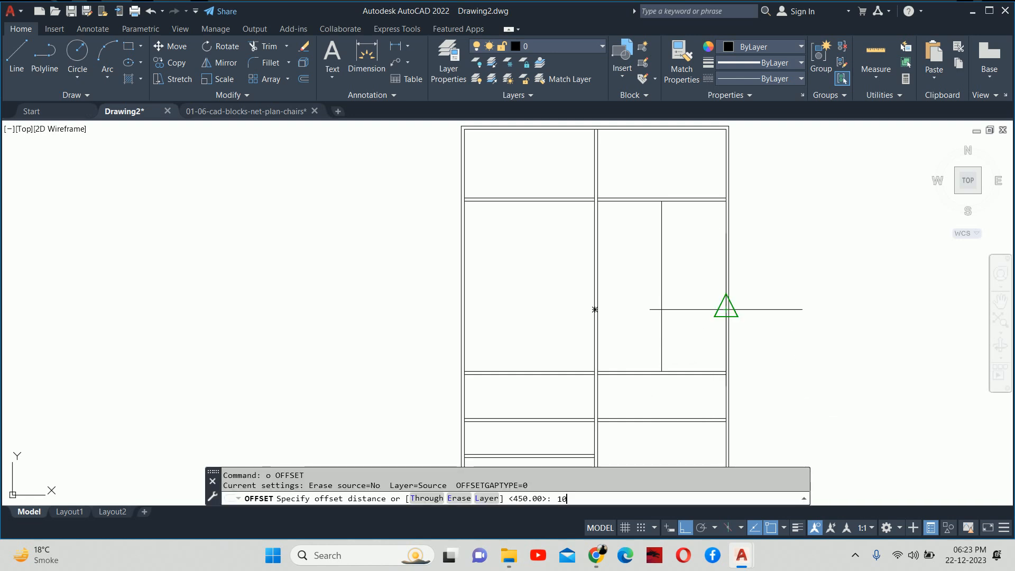
pyautogui.press('Return')
pyautogui.click(662, 252)
pyautogui.click(645, 265)
pyautogui.scroll(5, 694, 259)
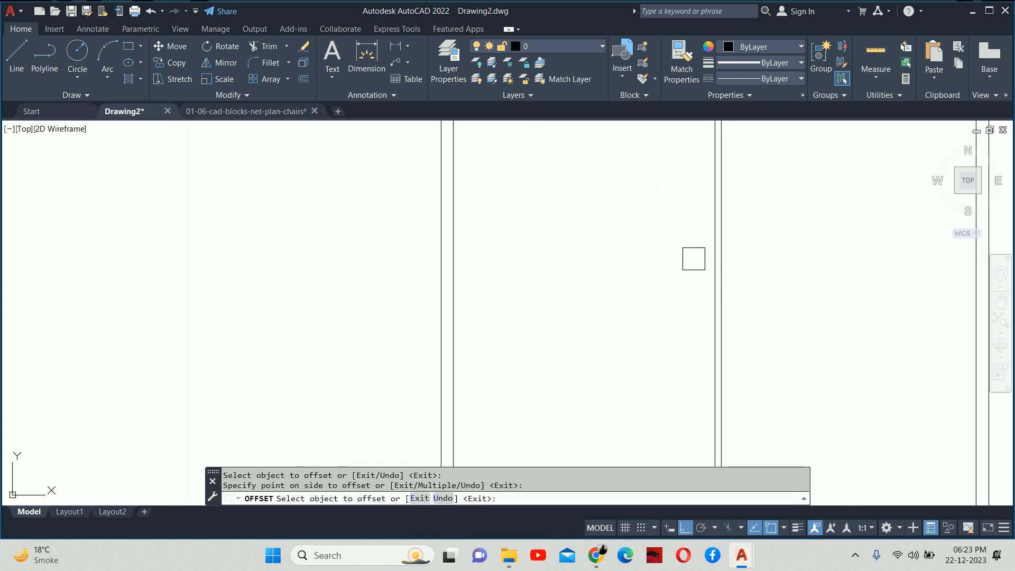
pyautogui.click(706, 258)
pyautogui.press('Escape')
pyautogui.press('Escape')
# - Erase the original centre line between the two offset lines, leaving a 20-thick vertical partition
pyautogui.scroll(4, 696, 261)
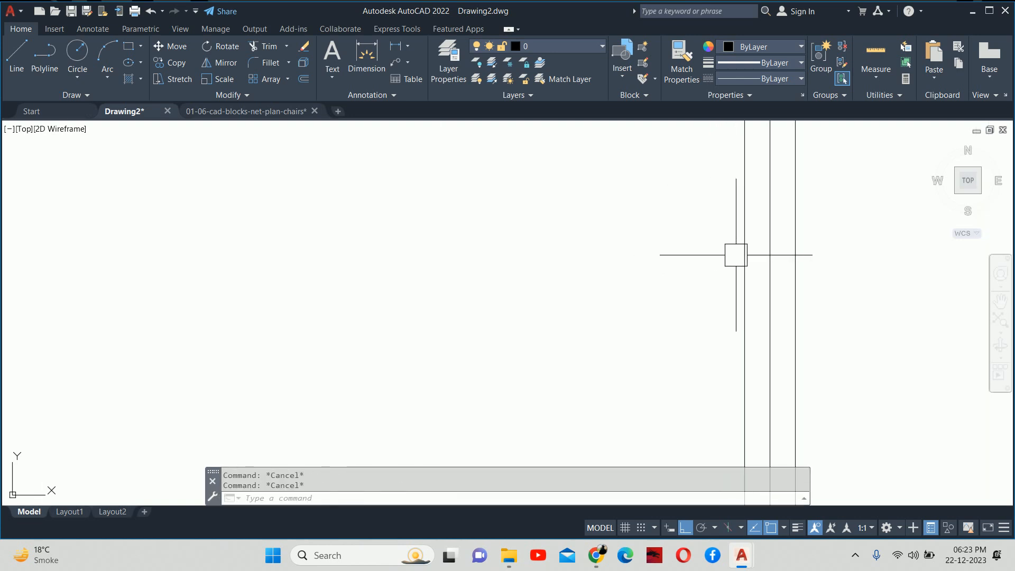
pyautogui.click(768, 259)
pyautogui.scroll(-2, 768, 260)
pyautogui.press('Delete')
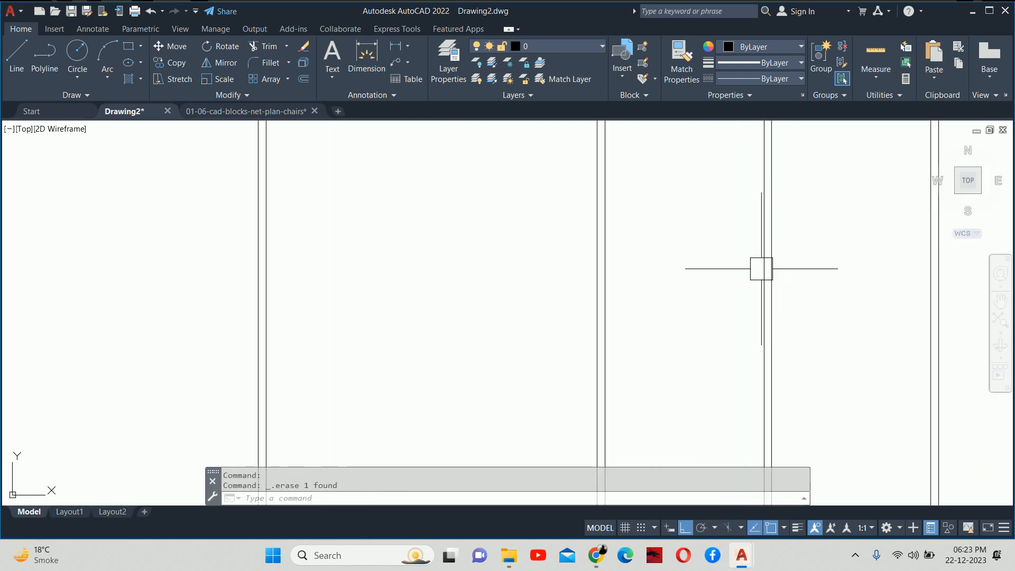
# - Measure the height of the vertical partition in the right bay's tall compartment with a linear dimension
pyautogui.scroll(-3, 751, 269)
pyautogui.press('Escape')
pyautogui.press('Escape')
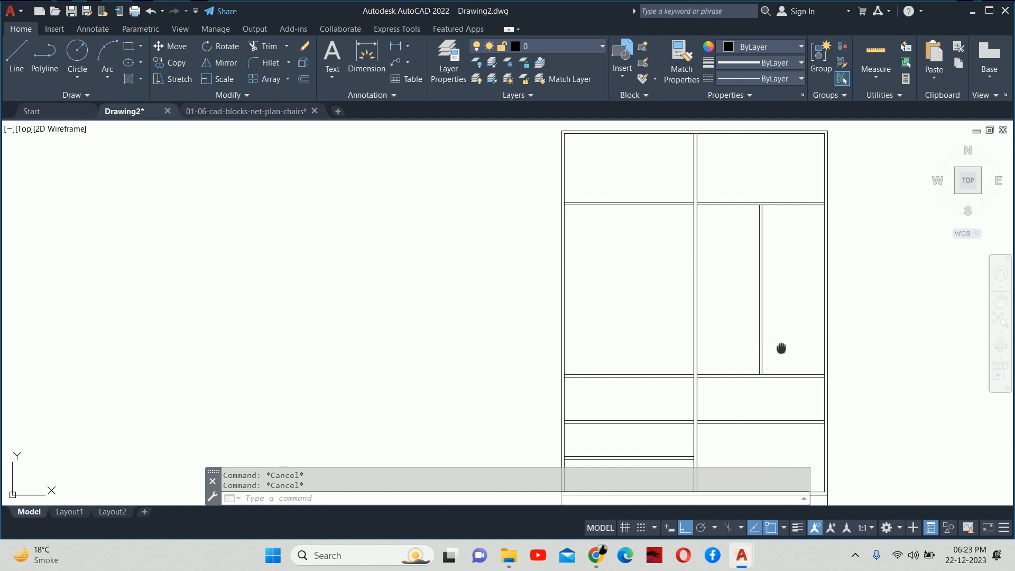
pyautogui.moveTo(782, 348); pyautogui.dragTo(758, 355, button='middle')
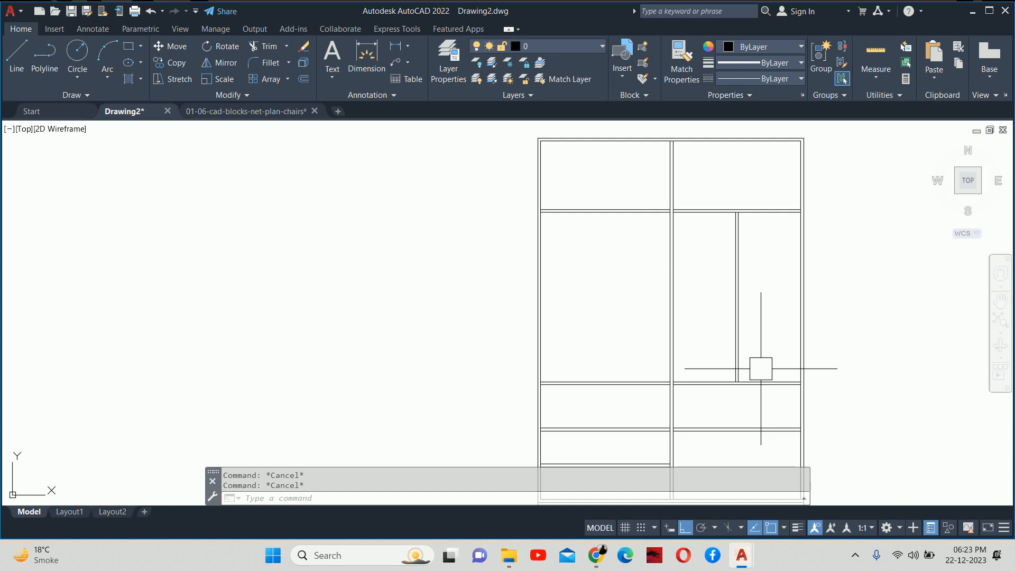
pyautogui.write('dli')
pyautogui.press('Return')
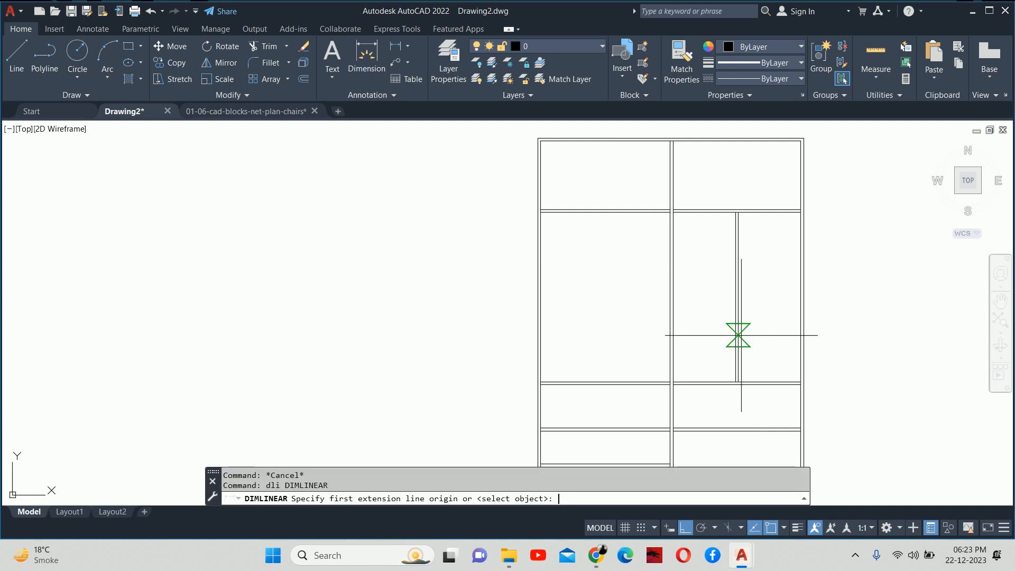
pyautogui.press('Return')
pyautogui.click(737, 334)
pyautogui.scroll(3, 736, 334)
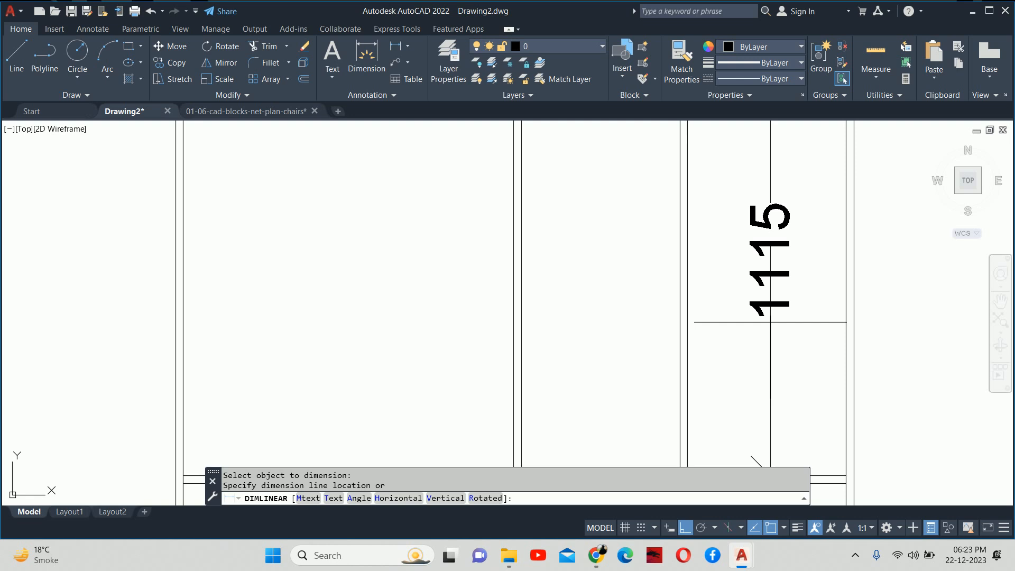
pyautogui.press('Escape')
pyautogui.press('Escape')
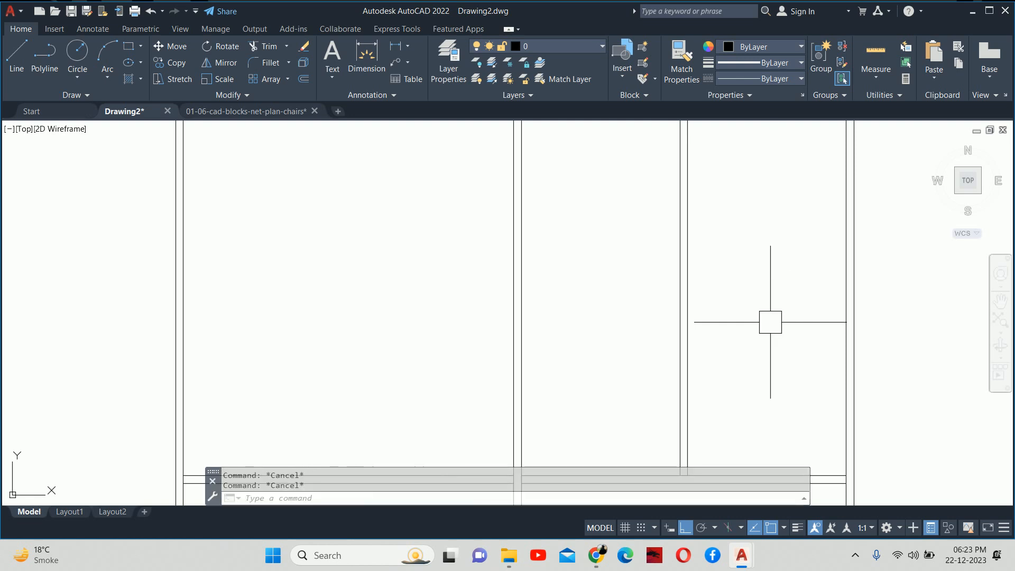
# - Divide the left edge line of the right bay's vertical partition into three equal segments
pyautogui.write('div')
pyautogui.press('Return')
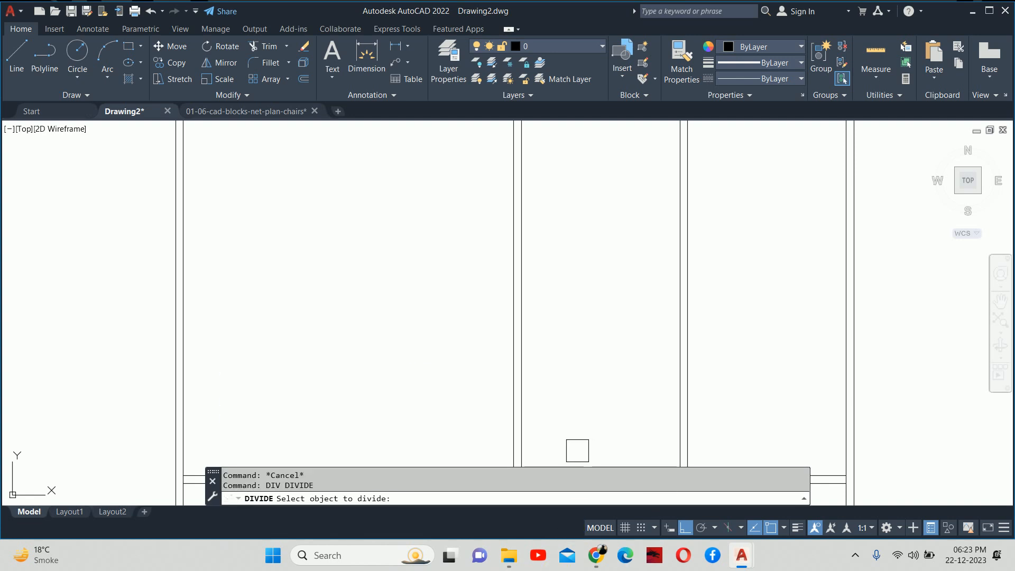
pyautogui.scroll(-2, 645, 347)
pyautogui.click(660, 326)
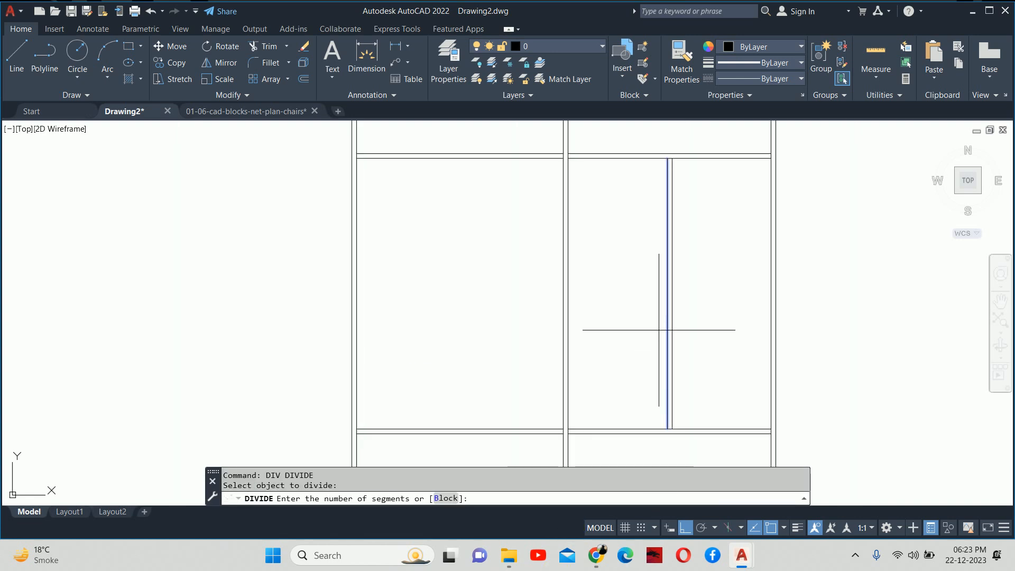
pyautogui.press('Escape')
pyautogui.press('Escape')
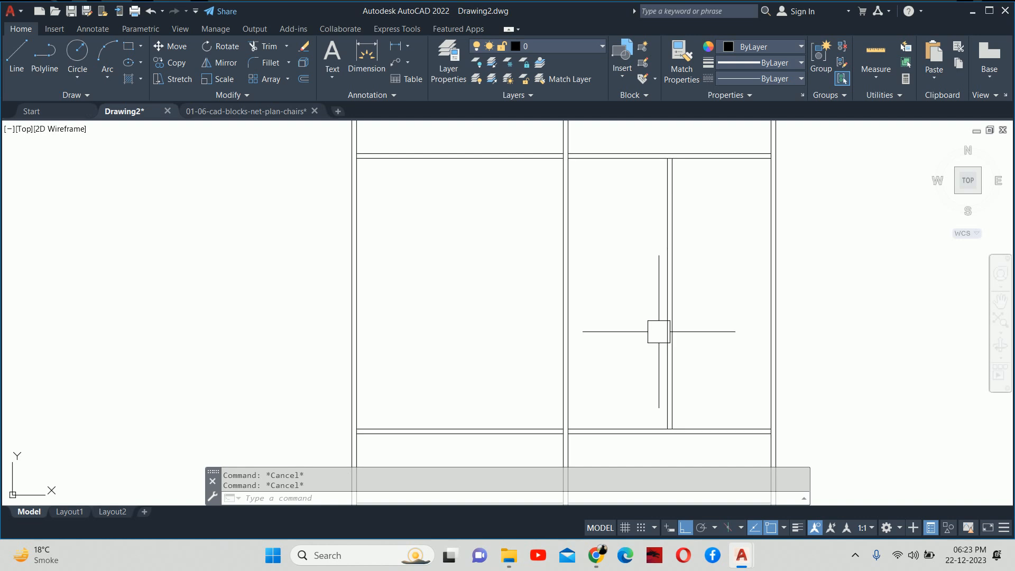
# - Set the point style to the X marker
pyautogui.write('ddpty')
pyautogui.press('Return')
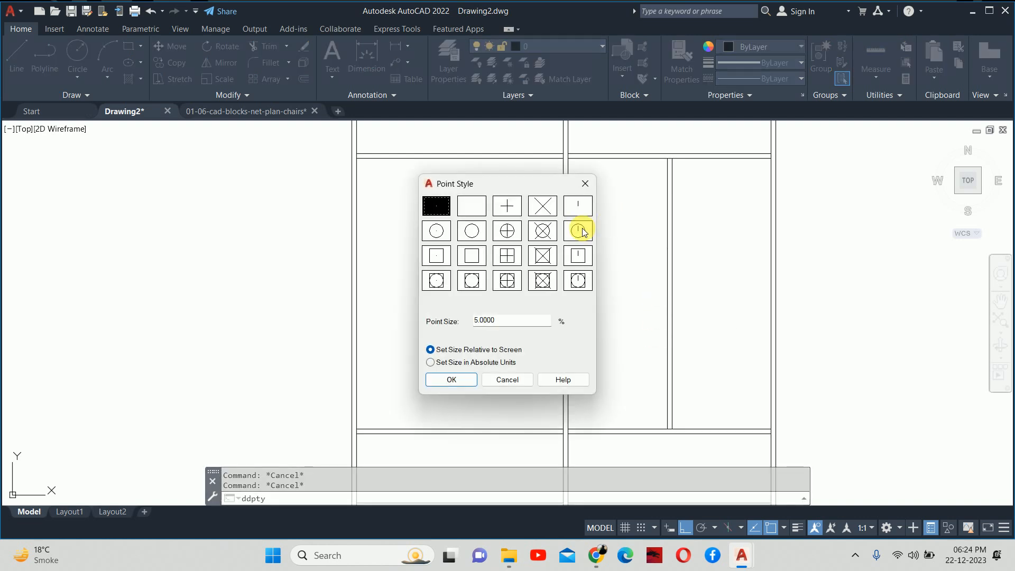
pyautogui.click(555, 209)
pyautogui.click(452, 379)
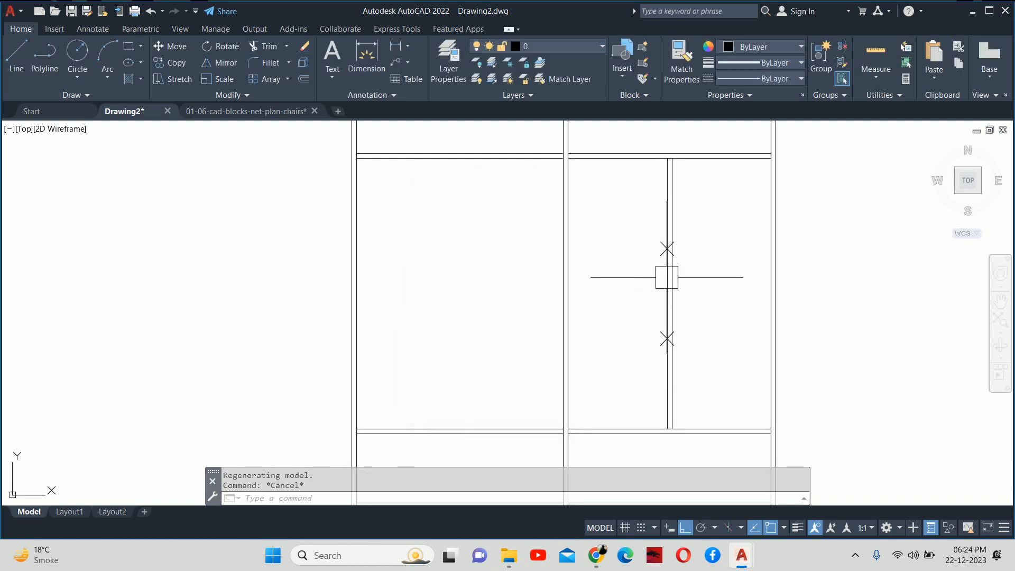
# - Measure the vertical distance from the partition's upper division point to the shelf above it
pyautogui.write('dli')
pyautogui.press('Return')
pyautogui.click(667, 248)
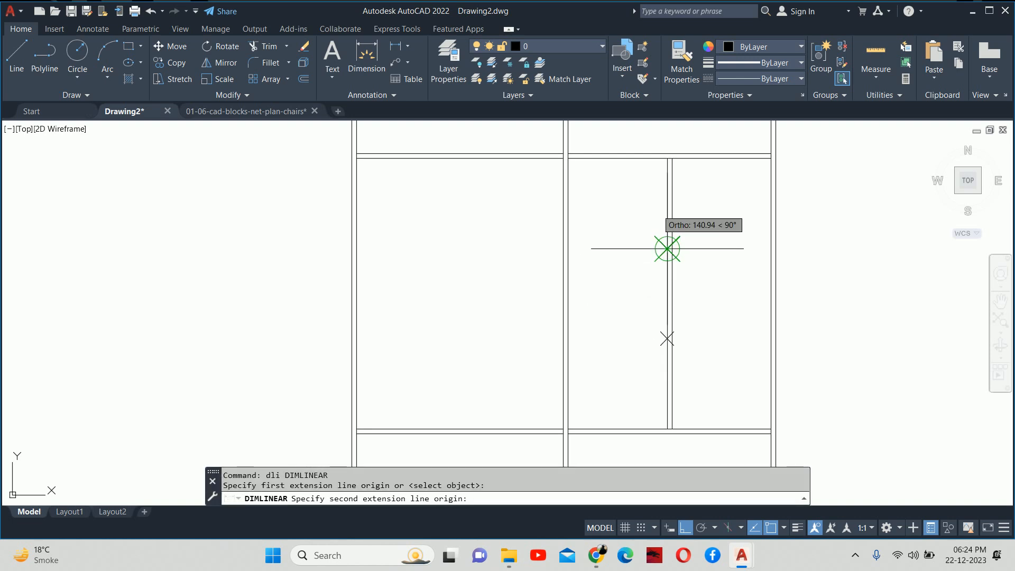
pyautogui.click(667, 157)
pyautogui.scroll(-4, 684, 193)
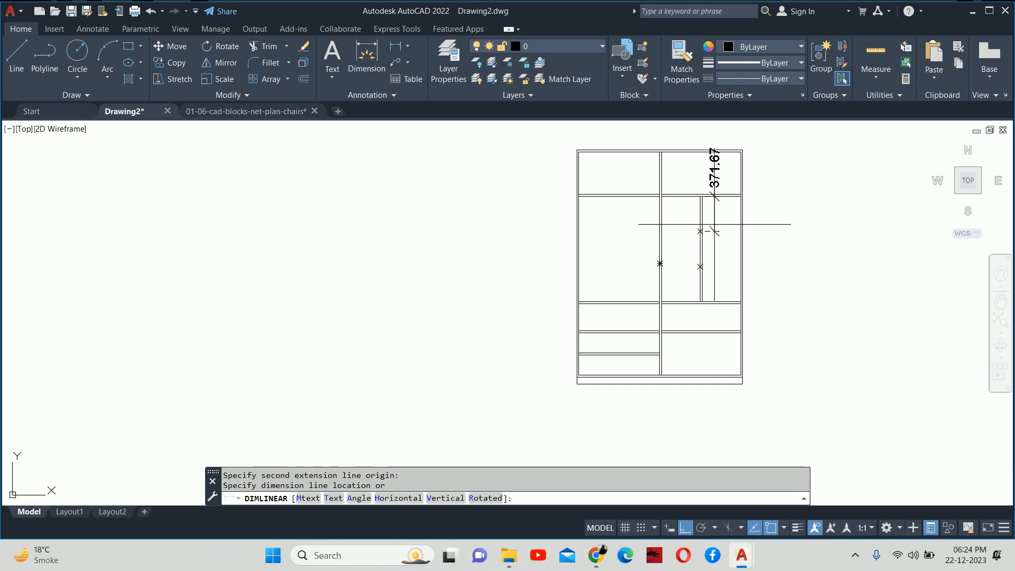
pyautogui.press('Escape')
# - Draw a horizontal line from the partition's upper division point to the inner edge of the wardrobe's right side panel
pyautogui.write('l')
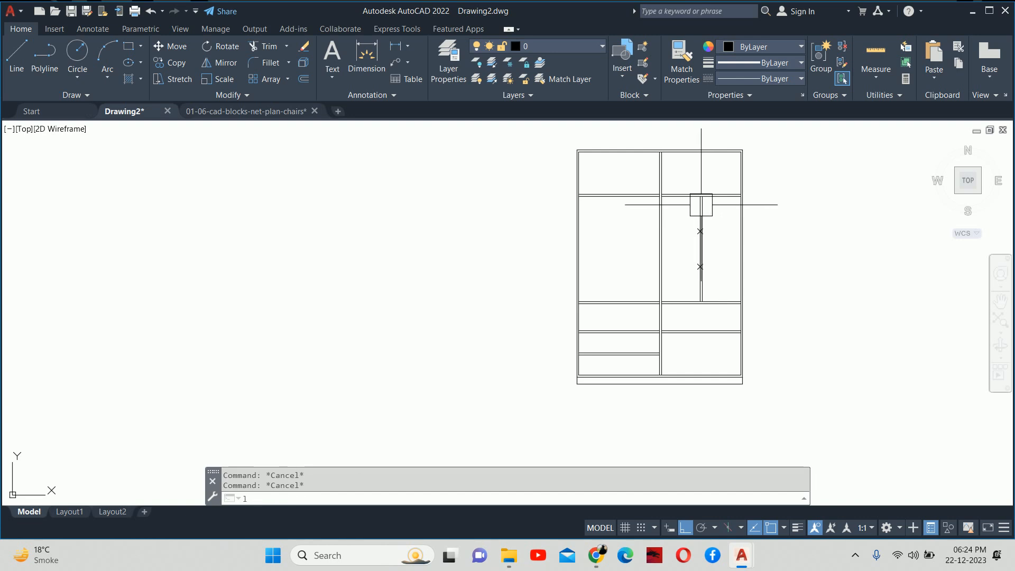
pyautogui.press('Return')
pyautogui.scroll(4, 716, 239)
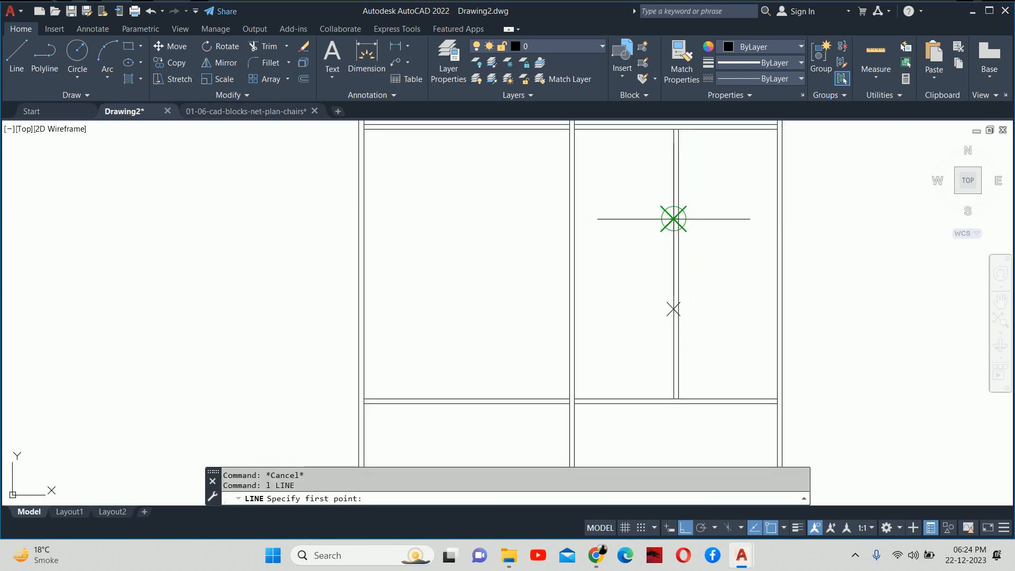
pyautogui.click(673, 219)
pyautogui.click(778, 218)
pyautogui.press('Escape')
pyautogui.press('Escape')
pyautogui.press('Escape')
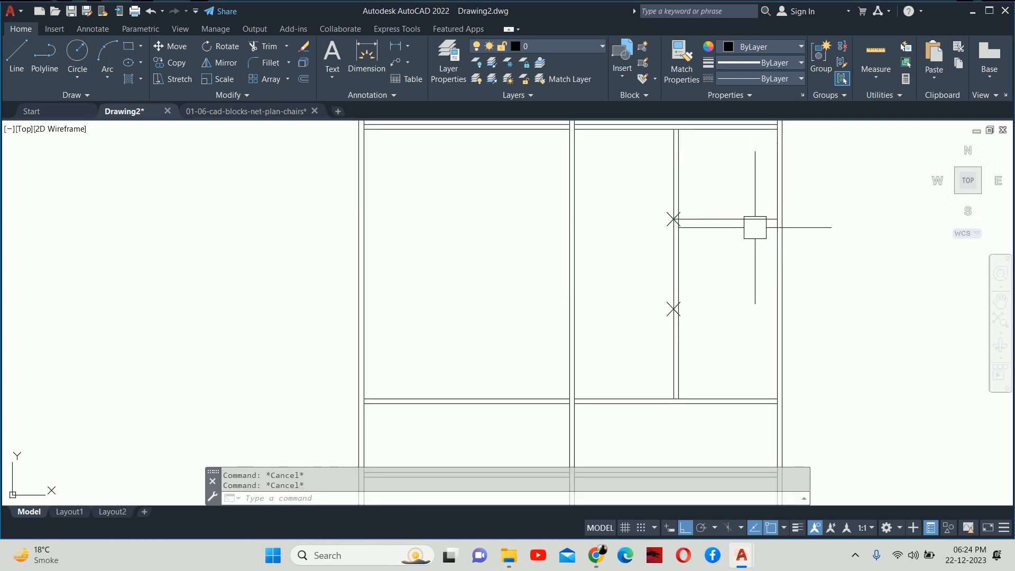
pyautogui.write('o')
pyautogui.press('Return')
pyautogui.write('2')
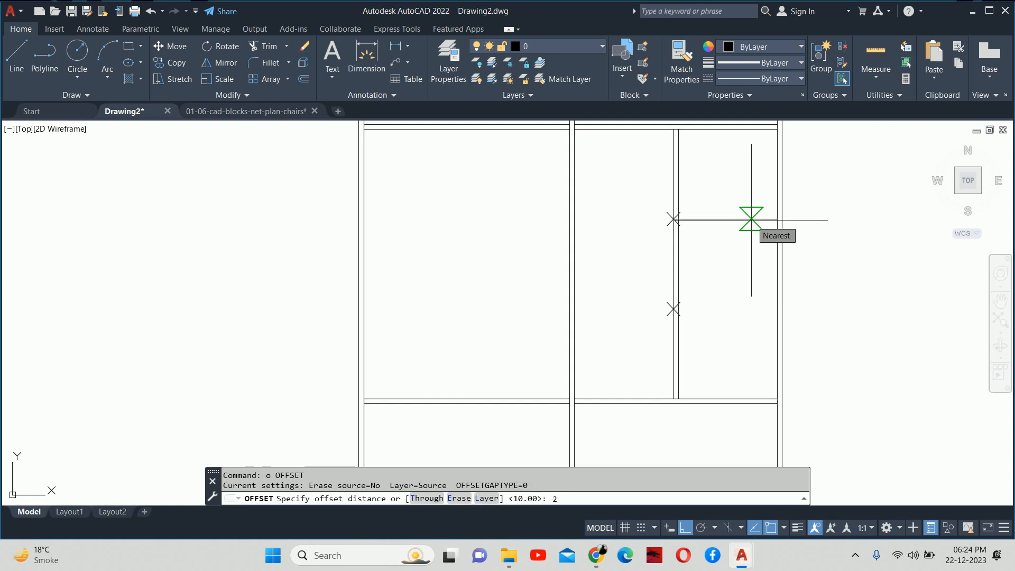
pyautogui.write('0')
pyautogui.press('Return')
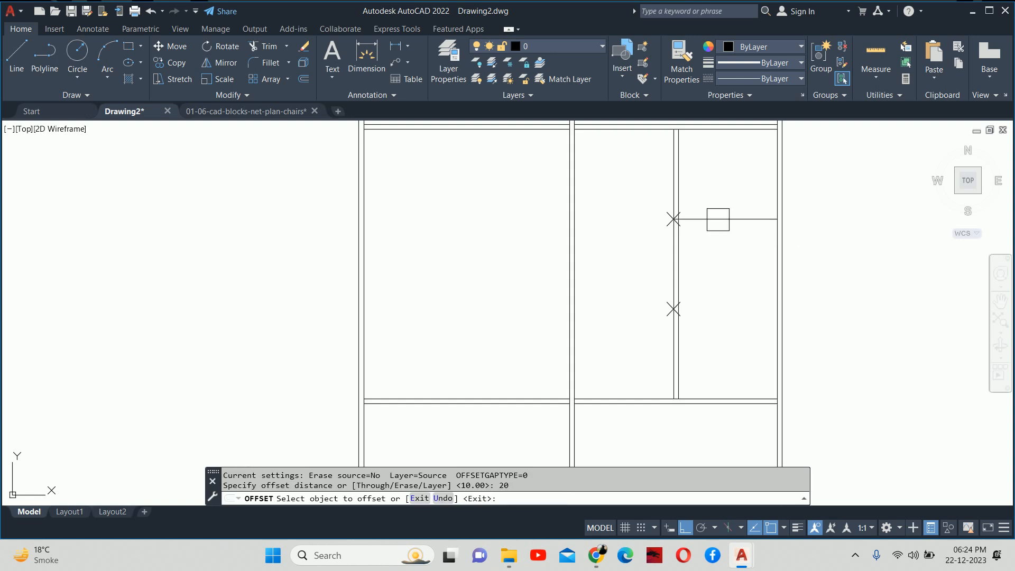
pyautogui.press('Escape')
# - Offset the new horizontal line by 10 both upward and downward
pyautogui.press('Return')
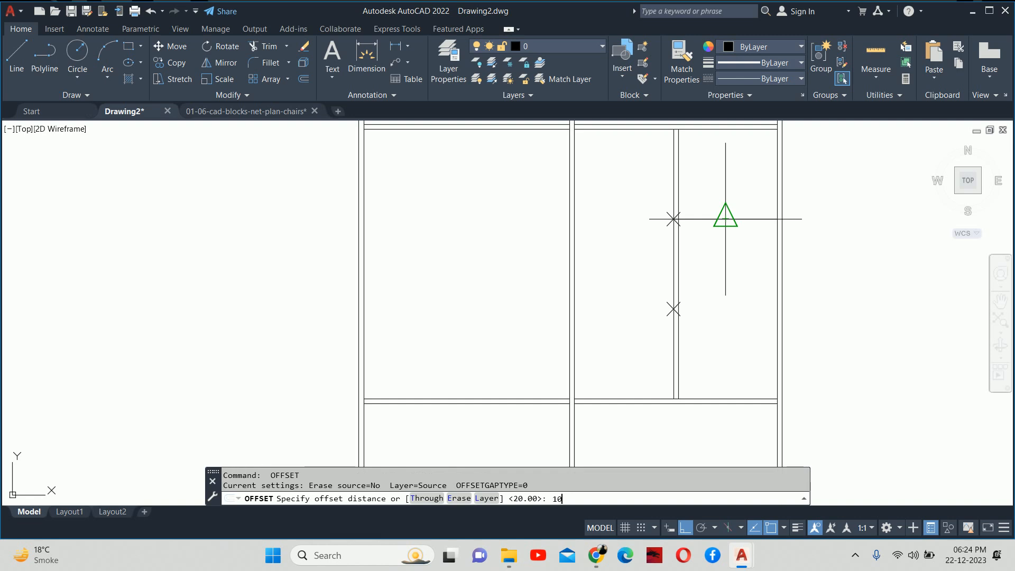
pyautogui.write('10')
pyautogui.press('Return')
pyautogui.click(710, 219)
pyautogui.scroll(3, 698, 228)
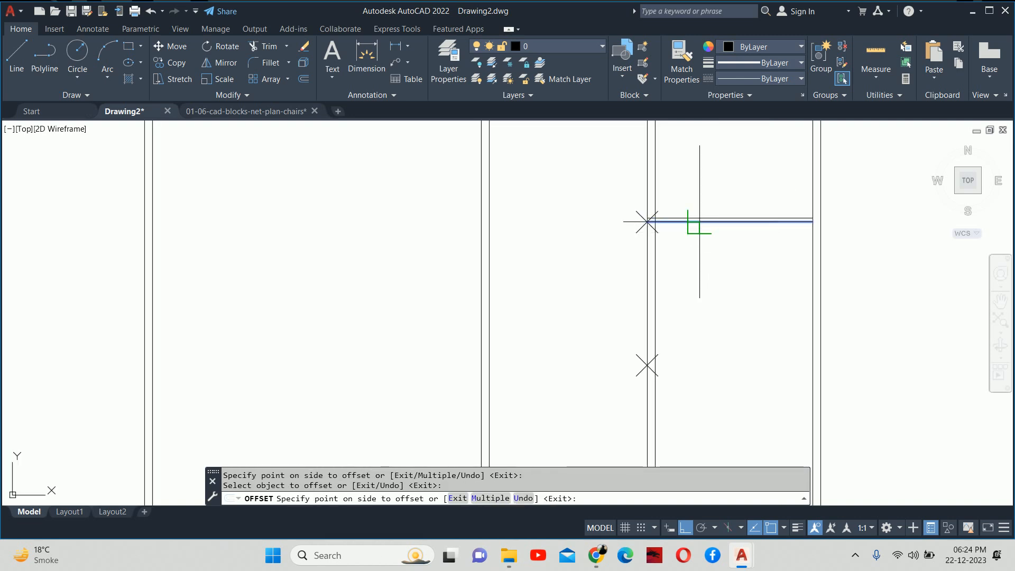
pyautogui.click(695, 278)
pyautogui.press('Escape')
pyautogui.press('Escape')
# - Trim the three horizontal shelf lines where they run through the thickness of the vertical partition
pyautogui.scroll(6, 677, 235)
pyautogui.write('tr')
pyautogui.press('Return')
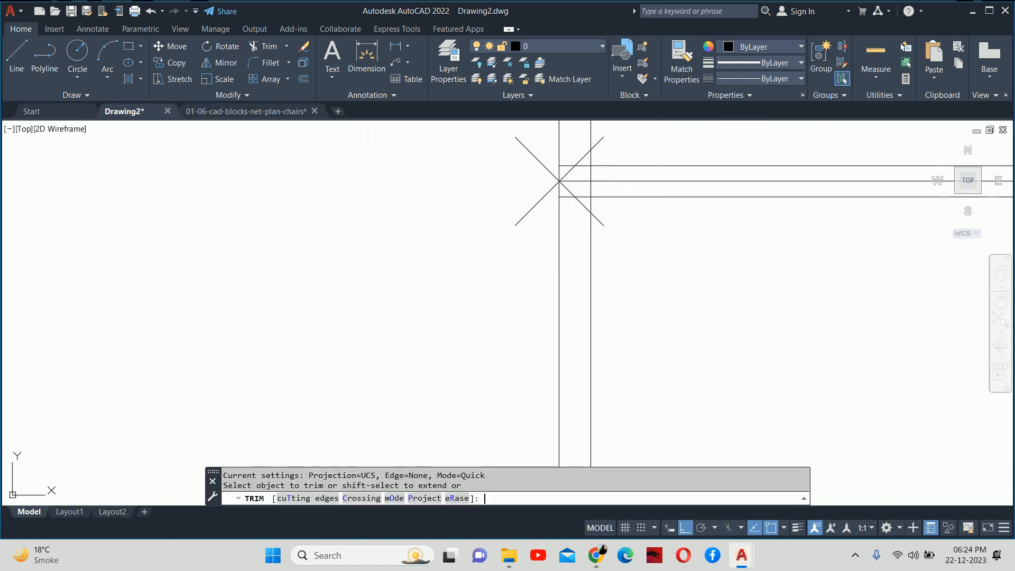
pyautogui.scroll(4, 566, 159)
pyautogui.click(572, 159)
pyautogui.click(594, 266)
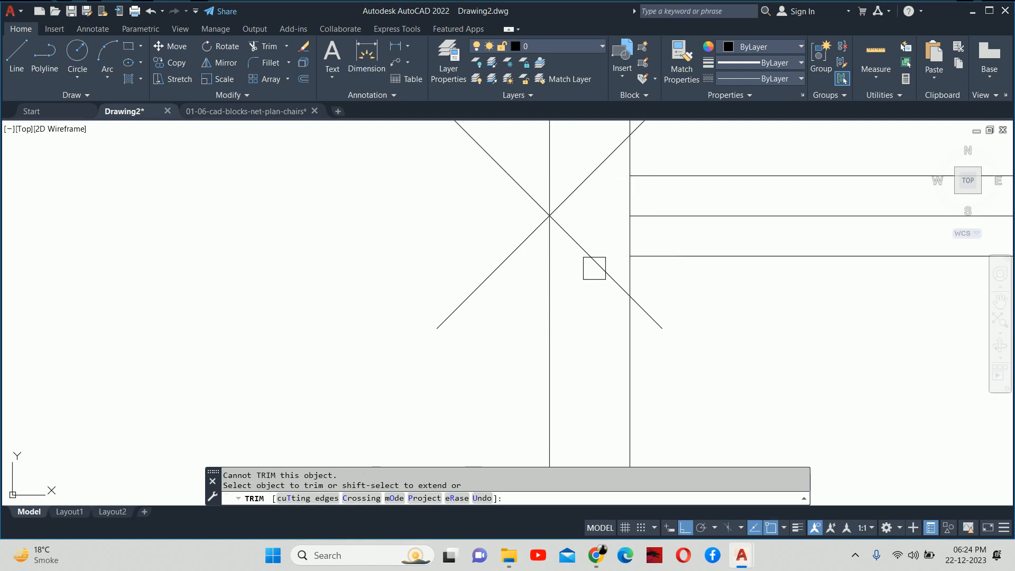
pyautogui.press('Escape')
# - Erase the small shelf's centre line, leaving the two outer lines as a 20-thick shelf
pyautogui.scroll(-6, 646, 225)
pyautogui.scroll(2, 667, 224)
pyautogui.click(667, 223)
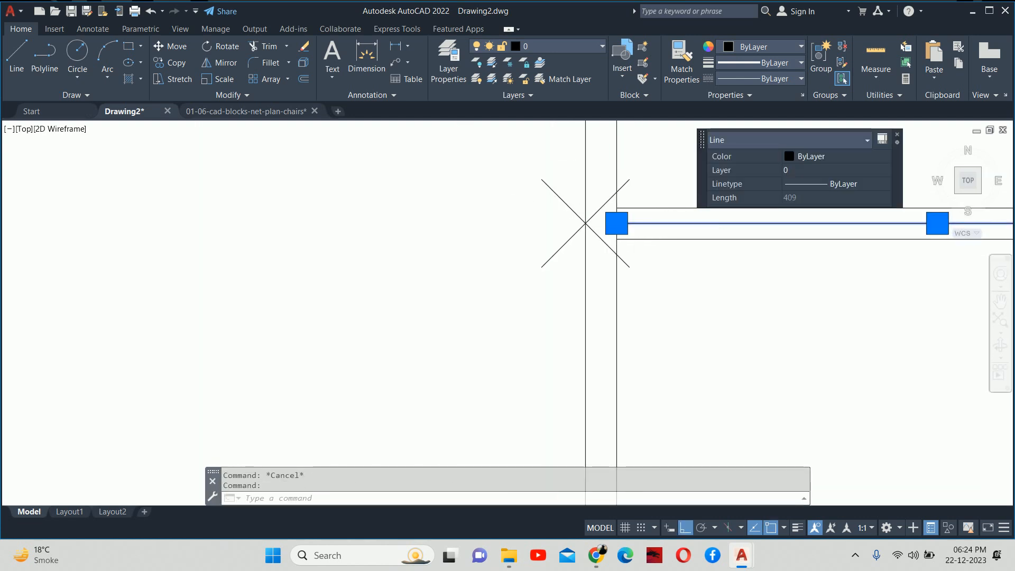
pyautogui.scroll(-5, 635, 227)
pyautogui.press('Escape')
# - Copy the small shelf's two lines from the partition's upper division point to its lower division point
pyautogui.write('co')
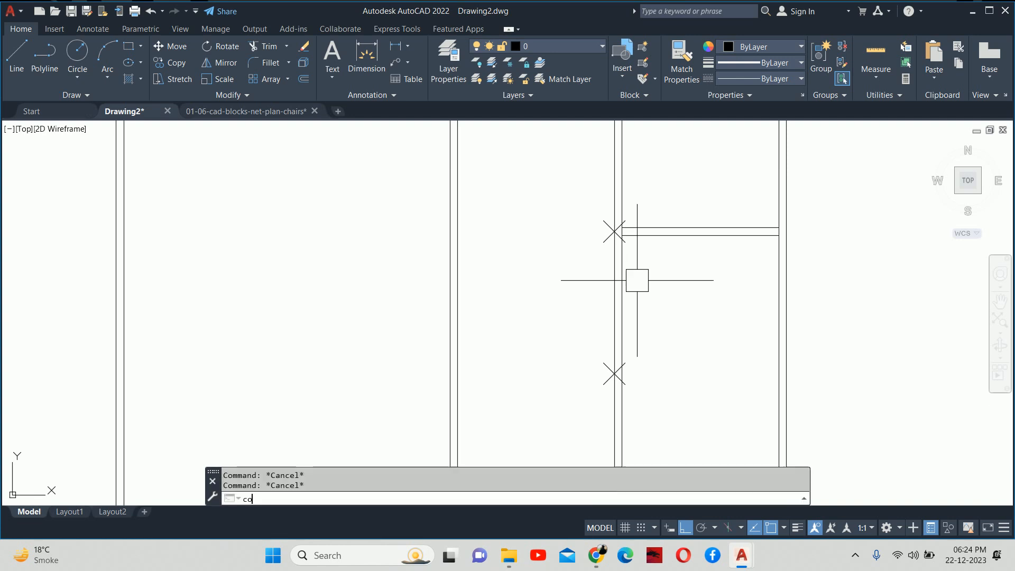
pyautogui.press('Return')
pyautogui.click(672, 253)
pyautogui.click(630, 196)
pyautogui.press('Return')
pyautogui.click(614, 231)
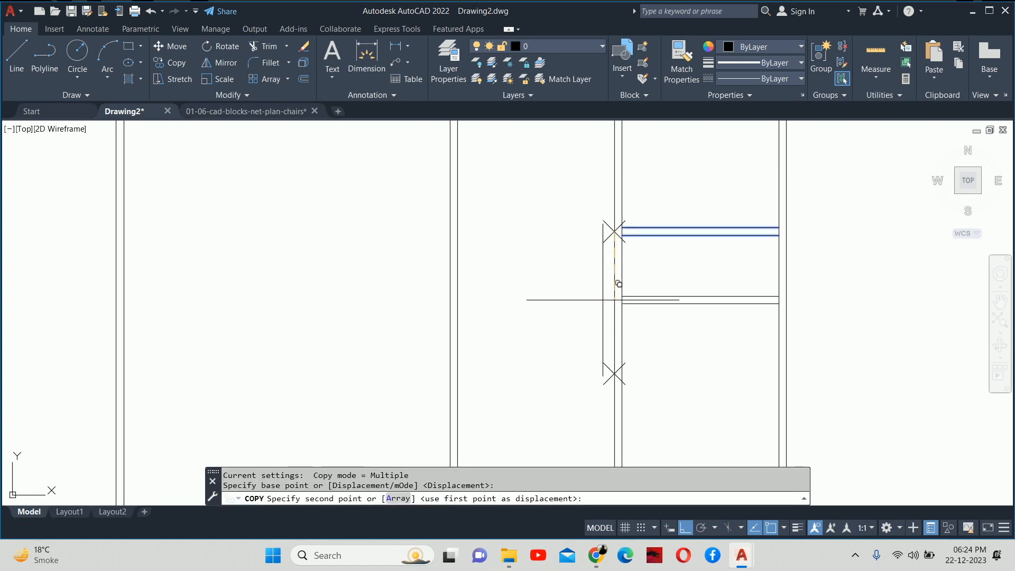
pyautogui.click(615, 373)
pyautogui.press('Escape')
# - Erase the two division point markers on the vertical partition
pyautogui.click(537, 178)
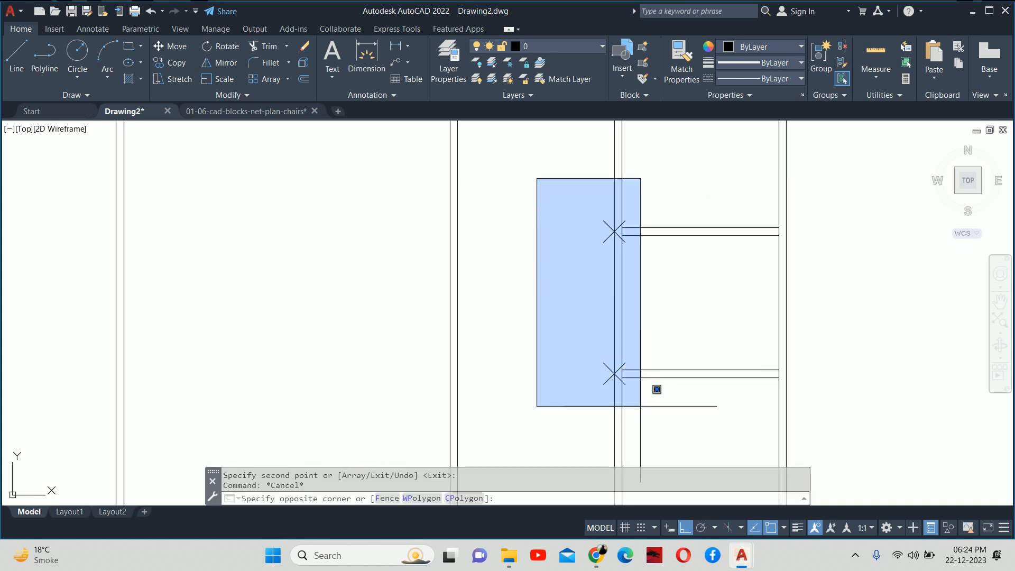
pyautogui.click(657, 390)
pyautogui.press('Delete')
pyautogui.scroll(-5, 650, 370)
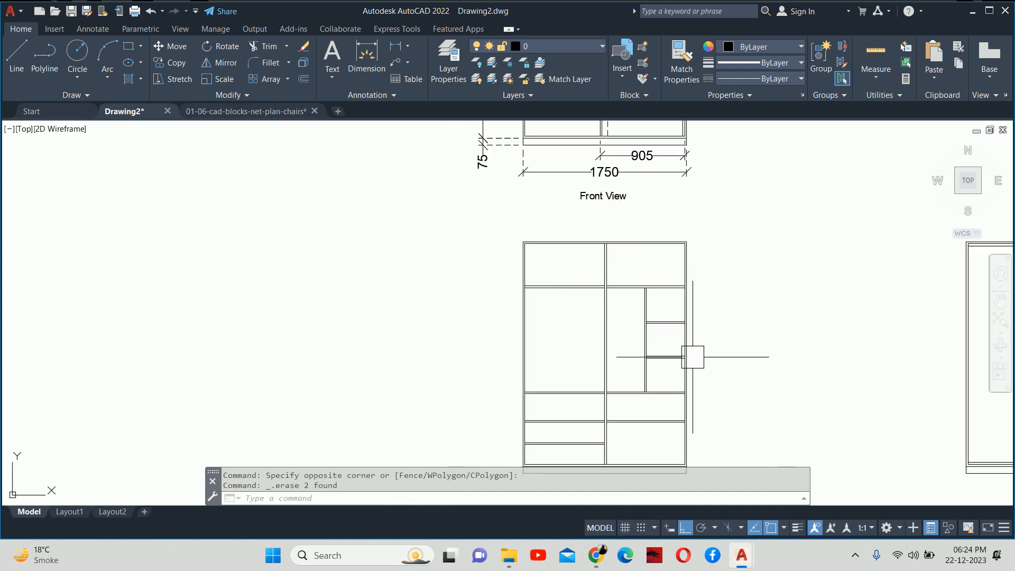
pyautogui.moveTo(673, 331); pyautogui.dragTo(750, 290, button='middle')
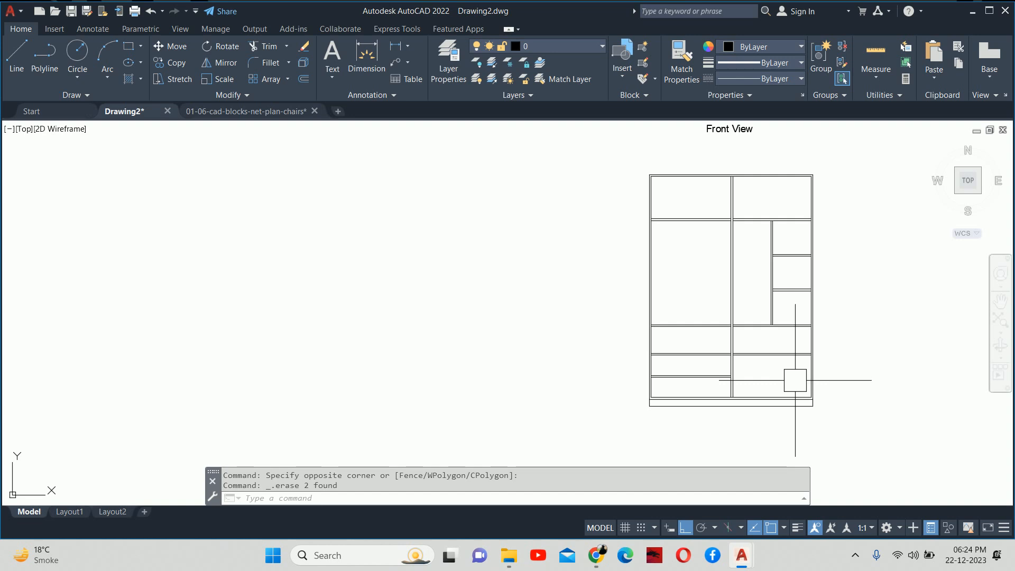
pyautogui.press('Escape')
pyautogui.press('Escape')
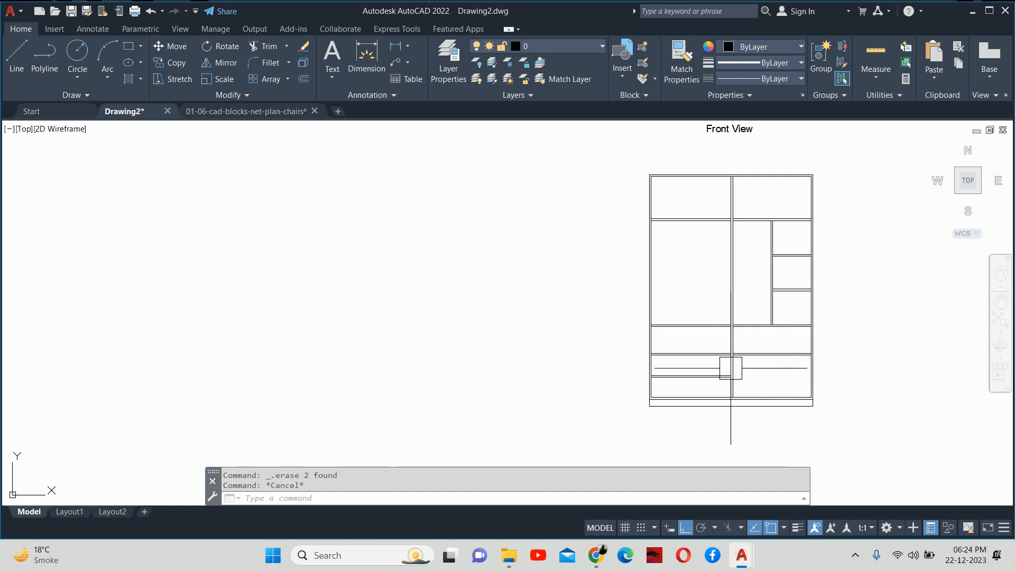
# - Measure the clear height of the left bay's compartment directly below the tall one
pyautogui.scroll(4, 672, 344)
pyautogui.moveTo(668, 338); pyautogui.dragTo(662, 346, button='middle')
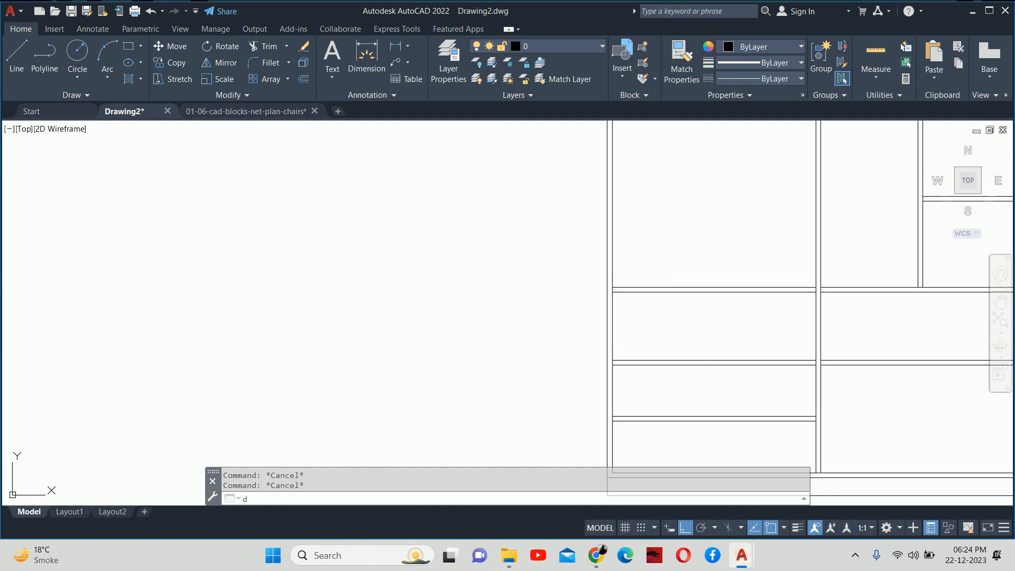
pyautogui.write('dli')
pyautogui.press('Return')
pyautogui.click(612, 362)
pyautogui.click(612, 290)
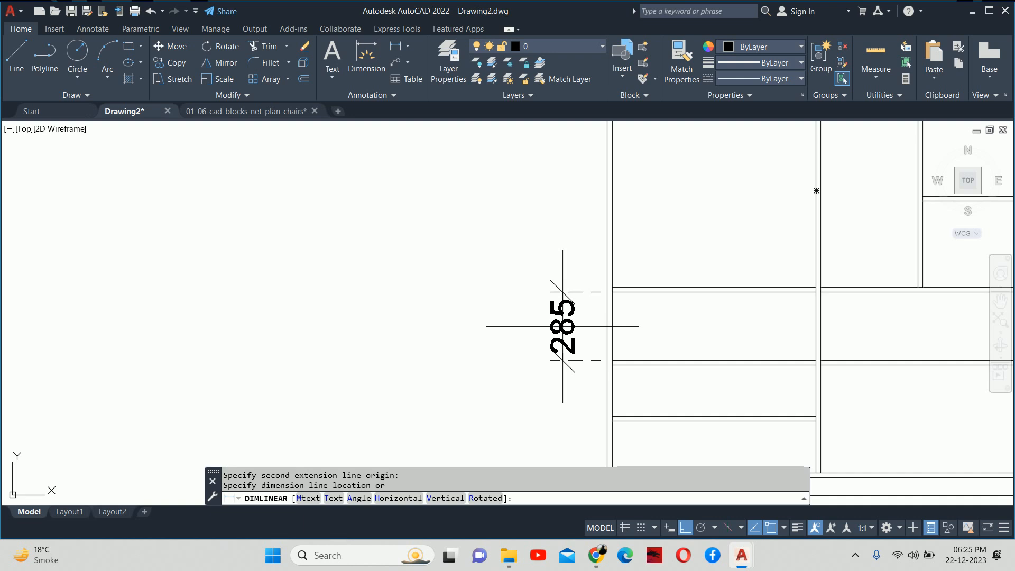
pyautogui.press('Escape')
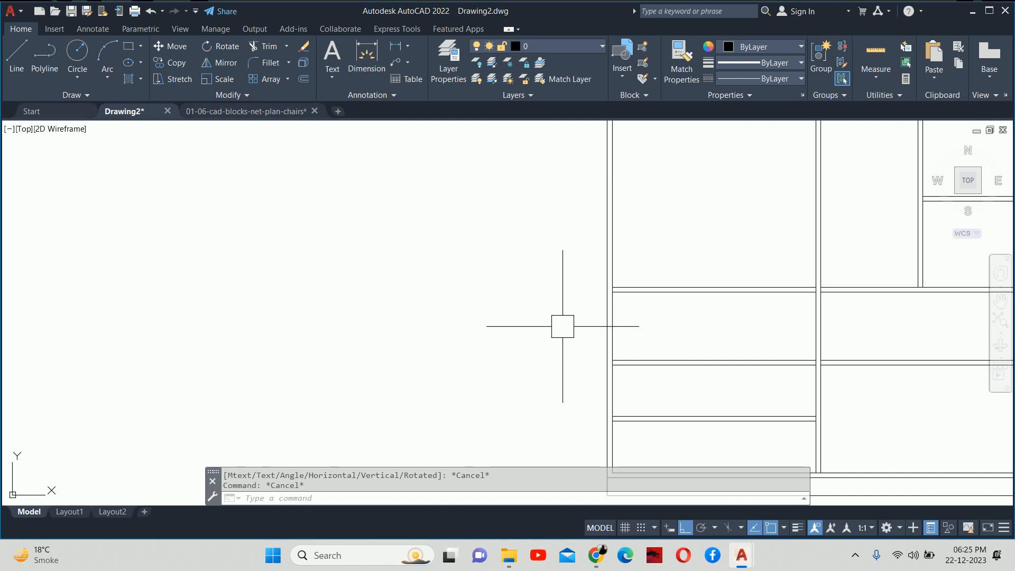
pyautogui.press('Escape')
# - Draw a horizontal line across the left bay's compartment directly below the tall one, starting midway between its two shelves
pyautogui.scroll(-4, 682, 301)
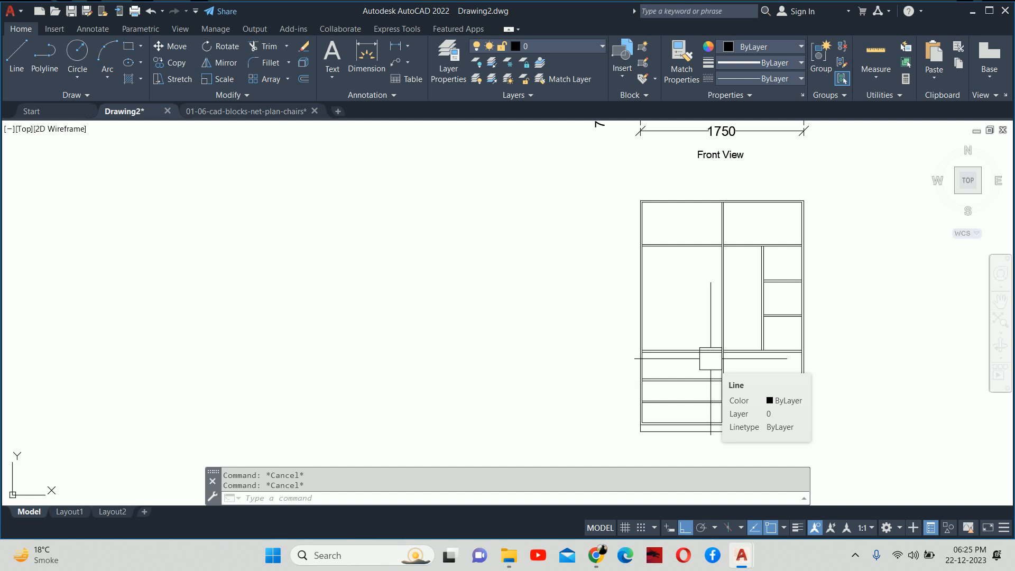
pyautogui.scroll(4, 711, 359)
pyautogui.write('l')
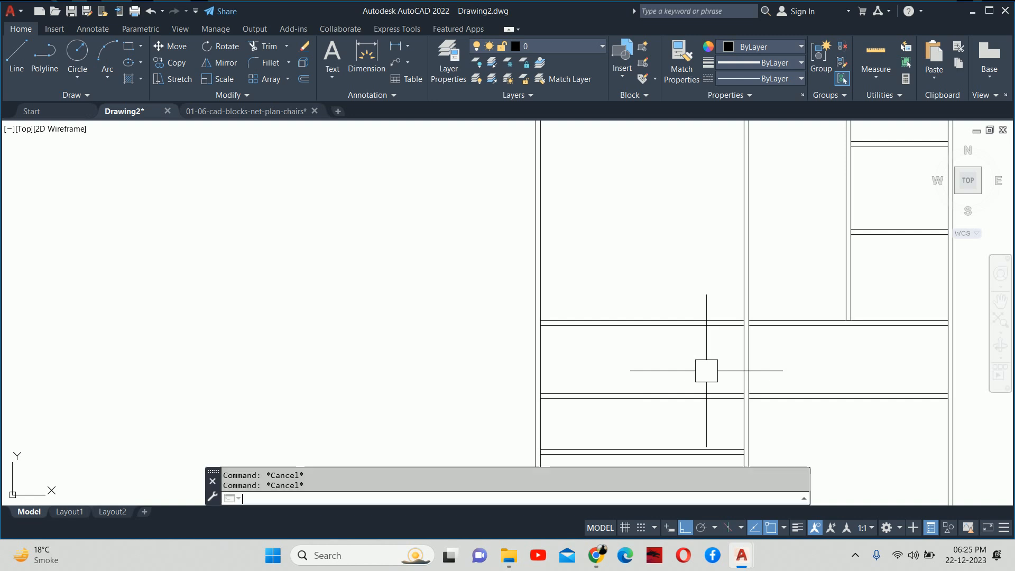
pyautogui.press('Return')
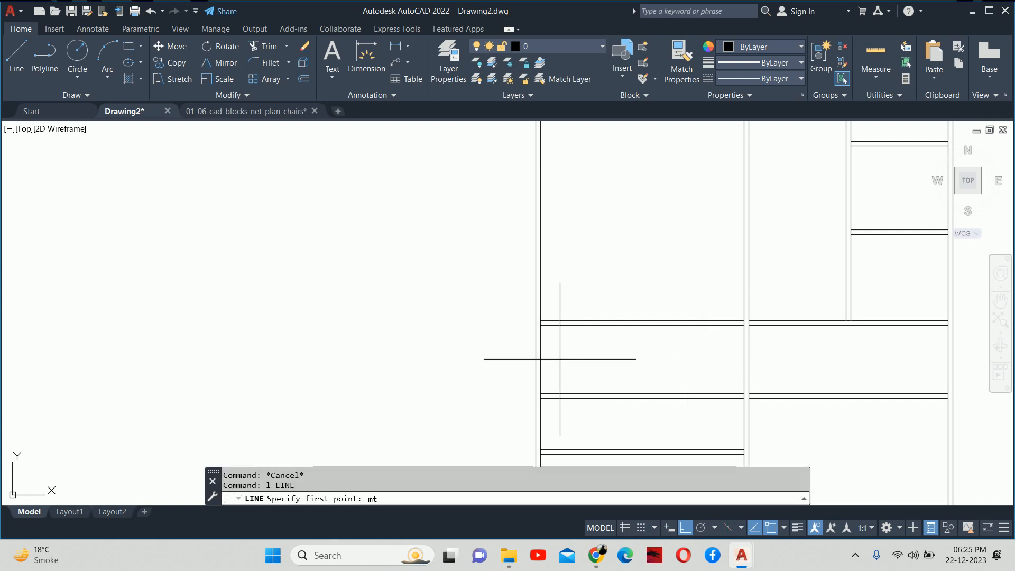
pyautogui.click(539, 323)
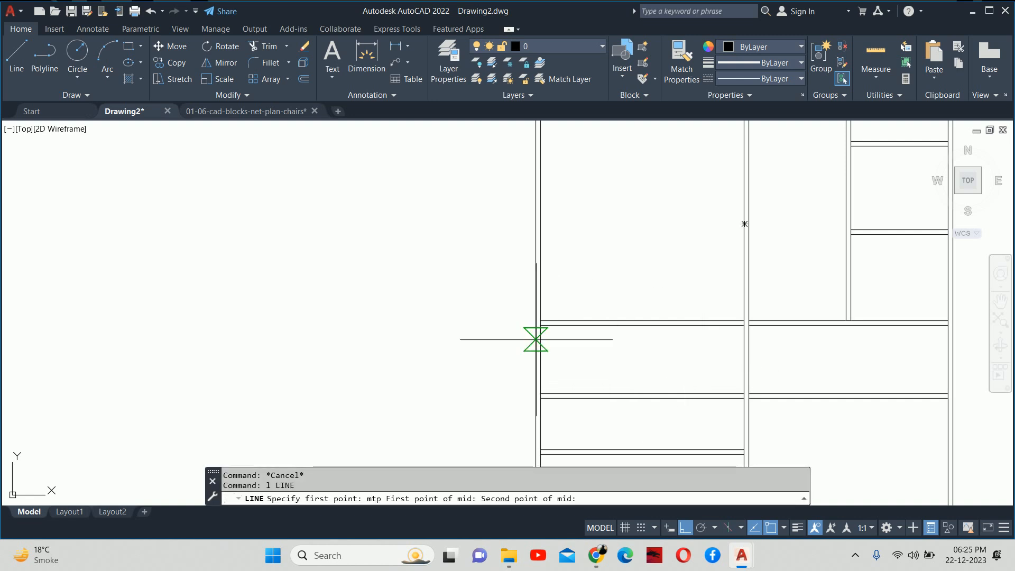
pyautogui.click(540, 393)
pyautogui.click(737, 360)
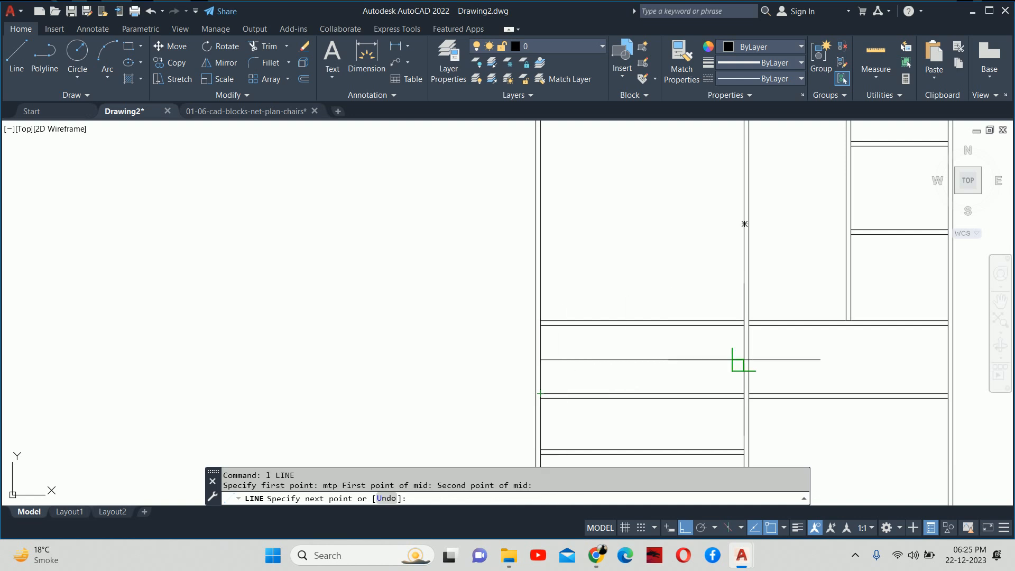
pyautogui.press('Escape')
pyautogui.press('Escape')
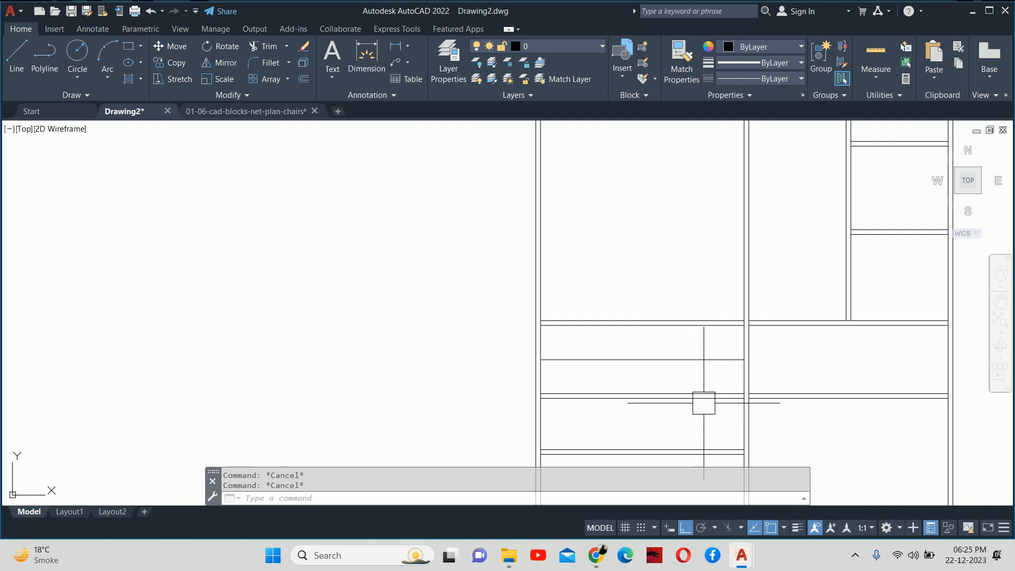
pyautogui.moveTo(700, 407)
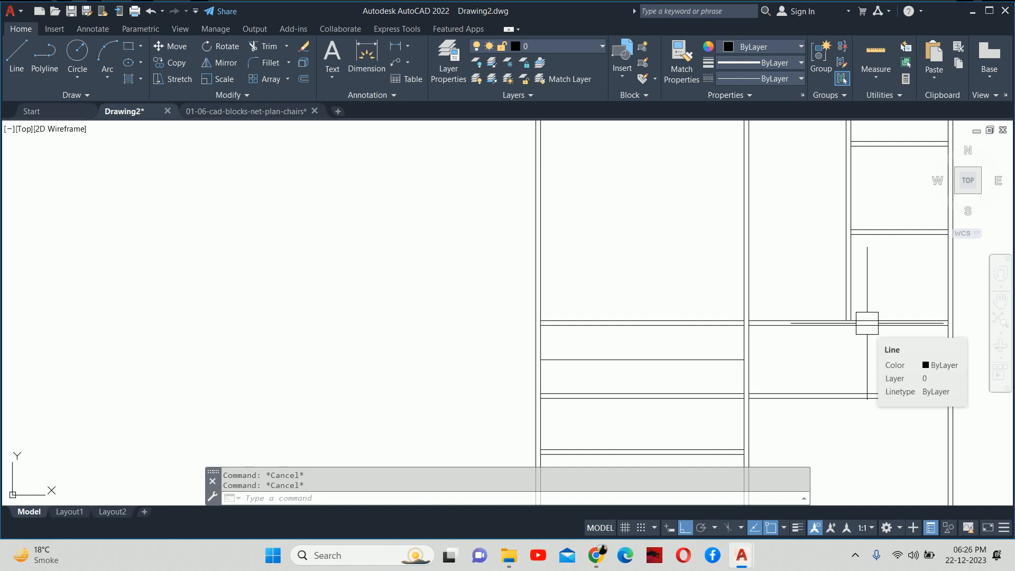
pyautogui.scroll(-4, 868, 323)
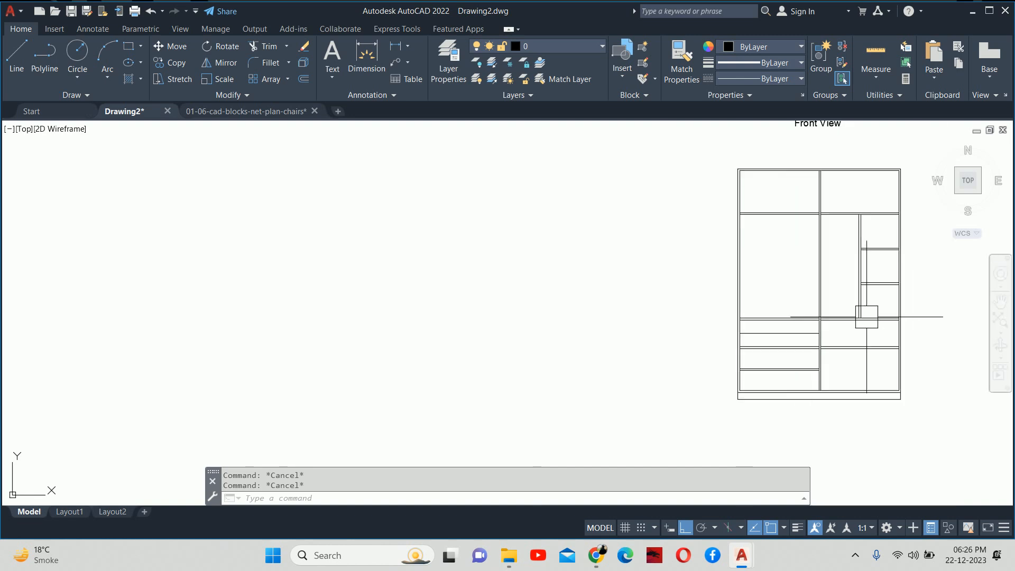
pyautogui.moveTo(857, 319); pyautogui.dragTo(776, 371, button='middle')
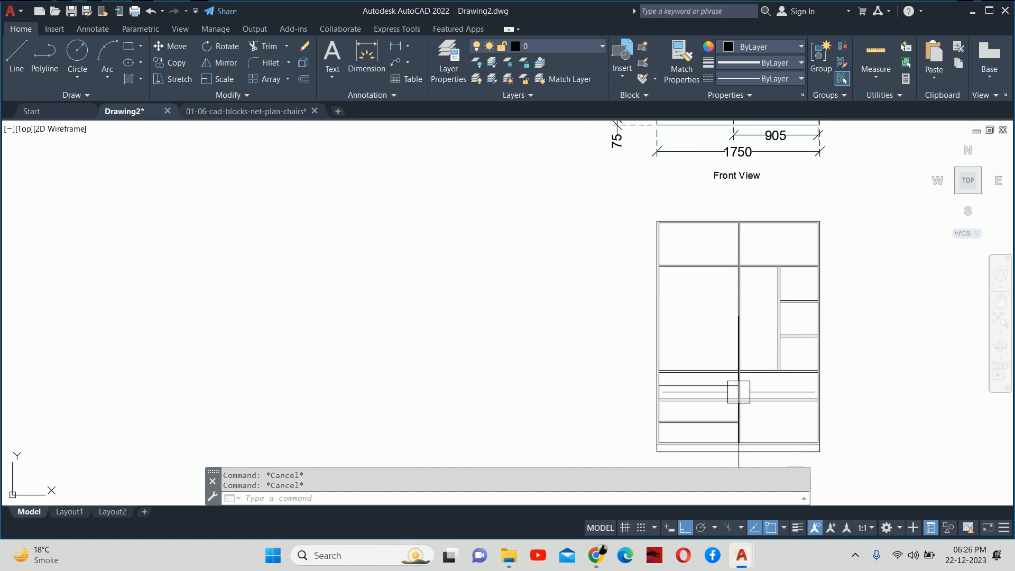
pyautogui.write('li')
pyautogui.press('Return')
pyautogui.scroll(6, 682, 344)
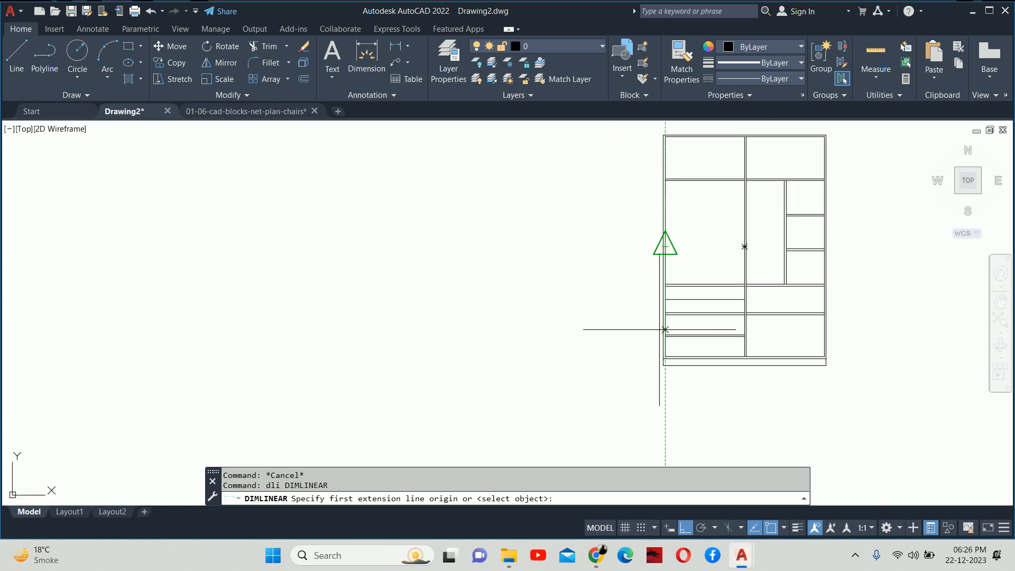
pyautogui.press('Escape')
pyautogui.write('d')
pyautogui.press('Return')
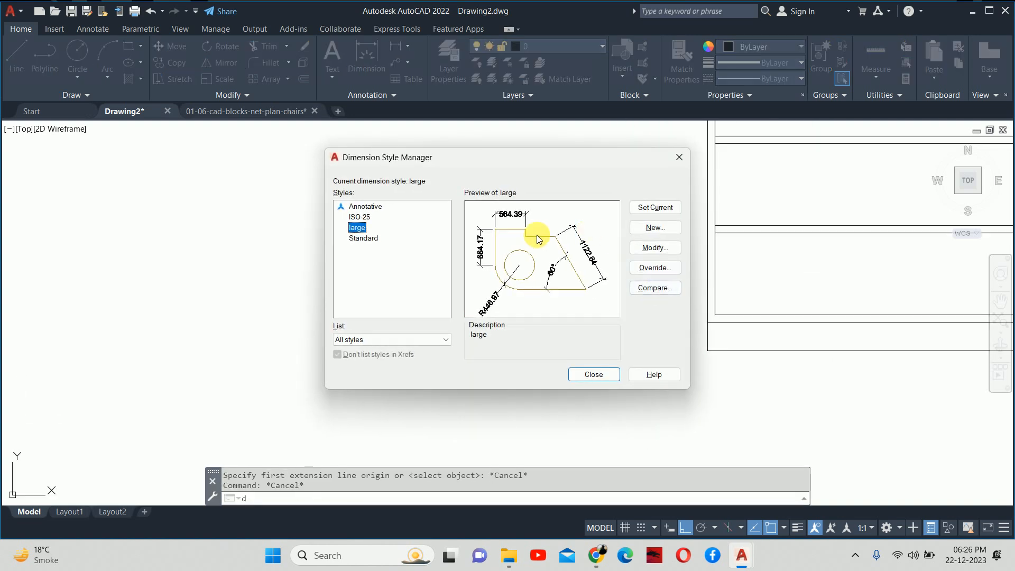
pyautogui.click(364, 239)
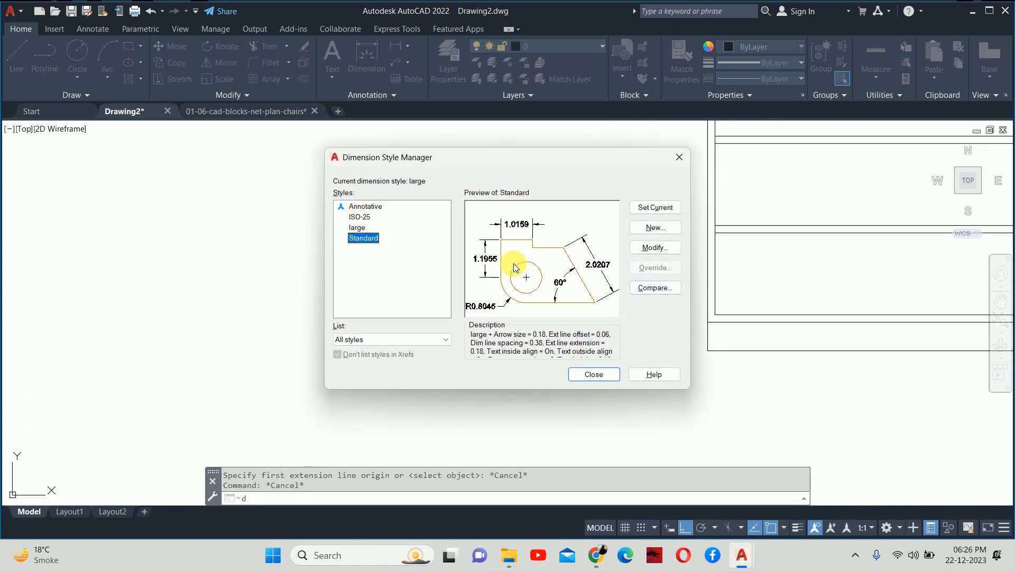
pyautogui.press('Escape')
# - Check which dimension style the existing 100 dimension beside the hatched detail uses
pyautogui.scroll(-5, 481, 245)
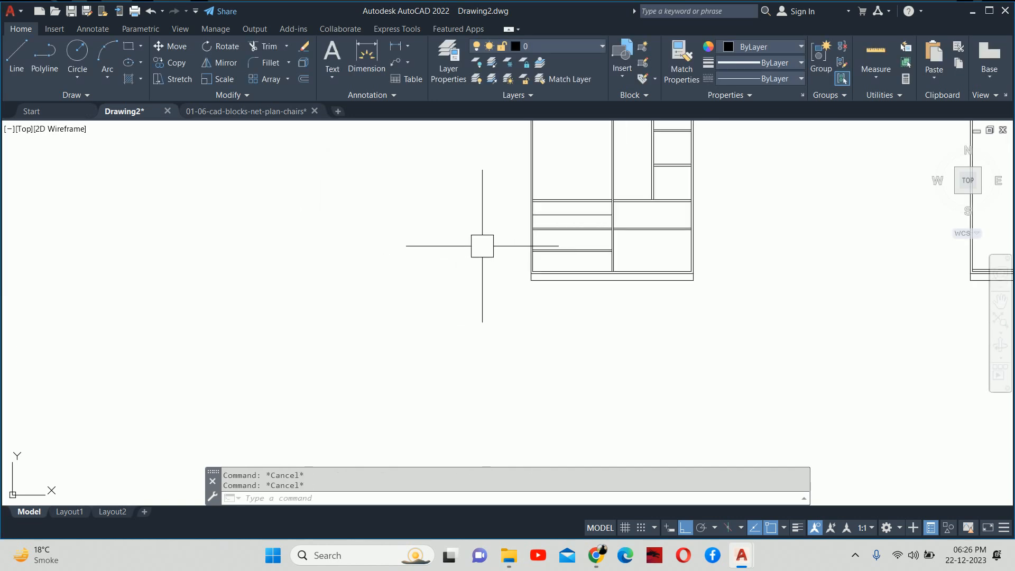
pyautogui.moveTo(310, 218); pyautogui.dragTo(456, 318, button='middle')
pyautogui.scroll(6, 347, 262)
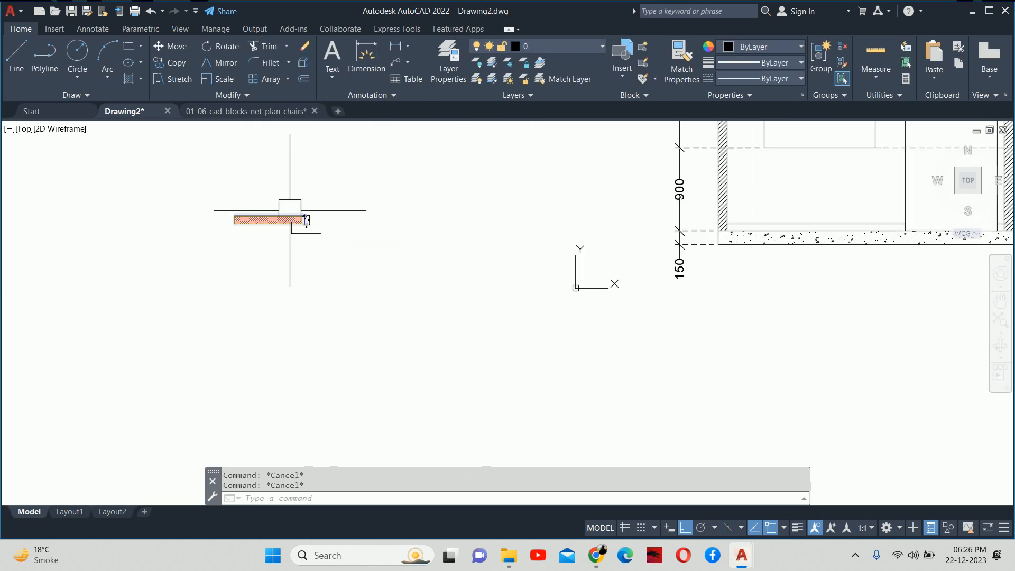
pyautogui.scroll(4, 296, 212)
pyautogui.scroll(4, 415, 268)
pyautogui.click(307, 236)
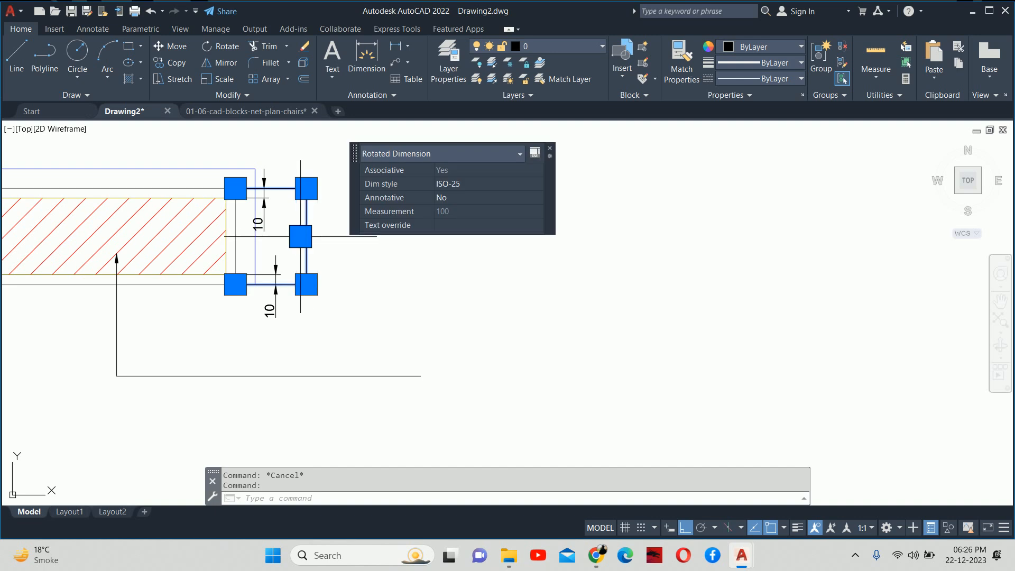
pyautogui.press('Escape')
# - Set Standard as the current dimension style
pyautogui.scroll(-6, 370, 248)
pyautogui.write('d')
pyautogui.press('Return')
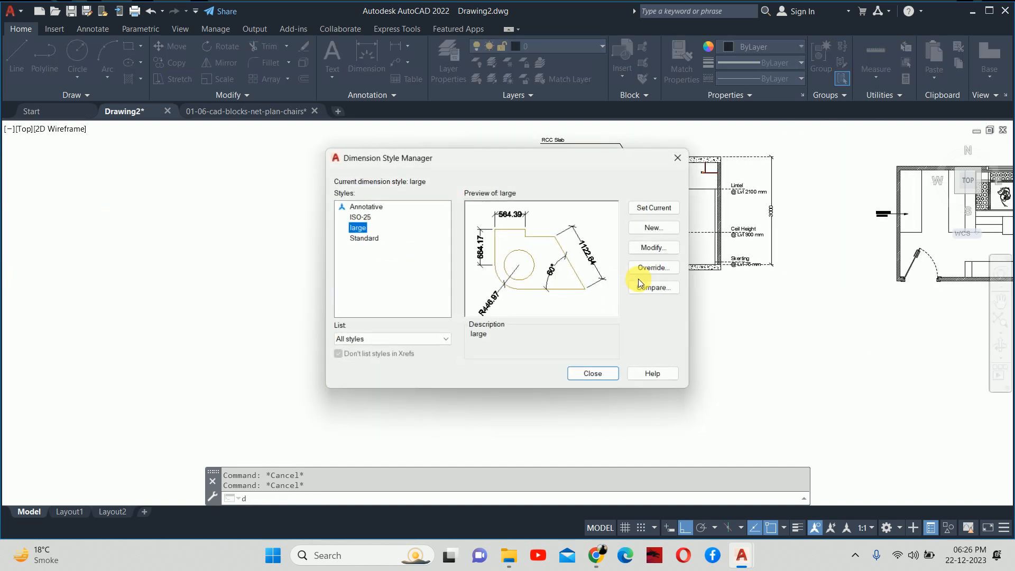
pyautogui.click(366, 238)
pyautogui.click(643, 208)
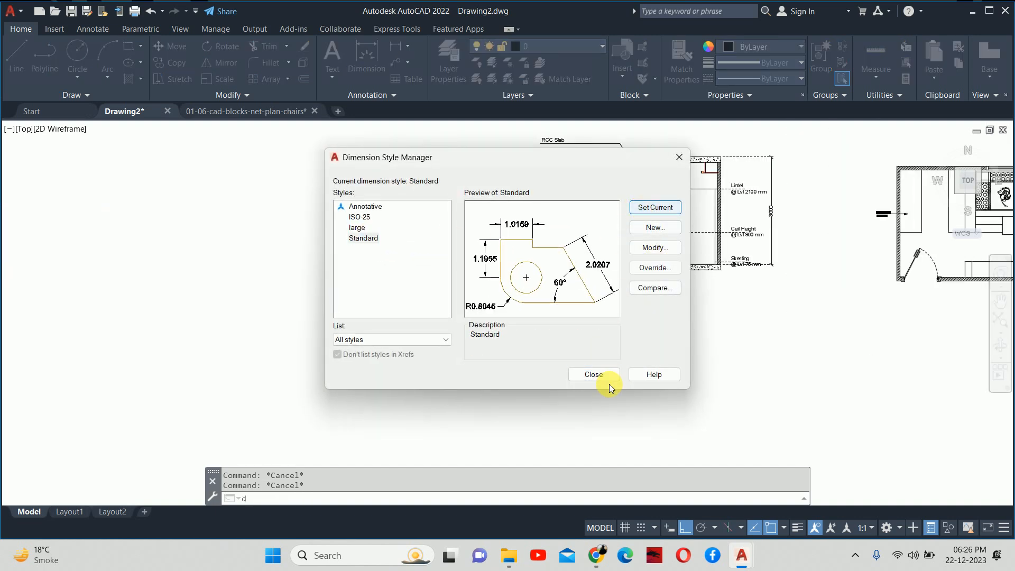
pyautogui.click(595, 375)
pyautogui.scroll(10, 586, 352)
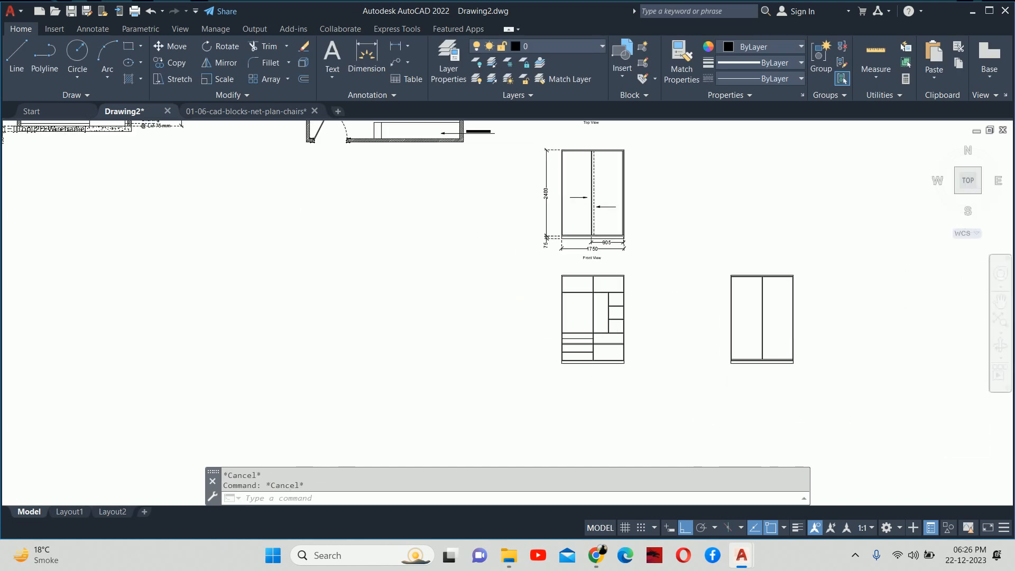
# - Add a vertical linear dimension for the wardrobe's plinth height beside its lower-left corner
pyautogui.write('dli')
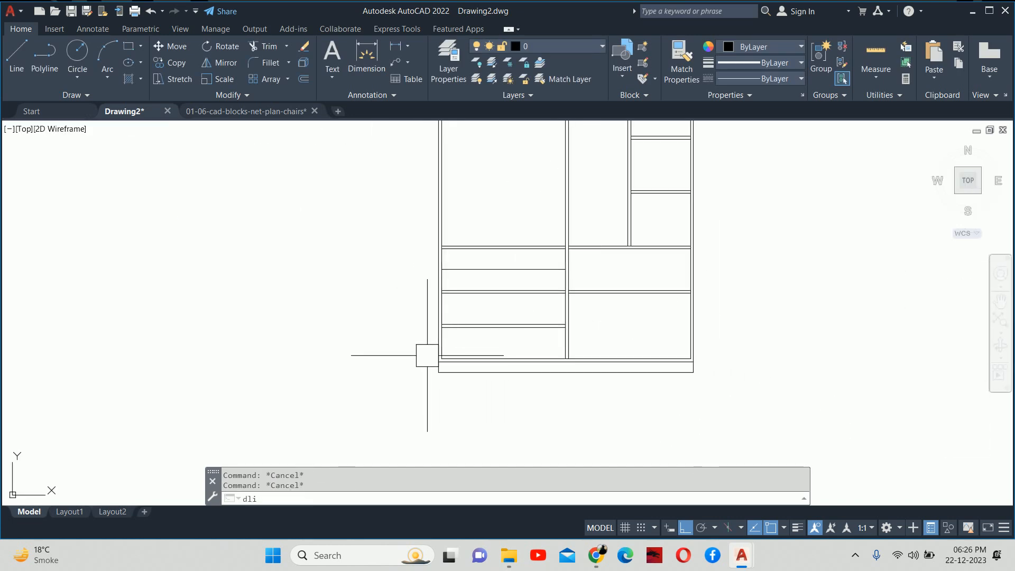
pyautogui.press('Return')
pyautogui.scroll(4, 438, 371)
pyautogui.click(475, 375)
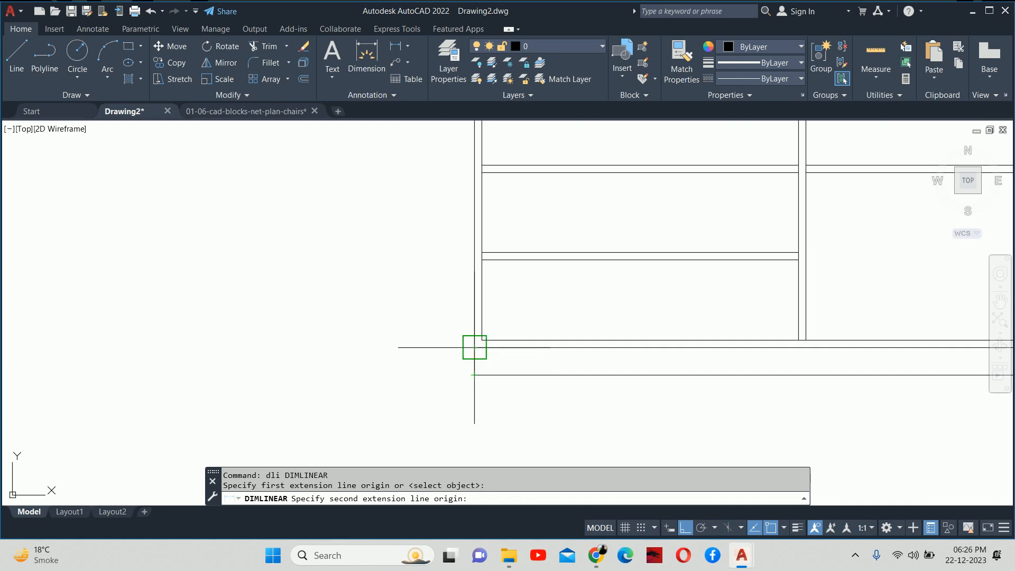
pyautogui.click(474, 348)
pyautogui.click(415, 349)
pyautogui.press('Escape')
pyautogui.press('Escape')
# - Change the plinth dimension's style to large, and erase that dimension
pyautogui.scroll(5, 416, 360)
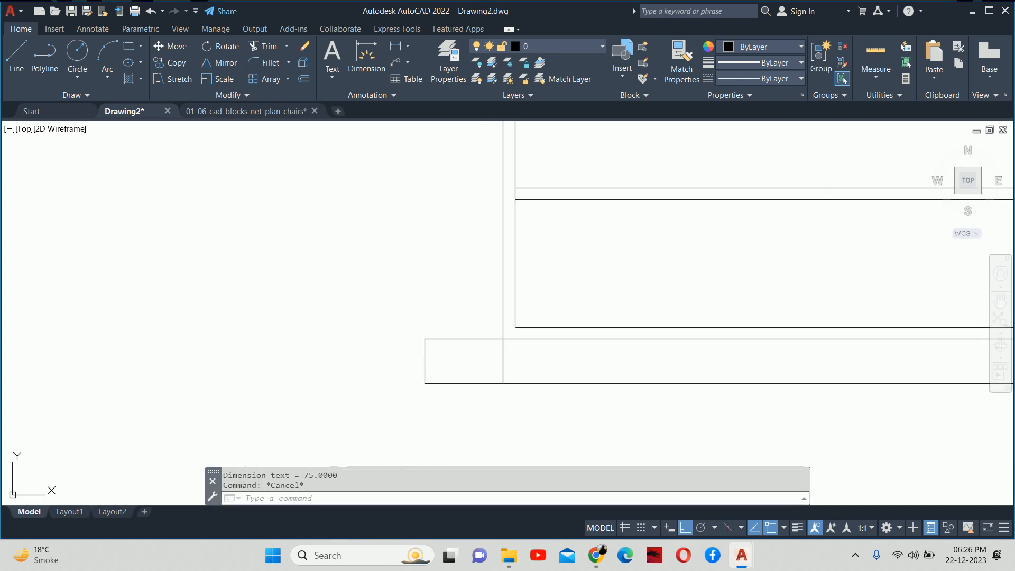
pyautogui.scroll(2, 416, 359)
pyautogui.click(417, 351)
pyautogui.scroll(-4, 422, 347)
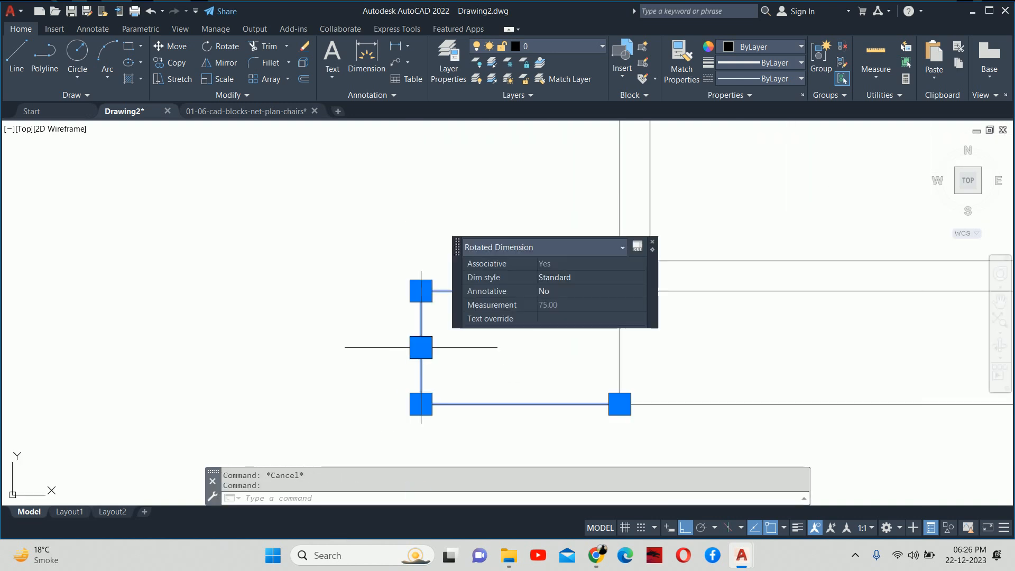
pyautogui.click(567, 279)
pyautogui.click(561, 309)
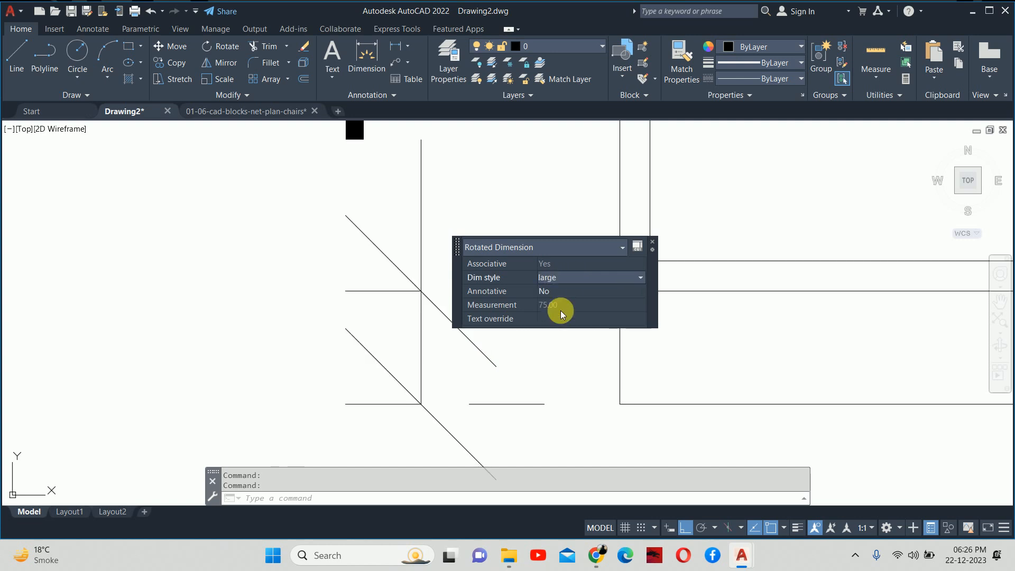
pyautogui.press('Escape')
pyautogui.scroll(-5, 516, 338)
pyautogui.scroll(4, 510, 343)
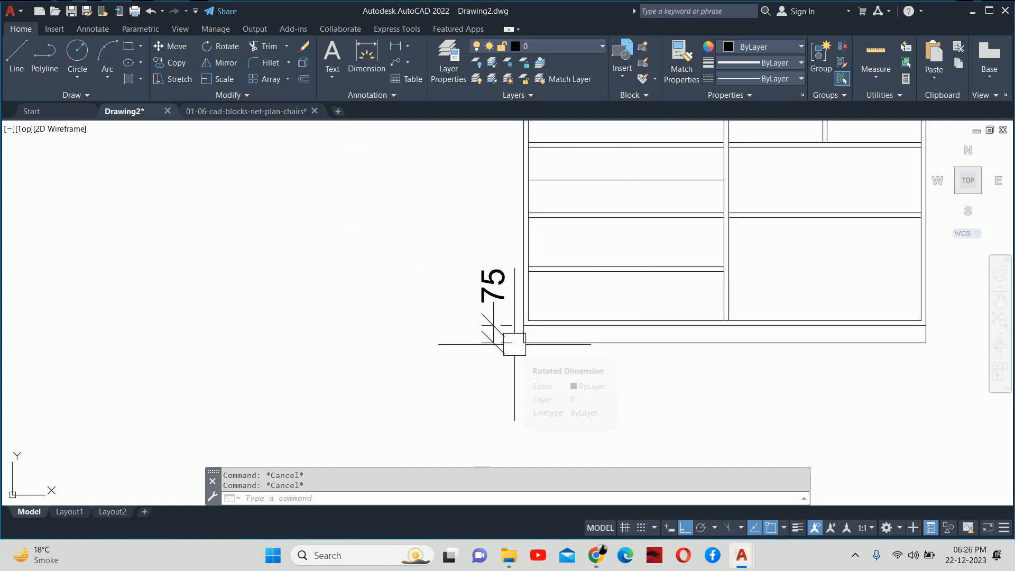
pyautogui.click(489, 341)
pyautogui.press('Delete')
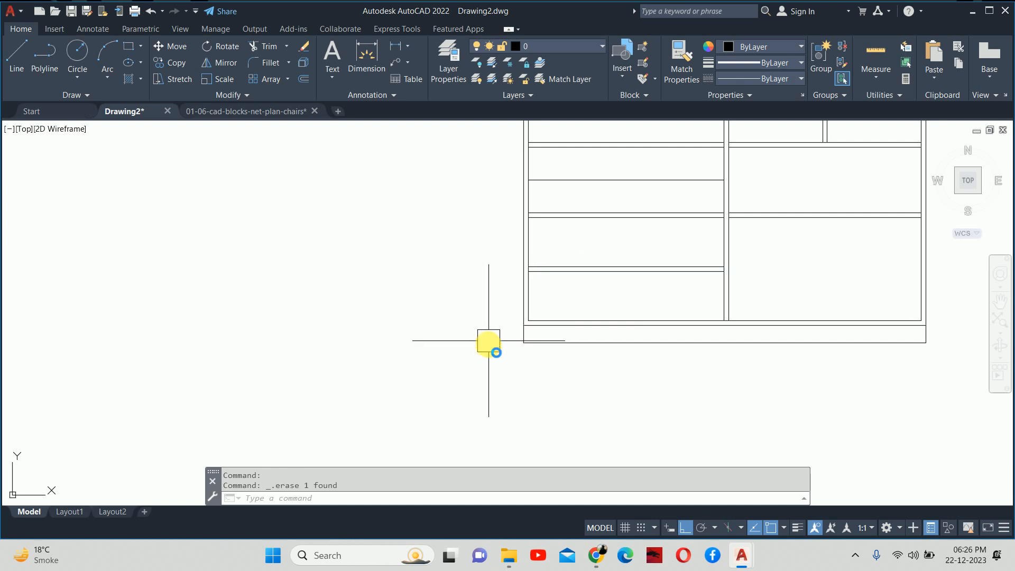
# - Create a new dimension style named interior, based on Standard and used for all dimensions
pyautogui.write('d')
pyautogui.press('Return')
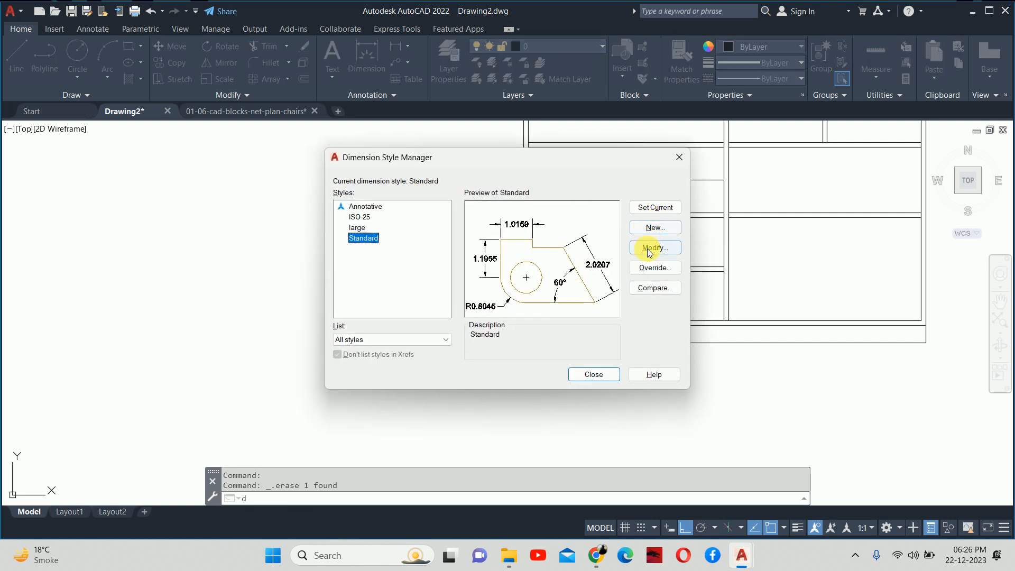
pyautogui.click(649, 228)
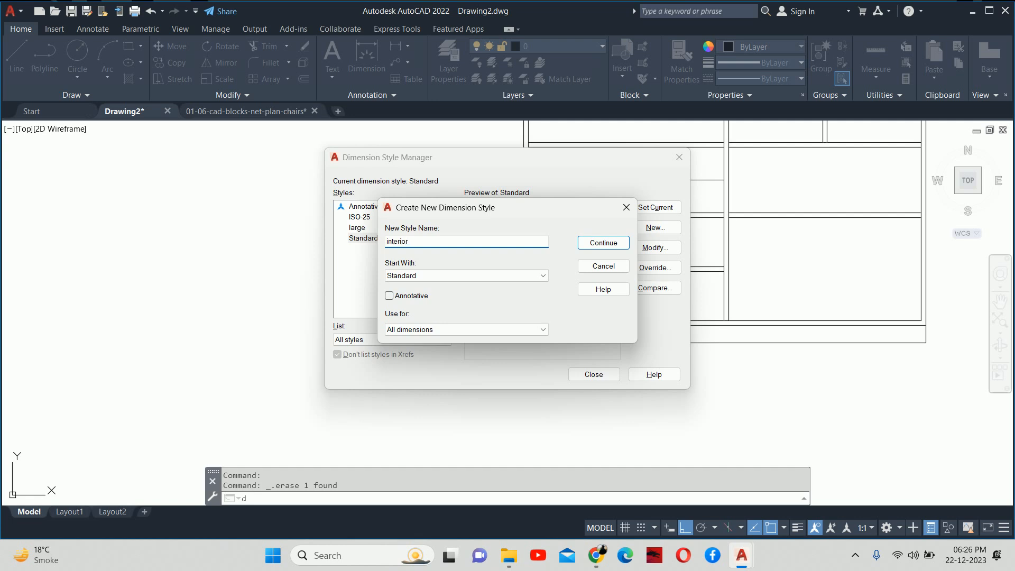
pyautogui.click(621, 245)
# - Enter a larger text height and arrow size for the interior style, and set its arrowheads to Oblique
pyautogui.click(480, 135)
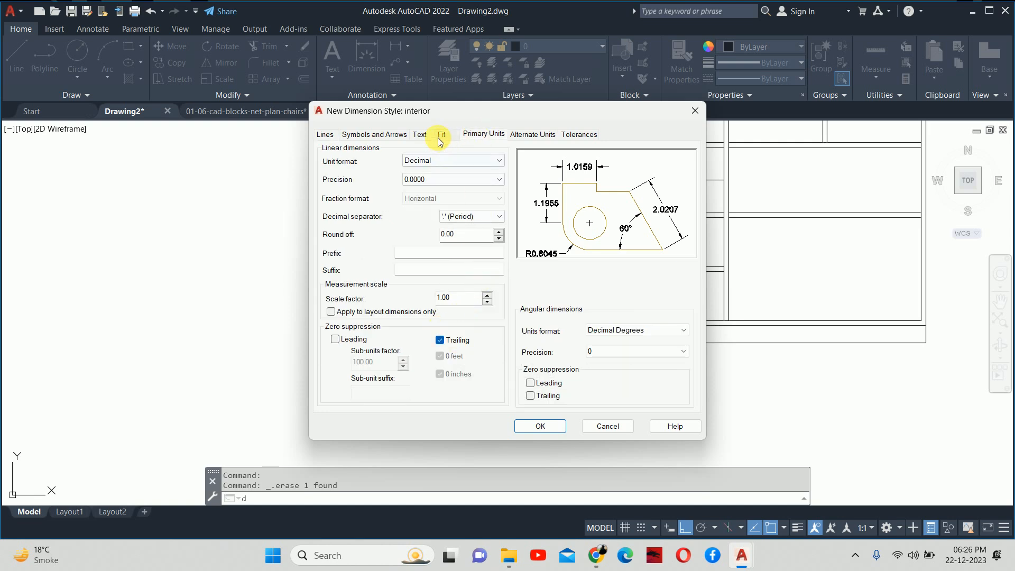
pyautogui.click(422, 135)
pyautogui.doubleClick(476, 228)
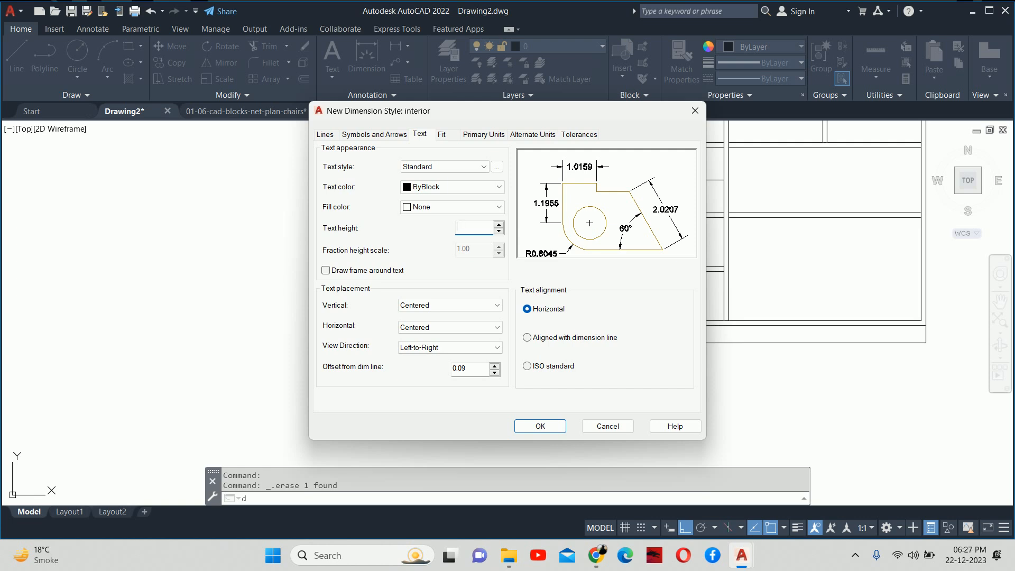
pyautogui.click(358, 137)
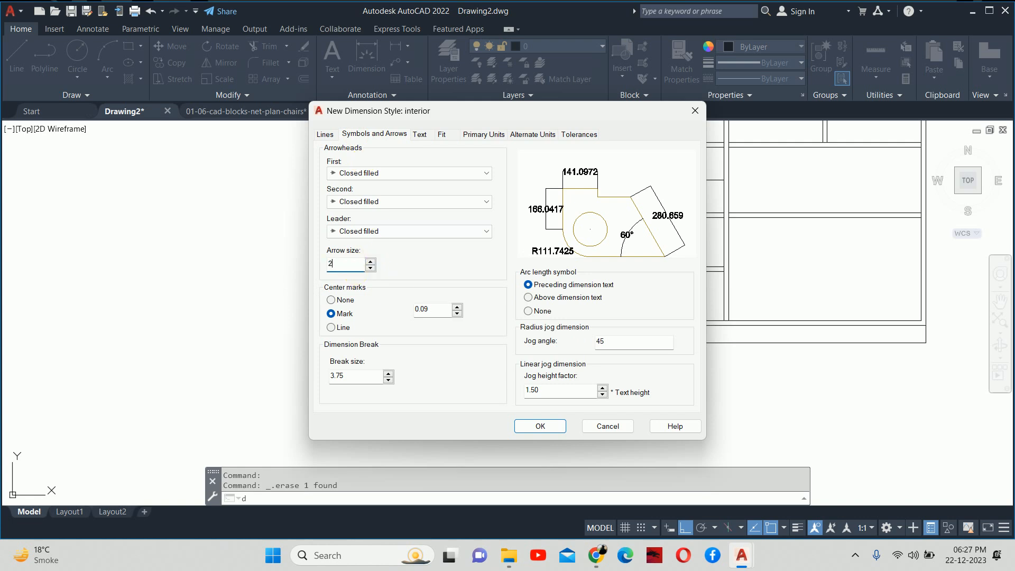
pyautogui.click(353, 173)
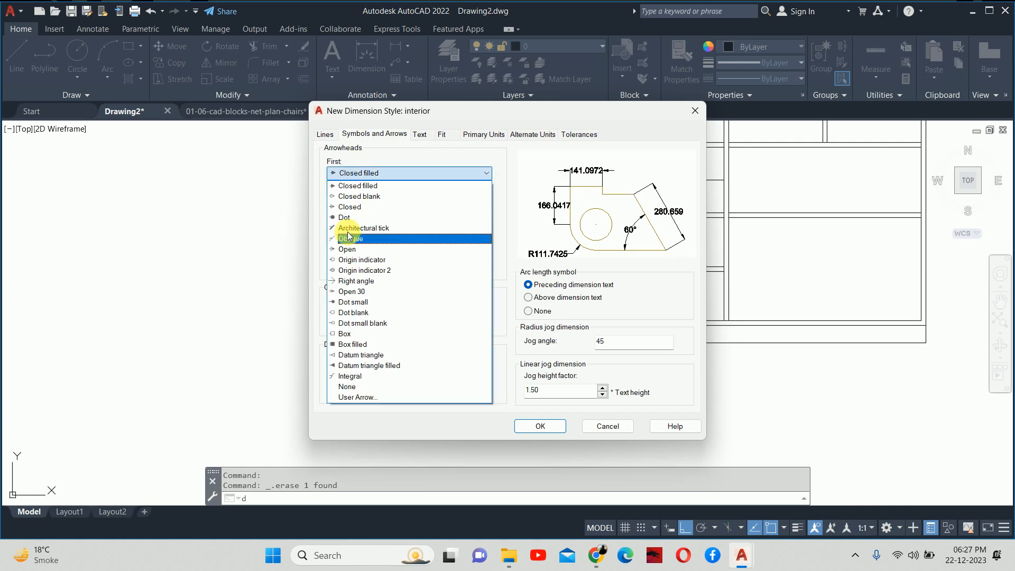
pyautogui.click(346, 237)
# - Set both extension linetypes to HIDDEN, with extension beyond dimension lines and offset from origin at 15, and save the interior style
pyautogui.click(322, 135)
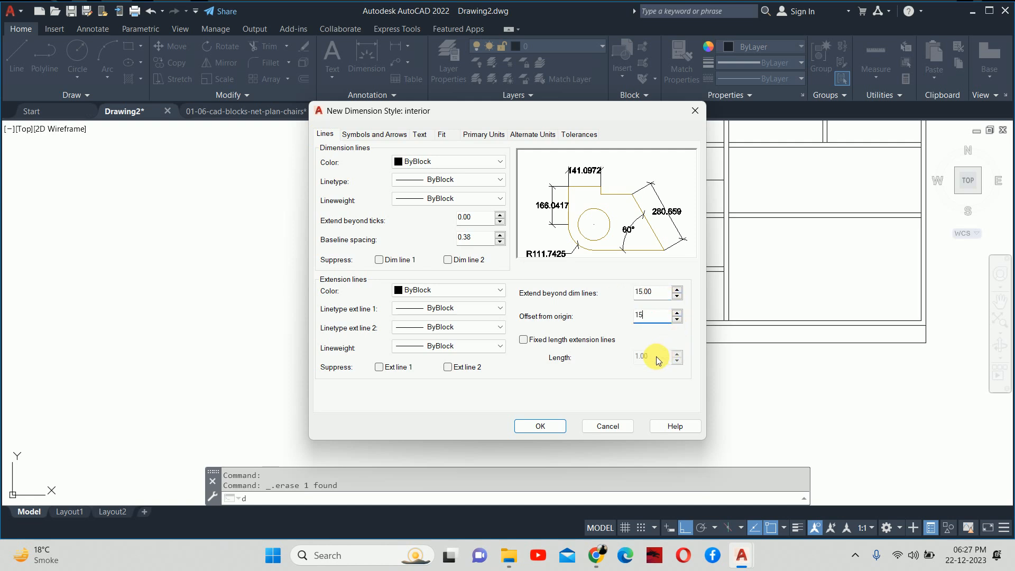
pyautogui.click(423, 308)
pyautogui.click(439, 352)
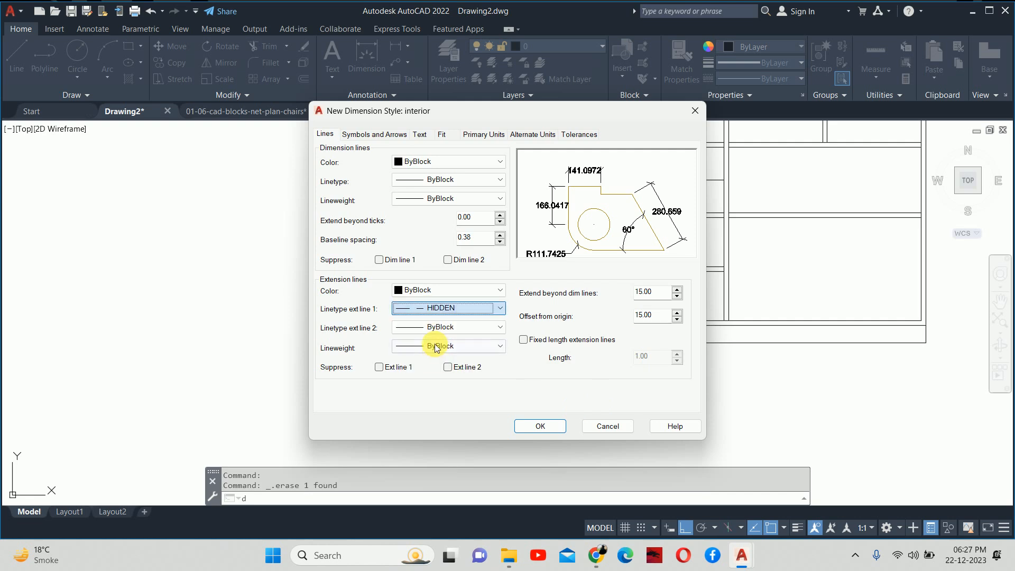
pyautogui.click(433, 327)
pyautogui.click(439, 372)
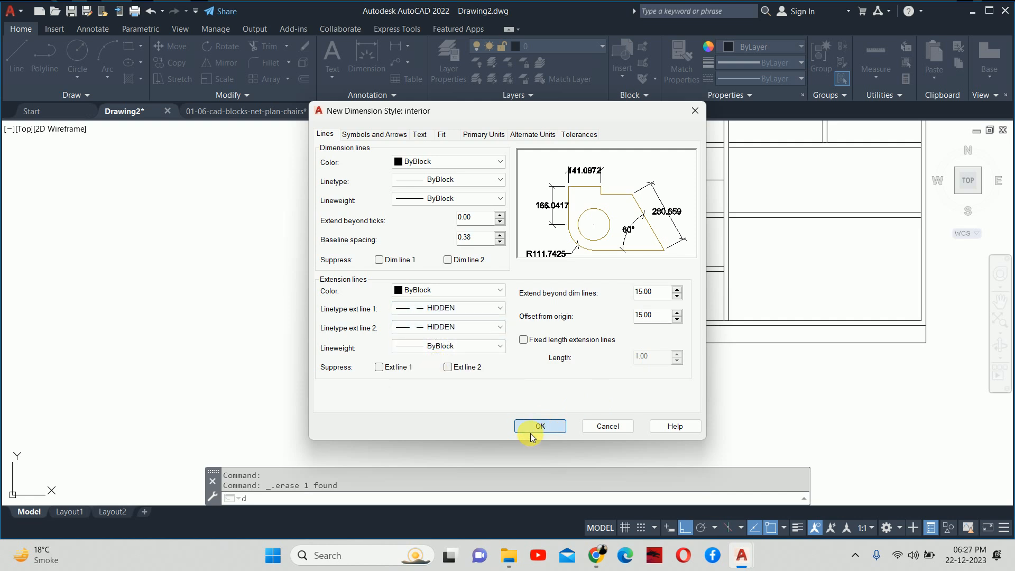
pyautogui.click(529, 426)
pyautogui.click(354, 217)
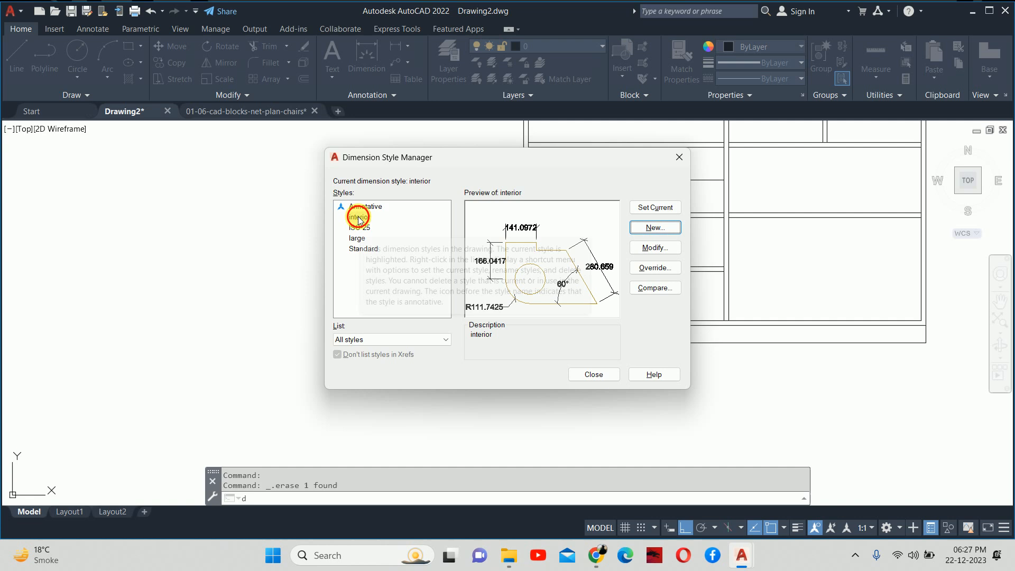
# - Make interior the current dimension style and leave the style manager
pyautogui.click(655, 207)
pyautogui.click(592, 375)
pyautogui.press('Escape')
pyautogui.press('Escape')
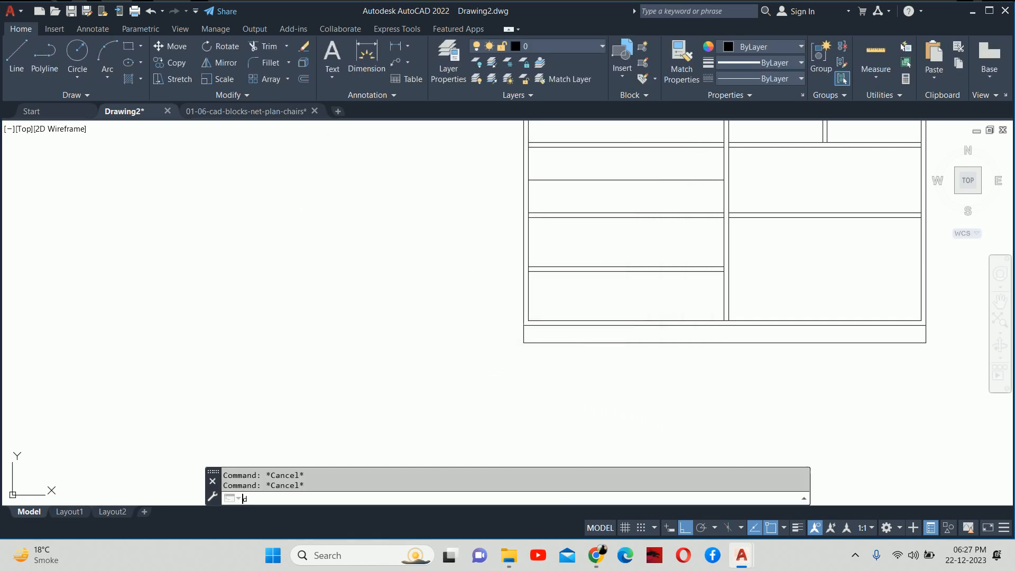
# - Add a vertical linear dimension for the plinth's height beside its left end
pyautogui.write('dli')
pyautogui.press('Return')
pyautogui.click(524, 342)
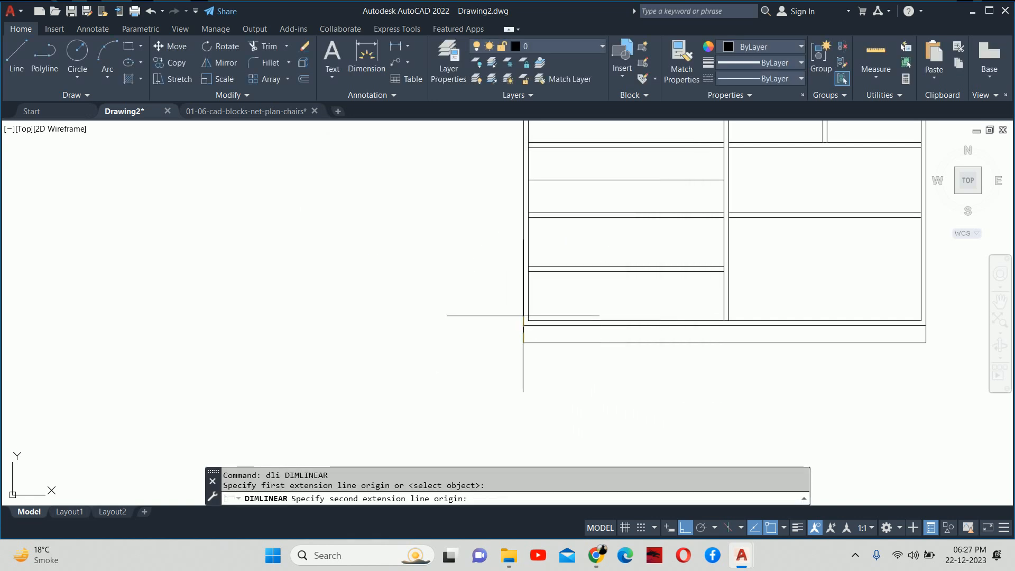
pyautogui.scroll(4, 523, 325)
pyautogui.click(526, 329)
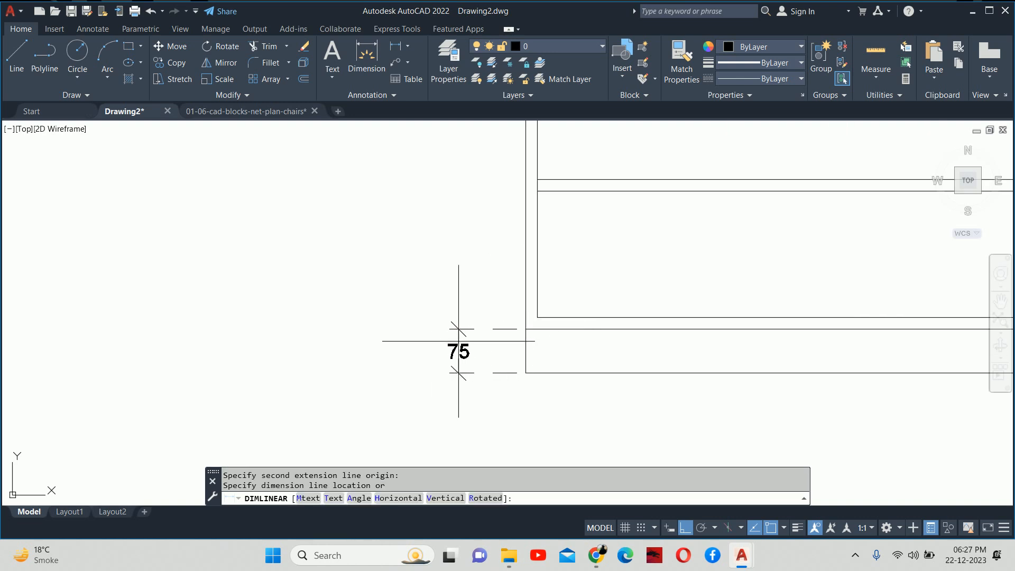
pyautogui.click(438, 340)
pyautogui.press('Escape')
pyautogui.press('Escape')
pyautogui.scroll(-3, 447, 318)
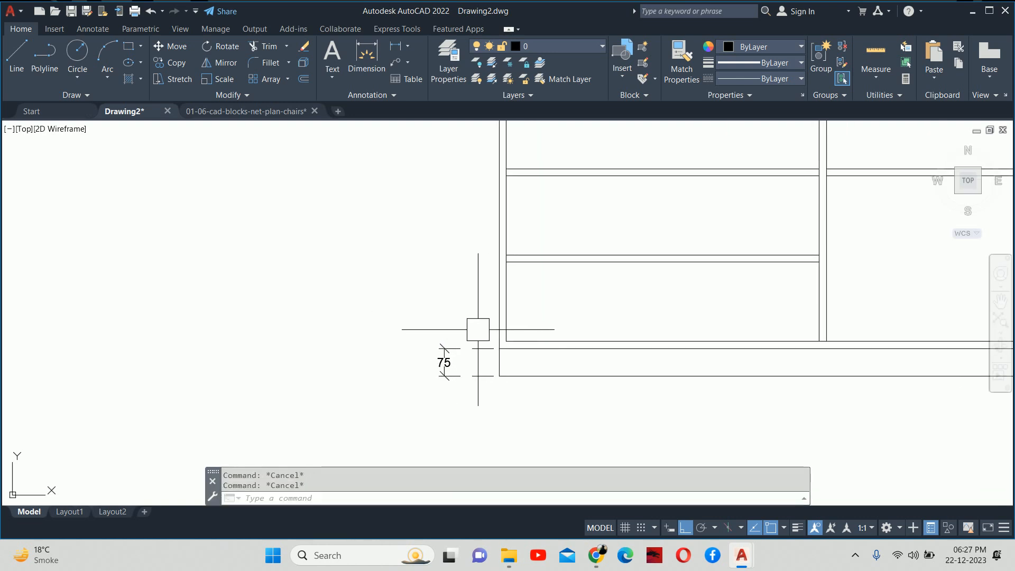
# - Continue the dimension from the plinth up to mid-thickness of the lowest left shelf, using the midpoint between two points
pyautogui.write('dco')
pyautogui.press('Return')
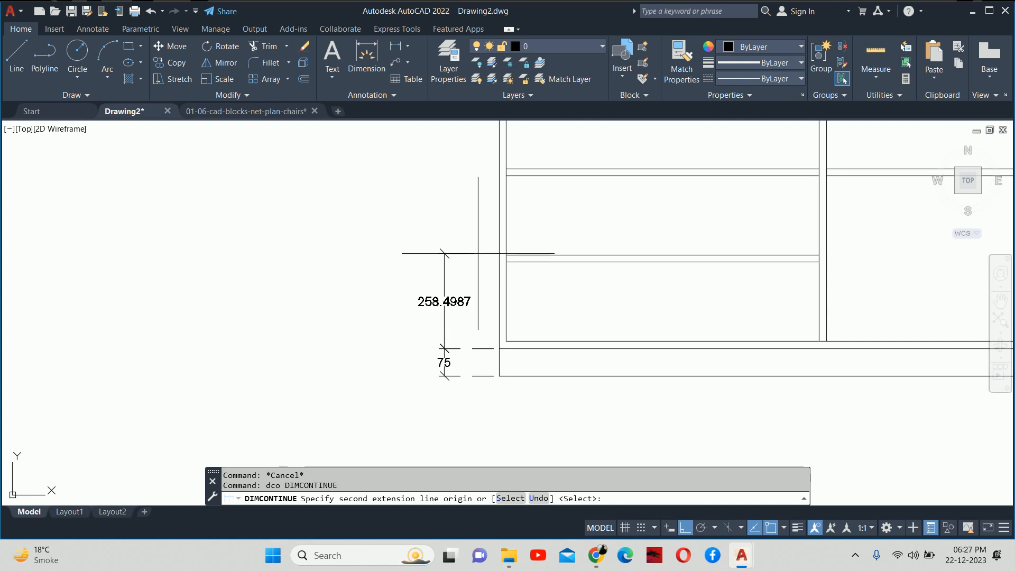
pyautogui.scroll(2, 500, 262)
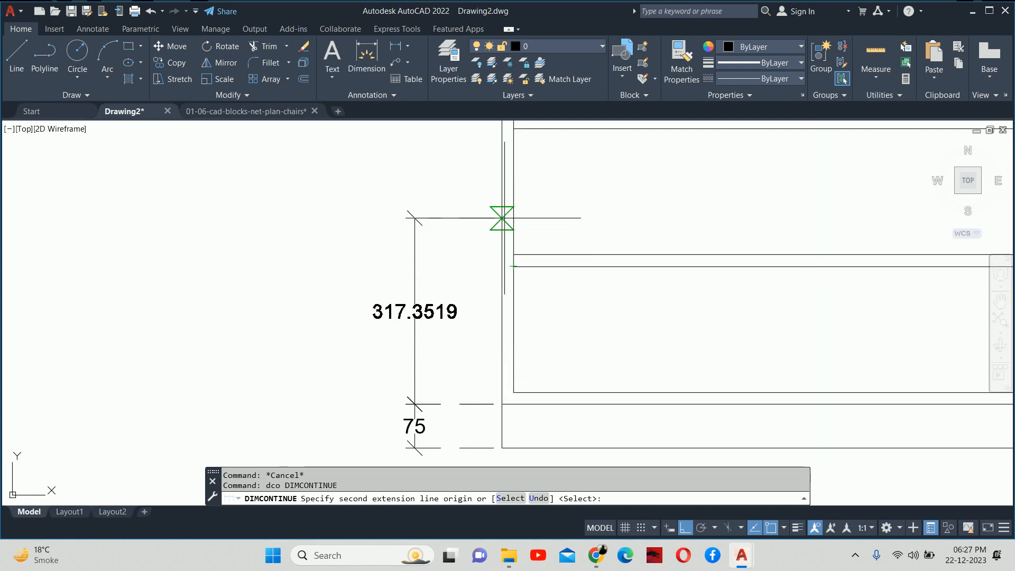
pyautogui.write('mtp')
pyautogui.press('Return')
pyautogui.scroll(3, 502, 234)
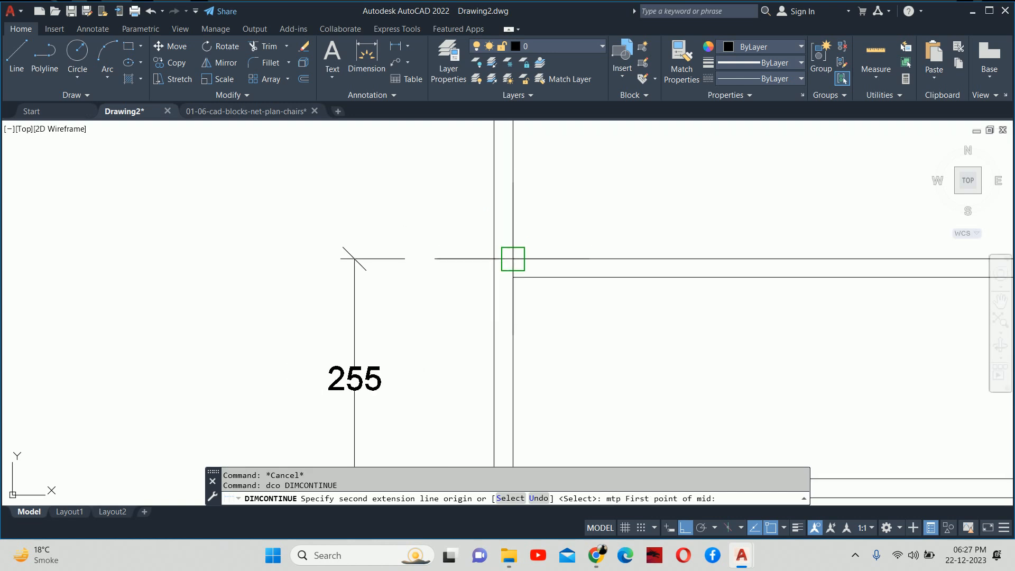
pyautogui.click(511, 263)
pyautogui.click(512, 264)
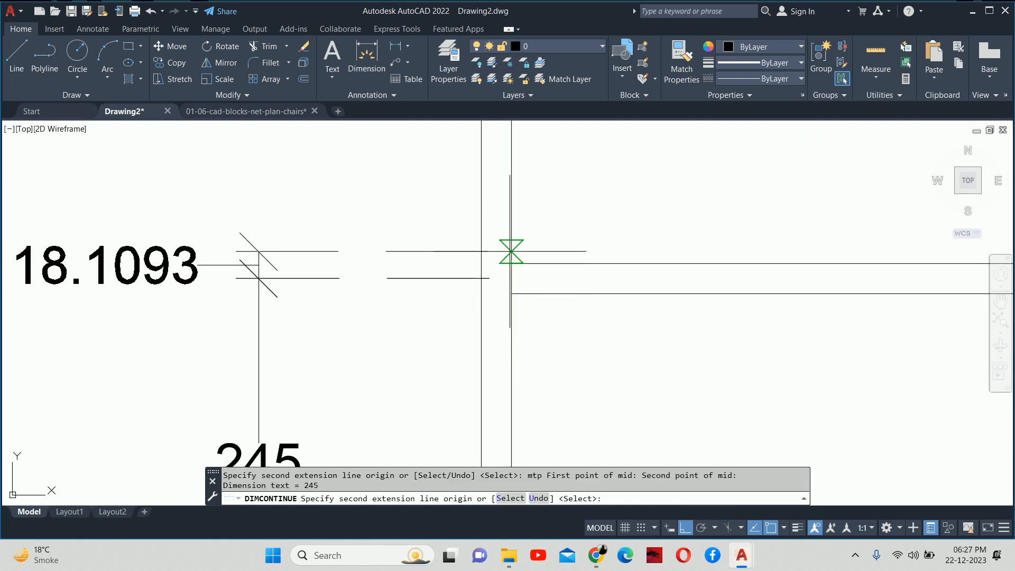
# - Continue the chain to mid-thickness of the second left shelf with the midpoint between its lower and upper corners
pyautogui.scroll(-3, 513, 249)
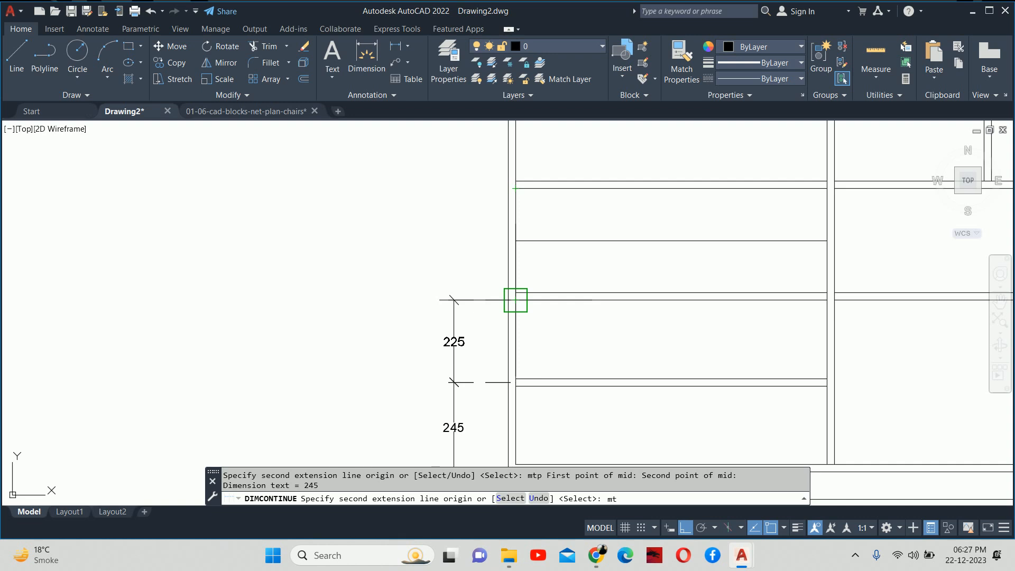
pyautogui.write('p')
pyautogui.press('Return')
pyautogui.scroll(4, 516, 299)
pyautogui.click(503, 288)
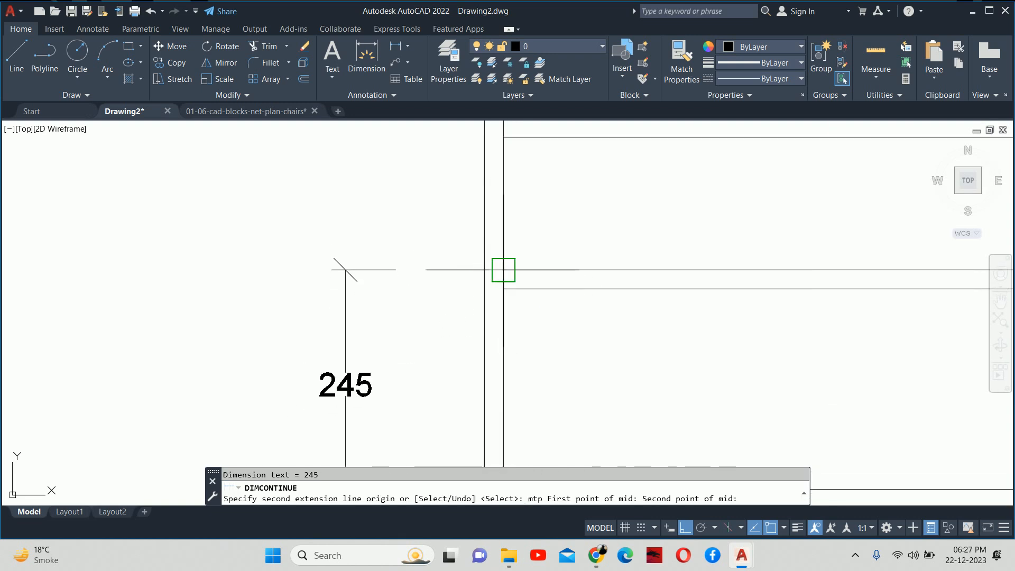
pyautogui.click(503, 270)
# - Continue the chain past the single line to mid-thickness of the third left shelf, using the midpoint between two points
pyautogui.scroll(-4, 503, 253)
pyautogui.moveTo(504, 246); pyautogui.dragTo(492, 405, button='middle')
pyautogui.scroll(5, 481, 350)
pyautogui.moveTo(473, 321); pyautogui.dragTo(469, 385, button='middle')
pyautogui.write('mtp')
pyautogui.press('Return')
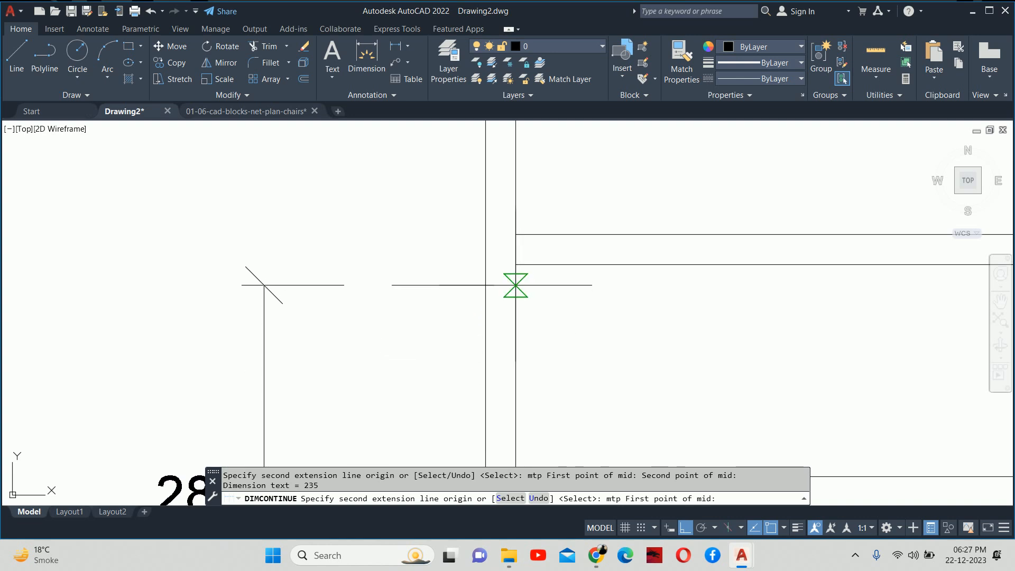
pyautogui.click(515, 286)
pyautogui.click(515, 233)
pyautogui.scroll(-8, 423, 248)
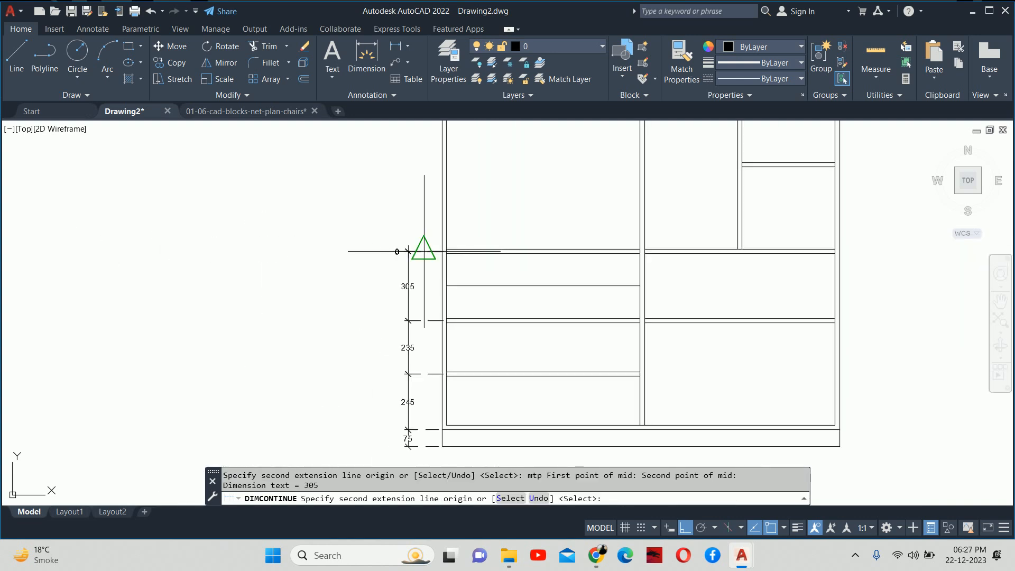
# - Continue the chain across the tall left compartment to mid-thickness of the uppermost shelf, using the midpoint between two points
pyautogui.moveTo(354, 227); pyautogui.dragTo(390, 356, button='middle')
pyautogui.moveTo(443, 223); pyautogui.dragTo(435, 387, button='middle')
pyautogui.write('m')
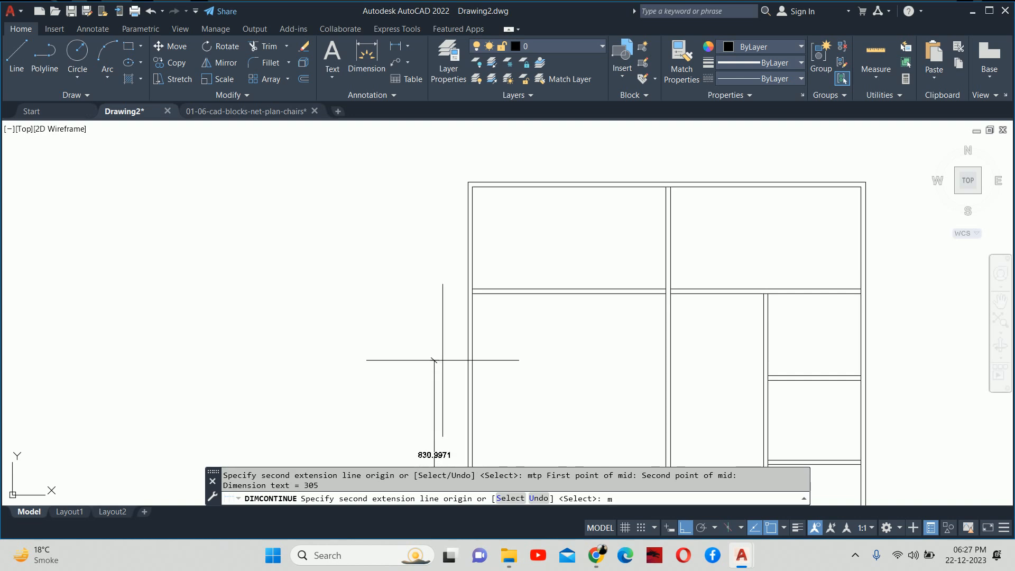
pyautogui.write('tp')
pyautogui.press('Return')
pyautogui.scroll(5, 469, 293)
pyautogui.click(481, 291)
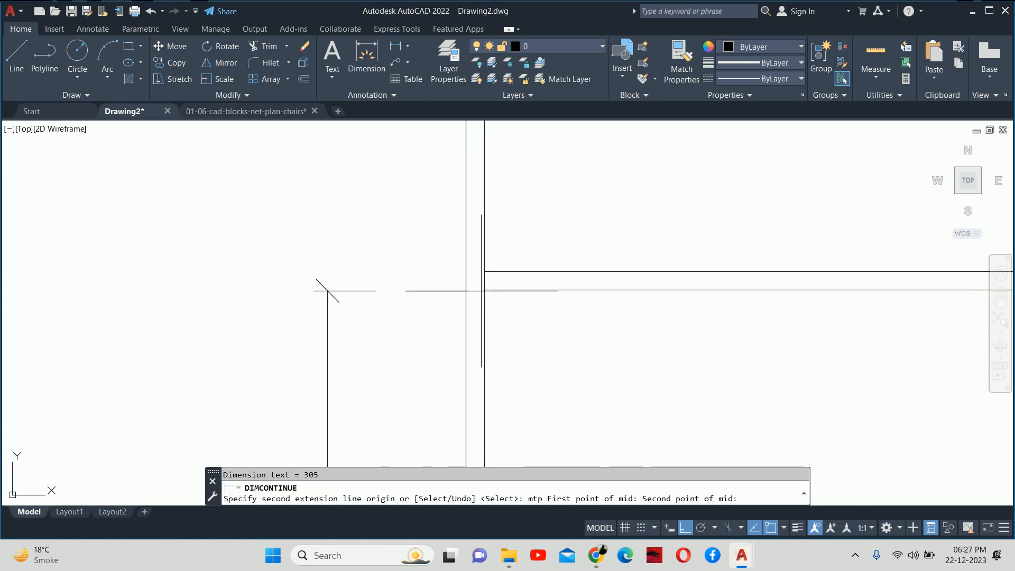
pyautogui.click(483, 275)
# - Continue the chain to the wardrobe's outer top-left corner and end the continued dimensioning
pyautogui.scroll(-5, 487, 202)
pyautogui.moveTo(487, 204); pyautogui.dragTo(497, 372, button='middle')
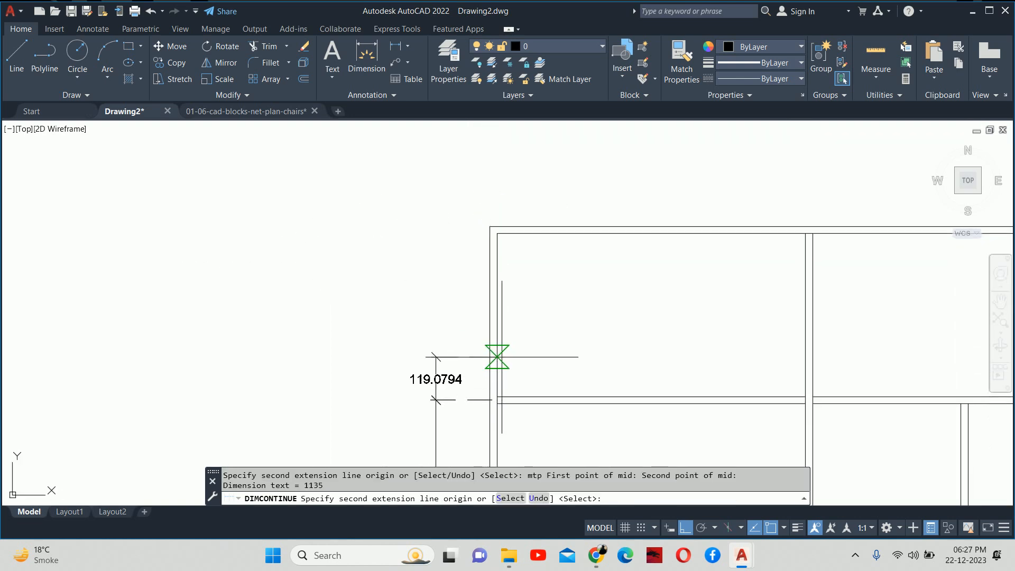
pyautogui.click(490, 226)
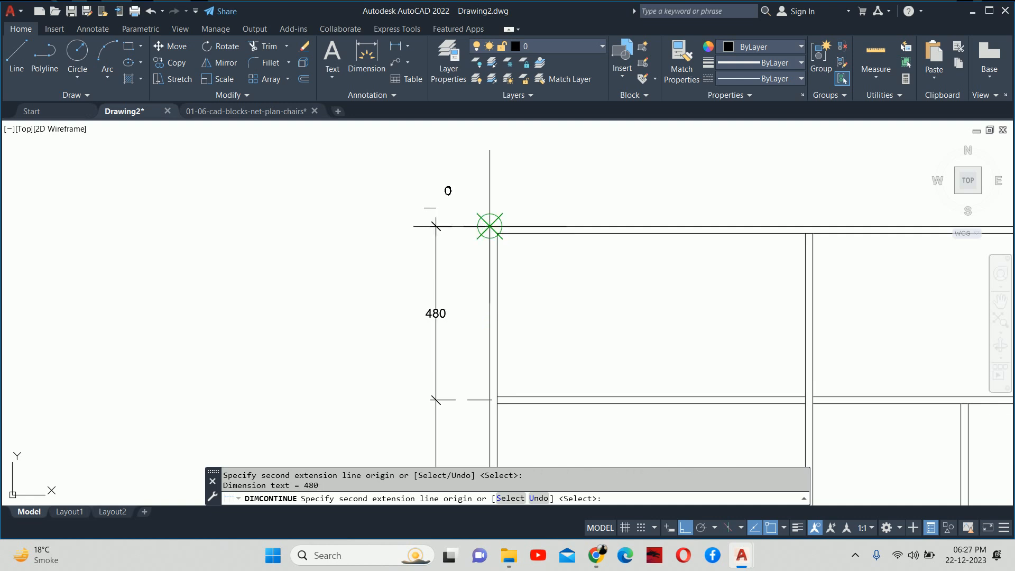
pyautogui.scroll(-4, 490, 226)
pyautogui.press('Escape')
pyautogui.press('Escape')
# - Erase the single horizontal line in the left compartment between the second and third shelves
pyautogui.scroll(4, 582, 363)
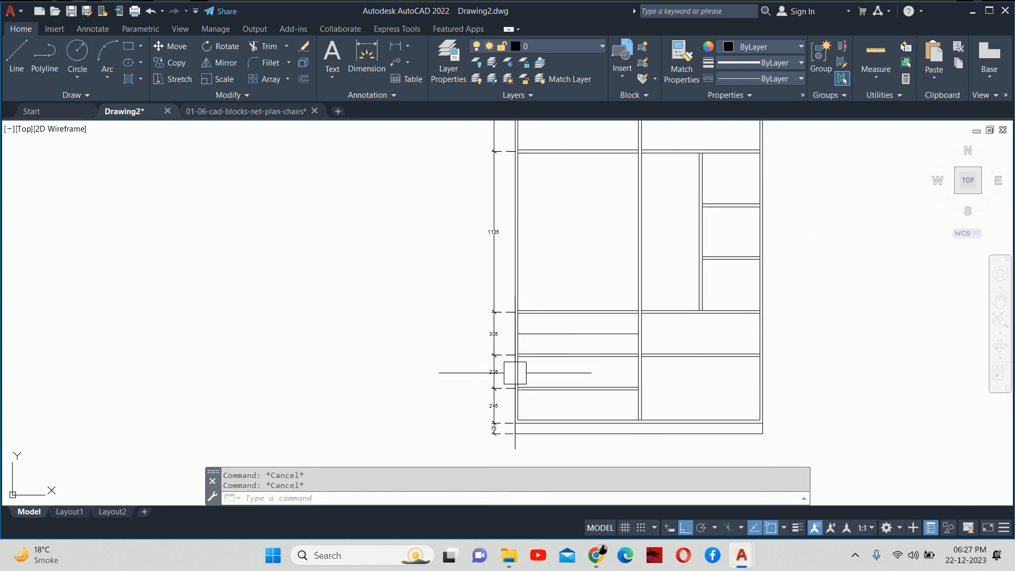
pyautogui.scroll(4, 499, 408)
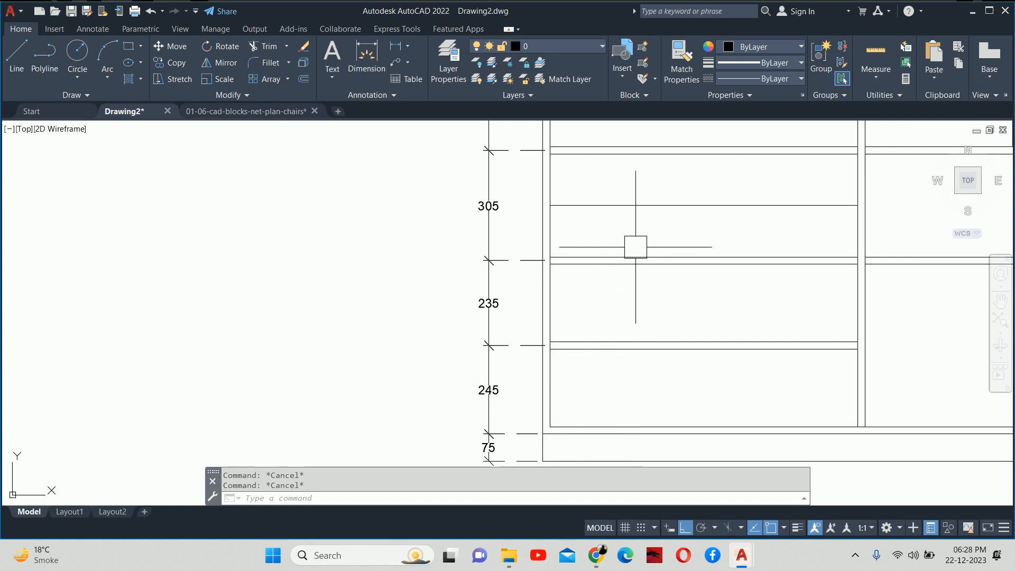
pyautogui.click(644, 219)
pyautogui.click(624, 198)
pyautogui.press('Delete')
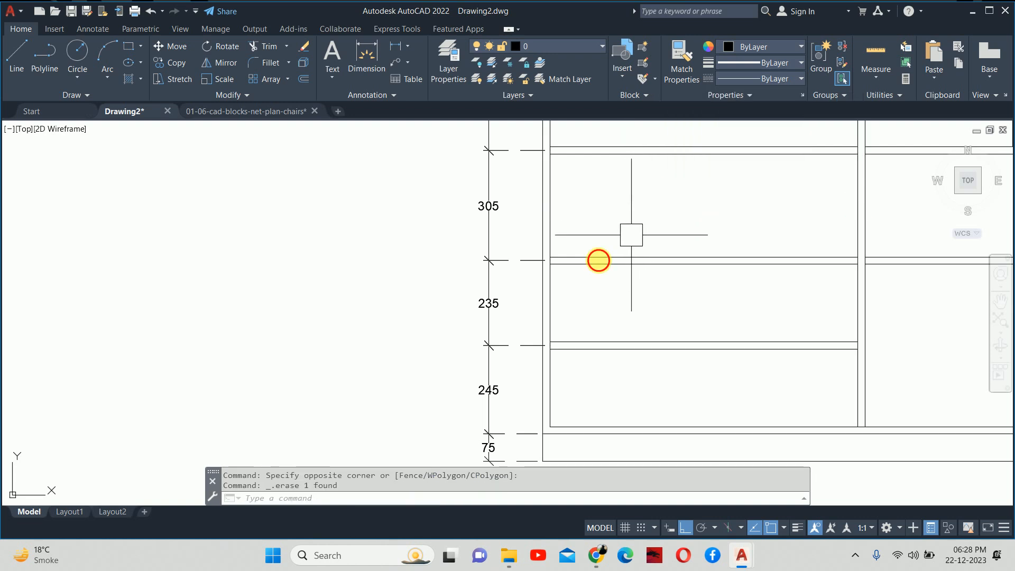
pyautogui.press('Escape')
pyautogui.press('Escape')
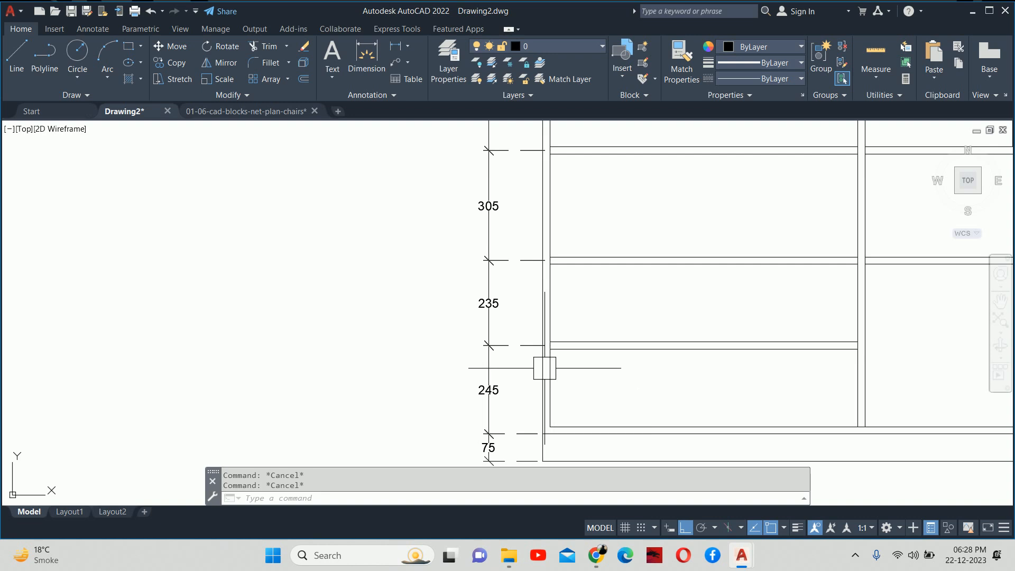
# - Erase the five continued dimensions above the plinth dimension on the wardrobe's left side
pyautogui.click(520, 393)
pyautogui.scroll(-3, 494, 294)
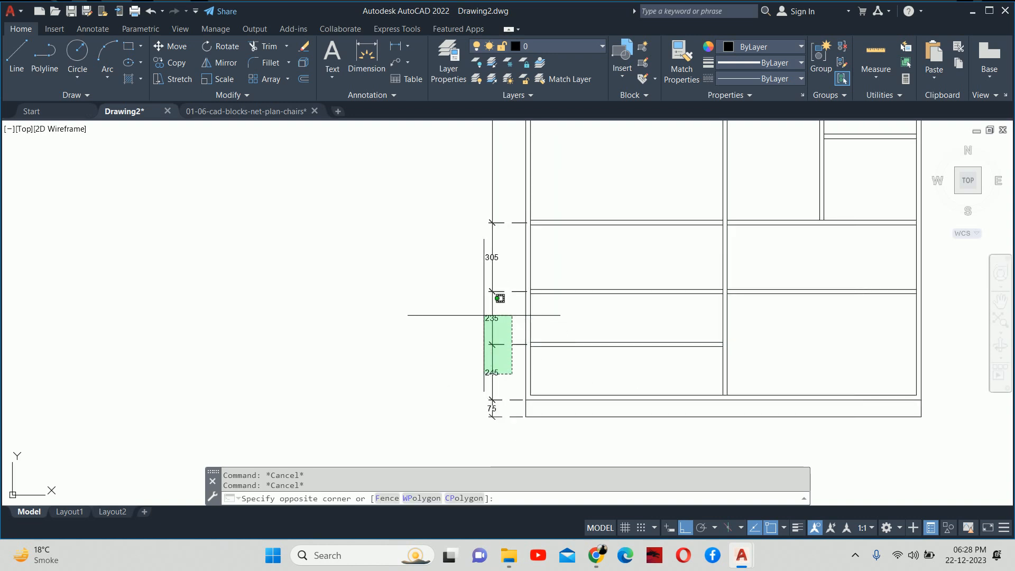
pyautogui.click(449, 173)
pyautogui.press('Delete')
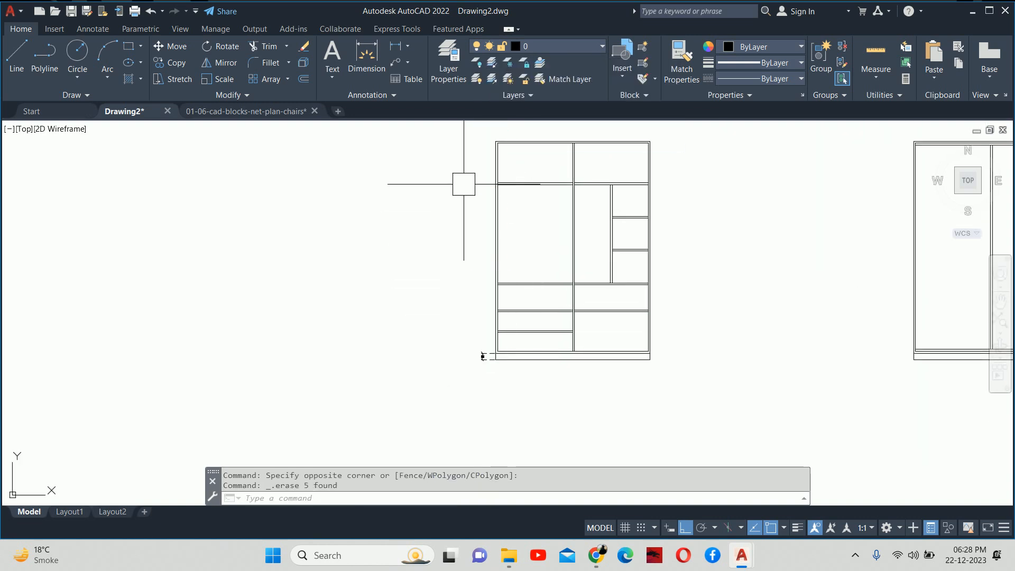
# - Add a vertical linear dimension for the bottom panel's thickness directly above the plinth dimension
pyautogui.write('dli')
pyautogui.press('Return')
pyautogui.scroll(5, 489, 365)
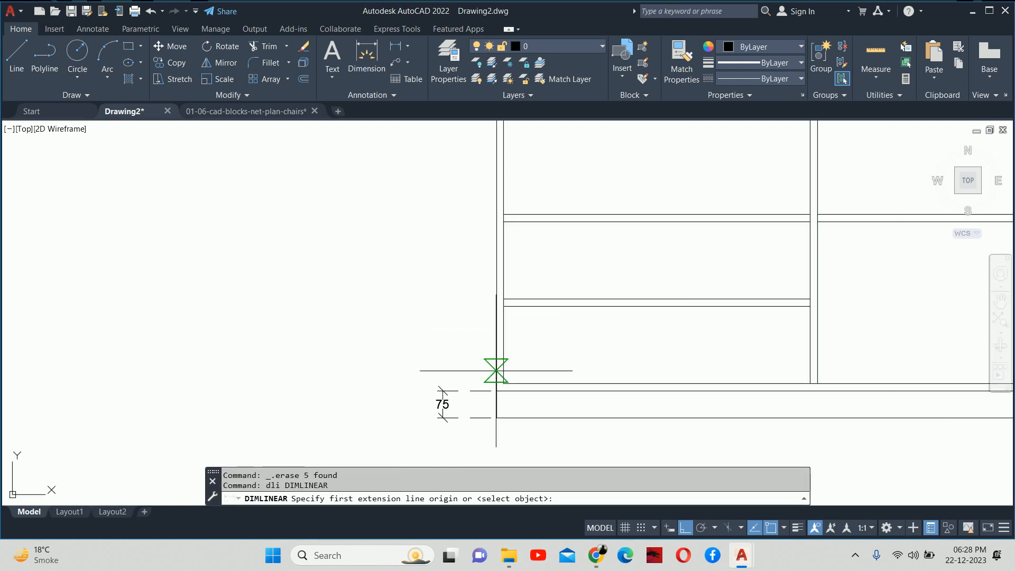
pyautogui.click(493, 424)
pyautogui.click(512, 406)
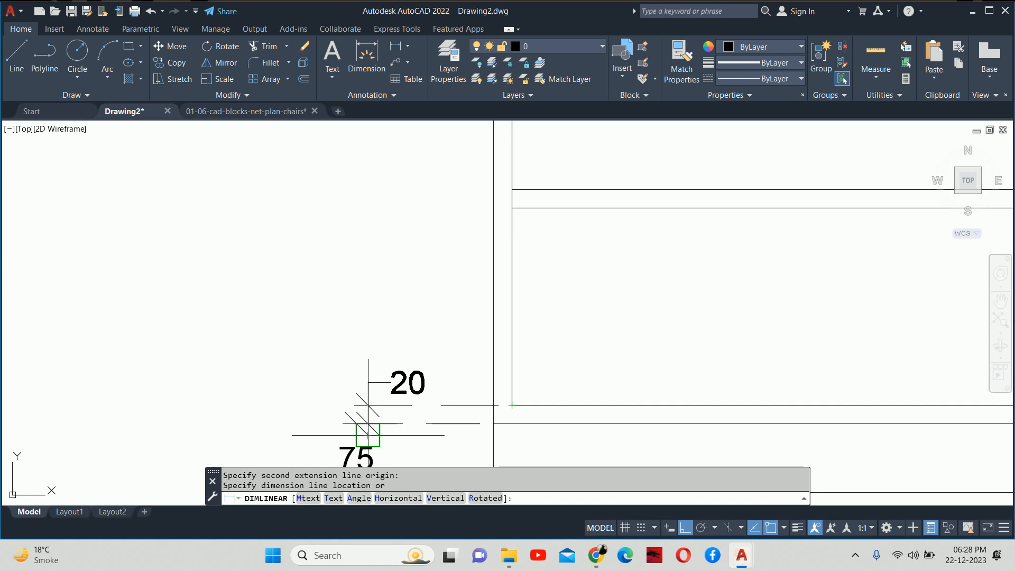
pyautogui.scroll(2, 367, 435)
pyautogui.click(369, 426)
pyautogui.press('Escape')
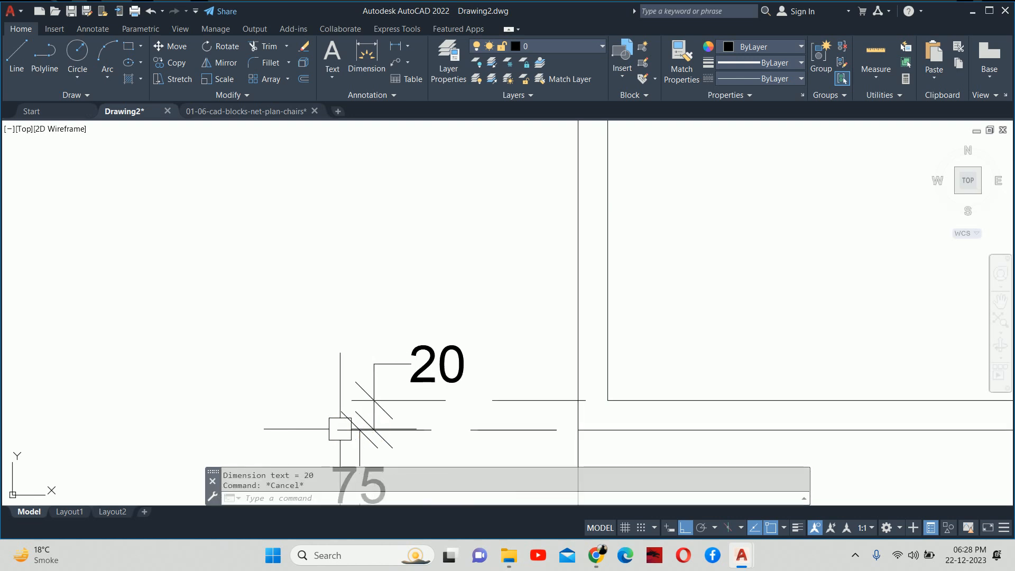
# - Stretch the bottom panel's thickness dimension so its dimension line aligns with the plinth dimension
pyautogui.click(340, 429)
pyautogui.click(374, 429)
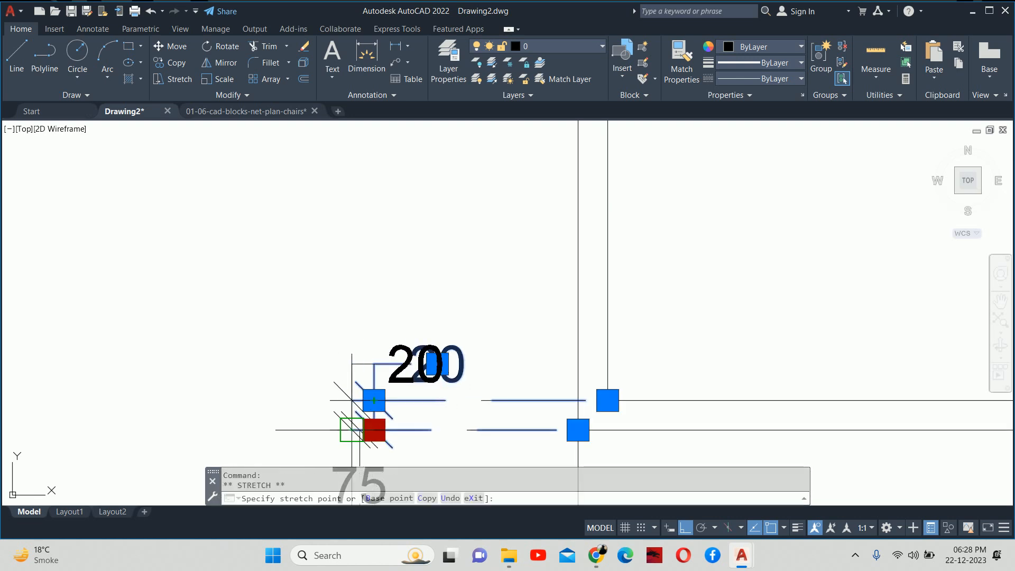
pyautogui.scroll(5, 355, 431)
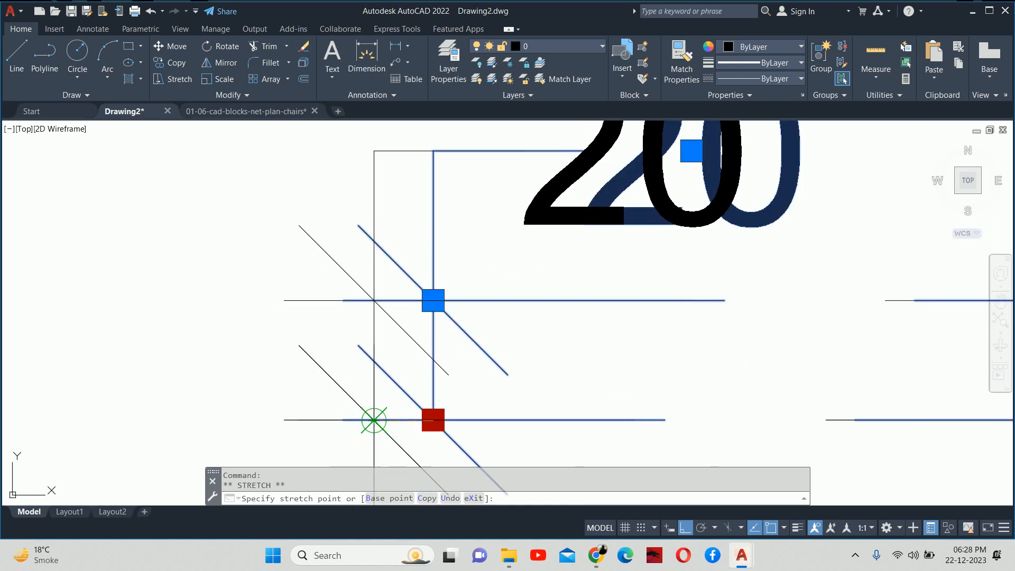
pyautogui.click(374, 420)
pyautogui.press('Escape')
pyautogui.press('Escape')
pyautogui.scroll(-7, 399, 410)
# - Move the bottom panel's thickness text with a leader to the left of the dimension line
pyautogui.click(435, 367)
pyautogui.moveTo(434, 370)
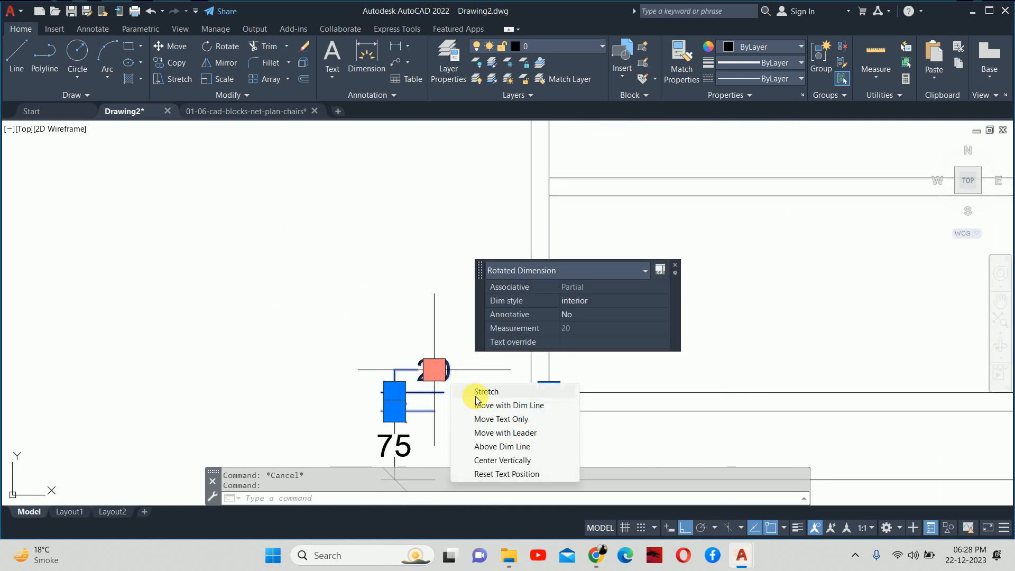
pyautogui.click(550, 433)
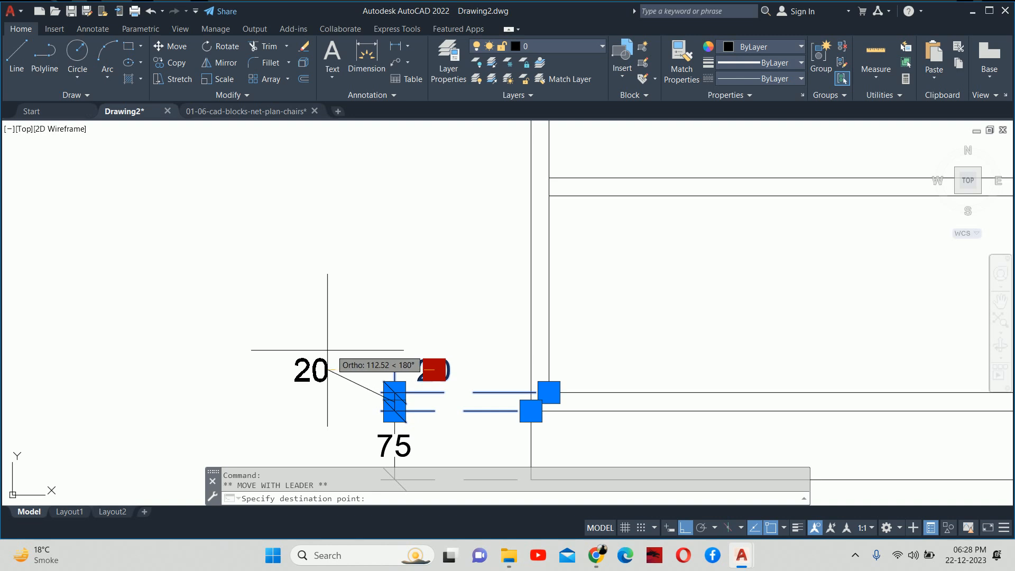
pyautogui.press('Escape')
pyautogui.press('Escape')
pyautogui.scroll(-2, 440, 365)
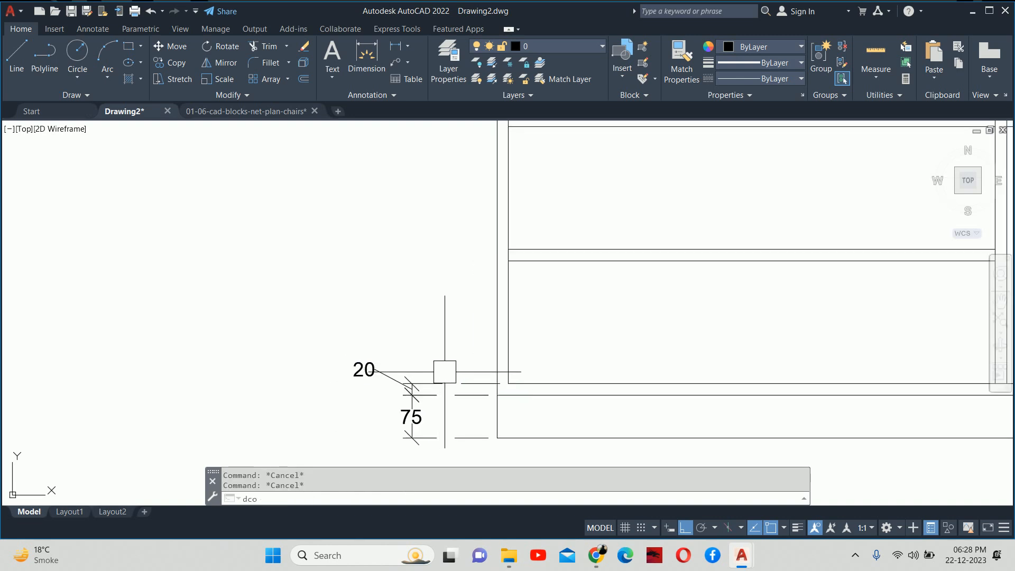
# - Continue the dimensions to the underside and top of the lowest left shelf, and on to the second shelf's underside
pyautogui.press('Return')
pyautogui.click(506, 261)
pyautogui.click(498, 249)
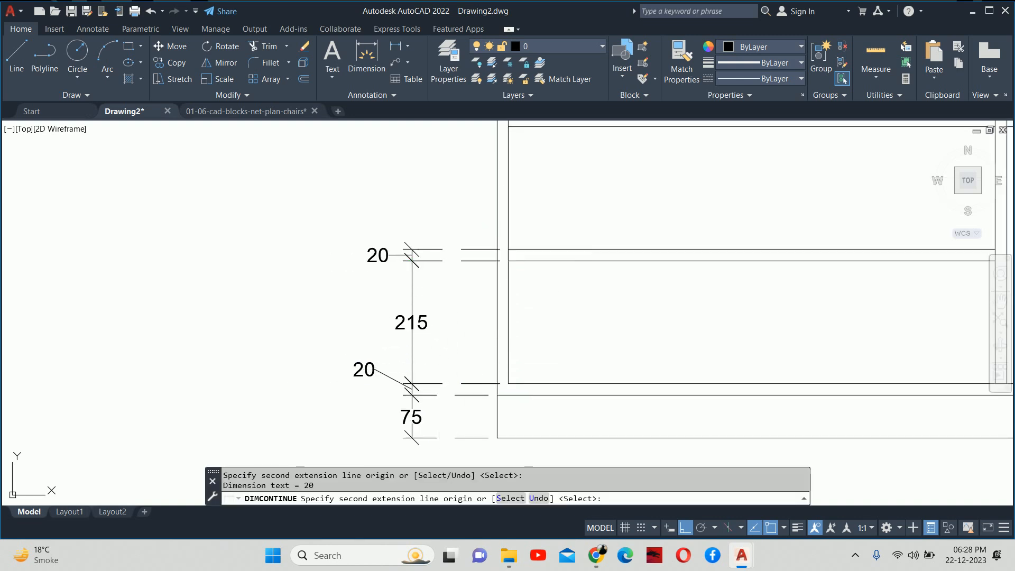
pyautogui.moveTo(507, 273); pyautogui.dragTo(493, 347, button='middle')
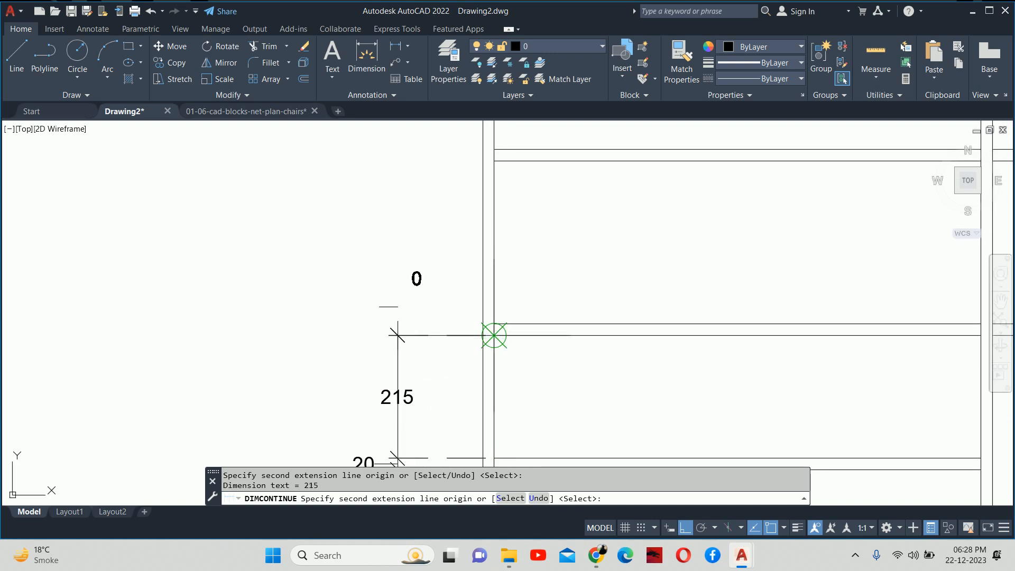
# - Continue the dimensions to the underside and top of the third left shelf, and up to the uppermost shelf's underside
pyautogui.moveTo(511, 219); pyautogui.dragTo(520, 370, button='middle')
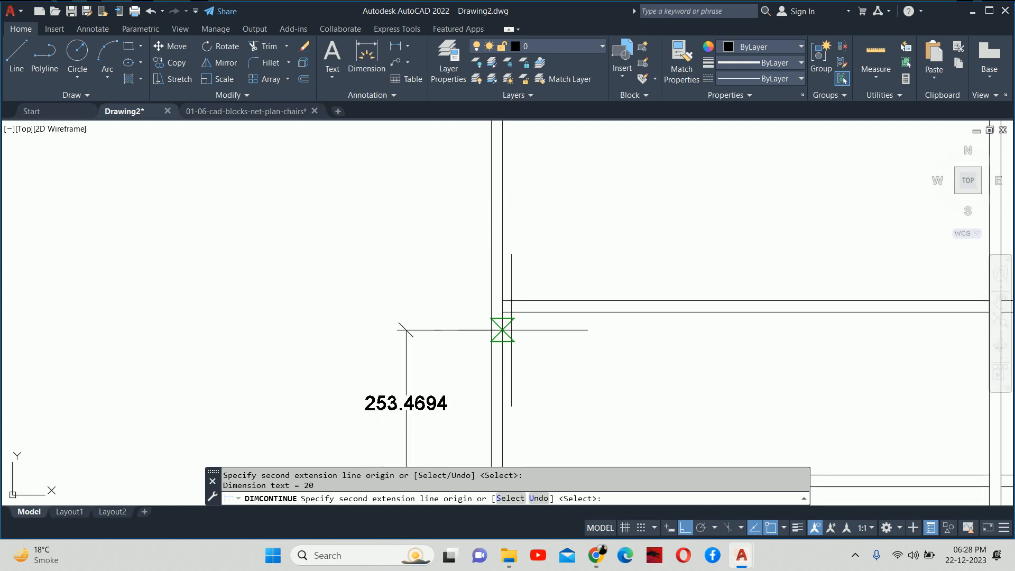
pyautogui.click(502, 312)
pyautogui.click(502, 300)
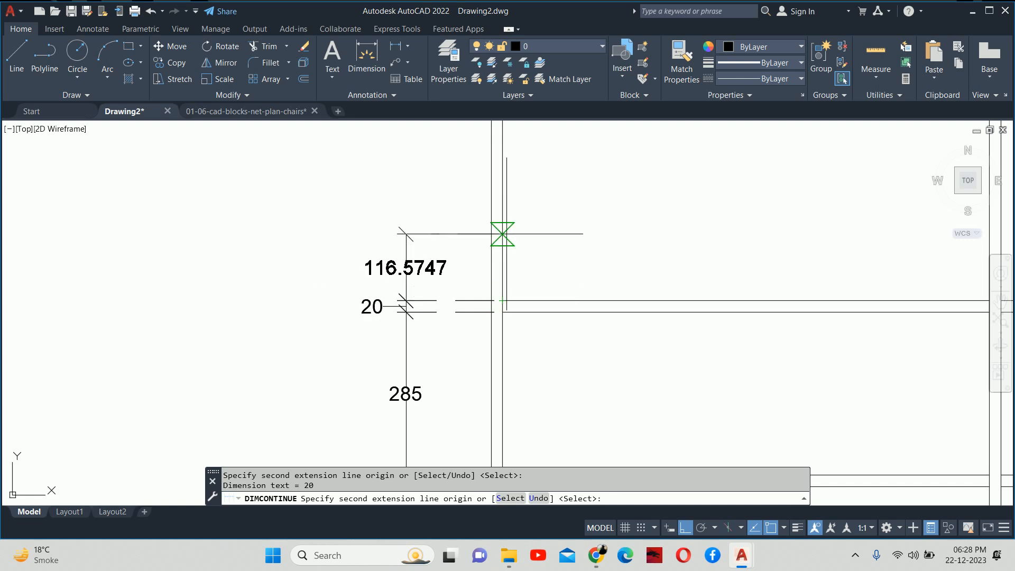
pyautogui.scroll(-4, 481, 386)
pyautogui.click(480, 173)
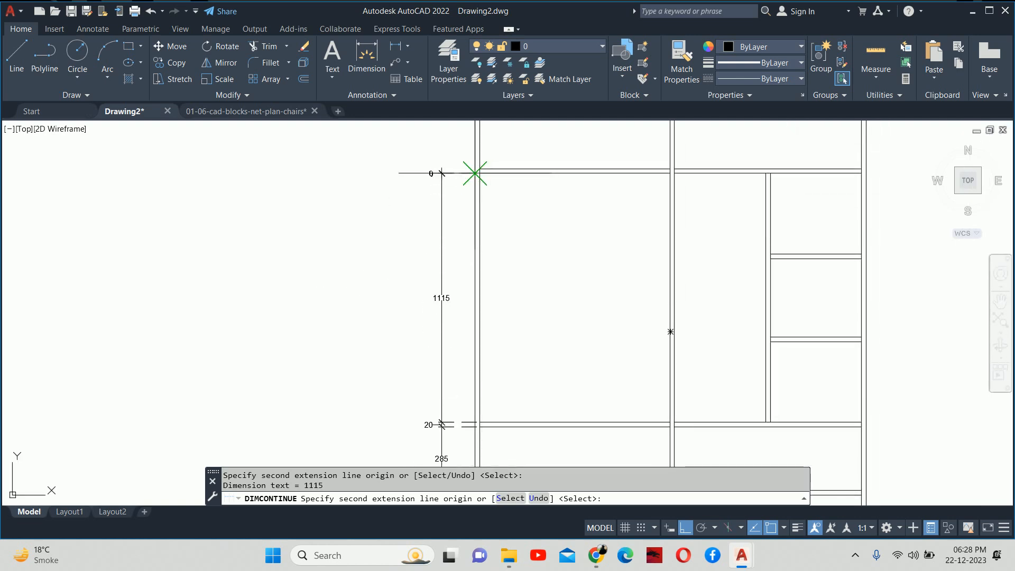
# - Continue the vertical dimension chain over the uppermost shelf's thickness to the top panel's underside and the wardrobe's top edge
pyautogui.moveTo(476, 172); pyautogui.dragTo(484, 345, button='middle')
pyautogui.click(490, 343)
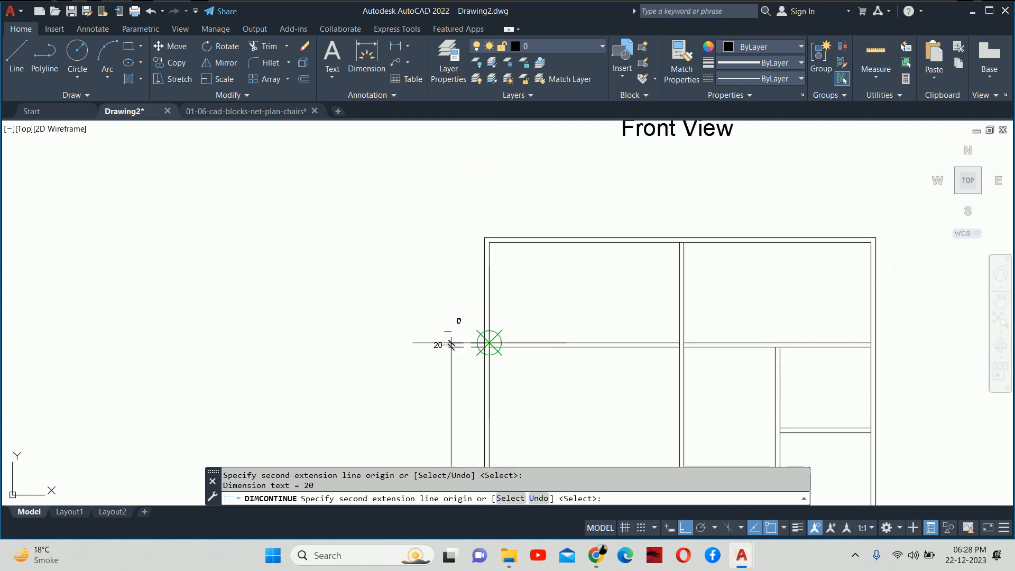
pyautogui.scroll(2, 499, 264)
pyautogui.click(483, 229)
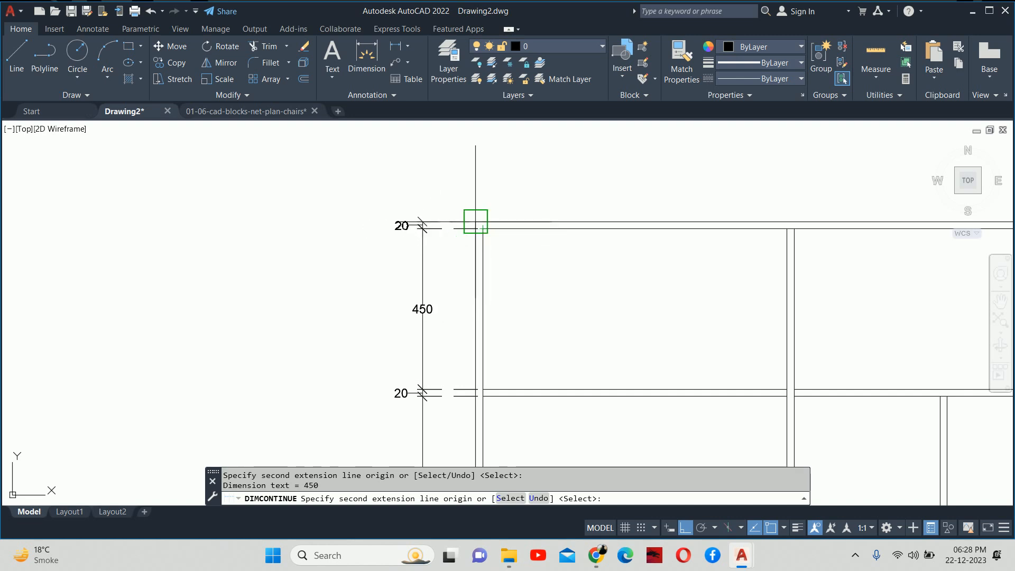
pyautogui.press('Escape')
pyautogui.press('Escape')
pyautogui.press('Escape')
pyautogui.scroll(-4, 535, 283)
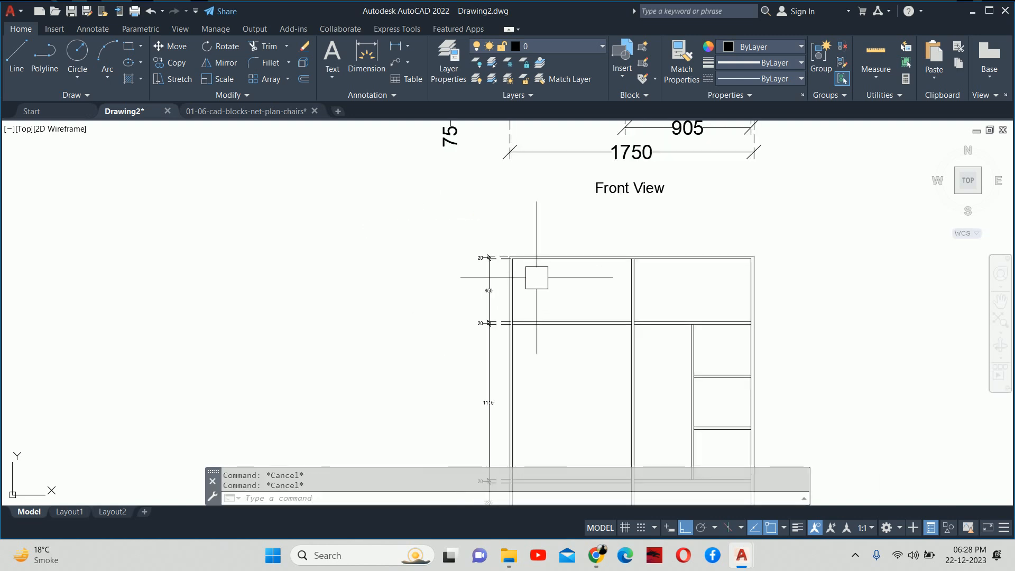
# - Add a linear dimension for the left side panel's thickness, placed above the internal elevation
pyautogui.scroll(2, 534, 283)
pyautogui.moveTo(524, 290); pyautogui.dragTo(453, 311, button='middle')
pyautogui.write('dli')
pyautogui.press('Return')
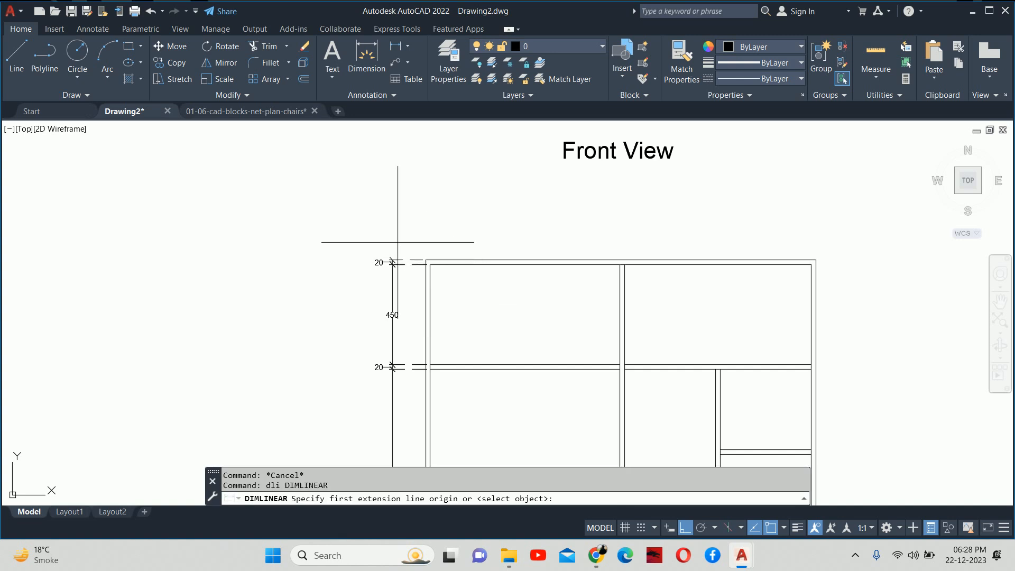
pyautogui.click(426, 259)
pyautogui.scroll(2, 578, 240)
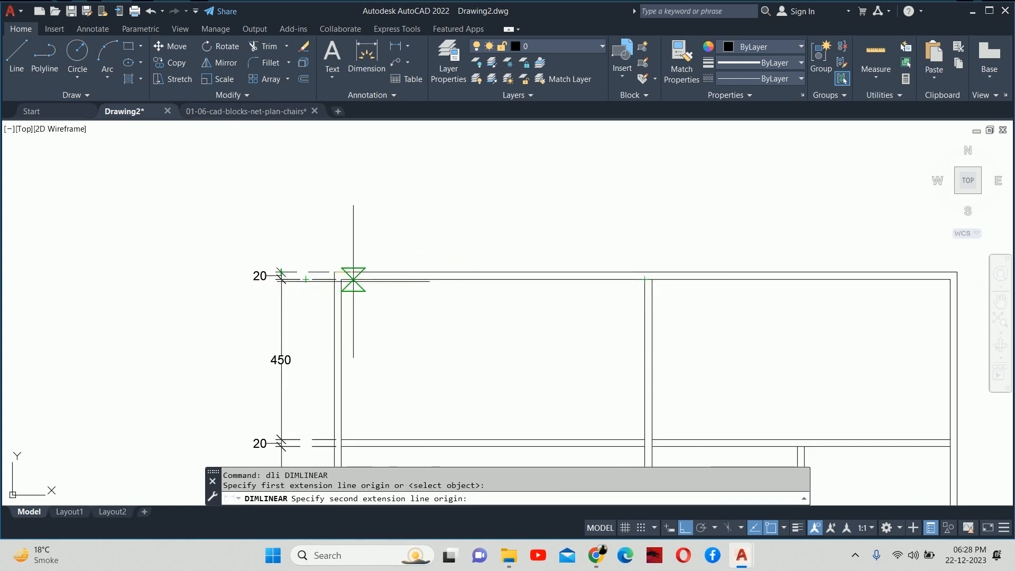
pyautogui.click(342, 281)
pyautogui.click(350, 239)
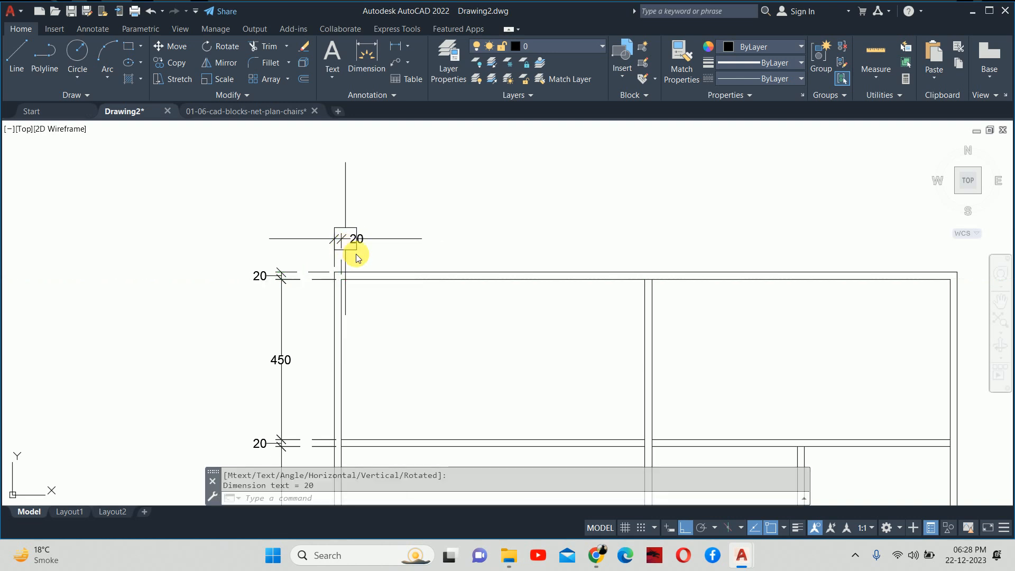
pyautogui.press('Escape')
pyautogui.press('Escape')
# - Continue the dimensions above the elevation to both faces of the central partition and both faces of the right side panel
pyautogui.write('dco')
pyautogui.press('Return')
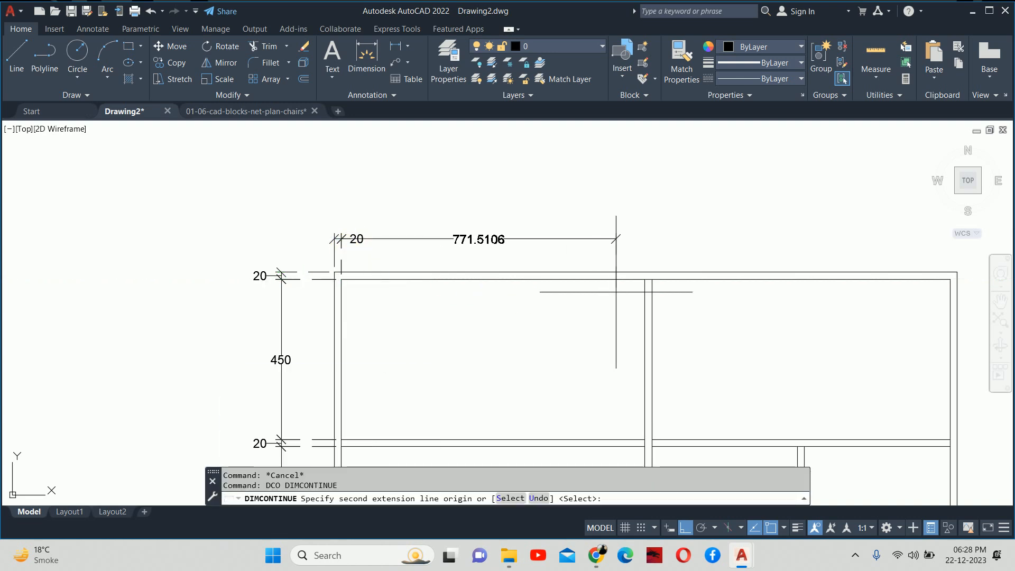
pyautogui.click(645, 273)
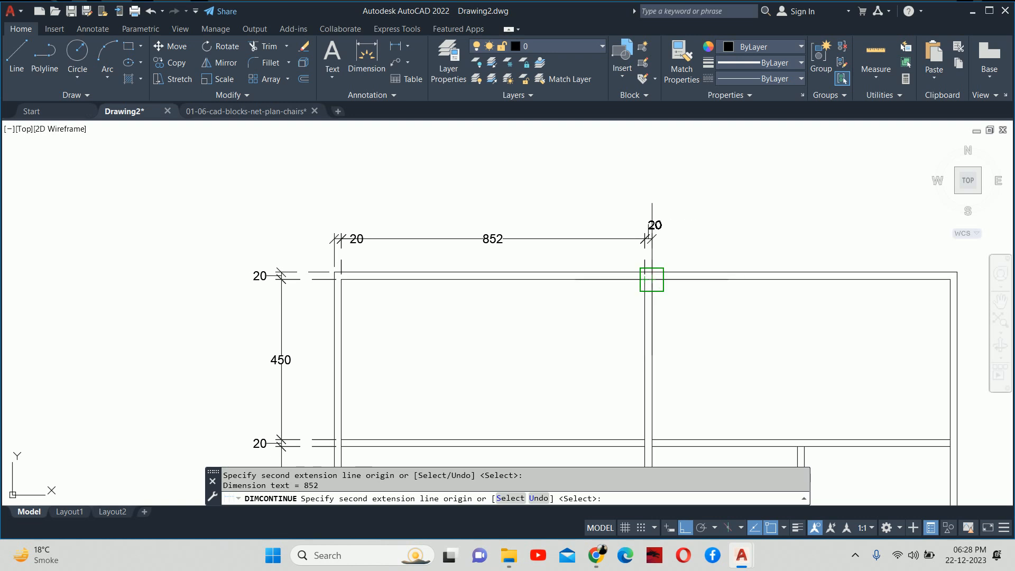
pyautogui.click(652, 273)
pyautogui.click(951, 280)
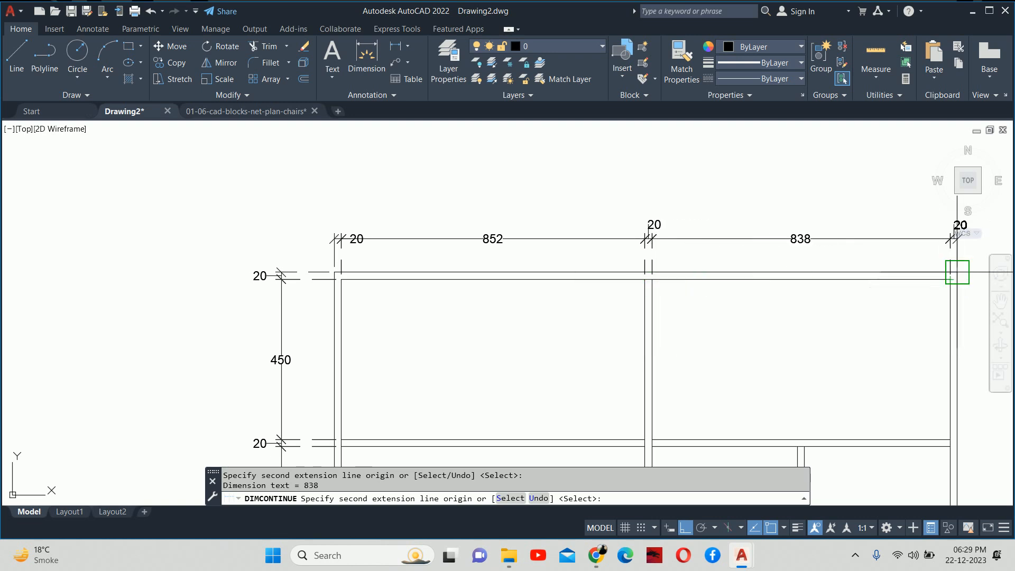
pyautogui.press('Escape')
pyautogui.press('Escape')
pyautogui.scroll(-4, 225, 151)
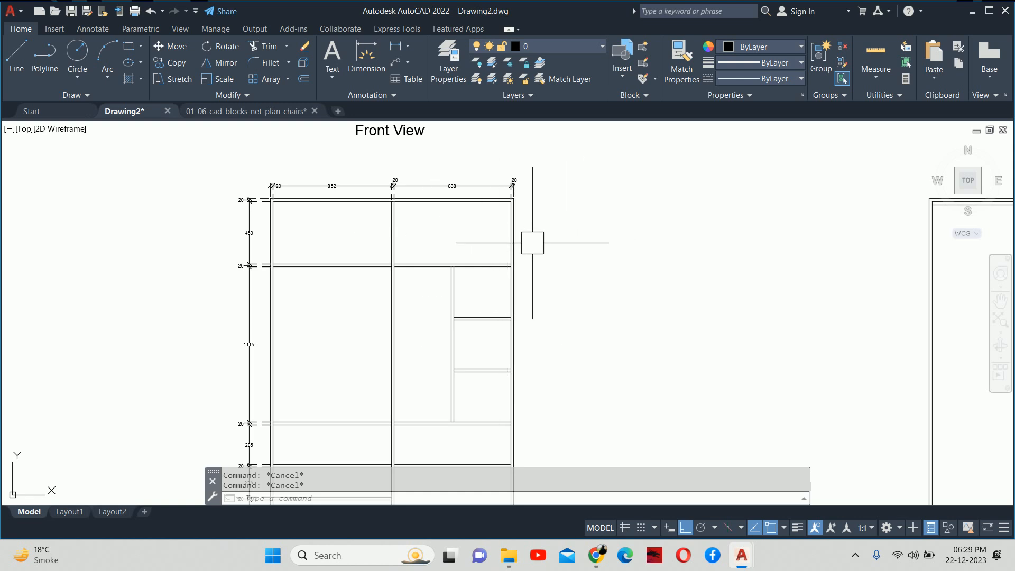
# - Review the dimensioned internal elevation alongside the front view, the spare wardrobe outline and the room drawings
pyautogui.moveTo(569, 297); pyautogui.dragTo(566, 267, button='middle')
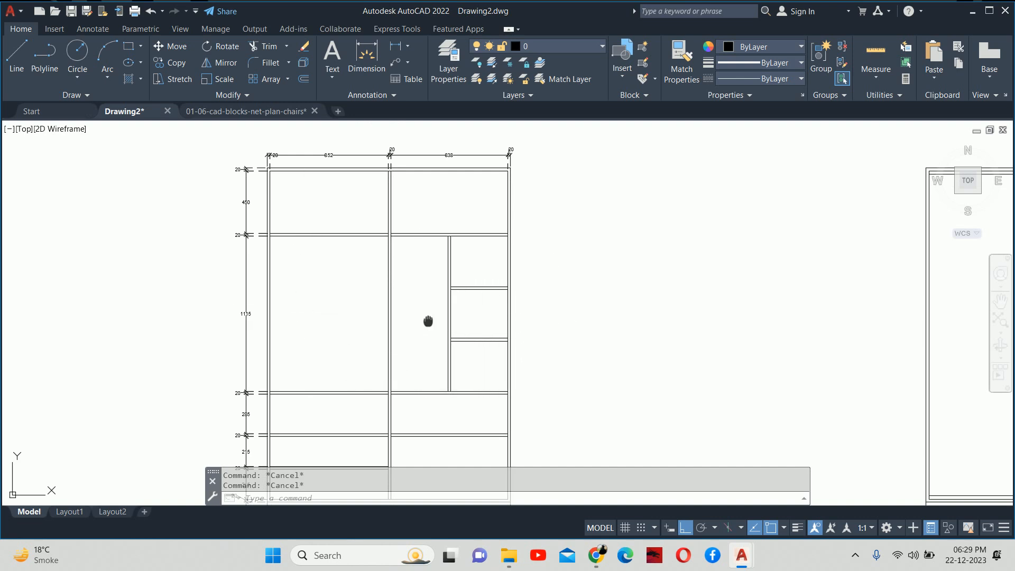
pyautogui.moveTo(428, 322); pyautogui.dragTo(458, 175, button='middle')
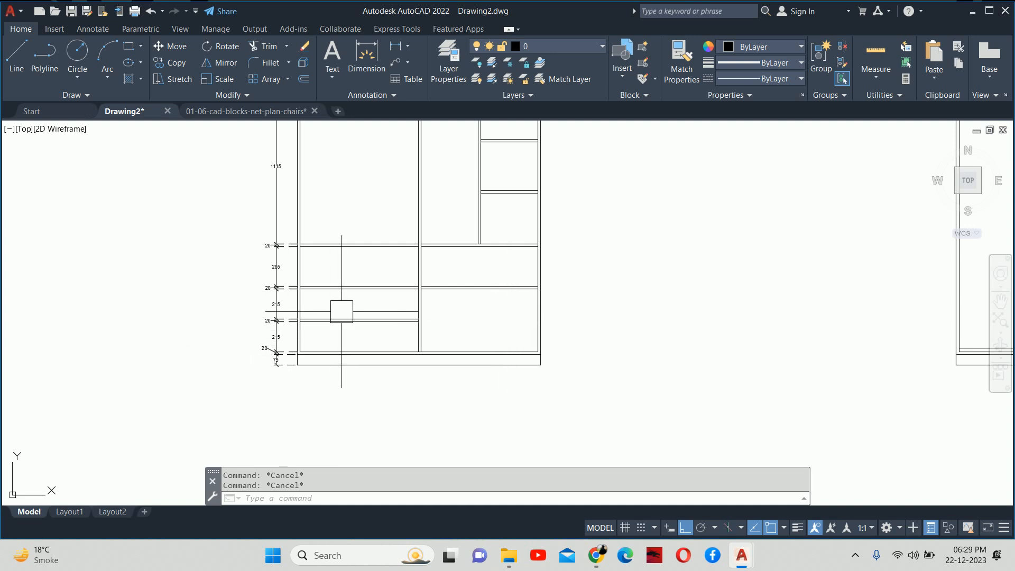
pyautogui.scroll(-3, 342, 317)
pyautogui.moveTo(347, 324); pyautogui.dragTo(352, 347, button='middle')
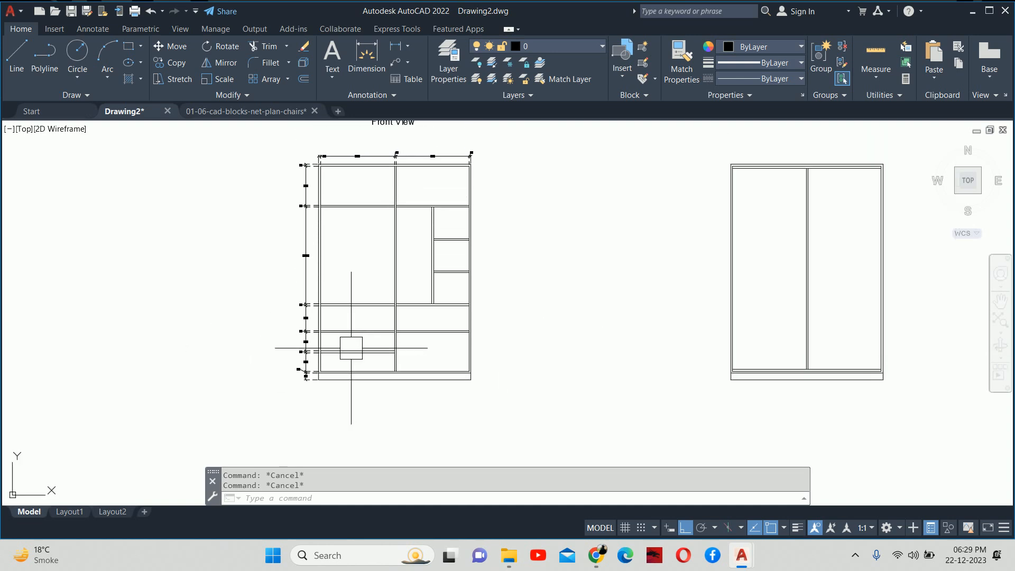
pyautogui.scroll(-4, 474, 352)
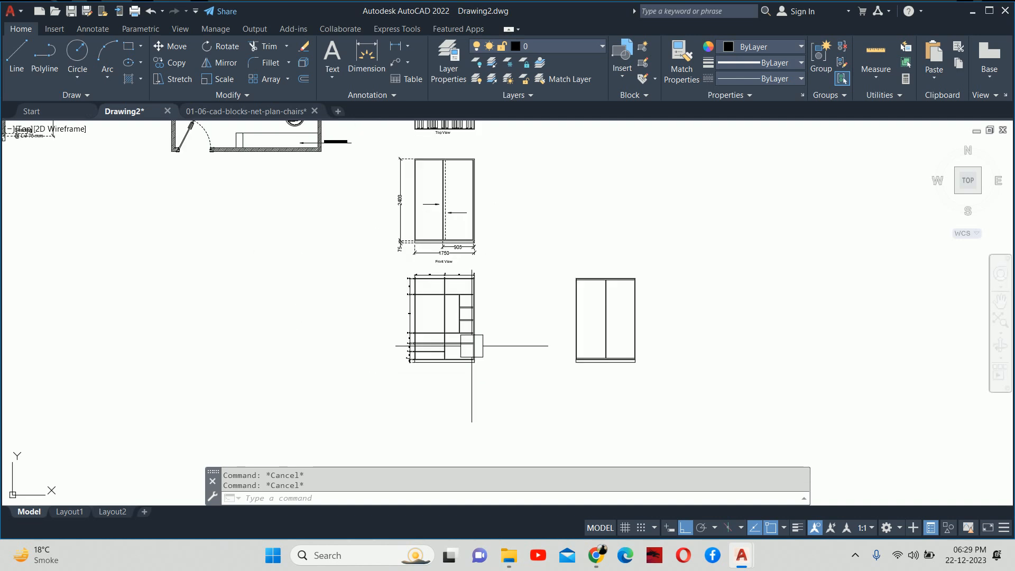
pyautogui.scroll(2, 456, 378)
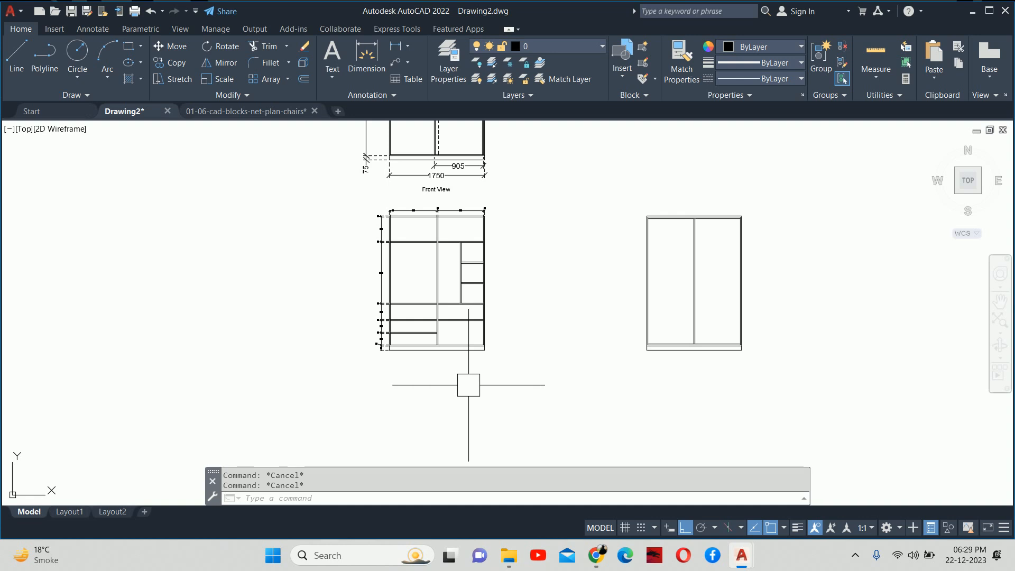
pyautogui.scroll(-2, 468, 412)
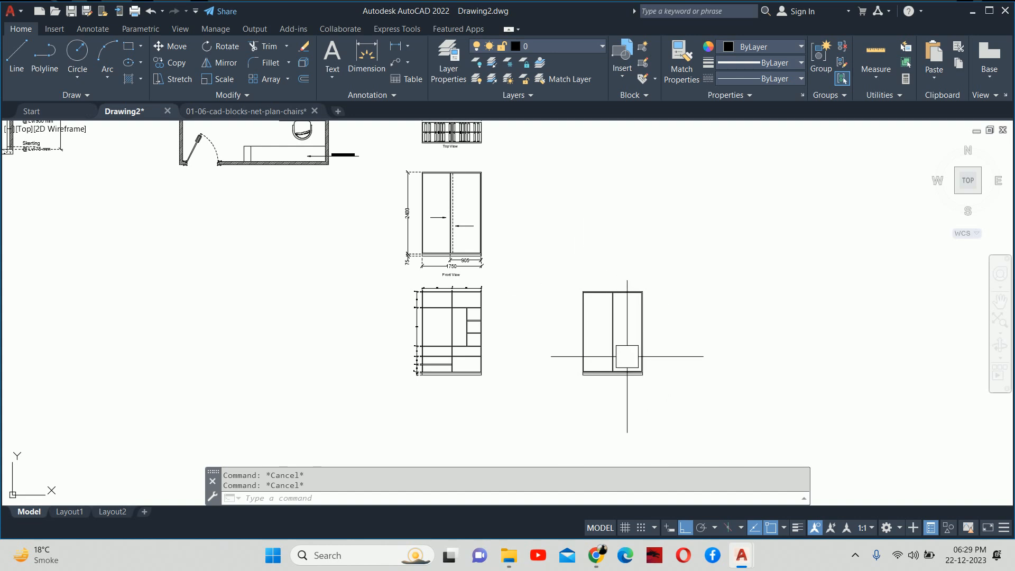
pyautogui.scroll(4, 613, 349)
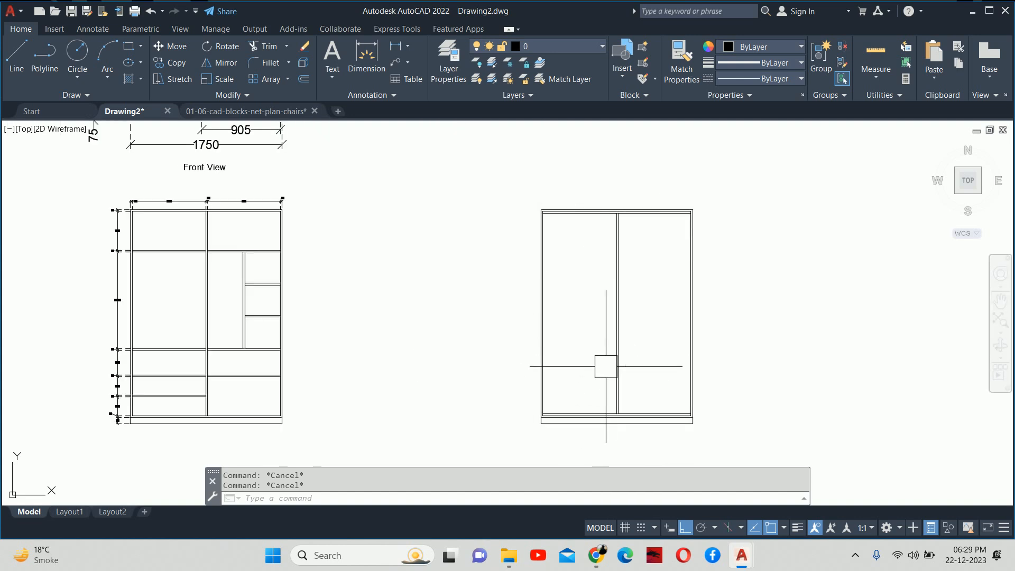
pyautogui.scroll(-3, 492, 286)
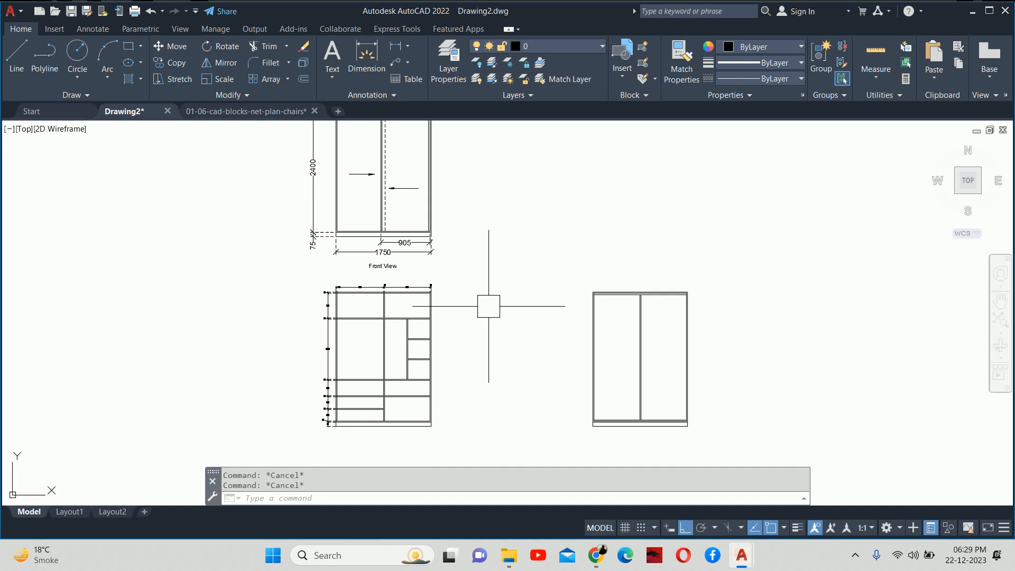
pyautogui.moveTo(489, 306); pyautogui.dragTo(512, 362, button='middle')
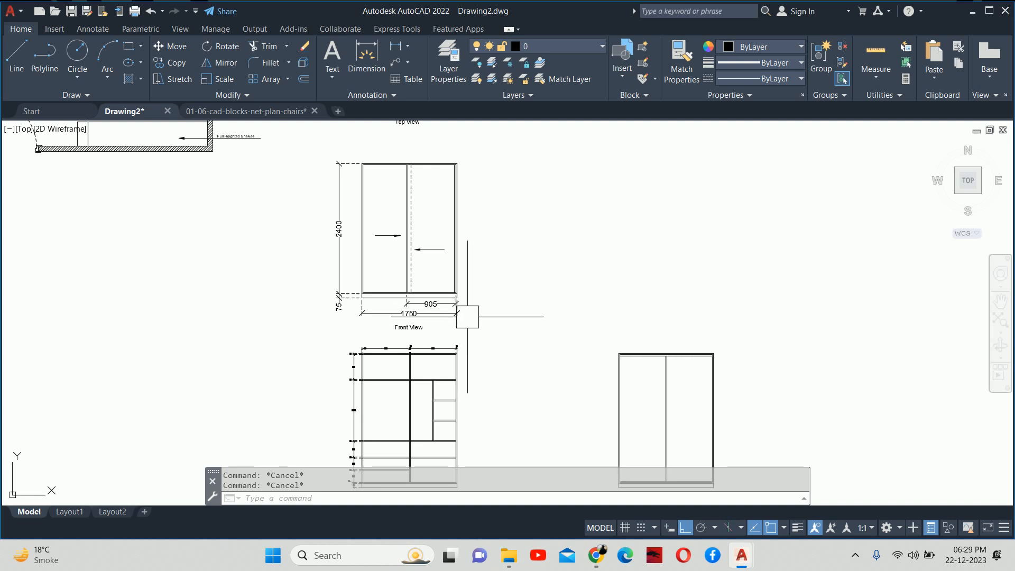
pyautogui.moveTo(475, 335); pyautogui.dragTo(503, 307, button='middle')
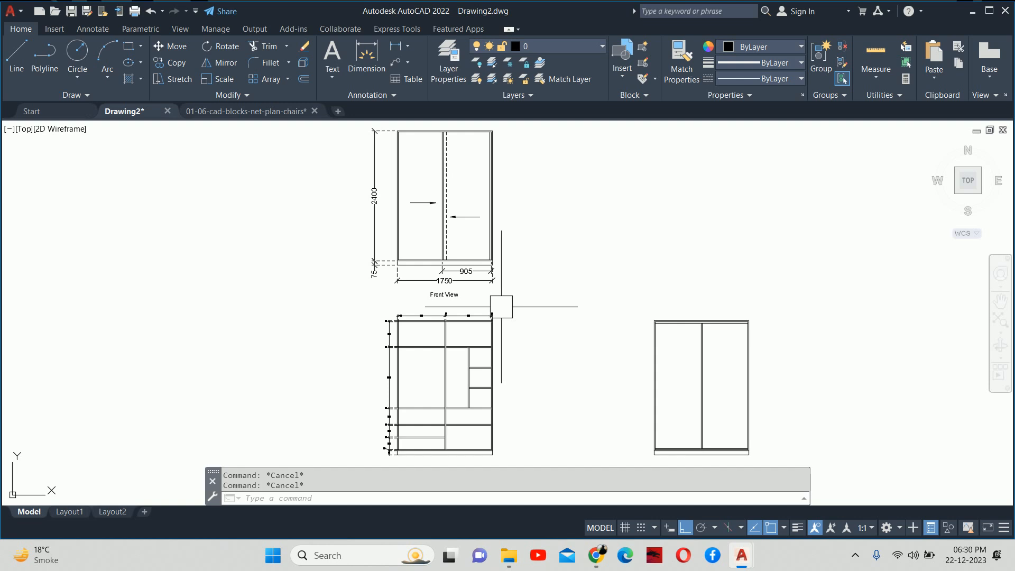
pyautogui.scroll(-2, 473, 276)
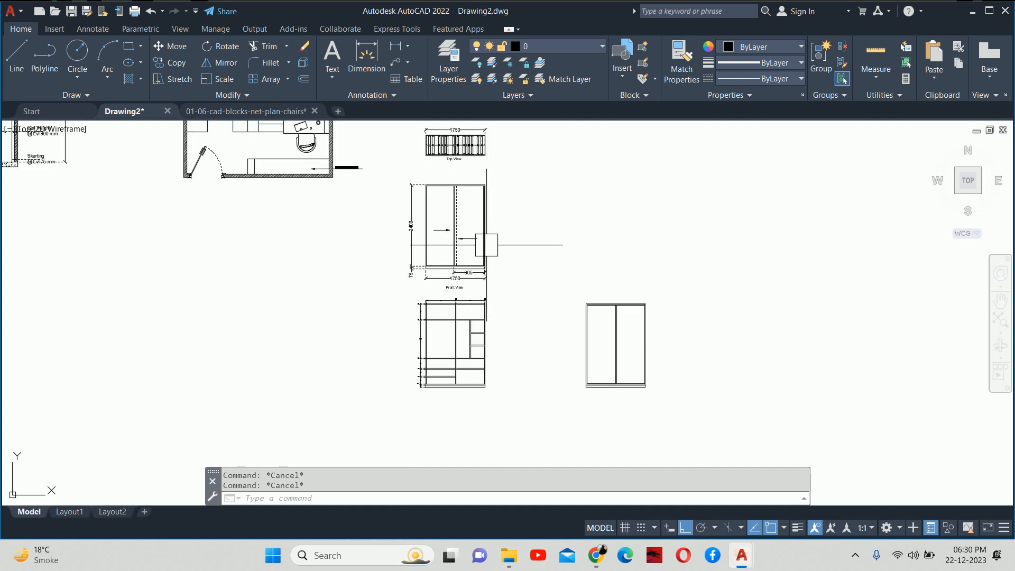
pyautogui.moveTo(497, 258); pyautogui.dragTo(588, 295, button='middle')
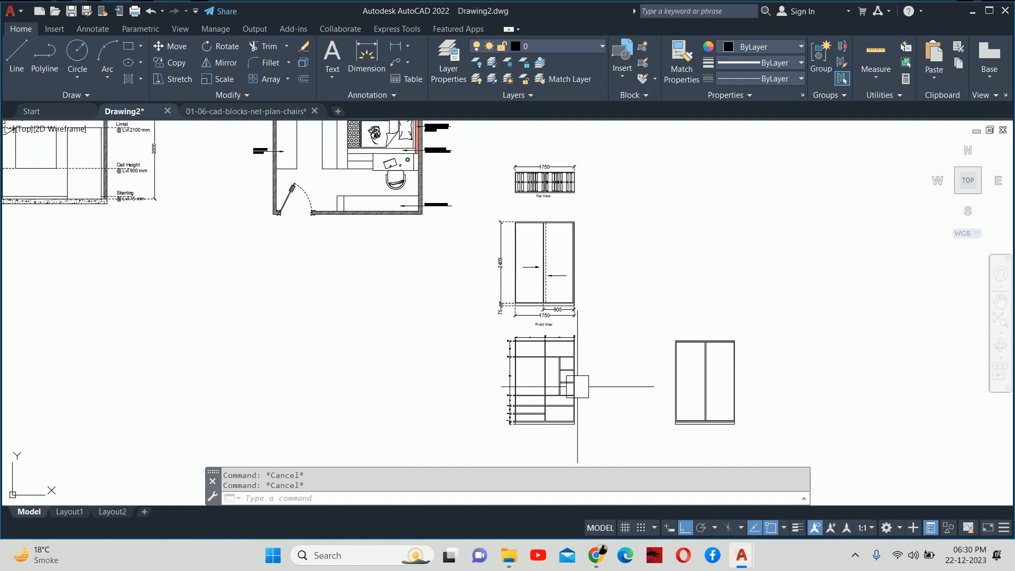
pyautogui.moveTo(473, 343); pyautogui.dragTo(481, 347, button='middle')
pyautogui.scroll(-2, 481, 346)
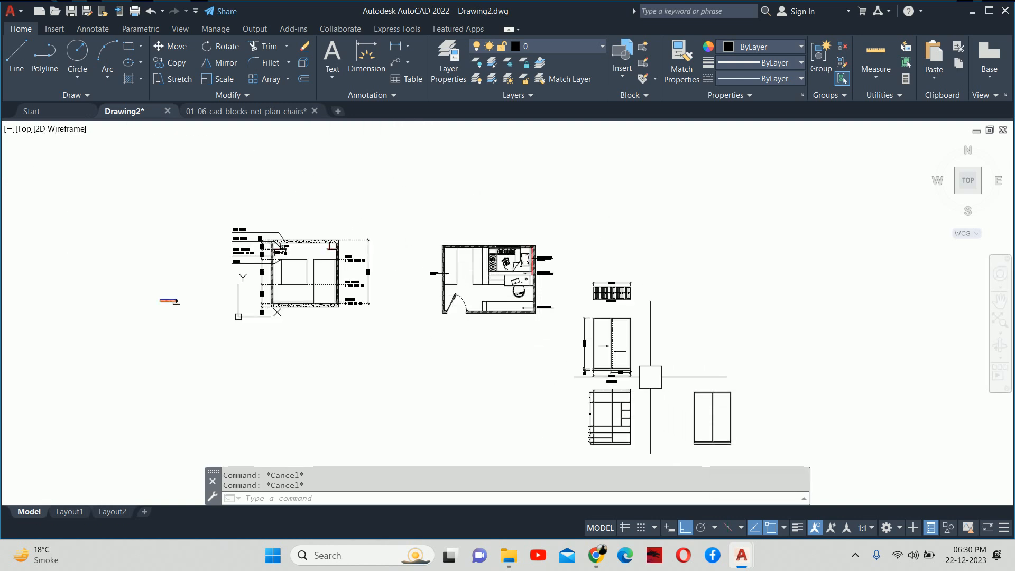
# - Draw a rectangle 600 long and 2400 wide to the right of the front view, level with its top edge, as the side view
pyautogui.write('rec')
pyautogui.press('Return')
pyautogui.scroll(2, 651, 369)
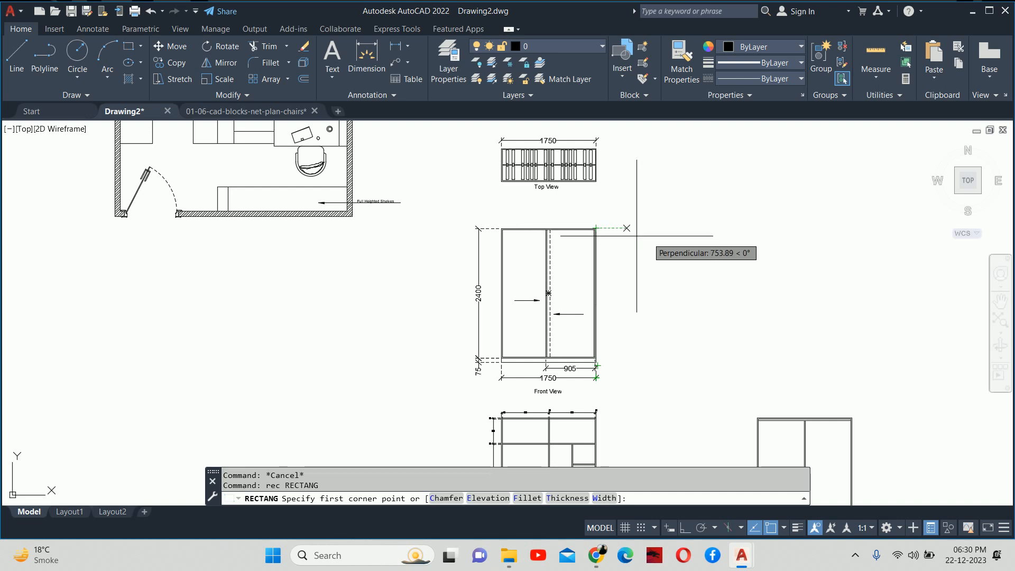
pyautogui.click(651, 229)
pyautogui.write('d')
pyautogui.press('Return')
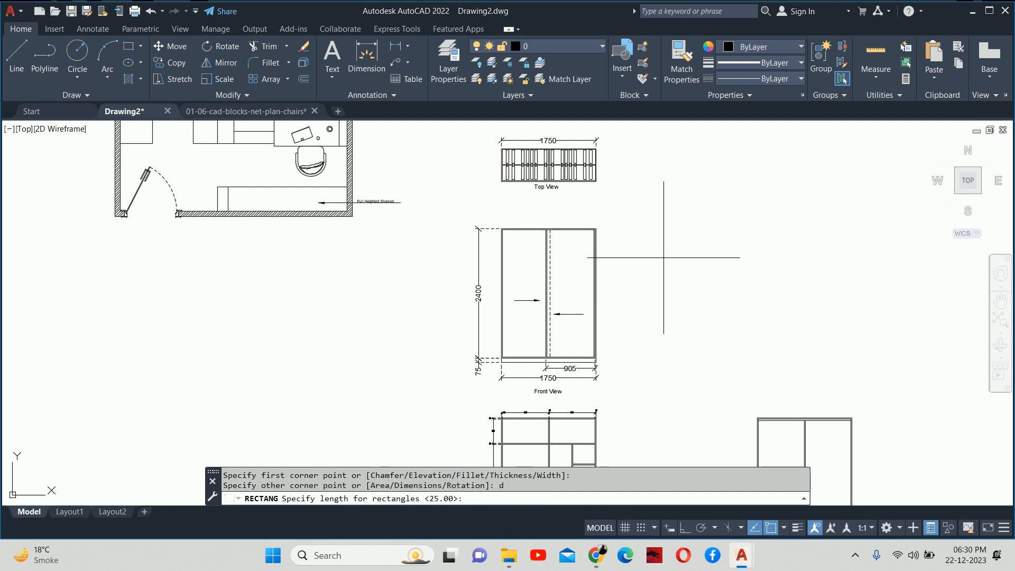
pyautogui.write('600')
pyautogui.press('Return')
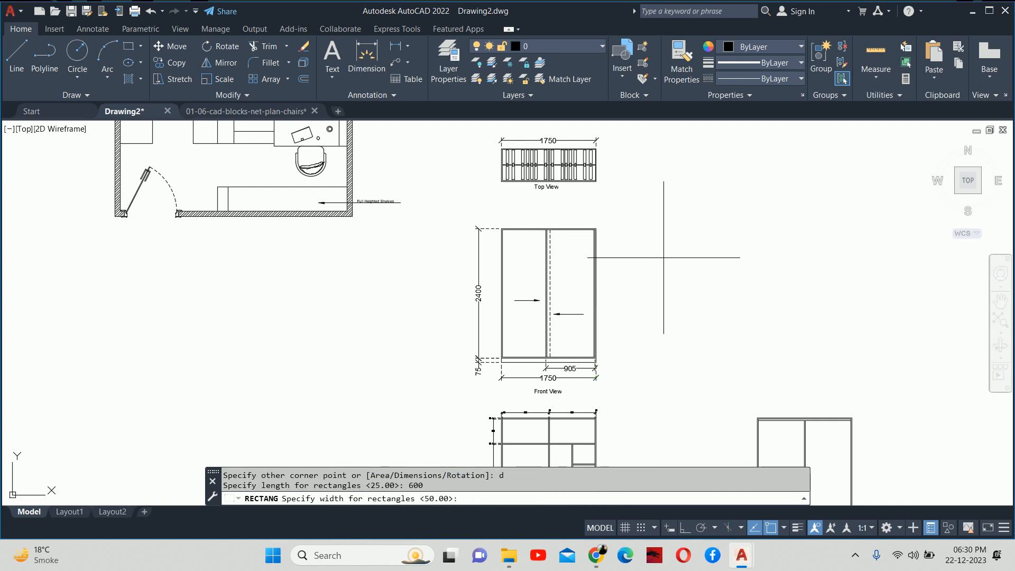
pyautogui.write('2400')
pyautogui.press('Return')
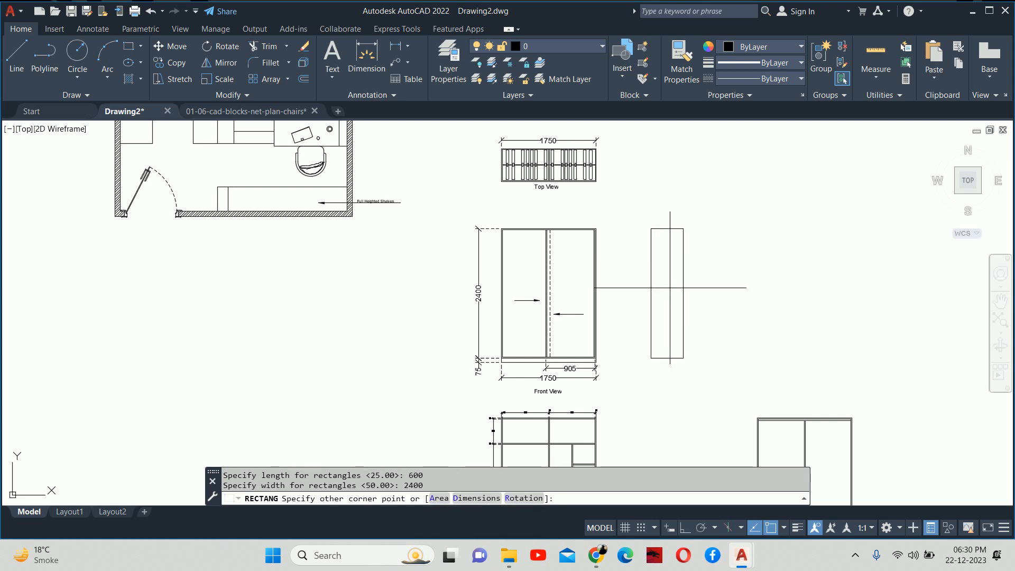
pyautogui.click(675, 319)
pyautogui.press('Escape')
pyautogui.press('Escape')
# - Draw the side view's plinth from the rectangle's lower-left corner: 75 down, 580 to the right, and back up to the base
pyautogui.scroll(4, 670, 338)
pyautogui.moveTo(657, 343); pyautogui.dragTo(651, 311, button='middle')
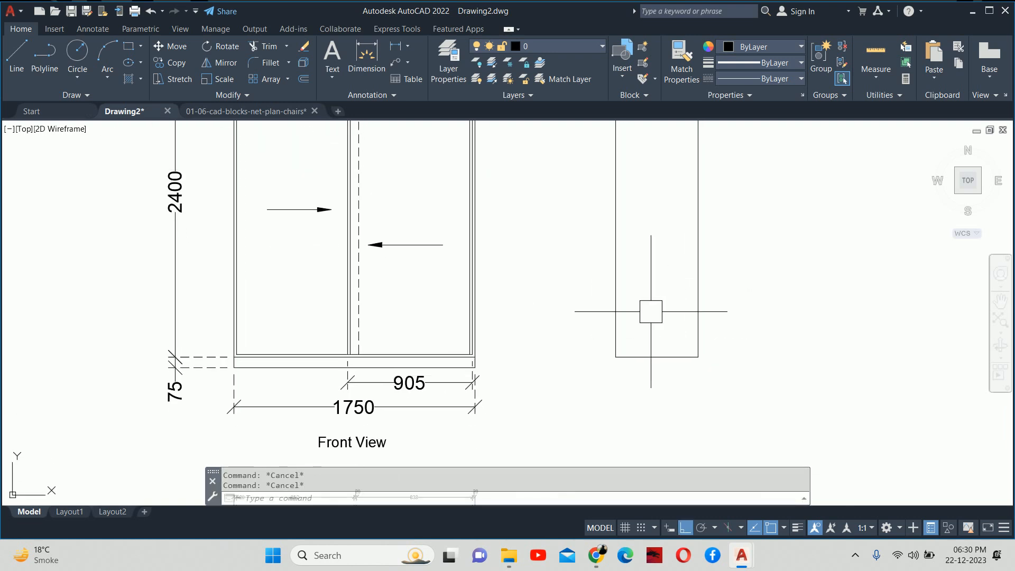
pyautogui.press('Return')
pyautogui.click(615, 357)
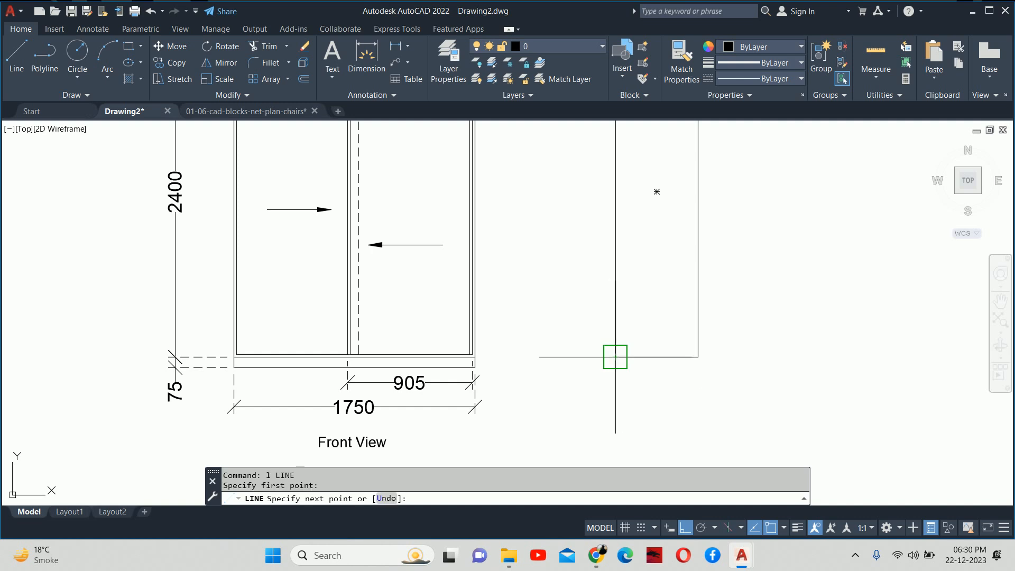
pyautogui.write('75')
pyautogui.press('Return')
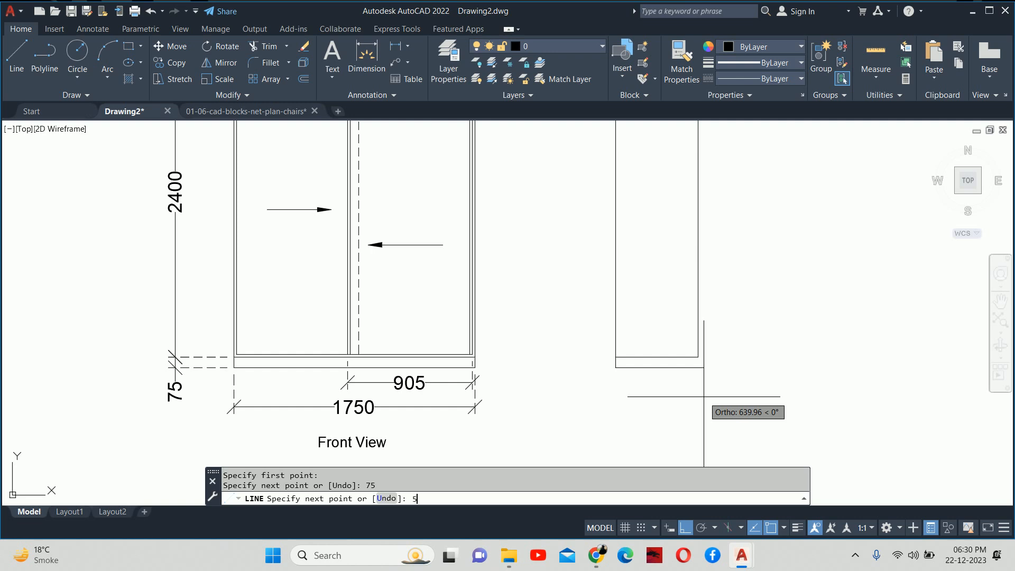
pyautogui.write('580')
pyautogui.press('Return')
pyautogui.scroll(4, 677, 365)
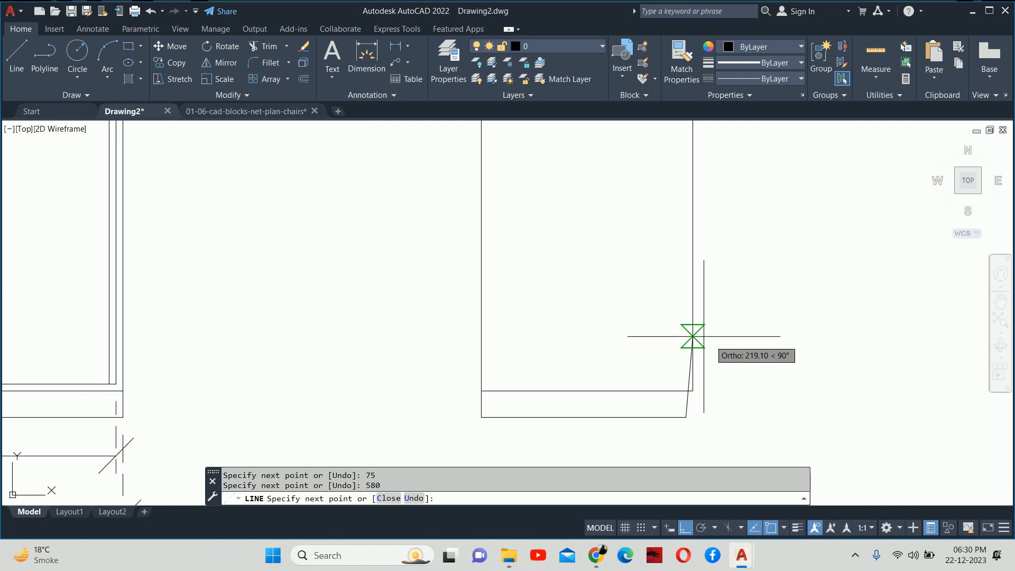
pyautogui.press('Escape')
# - Draw a vertical line from the plinth's upper-right corner to the side view's top edge
pyautogui.scroll(6, 685, 405)
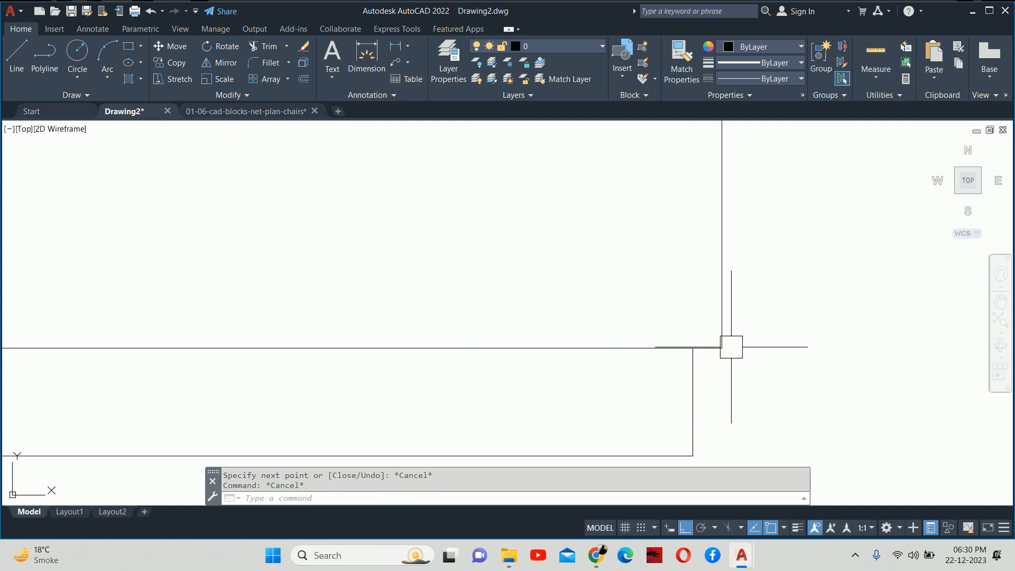
pyautogui.press('Escape')
pyautogui.write('l')
pyautogui.press('Return')
pyautogui.click(692, 348)
pyautogui.scroll(-6, 661, 264)
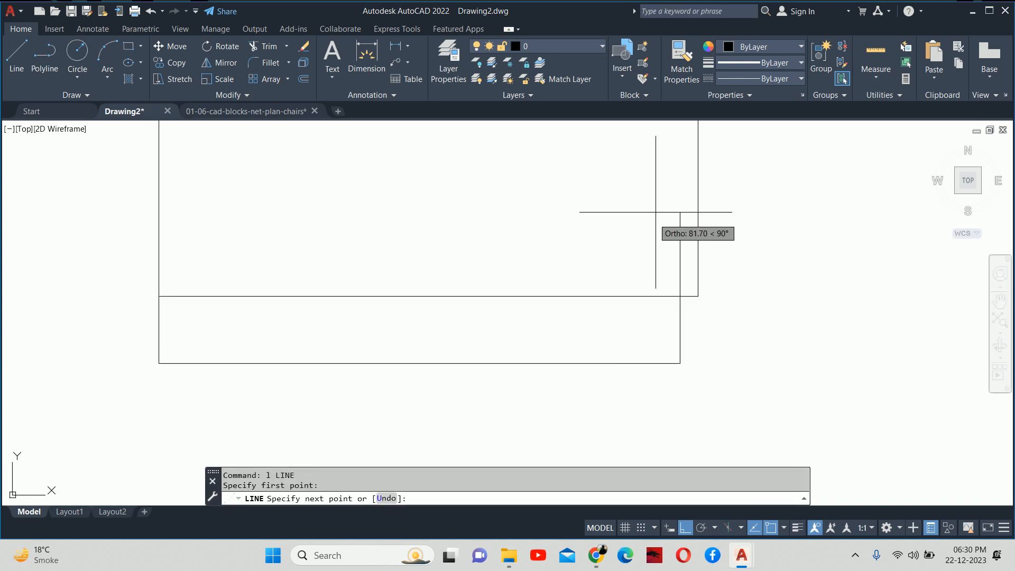
pyautogui.moveTo(665, 305); pyautogui.dragTo(667, 447, button='middle')
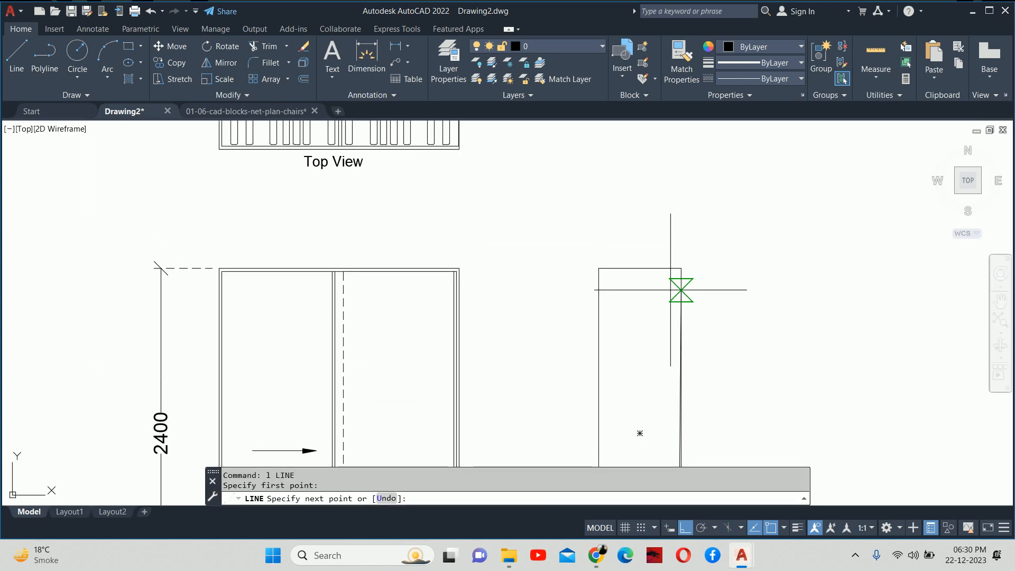
pyautogui.scroll(4, 672, 273)
pyautogui.click(690, 272)
pyautogui.press('Escape')
pyautogui.press('Escape')
pyautogui.scroll(-2, 688, 352)
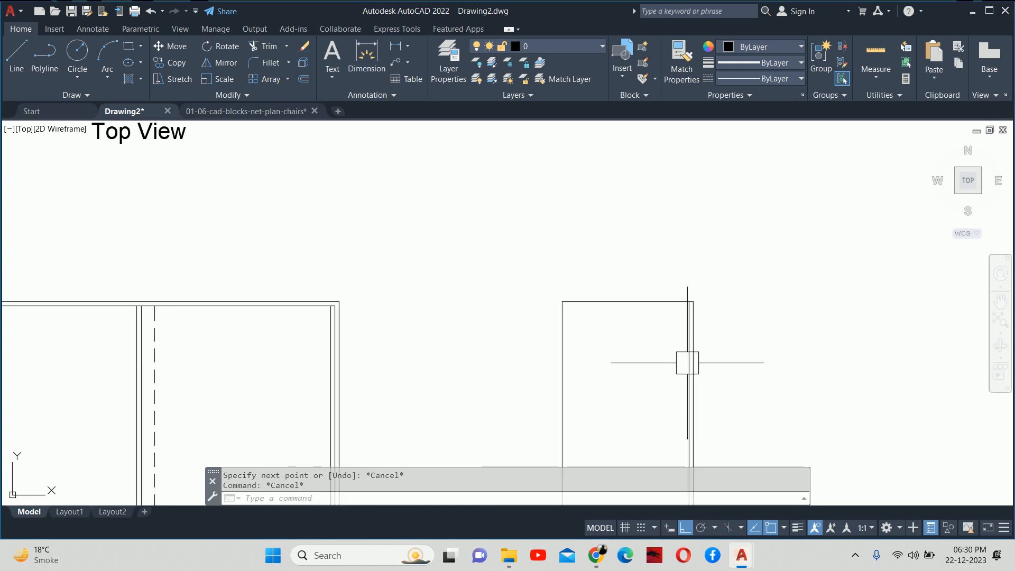
# - Review the completed wardrobe side view alongside the front view, internal elevation and room plan with its chair and shelves
pyautogui.press('Escape')
pyautogui.moveTo(690, 434); pyautogui.dragTo(673, 272, button='middle')
pyautogui.moveTo(708, 411); pyautogui.dragTo(681, 252, button='middle')
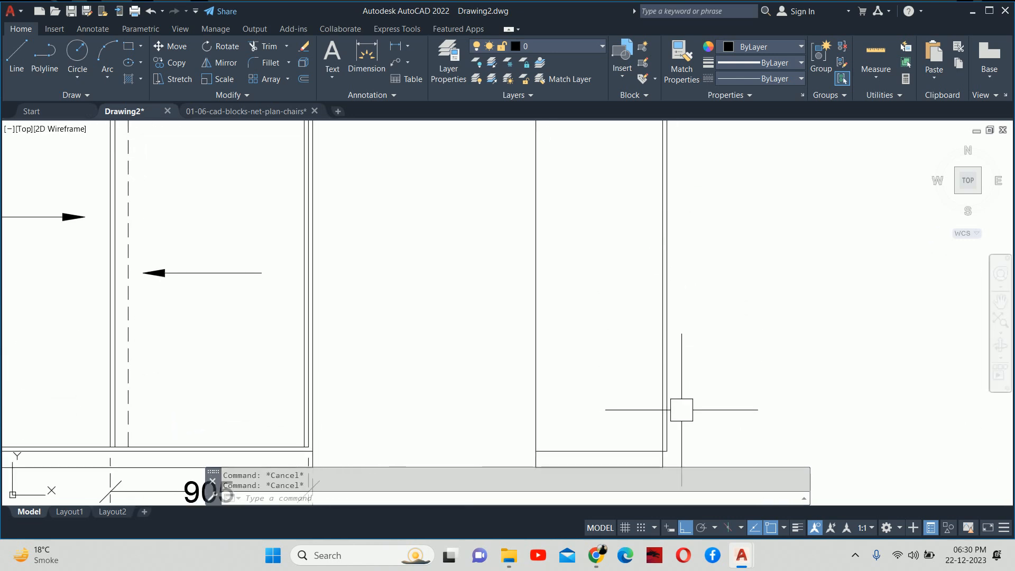
pyautogui.moveTo(680, 410); pyautogui.dragTo(734, 293, button='middle')
pyautogui.scroll(-2, 714, 315)
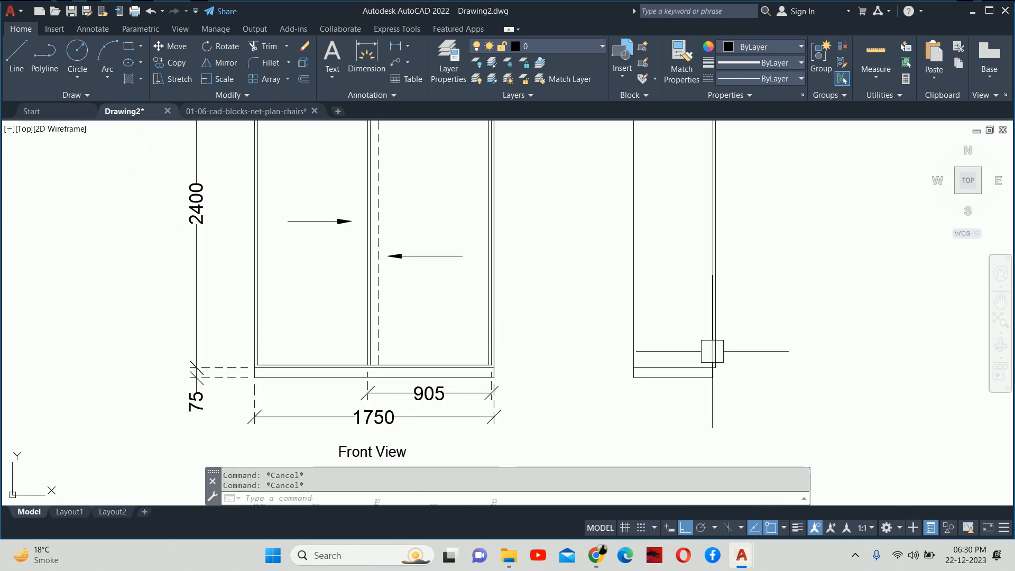
pyautogui.scroll(-4, 710, 351)
pyautogui.moveTo(588, 366); pyautogui.dragTo(623, 293, button='middle')
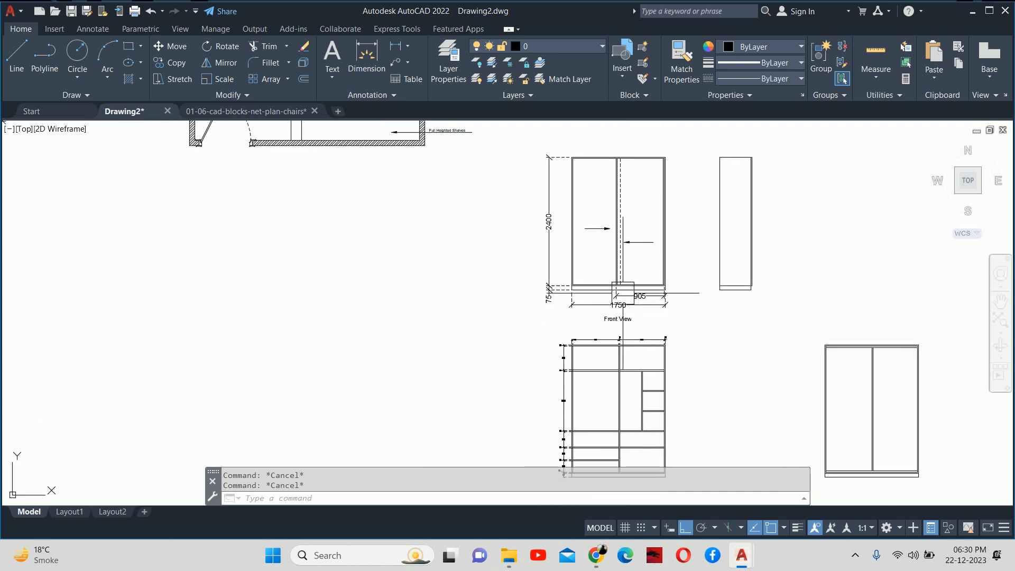
pyautogui.moveTo(632, 455); pyautogui.dragTo(641, 338, button='middle')
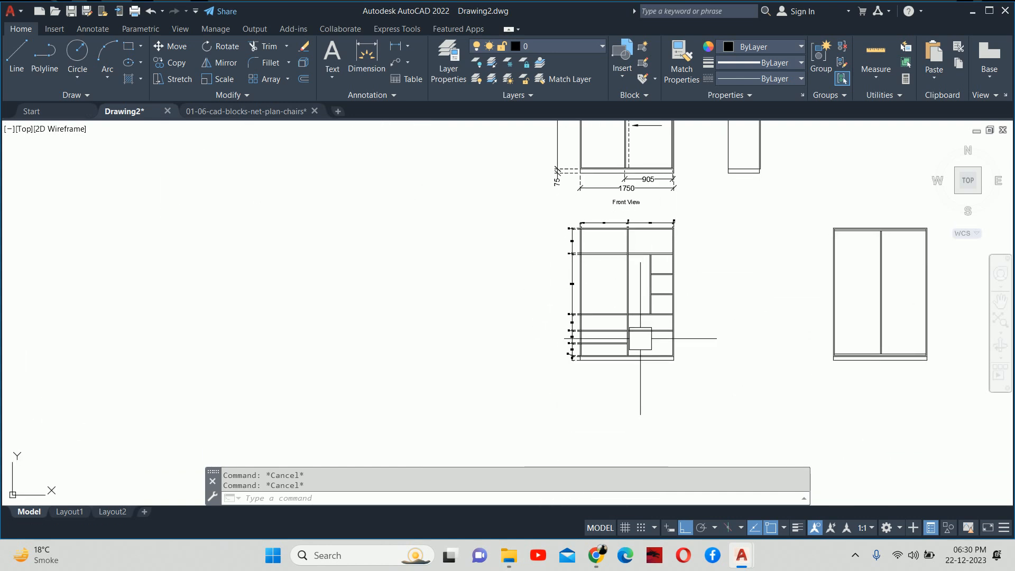
pyautogui.scroll(-4, 677, 319)
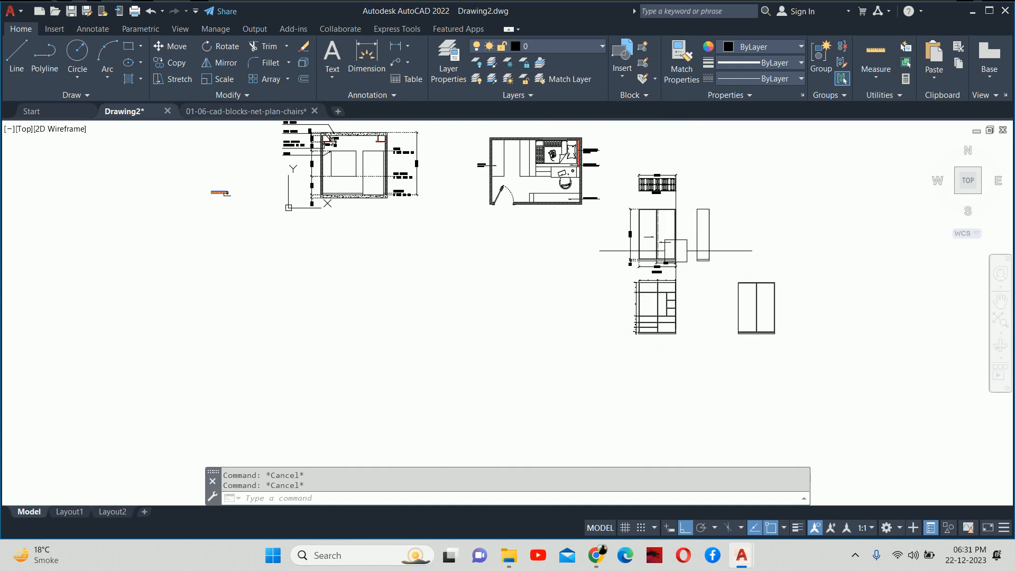
pyautogui.scroll(4, 669, 280)
pyautogui.moveTo(669, 280); pyautogui.dragTo(679, 403, button='middle')
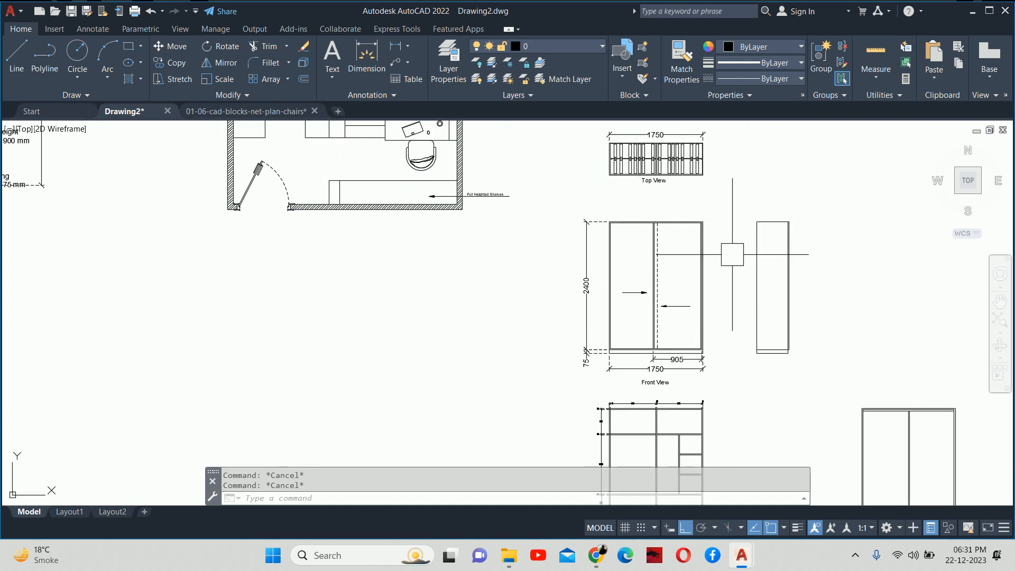
pyautogui.scroll(-2, 690, 304)
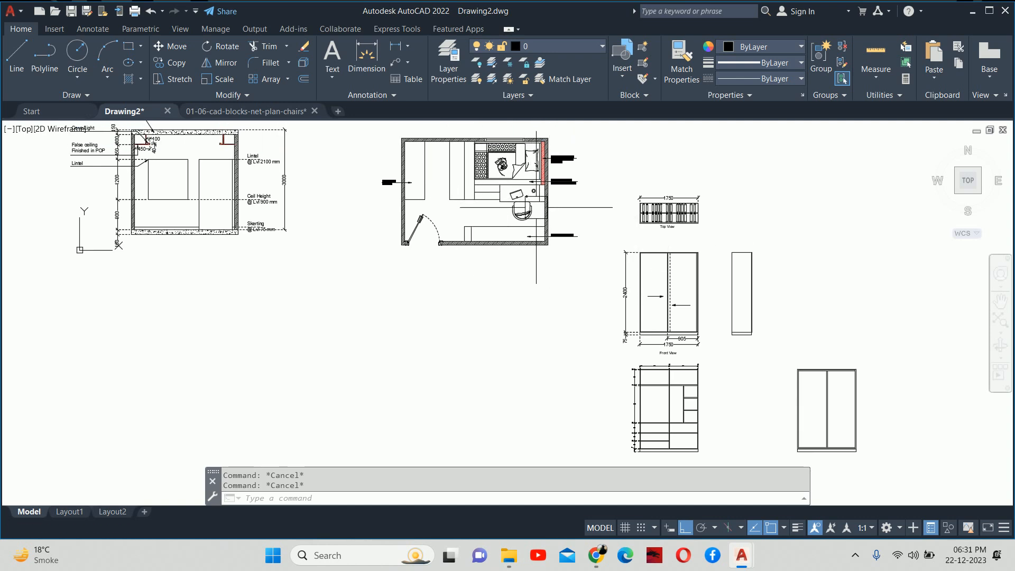
pyautogui.scroll(2, 529, 209)
pyautogui.scroll(2, 527, 208)
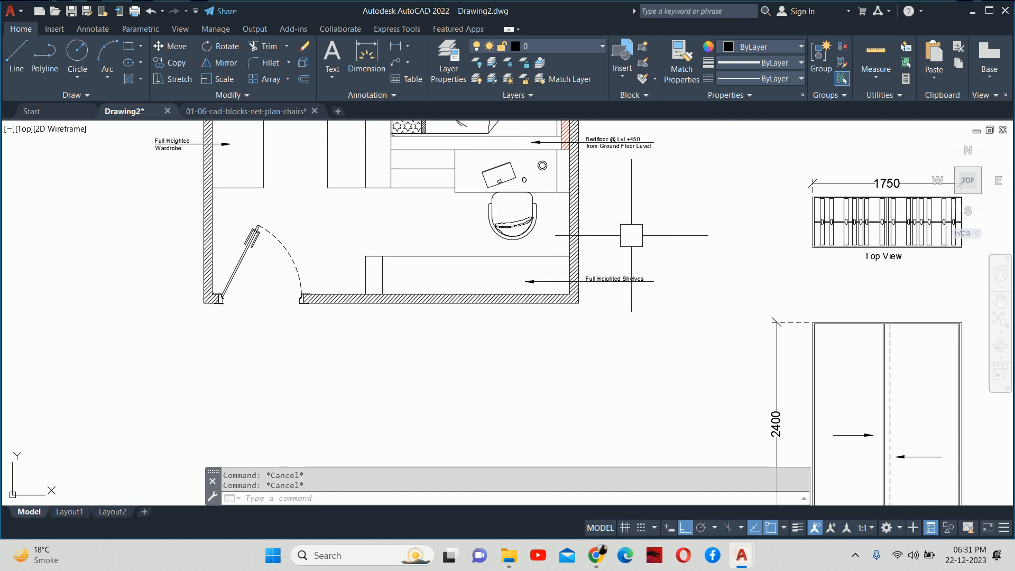
# - Start the chair's side profile in the empty area right of the wardrobe views with lines 450 up and 550 to the right
pyautogui.moveTo(647, 232); pyautogui.dragTo(416, 250, button='middle')
pyautogui.write('l')
pyautogui.press('Escape')
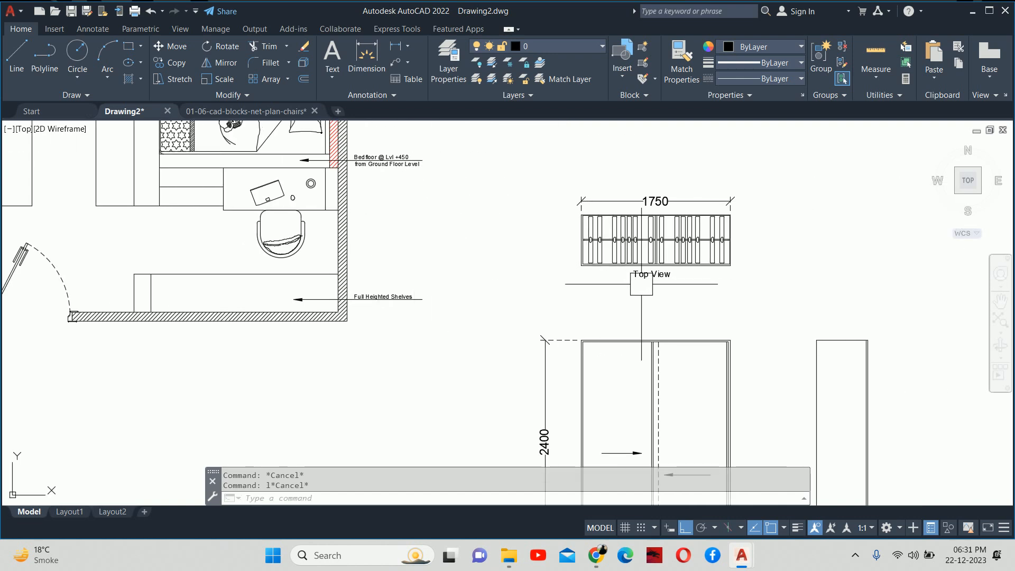
pyautogui.write('l')
pyautogui.press('Return')
pyautogui.scroll(-2, 720, 283)
pyautogui.click(662, 329)
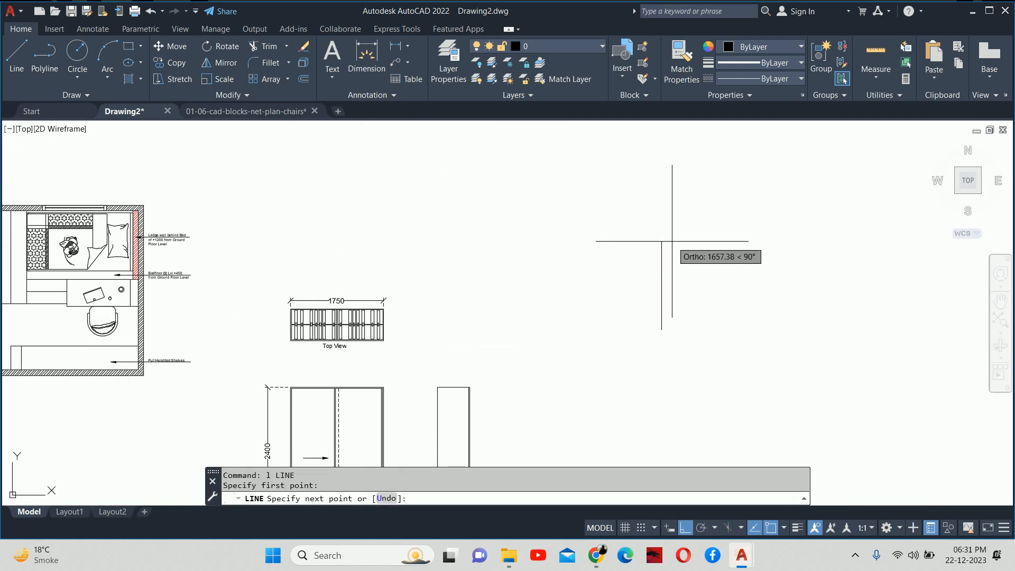
pyautogui.write('450')
pyautogui.press('Return')
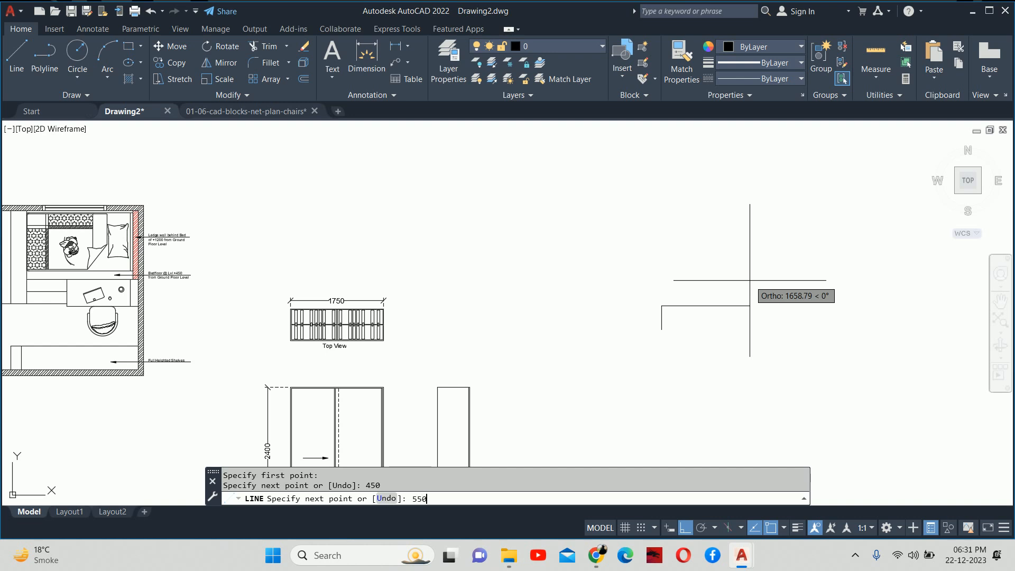
pyautogui.press('Return')
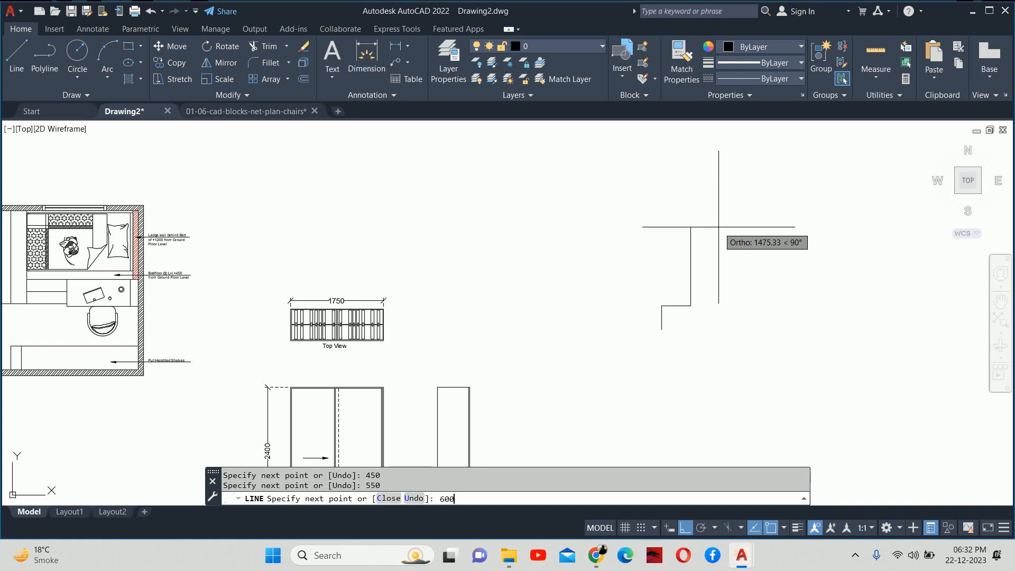
# - Continue the chair profile 600 up and 100 to the right, closing with a slanted line back to the seat's rear corner
pyautogui.press('Return')
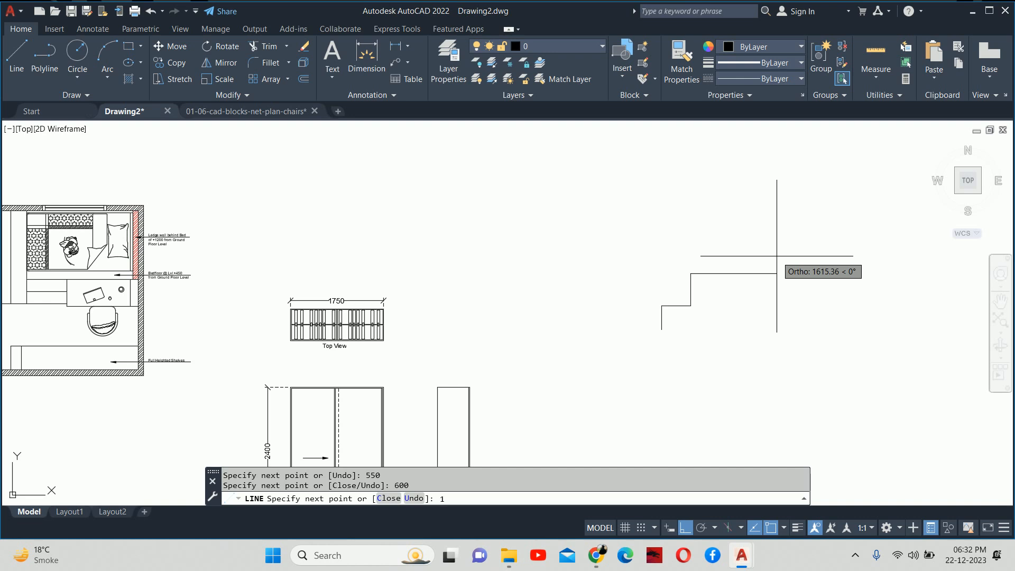
pyautogui.write('100')
pyautogui.press('Return')
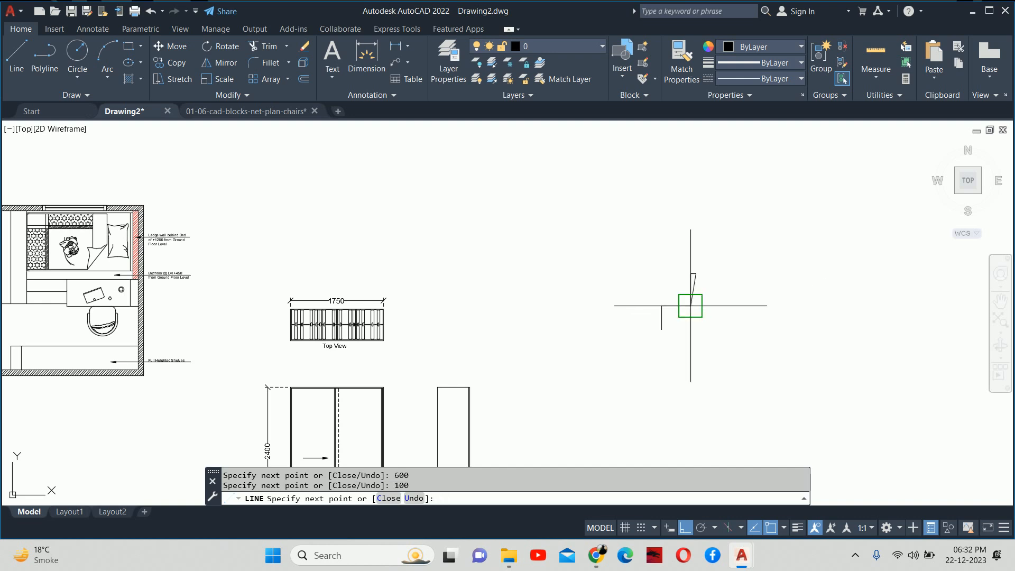
pyautogui.press('Escape')
# - Draw a 50 long line to the left from the seat's front corner as an overhang beyond the leg
pyautogui.scroll(5, 677, 304)
pyautogui.press('Return')
pyautogui.click(721, 311)
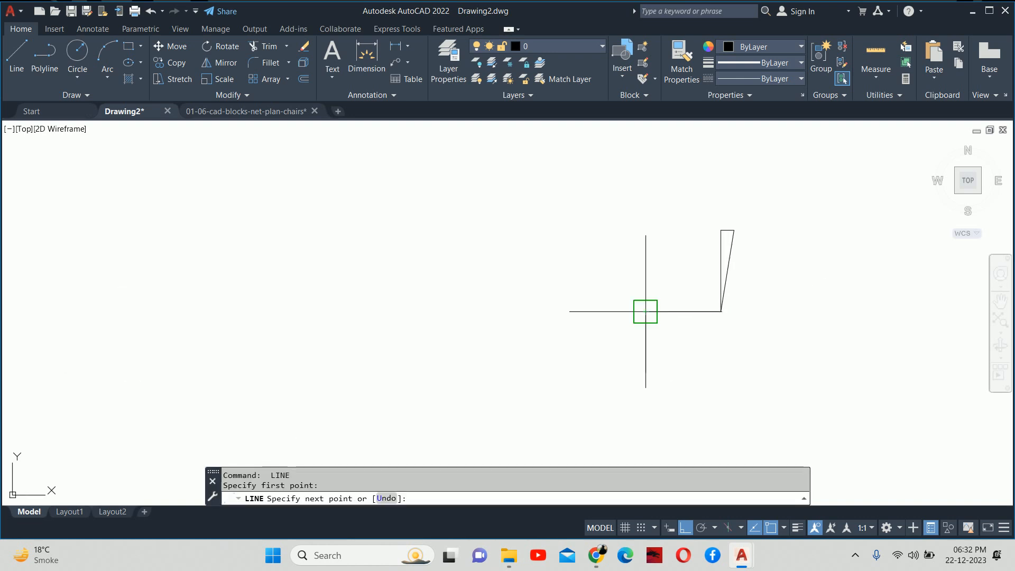
pyautogui.press('Return')
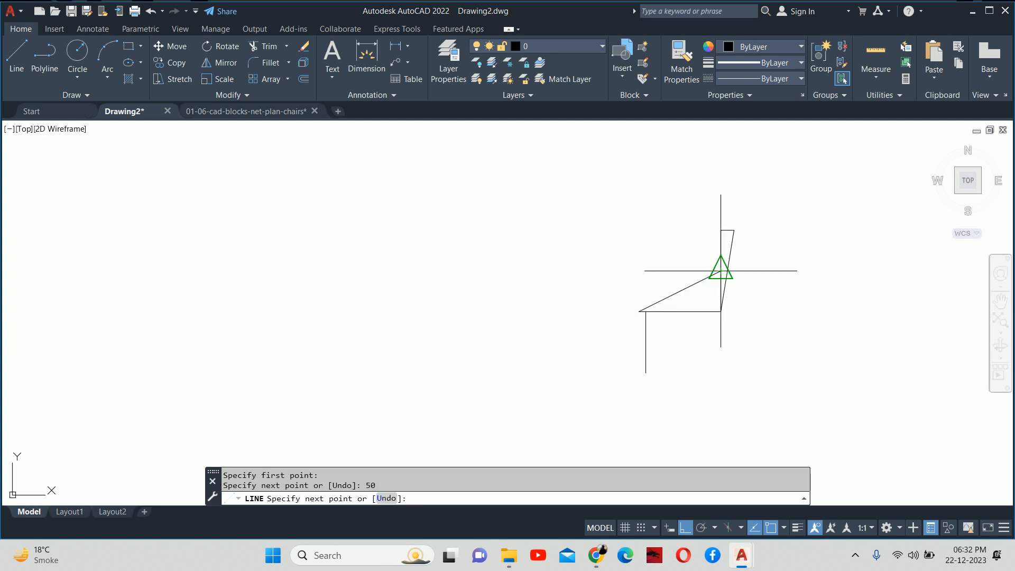
pyautogui.press('Escape')
# - Delete the 600 long vertical construction line behind the chair seat
pyautogui.click(714, 243)
pyautogui.scroll(4, 714, 243)
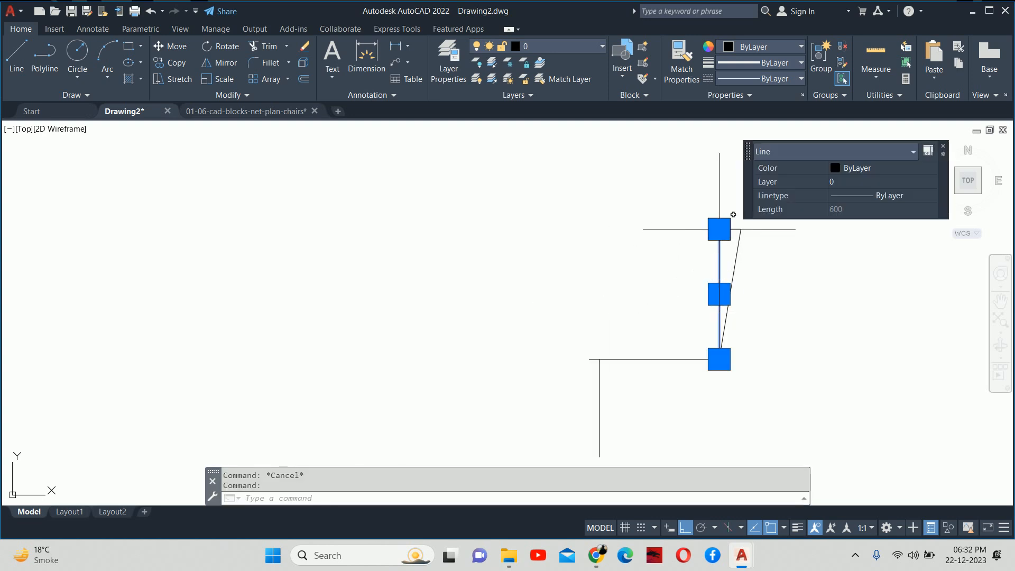
pyautogui.press('Delete')
pyautogui.scroll(-5, 709, 235)
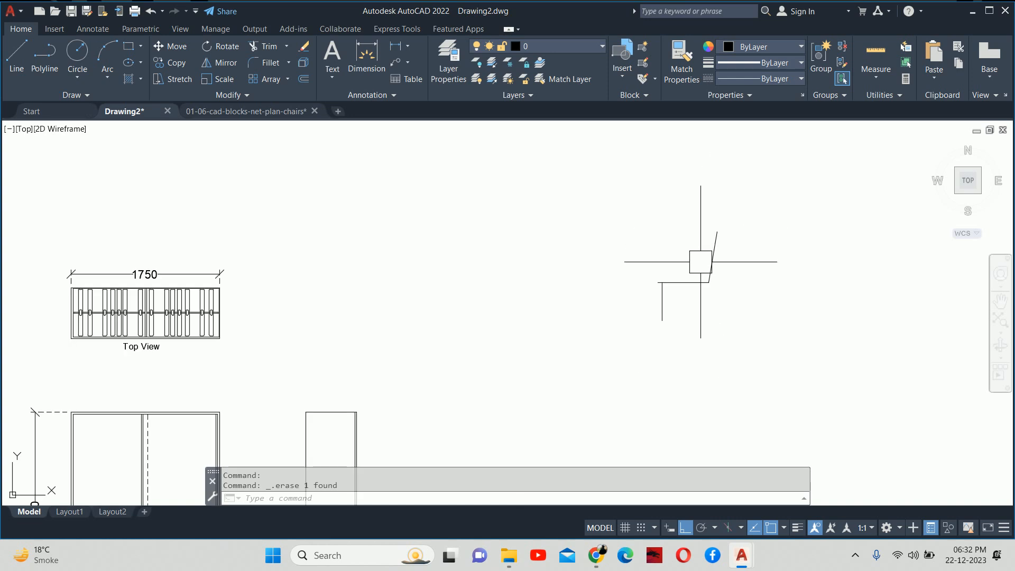
# - Join the seat overhang, seat line and slanted backrest line into one polyline
pyautogui.scroll(3, 701, 259)
pyautogui.write('j')
pyautogui.press('Return')
pyautogui.click(748, 297)
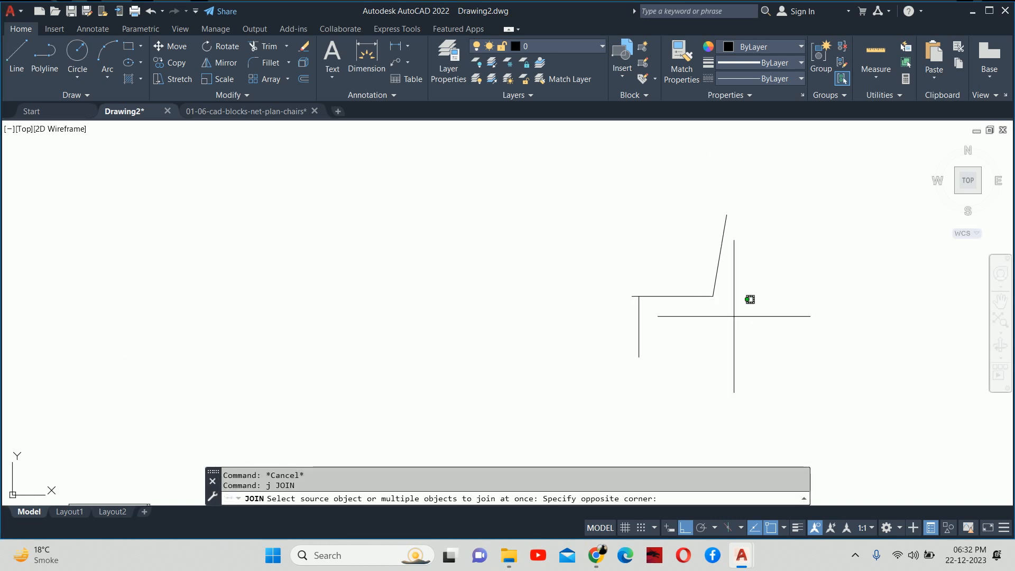
pyautogui.click(666, 220)
pyautogui.scroll(2, 624, 283)
pyautogui.click(617, 284)
pyautogui.click(729, 355)
pyautogui.press('Return')
pyautogui.press('Escape')
pyautogui.press('Escape')
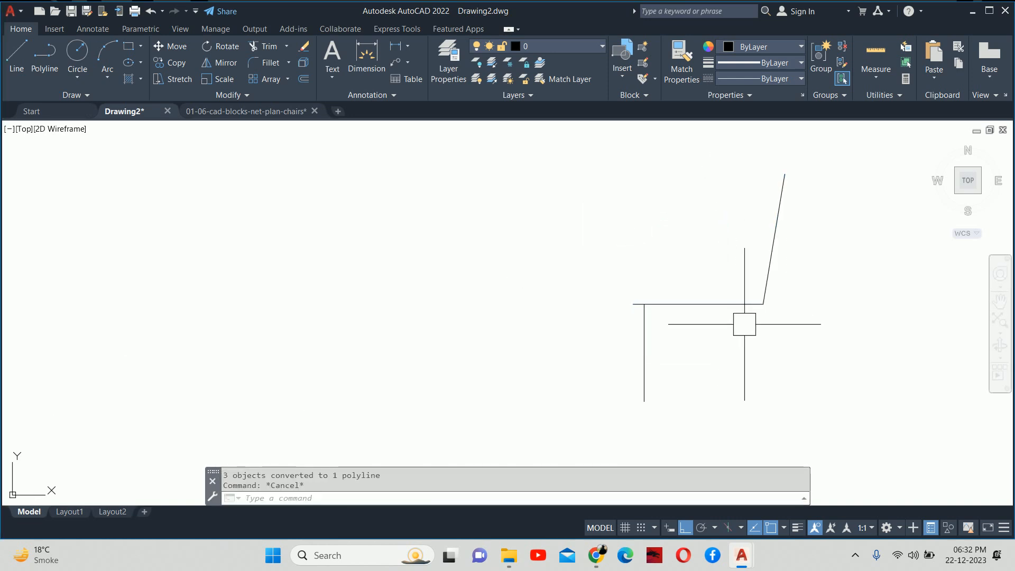
# - Fillet the corner between the chair's seat and backrest with a radius of 150
pyautogui.write('f')
pyautogui.press('Return')
pyautogui.write('r')
pyautogui.press('Return')
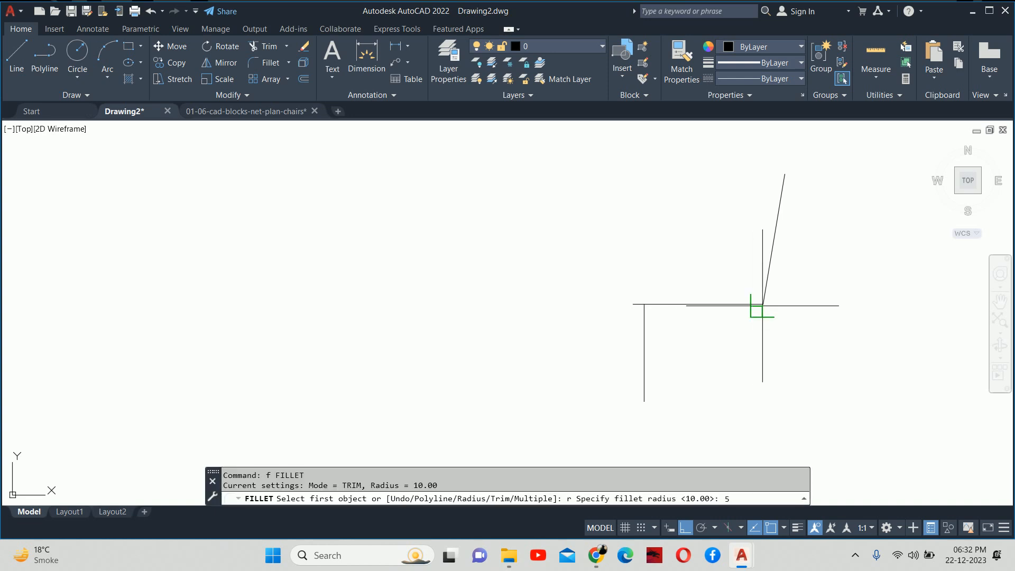
pyautogui.write('150')
pyautogui.press('Return')
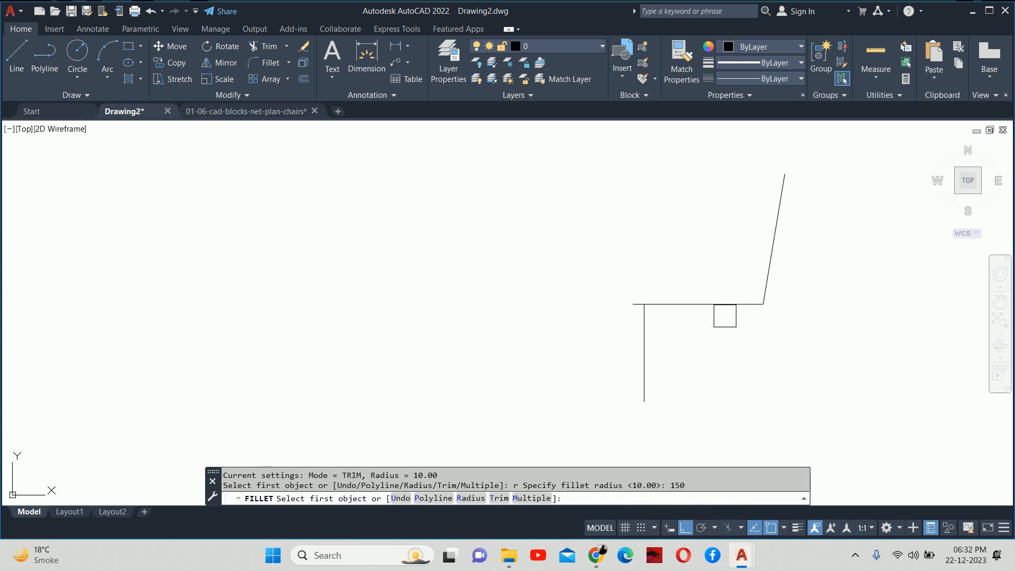
pyautogui.click(727, 307)
pyautogui.press('Escape')
pyautogui.press('Escape')
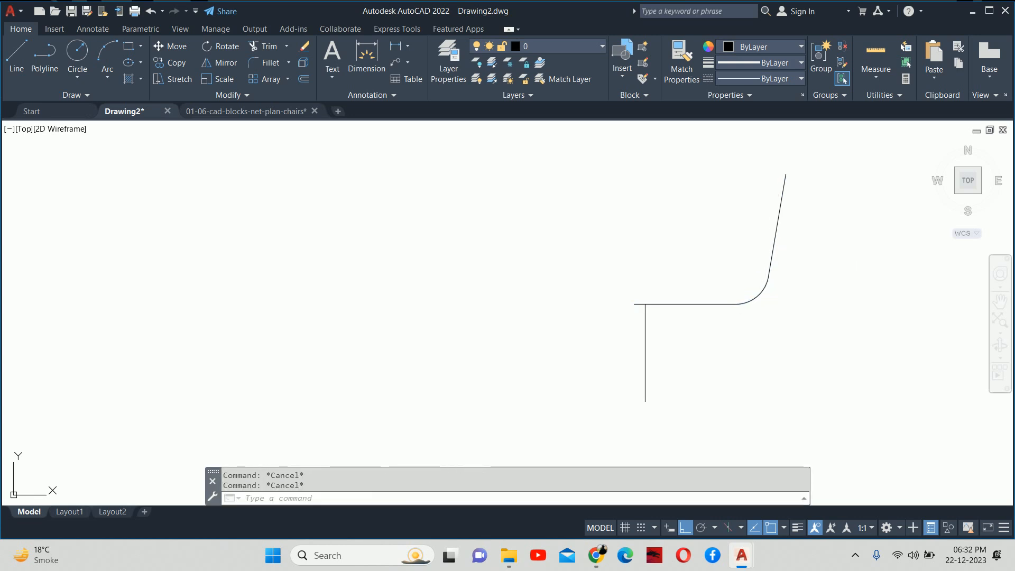
# - Offset the seat and backrest polyline by 20 toward its inner side to give the chair thickness
pyautogui.moveTo(765, 247); pyautogui.dragTo(757, 265, button='middle')
pyautogui.write('o')
pyautogui.press('Return')
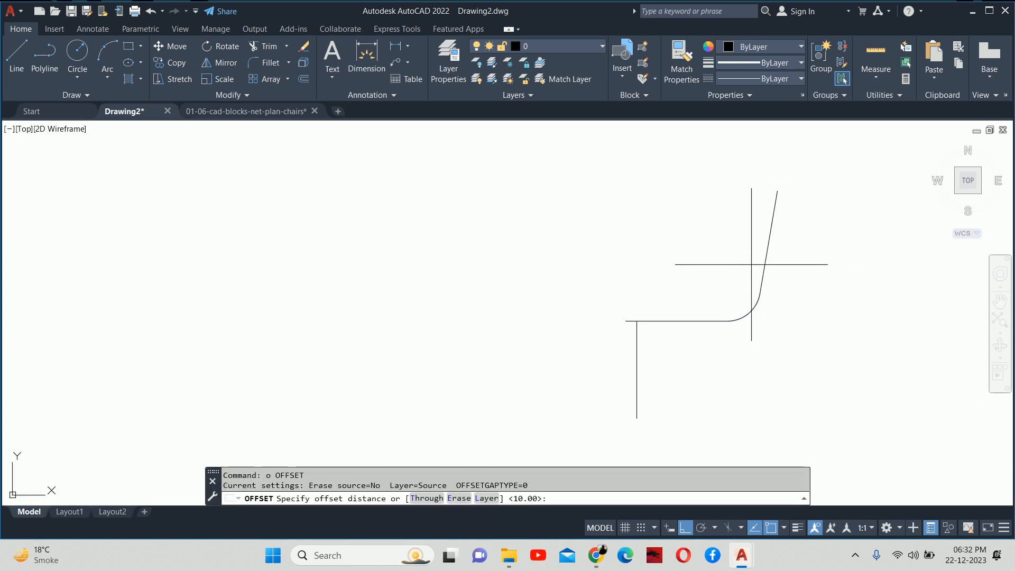
pyautogui.write('20')
pyautogui.press('Return')
pyautogui.click(764, 267)
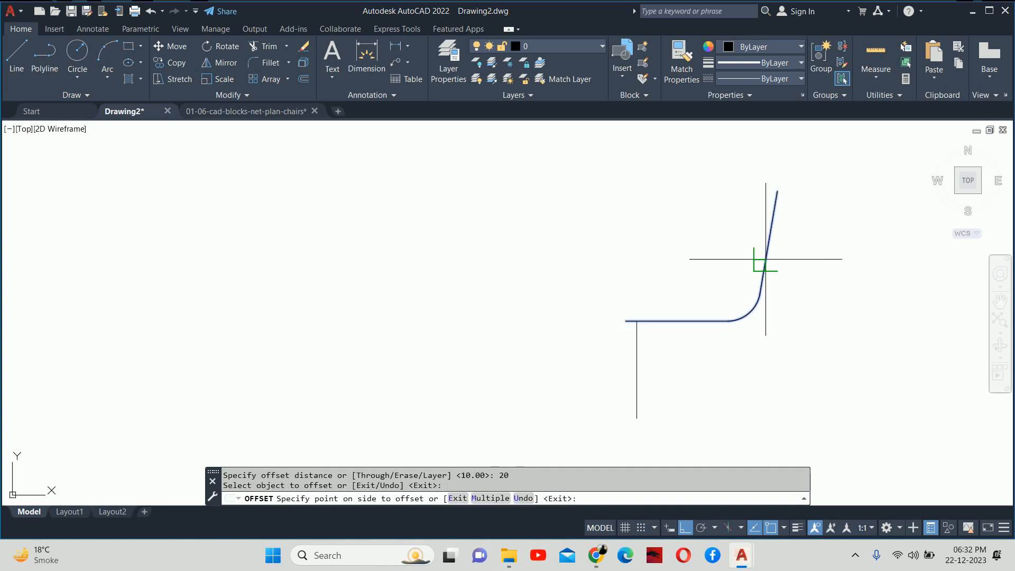
pyautogui.click(712, 261)
pyautogui.press('Escape')
pyautogui.press('Escape')
pyautogui.press('Escape')
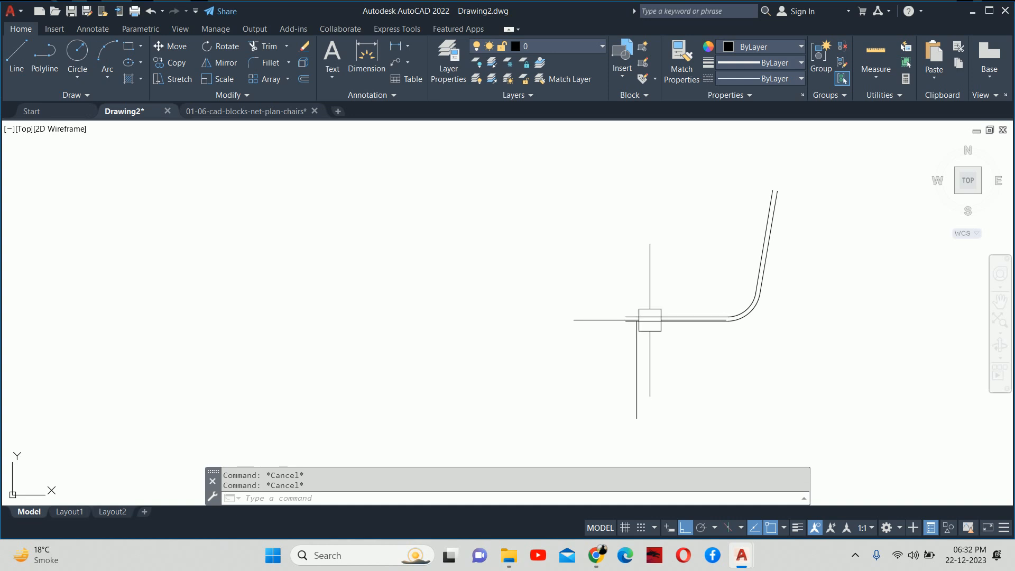
# - Explode the inner seat and backrest polyline into separate segments
pyautogui.write('x')
pyautogui.press('Return')
pyautogui.click(674, 318)
pyautogui.press('Escape')
pyautogui.press('Escape')
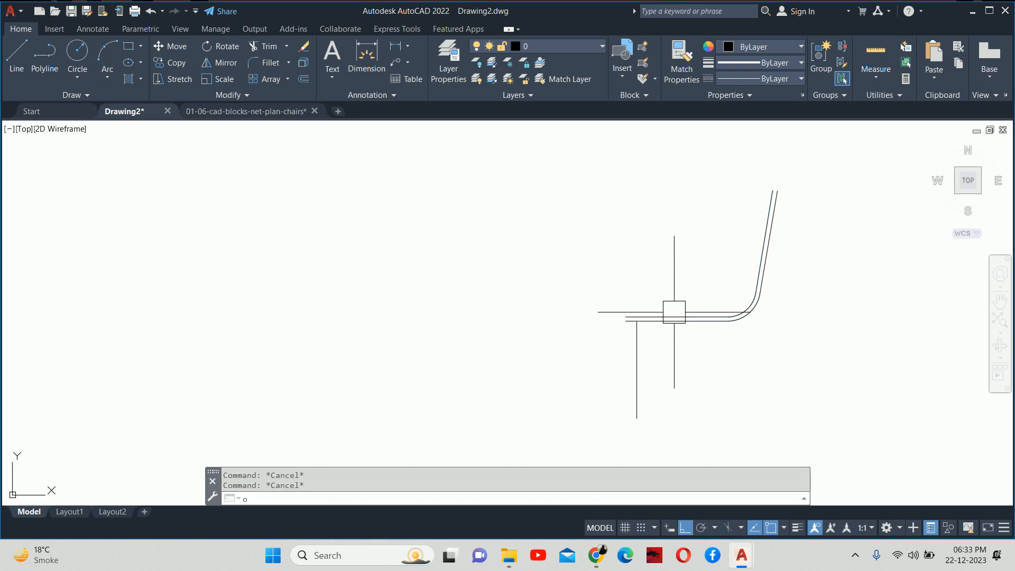
# - Offset the upper seat line 200 upward
pyautogui.press('Return')
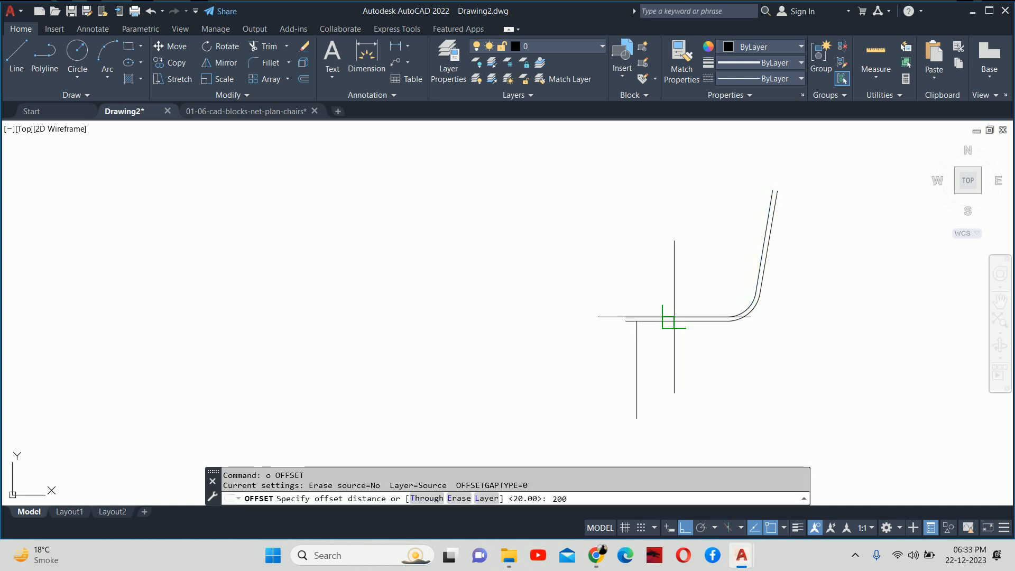
pyautogui.write('200')
pyautogui.press('Return')
pyautogui.click(667, 319)
pyautogui.click(671, 283)
pyautogui.moveTo(672, 279); pyautogui.dragTo(685, 358, button='middle')
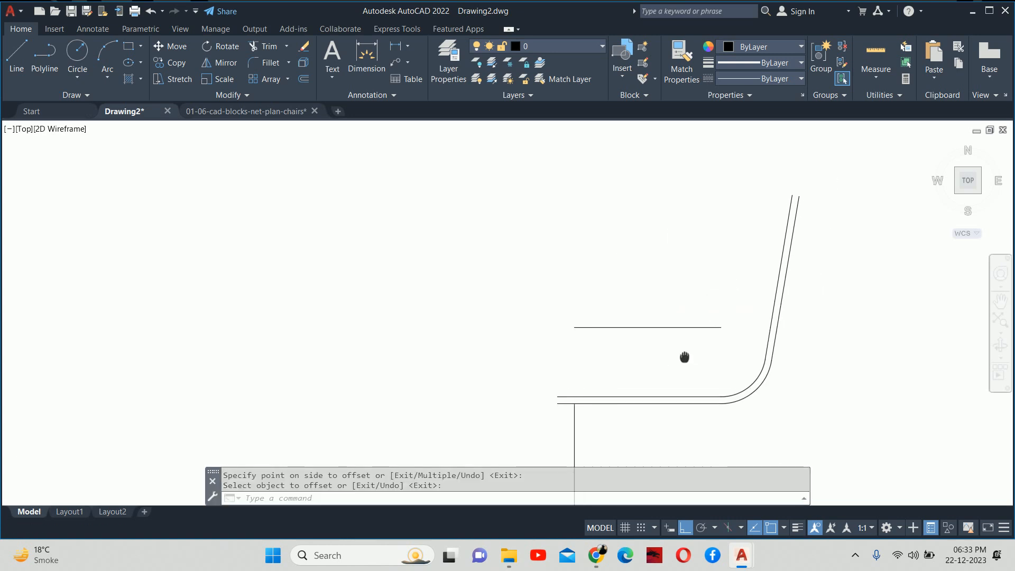
pyautogui.press('Escape')
pyautogui.press('Escape')
# - Offset the inner slanted backrest line by 100 toward the front of the chair
pyautogui.press('Return')
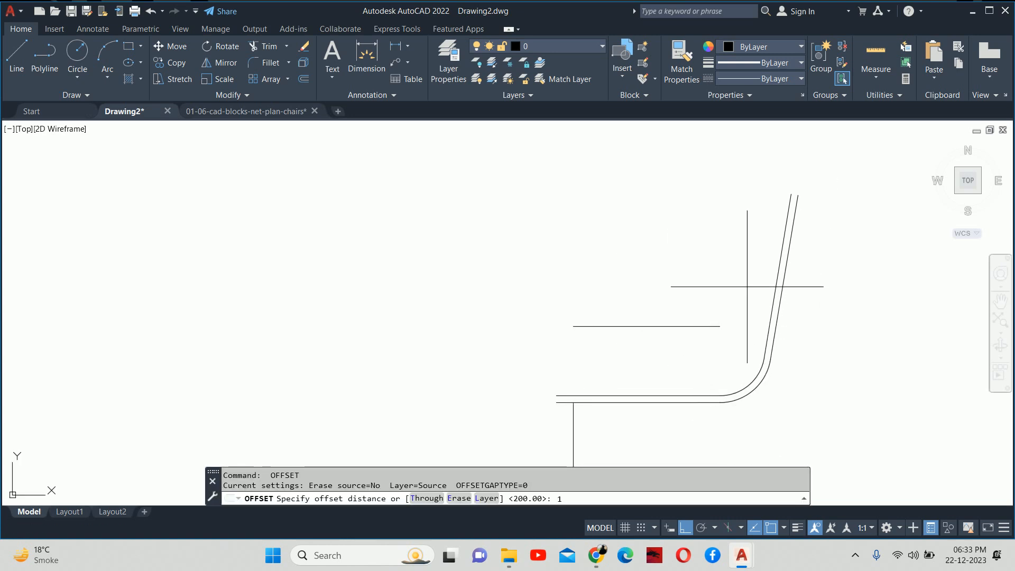
pyautogui.press('Return')
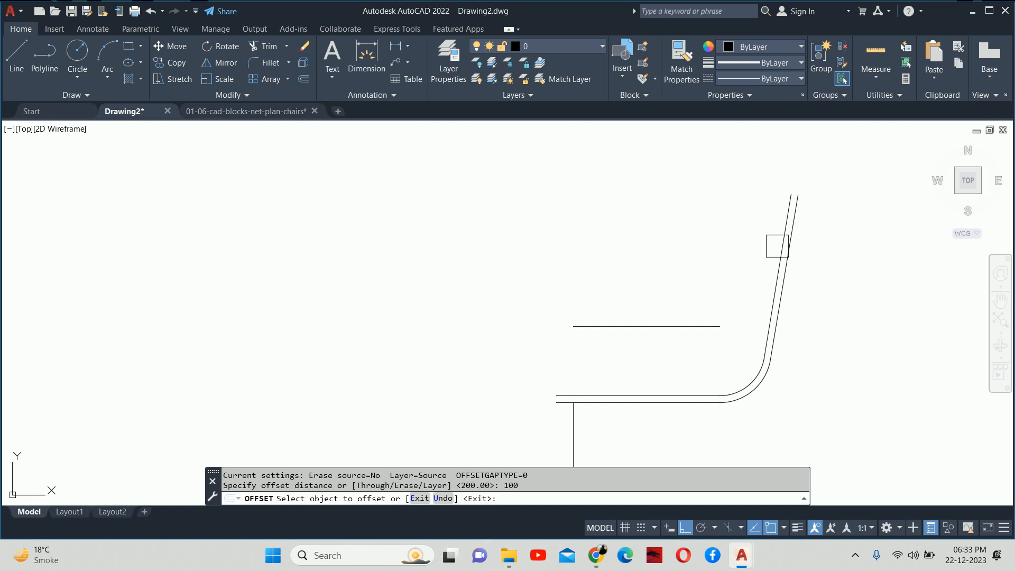
pyautogui.click(778, 246)
pyautogui.click(730, 238)
pyautogui.press('Escape')
pyautogui.press('Escape')
pyautogui.moveTo(637, 318); pyautogui.dragTo(632, 284, button='middle')
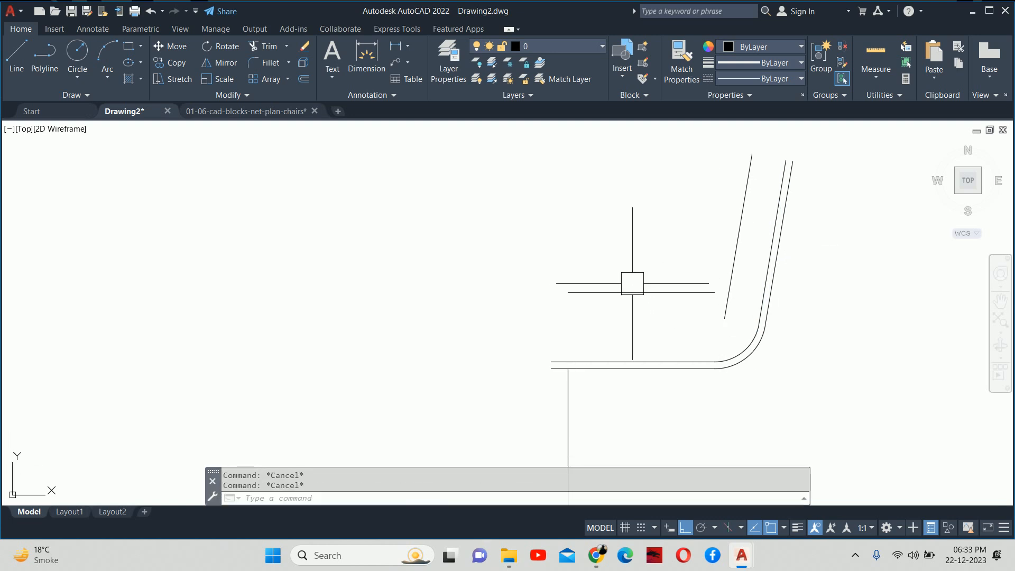
# - Close the 01-06-cad-blocks-net-plan-chairs drawing without saving its changes
pyautogui.click(242, 109)
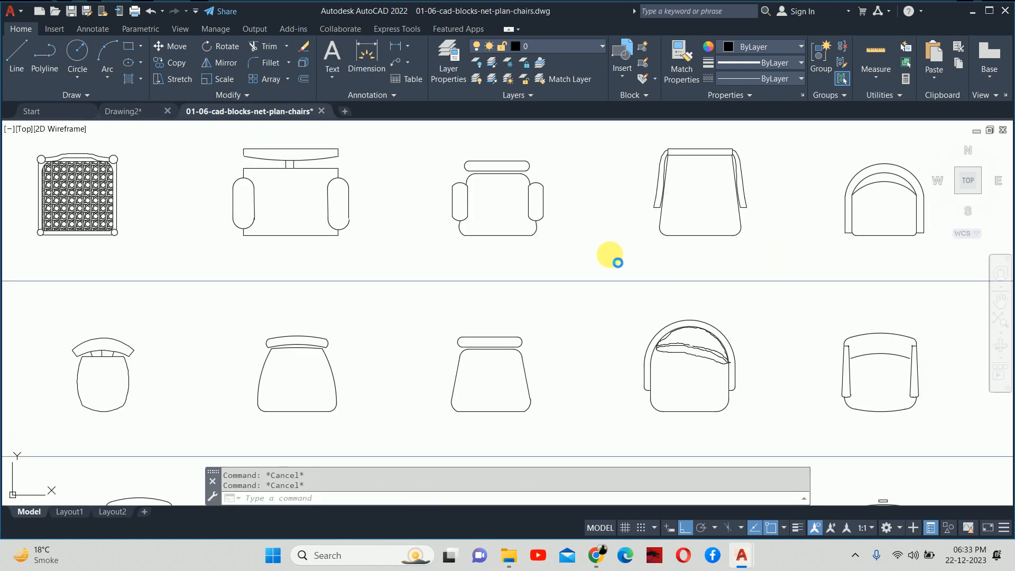
pyautogui.scroll(-6, 610, 255)
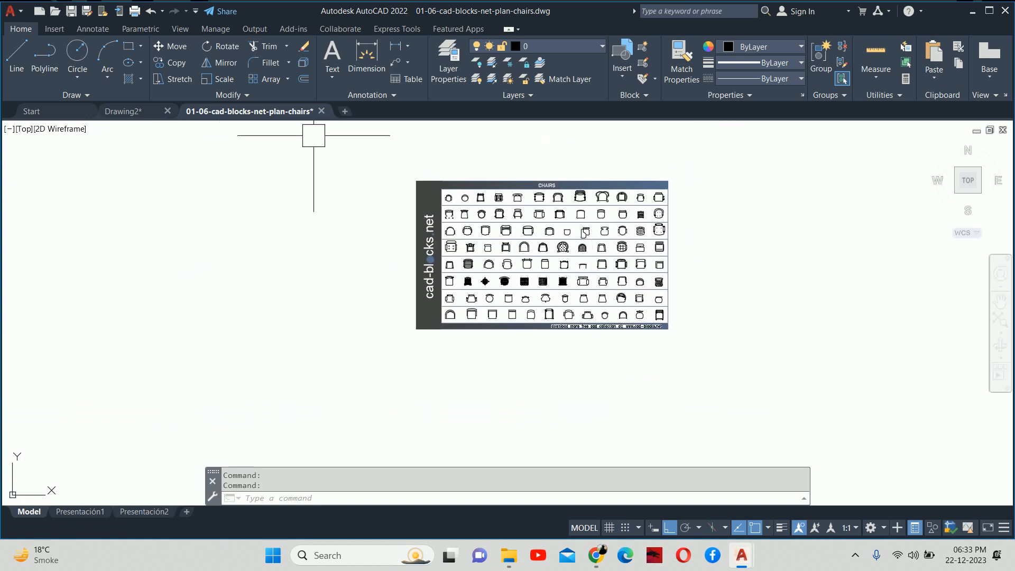
pyautogui.click(322, 113)
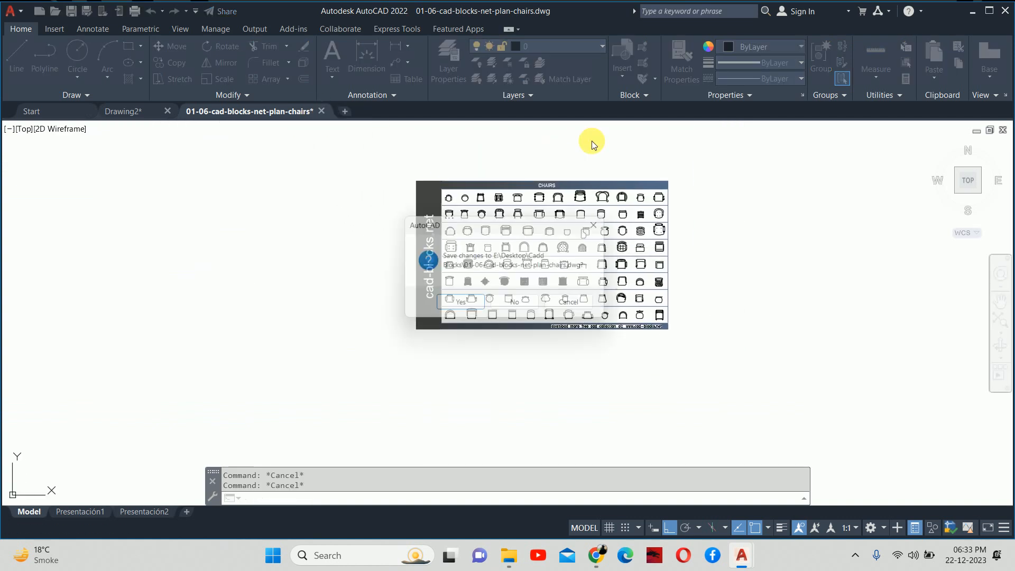
pyautogui.click(517, 312)
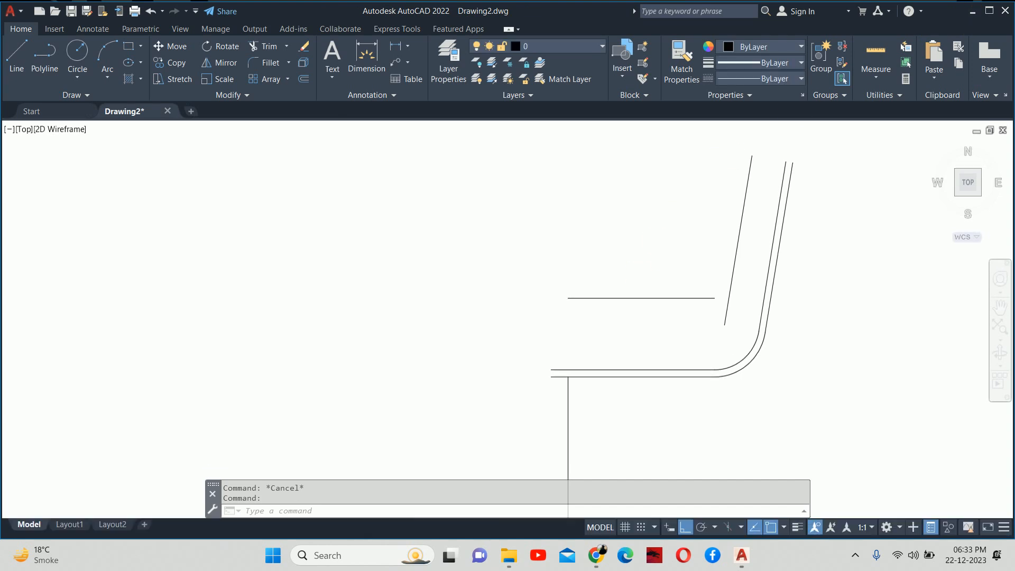
pyautogui.press('Escape')
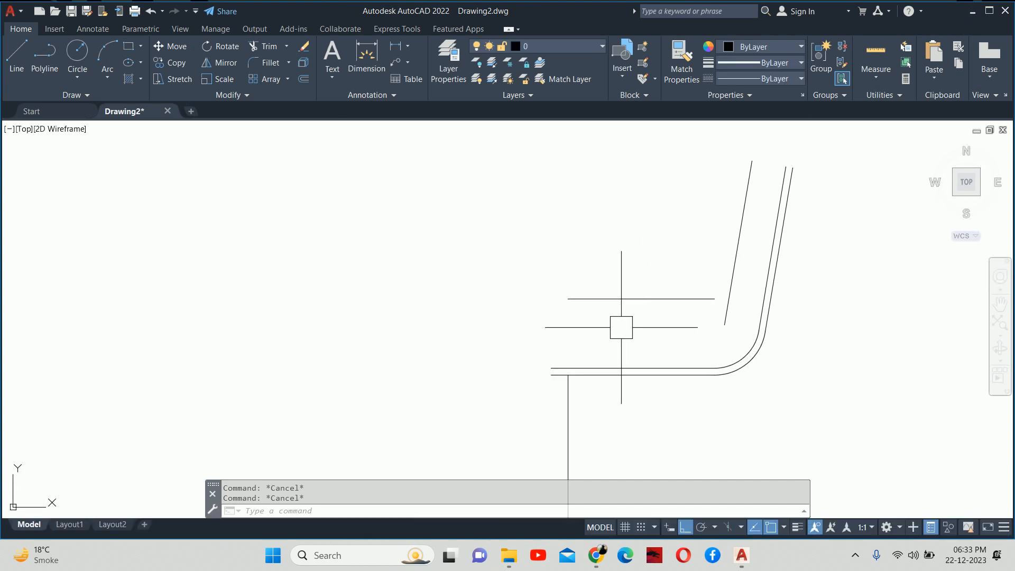
# - Draw a 50-long vertical line upward from the lower front corner of the chair seat
pyautogui.write('l')
pyautogui.press('Return')
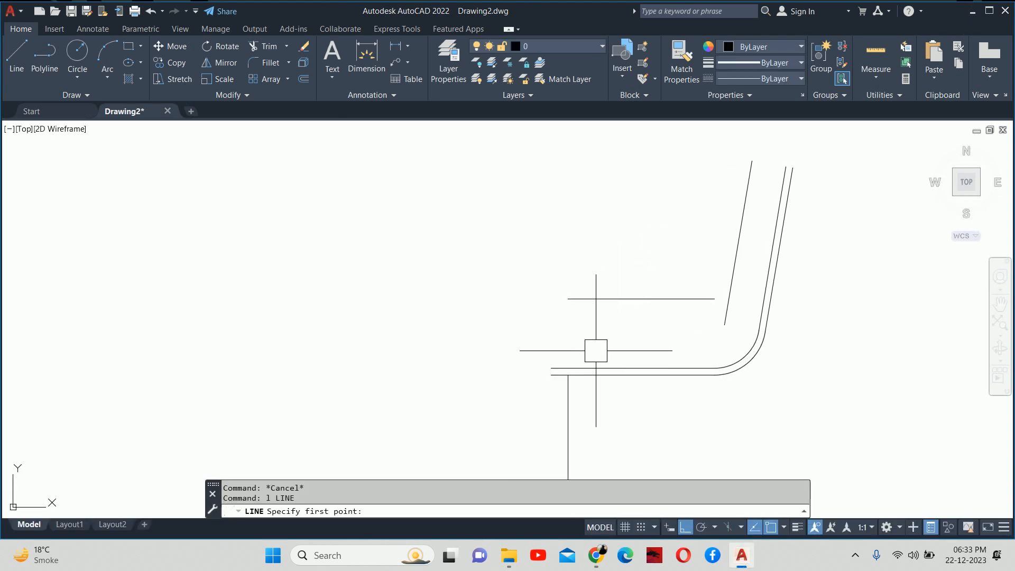
pyautogui.click(551, 375)
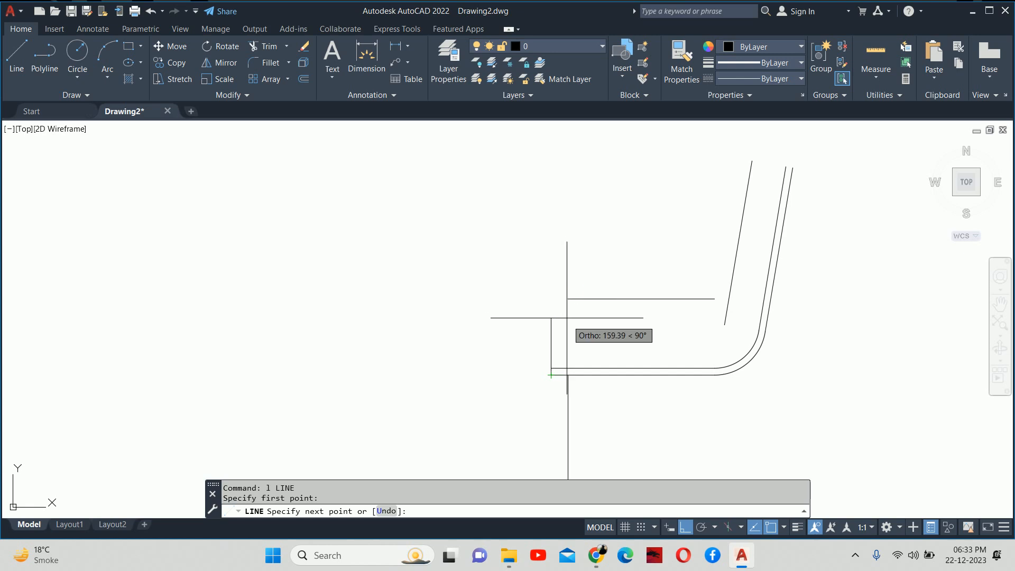
pyautogui.scroll(2, 556, 320)
pyautogui.write('5')
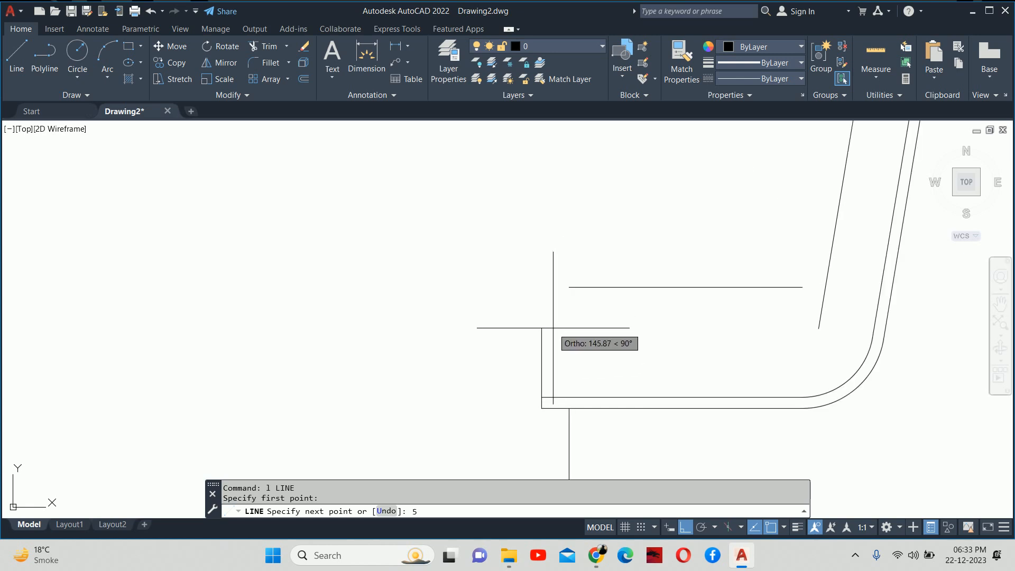
pyautogui.write('0')
pyautogui.press('Return')
pyautogui.press('Escape')
pyautogui.press('Escape')
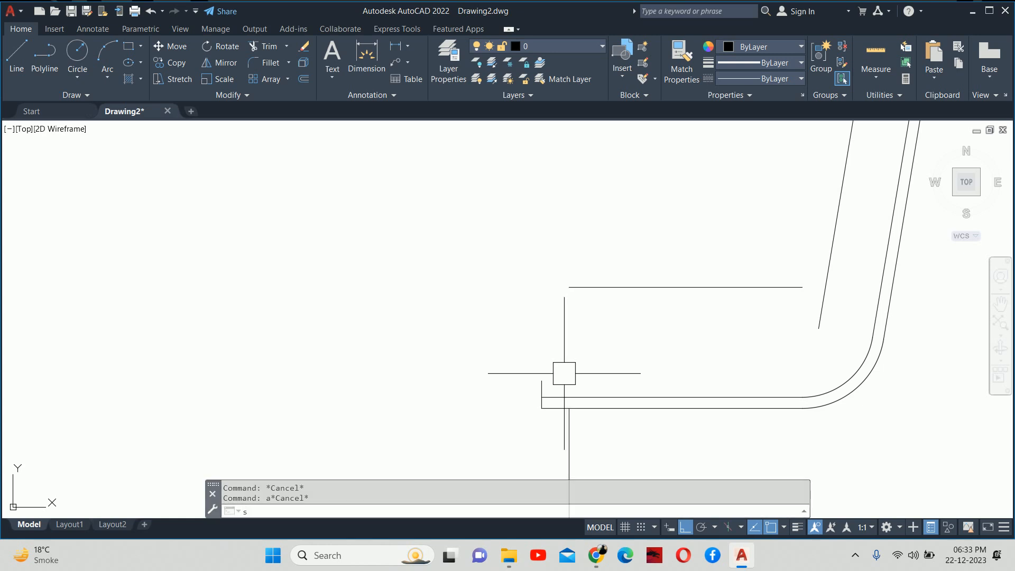
pyautogui.write('spl')
pyautogui.press('Return')
pyautogui.click(541, 378)
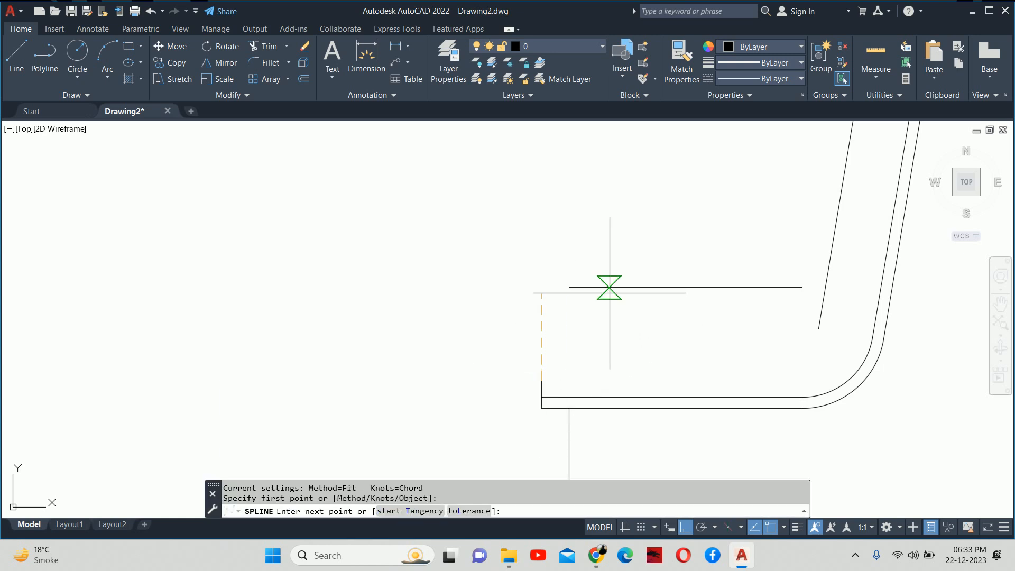
pyautogui.click(638, 288)
pyautogui.press('Escape')
# - Draw a two-point spline from the top of the short front line to the upper cushion line
pyautogui.press('Return')
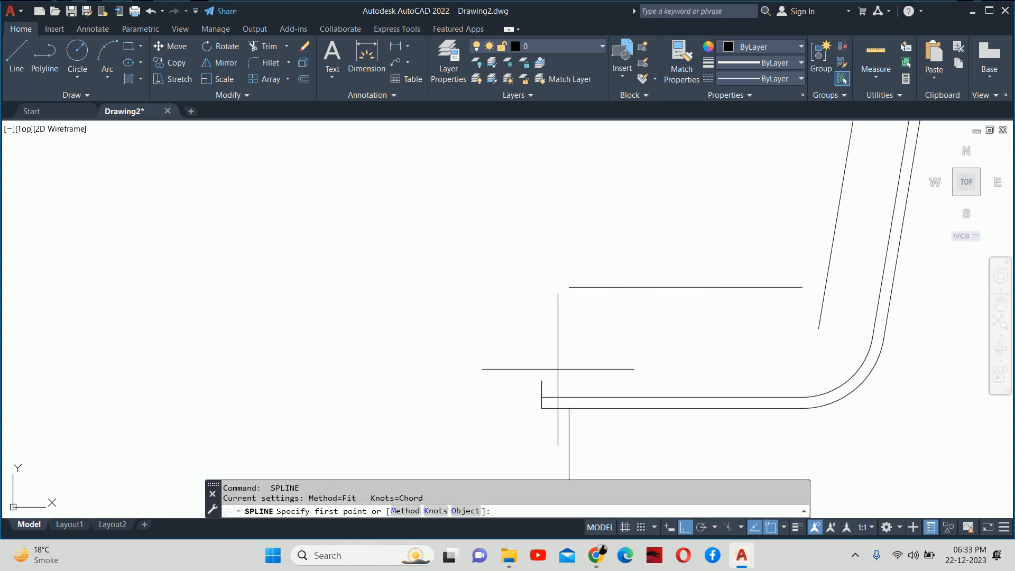
pyautogui.click(541, 381)
pyautogui.click(621, 287)
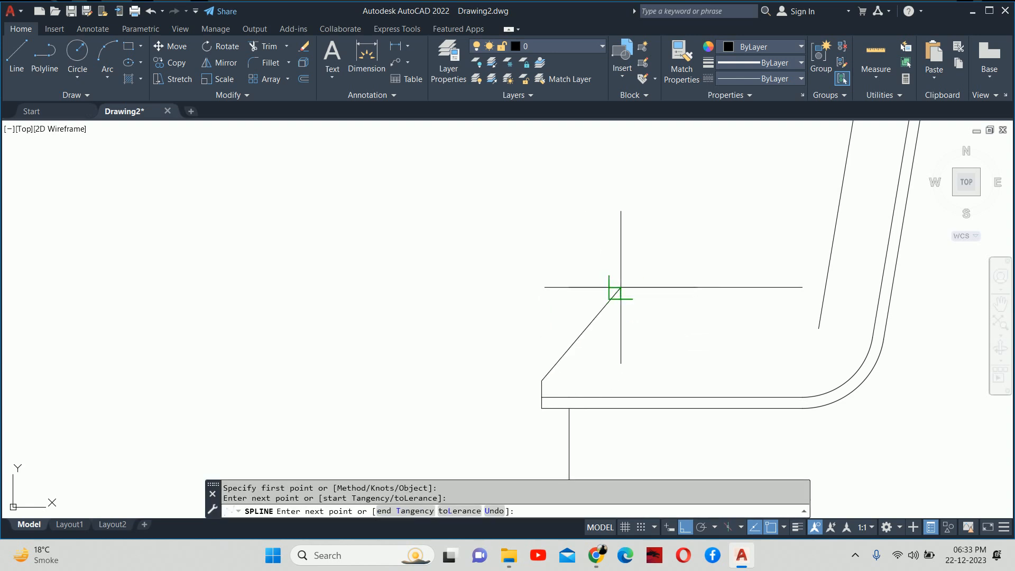
pyautogui.press('Return')
# - Show the front spline's control vertices and move the inner two above its lower end and onto the cushion line's front end, rounding the cushion front
pyautogui.click(589, 328)
pyautogui.moveTo(586, 423)
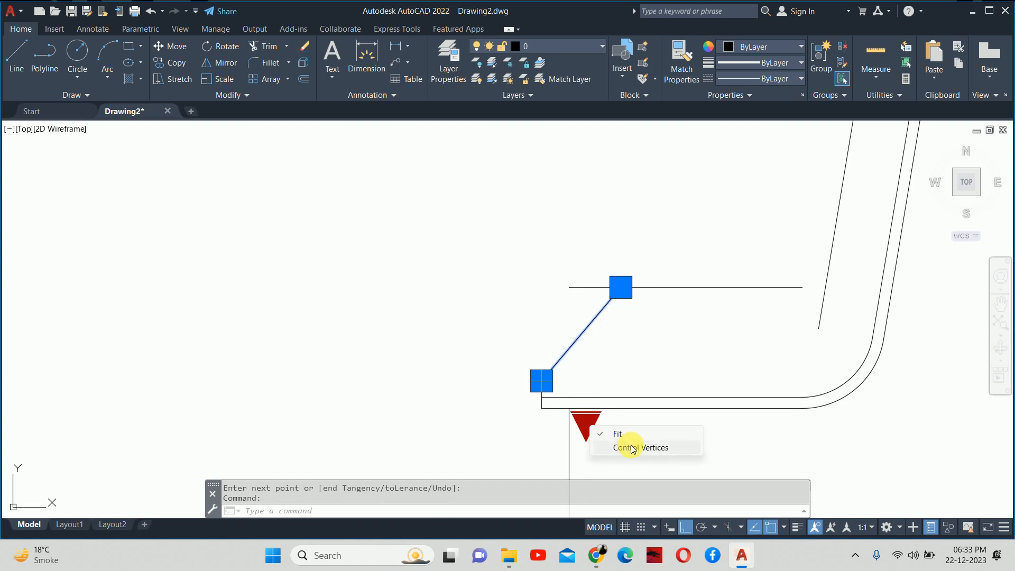
pyautogui.click(661, 448)
pyautogui.click(568, 349)
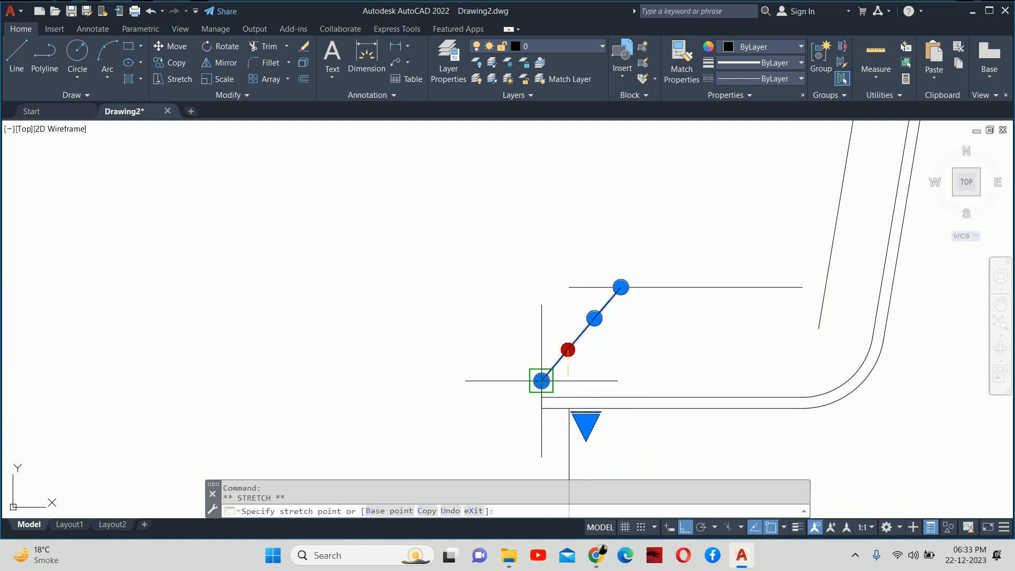
pyautogui.click(542, 349)
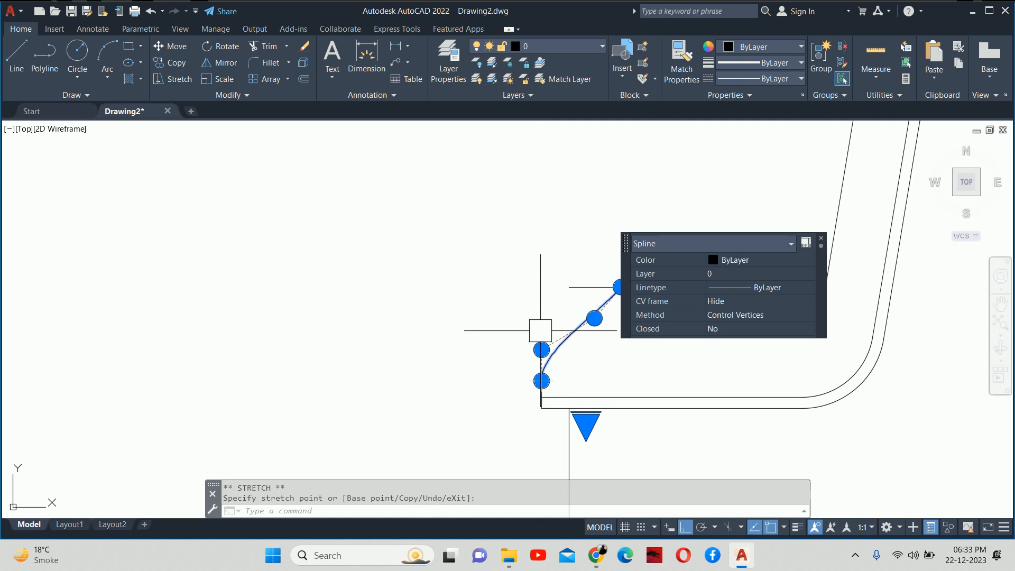
pyautogui.click(594, 319)
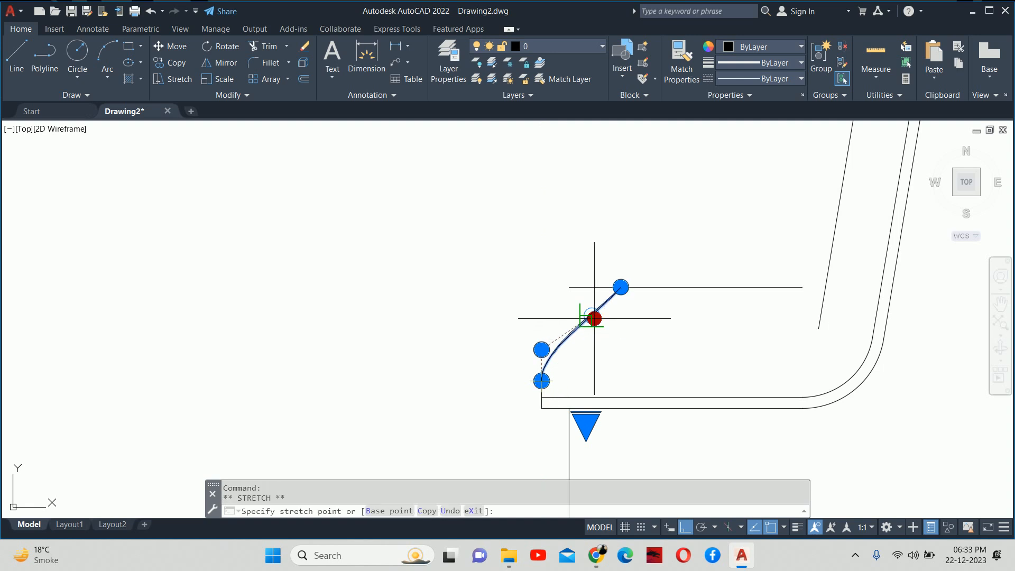
pyautogui.click(569, 287)
pyautogui.press('Escape')
pyautogui.press('Escape')
# - Fillet the upper cushion line and the front slanted backrest line with a radius of 150
pyautogui.moveTo(685, 310); pyautogui.dragTo(524, 358, button='middle')
pyautogui.moveTo(617, 343); pyautogui.dragTo(578, 369, button='middle')
pyautogui.write('f')
pyautogui.press('Return')
pyautogui.write('r')
pyautogui.press('Return')
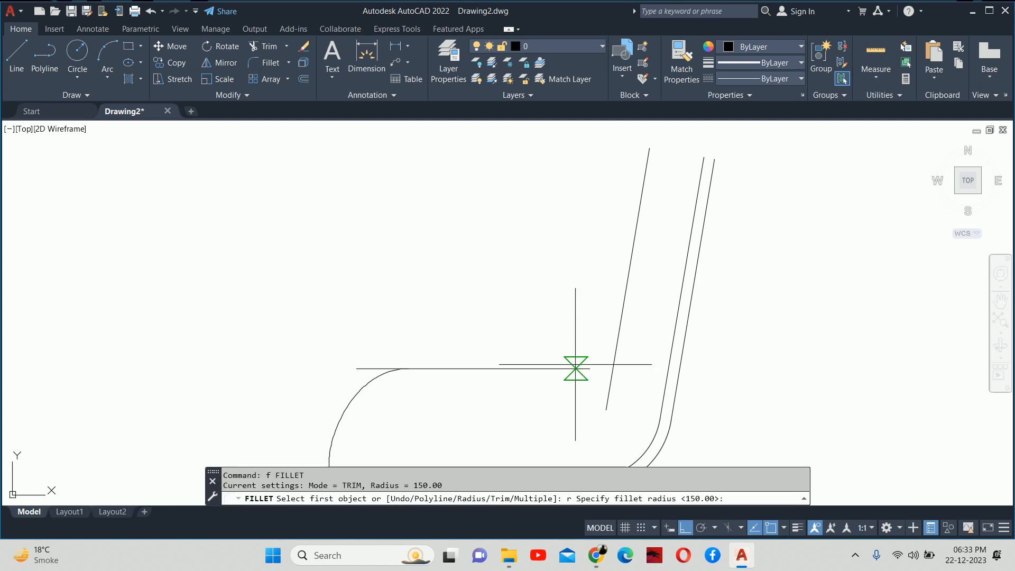
pyautogui.write('150')
pyautogui.press('Return')
pyautogui.click(555, 368)
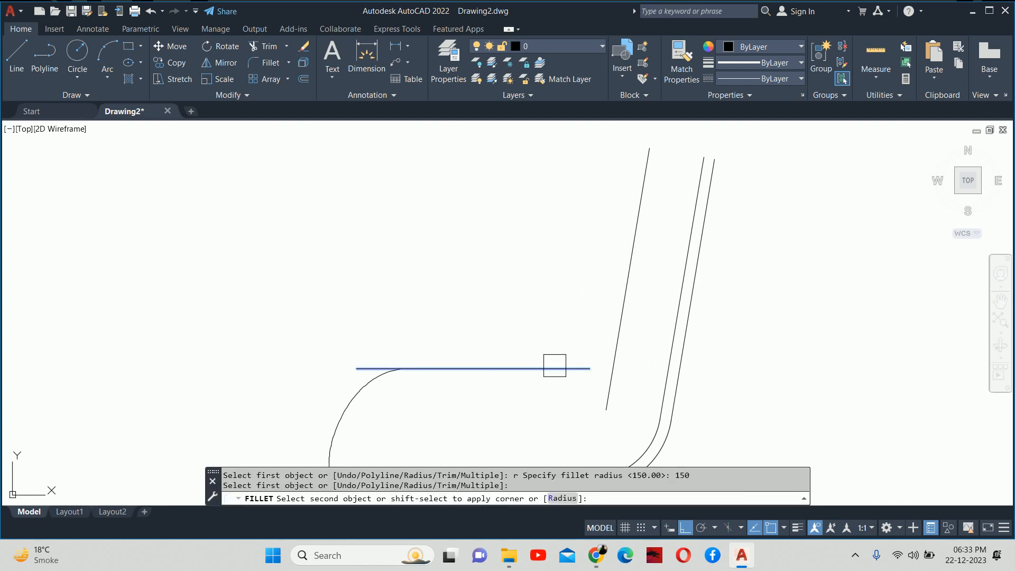
pyautogui.click(630, 331)
pyautogui.press('Escape')
pyautogui.moveTo(666, 234); pyautogui.dragTo(635, 320, button='middle')
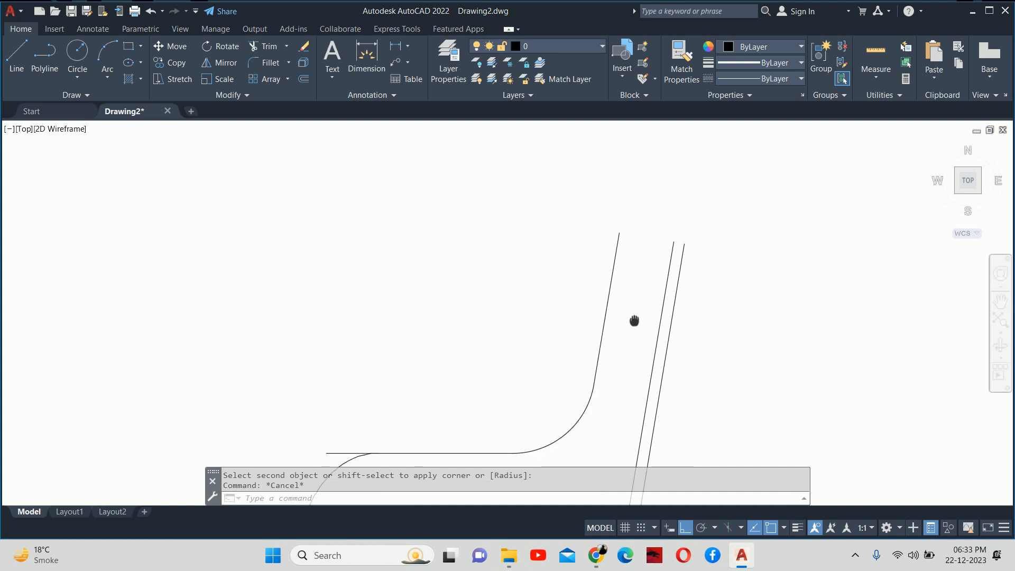
pyautogui.press('Escape')
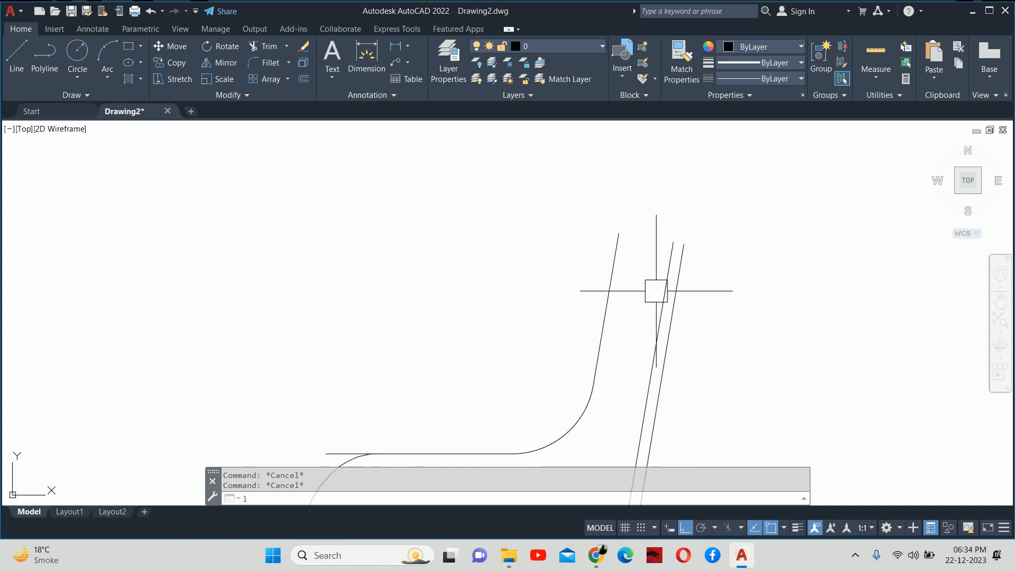
pyautogui.write('a')
pyautogui.press('Return')
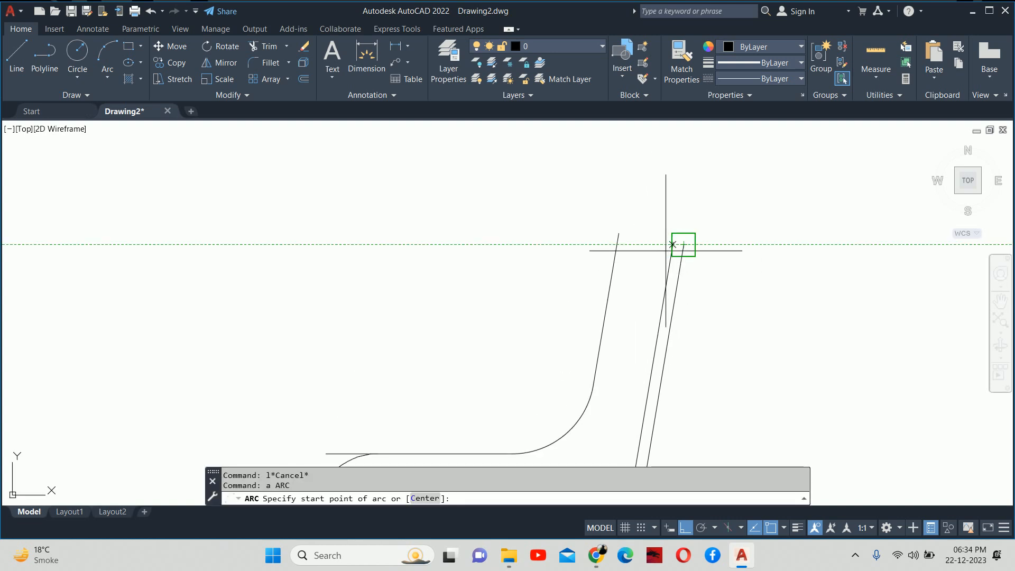
pyautogui.click(670, 247)
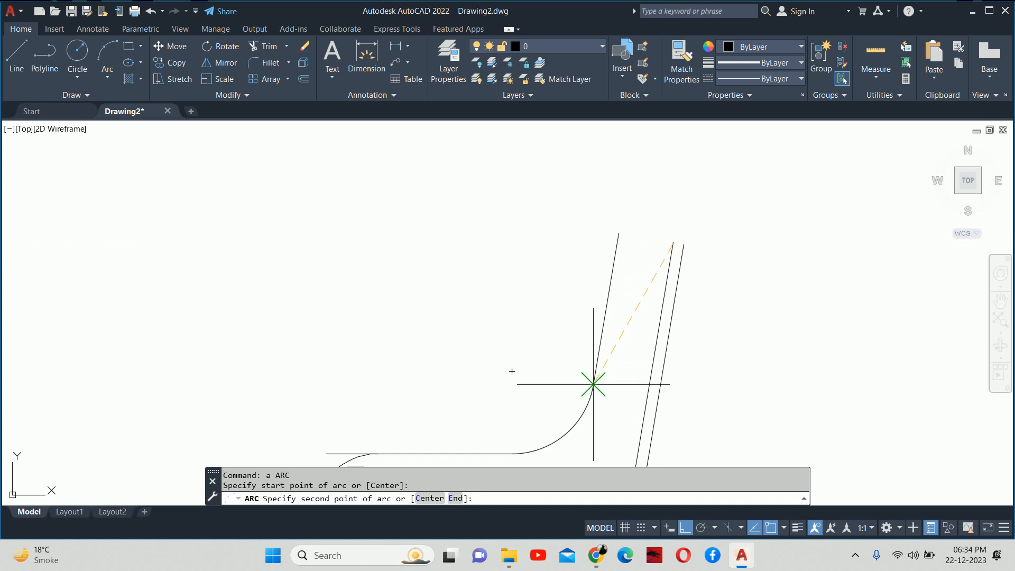
pyautogui.click(593, 384)
pyautogui.press('Escape')
pyautogui.press('Escape')
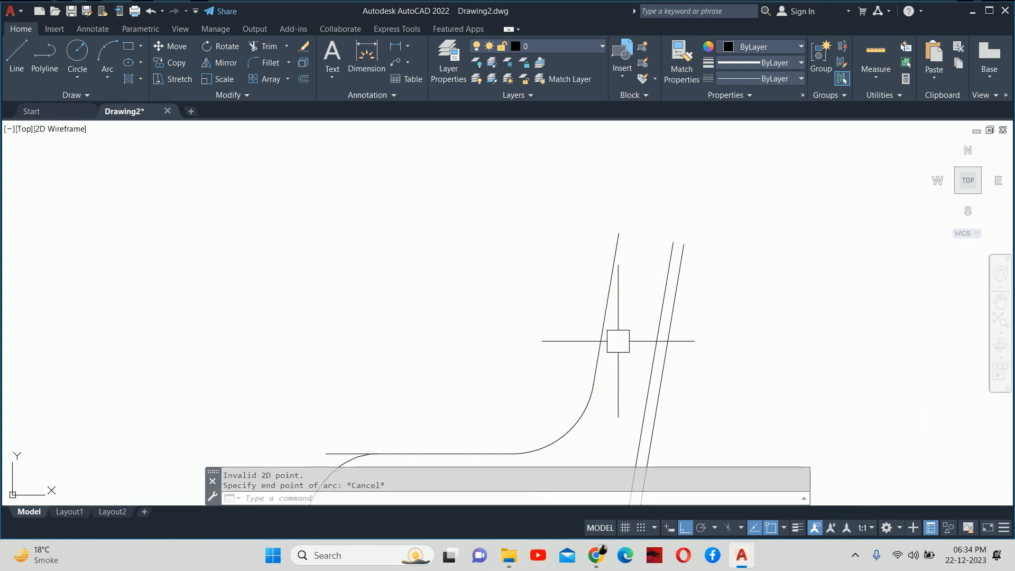
pyautogui.write('a')
pyautogui.press('Escape')
# - Draw a two-point spline from the top of the inner backrest line to the upper end of the cushion fillet
pyautogui.write('spl')
pyautogui.press('Return')
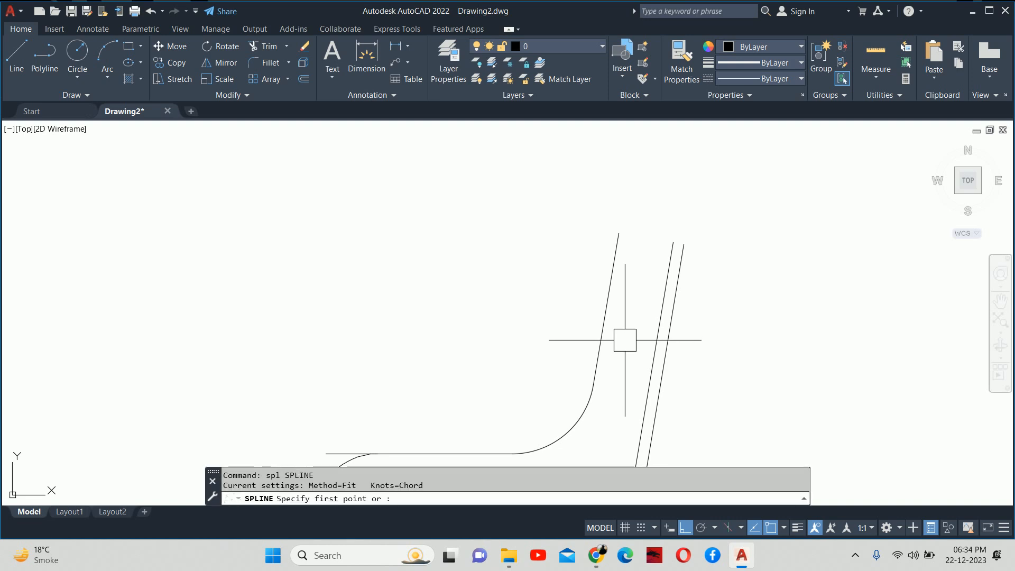
pyautogui.click(672, 243)
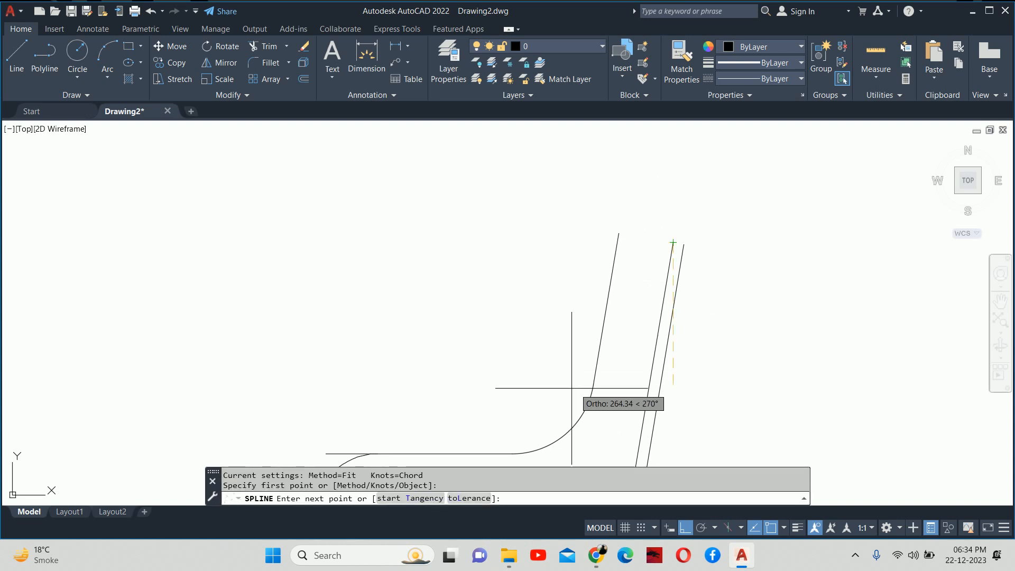
pyautogui.click(593, 385)
pyautogui.press('Return')
# - Show the backrest spline's control vertices and move the upper one level with the top end and the lower one onto the front slanted line
pyautogui.click(626, 327)
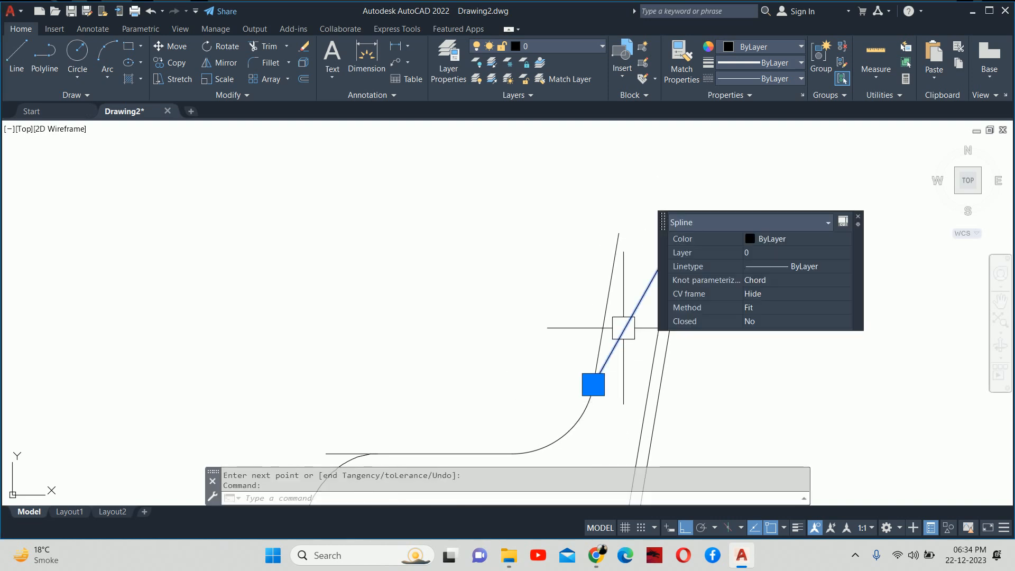
pyautogui.moveTo(624, 327); pyautogui.dragTo(475, 319, button='middle')
pyautogui.click(559, 275)
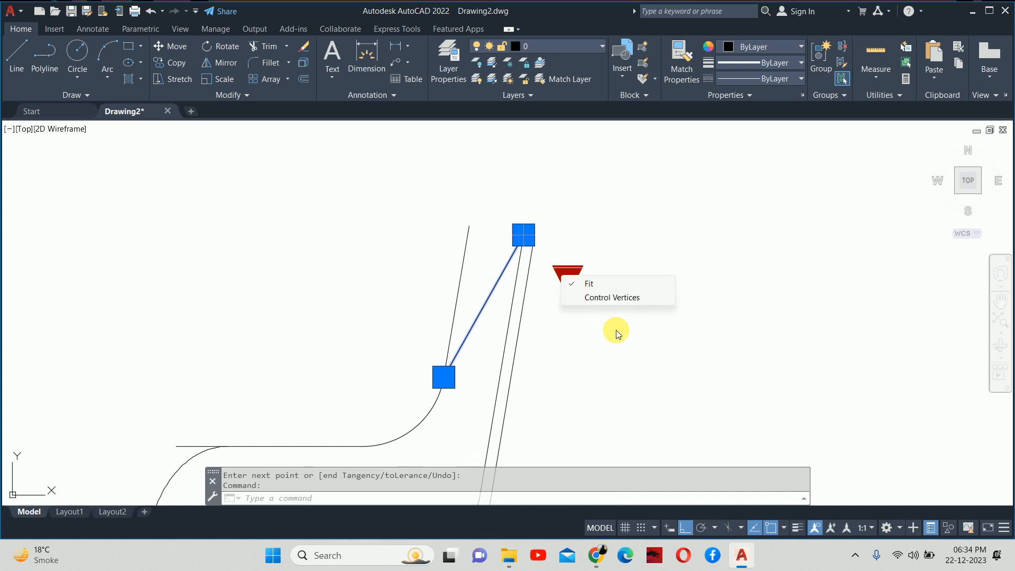
pyautogui.click(615, 299)
pyautogui.click(497, 283)
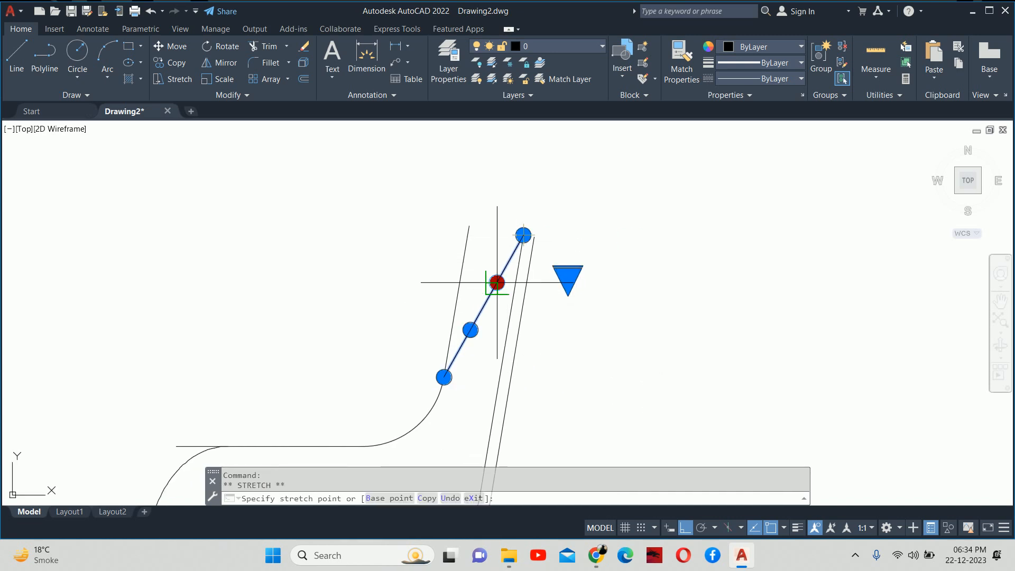
pyautogui.scroll(4, 486, 241)
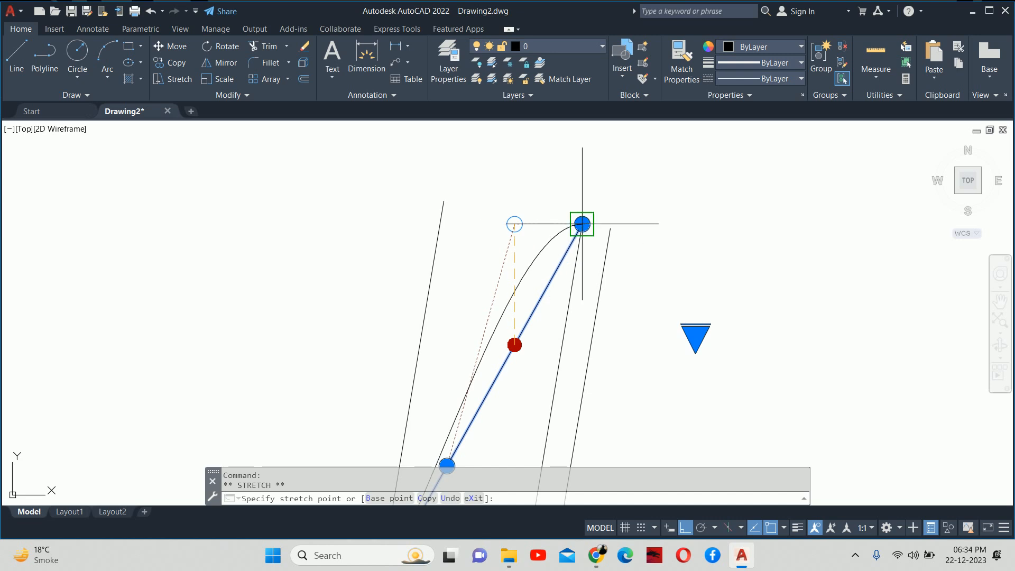
pyautogui.click(475, 221)
pyautogui.scroll(-2, 477, 325)
pyautogui.moveTo(478, 325); pyautogui.dragTo(467, 225, button='middle')
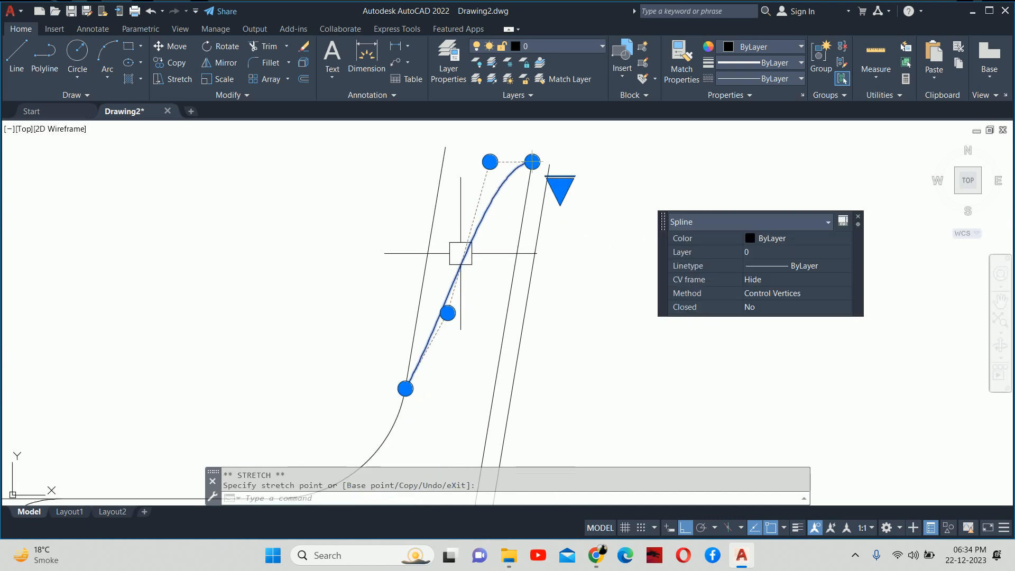
pyautogui.click(448, 313)
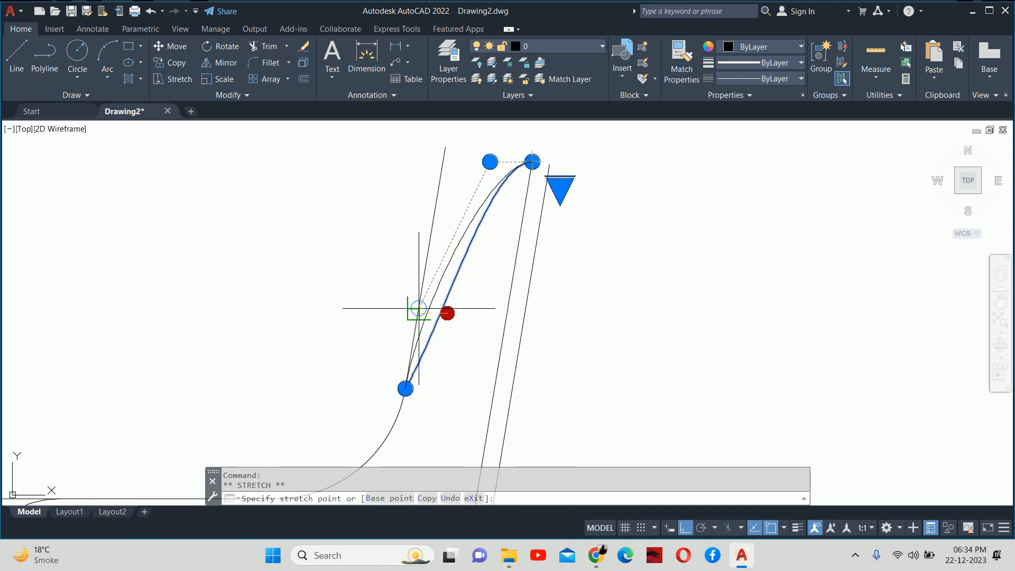
pyautogui.click(419, 308)
pyautogui.press('Escape')
# - Delete the straight slanted line in front of the backrest spline
pyautogui.click(439, 200)
pyautogui.scroll(-4, 442, 201)
pyautogui.press('Delete')
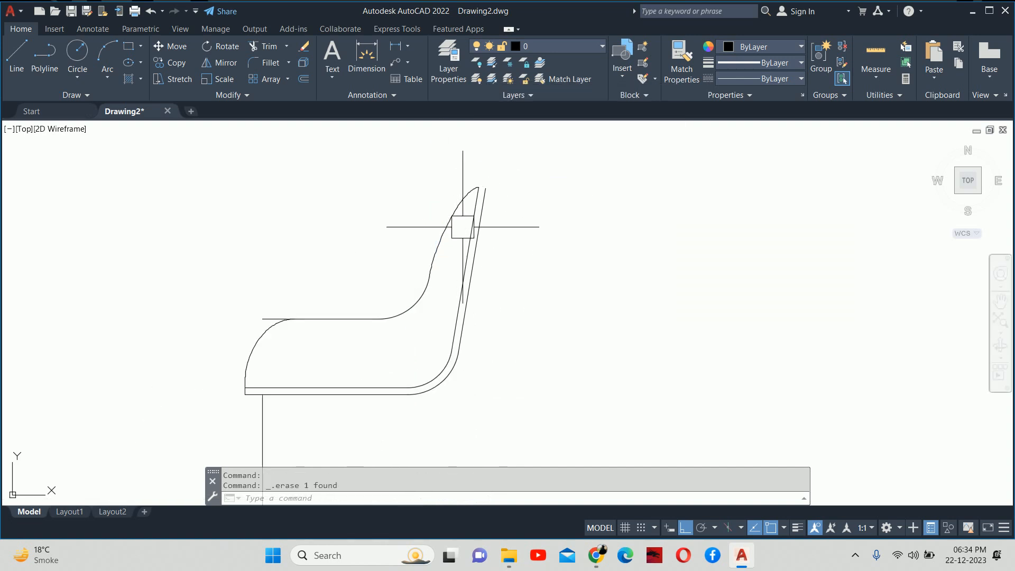
# - Trim the upper cushion line's excess in front of the rounded front edge
pyautogui.moveTo(477, 263); pyautogui.dragTo(504, 341, button='middle')
pyautogui.scroll(2, 286, 407)
pyautogui.press('Escape')
pyautogui.press('Escape')
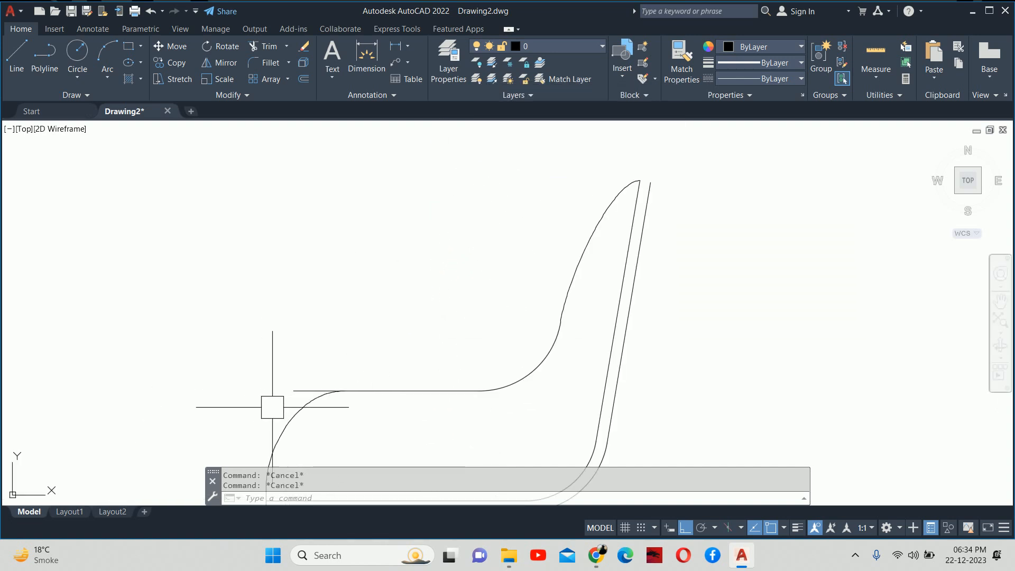
pyautogui.write('tr')
pyautogui.press('Return')
pyautogui.click(289, 387)
pyautogui.press('Return')
pyautogui.scroll(-4, 380, 355)
pyautogui.moveTo(419, 326); pyautogui.dragTo(366, 348, button='middle')
pyautogui.scroll(2, 366, 349)
pyautogui.press('Escape')
pyautogui.press('Escape')
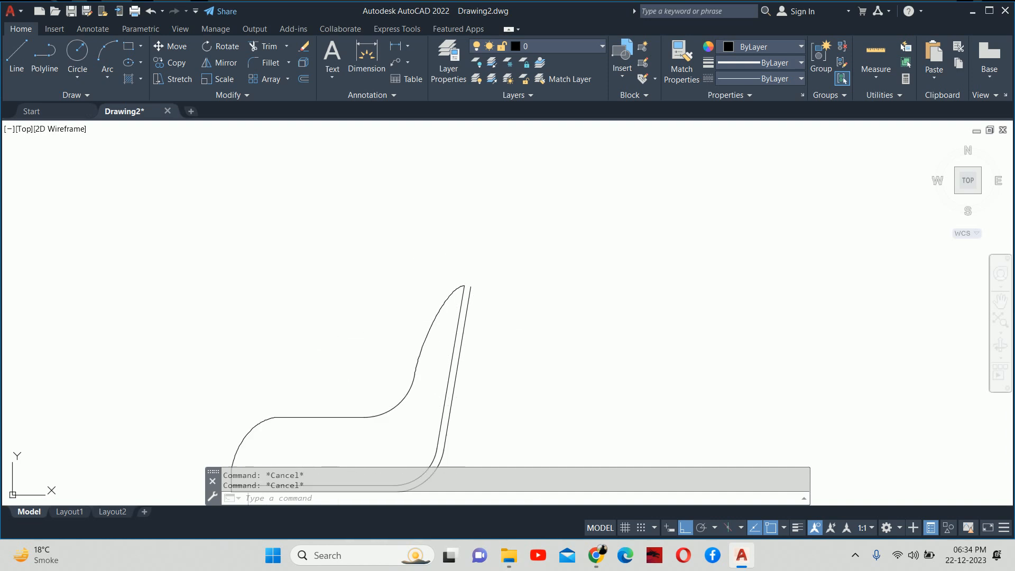
# - Draw a short line joining the upper ends of the two slanted backrest shell lines
pyautogui.scroll(2, 494, 297)
pyautogui.write('l')
pyautogui.press('Return')
pyautogui.scroll(2, 431, 276)
pyautogui.click(436, 263)
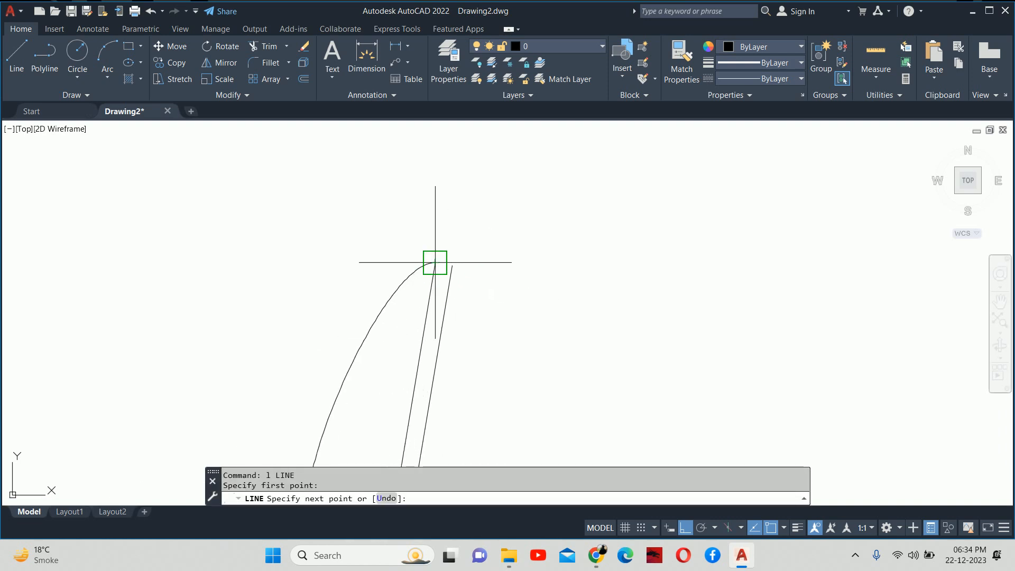
pyautogui.click(452, 265)
pyautogui.press('Escape')
pyautogui.press('Escape')
pyautogui.scroll(-5, 566, 277)
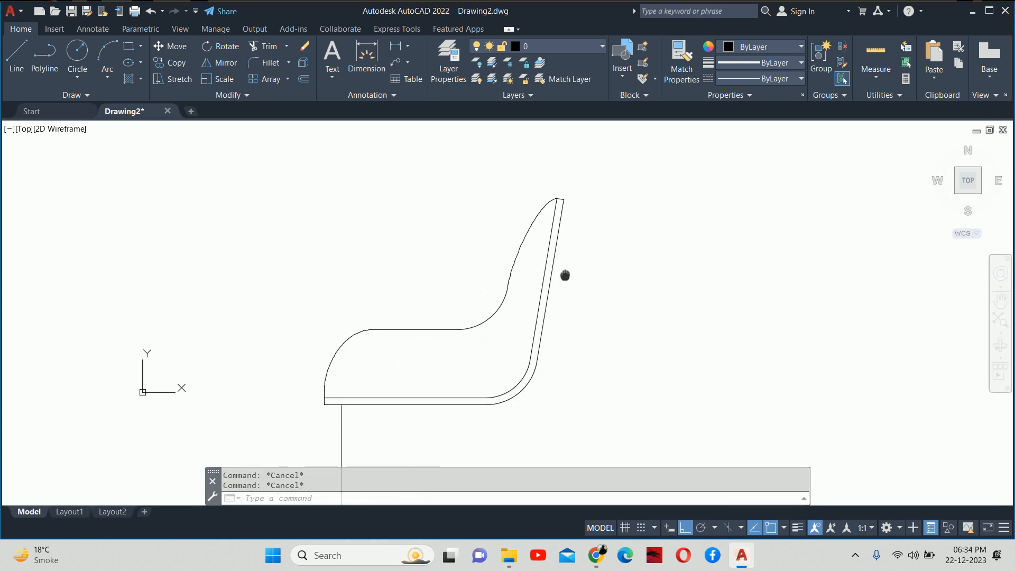
pyautogui.scroll(4, 566, 281)
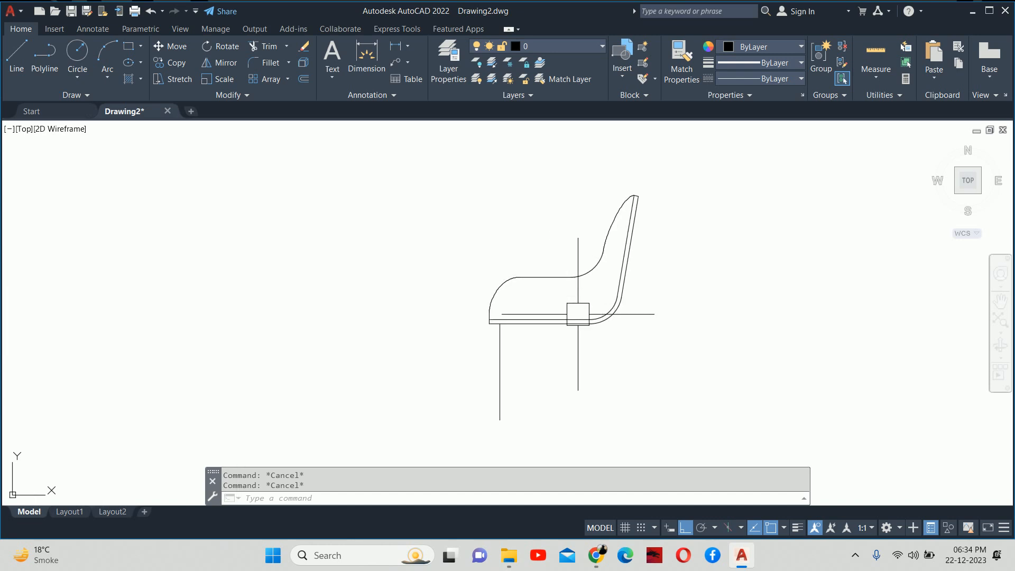
pyautogui.press('Return')
pyautogui.press('Escape')
pyautogui.press('Escape')
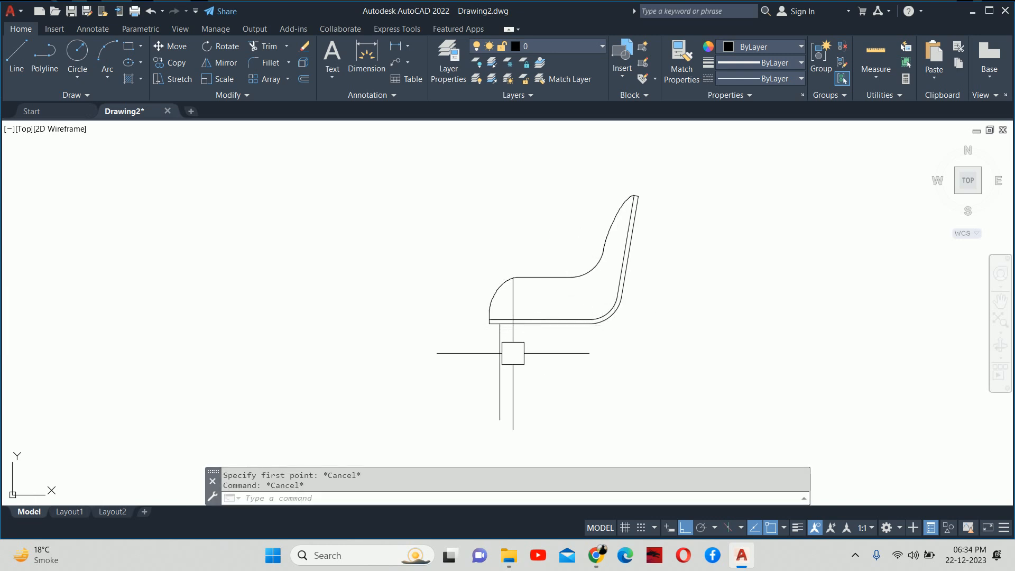
pyautogui.write('o')
pyautogui.press('Return')
pyautogui.write('50')
pyautogui.press('Return')
pyautogui.click(498, 357)
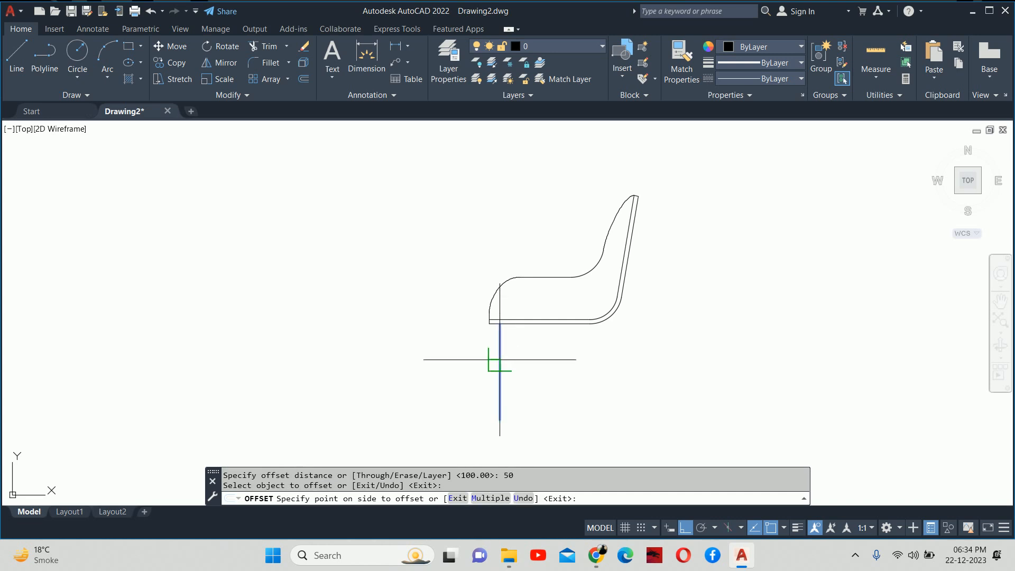
pyautogui.press('Escape')
pyautogui.press('Escape')
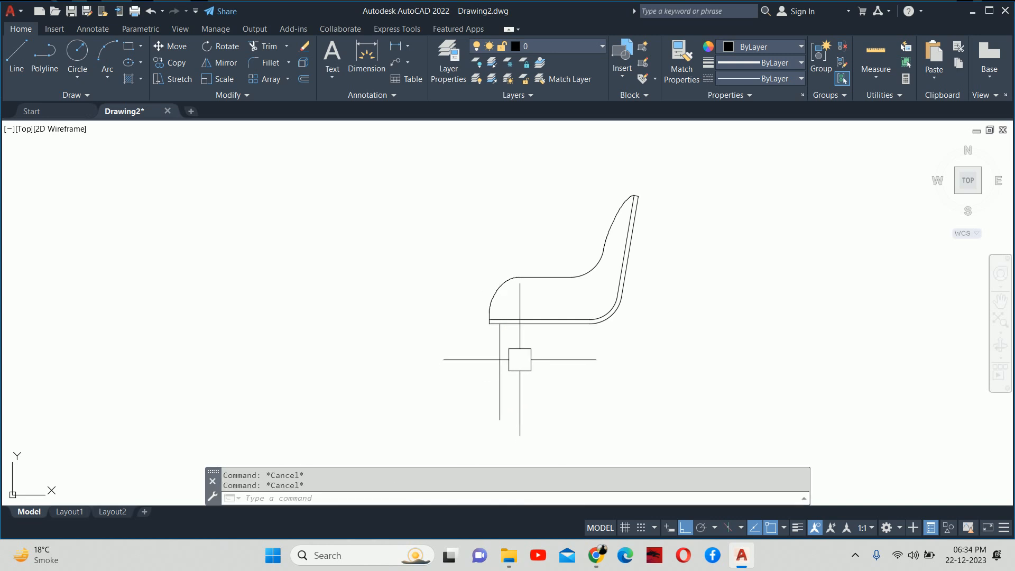
# - Offset the vertical leg line under the seat by 75 to both sides
pyautogui.write('o')
pyautogui.press('Return')
pyautogui.write('75')
pyautogui.press('Return')
pyautogui.click(499, 359)
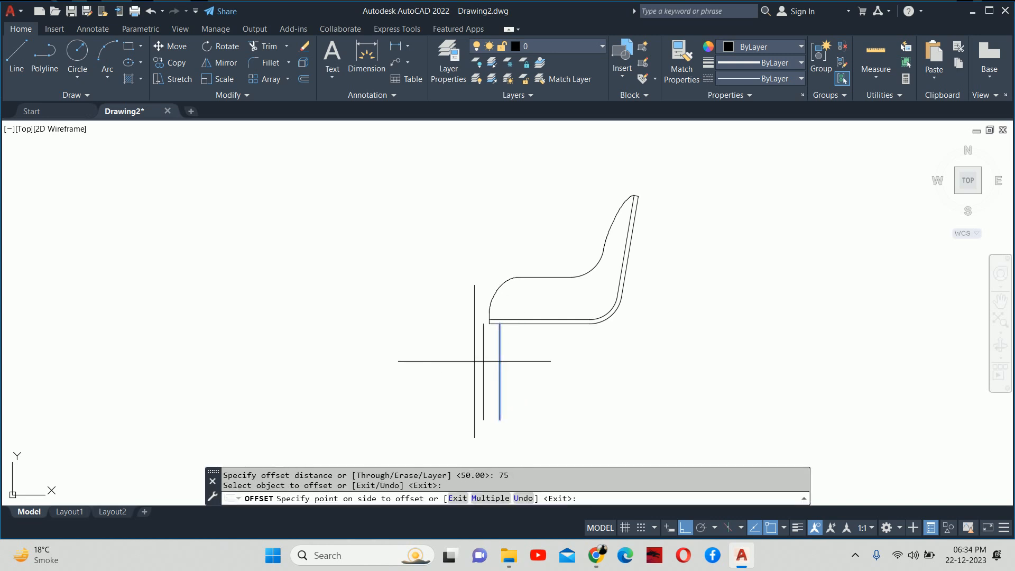
pyautogui.click(465, 358)
pyautogui.click(499, 359)
pyautogui.click(521, 353)
pyautogui.press('Escape')
pyautogui.press('Escape')
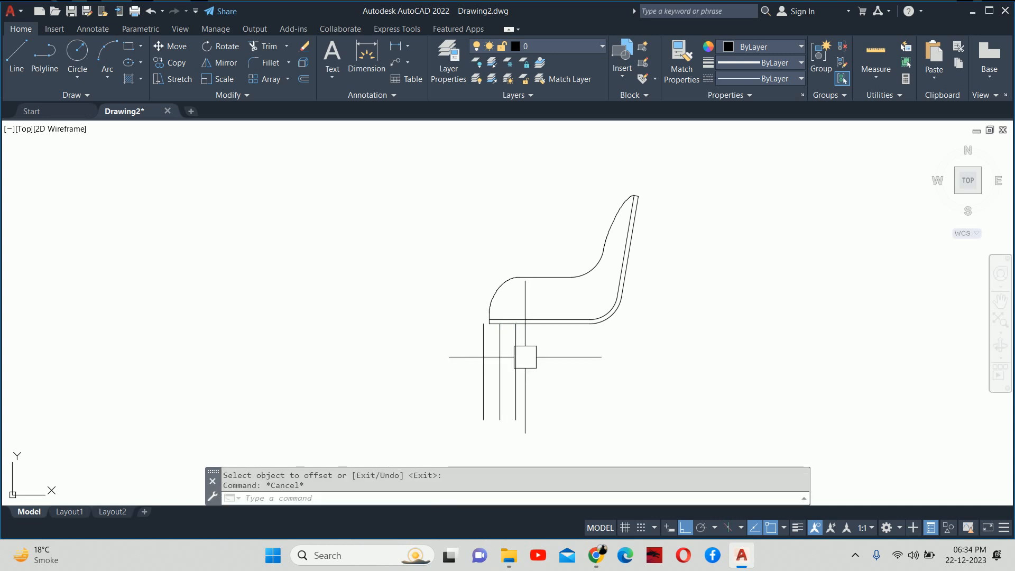
# - Draw a slanted line from the lower end of the front offset line up to the seat shell
pyautogui.write('l')
pyautogui.press('Return')
pyautogui.click(484, 420)
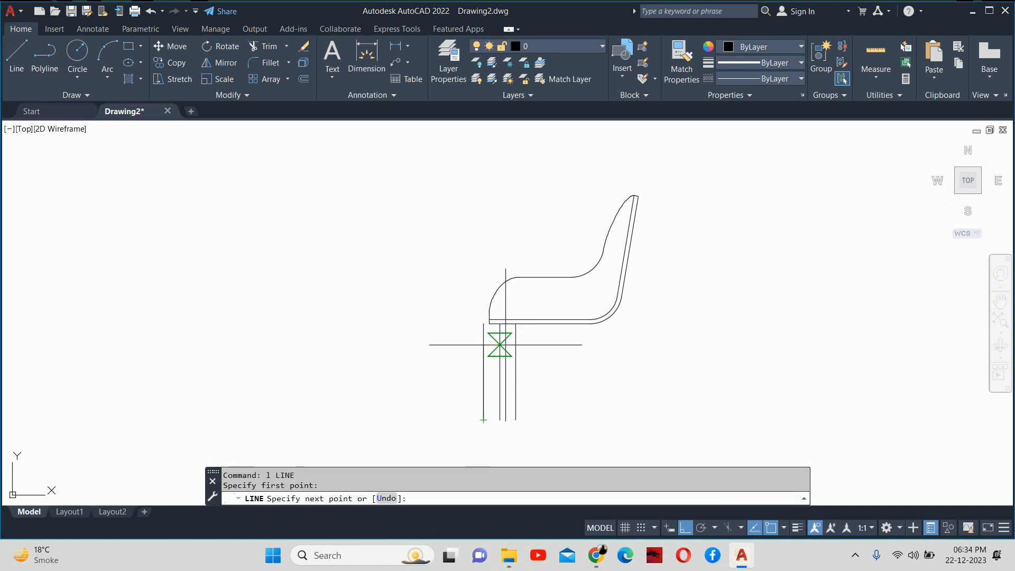
pyautogui.scroll(5, 510, 328)
pyautogui.press('Escape')
pyautogui.press('Escape')
# - Stretch the slanted line's upper end to where the rear offset line meets the seat's underside
pyautogui.click(512, 345)
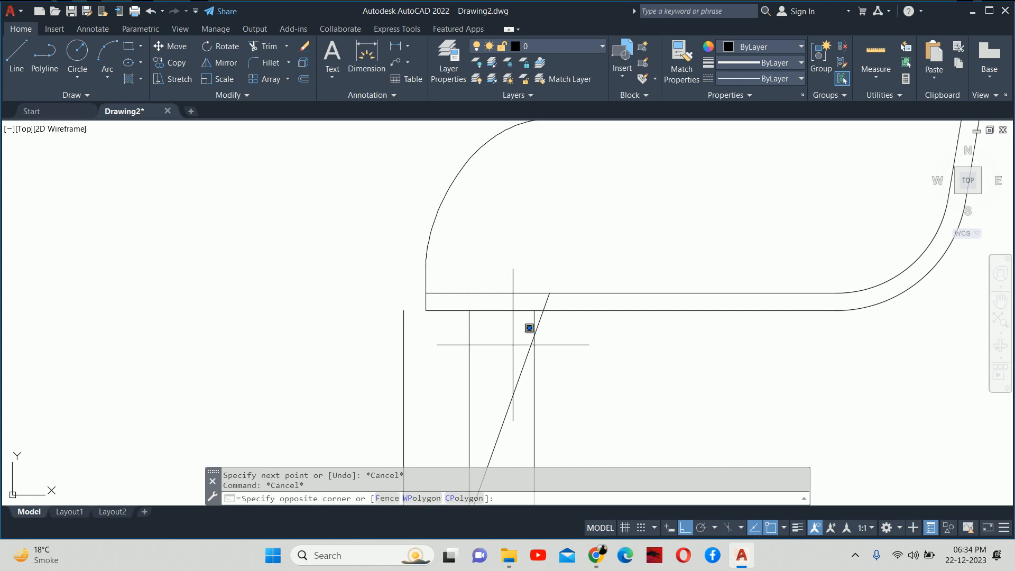
pyautogui.press('Escape')
pyautogui.press('Escape')
pyautogui.click(509, 373)
pyautogui.moveTo(514, 313); pyautogui.dragTo(392, 285, button='middle')
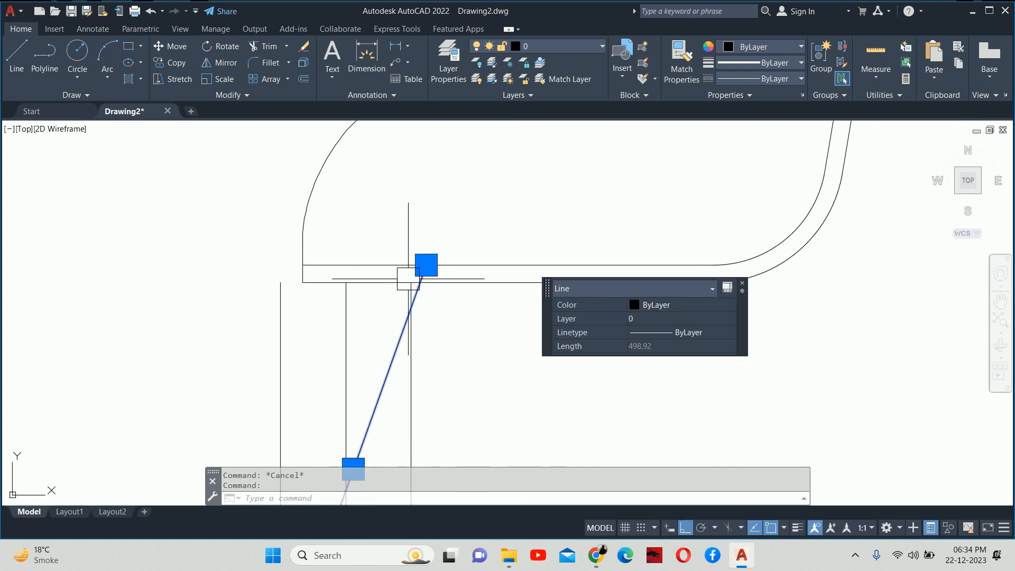
pyautogui.click(423, 265)
pyautogui.press('Escape')
pyautogui.press('Escape')
# - Delete the three vertical construction lines, leaving only the slanted leg line
pyautogui.scroll(-2, 418, 317)
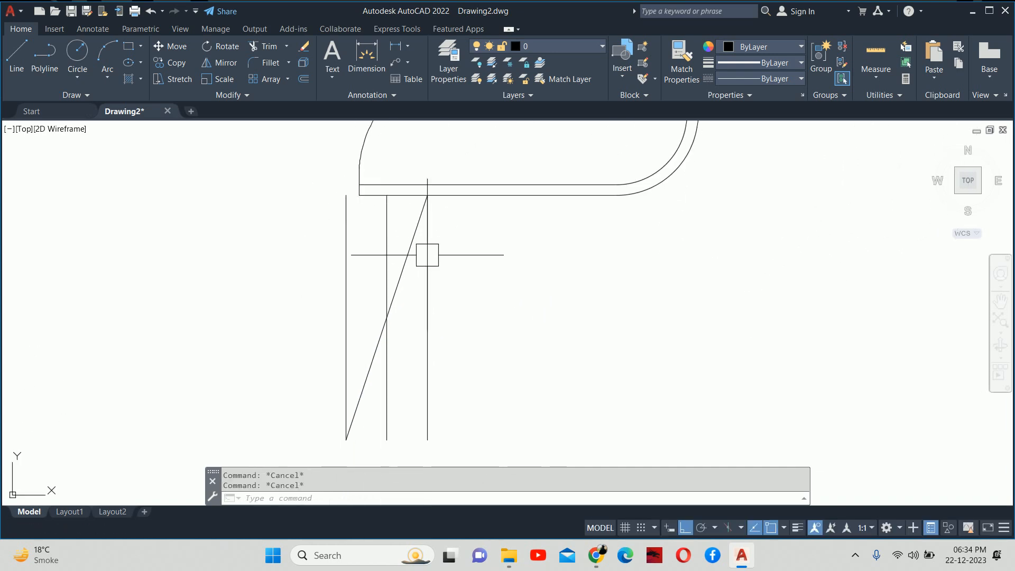
pyautogui.click(427, 320)
pyautogui.click(387, 253)
pyautogui.press('Delete')
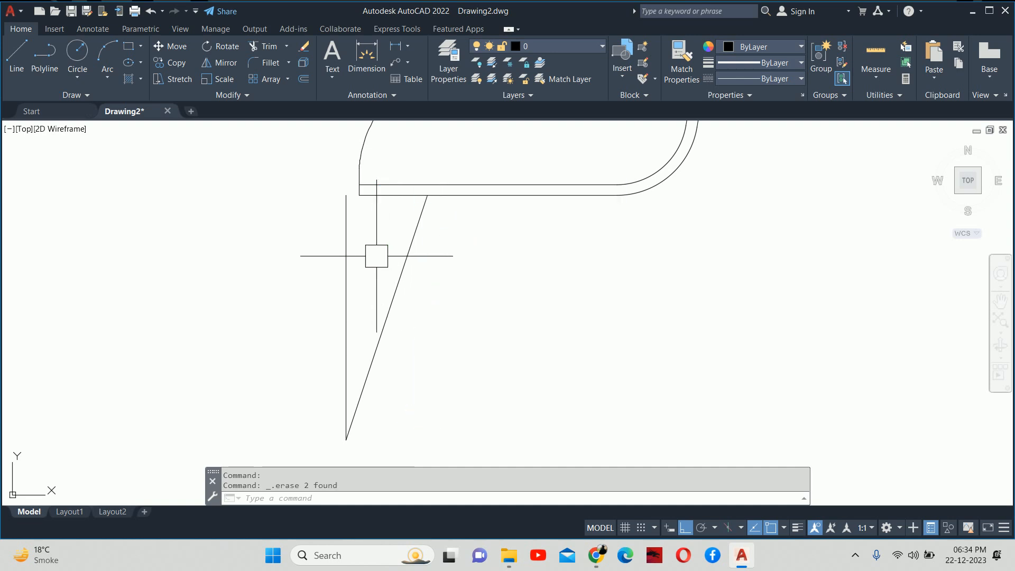
pyautogui.click(342, 280)
pyautogui.press('Delete')
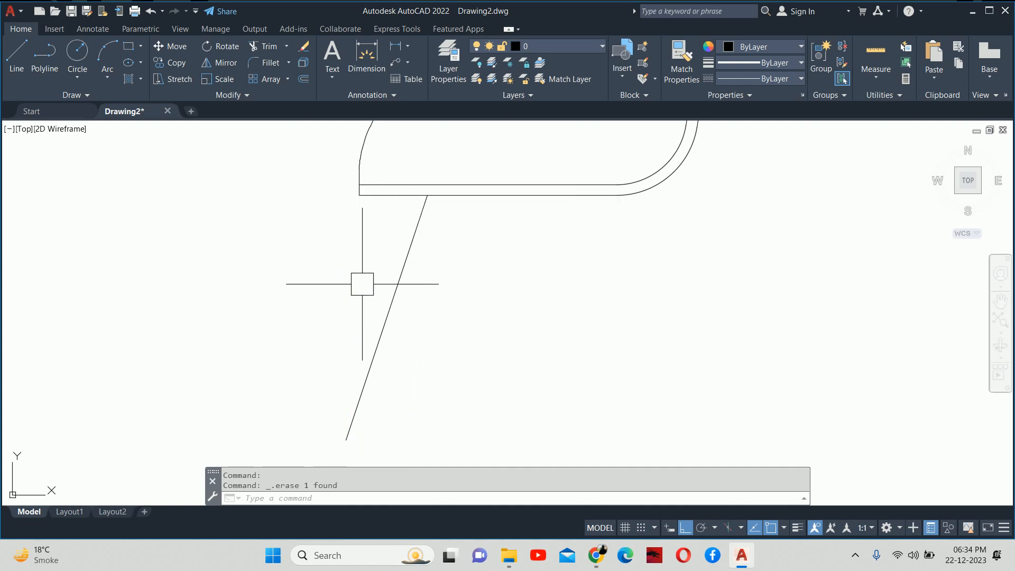
# - Offset the slanted leg line by 20 toward the rear of the chair
pyautogui.write('o')
pyautogui.press('Return')
pyautogui.write('2')
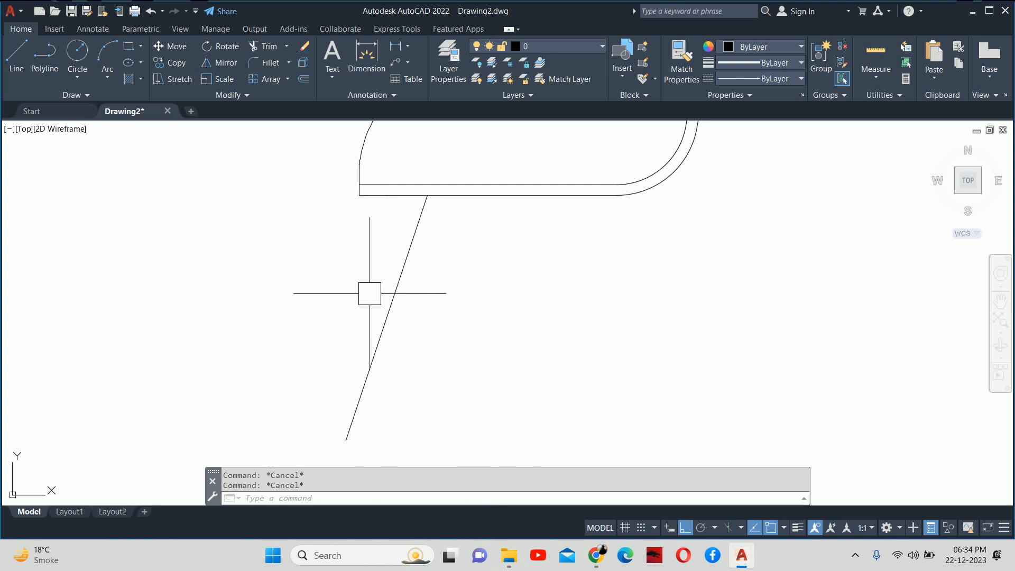
pyautogui.write('0')
pyautogui.press('Return')
pyautogui.click(396, 281)
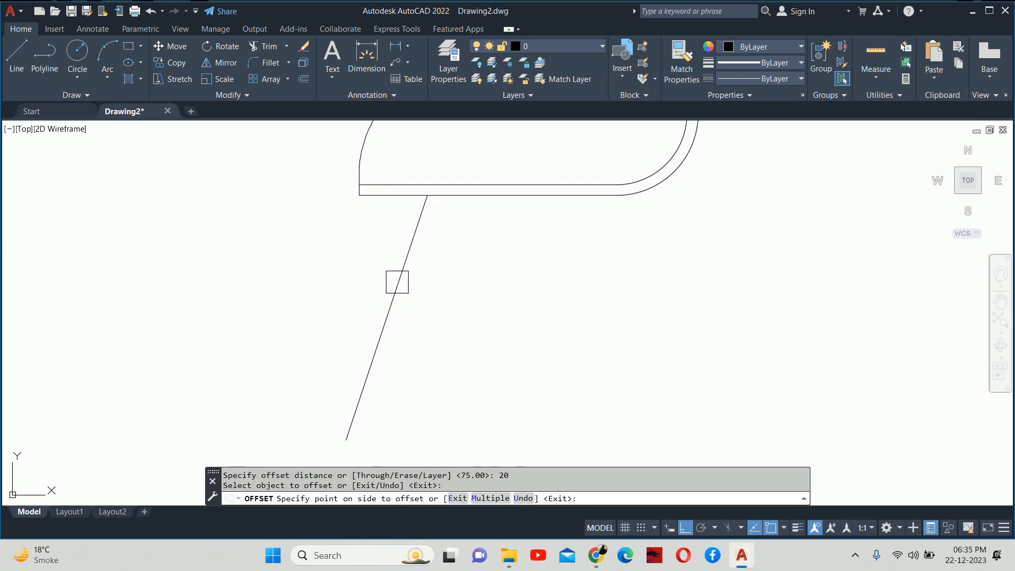
pyautogui.click(522, 306)
pyautogui.press('Escape')
# - Stretch the upper end of the offset leg line 10 horizontally toward the rear
pyautogui.click(437, 231)
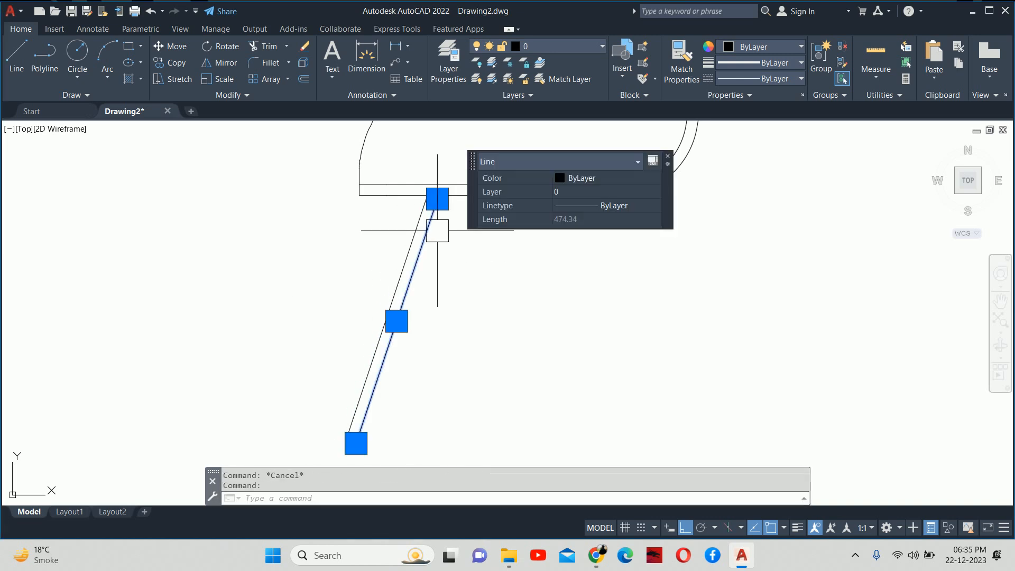
pyautogui.click(437, 199)
pyautogui.write('1')
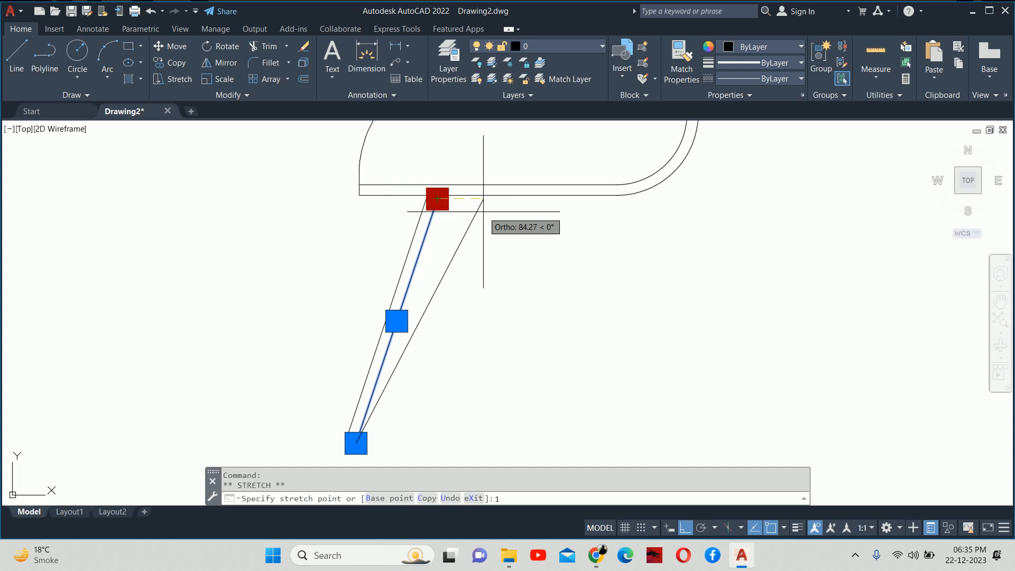
pyautogui.write('0')
pyautogui.press('Return')
pyautogui.press('Escape')
pyautogui.press('Escape')
pyautogui.click(432, 233)
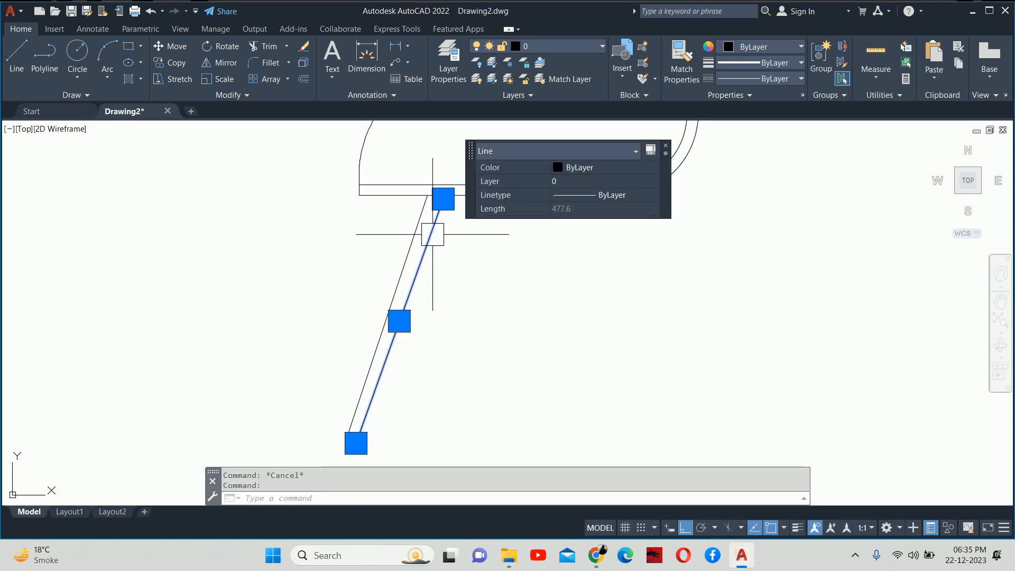
pyautogui.click(443, 198)
pyautogui.press('Escape')
pyautogui.press('Escape')
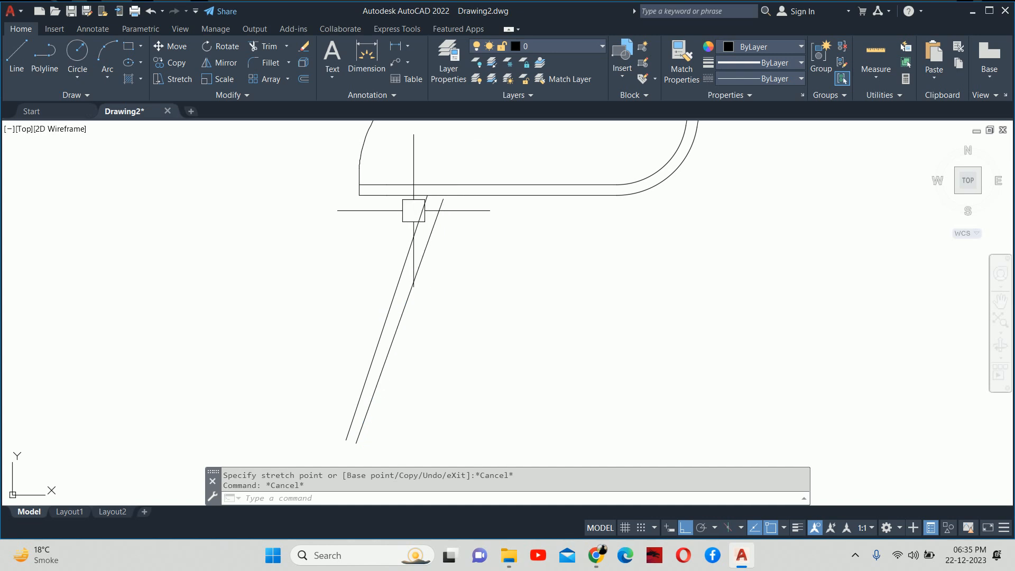
# - Stretch the upper end of the front leg line 10 horizontally toward the front
pyautogui.click(439, 211)
pyautogui.scroll(2, 428, 189)
pyautogui.click(443, 198)
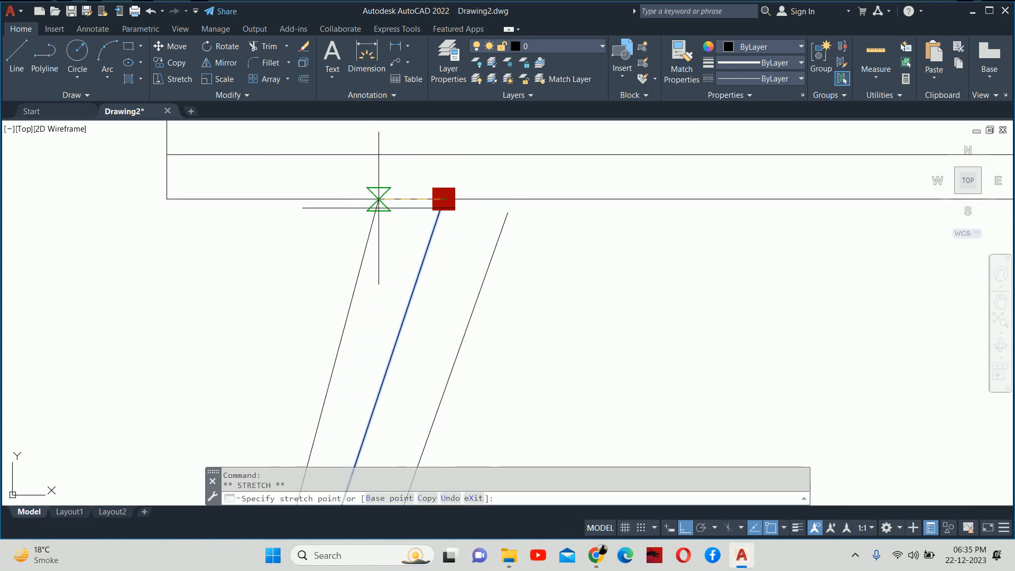
pyautogui.write('10')
pyautogui.press('Return')
pyautogui.press('Escape')
pyautogui.press('Escape')
# - Extend the rear leg line to the seat's underside and trim the front leg line's overshoot inside the seat shell
pyautogui.scroll(-2, 429, 266)
pyautogui.write('ex')
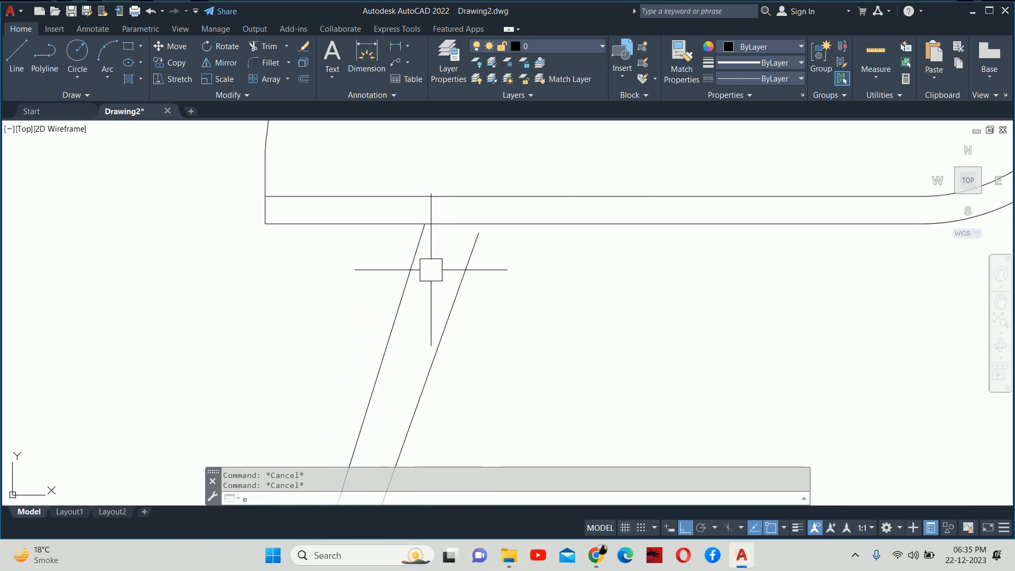
pyautogui.press('Return')
pyautogui.click(458, 265)
pyautogui.click(409, 261)
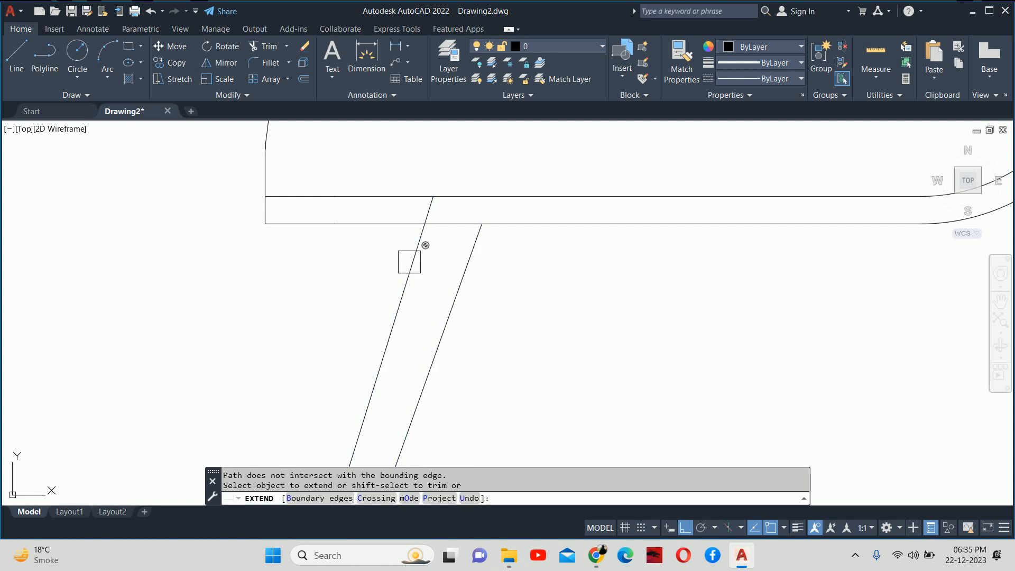
pyautogui.click(432, 203)
pyautogui.press('Escape')
pyautogui.press('Escape')
pyautogui.scroll(-4, 425, 296)
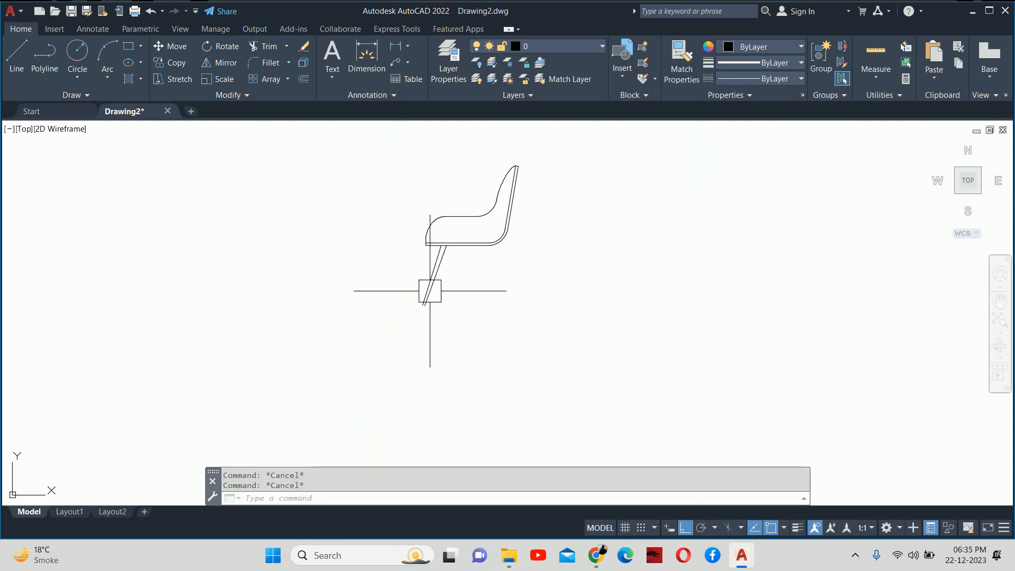
# - Draw a horizontal line from the front leg line's lower end past the rear leg line
pyautogui.write('l')
pyautogui.press('Return')
pyautogui.click(428, 311)
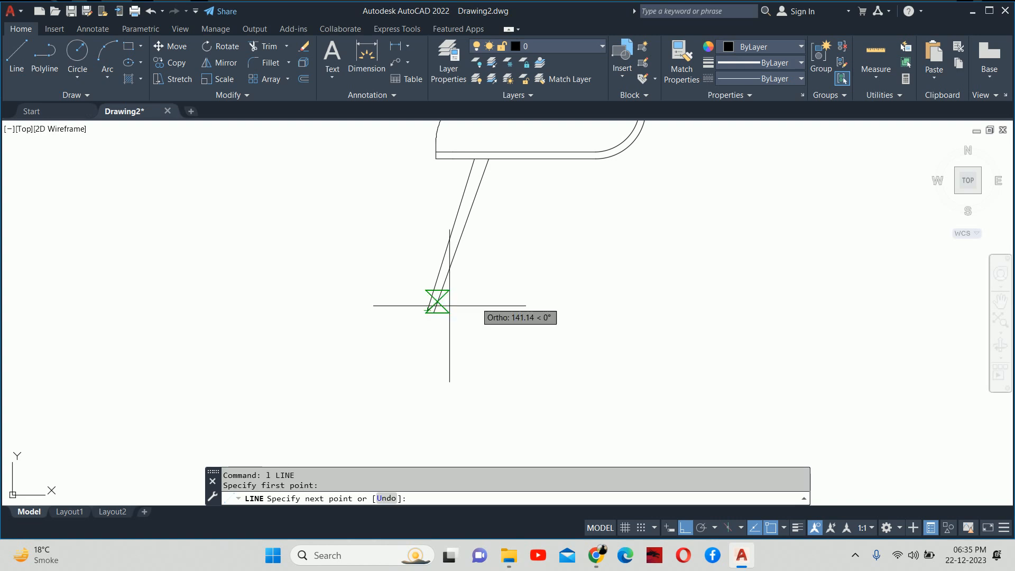
pyautogui.click(479, 310)
pyautogui.press('Escape')
pyautogui.press('Escape')
pyautogui.press('Escape')
# - Trim the horizontal foot line behind the leg and the rear leg line's excess below it
pyautogui.scroll(4, 445, 309)
pyautogui.write('tr')
pyautogui.press('Return')
pyautogui.scroll(5, 439, 309)
pyautogui.click(448, 306)
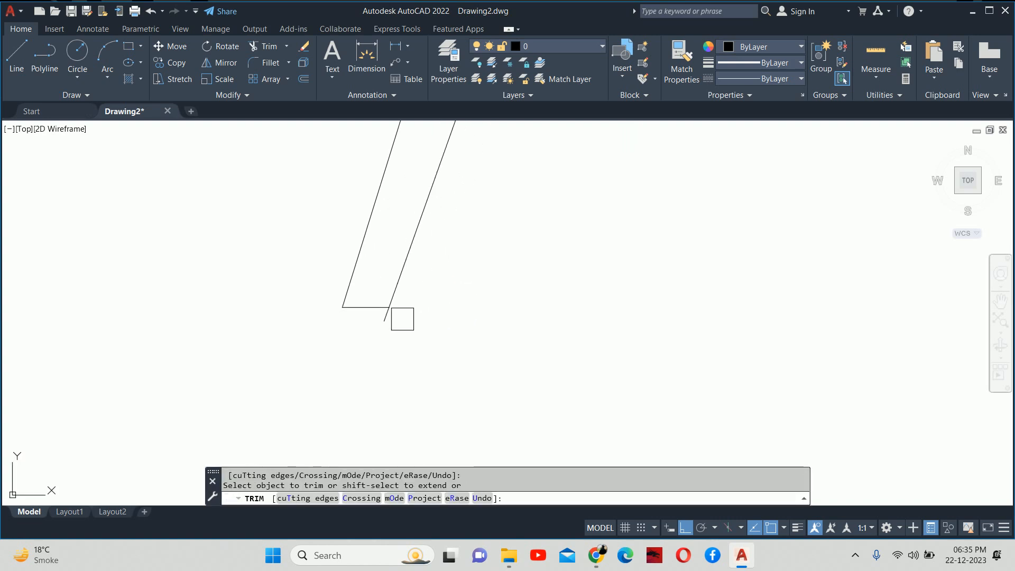
pyautogui.click(386, 314)
pyautogui.press('Escape')
pyautogui.press('Escape')
# - Mirror the three lines of the finished leg about a vertical axis near the seat base's middle, keeping the original
pyautogui.scroll(-3, 420, 311)
pyautogui.moveTo(420, 311); pyautogui.dragTo(442, 324, button='middle')
pyautogui.write('mi')
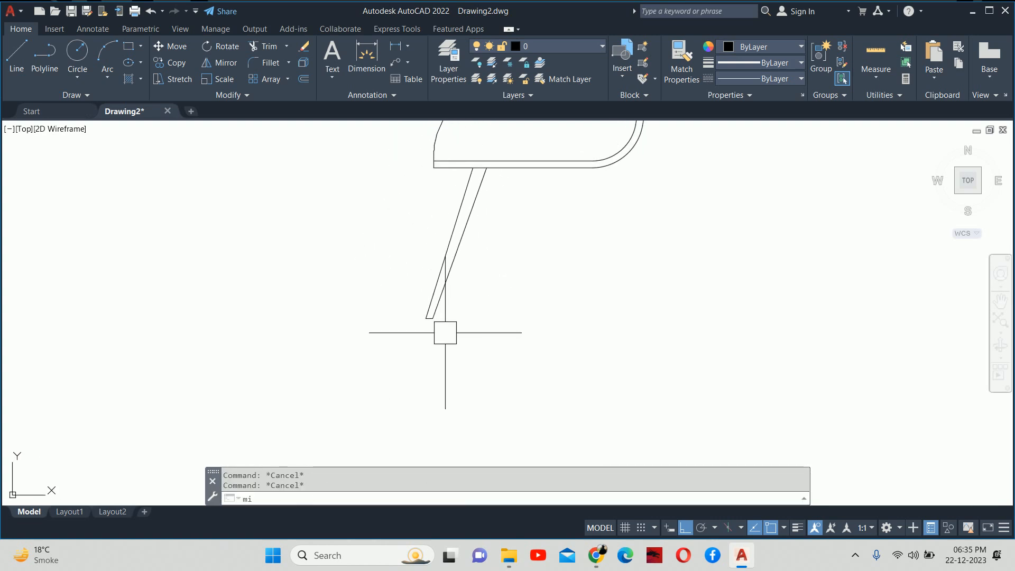
pyautogui.press('Return')
pyautogui.click(462, 363)
pyautogui.click(424, 275)
pyautogui.press('Return')
pyautogui.moveTo(496, 191); pyautogui.dragTo(502, 237, button='middle')
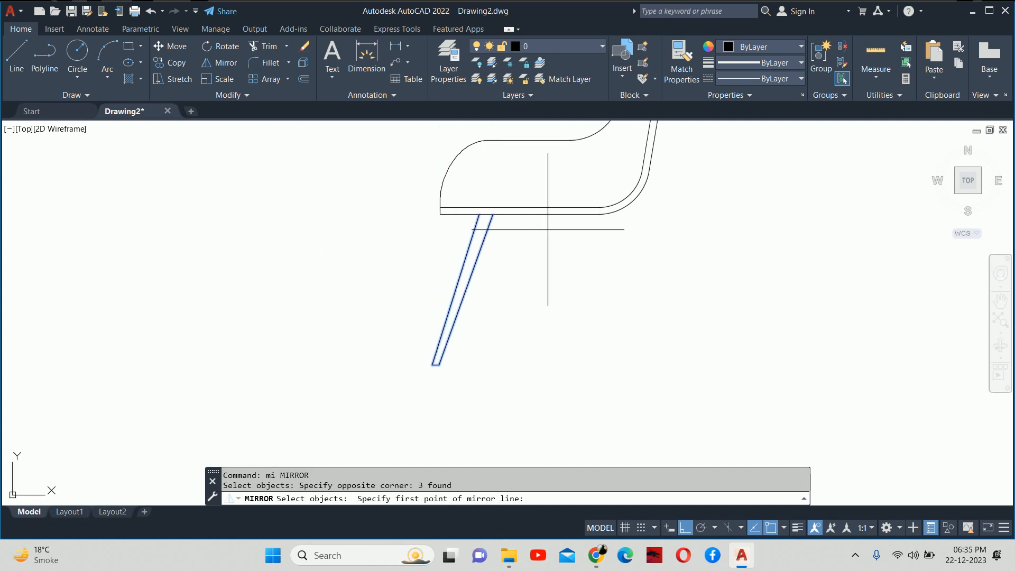
pyautogui.click(528, 210)
pyautogui.click(528, 291)
pyautogui.press('Return')
pyautogui.press('Escape')
pyautogui.scroll(-3, 529, 293)
pyautogui.moveTo(529, 293); pyautogui.dragTo(585, 330, button='middle')
pyautogui.press('Escape')
pyautogui.scroll(-4, 574, 317)
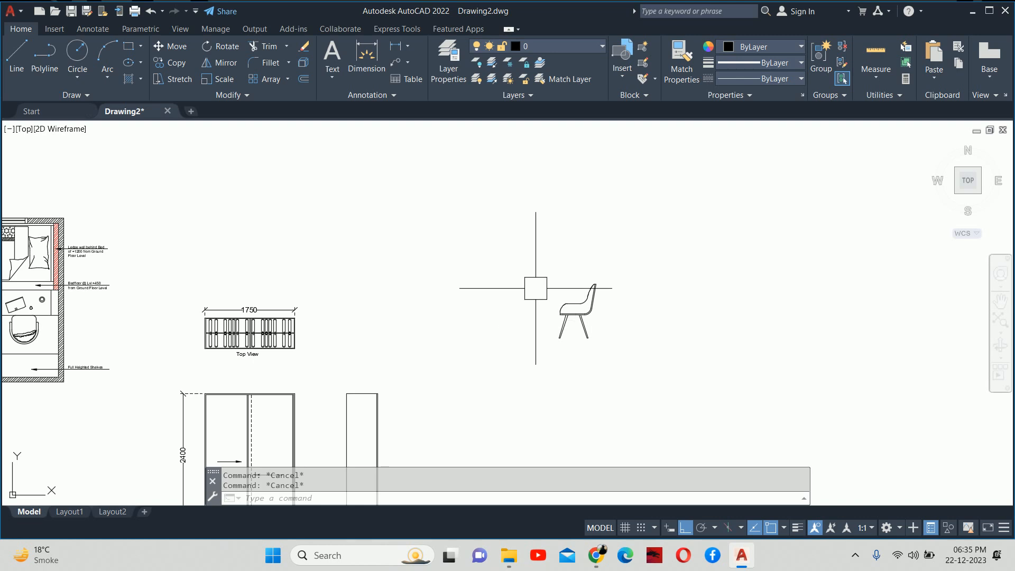
pyautogui.write('m')
pyautogui.press('Return')
pyautogui.click(493, 237)
pyautogui.click(638, 358)
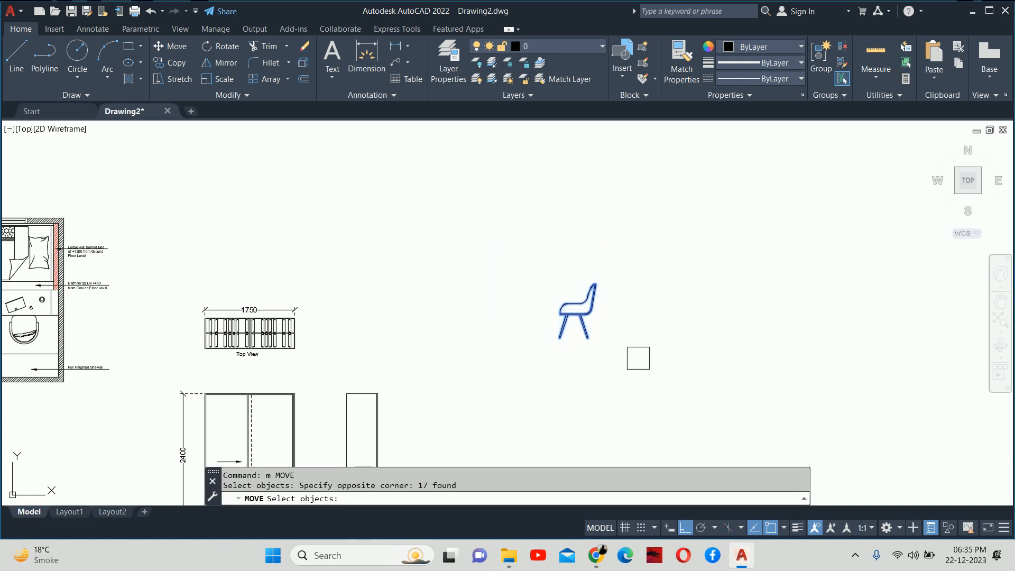
pyautogui.press('Escape')
pyautogui.press('Escape')
pyautogui.scroll(4, 593, 296)
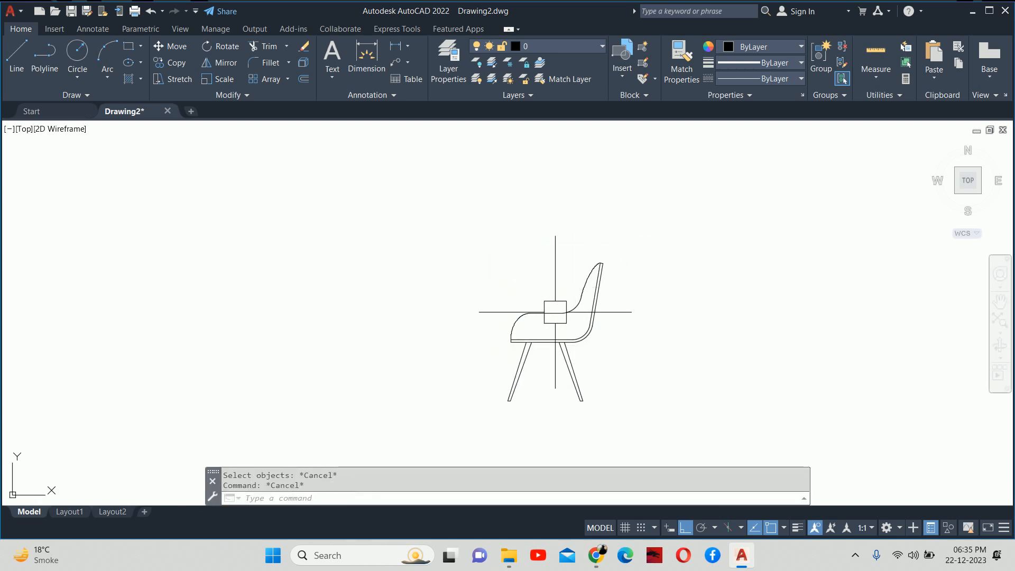
pyautogui.press('Escape')
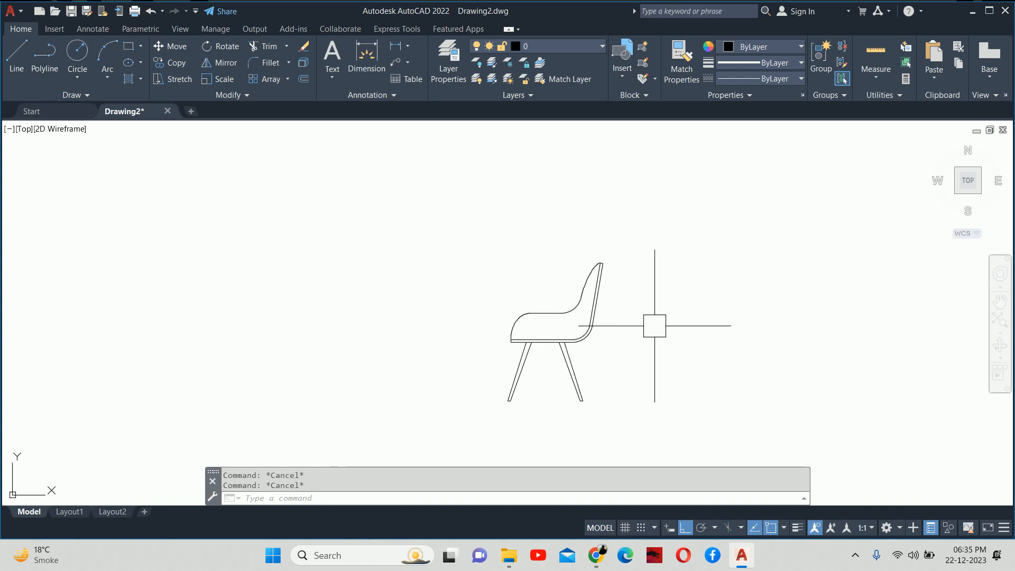
# - Draw a 750 mm vertical line up from floor level in front of the chair, continuing with a 600 mm horizontal line toward the chair
pyautogui.write('l')
pyautogui.press('Return')
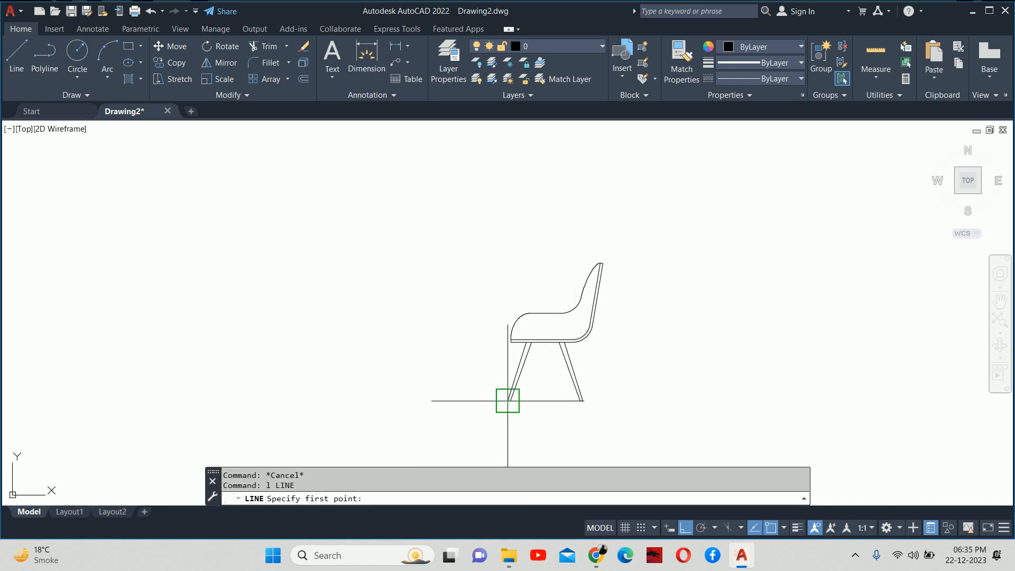
pyautogui.click(461, 401)
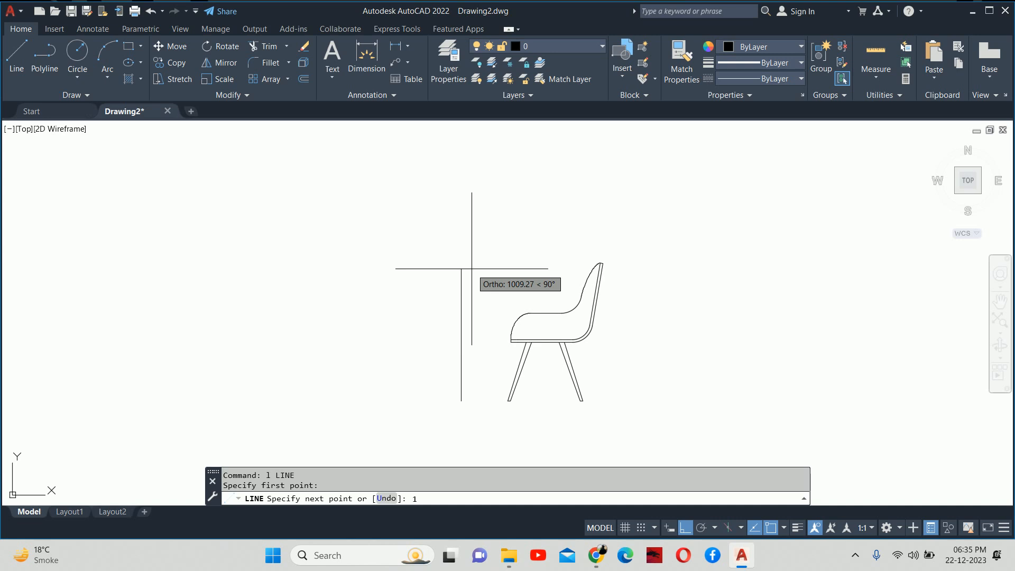
pyautogui.write('750')
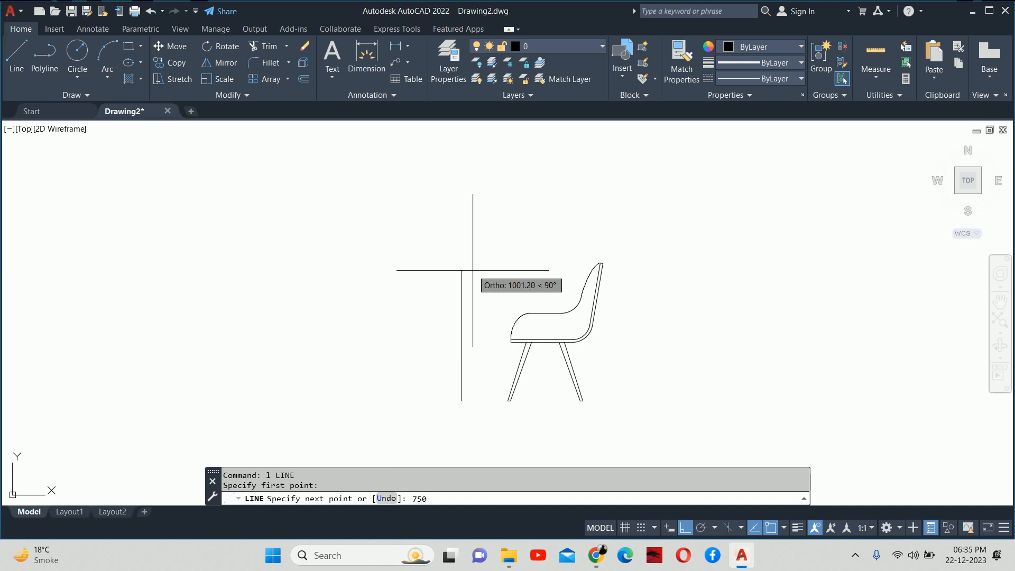
pyautogui.press('Return')
pyautogui.scroll(3, 530, 313)
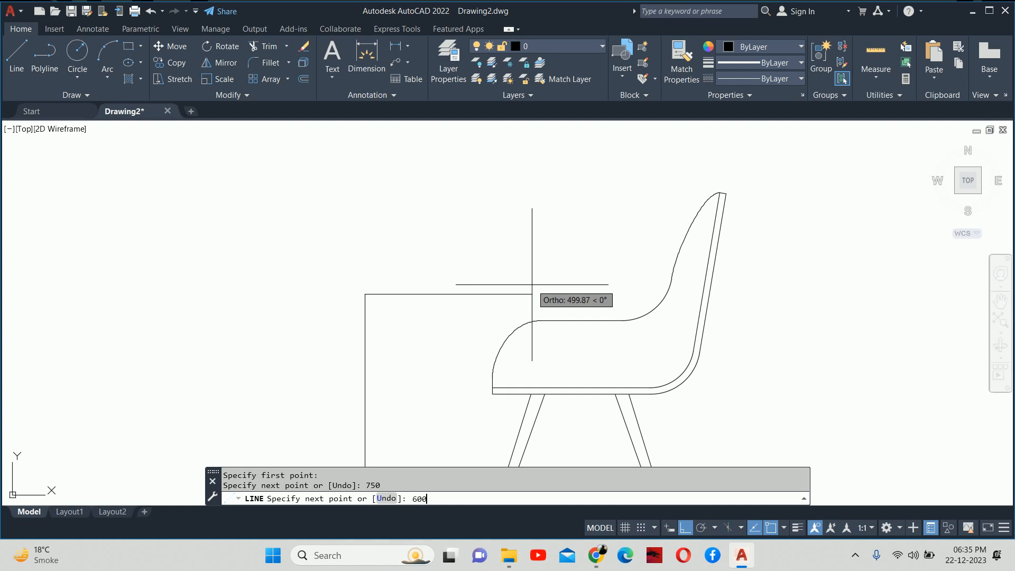
pyautogui.write('600')
pyautogui.press('Return')
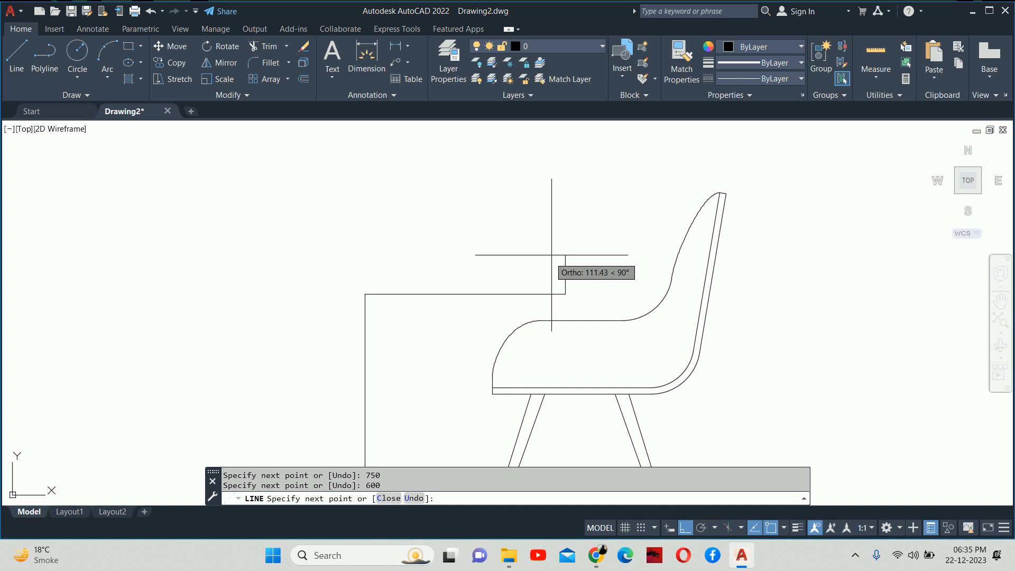
pyautogui.write('200')
pyautogui.press('Return')
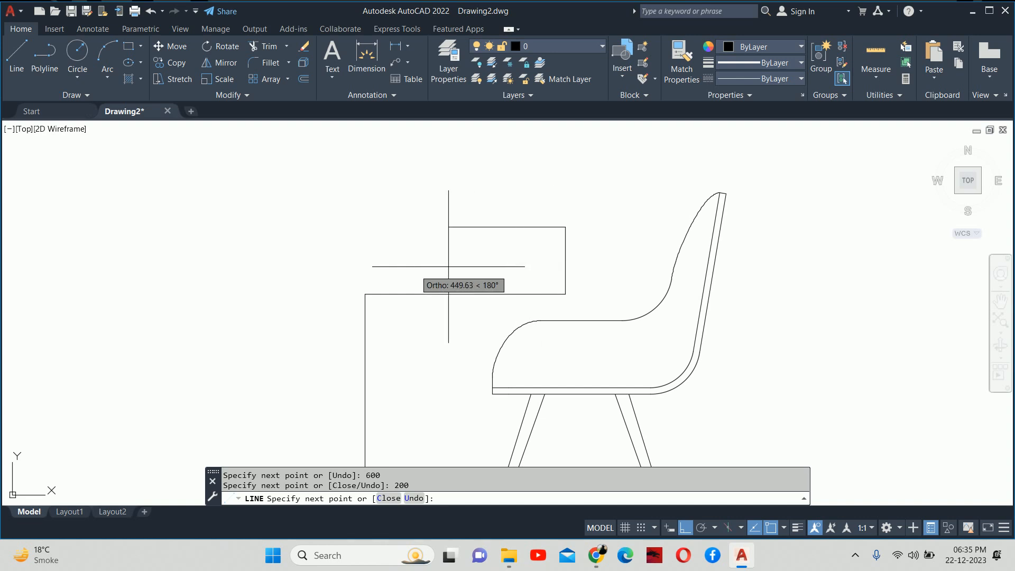
pyautogui.hotkey('ctrl', 'z')
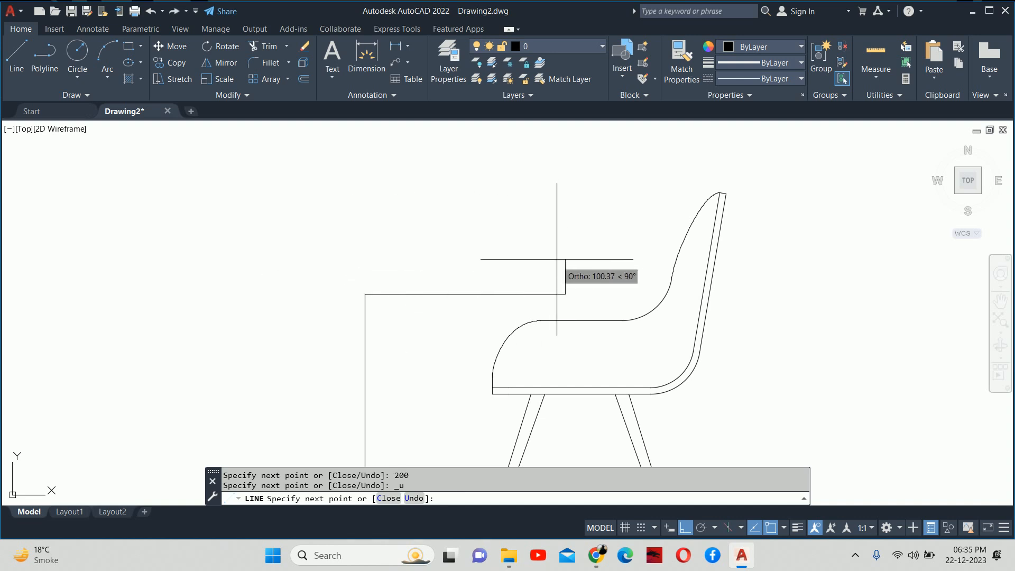
# - Complete the tabletop outline with a 20 mm upward edge and a 600 mm top line back above the vertical side line
pyautogui.write('20')
pyautogui.press('Return')
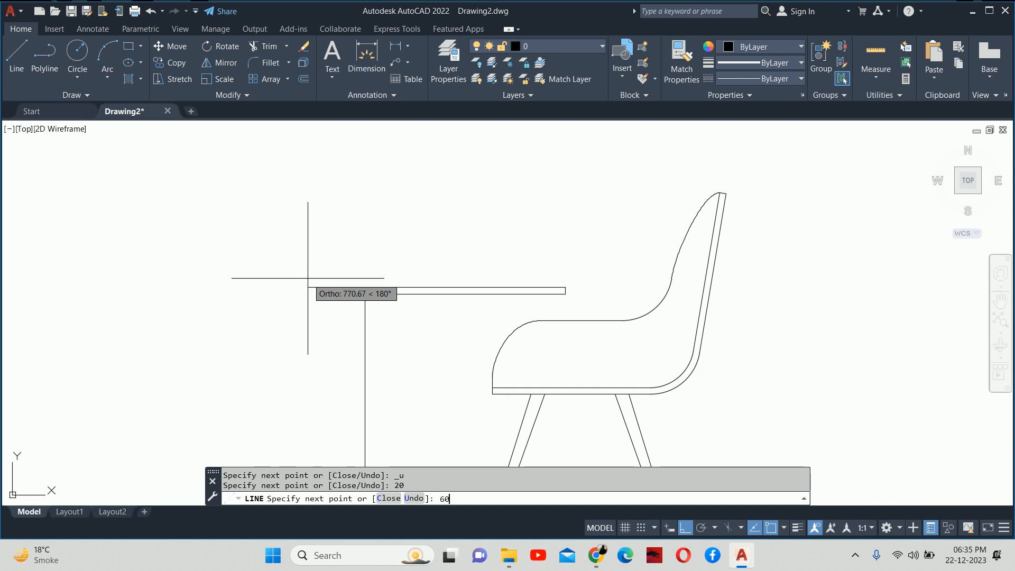
pyautogui.write('600')
pyautogui.press('Return')
pyautogui.scroll(2, 351, 365)
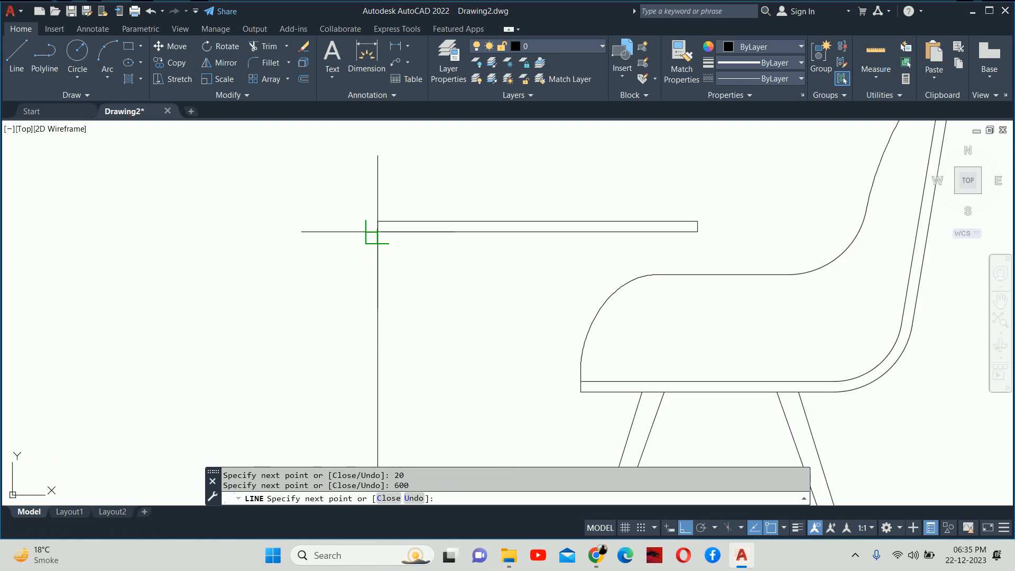
pyautogui.press('Escape')
pyautogui.scroll(-3, 378, 232)
pyautogui.press('Escape')
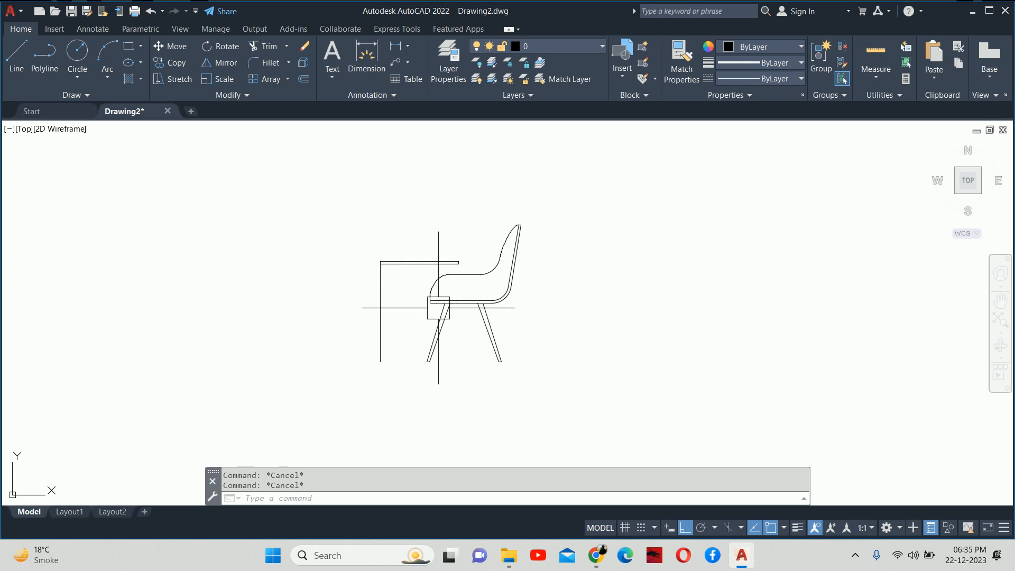
# - Move the tabletop and its vertical side line horizontally away from the front of the chair
pyautogui.write('m')
pyautogui.press('Return')
pyautogui.click(534, 381)
pyautogui.click(432, 388)
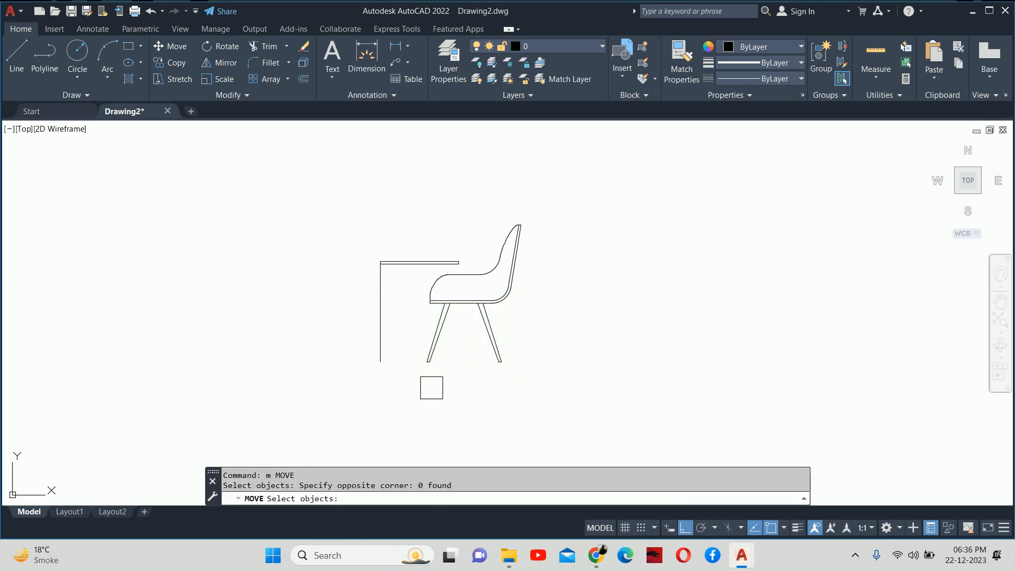
pyautogui.click(317, 216)
pyautogui.click(476, 266)
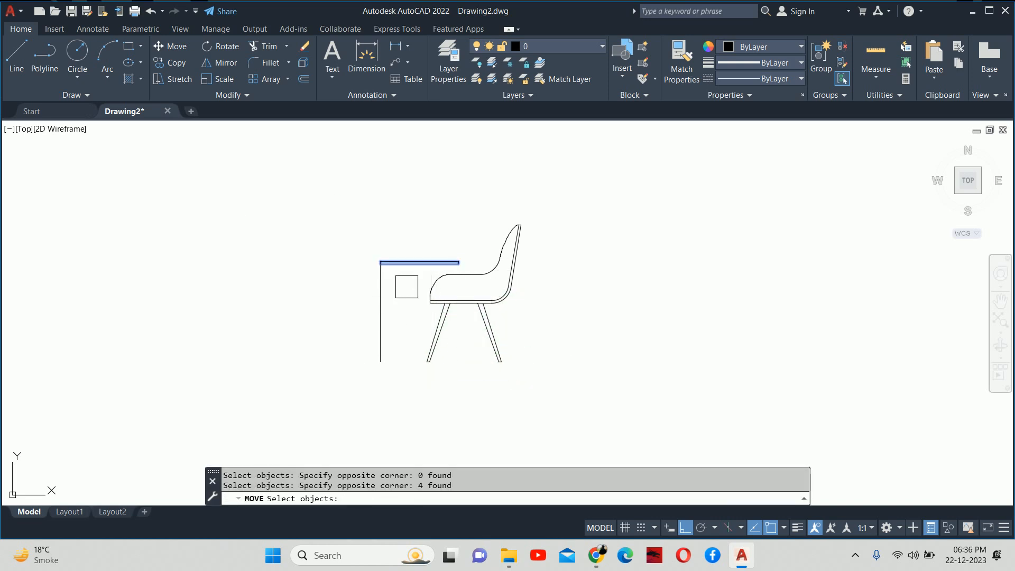
pyautogui.click(383, 311)
pyautogui.press('Return')
pyautogui.click(320, 307)
pyautogui.click(248, 307)
pyautogui.press('Escape')
pyautogui.press('Escape')
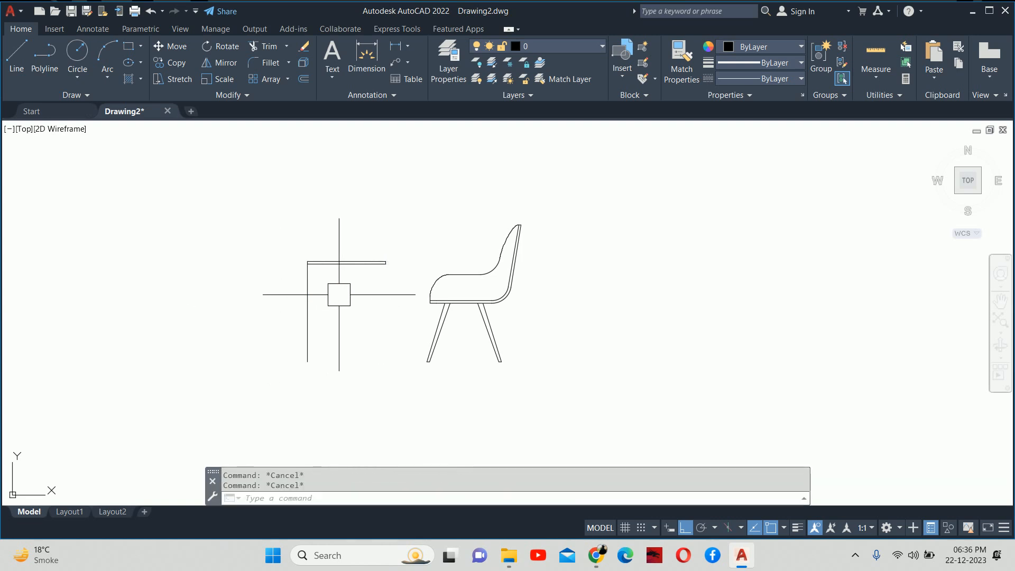
# - Offset the table's vertical side line 580 mm toward the chair
pyautogui.write('o')
pyautogui.press('Return')
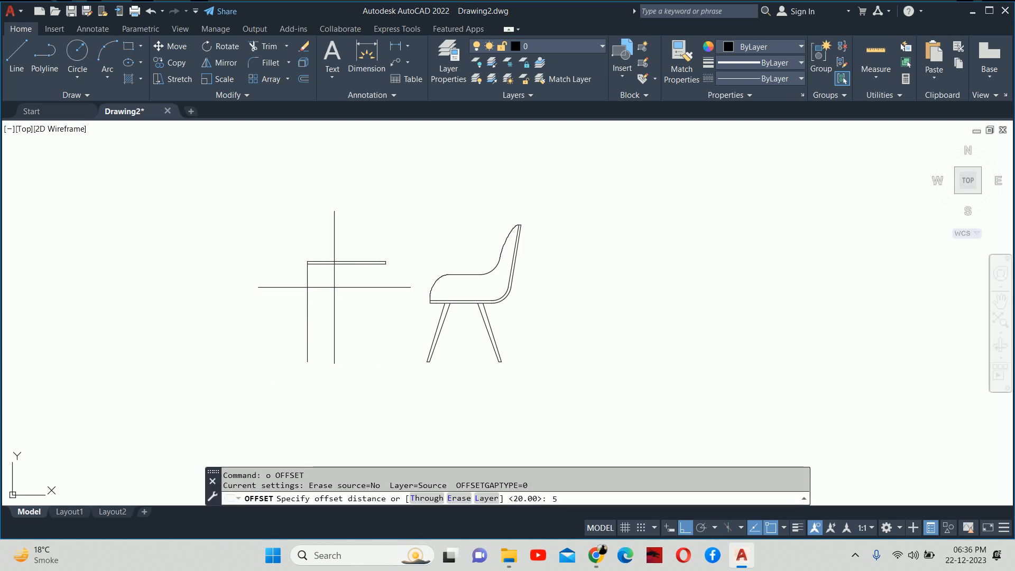
pyautogui.press('Return')
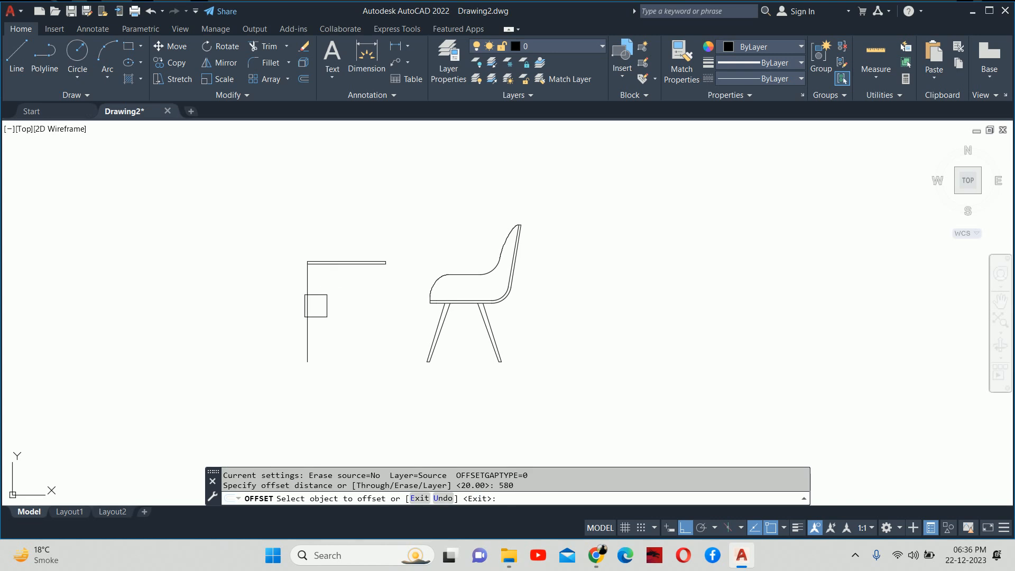
pyautogui.click(307, 312)
pyautogui.click(363, 296)
pyautogui.press('Escape')
pyautogui.press('Escape')
# - Draw a horizontal base line joining the lower ends of the table's two vertical side lines
pyautogui.write('l')
pyautogui.press('Return')
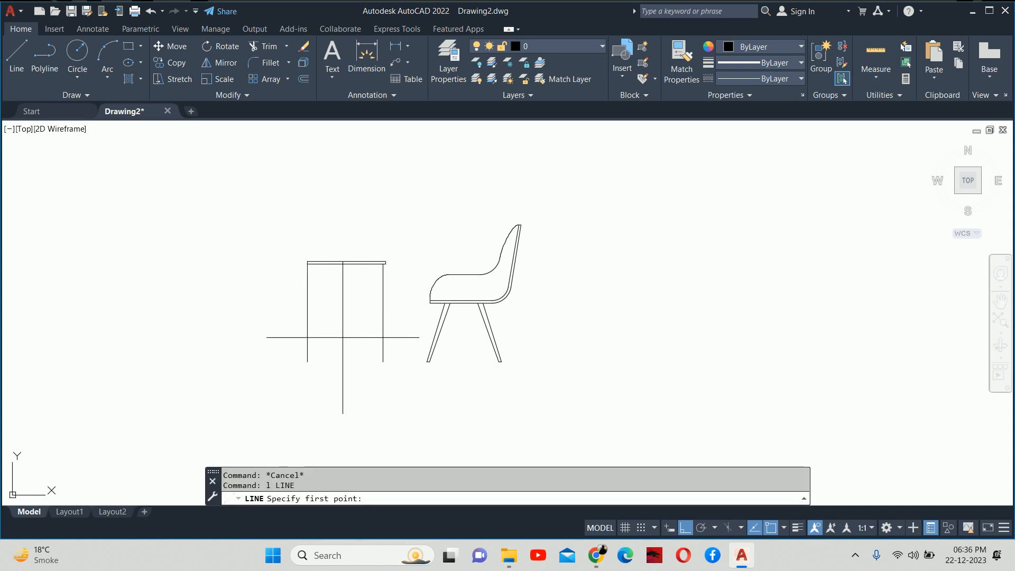
pyautogui.click(308, 361)
pyautogui.click(384, 361)
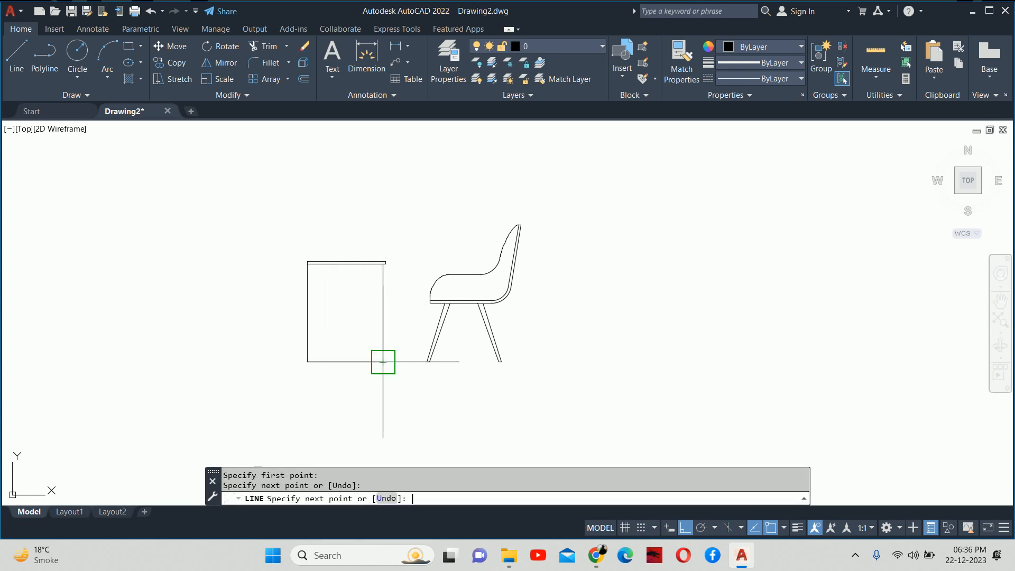
pyautogui.press('Escape')
pyautogui.press('Escape')
pyautogui.moveTo(363, 285); pyautogui.dragTo(517, 308, button='middle')
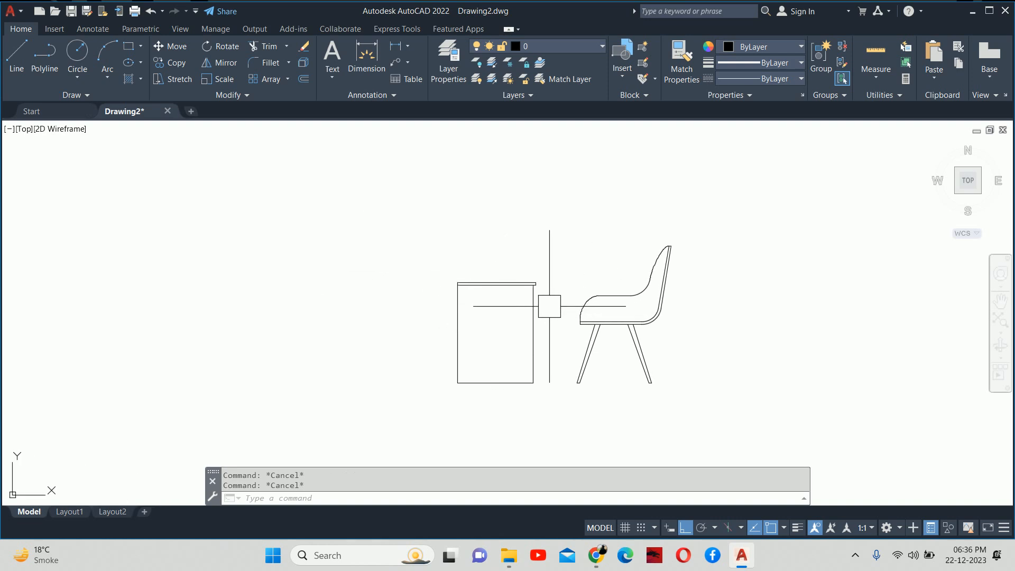
pyautogui.scroll(-1, 590, 306)
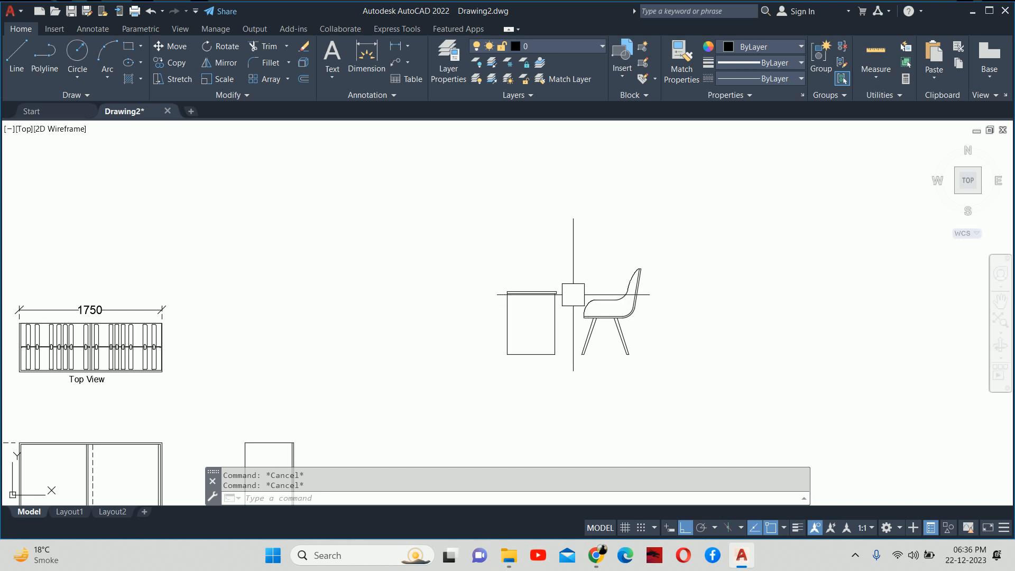
pyautogui.scroll(-4, 510, 308)
pyautogui.moveTo(464, 314); pyautogui.dragTo(693, 268, button='middle')
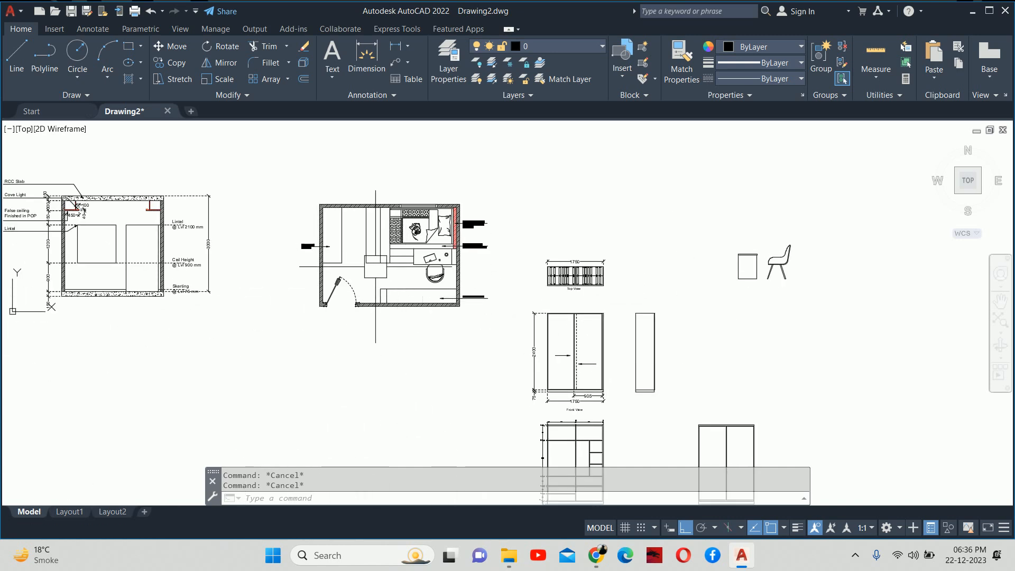
pyautogui.scroll(4, 396, 259)
pyautogui.scroll(-2, 530, 299)
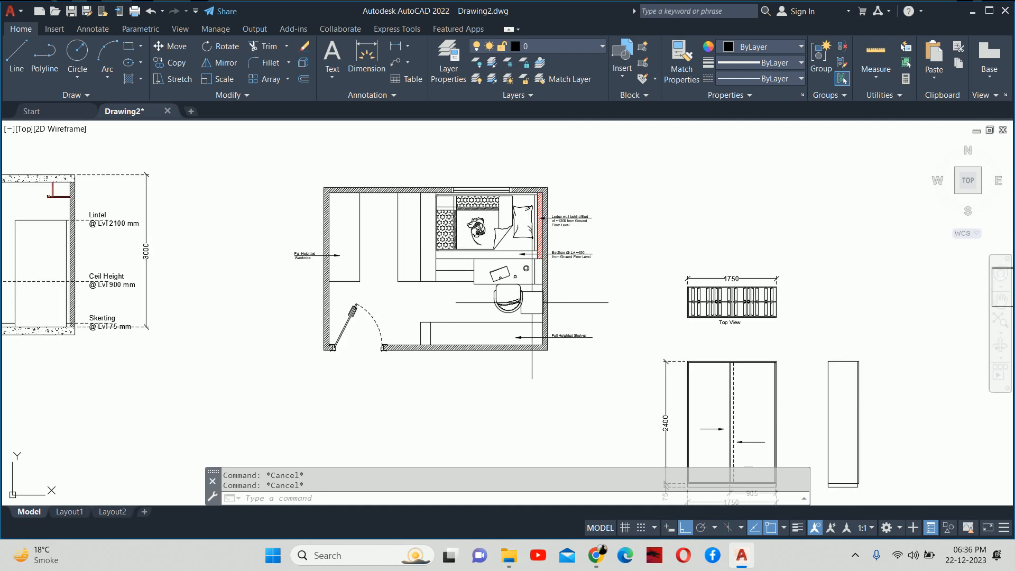
pyautogui.scroll(-4, 640, 287)
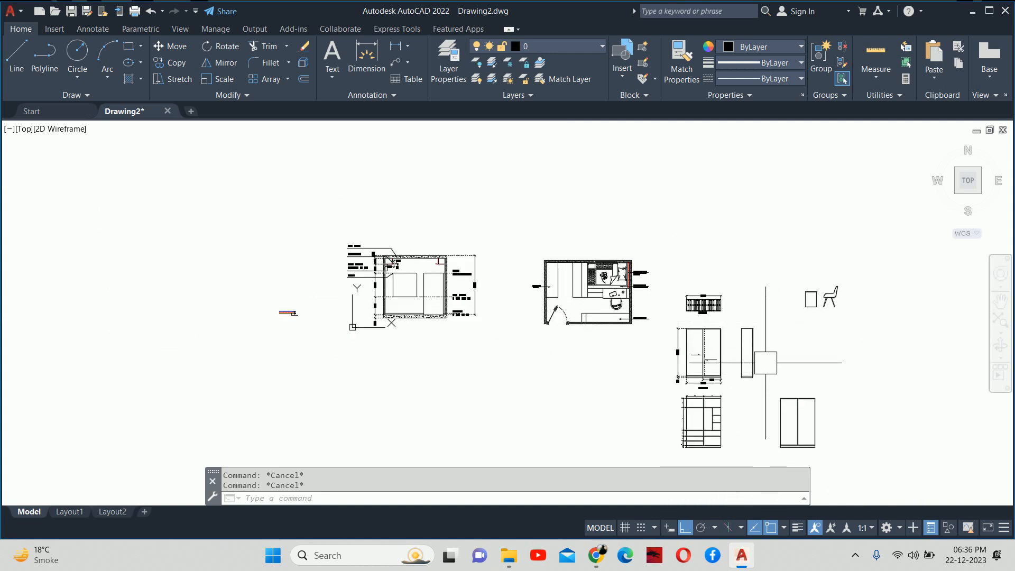